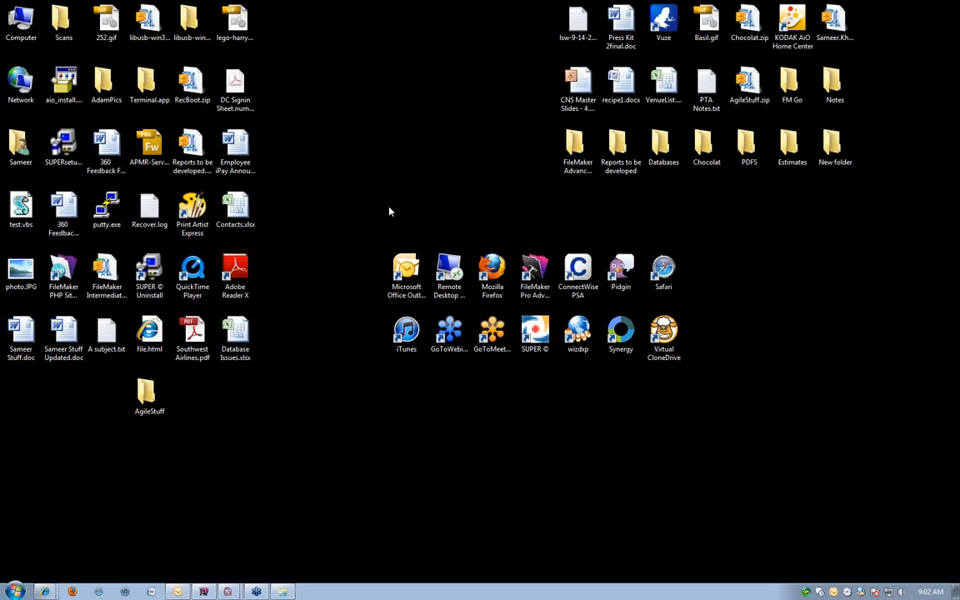
# Open the Contacts.xlsx workbook from the desktop and bring the start of the contact list into view.
pyautogui.click(236, 208)
pyautogui.doubleClick(237, 210)
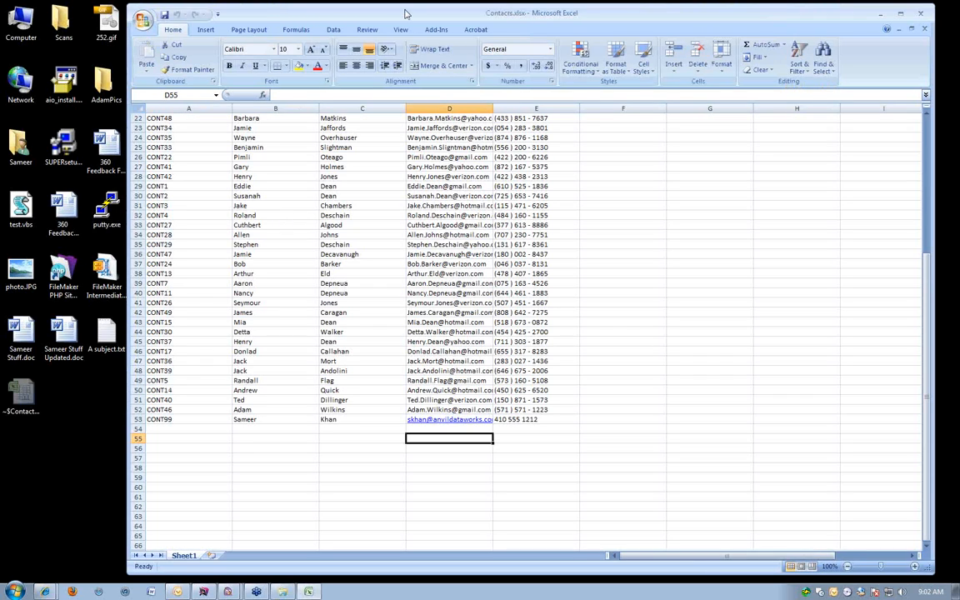
pyautogui.moveTo(405, 13); pyautogui.dragTo(352, 15)
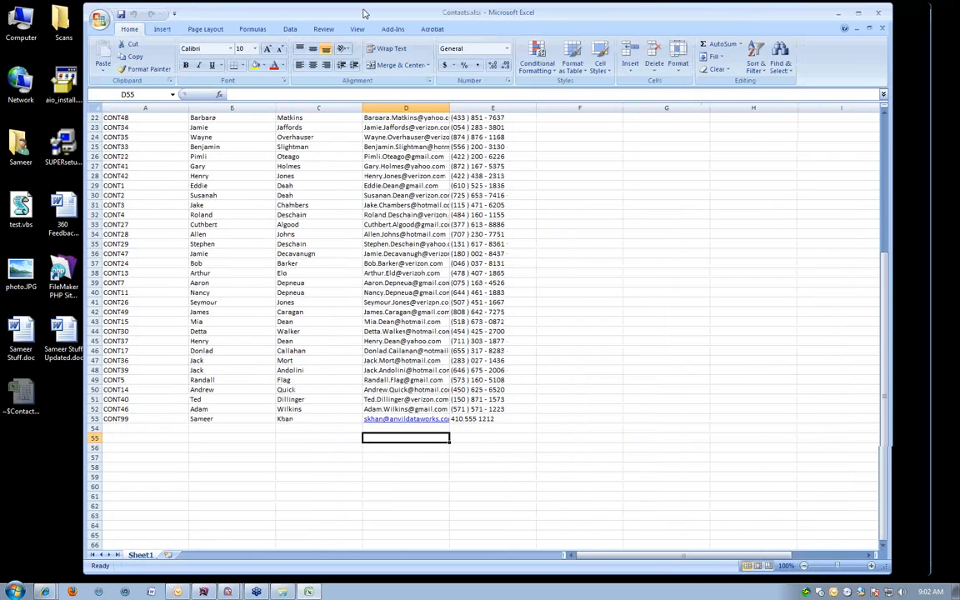
pyautogui.scroll(4, 299, 426)
pyautogui.scroll(3, 299, 425)
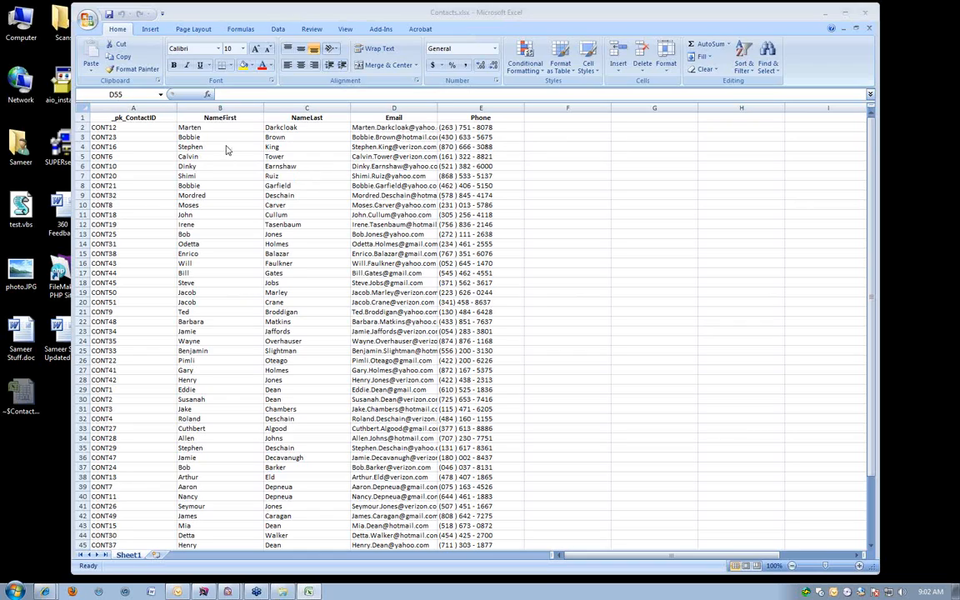
# Search the contact sheet for a contact's last name, step through the matches repeatedly, and close the search.
pyautogui.click(250, 155)
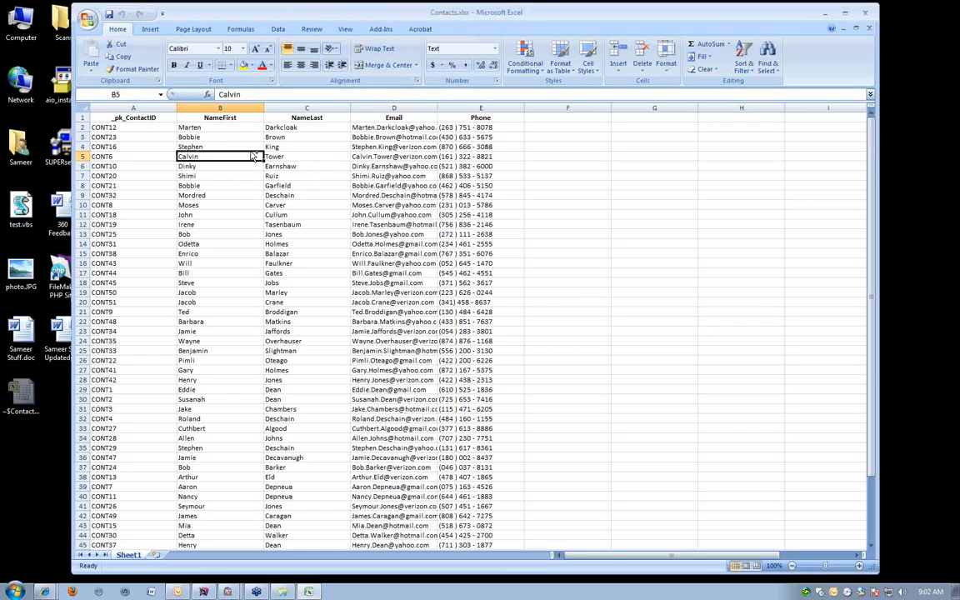
pyautogui.hotkey('ctrl', 'f')
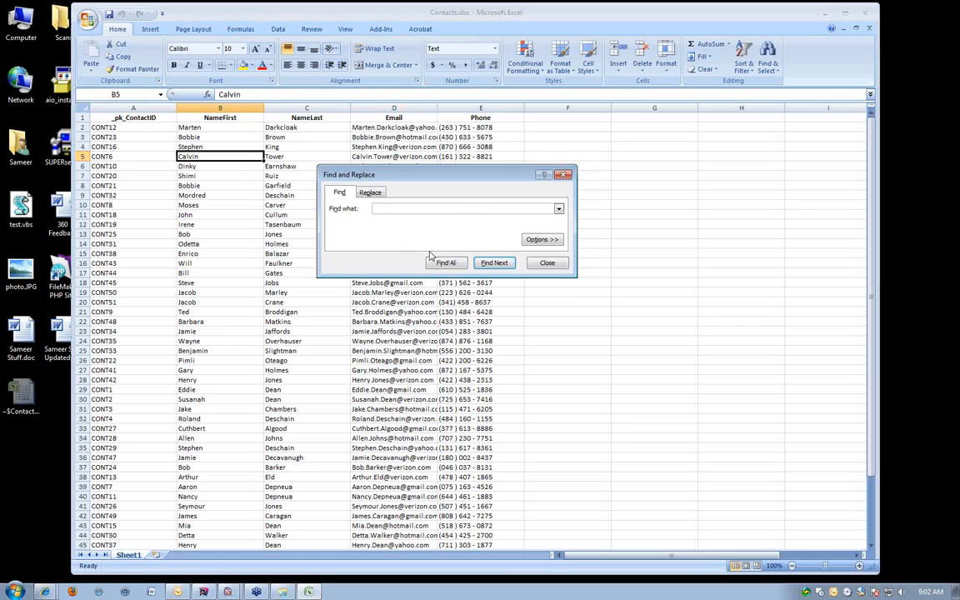
pyautogui.write('deschain')
pyautogui.press('Return')
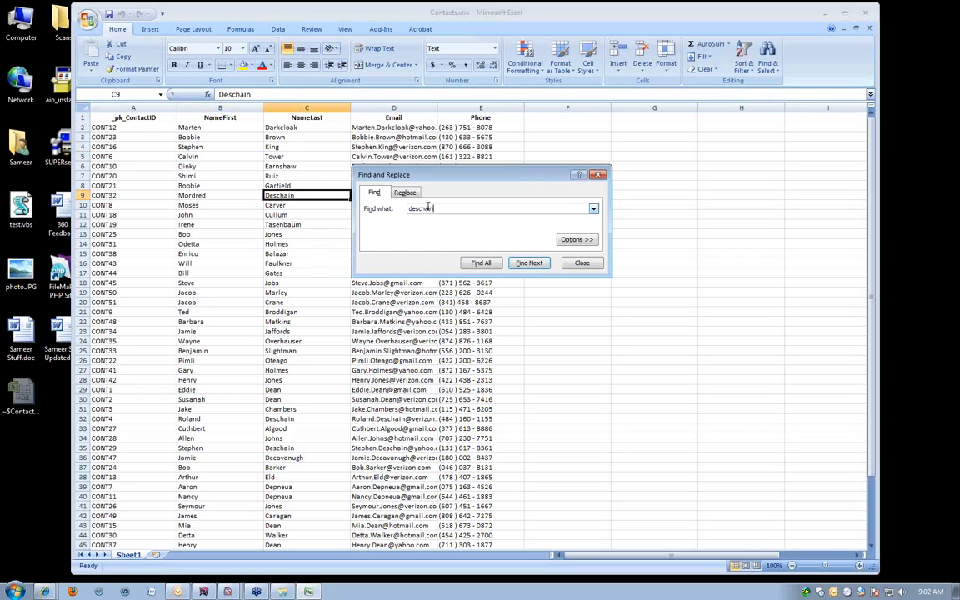
pyautogui.click(528, 263)
pyautogui.click(528, 299)
pyautogui.click(521, 304)
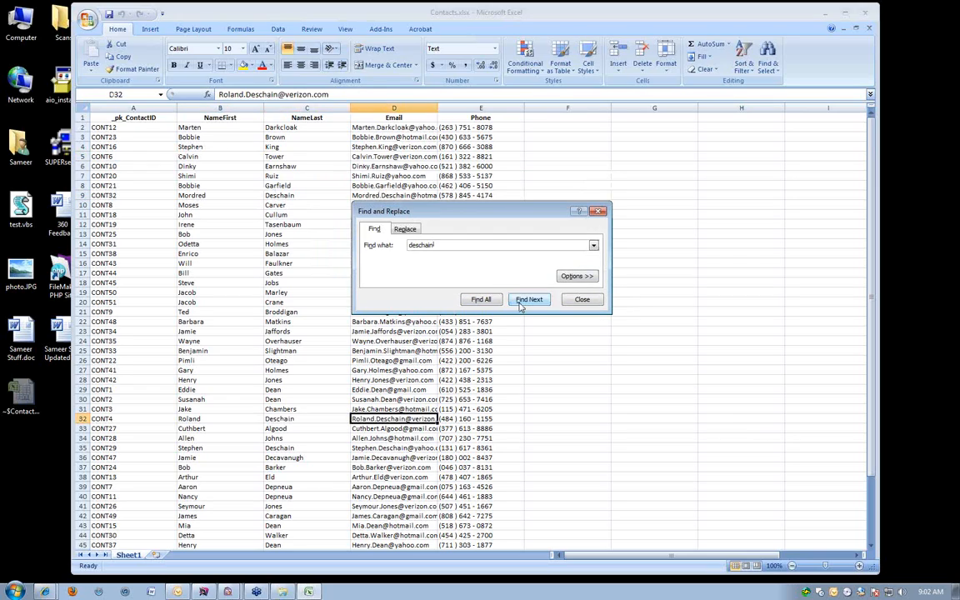
pyautogui.click(520, 305)
pyautogui.click(521, 305)
pyautogui.click(521, 305)
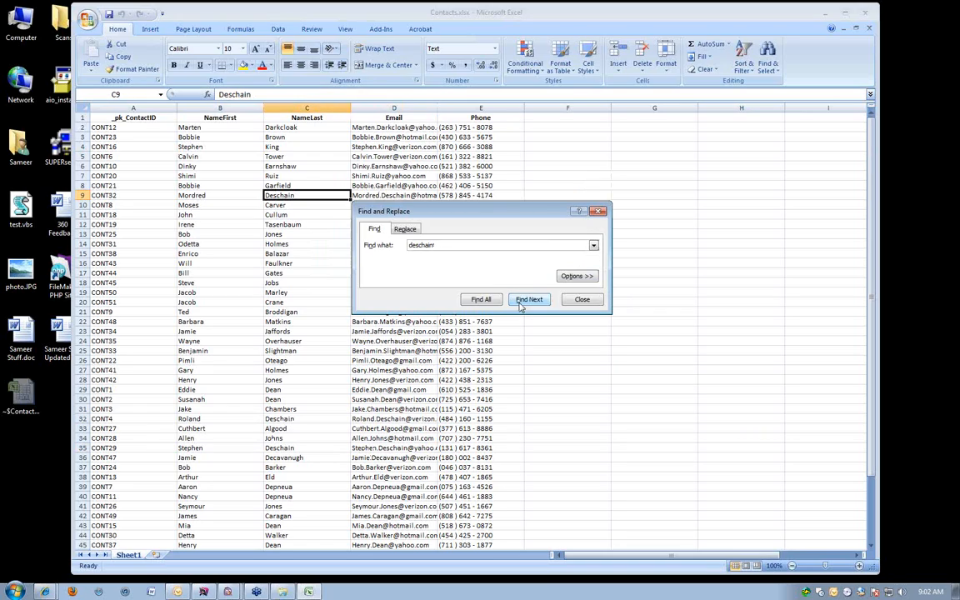
pyautogui.click(520, 305)
pyautogui.click(521, 305)
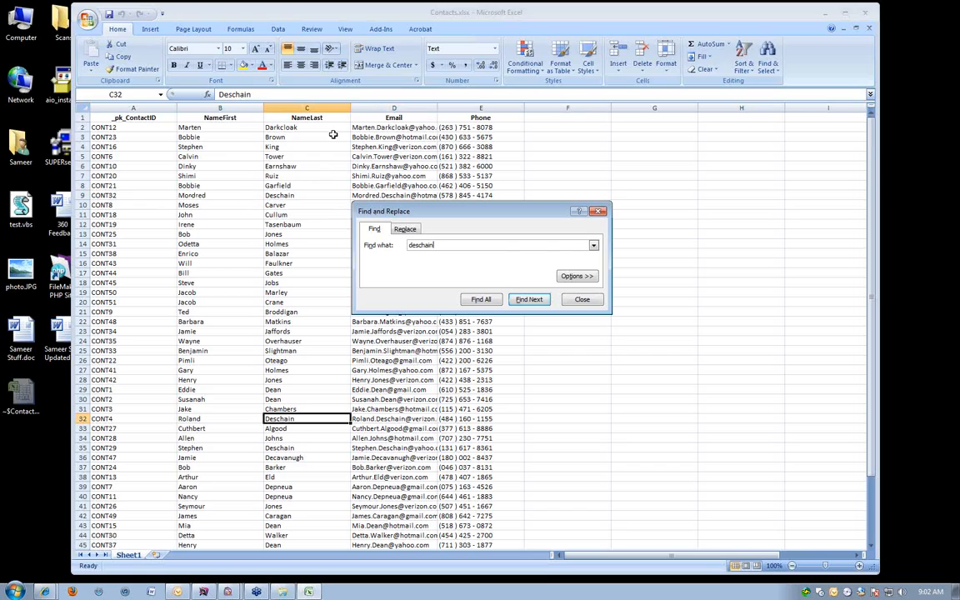
pyautogui.click(581, 299)
# Reopen the search from cell C9, expand its additional search options, and close it.
pyautogui.click(265, 195)
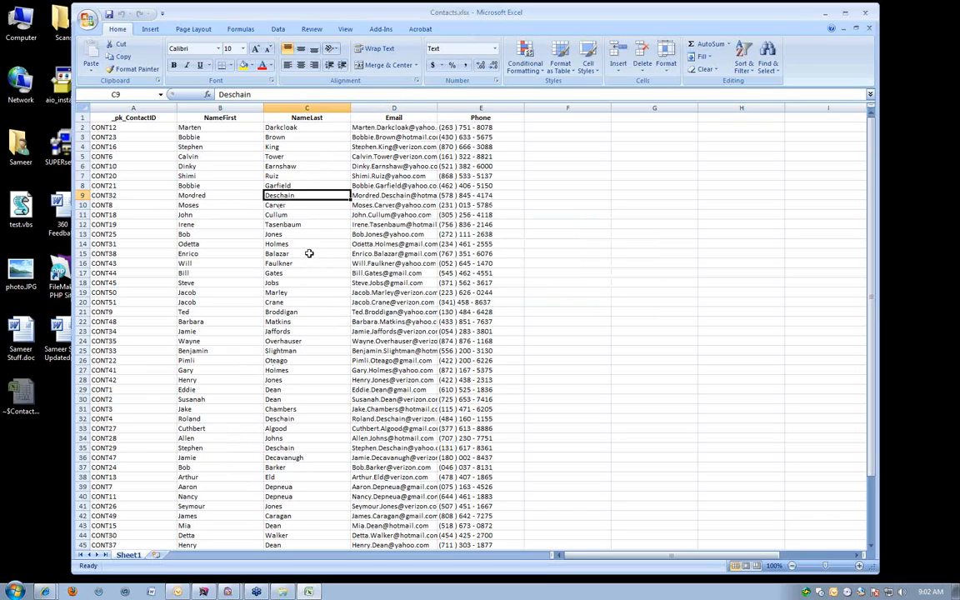
pyautogui.hotkey('ctrl', 'f')
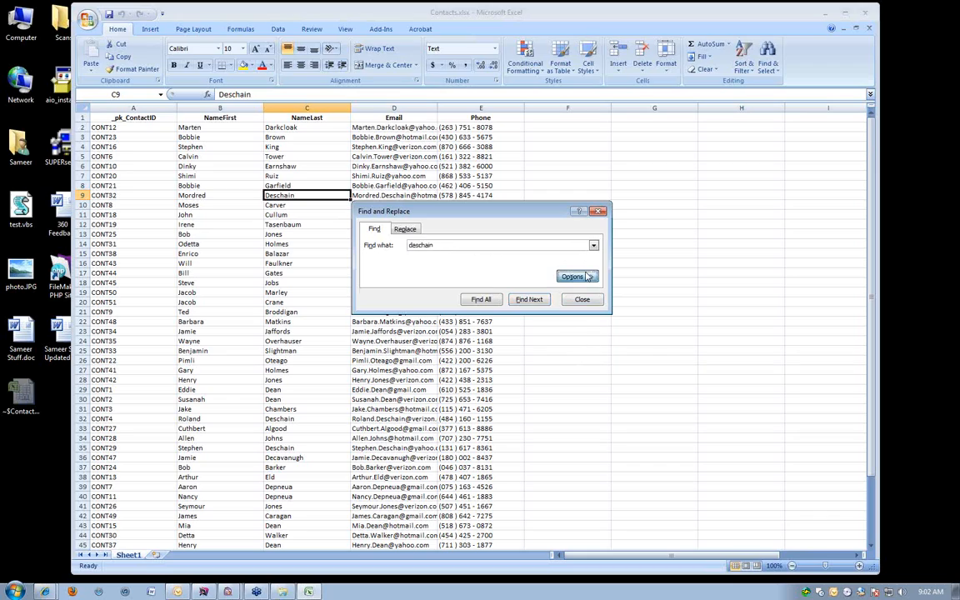
pyautogui.click(576, 276)
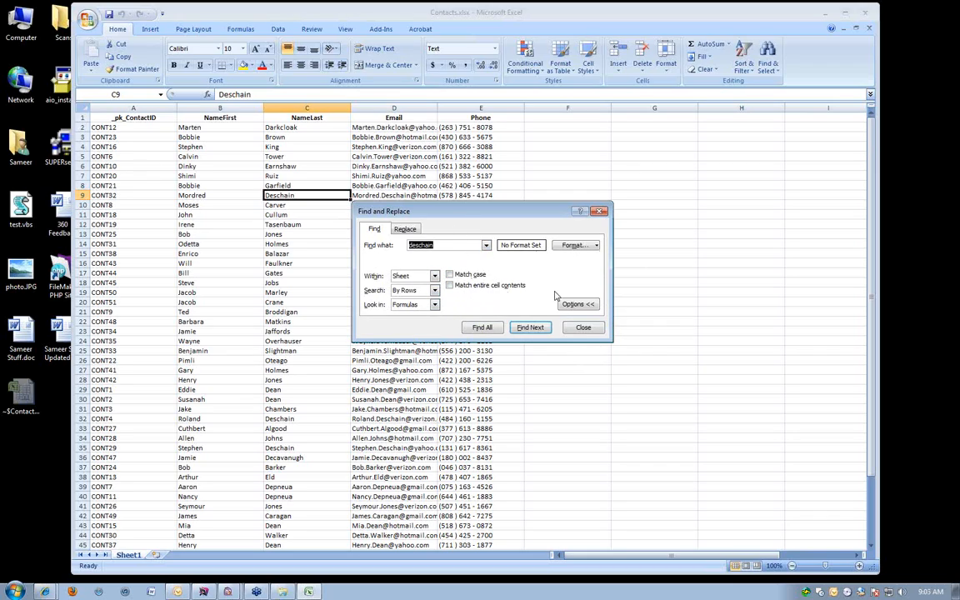
pyautogui.click(579, 327)
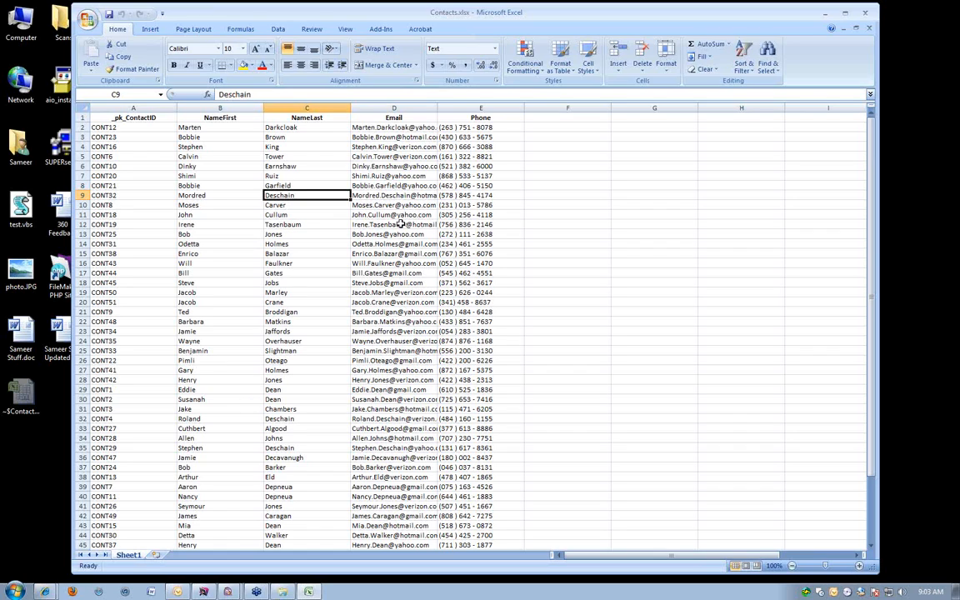
pyautogui.scroll(-1, 401, 225)
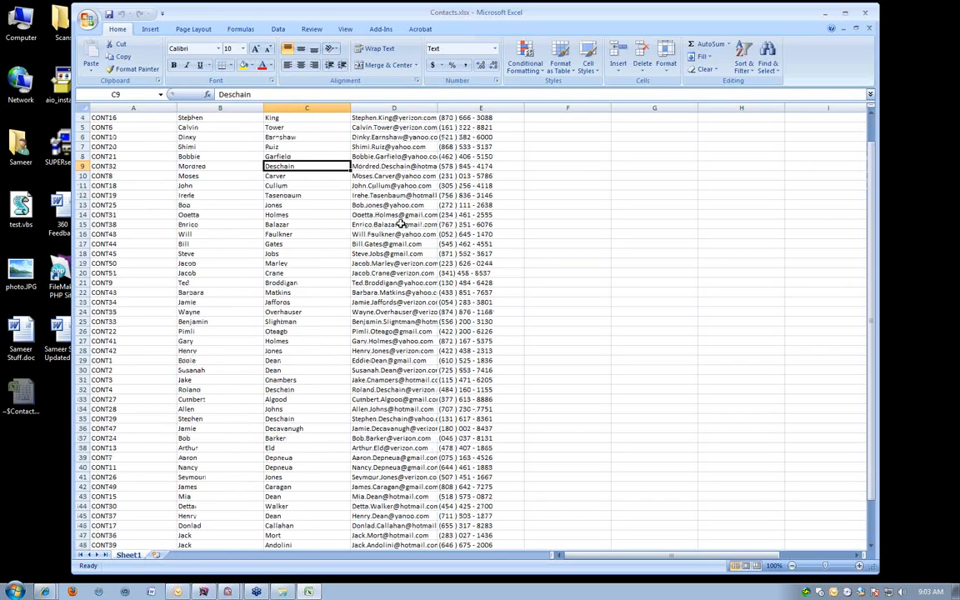
pyautogui.scroll(-6, 401, 224)
pyautogui.scroll(7, 311, 221)
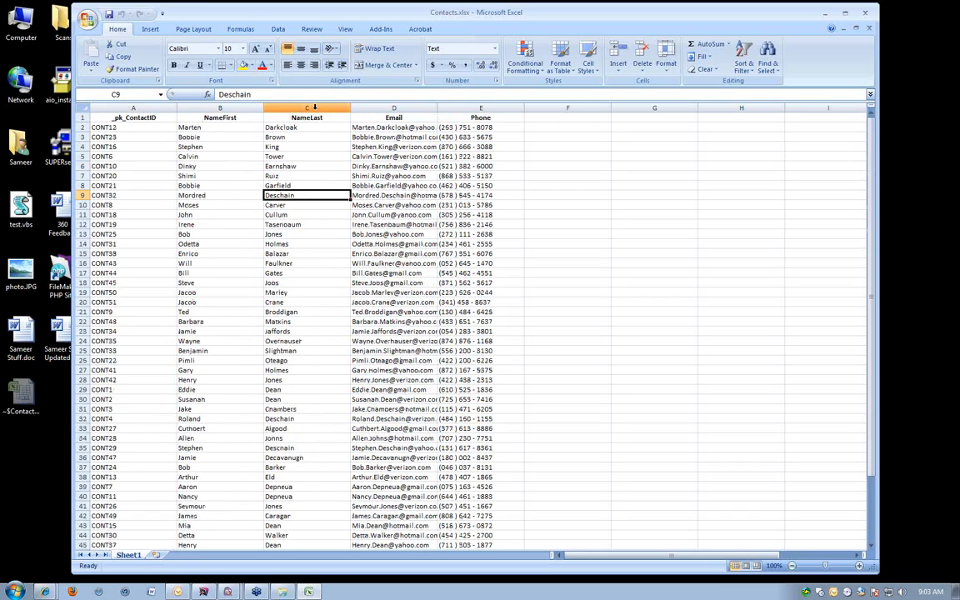
pyautogui.rightClick(314, 107)
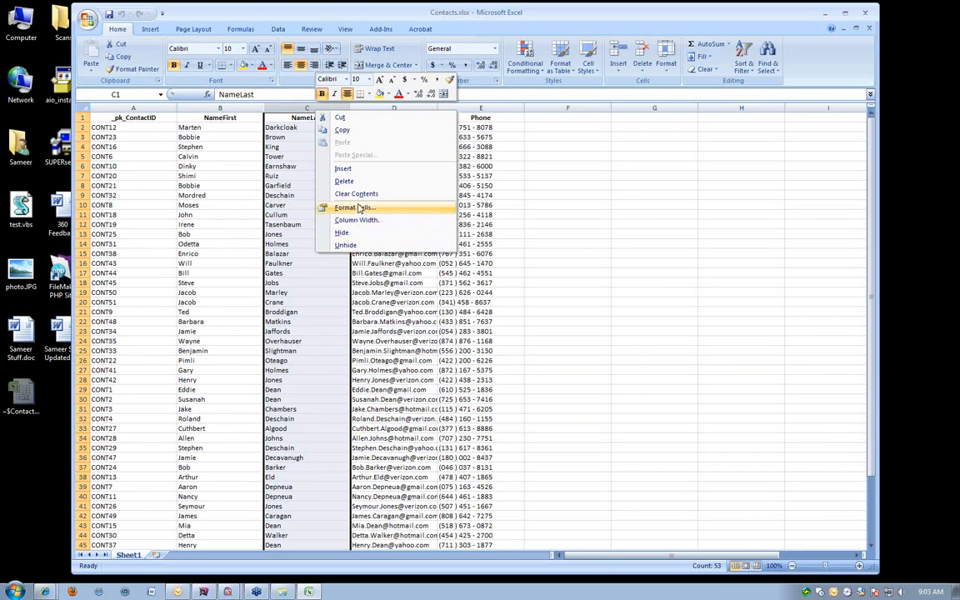
pyautogui.click(295, 118)
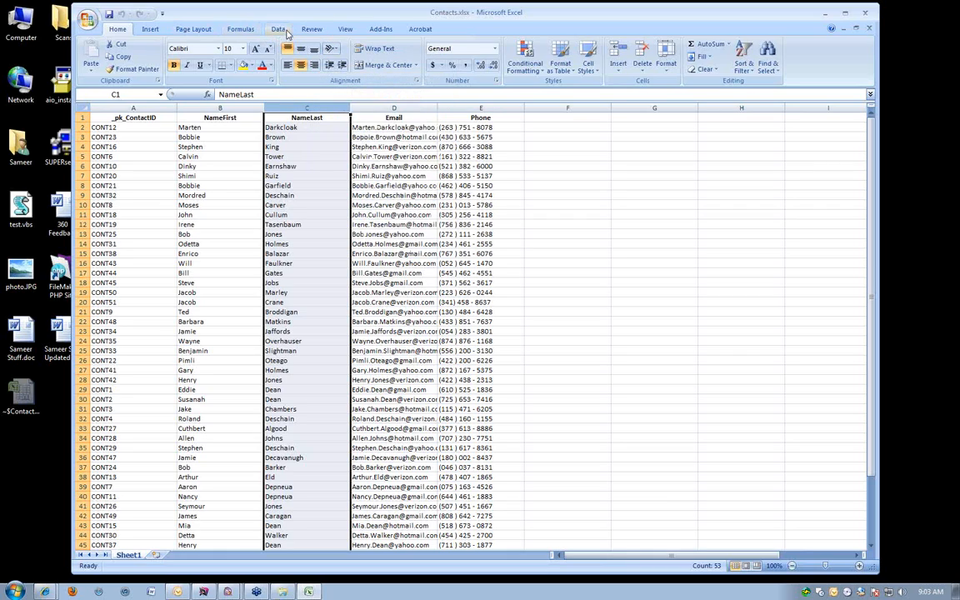
pyautogui.click(283, 31)
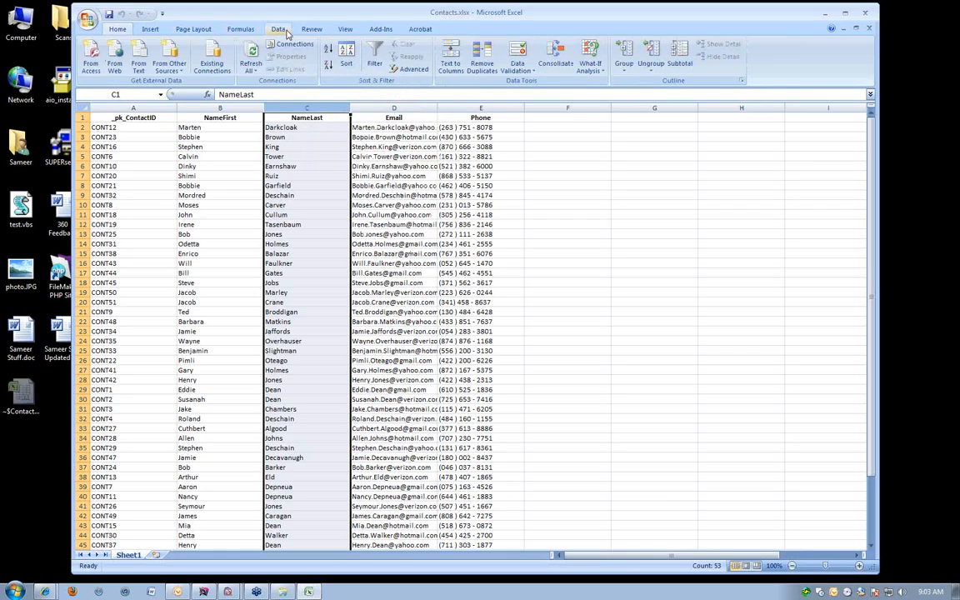
pyautogui.click(349, 57)
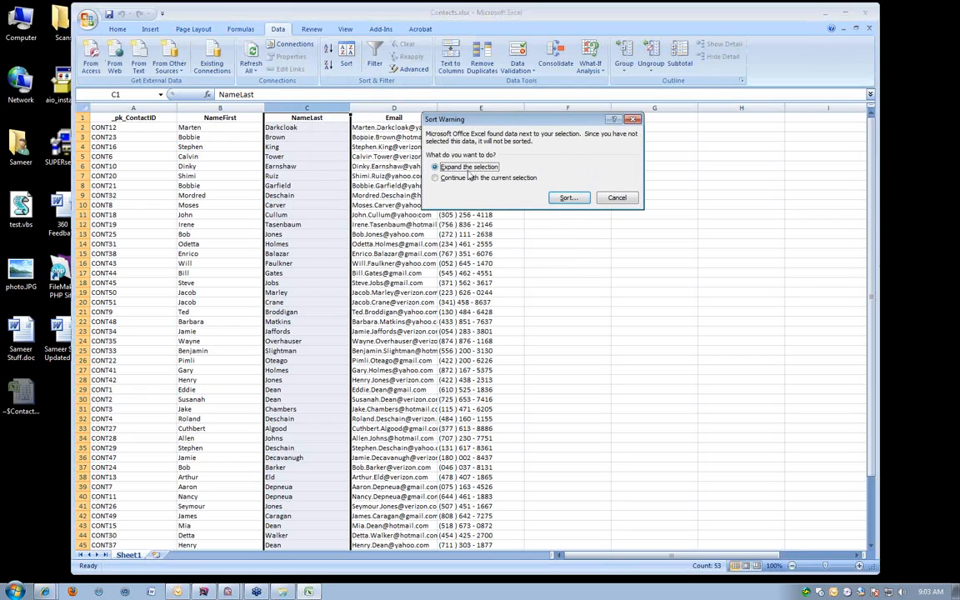
pyautogui.click(568, 198)
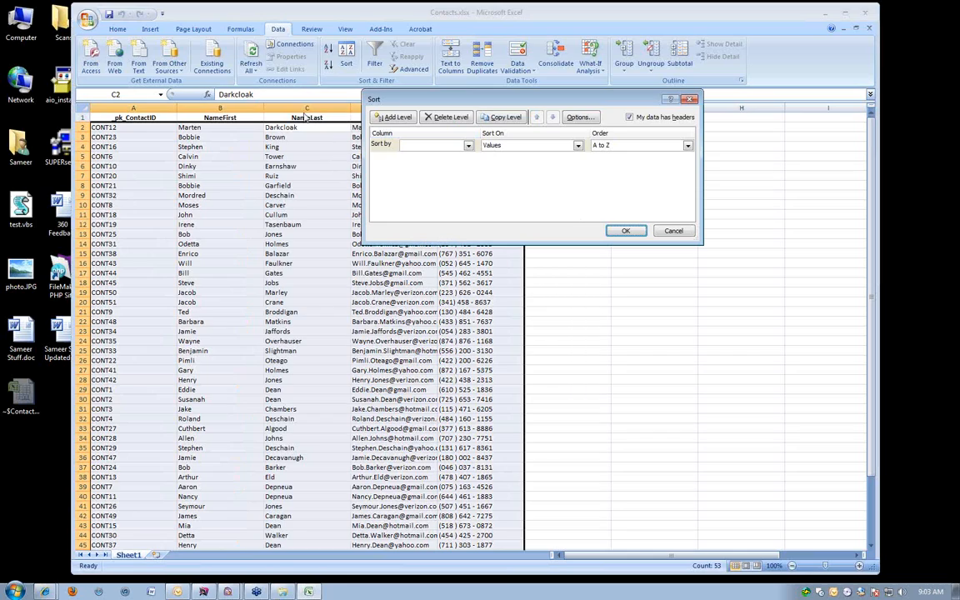
pyautogui.click(662, 231)
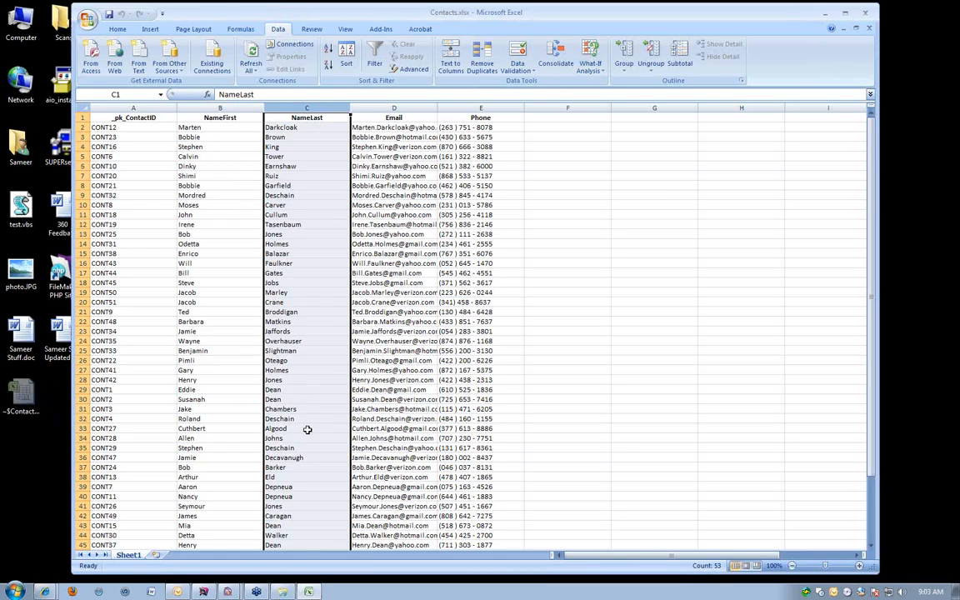
# Widen the Email column so the full addresses fit, and close the Contacts.xlsx workbook.
pyautogui.scroll(-1, 268, 314)
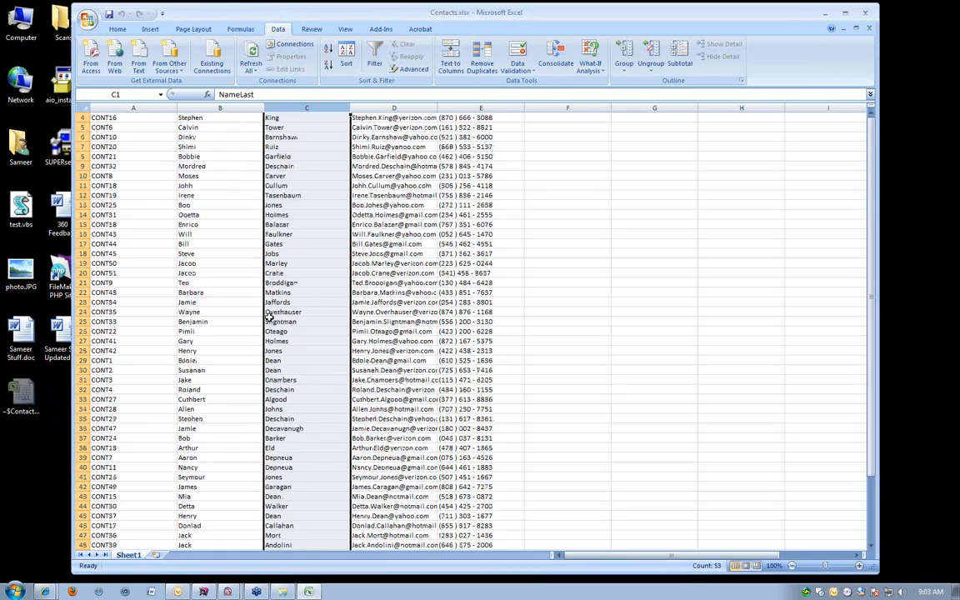
pyautogui.scroll(1, 269, 315)
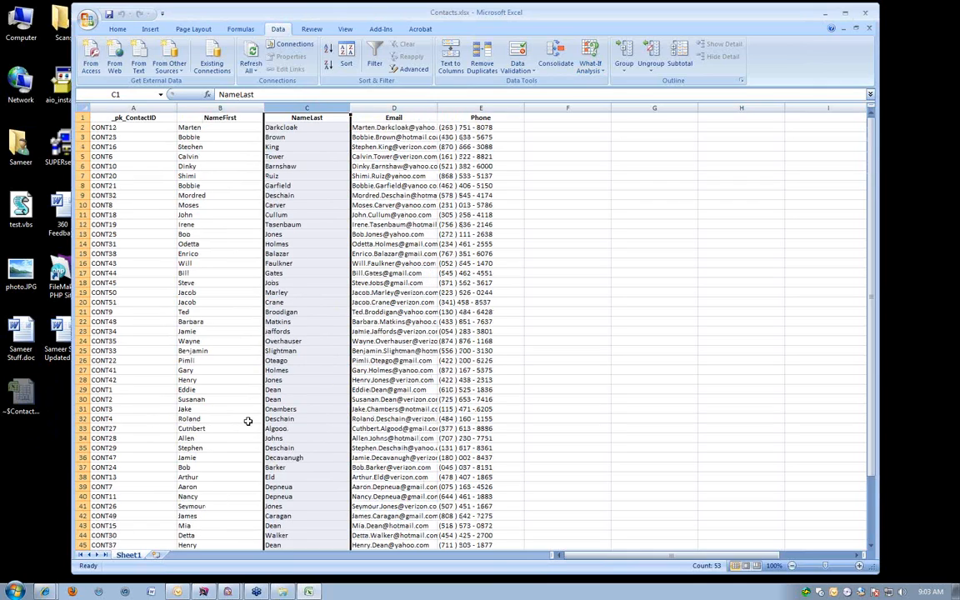
pyautogui.scroll(-1, 444, 470)
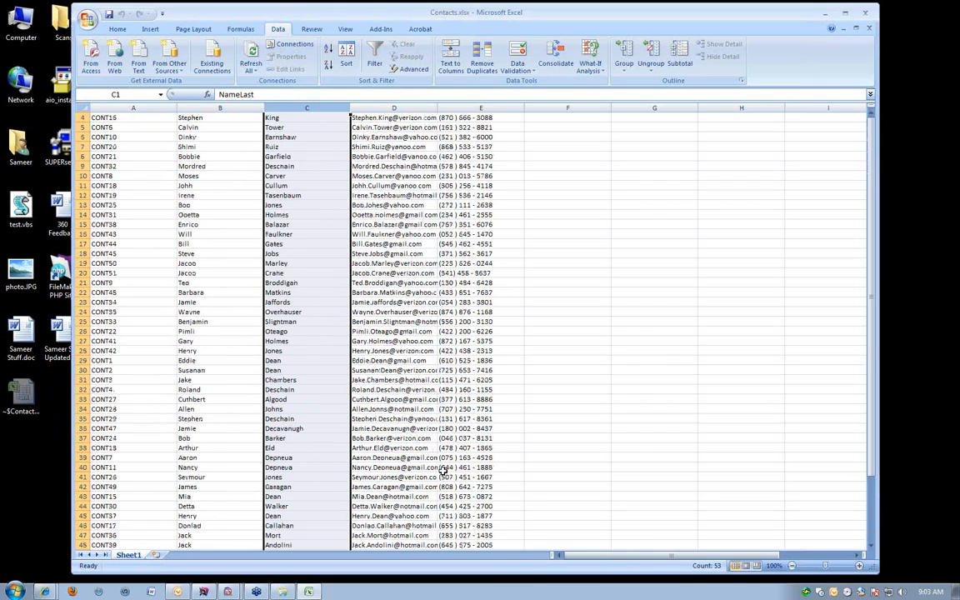
pyautogui.scroll(-4, 444, 471)
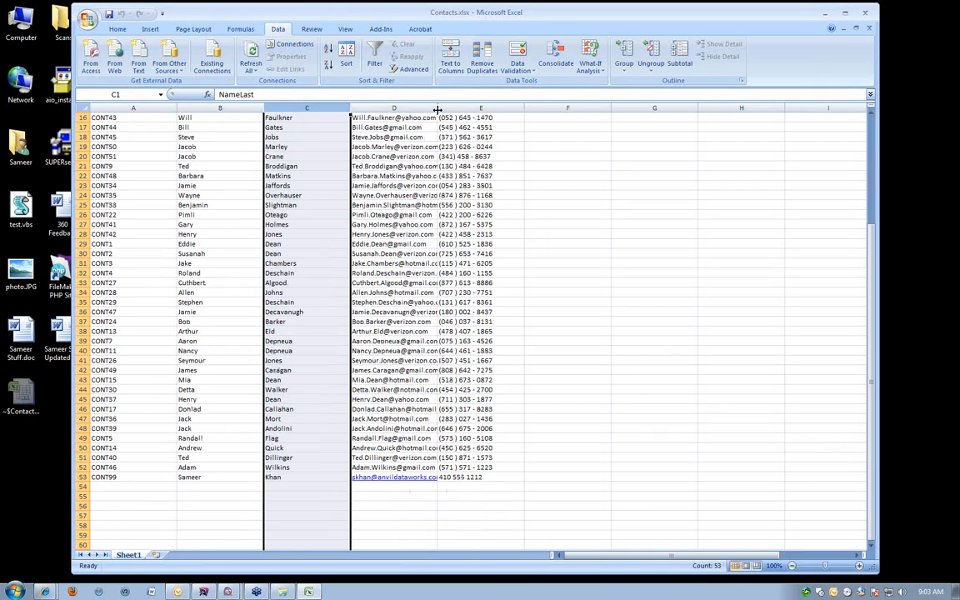
pyautogui.moveTo(437, 109); pyautogui.dragTo(488, 109)
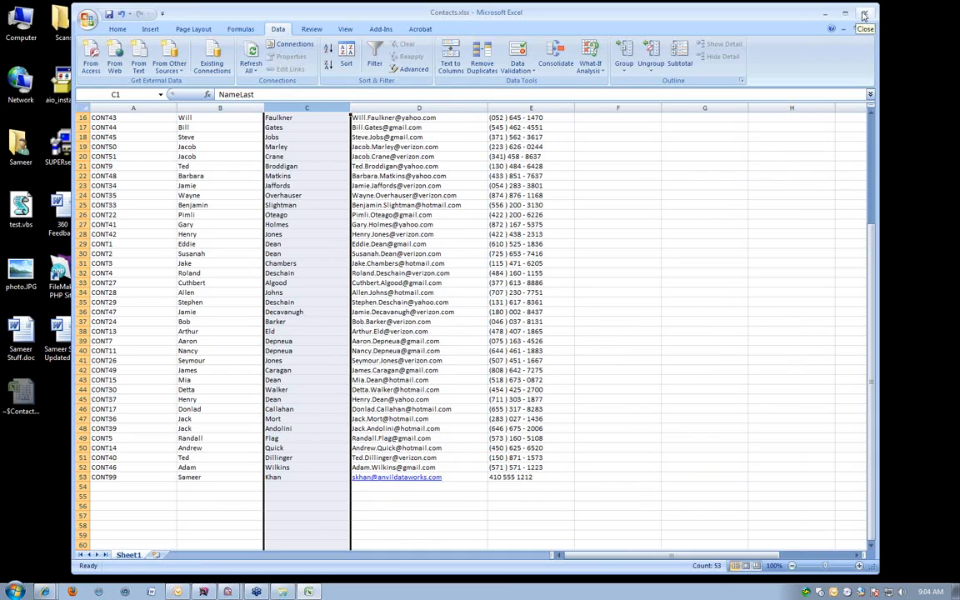
pyautogui.click(863, 15)
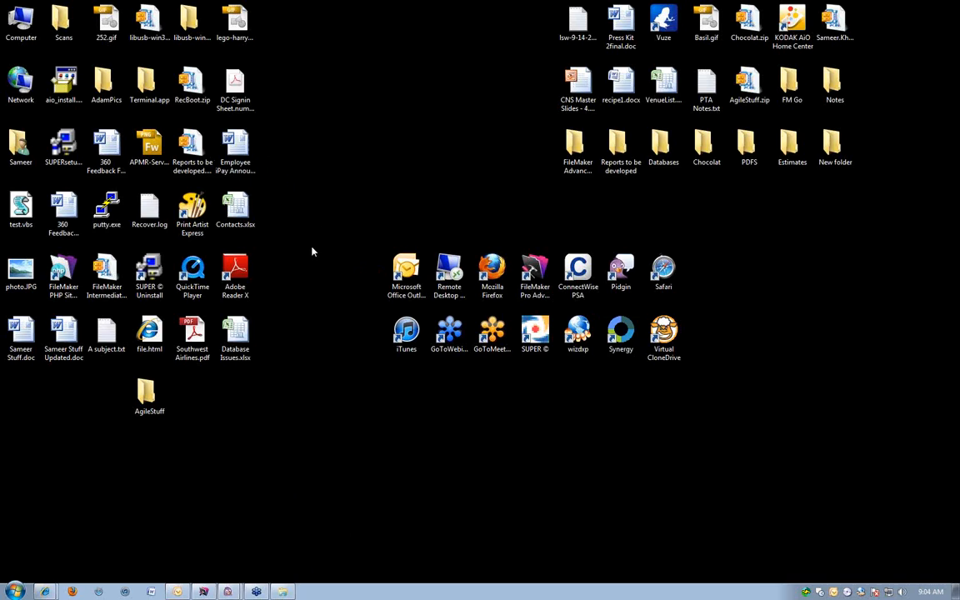
# Switch to FileMaker Pro Advanced, move its window clear of the desktop files, and open Contacts.xlsx in it for conversion.
pyautogui.click(204, 590)
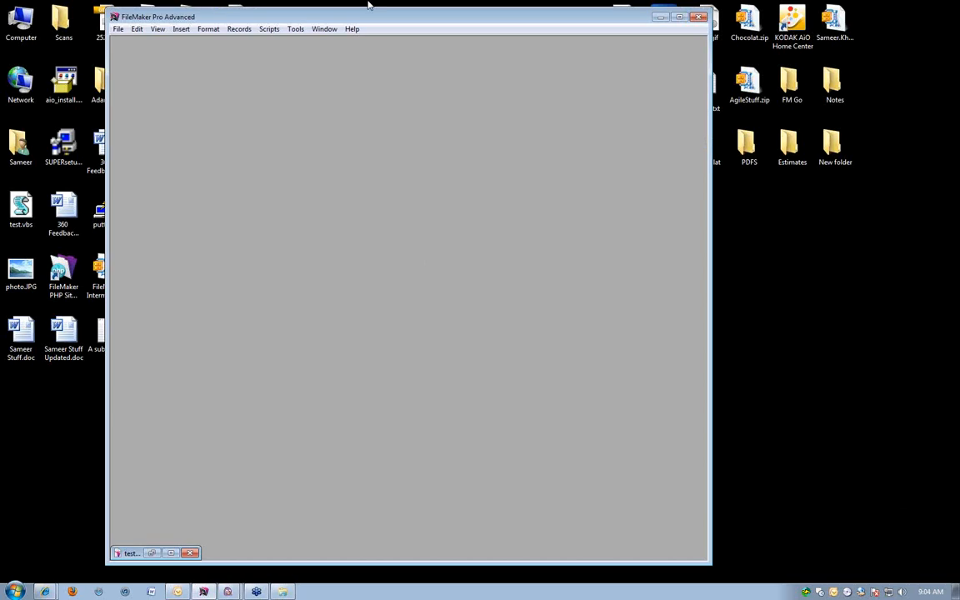
pyautogui.moveTo(371, 18); pyautogui.dragTo(554, 12)
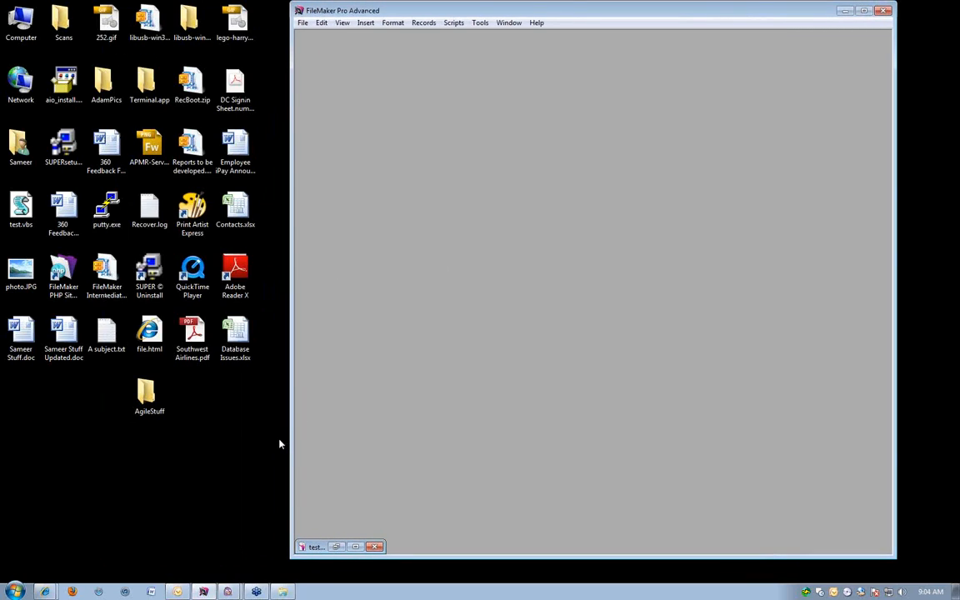
pyautogui.moveTo(235, 209); pyautogui.dragTo(418, 210)
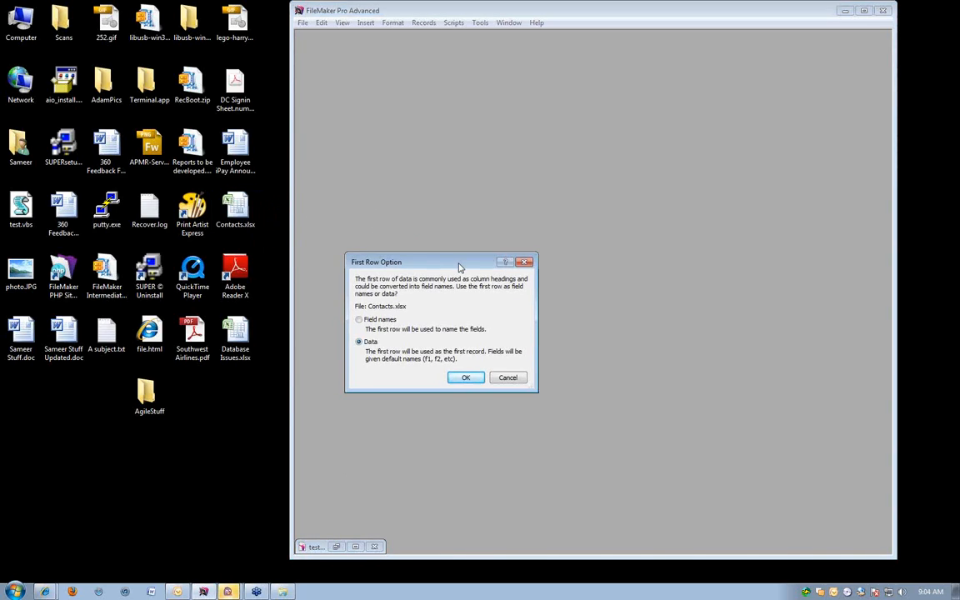
# Use the first row of Contacts.xlsx as field names and proceed to naming the new FileMaker file.
pyautogui.moveTo(459, 267); pyautogui.dragTo(464, 154)
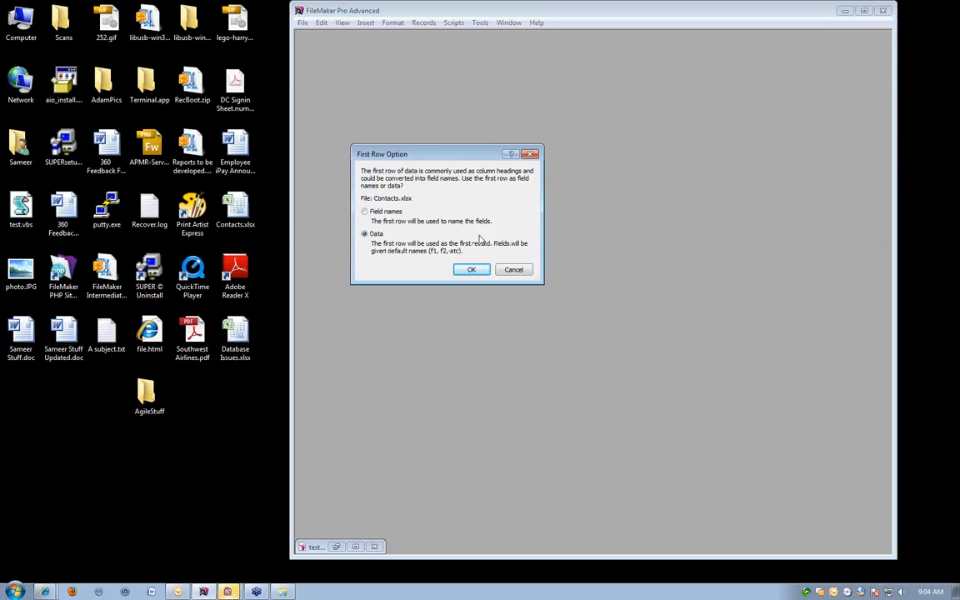
pyautogui.click(385, 213)
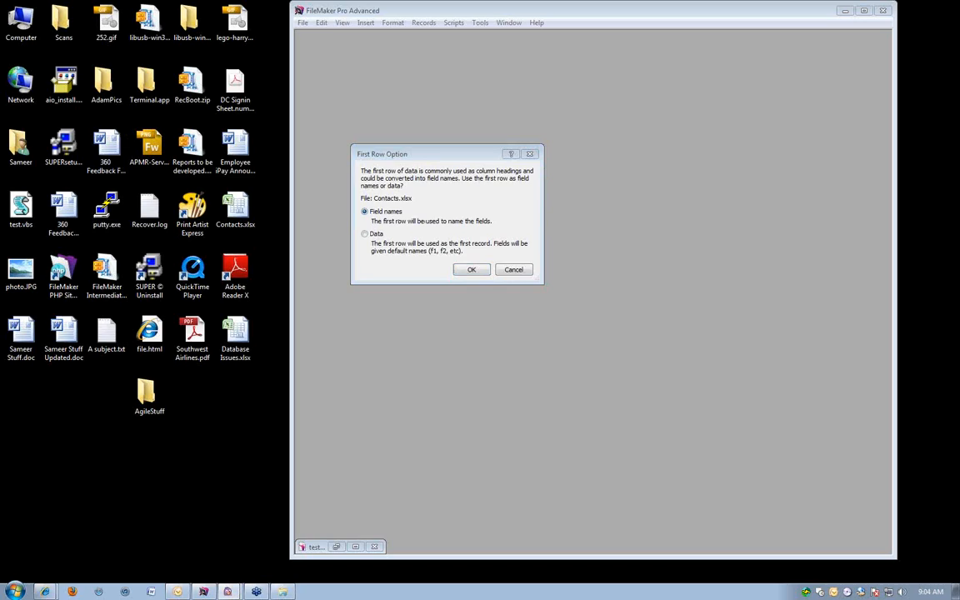
pyautogui.click(366, 197)
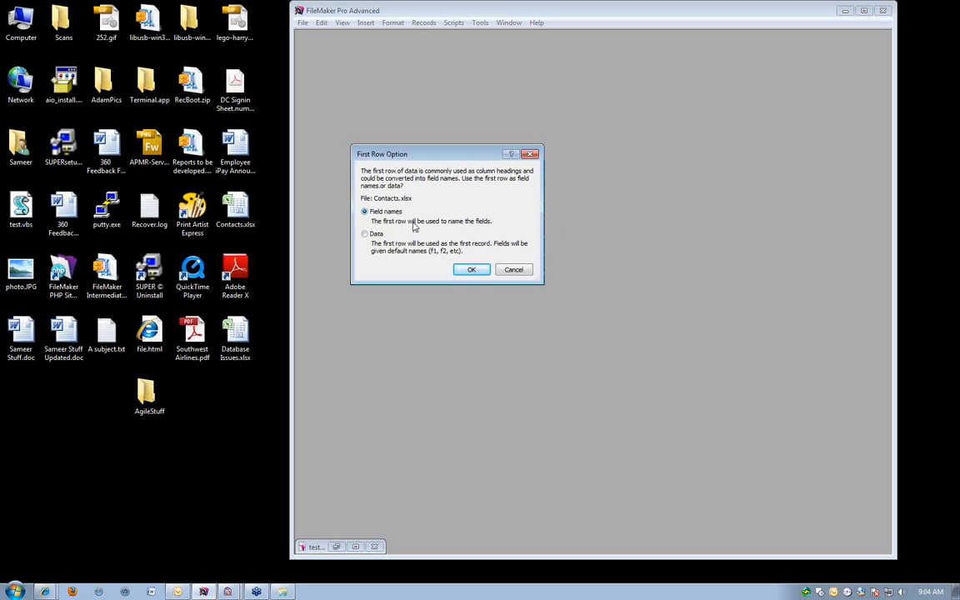
pyautogui.click(469, 269)
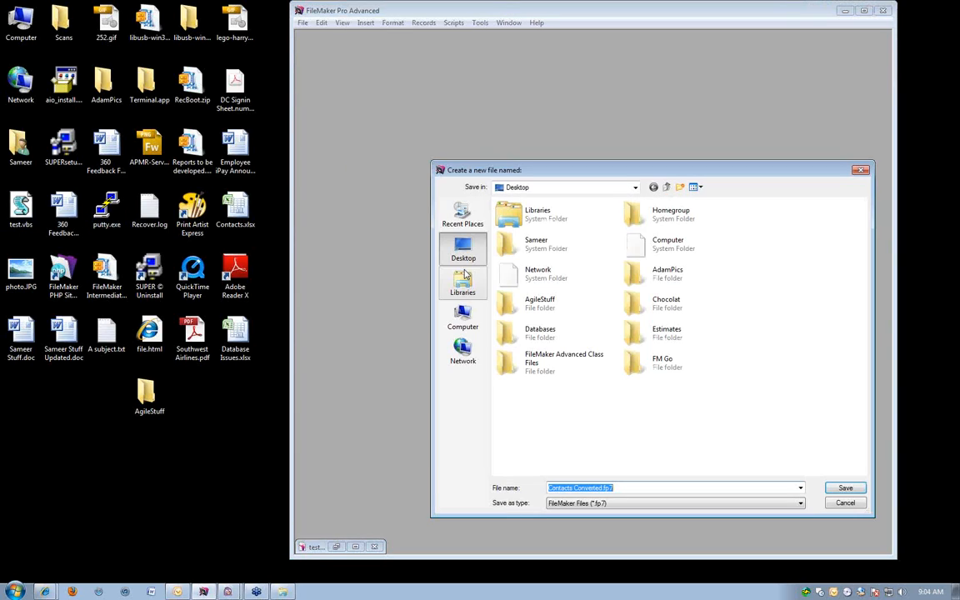
pyautogui.moveTo(560, 176); pyautogui.dragTo(469, 110)
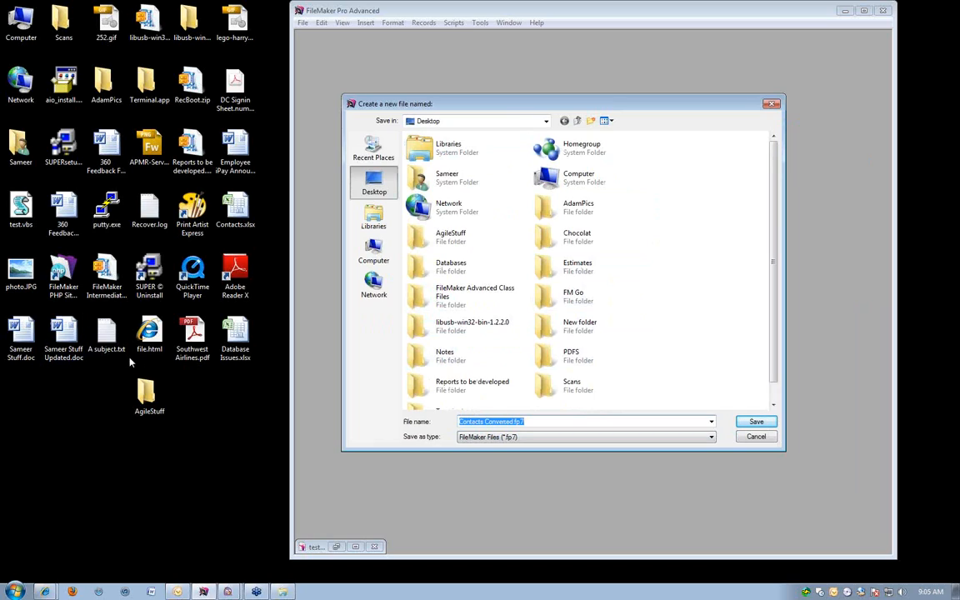
# Save the converted FileMaker file on the Desktop as Contacts.fp7.
pyautogui.moveTo(676, 102); pyautogui.dragTo(675, 90)
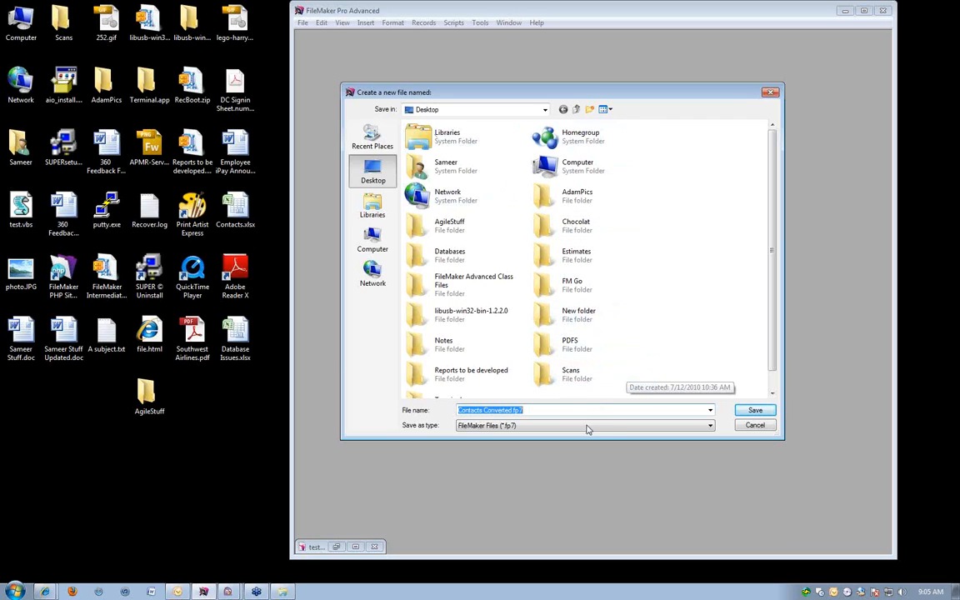
pyautogui.click(511, 409)
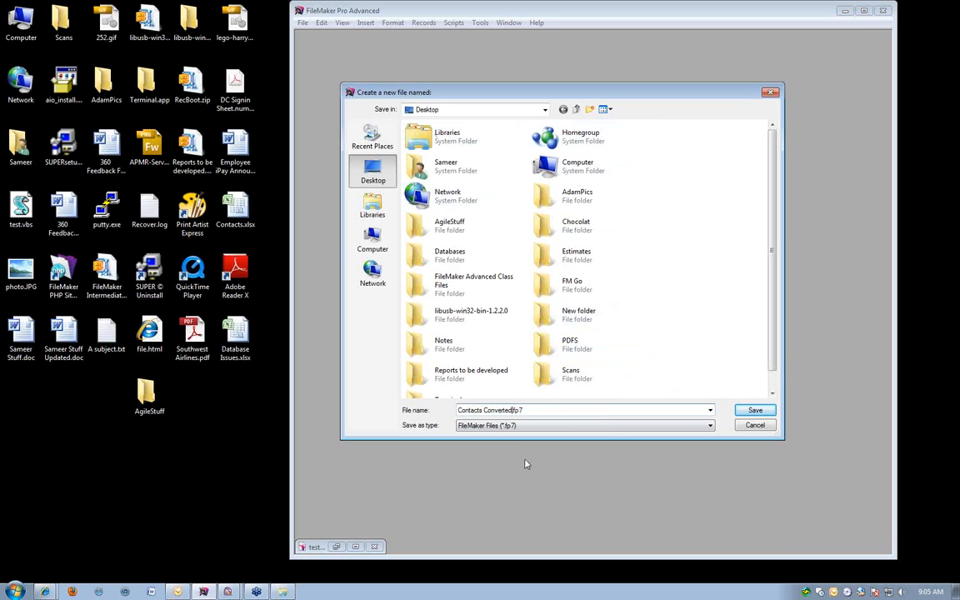
pyautogui.press('BackSpace')
pyautogui.press('BackSpace')
pyautogui.press('BackSpace')
pyautogui.press('BackSpace')
pyautogui.press('BackSpace')
pyautogui.press('BackSpace')
pyautogui.press('BackSpace')
pyautogui.press('BackSpace')
pyautogui.press('BackSpace')
pyautogui.press('BackSpace')
pyautogui.click(756, 409)
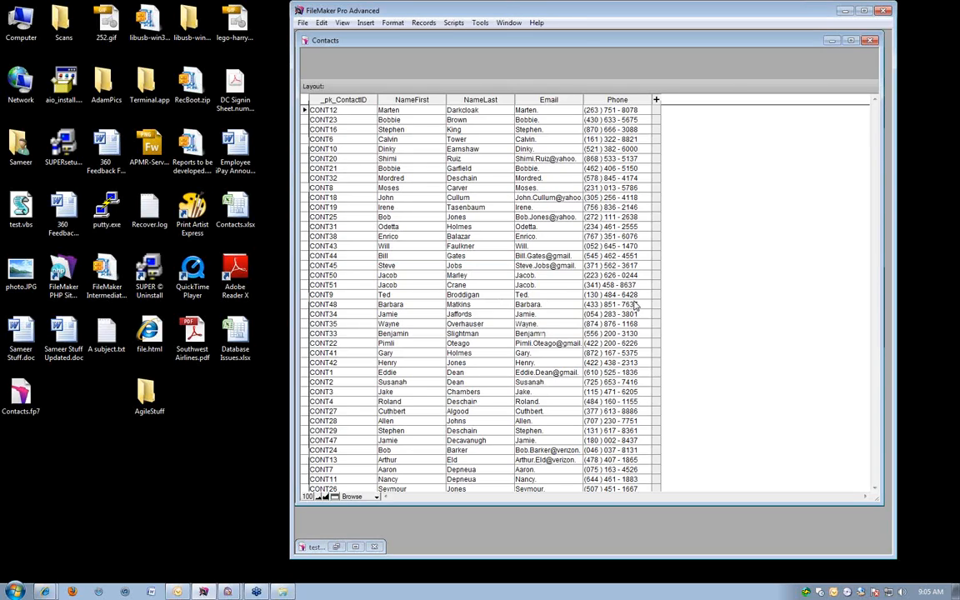
# Maximize the Contacts database window and widen the Email column so the full addresses fit.
pyautogui.doubleClick(584, 43)
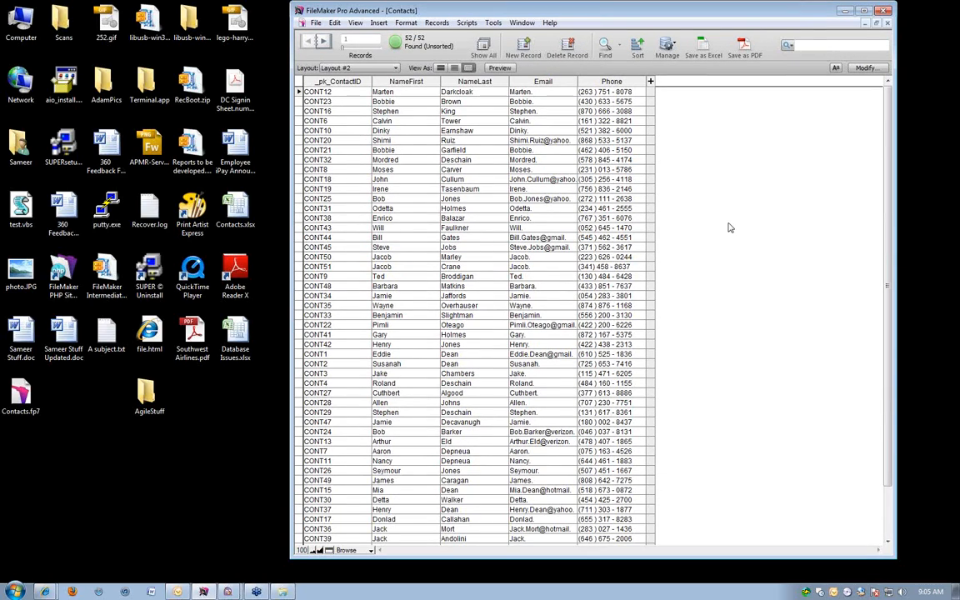
pyautogui.scroll(-2, 730, 228)
pyautogui.scroll(2, 730, 227)
pyautogui.moveTo(576, 80); pyautogui.dragTo(650, 81)
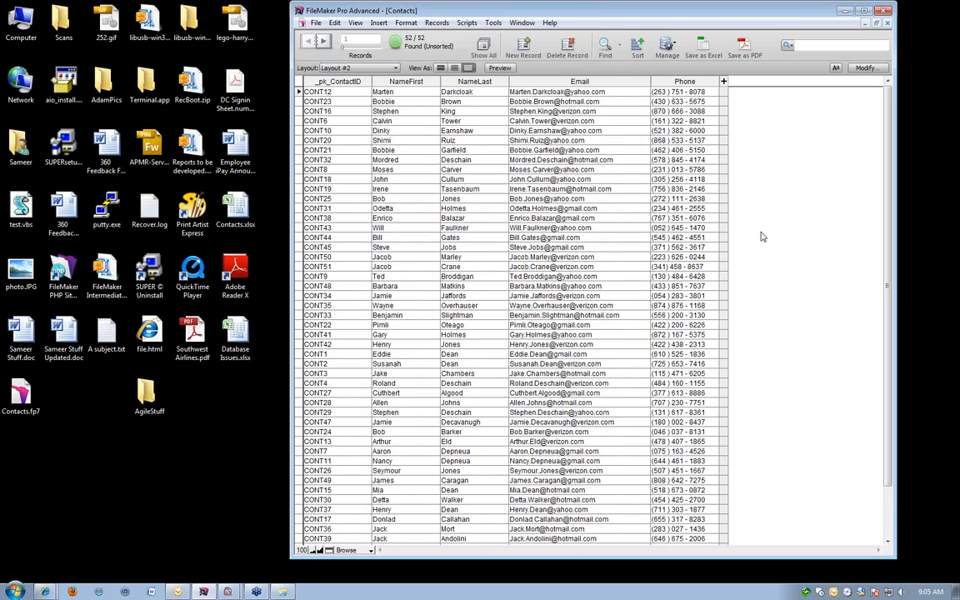
# View the contacts as a form and on Layout #1, and return to the table on Layout #2.
pyautogui.click(439, 71)
pyautogui.click(468, 69)
pyautogui.click(349, 69)
pyautogui.click(350, 81)
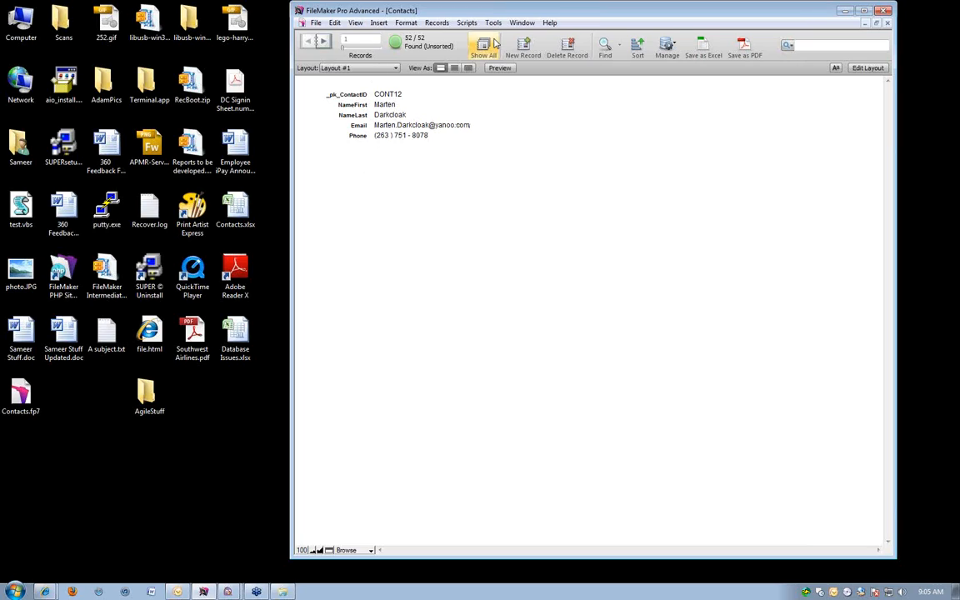
pyautogui.click(388, 70)
pyautogui.click(342, 92)
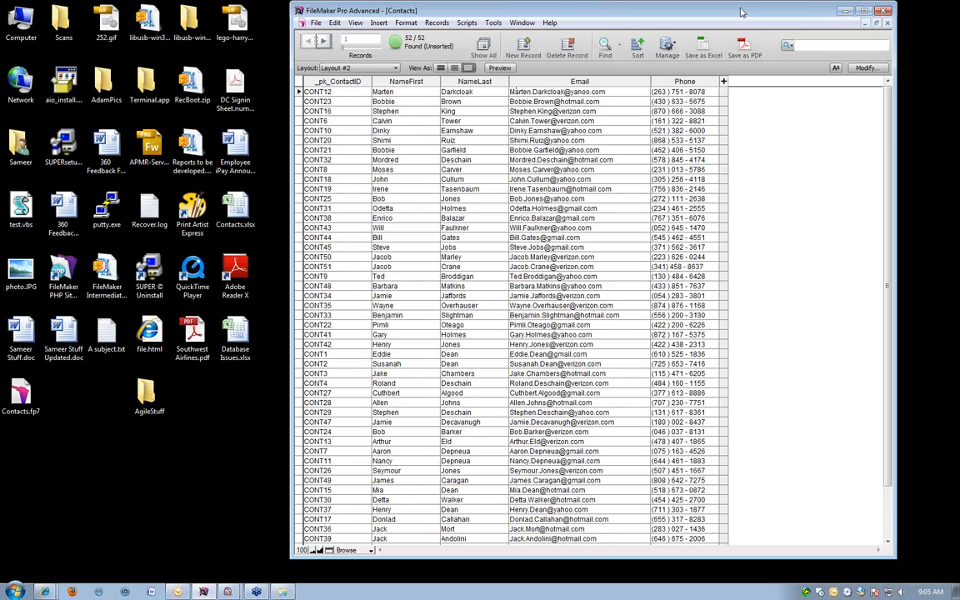
# Open Contacts.xlsx from the desktop in Excel and arrange its window side by side with the FileMaker Pro window.
pyautogui.moveTo(741, 11); pyautogui.dragTo(748, 18)
pyautogui.doubleClick(233, 209)
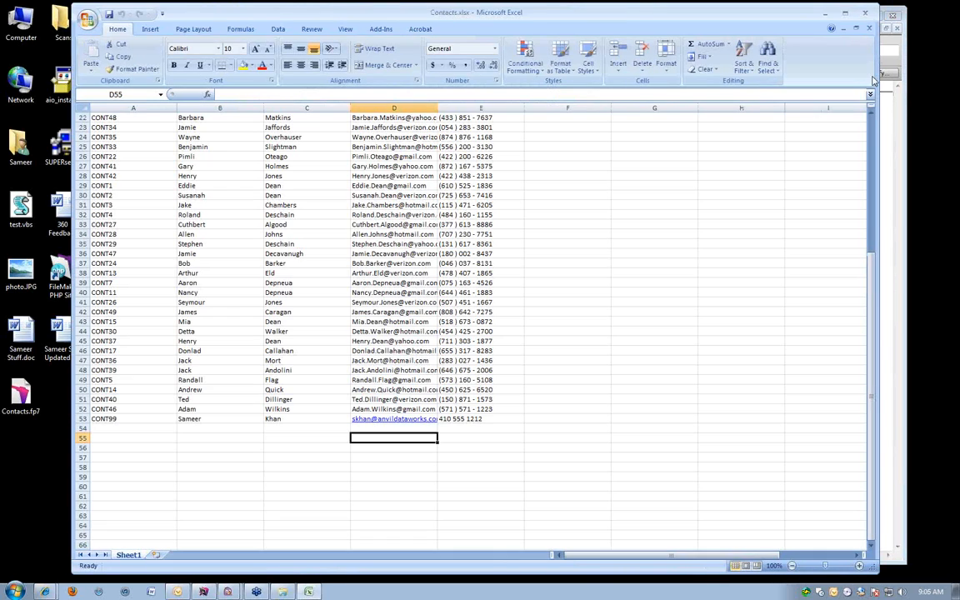
pyautogui.moveTo(878, 99); pyautogui.dragTo(595, 107)
pyautogui.moveTo(319, 15); pyautogui.dragTo(241, 14)
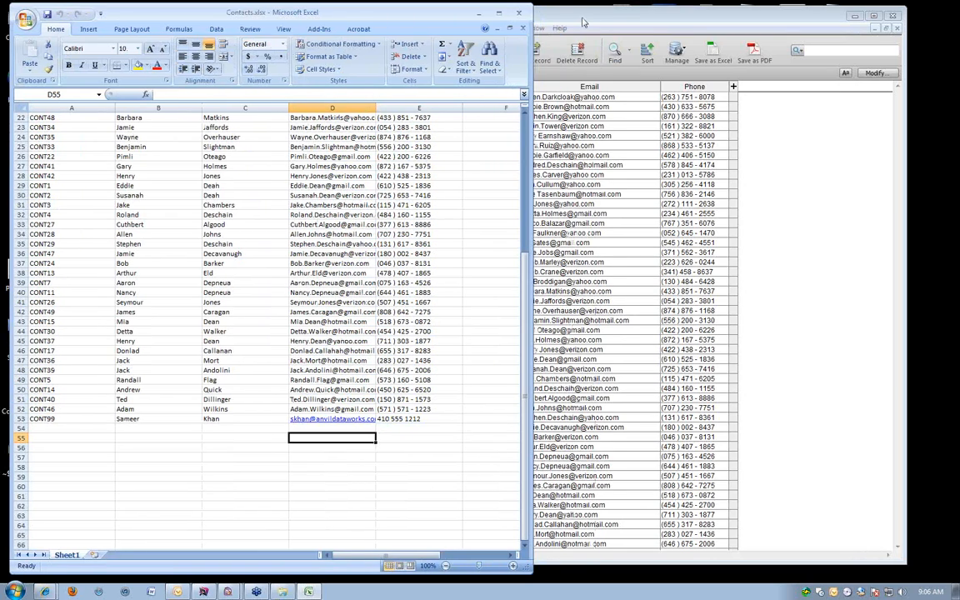
pyautogui.moveTo(584, 22)
pyautogui.mouseDown()
pyautogui.moveTo(649, 22)
pyautogui.moveTo(583, 26)
pyautogui.mouseUp()
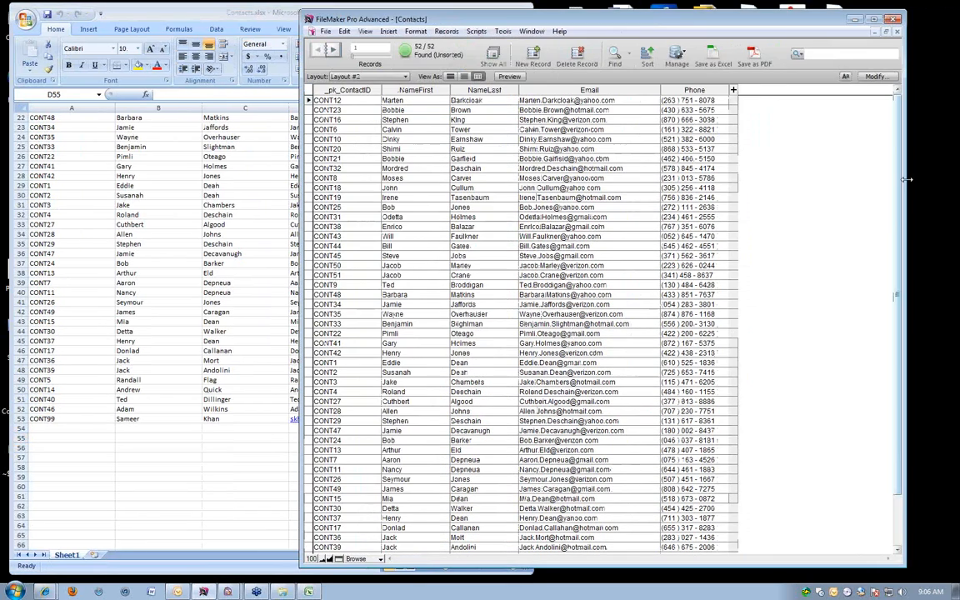
pyautogui.moveTo(906, 167); pyautogui.dragTo(774, 166)
pyautogui.moveTo(504, 23); pyautogui.dragTo(712, 18)
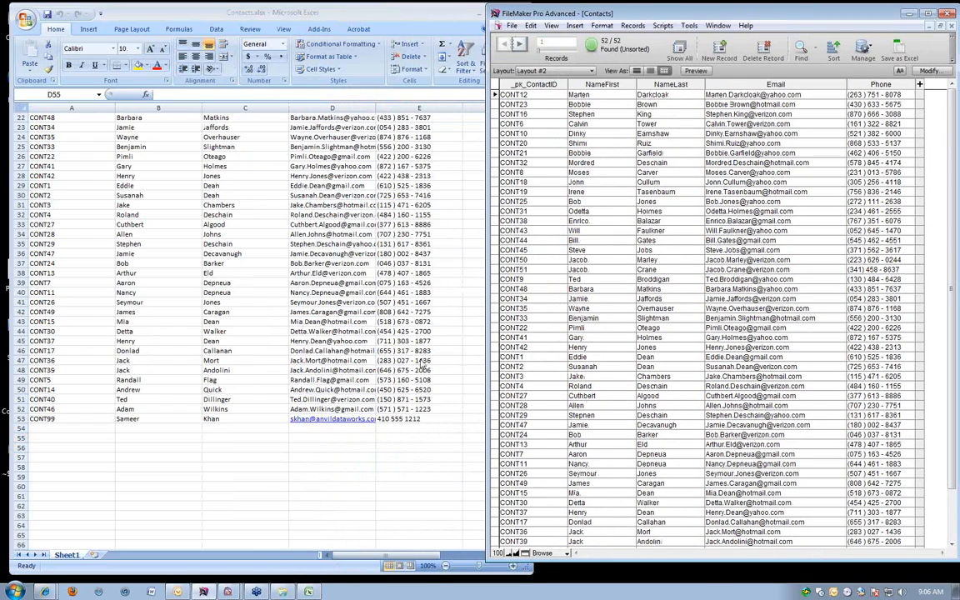
# Examine the Contacts.xlsx worksheet from its header row, checking row 2 and the ID, name, Email and Phone columns against the FileMaker table.
pyautogui.click(58, 123)
pyautogui.scroll(1, 156, 216)
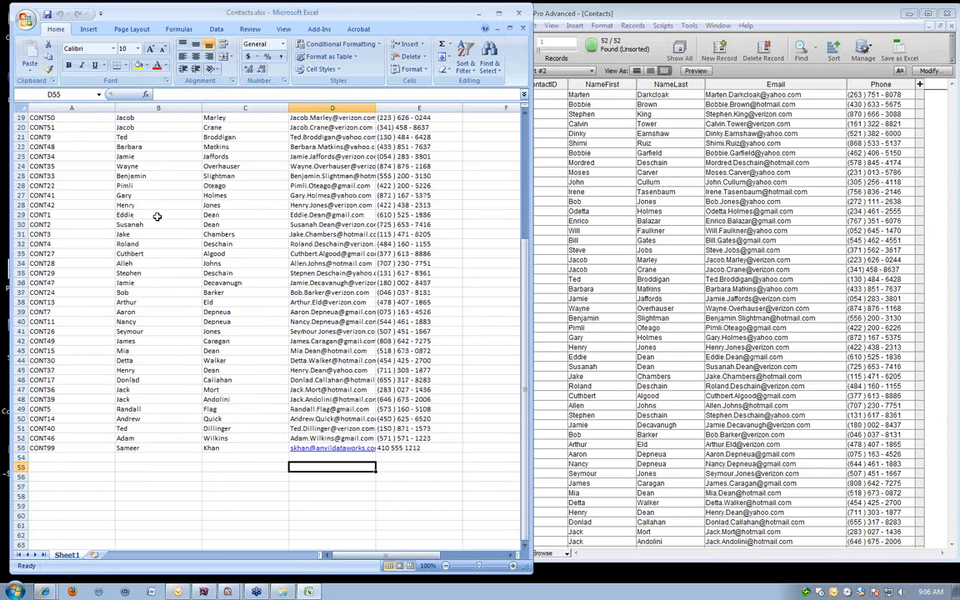
pyautogui.scroll(6, 156, 217)
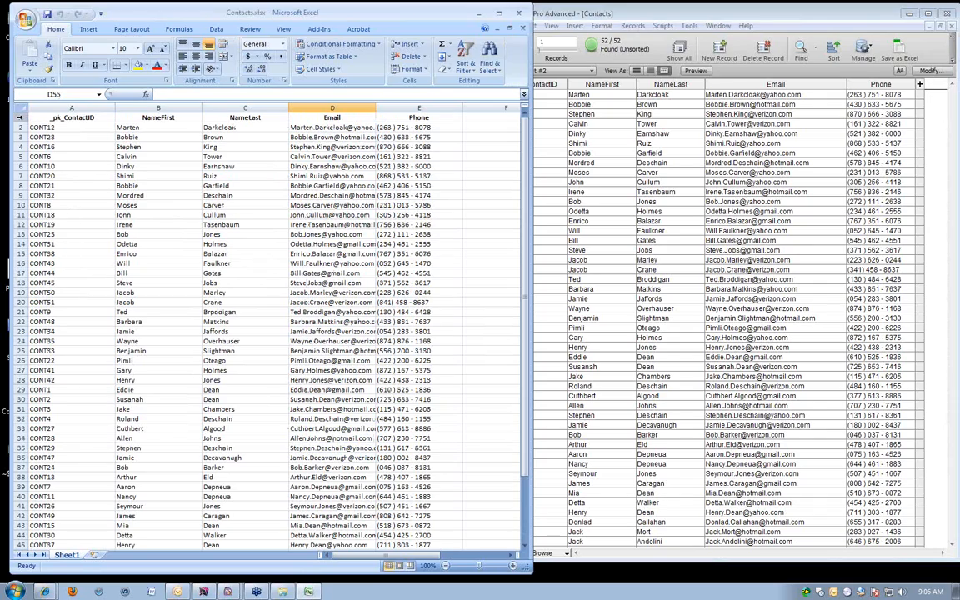
pyautogui.click(19, 127)
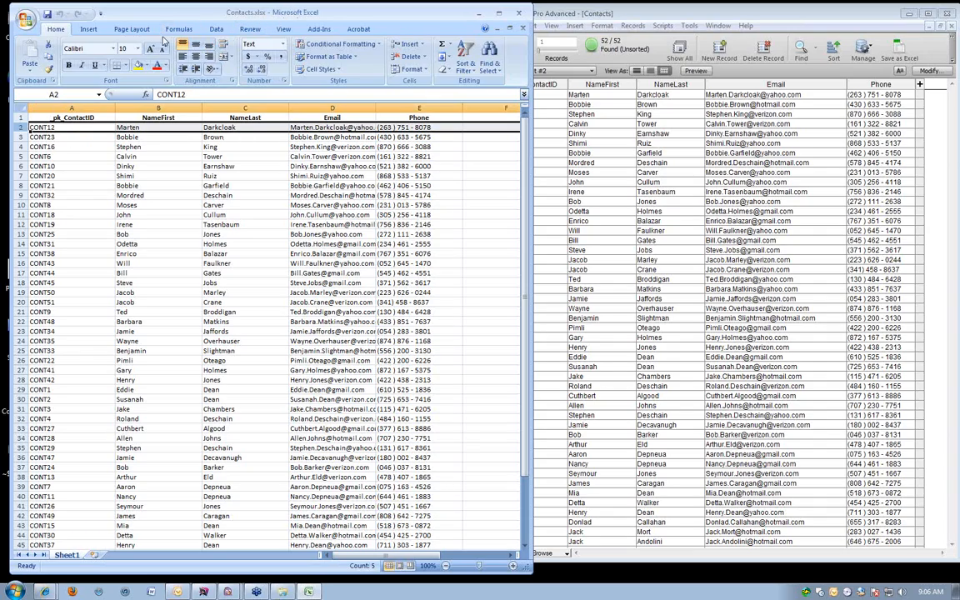
pyautogui.click(12, 126)
pyautogui.click(81, 108)
pyautogui.click(161, 107)
pyautogui.click(250, 114)
pyautogui.click(306, 105)
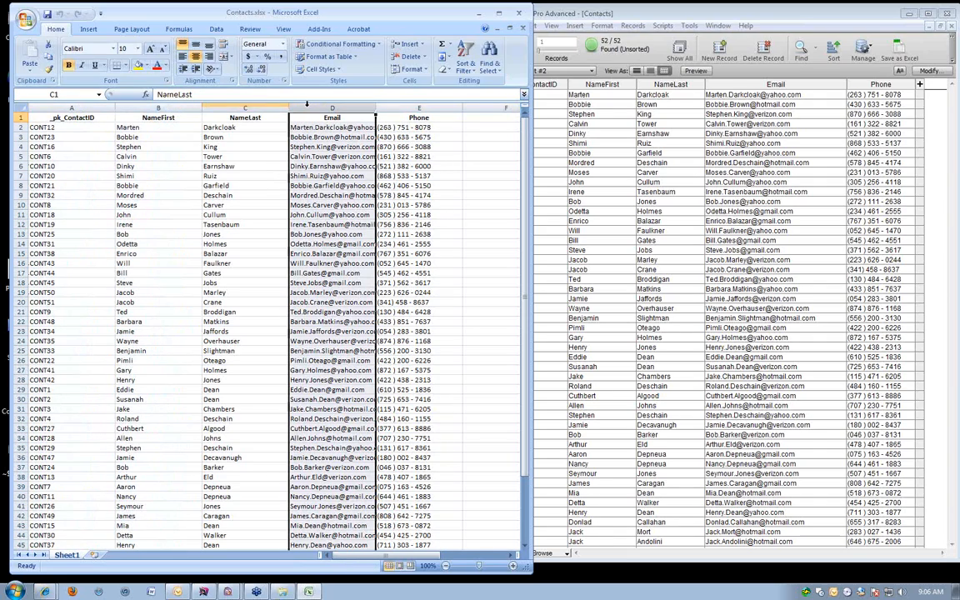
pyautogui.click(398, 118)
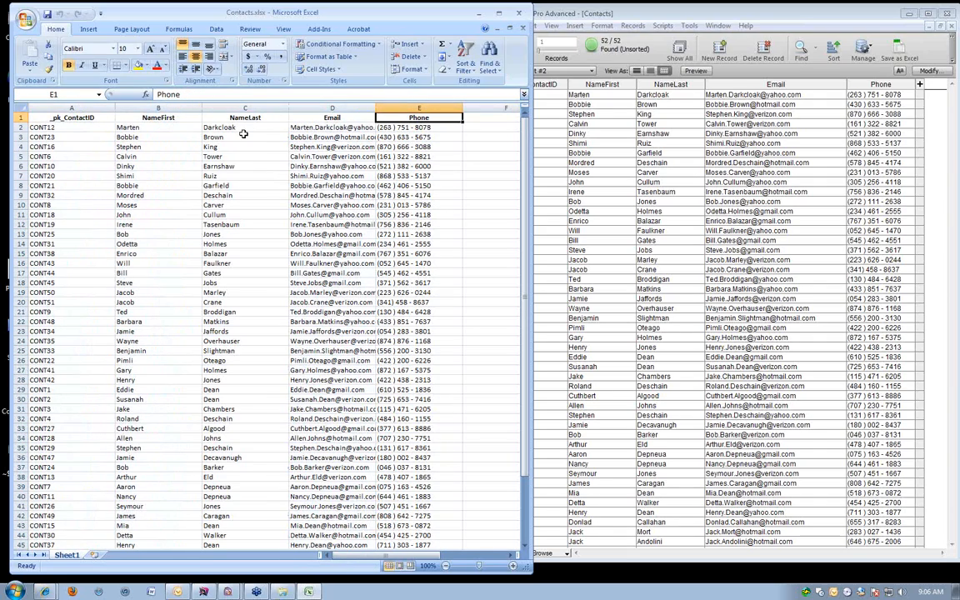
# Switch to FileMaker Pro and sort the contact records by _pk_ContactID in ascending order.
pyautogui.click(685, 14)
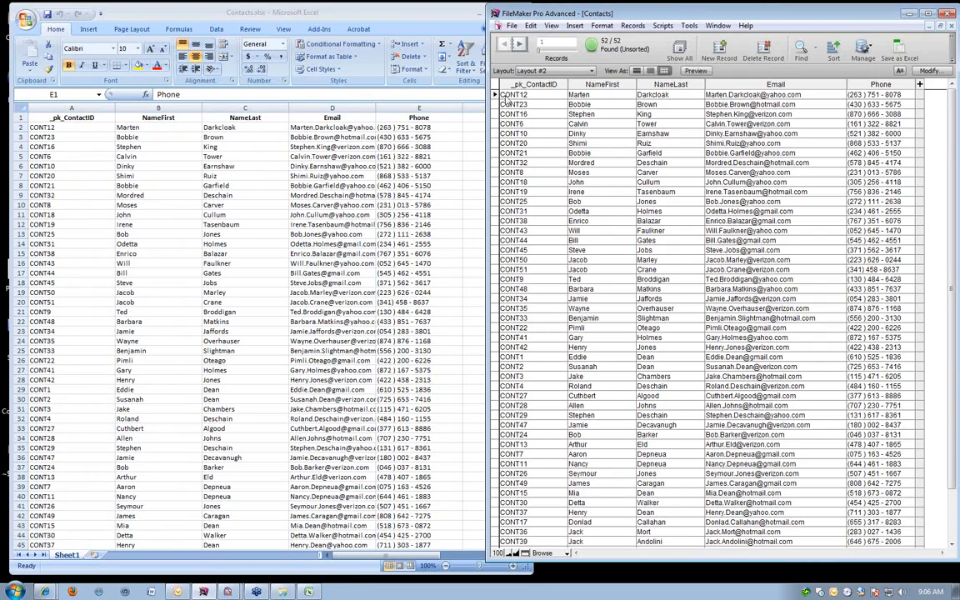
pyautogui.click(537, 104)
pyautogui.click(532, 84)
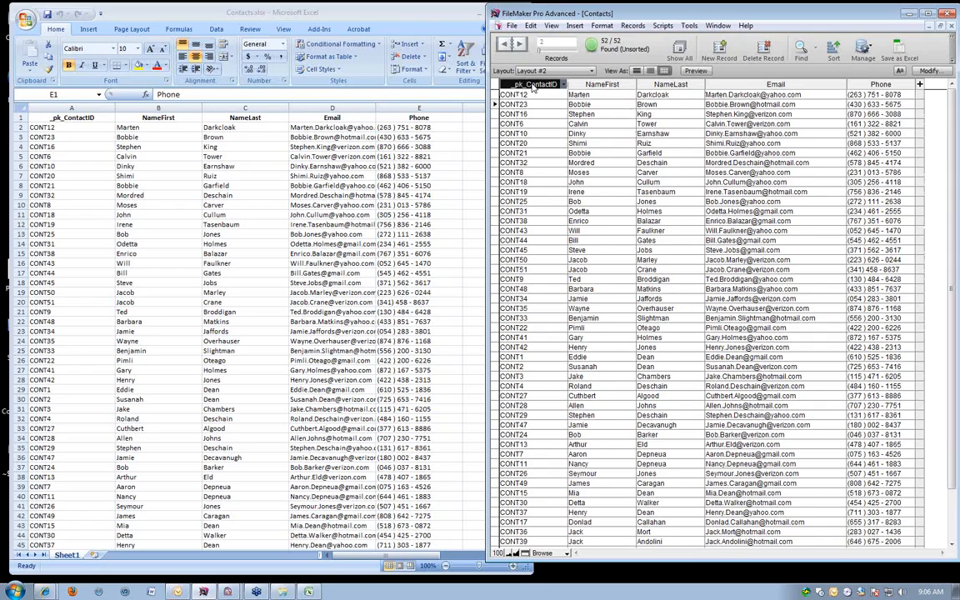
pyautogui.click(533, 86)
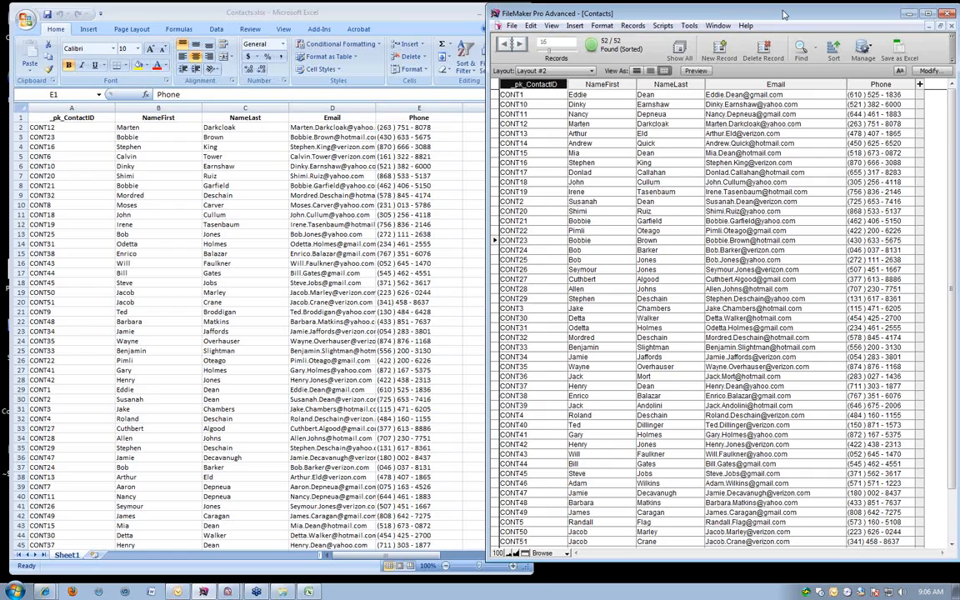
pyautogui.moveTo(783, 14); pyautogui.dragTo(765, 18)
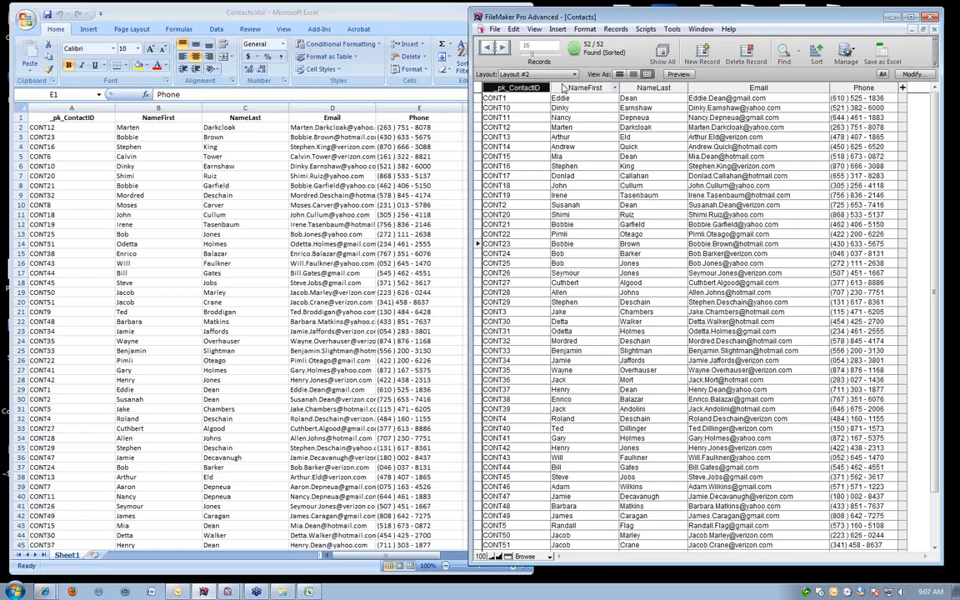
pyautogui.moveTo(843, 18); pyautogui.dragTo(852, 16)
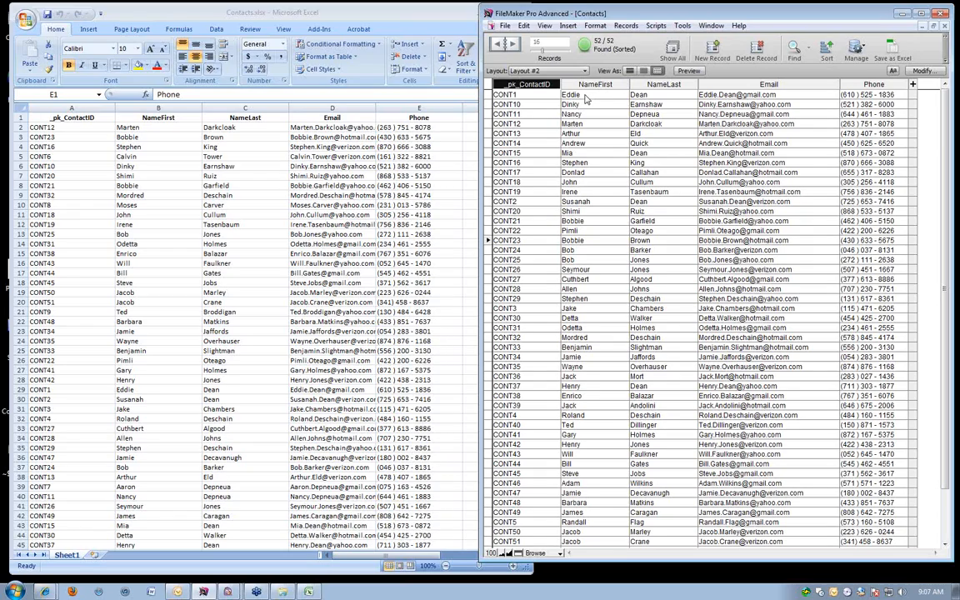
# Enter the Email field of the first record, compare with the Excel window, and find contacts by NameLast in FileMaker.
pyautogui.click(801, 97)
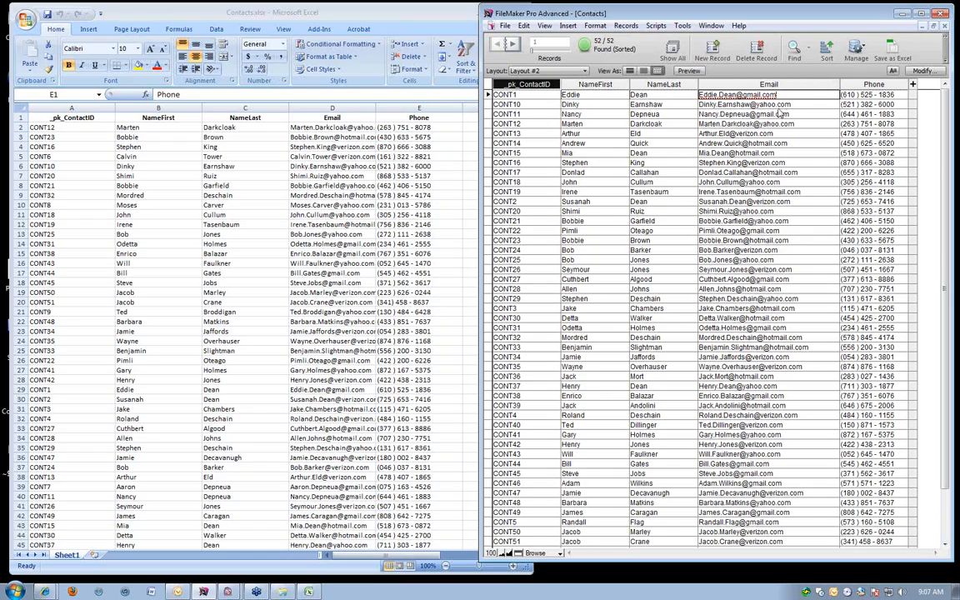
pyautogui.click(363, 12)
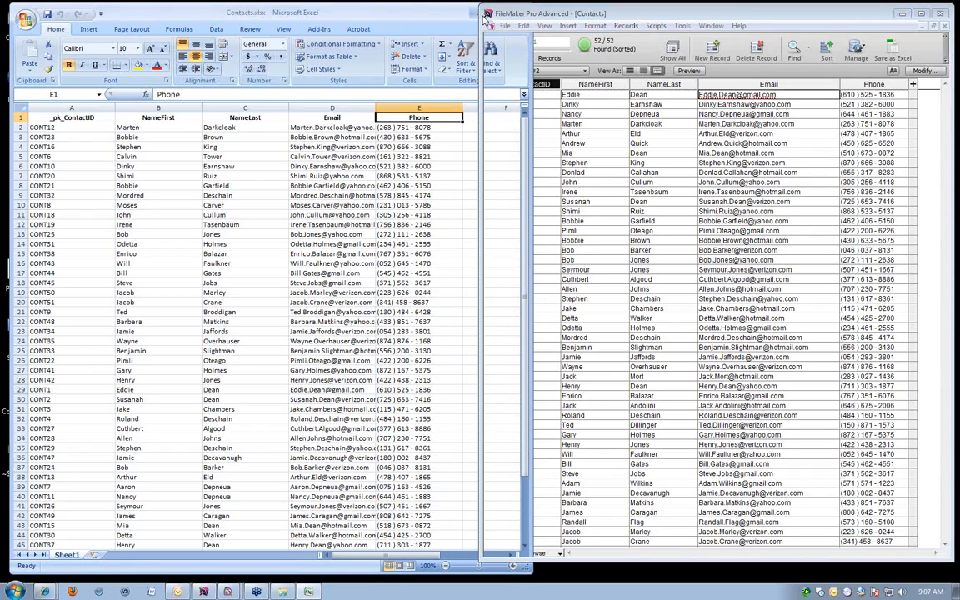
pyautogui.click(481, 16)
pyautogui.hotkey('ctrl', 'f')
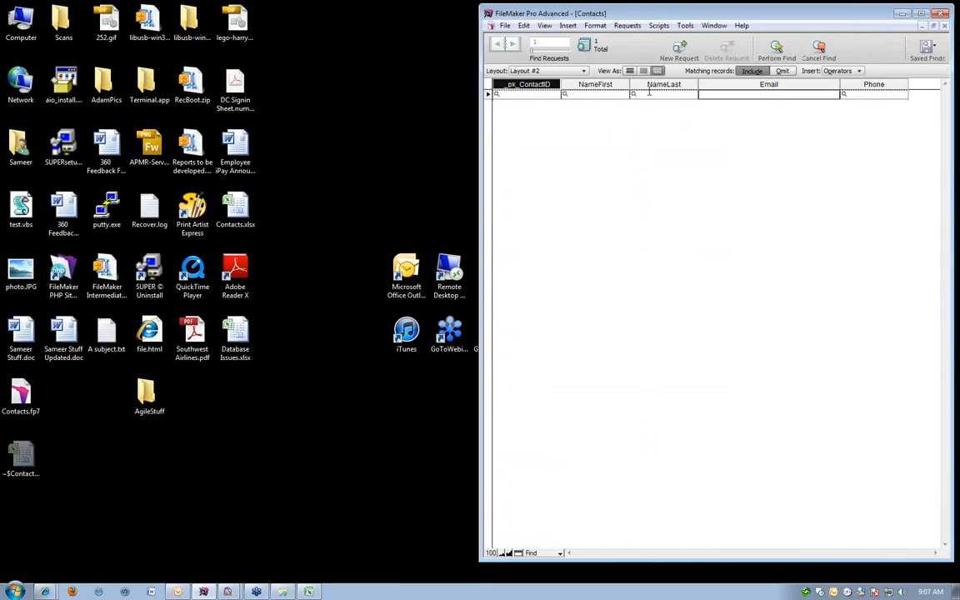
pyautogui.press('Return')
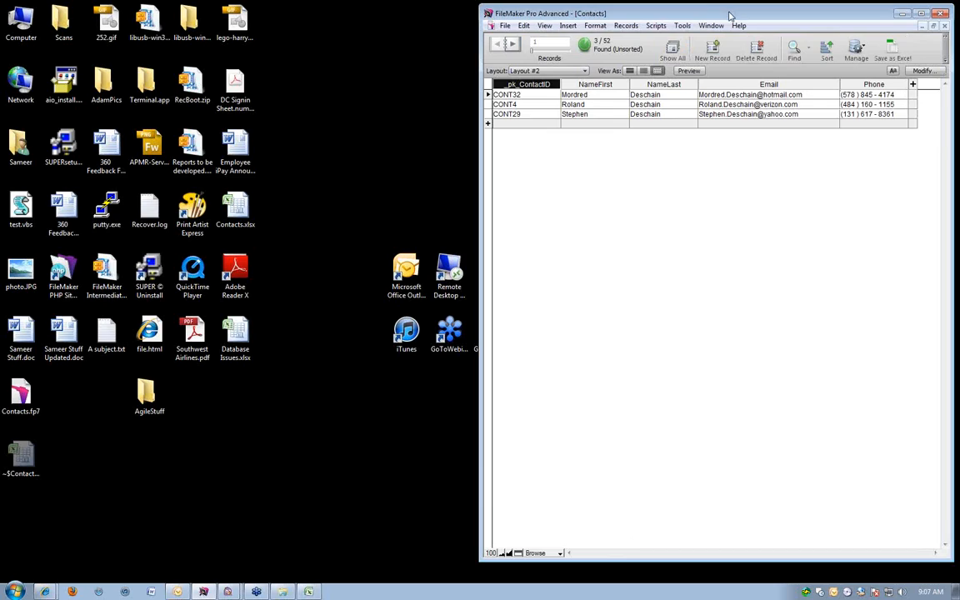
# Find the contacts whose NameFirst matches "edd".
pyautogui.moveTo(727, 11); pyautogui.dragTo(651, 15)
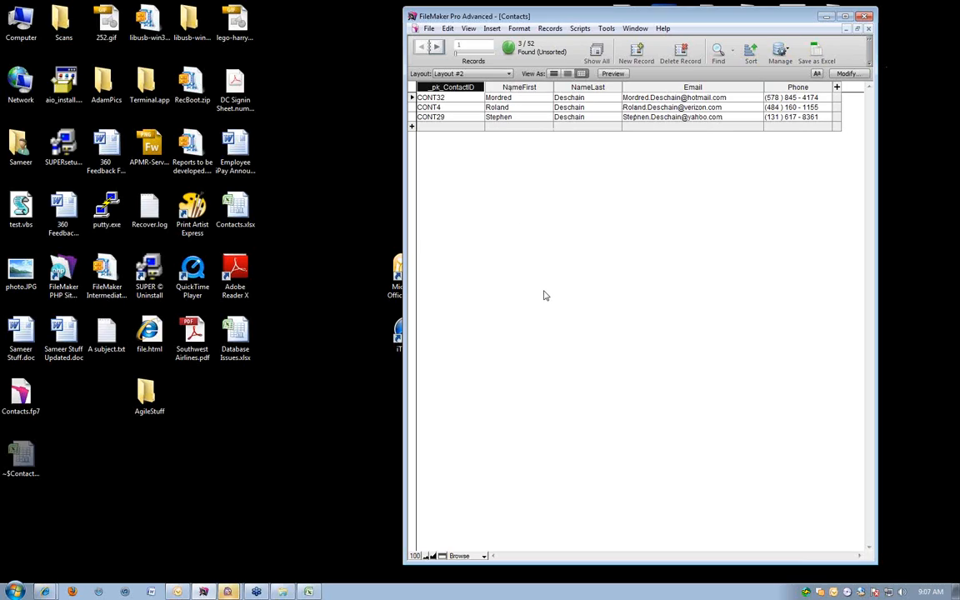
pyautogui.hotkey('ctrl', 'f')
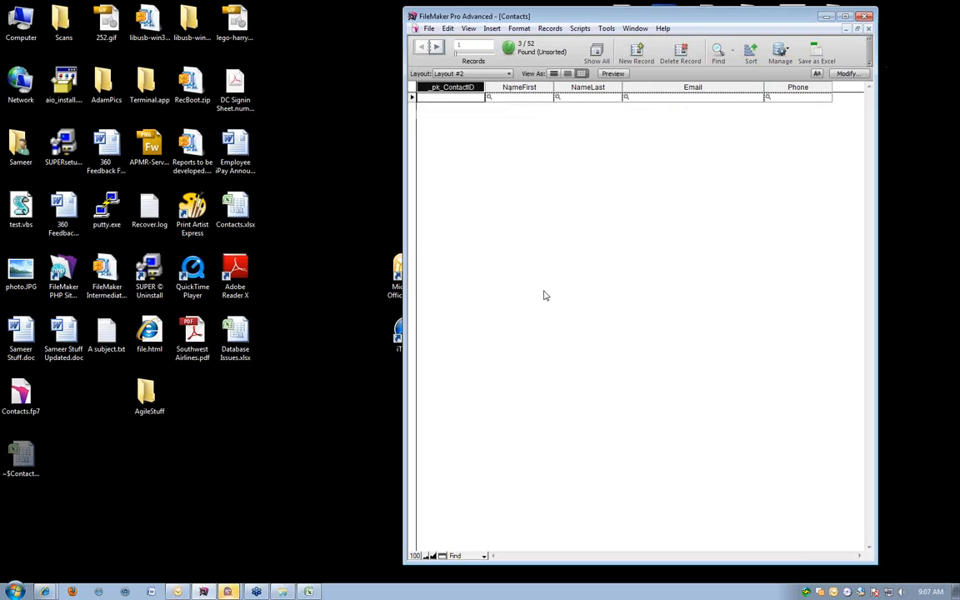
pyautogui.click(514, 97)
pyautogui.write('edd')
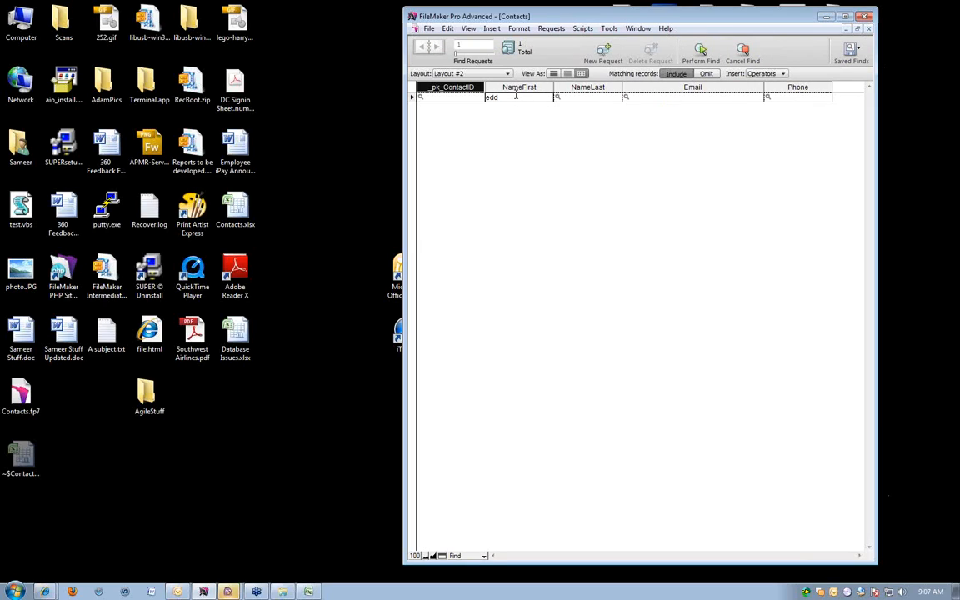
pyautogui.press('Return')
# Find the contacts whose NameLast matches "dea".
pyautogui.hotkey('ctrl', 'f')
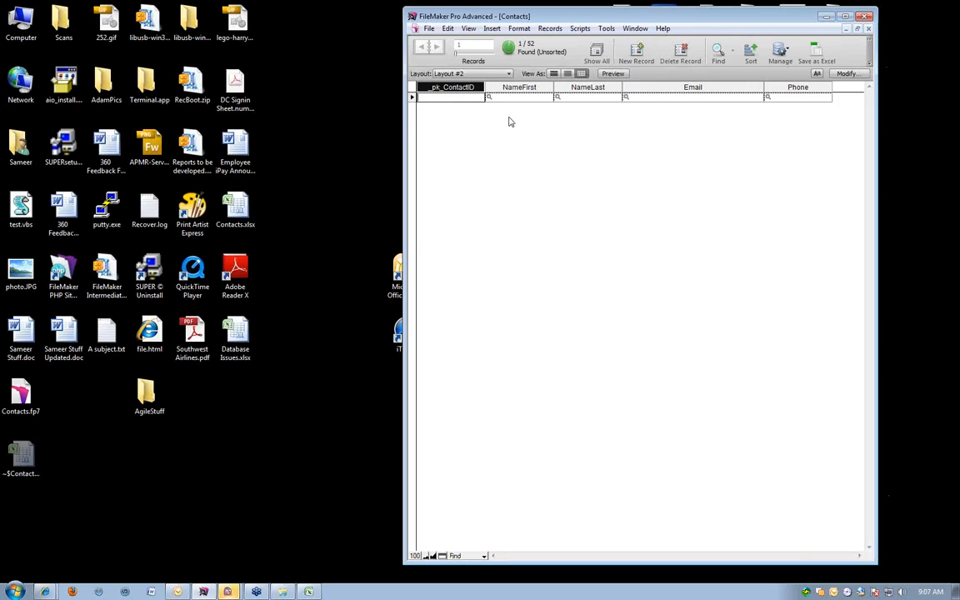
pyautogui.click(565, 96)
pyautogui.write('dean')
pyautogui.press('Return')
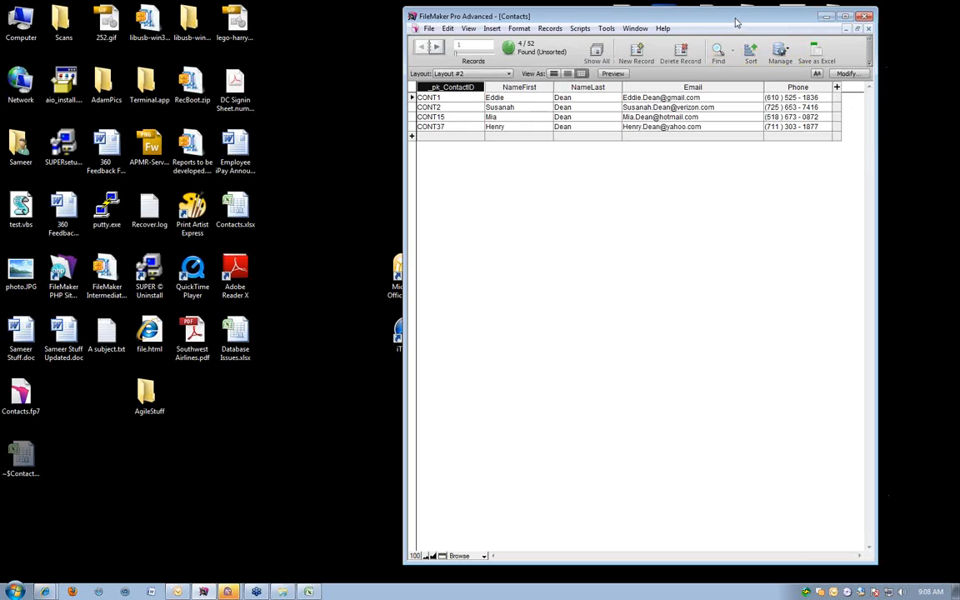
pyautogui.moveTo(664, 20); pyautogui.dragTo(656, 17)
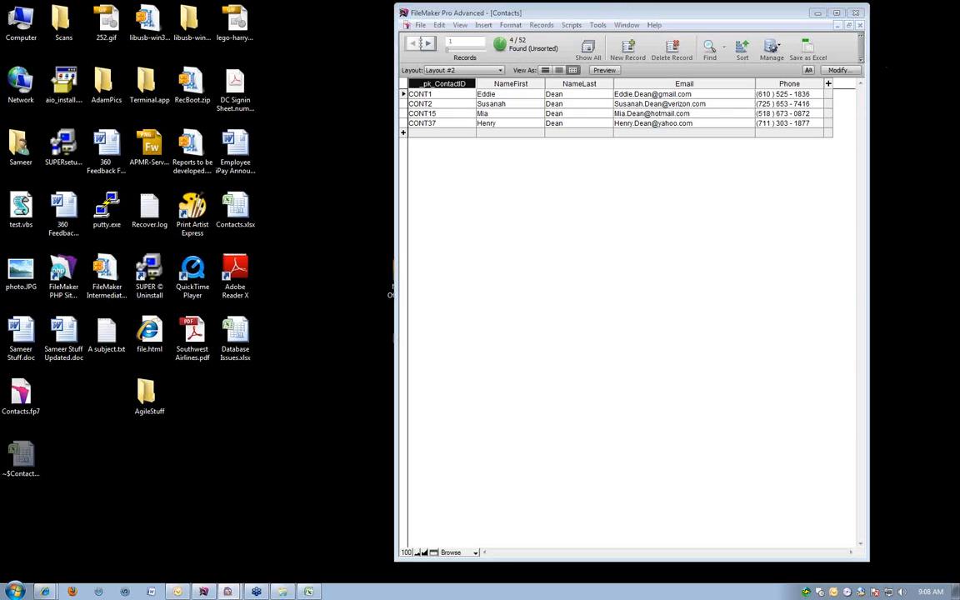
pyautogui.click(609, 12)
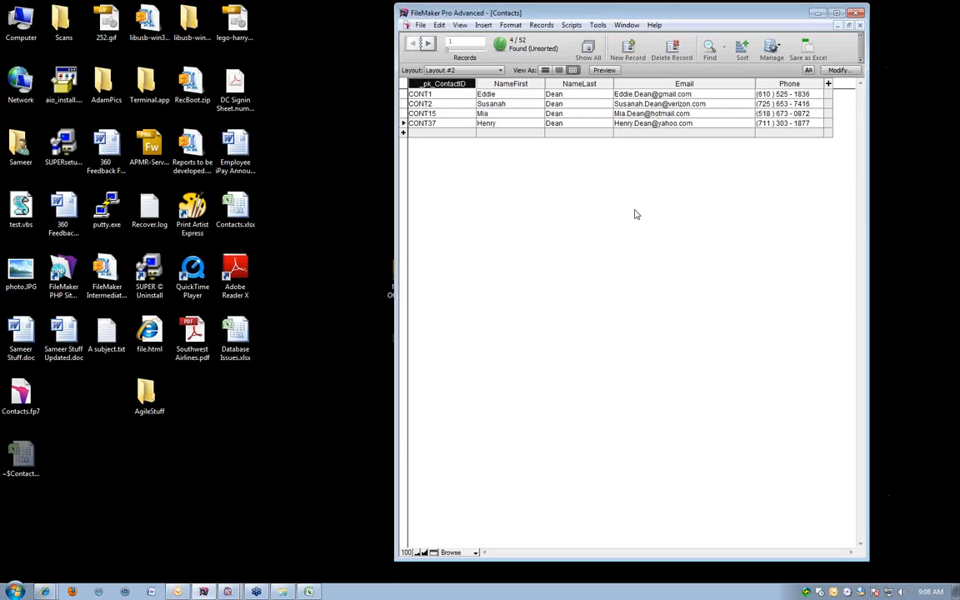
pyautogui.moveTo(663, 13); pyautogui.dragTo(545, 12)
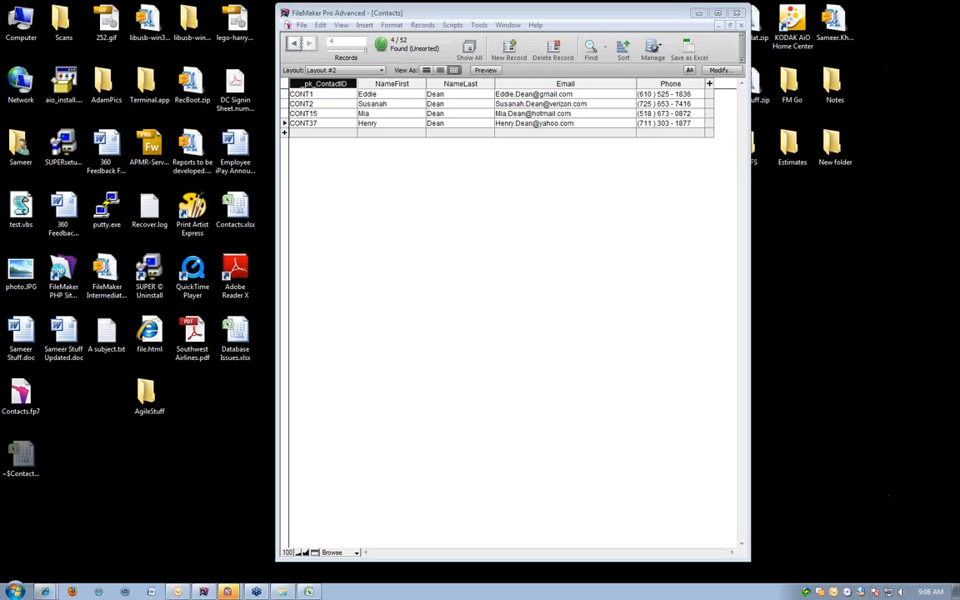
pyautogui.click(724, 361)
pyautogui.click(228, 591)
pyautogui.moveTo(502, 18); pyautogui.dragTo(398, 22)
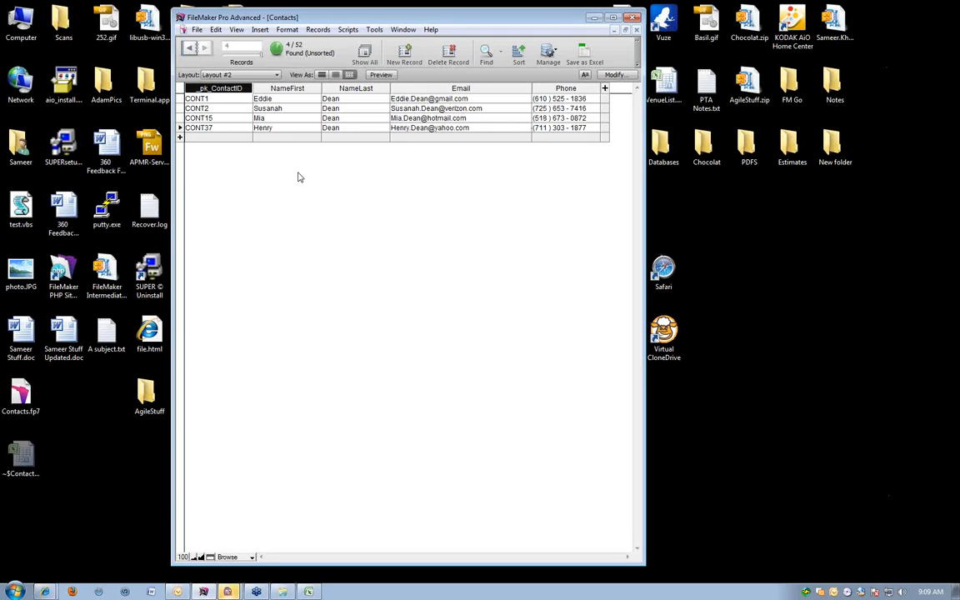
# Show all contact records again and sort them by NameLast in ascending order.
pyautogui.hotkey('ctrl', 'j')
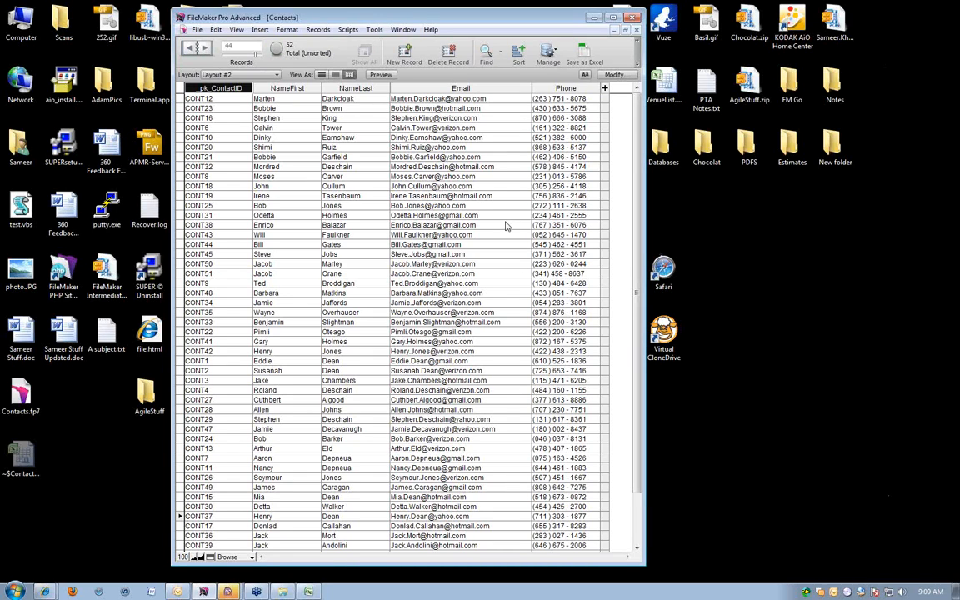
pyautogui.scroll(-2, 506, 225)
pyautogui.scroll(-1, 506, 225)
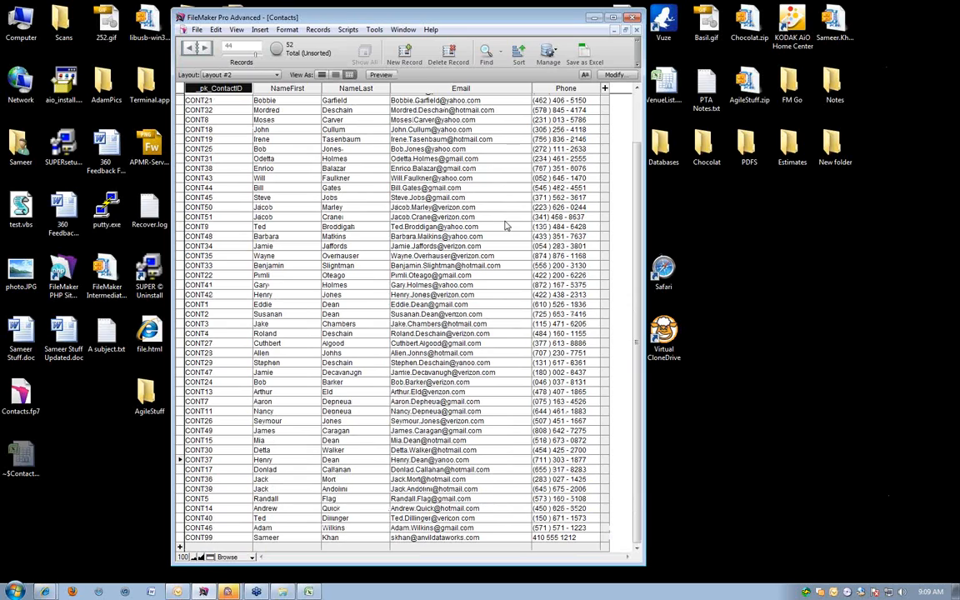
pyautogui.scroll(2, 505, 226)
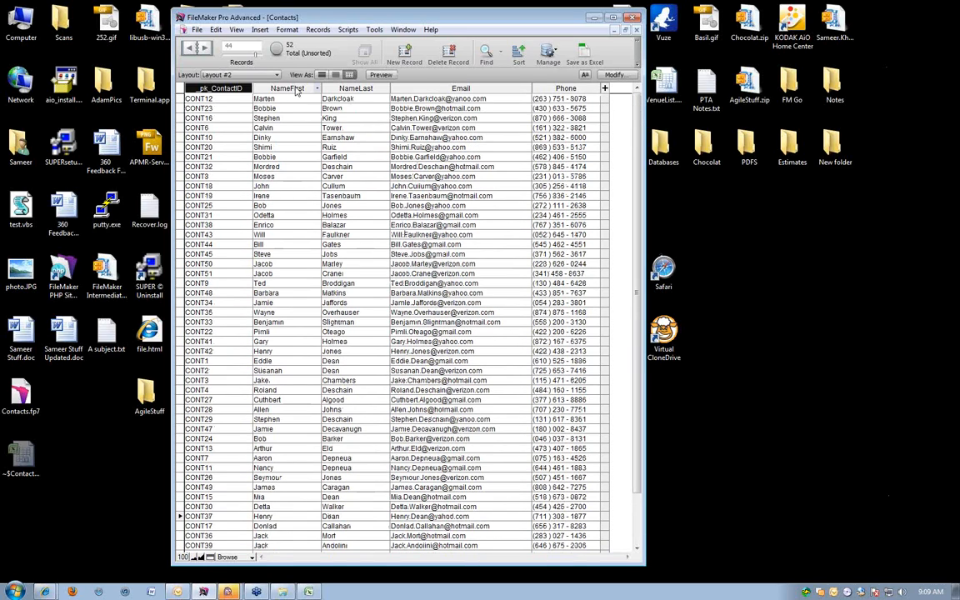
pyautogui.click(348, 87)
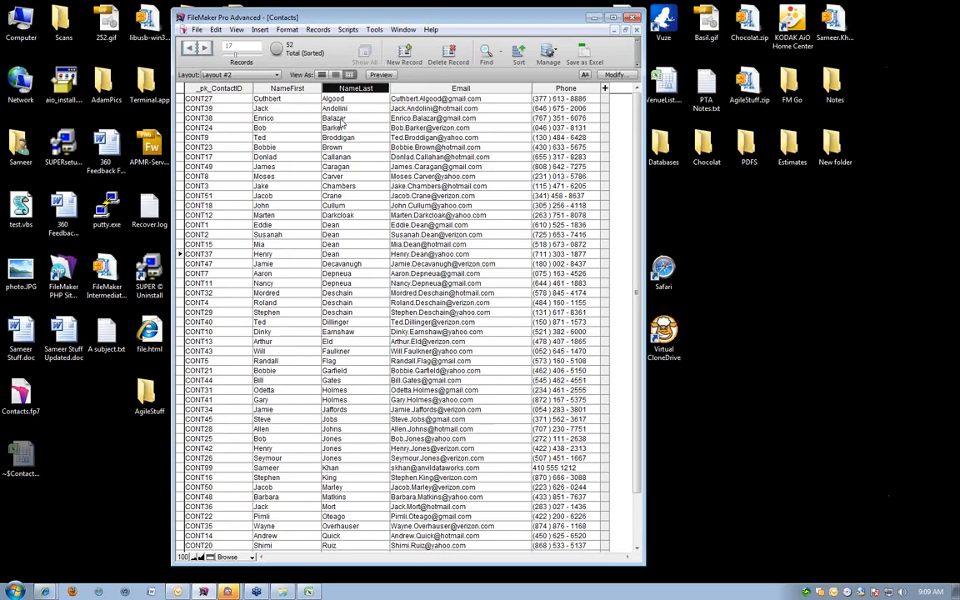
# Sort the contacts by NameLast and then by NameFirst, both ascending, and enter the NameLast field of record CONT1.
pyautogui.click(518, 61)
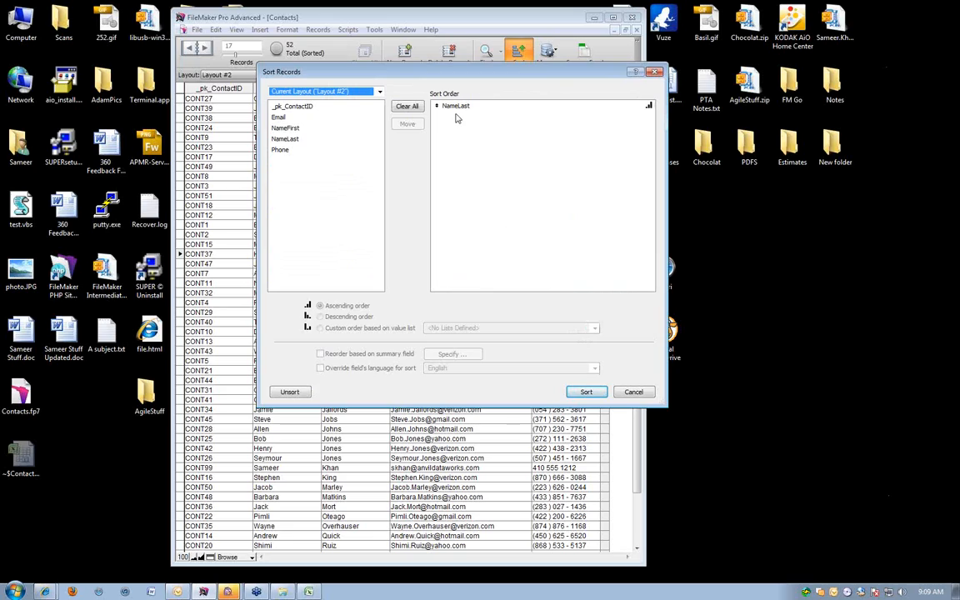
pyautogui.click(455, 107)
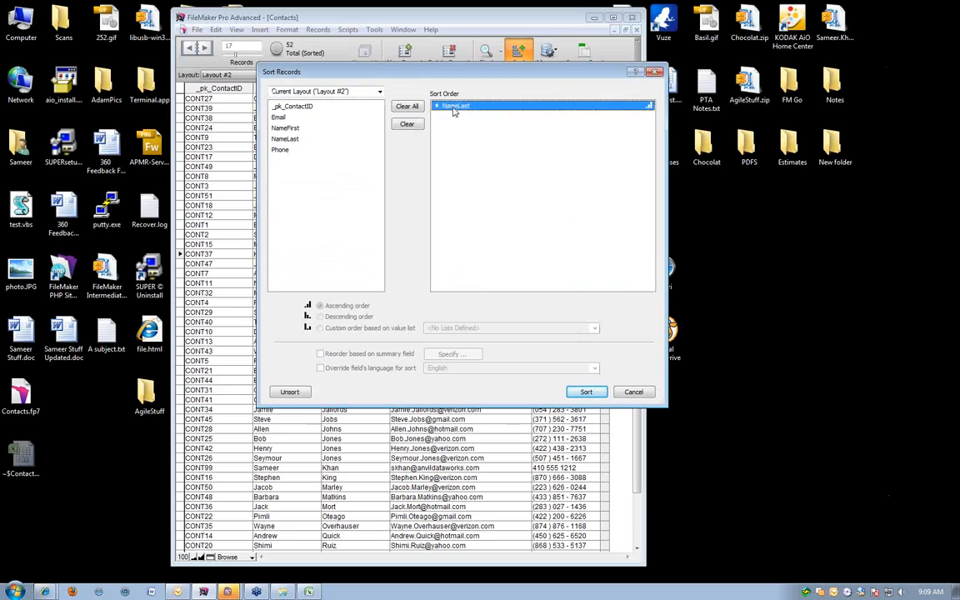
pyautogui.doubleClick(286, 141)
pyautogui.click(537, 259)
pyautogui.click(292, 128)
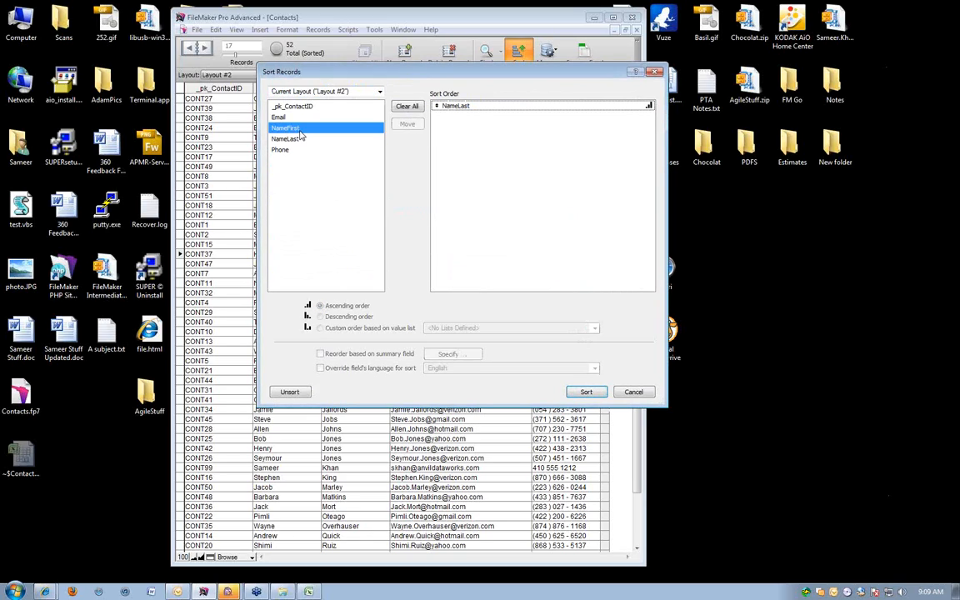
pyautogui.doubleClick(293, 129)
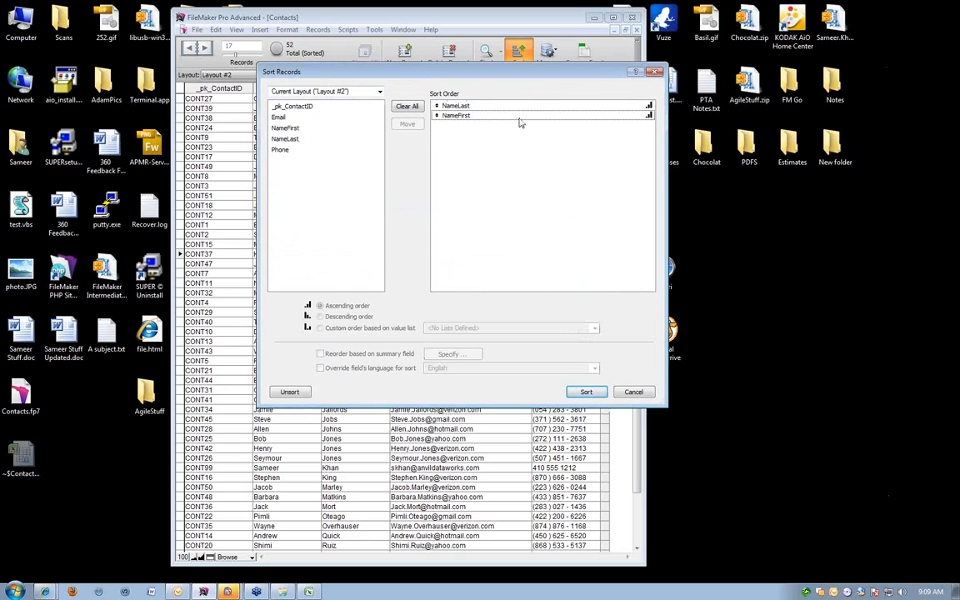
pyautogui.click(586, 393)
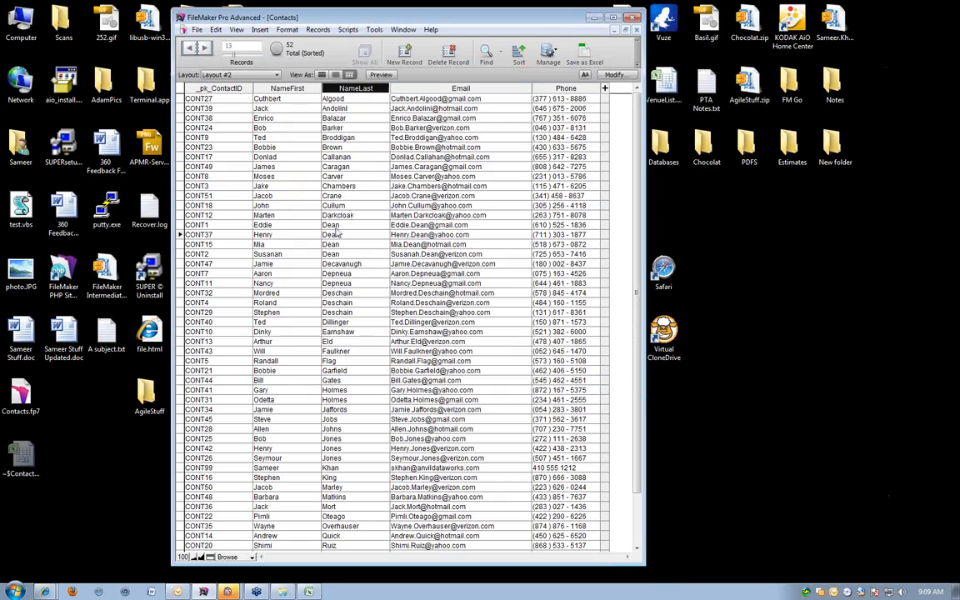
pyautogui.click(331, 225)
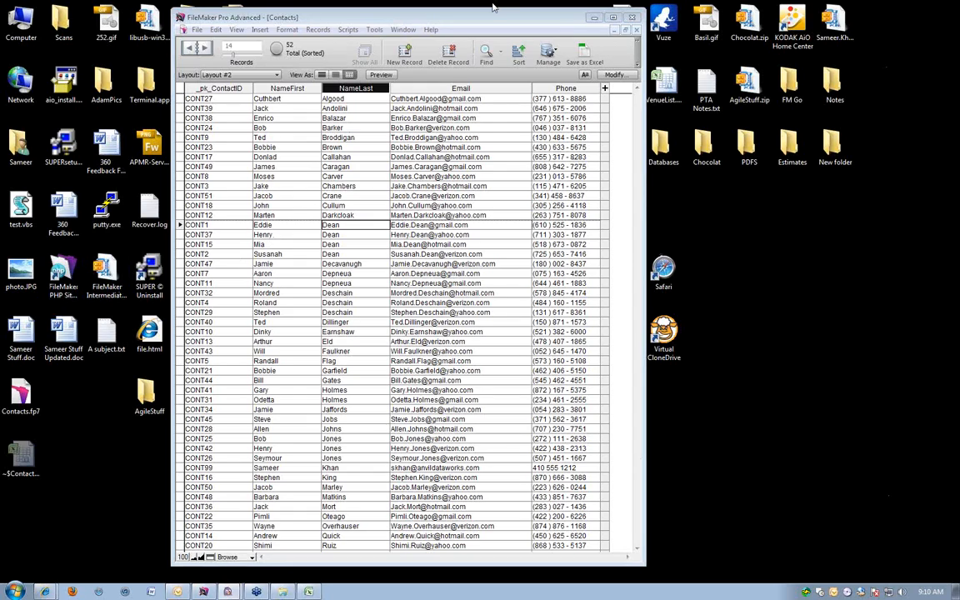
# Move the FileMaker window aside and widen it to show more of its toolbar.
pyautogui.moveTo(490, 18); pyautogui.dragTo(562, 10)
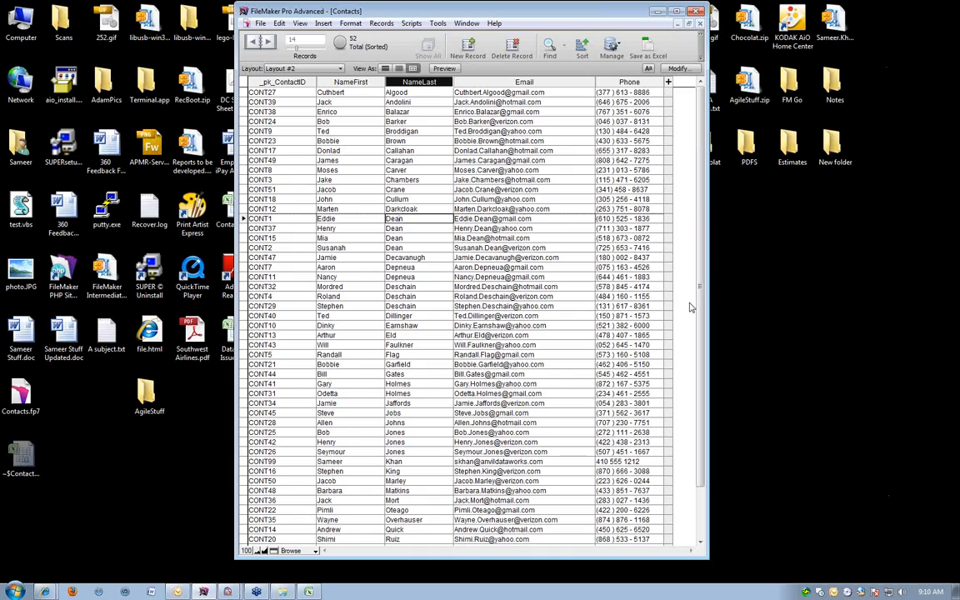
pyautogui.moveTo(709, 281); pyautogui.dragTo(785, 281)
pyautogui.press('Down')
pyautogui.press('Down')
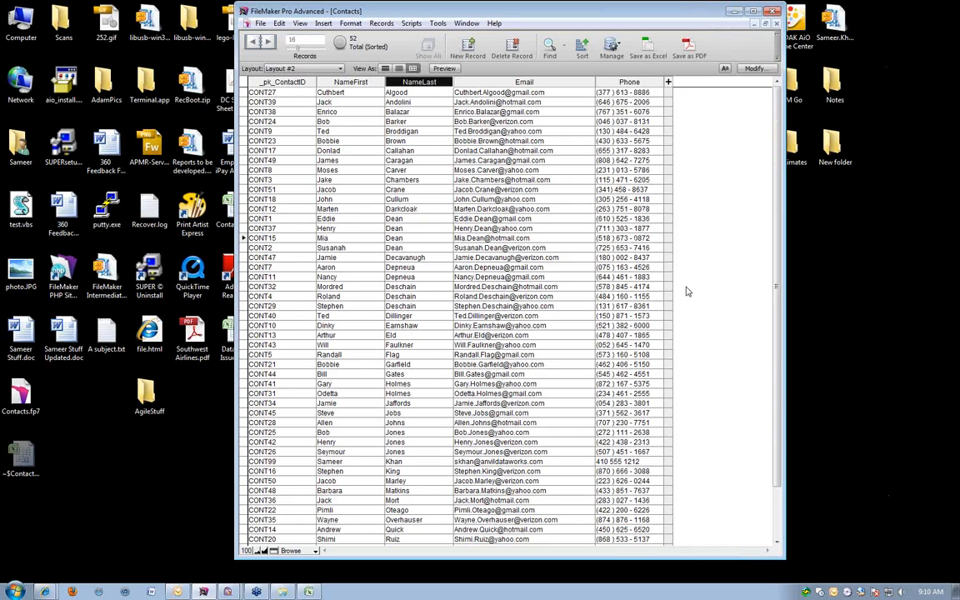
pyautogui.scroll(-2, 687, 288)
pyautogui.scroll(2, 685, 284)
pyautogui.click(287, 66)
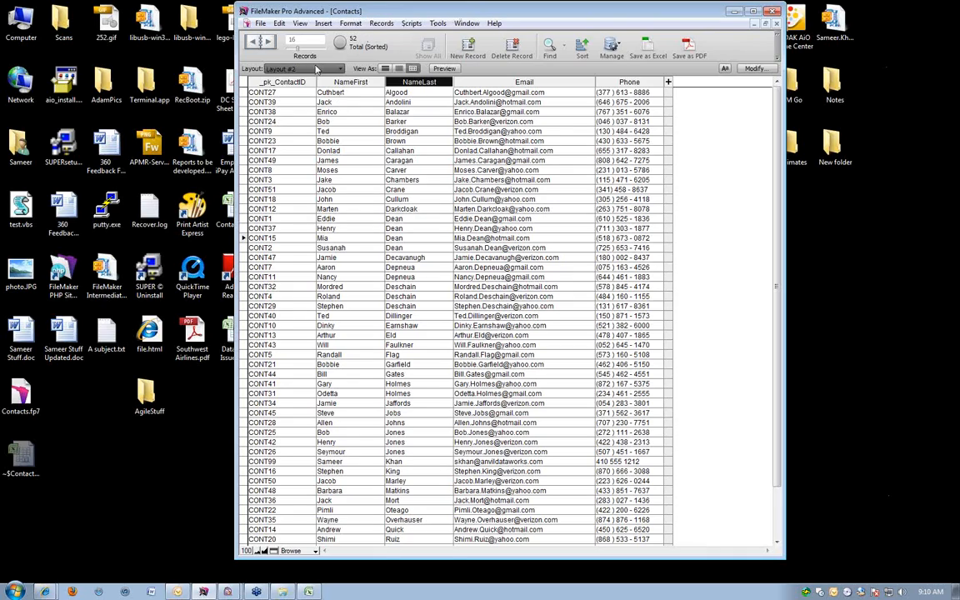
pyautogui.click(494, 15)
pyautogui.click(695, 156)
pyautogui.click(749, 251)
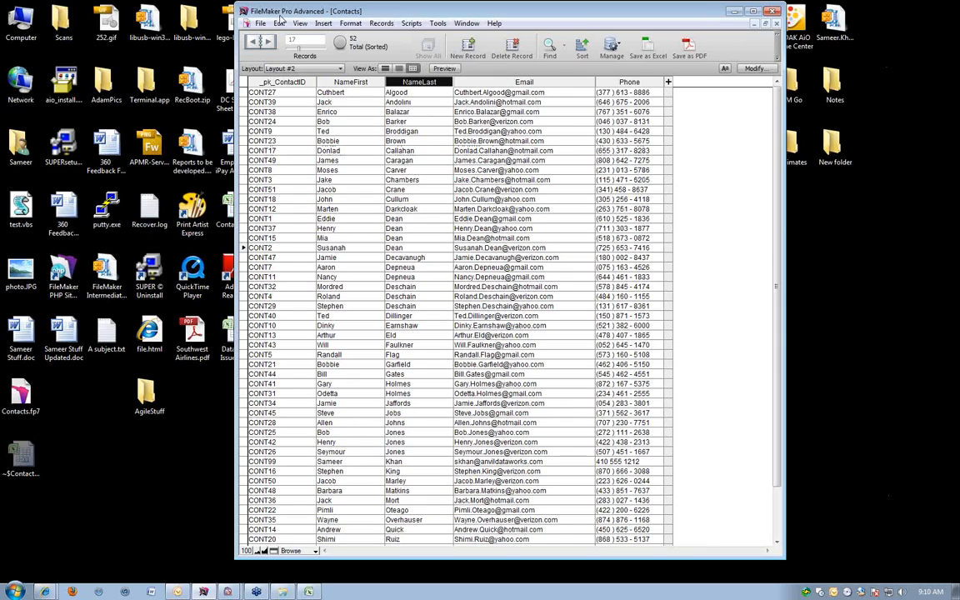
# Move the FileMaker window beside Excel, insert a new worksheet in Contacts.xlsx, and return to Sheet1.
pyautogui.moveTo(291, 14); pyautogui.dragTo(392, 20)
pyautogui.doubleClick(213, 190)
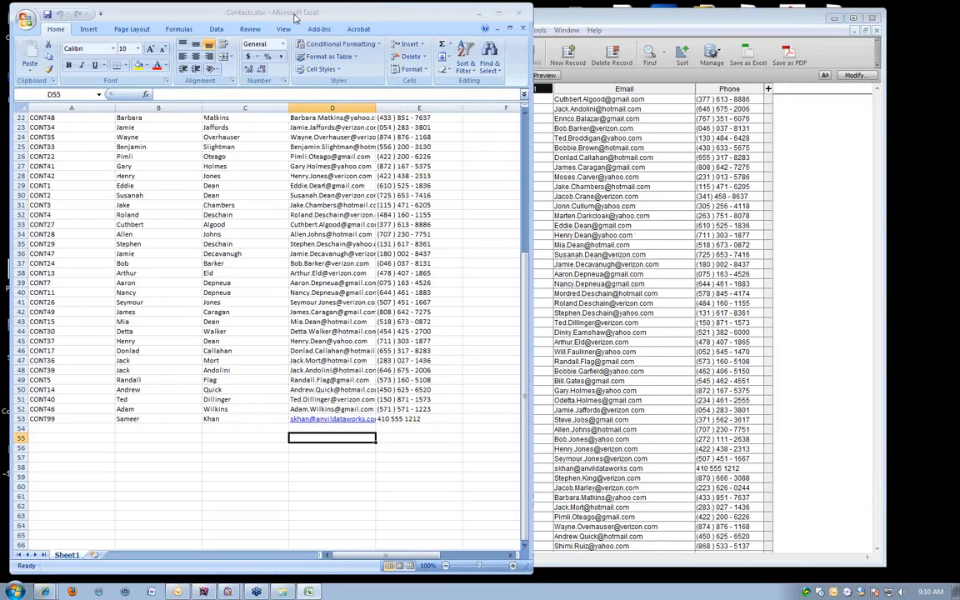
pyautogui.scroll(7, 117, 253)
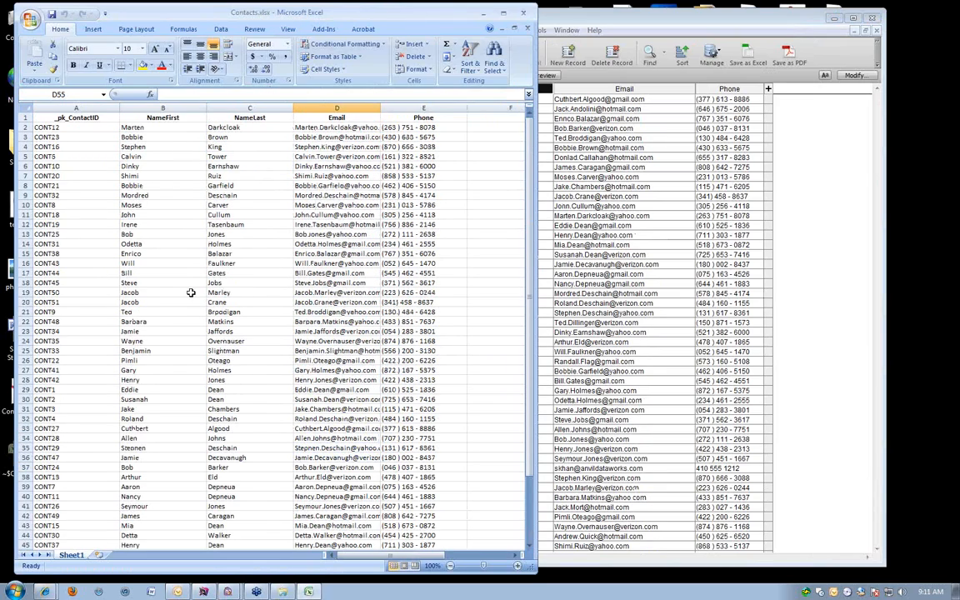
pyautogui.click(97, 555)
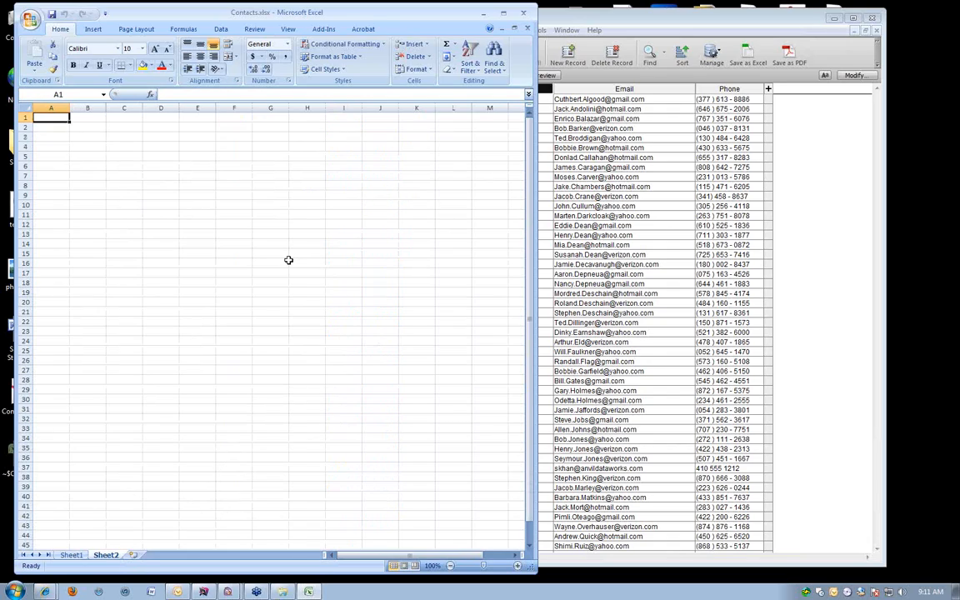
pyautogui.click(70, 555)
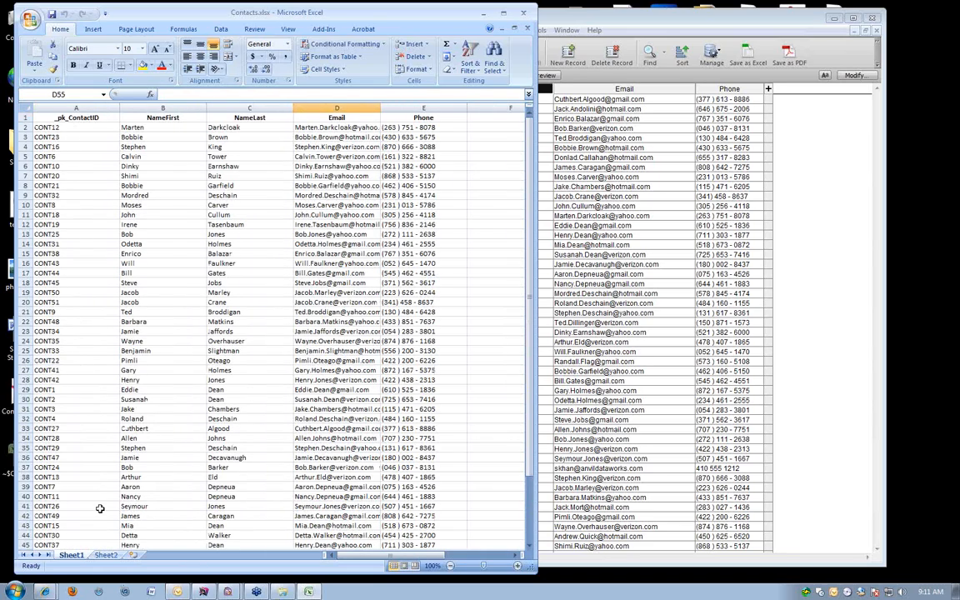
# Switch to FileMaker Pro, view the current contact in Layout #1, and return to Layout #2.
pyautogui.click(654, 27)
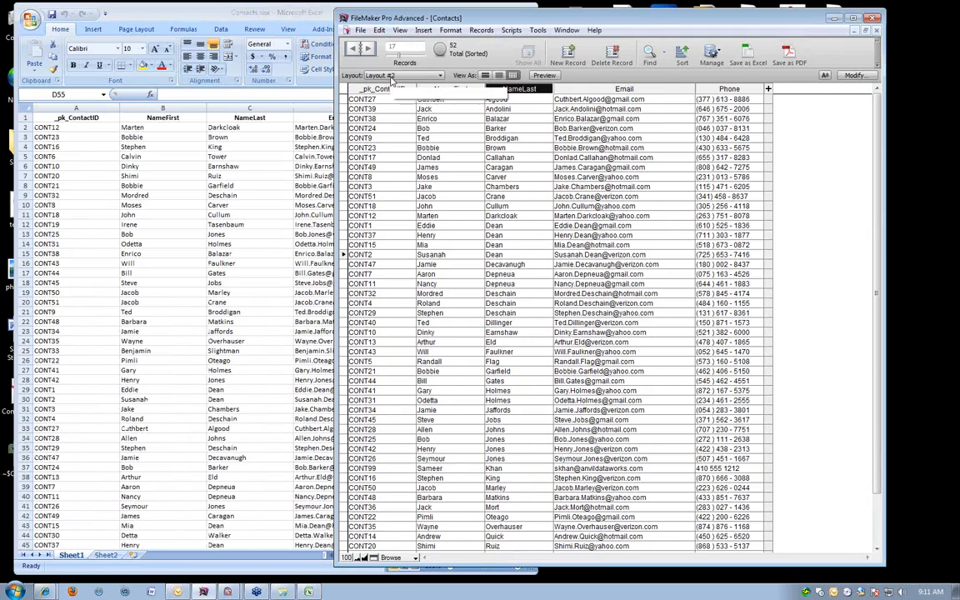
pyautogui.click(392, 77)
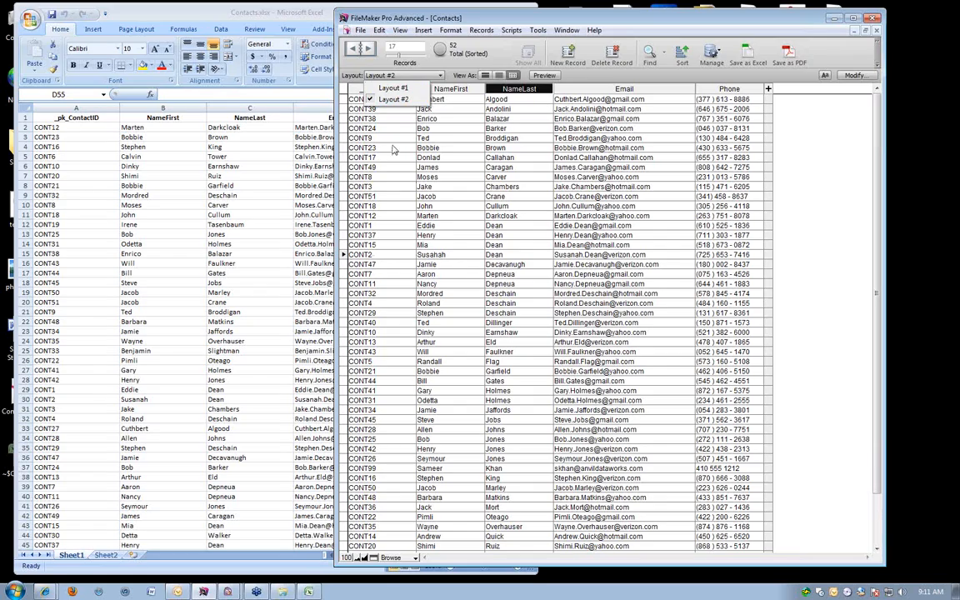
pyautogui.click(394, 89)
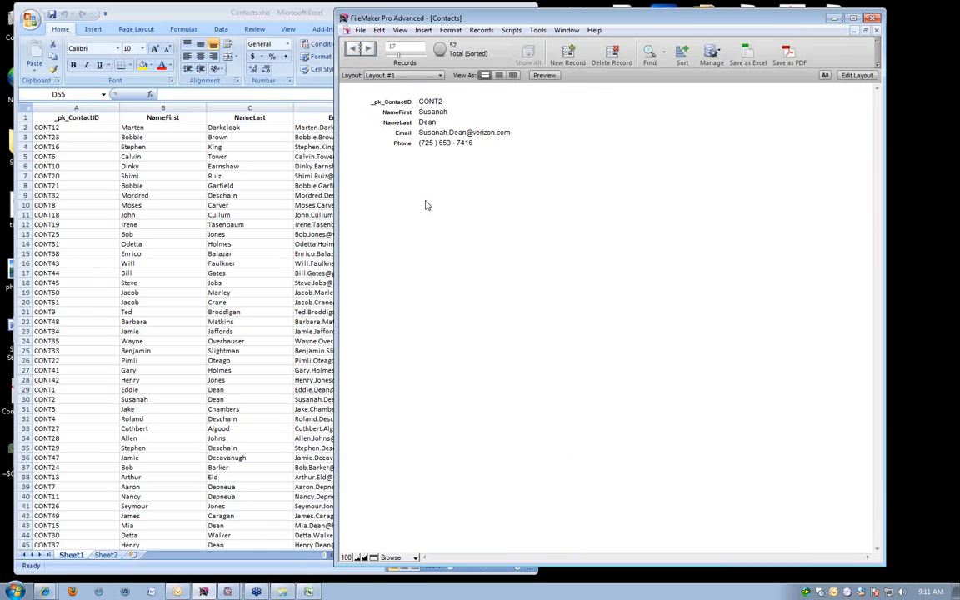
pyautogui.click(381, 75)
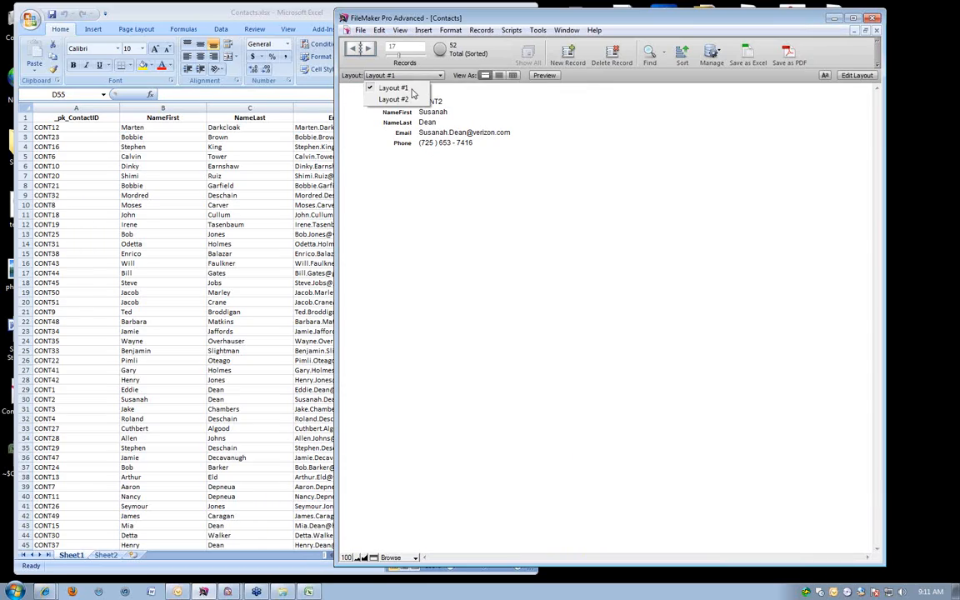
pyautogui.click(411, 100)
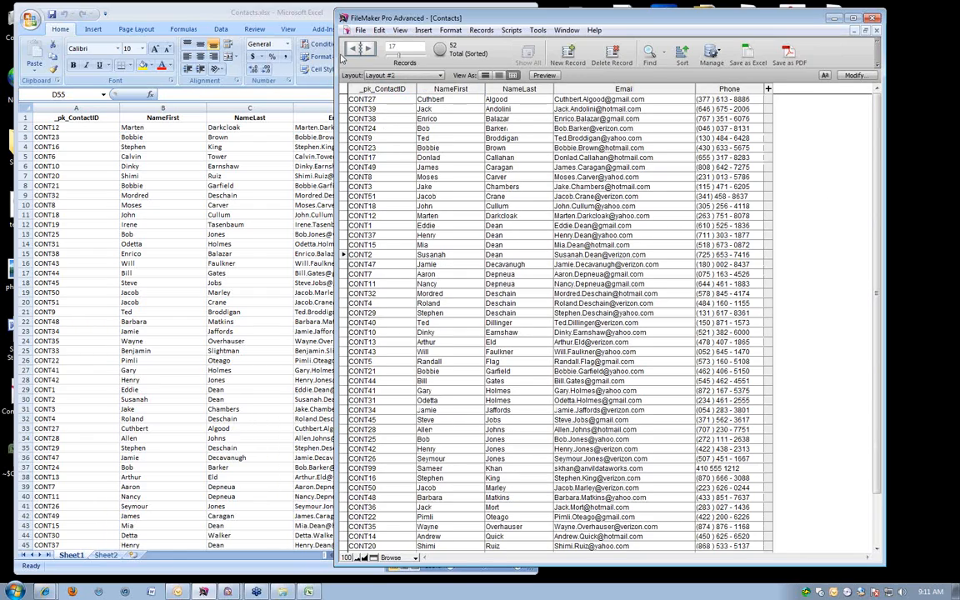
# Show Layout #1 again, shift the window to uncover more of the Excel sheet, and go back to Layout #2.
pyautogui.click(375, 76)
pyautogui.click(378, 90)
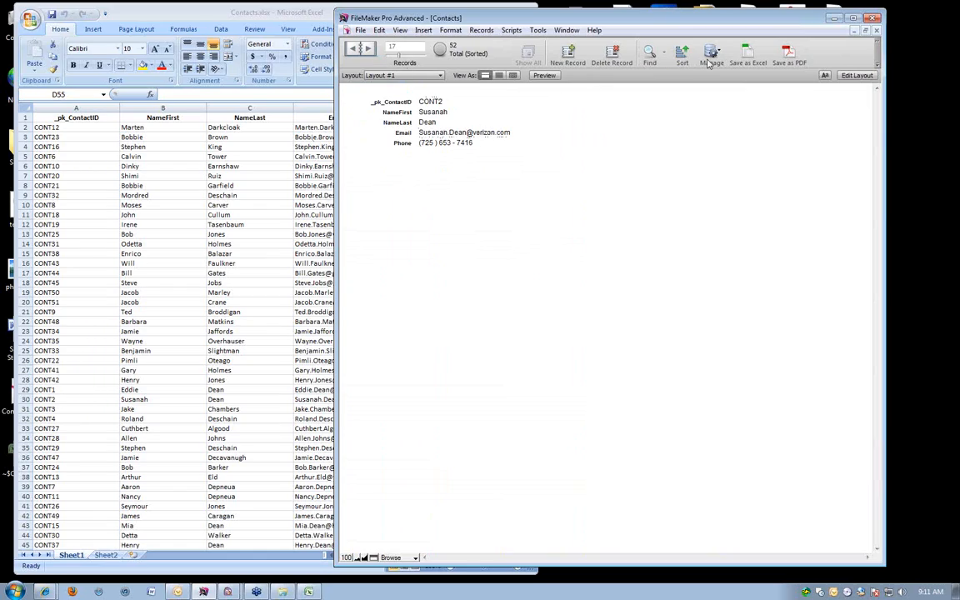
pyautogui.moveTo(745, 19); pyautogui.dragTo(775, 15)
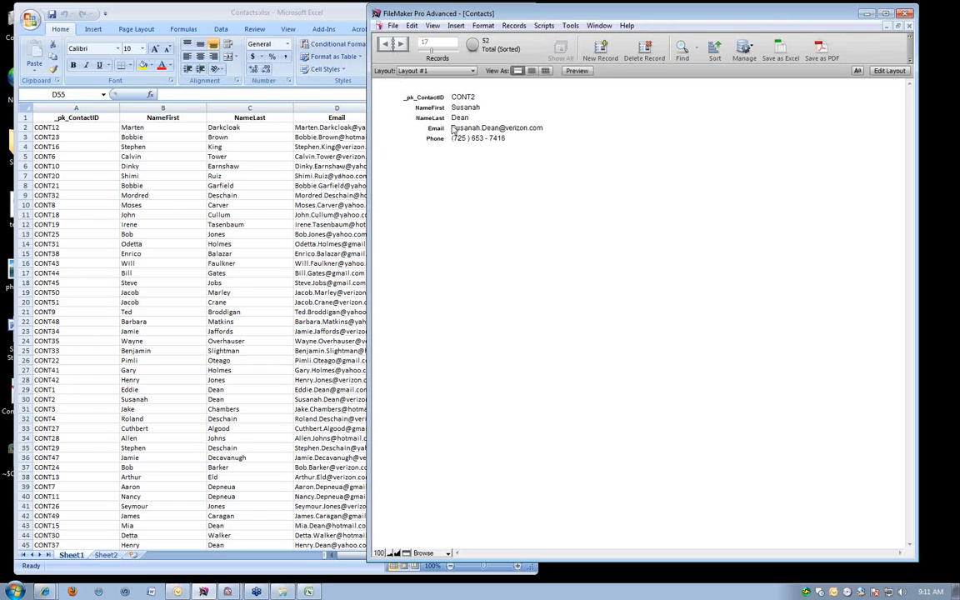
pyautogui.click(421, 71)
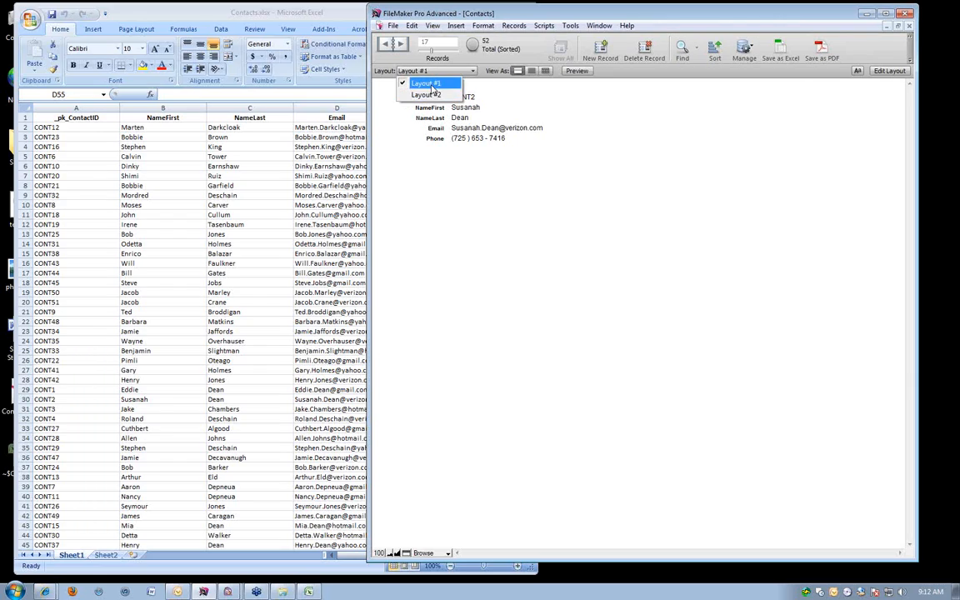
pyautogui.click(437, 96)
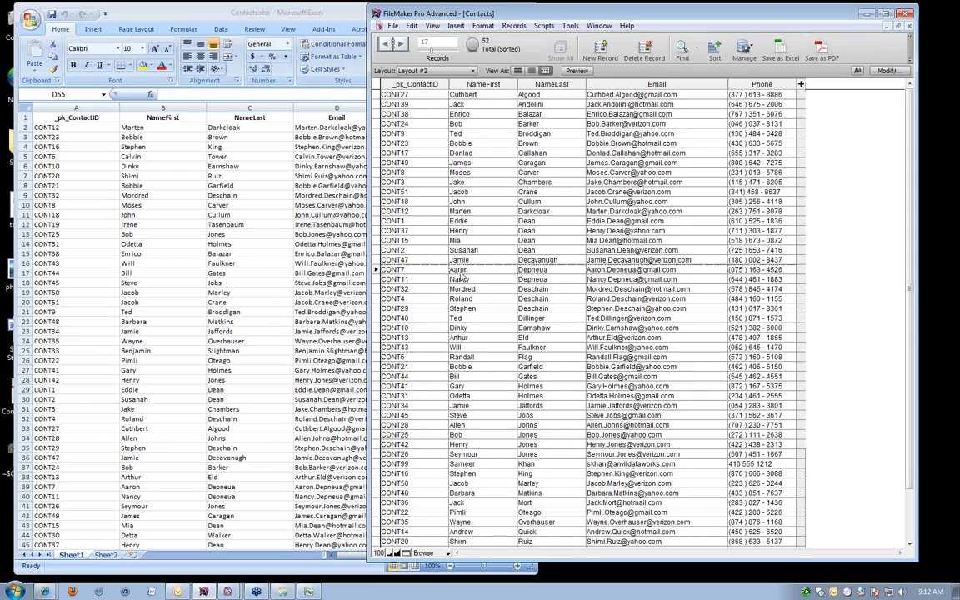
# Display record CONT7 in Layout #1, change the layout to List View, and browse the neighbouring contacts.
pyautogui.click(421, 71)
pyautogui.click(422, 84)
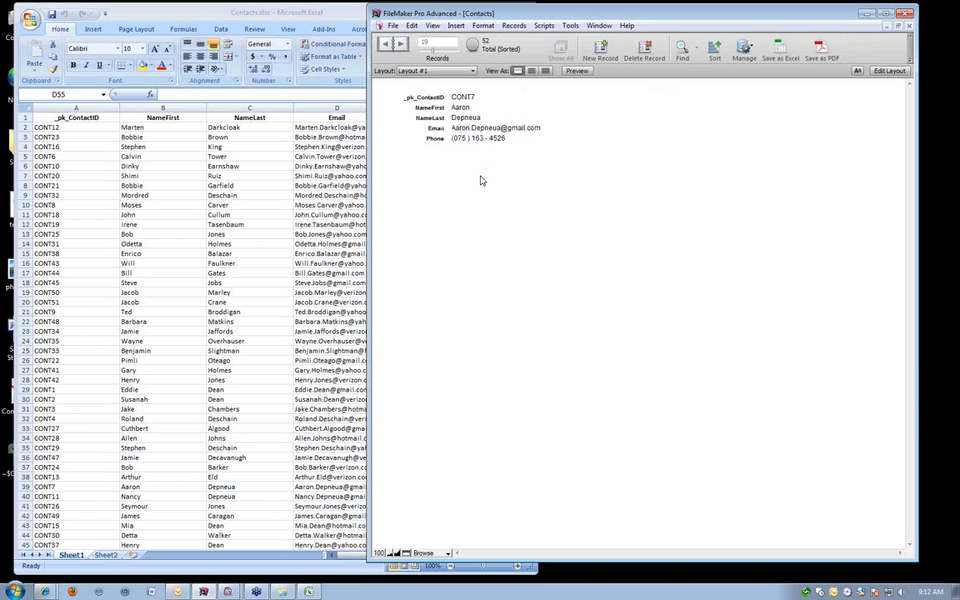
pyautogui.click(645, 282)
pyautogui.click(531, 71)
pyautogui.scroll(10, 571, 230)
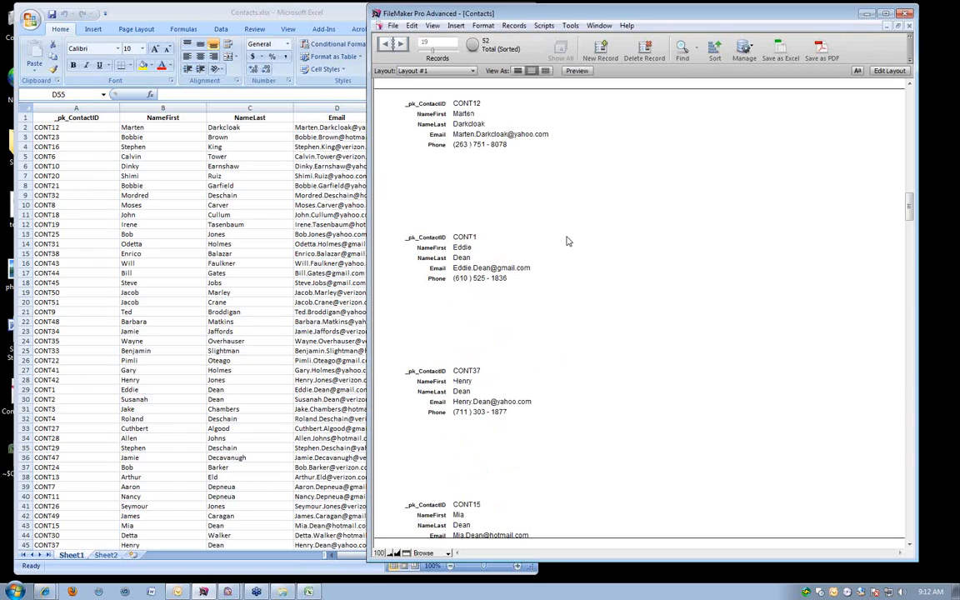
pyautogui.scroll(-4, 531, 190)
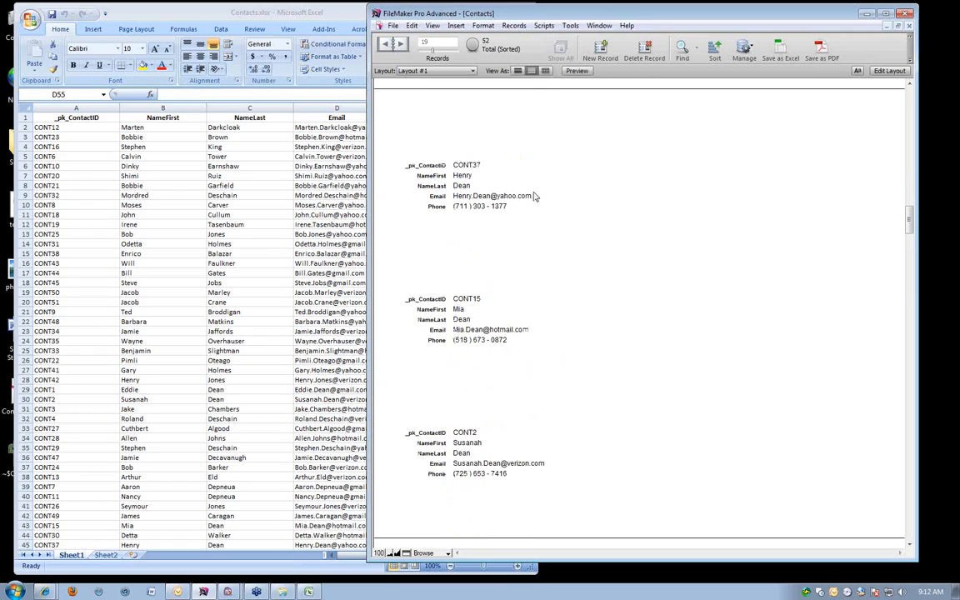
# Check the records in Layout #2, then return to Layout #1 and display it in Table View.
pyautogui.click(433, 71)
pyautogui.click(425, 97)
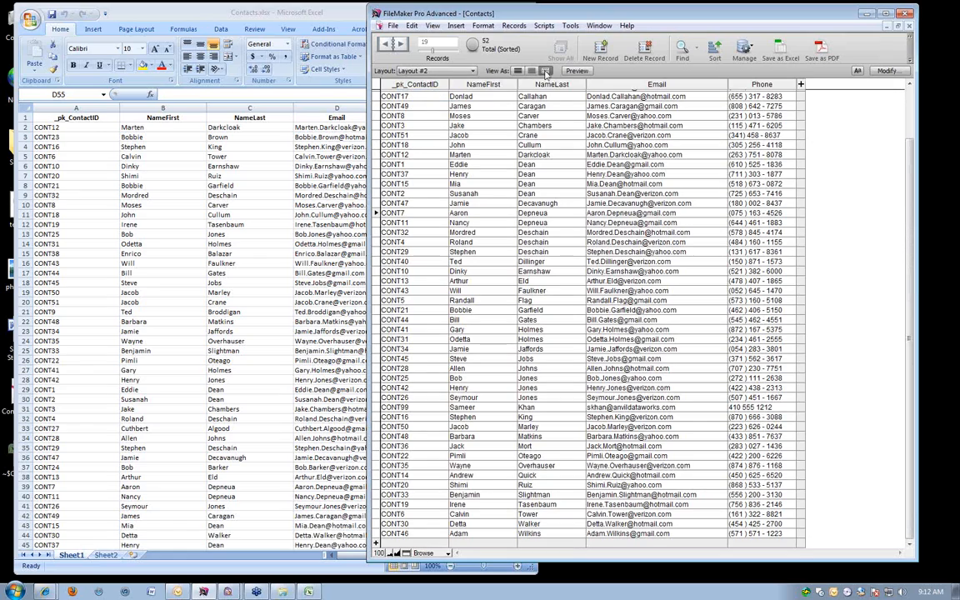
pyautogui.click(452, 72)
pyautogui.click(451, 84)
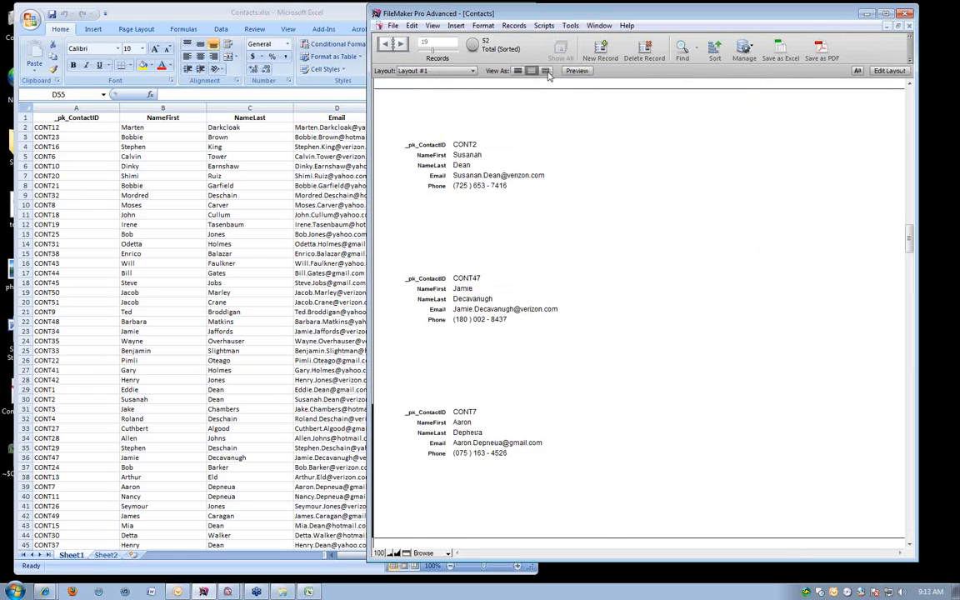
pyautogui.click(546, 71)
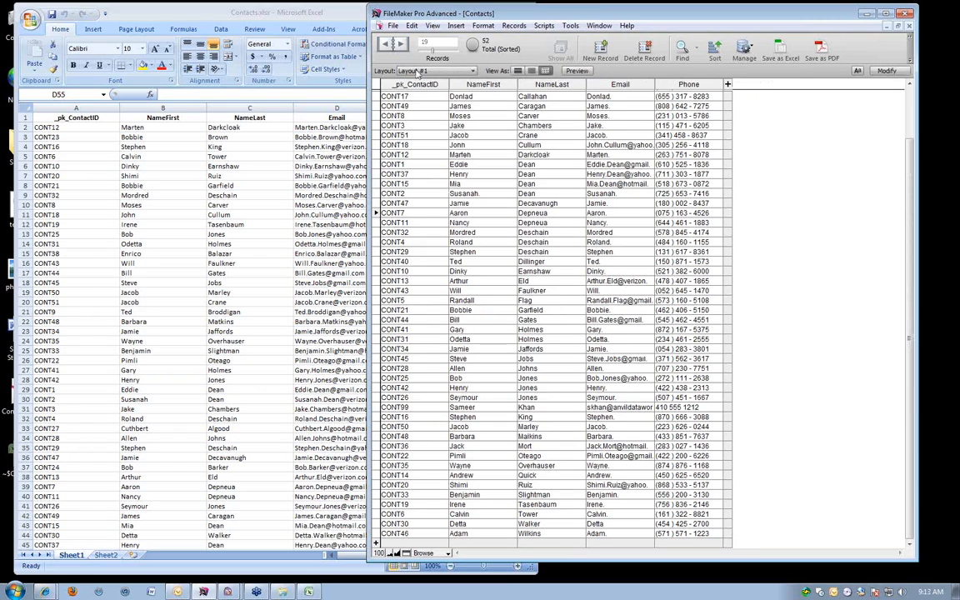
# Widen the Email column in the Layout #1 table so the full addresses fit.
pyautogui.click(789, 174)
pyautogui.scroll(3, 800, 188)
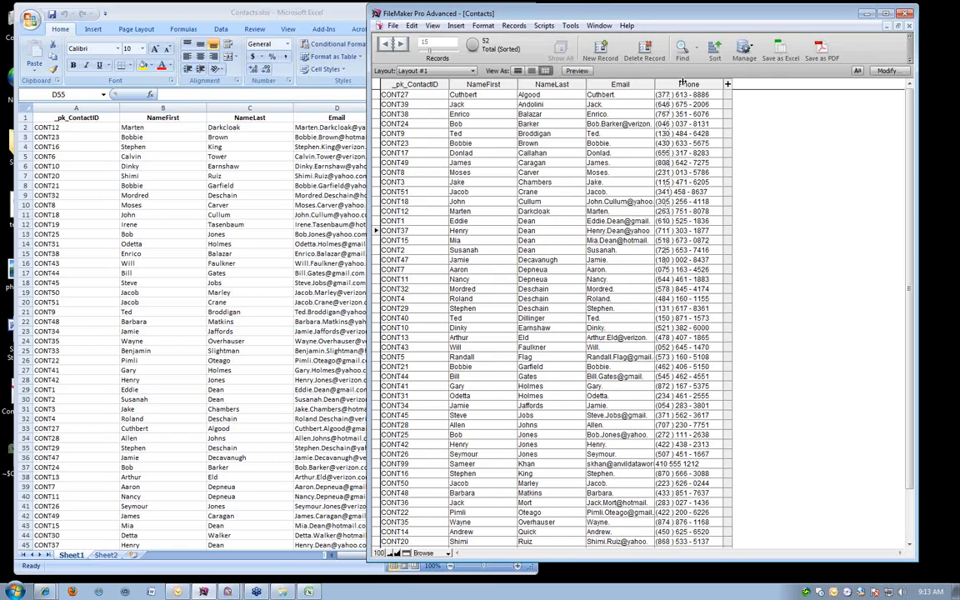
pyautogui.moveTo(696, 78); pyautogui.dragTo(695, 78)
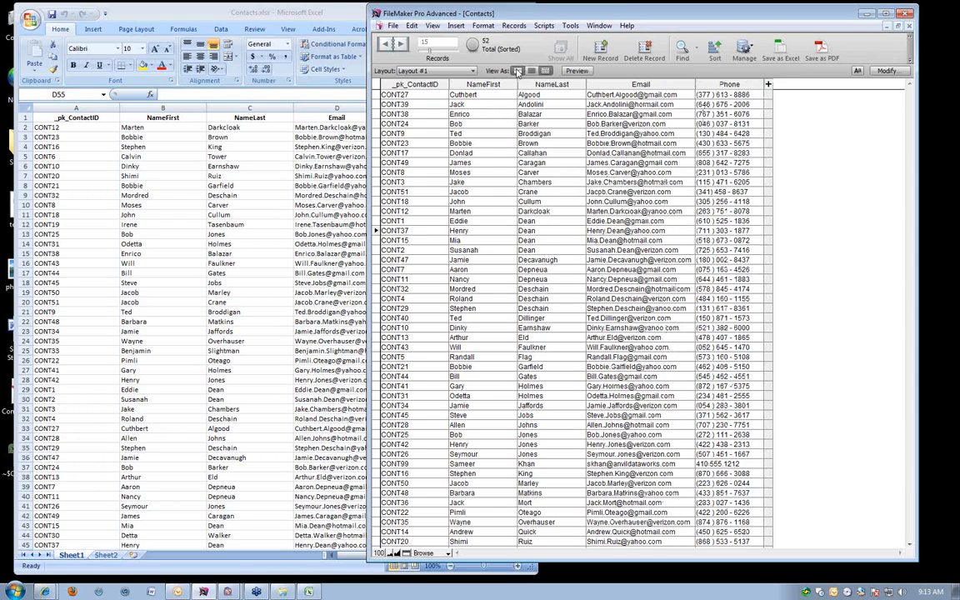
# Compare the contacts in Form View and Table View of Layout #1, finishing in Form View, and uncover more of the Excel sheet.
pyautogui.click(517, 71)
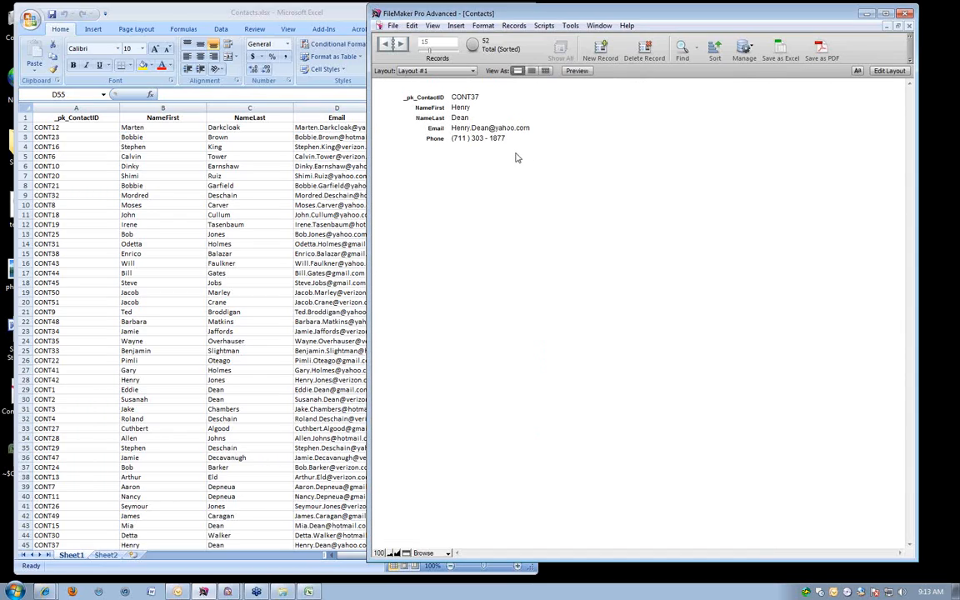
pyautogui.click(545, 71)
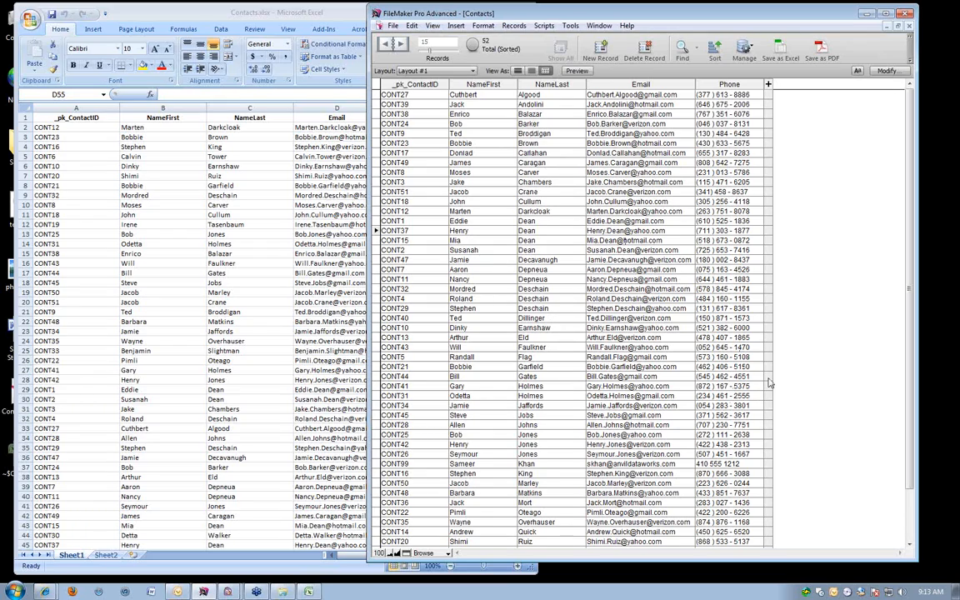
pyautogui.scroll(-1, 772, 382)
pyautogui.scroll(-1, 787, 379)
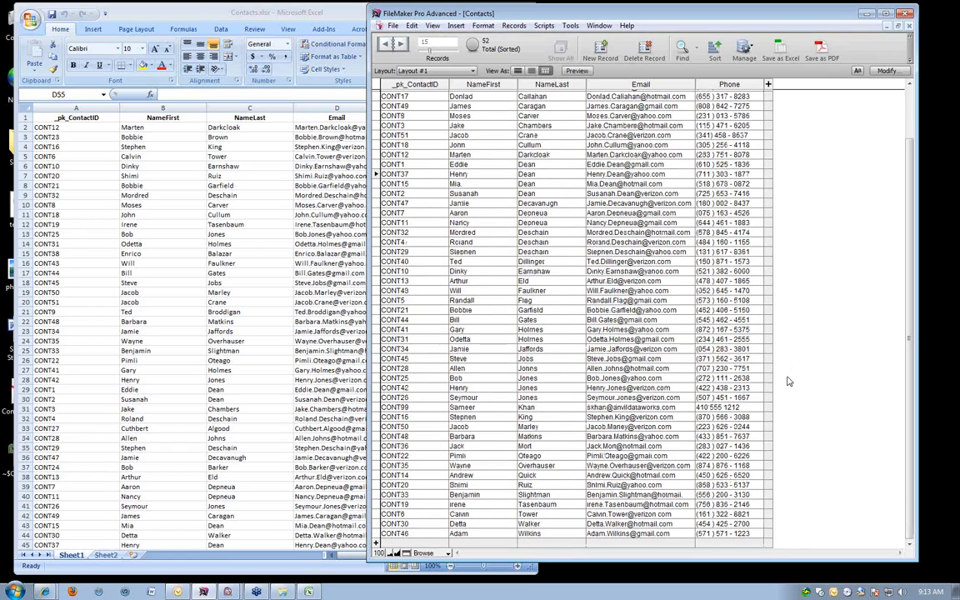
pyautogui.scroll(2, 788, 381)
pyautogui.click(517, 70)
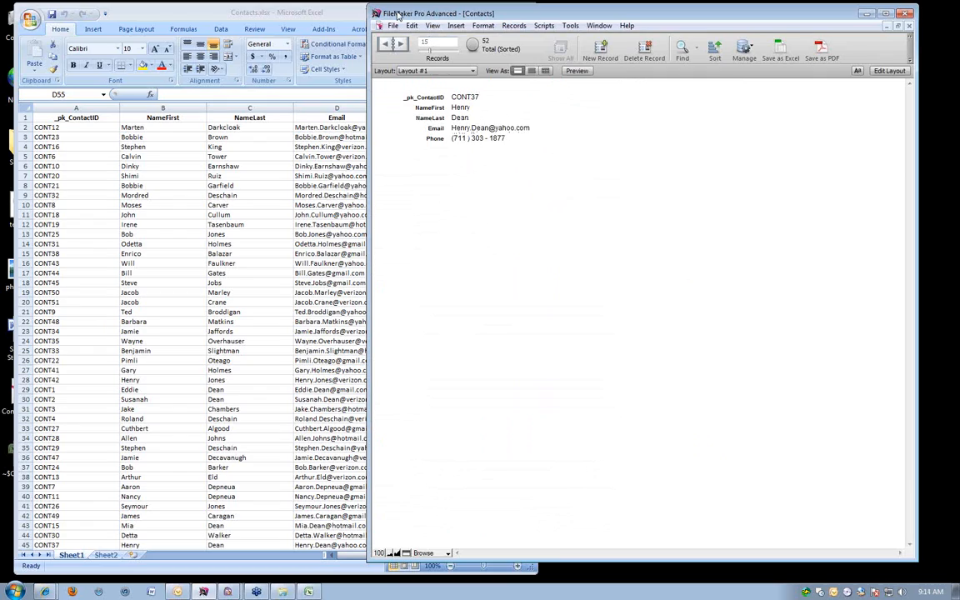
pyautogui.moveTo(399, 15); pyautogui.dragTo(420, 14)
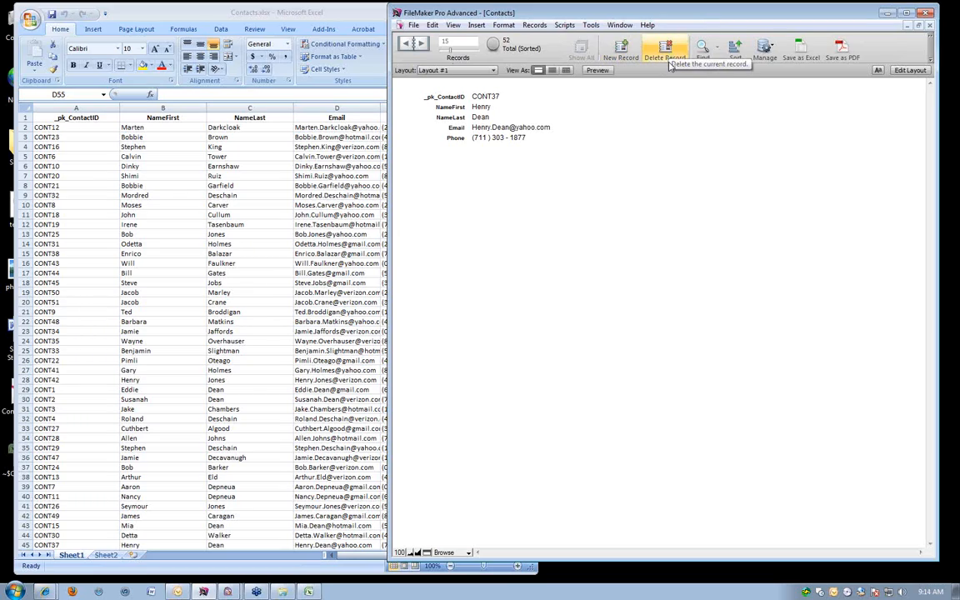
# Browse to contact record CONT43 and permanently delete it from the database.
pyautogui.scroll(-10, 666, 123)
pyautogui.scroll(-2, 570, 172)
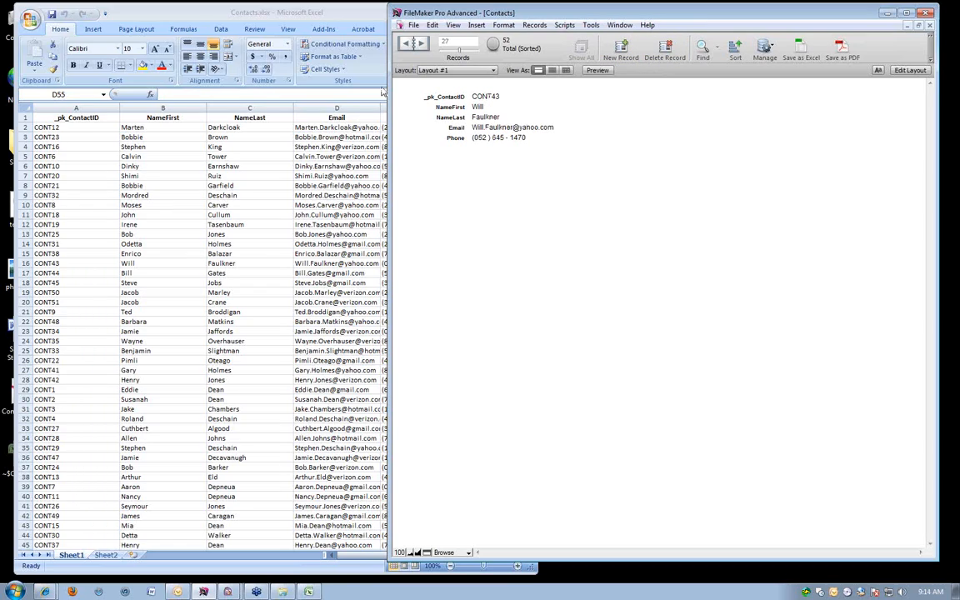
pyautogui.click(659, 52)
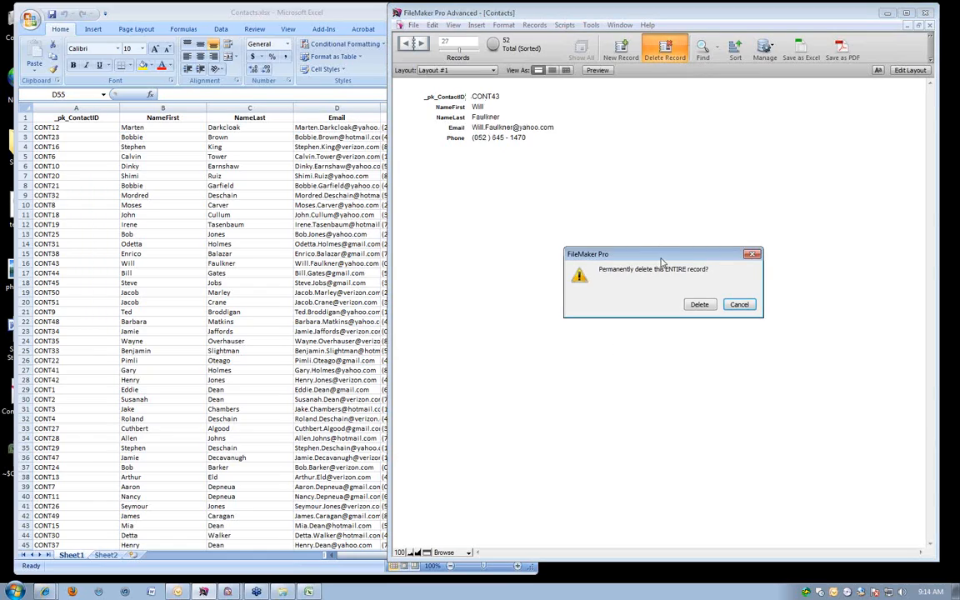
pyautogui.moveTo(662, 210); pyautogui.dragTo(661, 187)
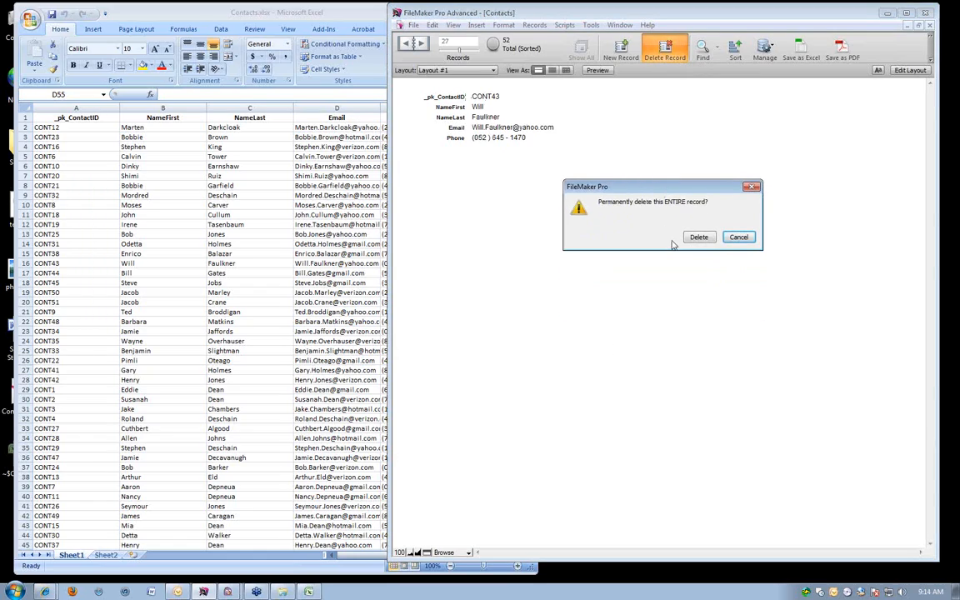
pyautogui.click(696, 237)
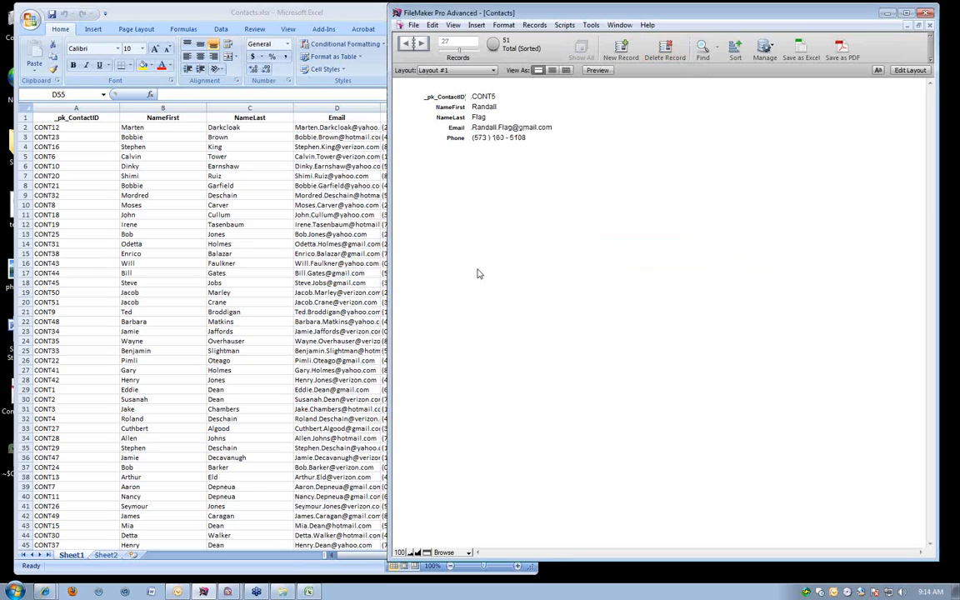
# Switch to the Excel contact sheet and find contact CONT43 by searching for part of the last name.
pyautogui.click(75, 272)
pyautogui.click(188, 271)
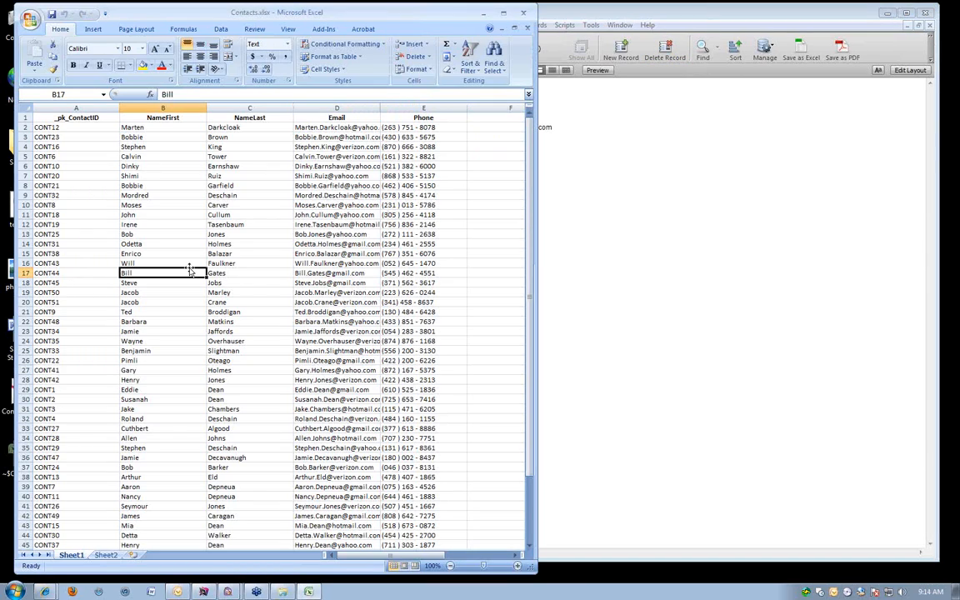
pyautogui.scroll(-6, 189, 269)
pyautogui.scroll(1, 190, 267)
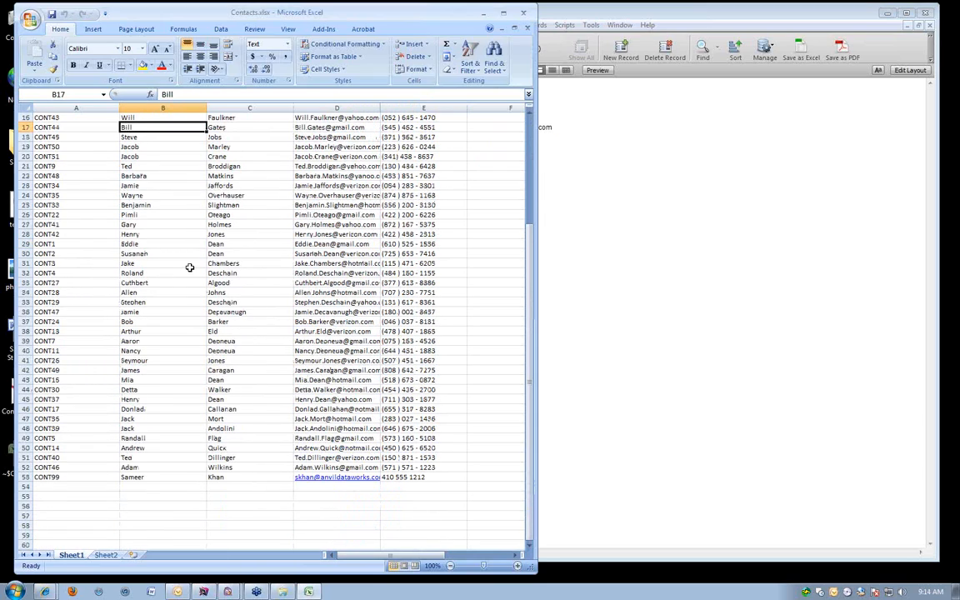
pyautogui.hotkey('ctrl', 'f')
pyautogui.write('fau')
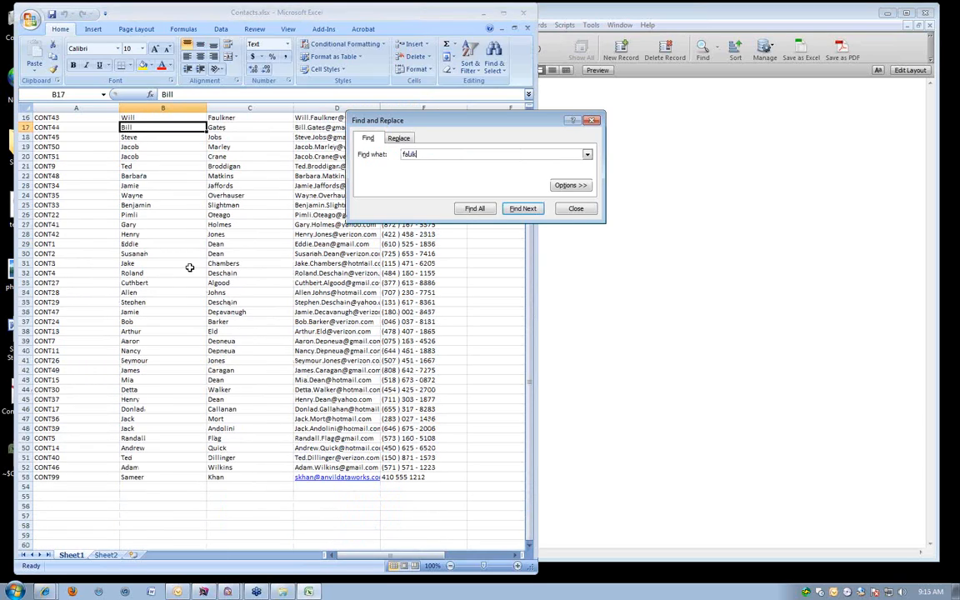
pyautogui.write('lk')
pyautogui.press('Return')
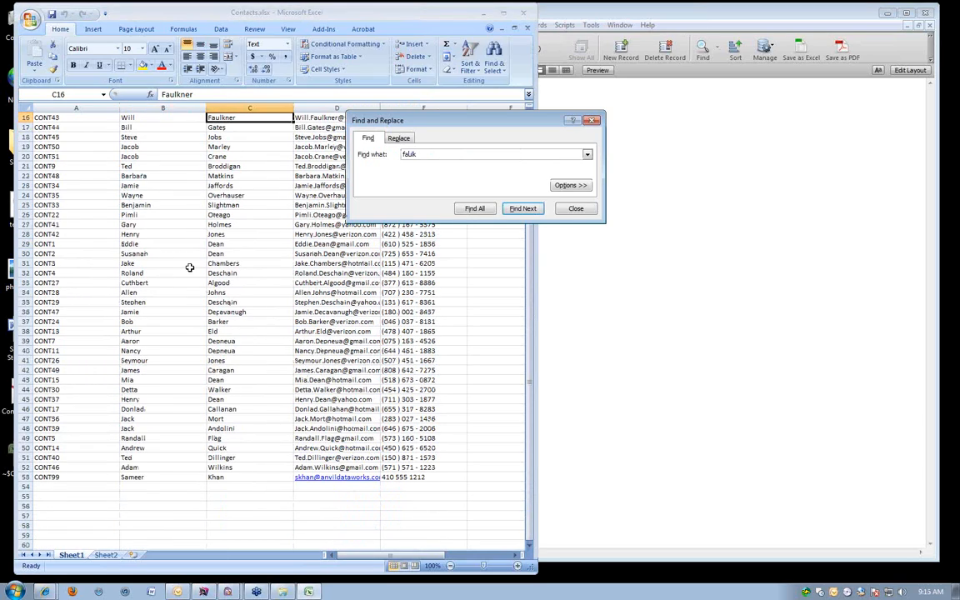
pyautogui.click(592, 123)
# Delete the entire row of contact CONT43 from the Excel sheet.
pyautogui.moveTo(21, 119); pyautogui.dragTo(21, 118)
pyautogui.scroll(3, 21, 127)
pyautogui.click(23, 204)
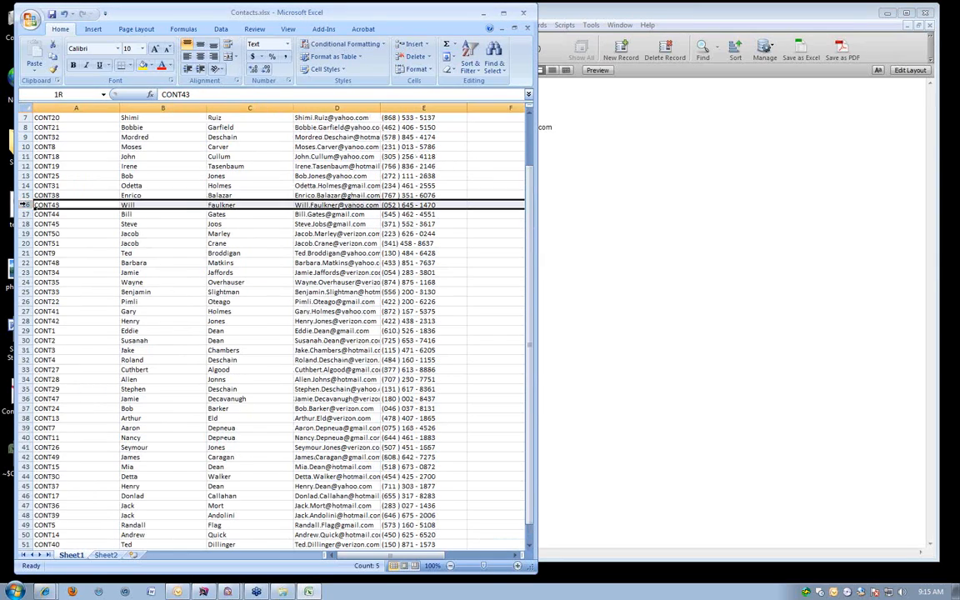
pyautogui.rightClick(23, 204)
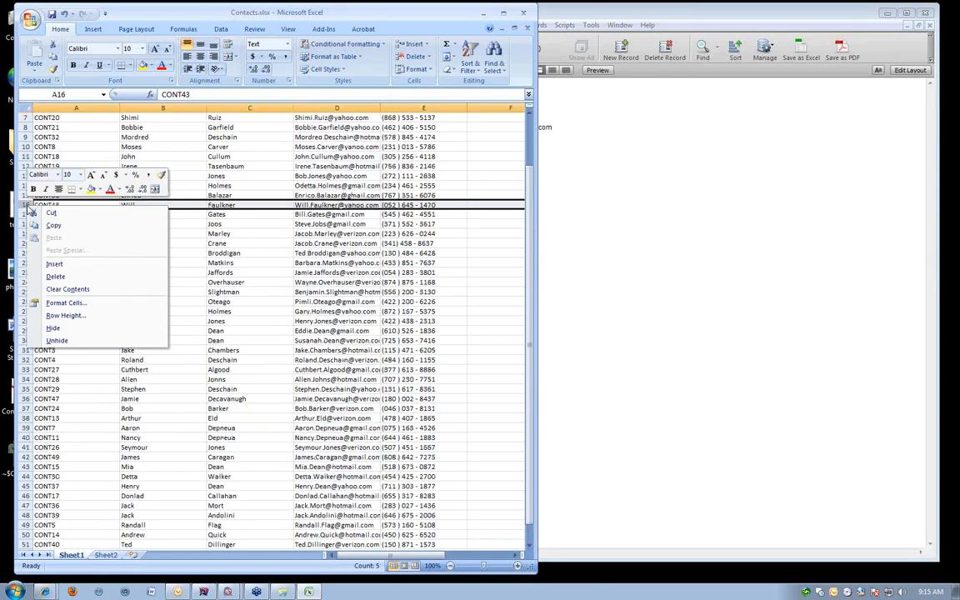
pyautogui.click(82, 278)
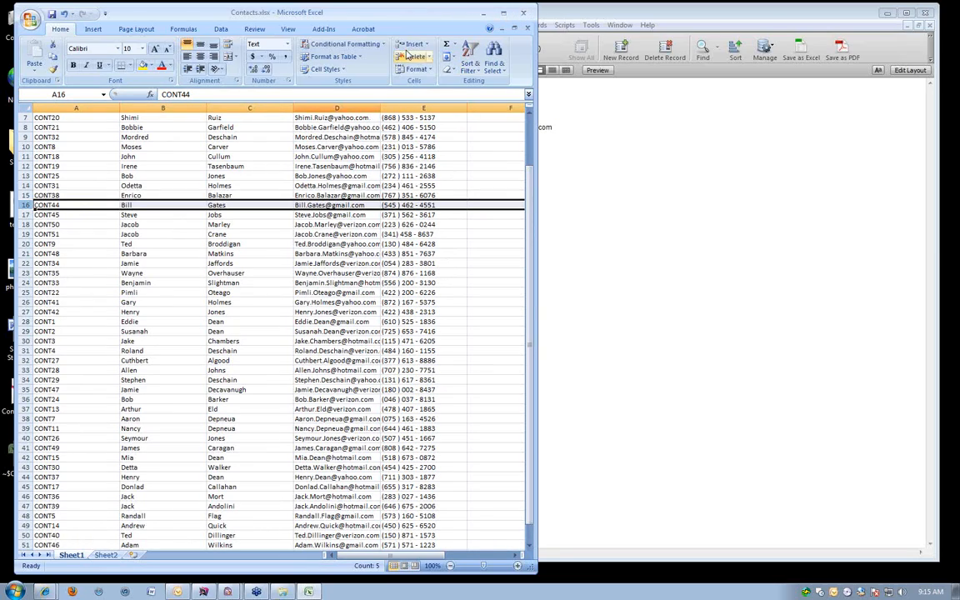
# Close Contacts.xlsx without saving the changes.
pyautogui.click(526, 13)
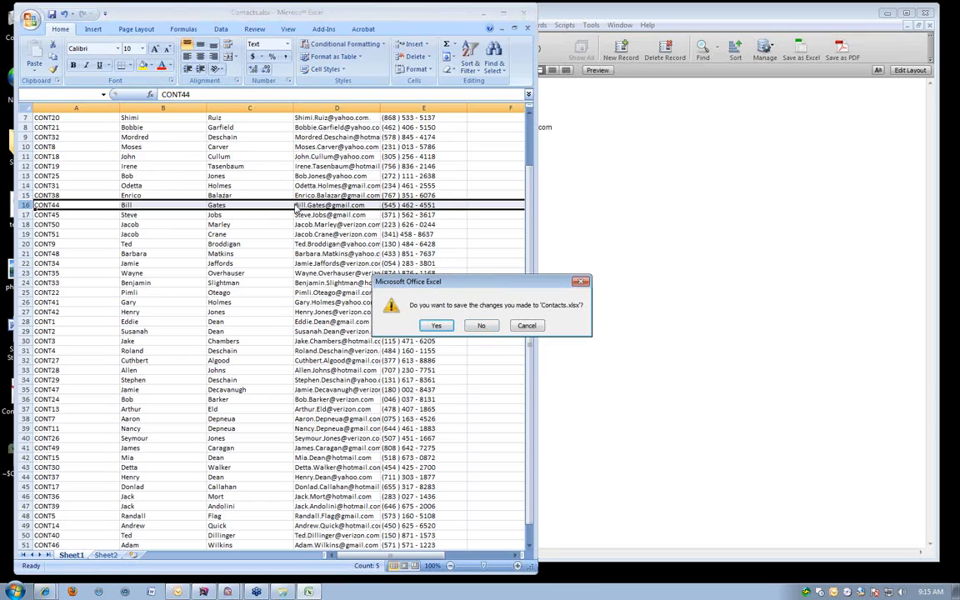
pyautogui.click(490, 328)
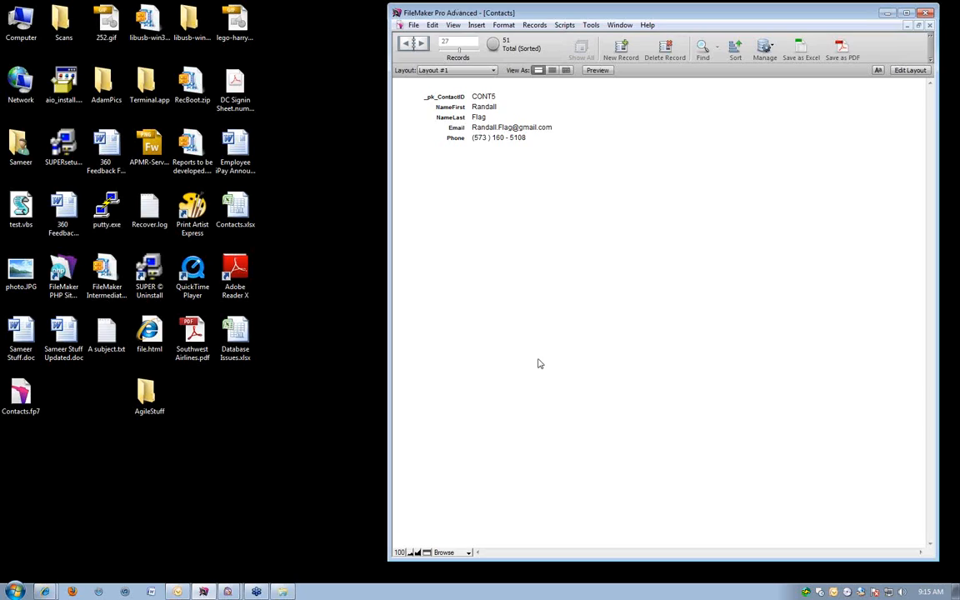
# Change the email domain of FileMaker record CONT5 to hotmail.com and commit the record.
pyautogui.click(549, 127)
pyautogui.press('BackSpace')
pyautogui.press('BackSpace')
pyautogui.press('BackSpace')
pyautogui.press('BackSpace')
pyautogui.press('BackSpace')
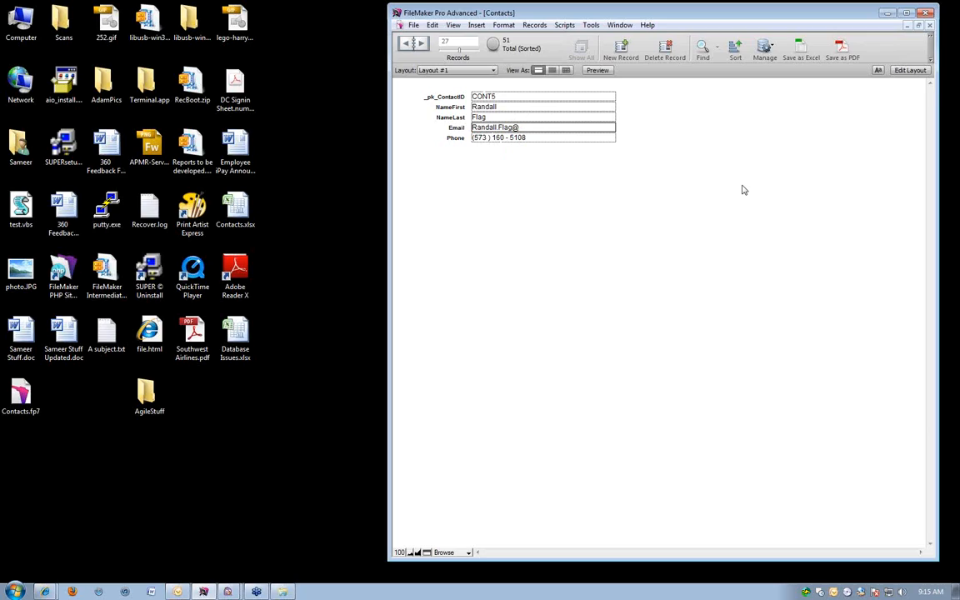
pyautogui.write('hofmail.com')
pyautogui.click(743, 191)
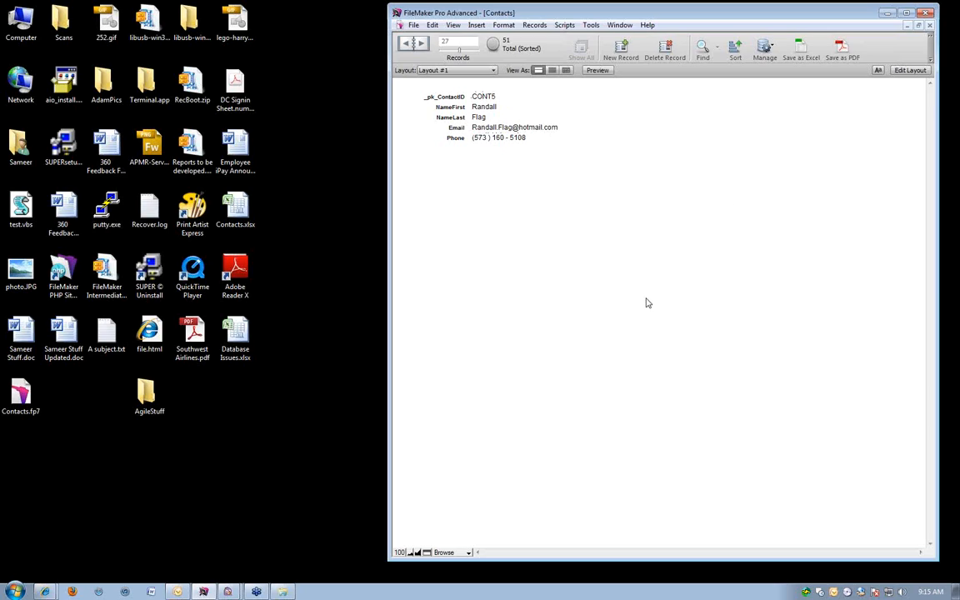
# Enter the Email field of record CONT5 and commit the record again without editing, moving the window closer to the desktop icons.
pyautogui.click(712, 164)
pyautogui.click(512, 128)
pyautogui.click(567, 277)
pyautogui.moveTo(448, 14); pyautogui.dragTo(401, 13)
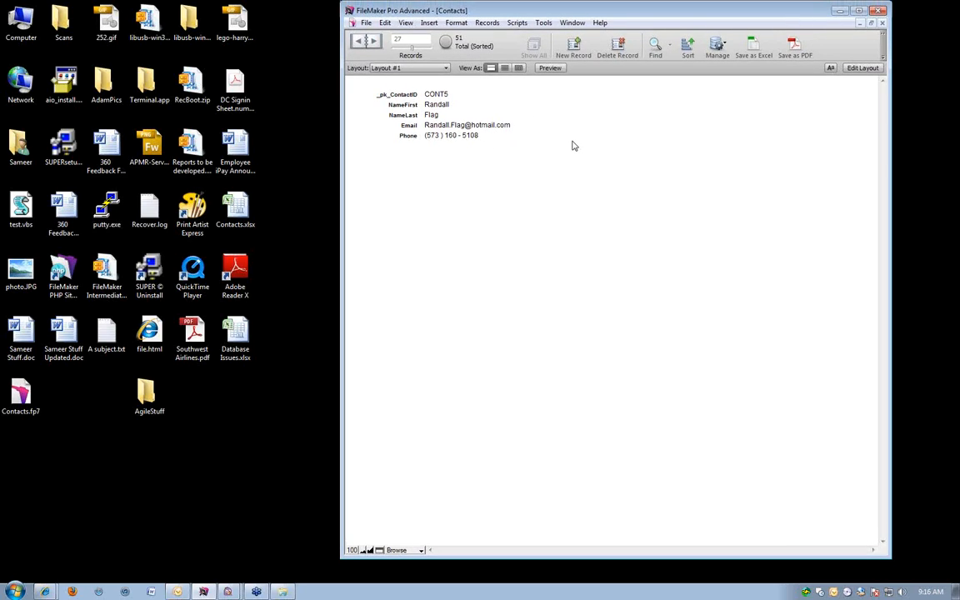
pyautogui.click(486, 118)
pyautogui.click(489, 126)
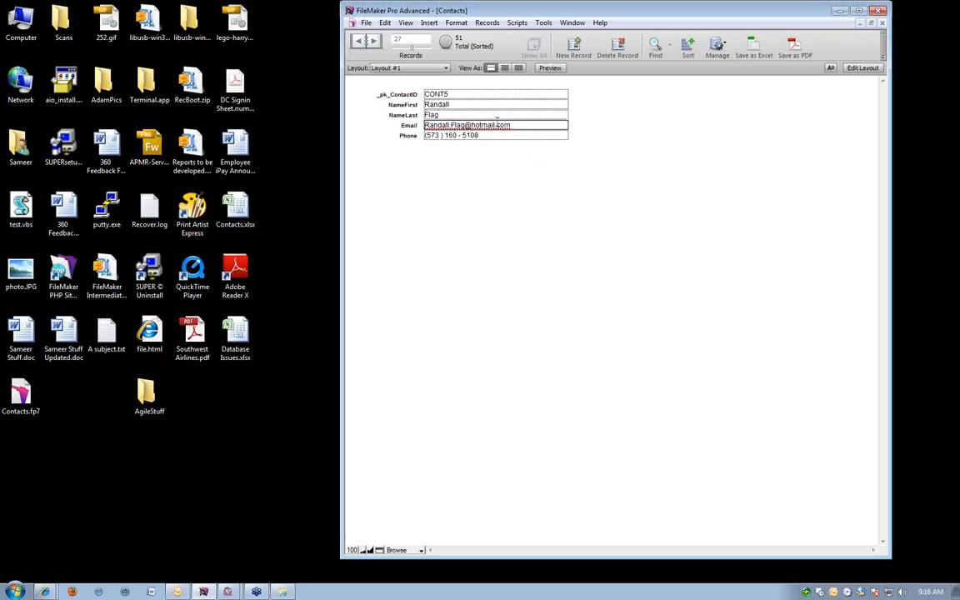
pyautogui.click(652, 128)
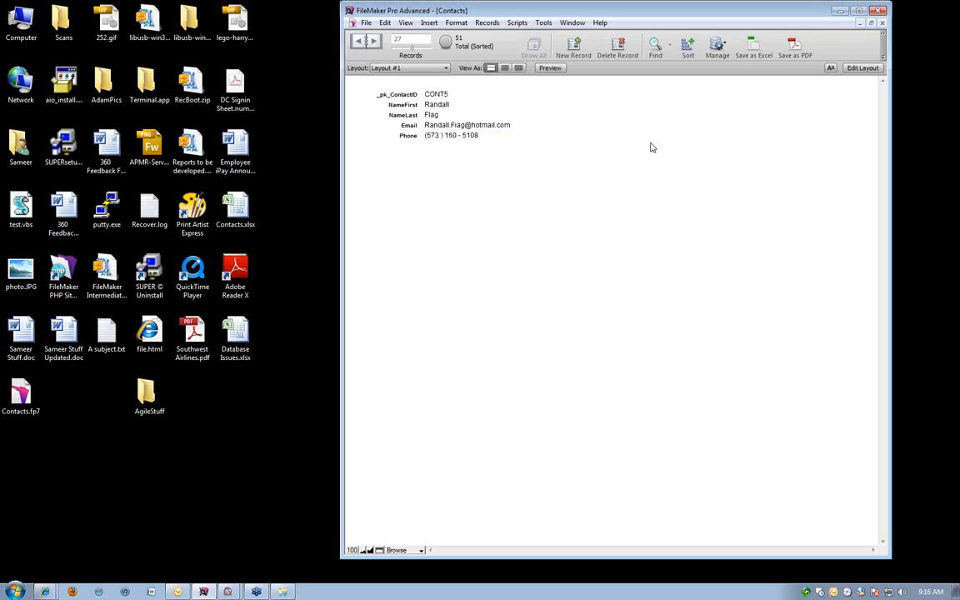
# Change the email domain of record CONT5 to gmail.com and revert the record before committing it.
pyautogui.click(436, 125)
pyautogui.moveTo(516, 124); pyautogui.dragTo(474, 120)
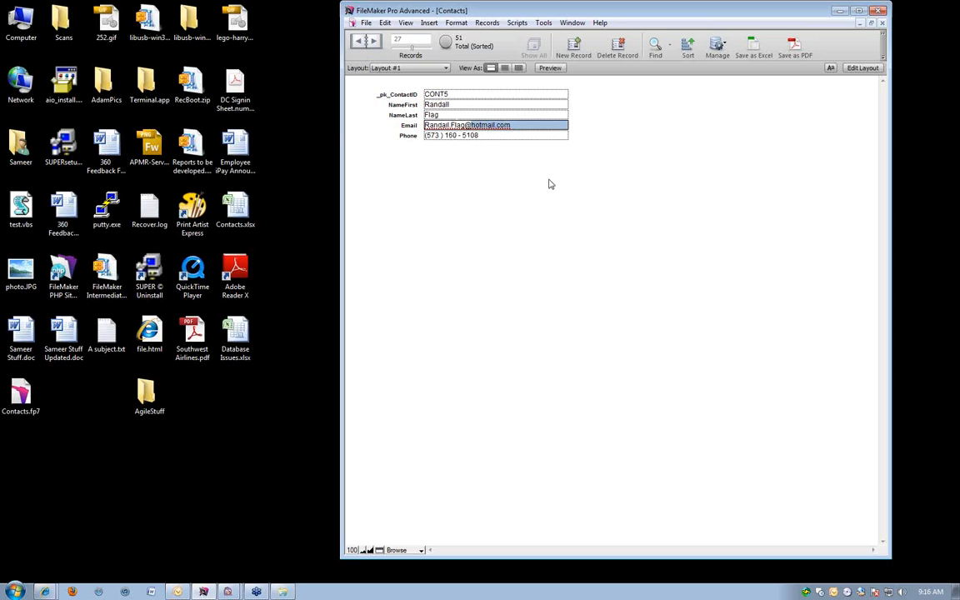
pyautogui.write('gm')
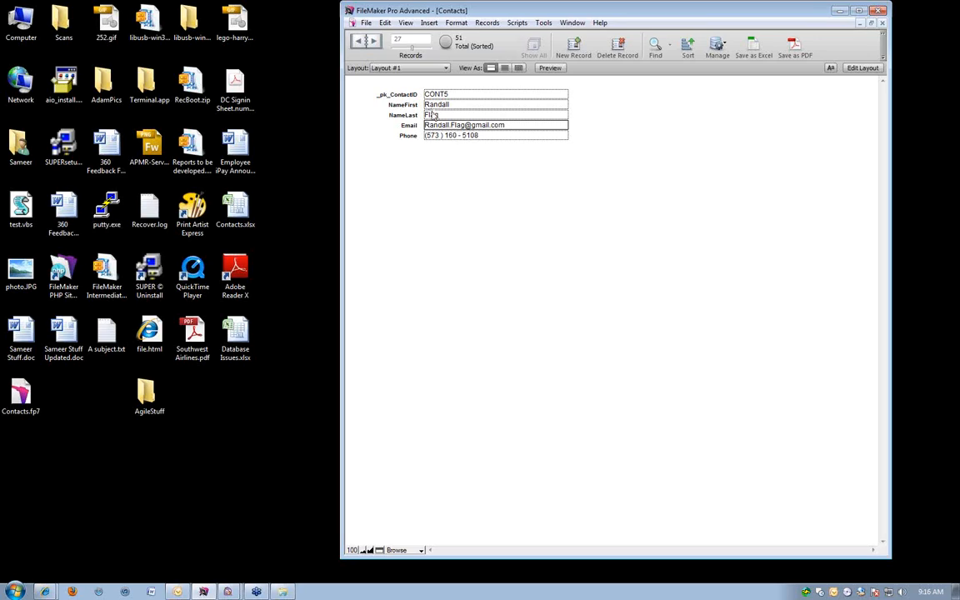
pyautogui.click(489, 24)
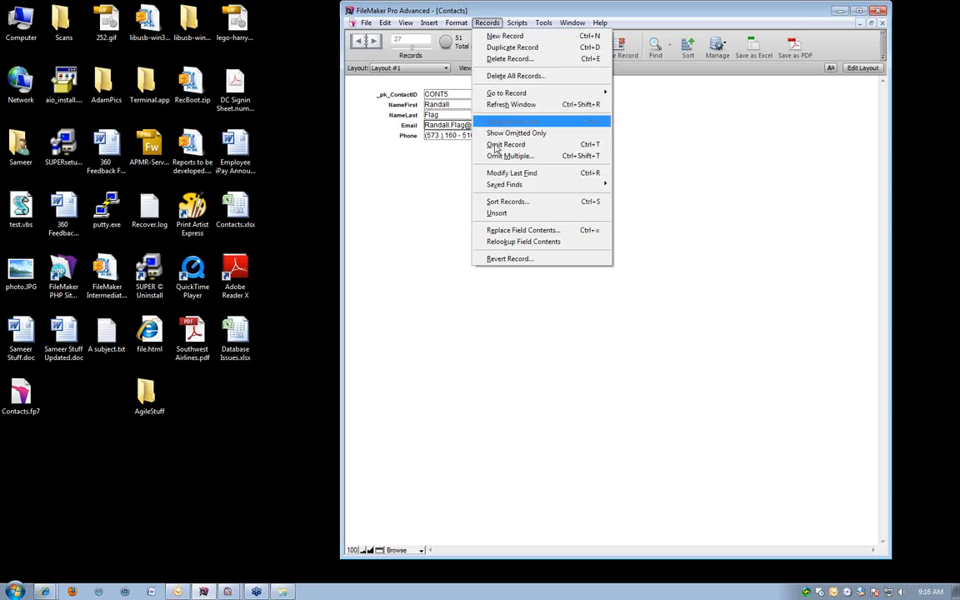
pyautogui.click(516, 259)
pyautogui.click(590, 301)
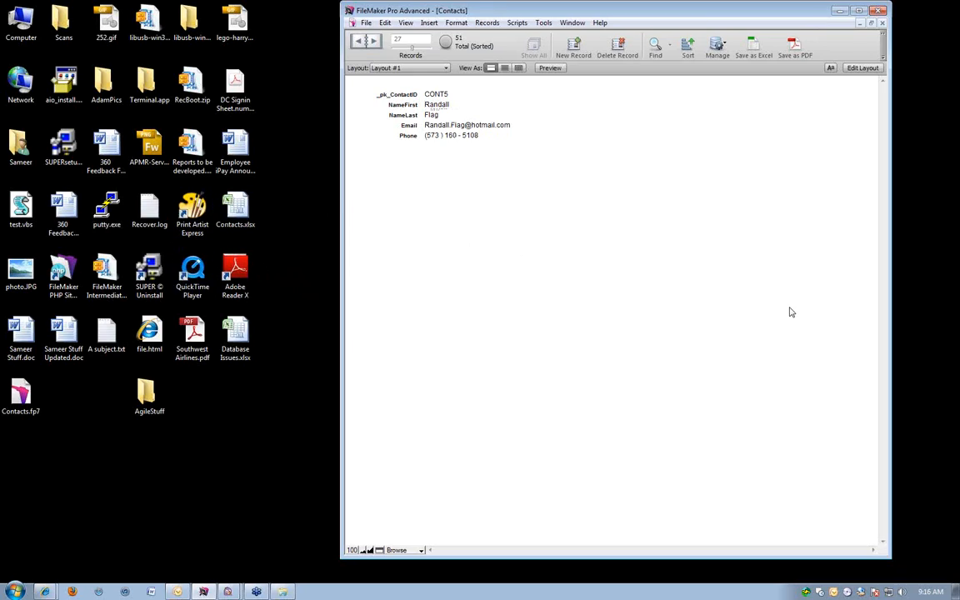
# Replace the first name in record CONT5 with its short form and commit the record.
pyautogui.click(500, 125)
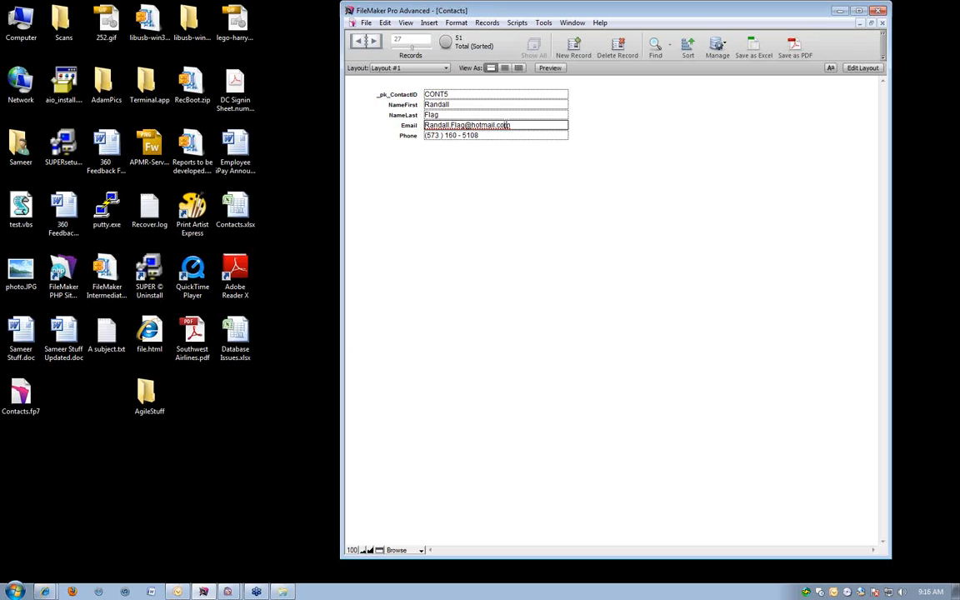
pyautogui.click(504, 198)
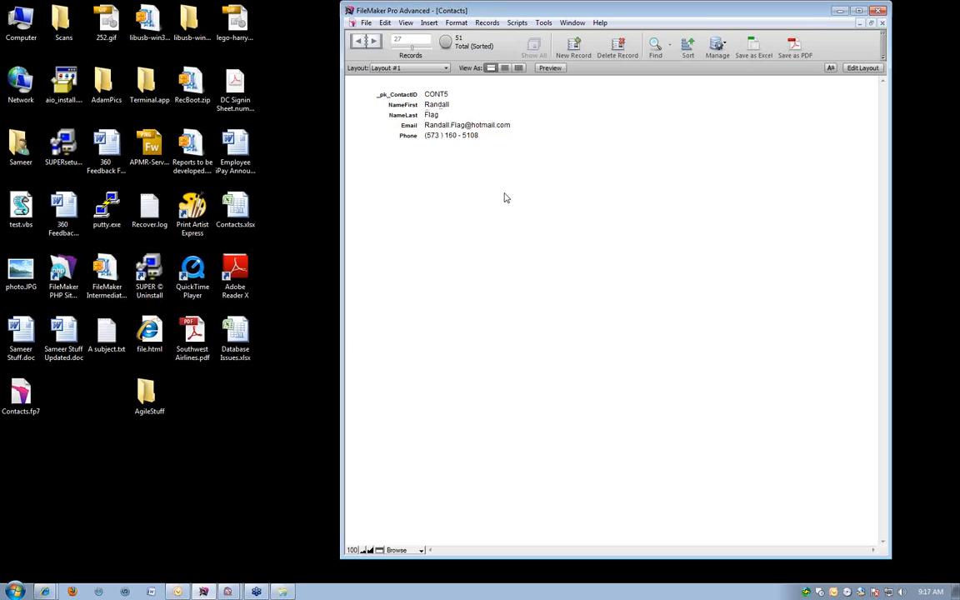
pyautogui.click(474, 104)
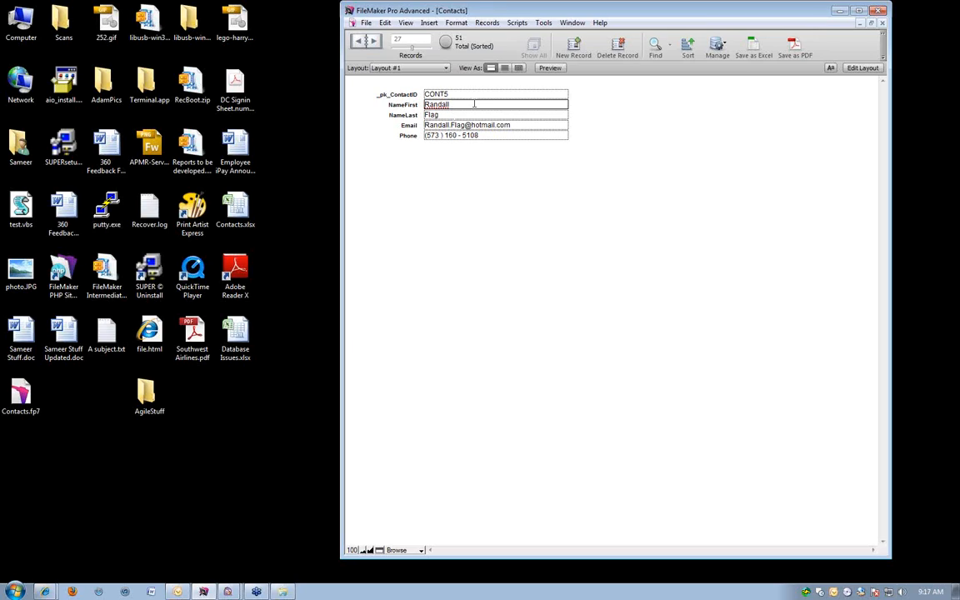
pyautogui.hotkey('ctrl', 'a')
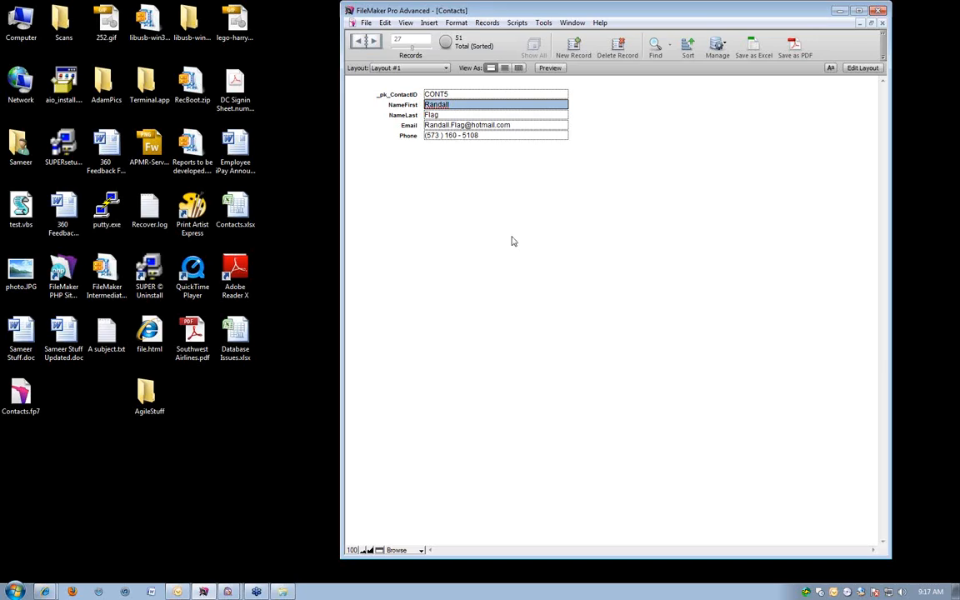
pyautogui.write('Rand')
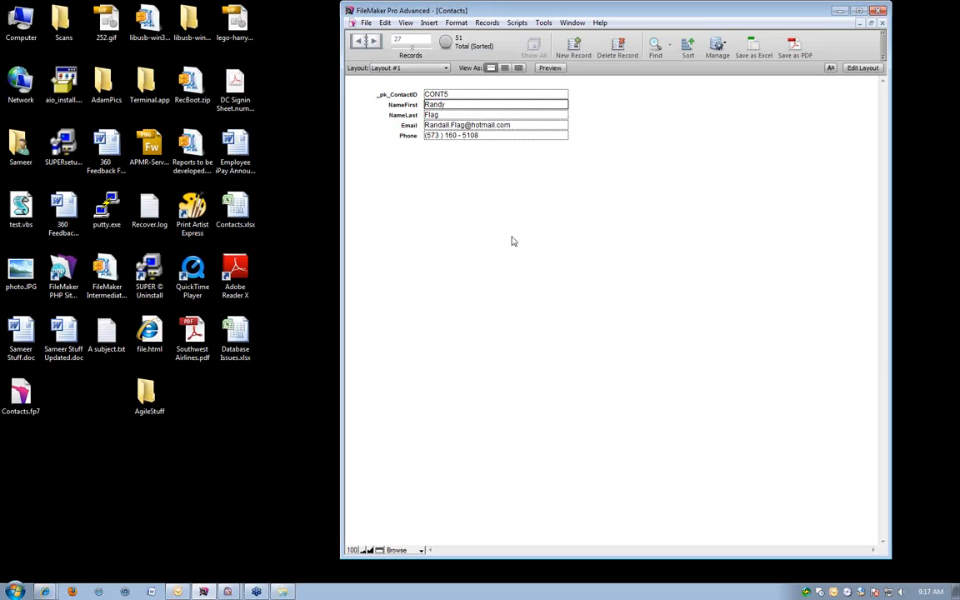
pyautogui.click(487, 22)
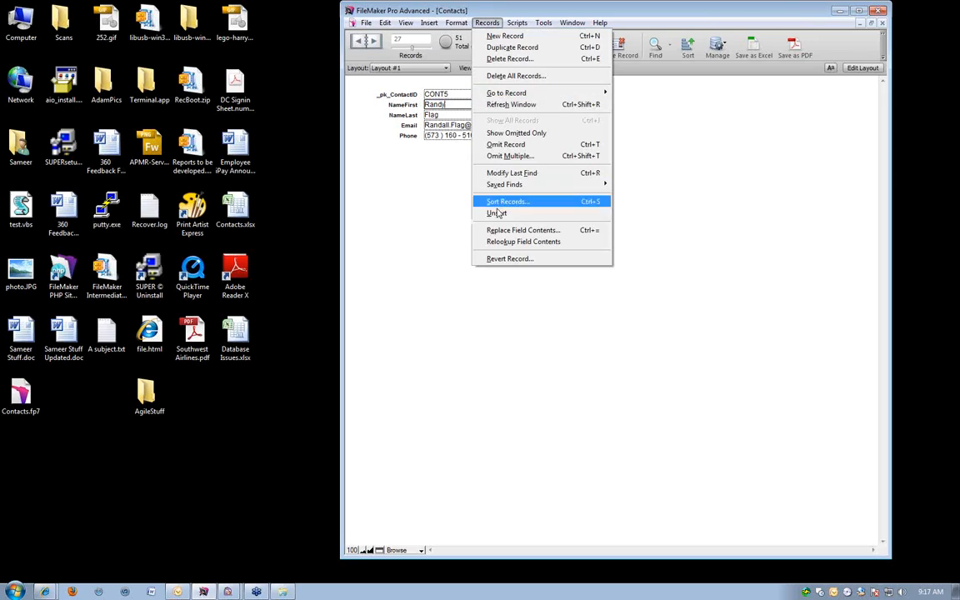
pyautogui.click(445, 114)
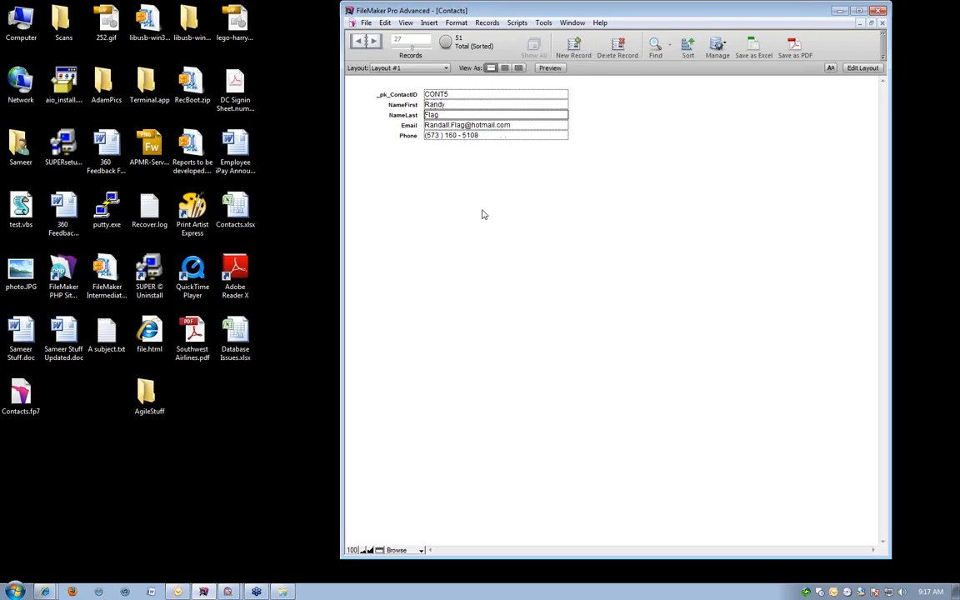
pyautogui.click(474, 181)
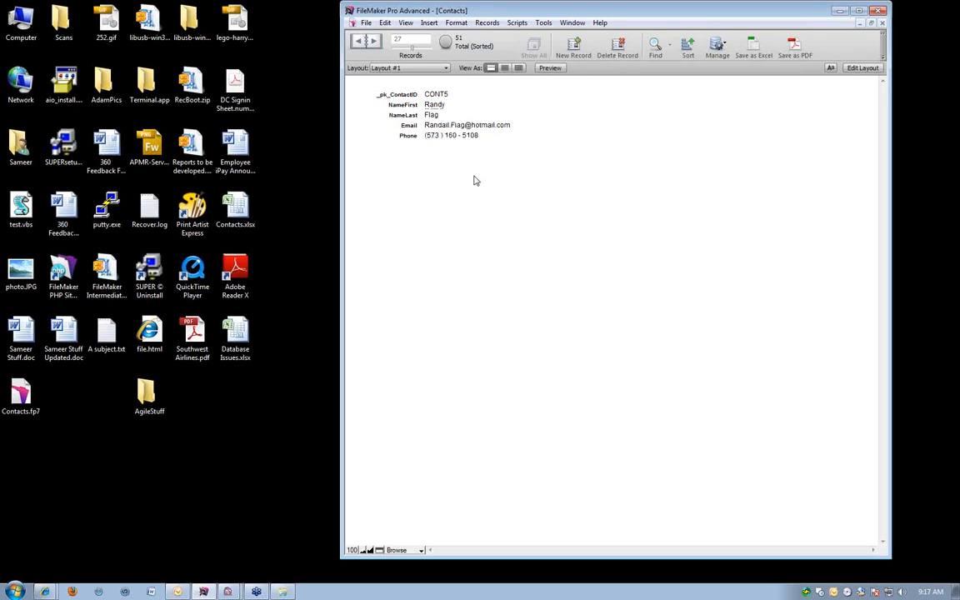
# Check whether Revert Record is available for the committed record CONT5.
pyautogui.click(490, 23)
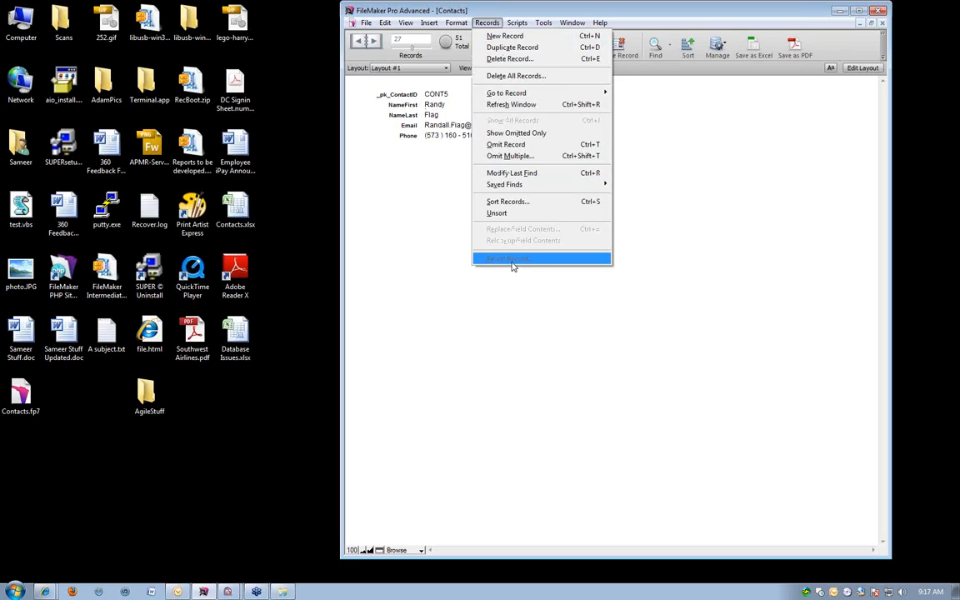
pyautogui.click(420, 223)
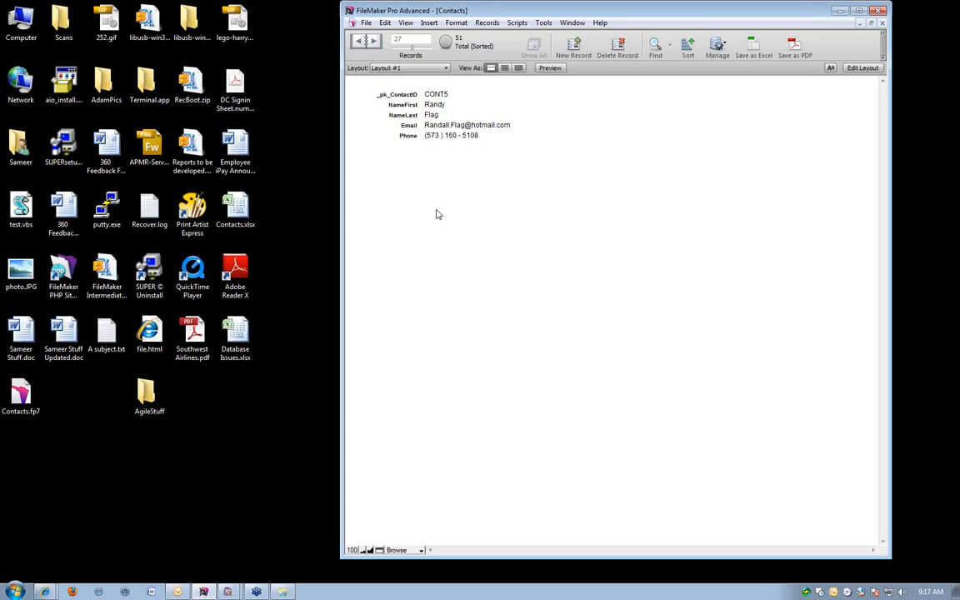
pyautogui.click(957, 124)
pyautogui.click(615, 17)
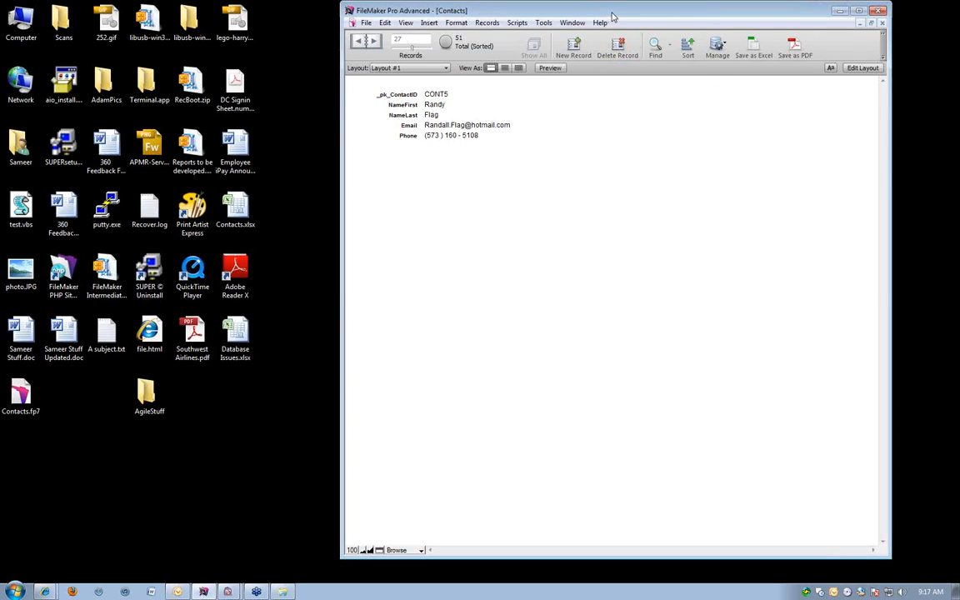
# Move the window closer to the desktop icons, and enter the Phone field of record CONT5 and commit without editing.
pyautogui.moveTo(611, 17); pyautogui.dragTo(581, 18)
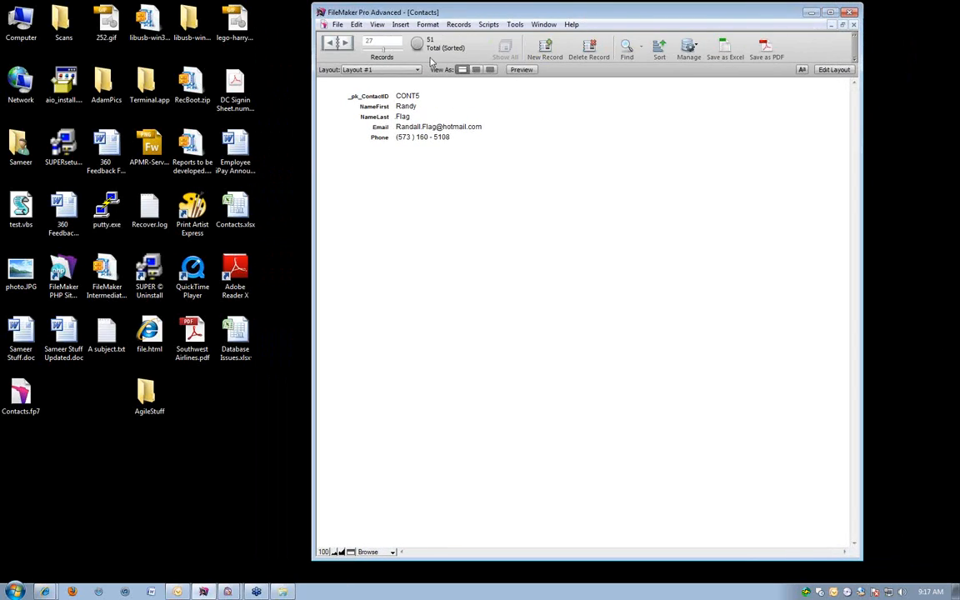
pyautogui.click(475, 136)
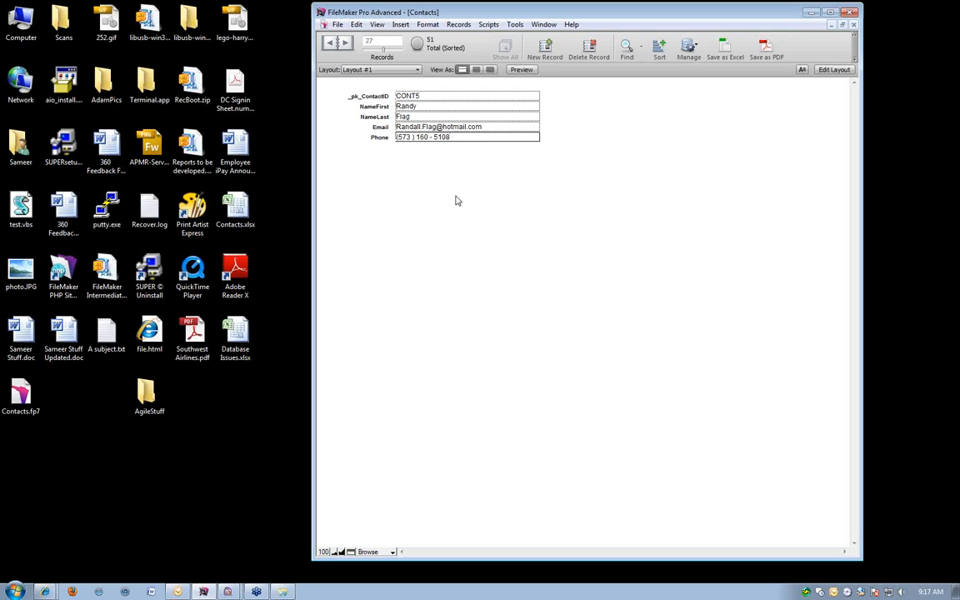
pyautogui.click(456, 197)
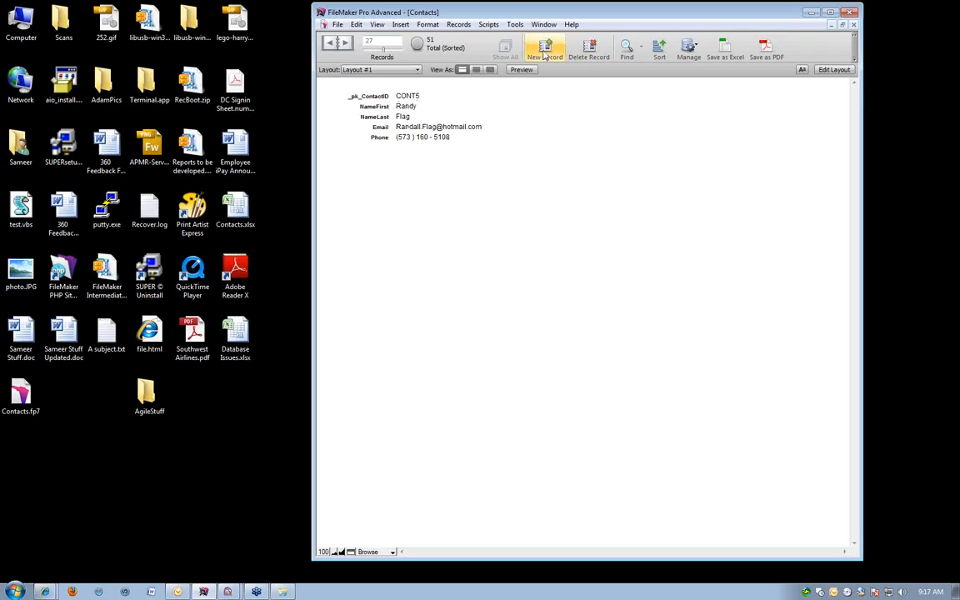
# Show the contacts in Table View and add an empty record at the end of the table.
pyautogui.click(490, 70)
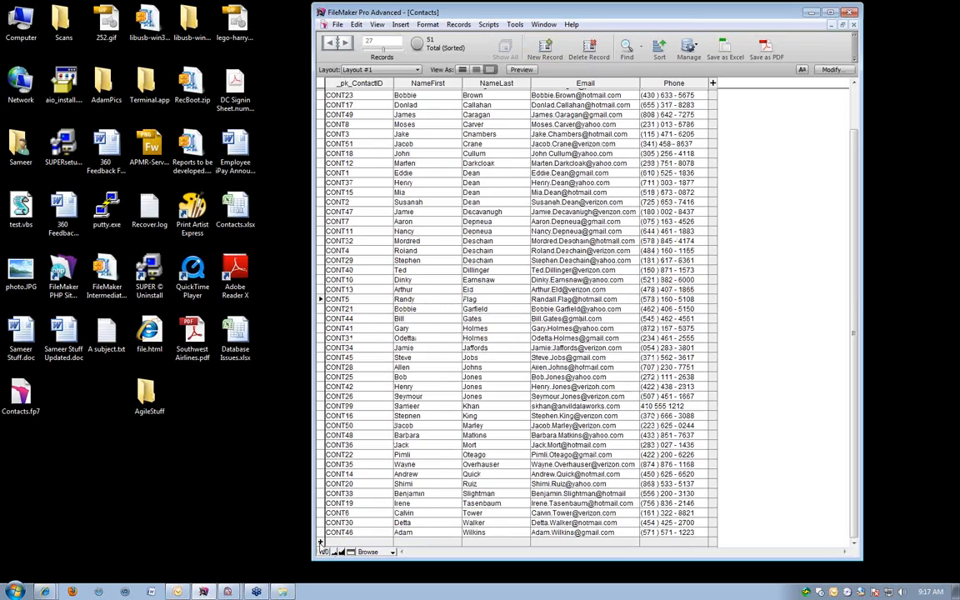
pyautogui.click(320, 543)
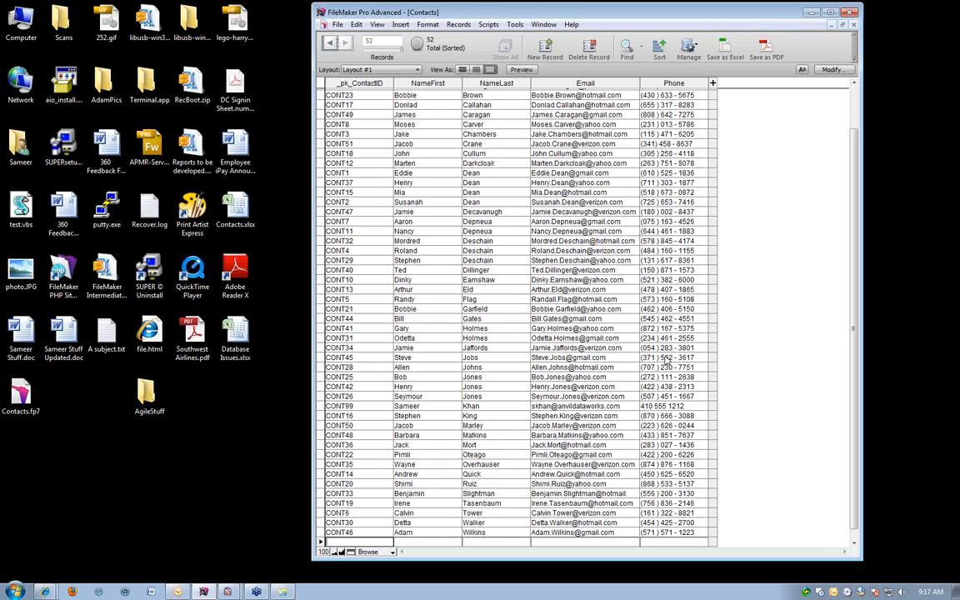
pyautogui.scroll(-1, 667, 359)
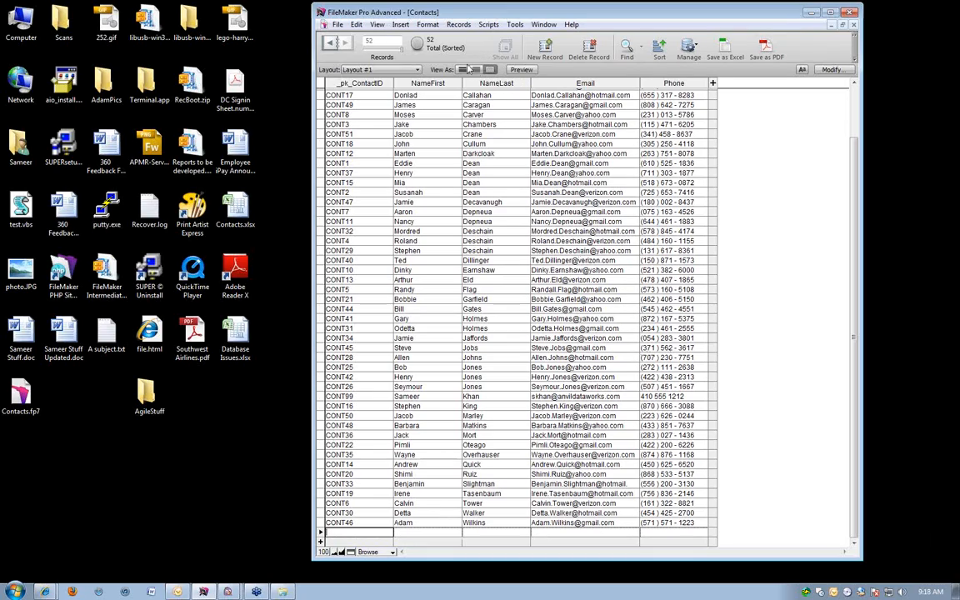
# Return to Form View and delete the empty record.
pyautogui.click(462, 69)
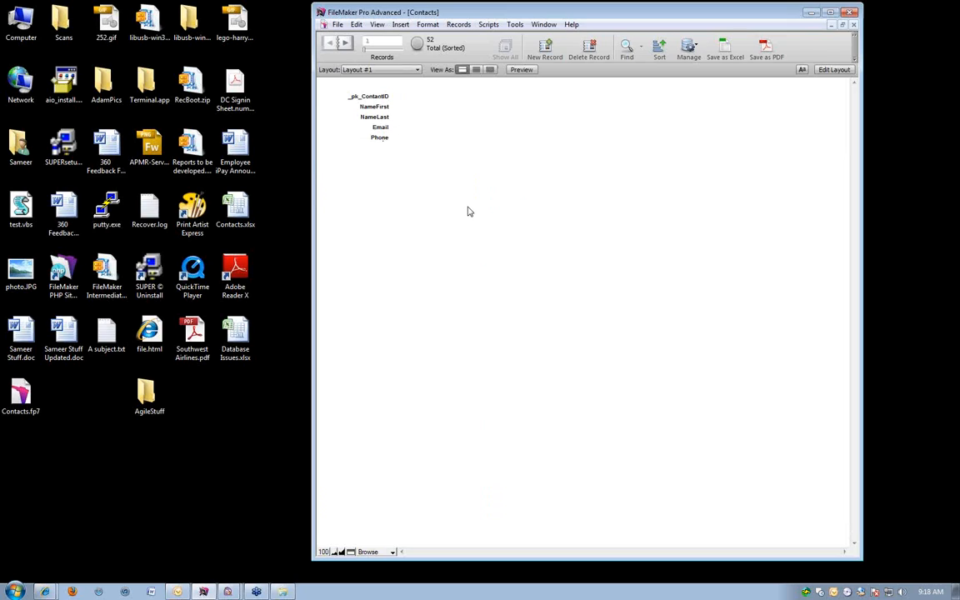
pyautogui.hotkey('ctrl', 'e')
pyautogui.click(623, 302)
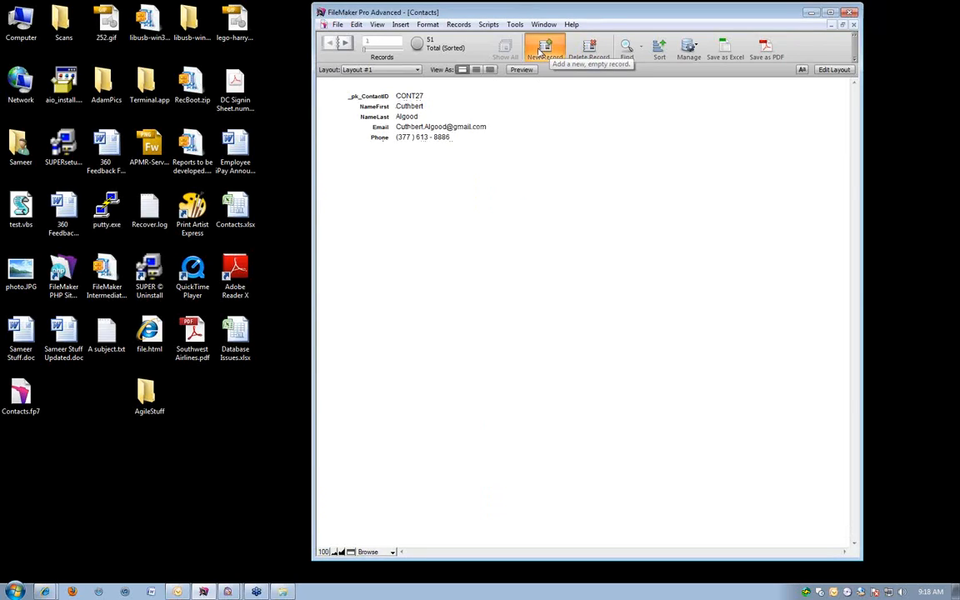
# Create another empty record from Form View, commit it blank and delete it.
pyautogui.click(542, 52)
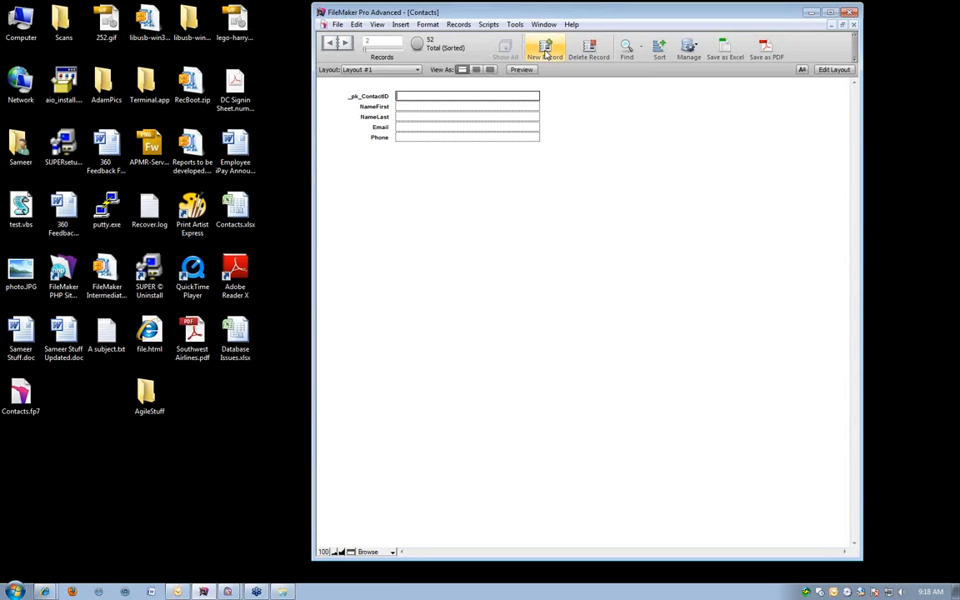
pyautogui.click(536, 199)
pyautogui.click(595, 46)
pyautogui.click(625, 304)
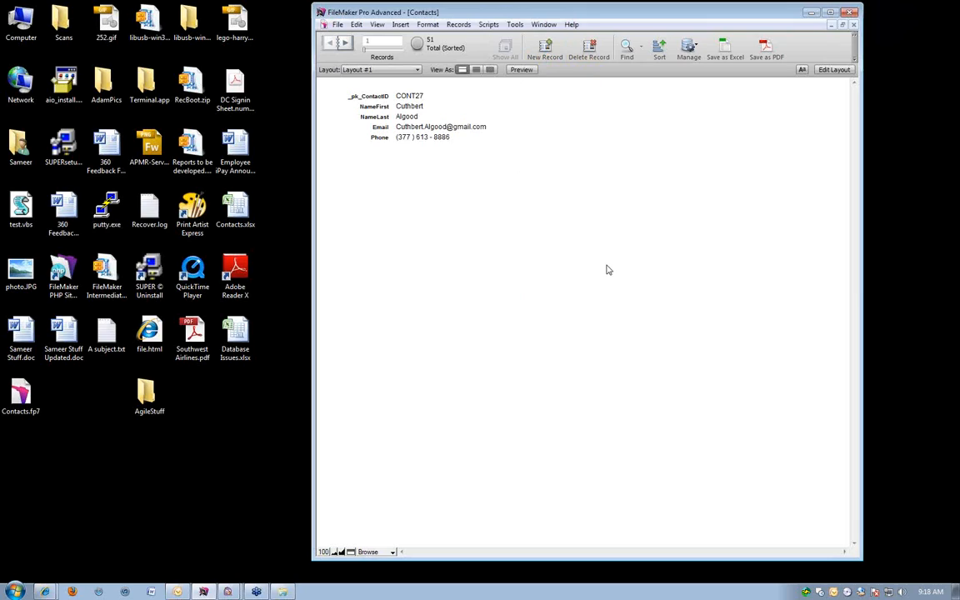
# Open the Sort Records dialog and look over the layouts and tables whose fields can be sorted.
pyautogui.click(660, 48)
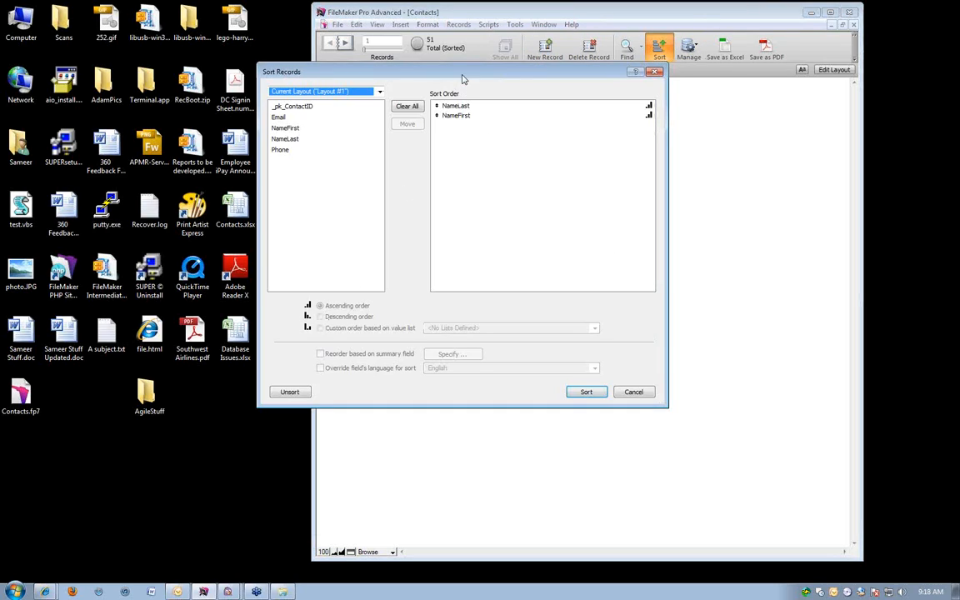
pyautogui.moveTo(465, 79); pyautogui.dragTo(487, 58)
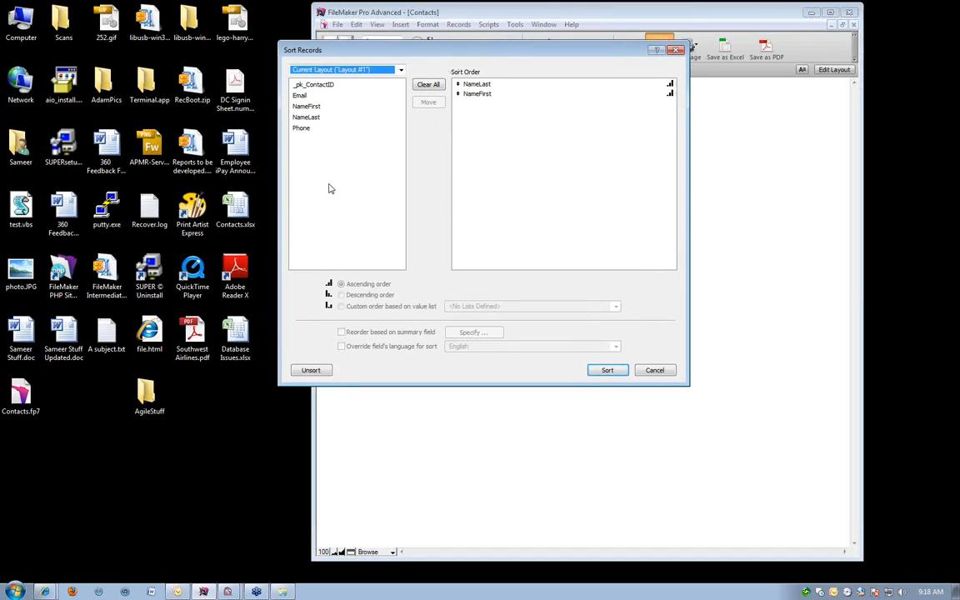
pyautogui.click(325, 70)
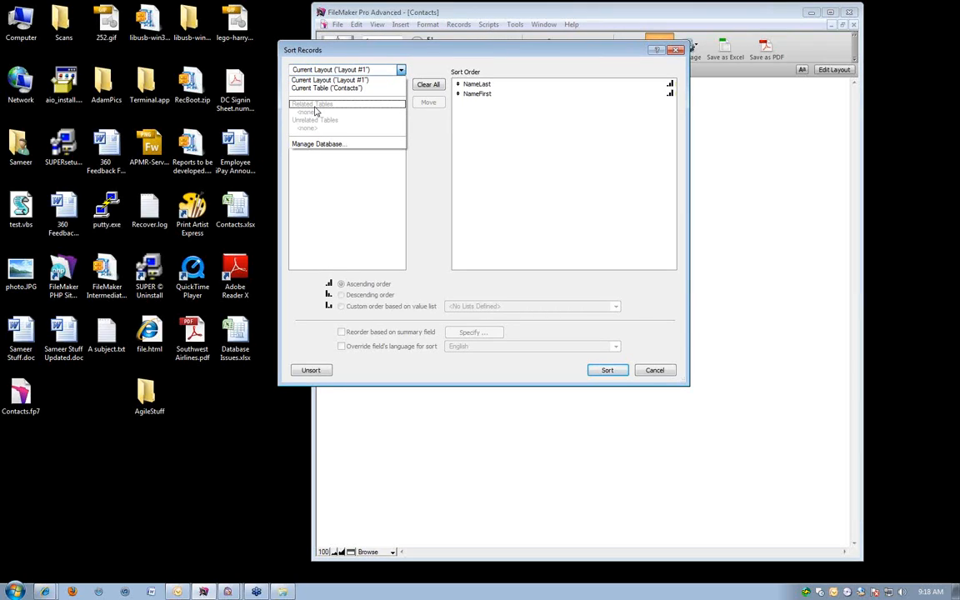
pyautogui.click(575, 201)
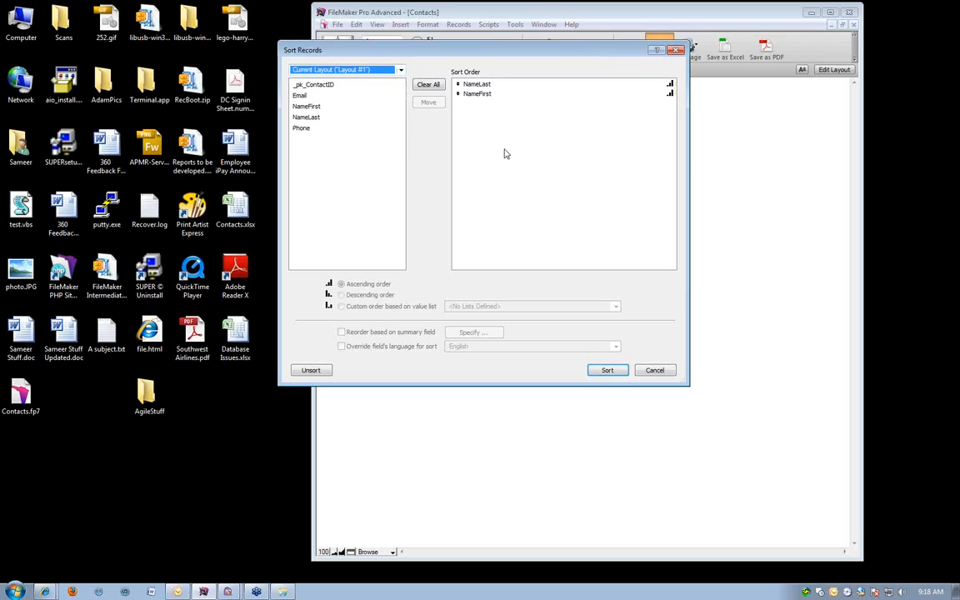
# Clear the sort order and rebuild it with NameLast followed by NameFirst.
pyautogui.click(428, 84)
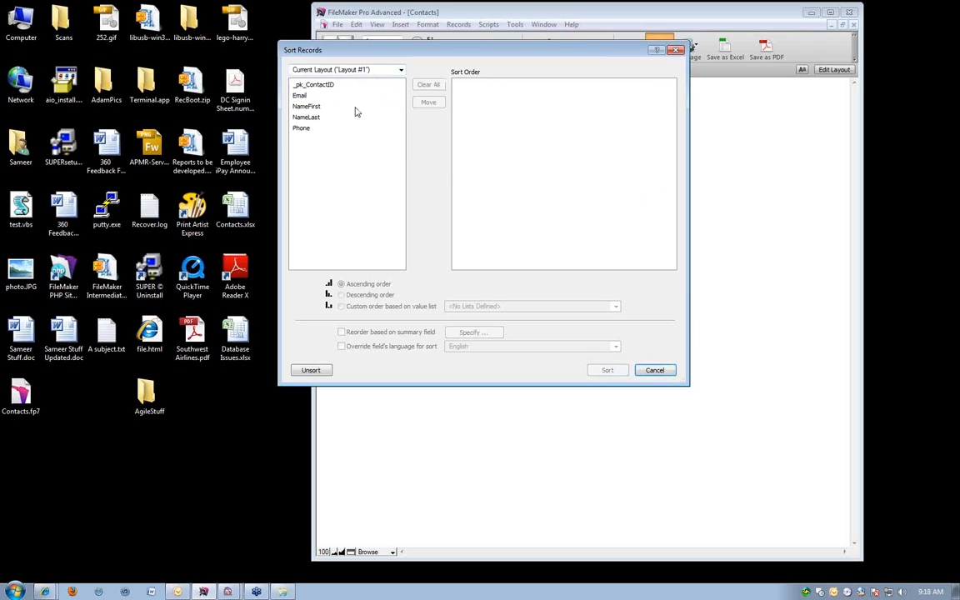
pyautogui.doubleClick(303, 119)
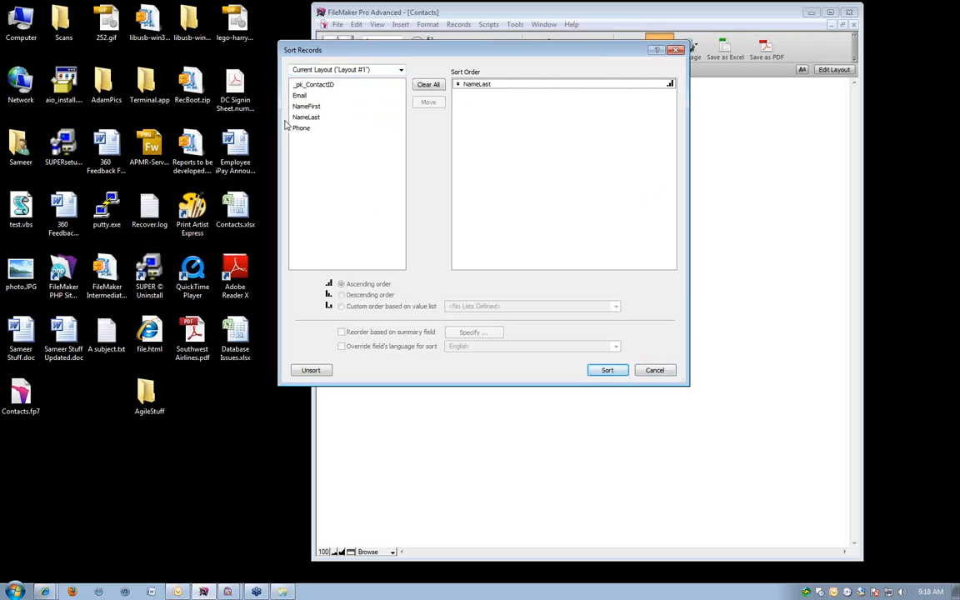
pyautogui.doubleClick(305, 107)
# Try NameFirst alone and then Email alone as the sort field, clearing the sort order before each.
pyautogui.click(428, 84)
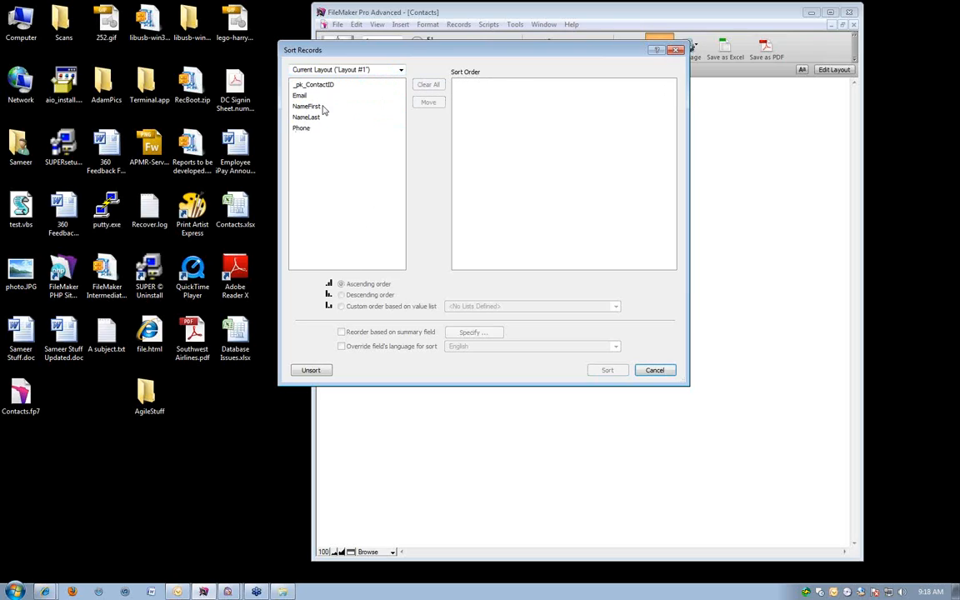
pyautogui.doubleClick(305, 105)
pyautogui.click(428, 84)
pyautogui.doubleClick(303, 97)
# Clear the sort order and sort the records by _pk_ContactID in ascending order.
pyautogui.click(428, 84)
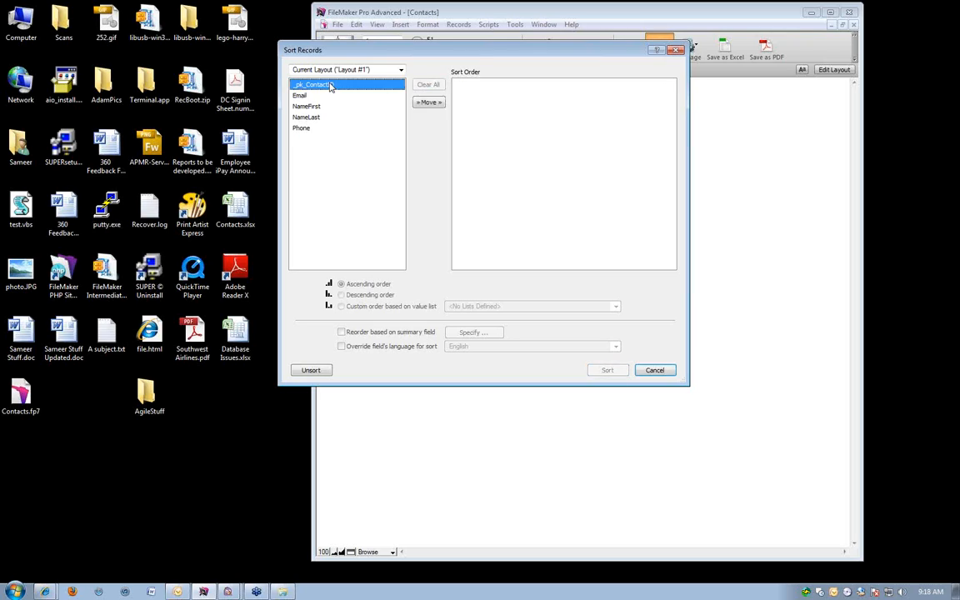
pyautogui.doubleClick(314, 85)
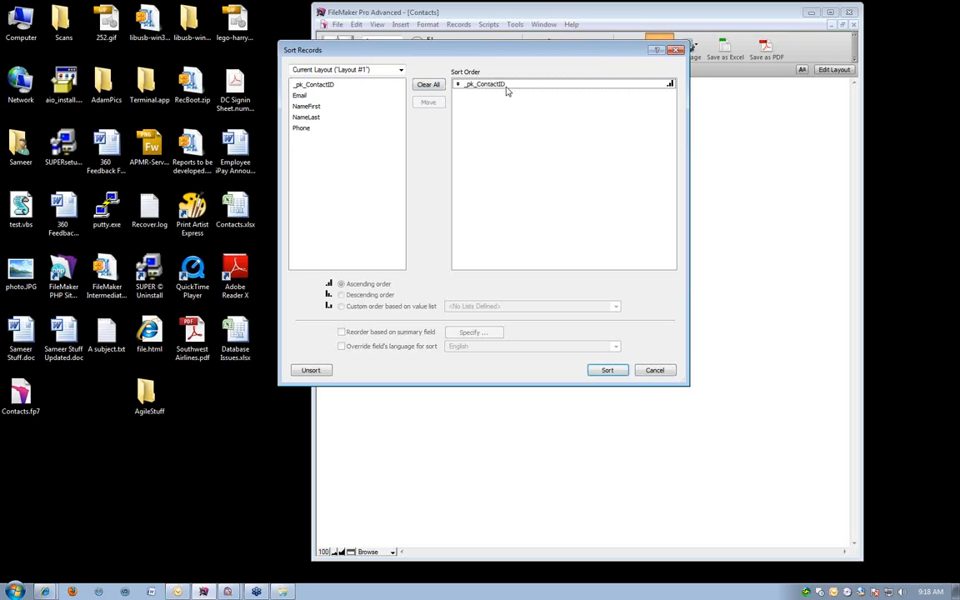
pyautogui.click(598, 371)
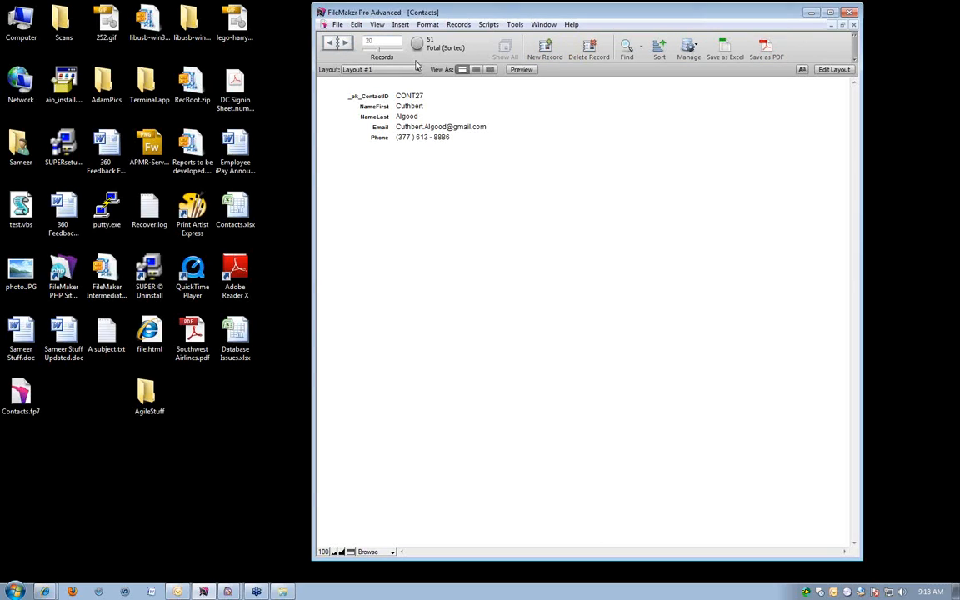
# Step back through the sorted records to the first one, CONT1.
pyautogui.click(385, 41)
pyautogui.click(330, 46)
pyautogui.click(330, 45)
pyautogui.click(330, 46)
pyautogui.click(330, 46)
pyautogui.click(330, 46)
pyautogui.click(330, 46)
pyautogui.click(330, 46)
pyautogui.click(330, 46)
pyautogui.click(330, 46)
pyautogui.click(330, 46)
pyautogui.click(330, 46)
pyautogui.click(330, 48)
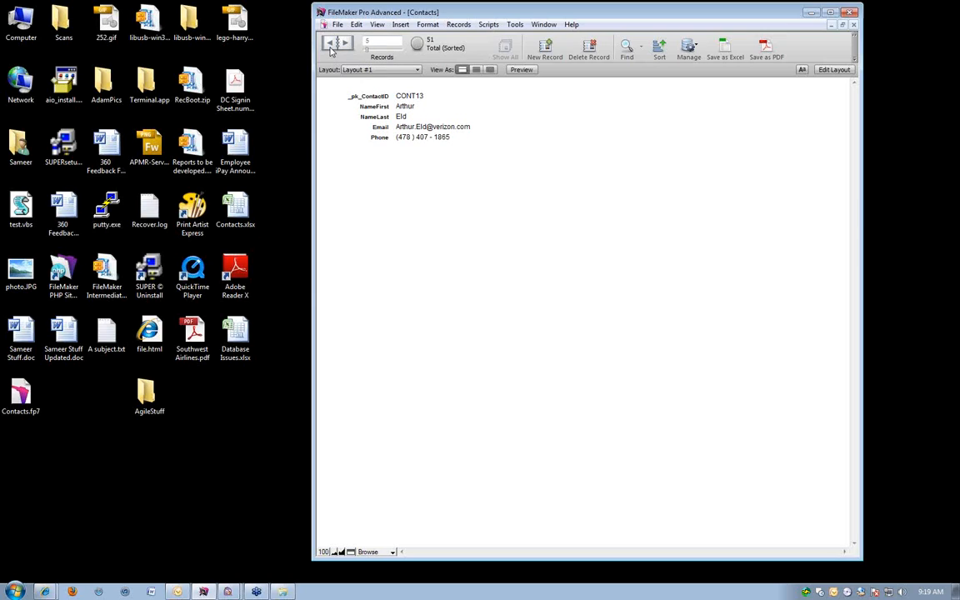
pyautogui.click(331, 48)
pyautogui.click(331, 48)
pyautogui.click(331, 48)
pyautogui.click(331, 49)
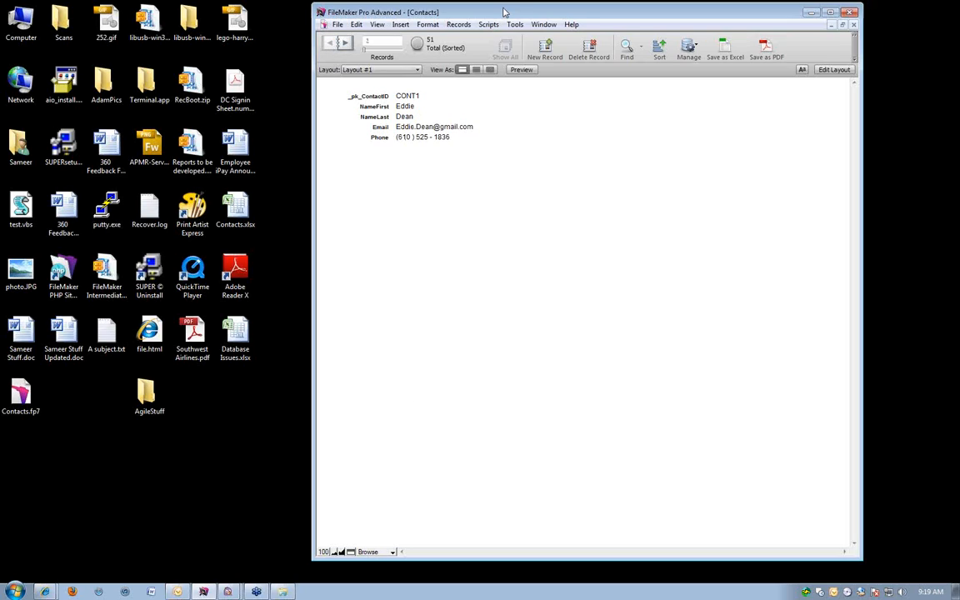
# View the list of available modes, and enter and leave the Phone field of record CONT1 in Browse mode without editing.
pyautogui.moveTo(500, 12); pyautogui.dragTo(450, 13)
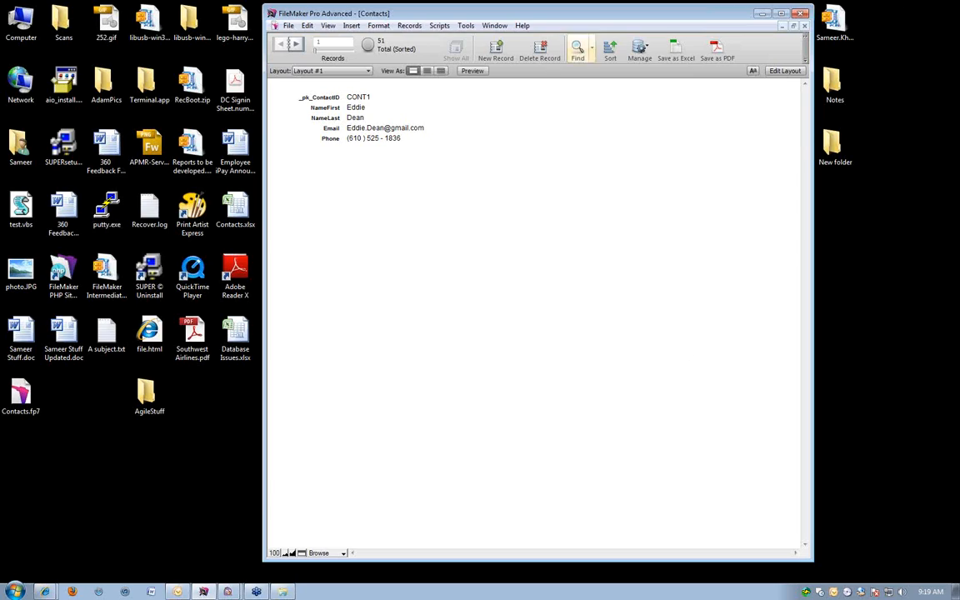
pyautogui.click(733, 150)
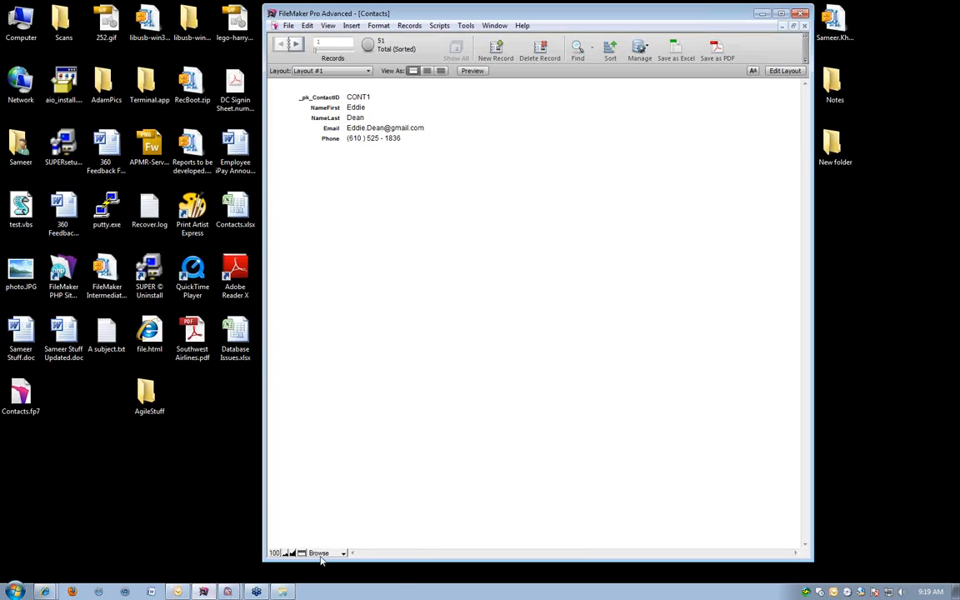
pyautogui.click(320, 555)
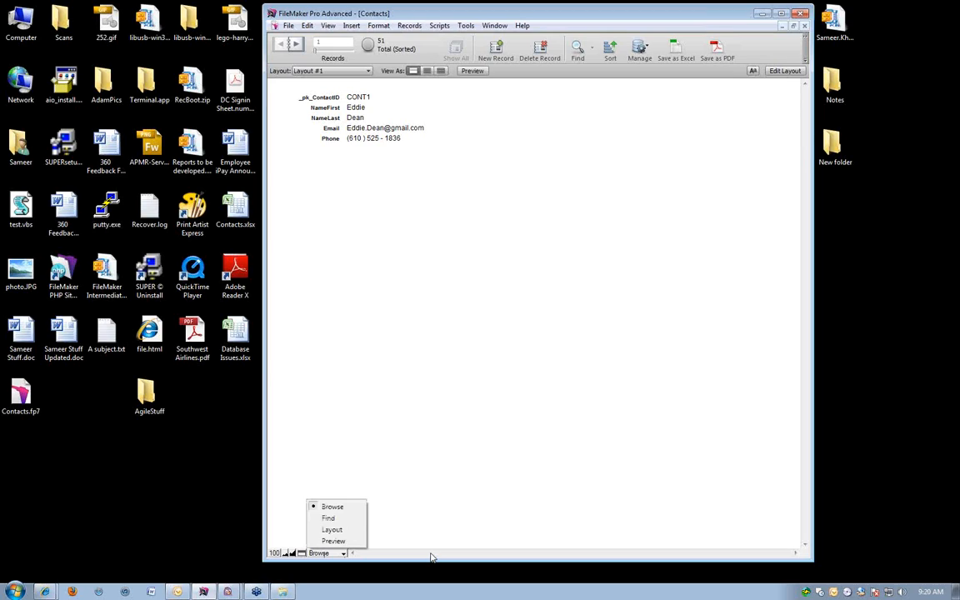
pyautogui.click(477, 327)
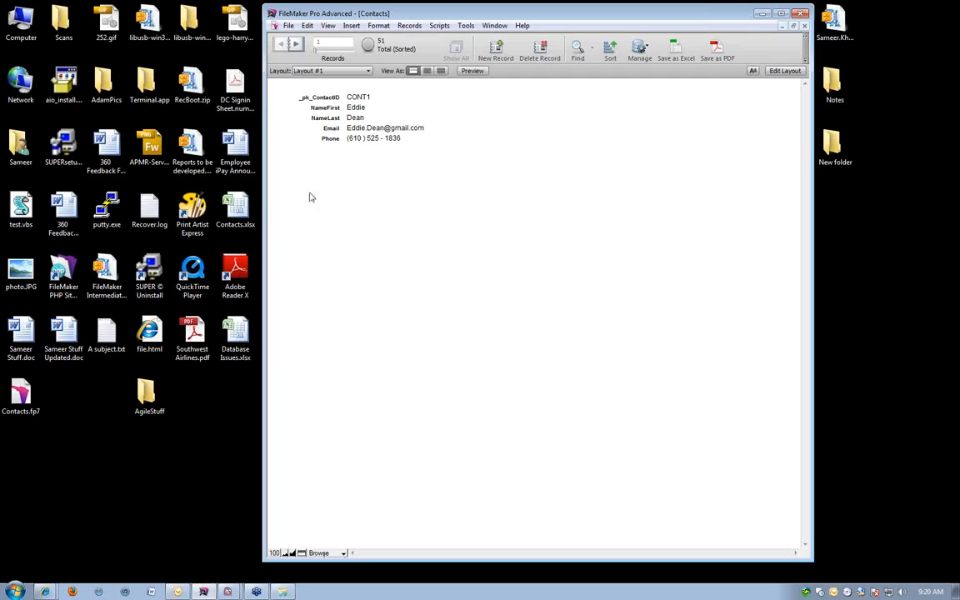
pyautogui.click(424, 140)
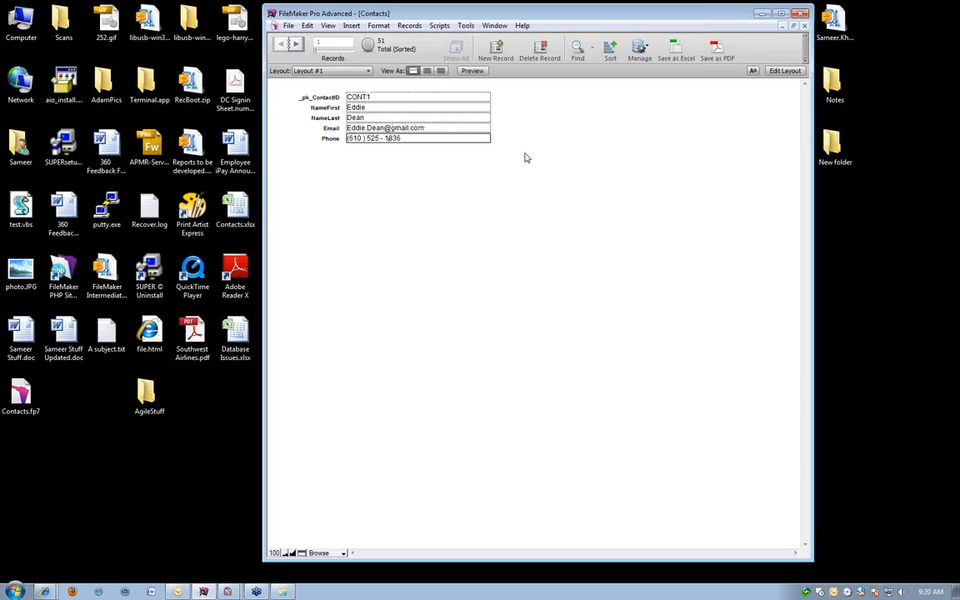
pyautogui.click(507, 260)
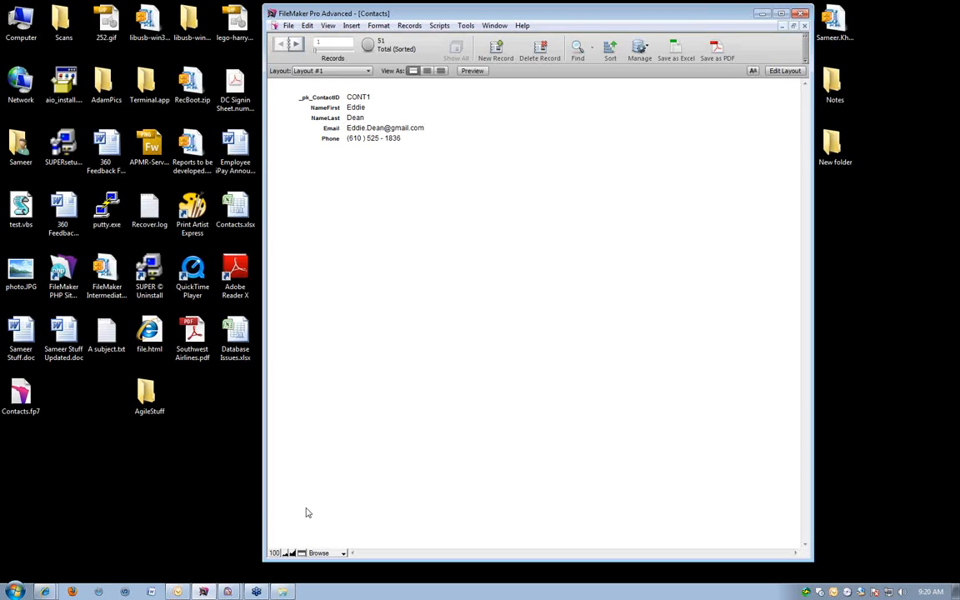
# Switch from Browse mode to Find mode, return to Browse mode and enter Find mode again.
pyautogui.click(327, 550)
pyautogui.click(336, 517)
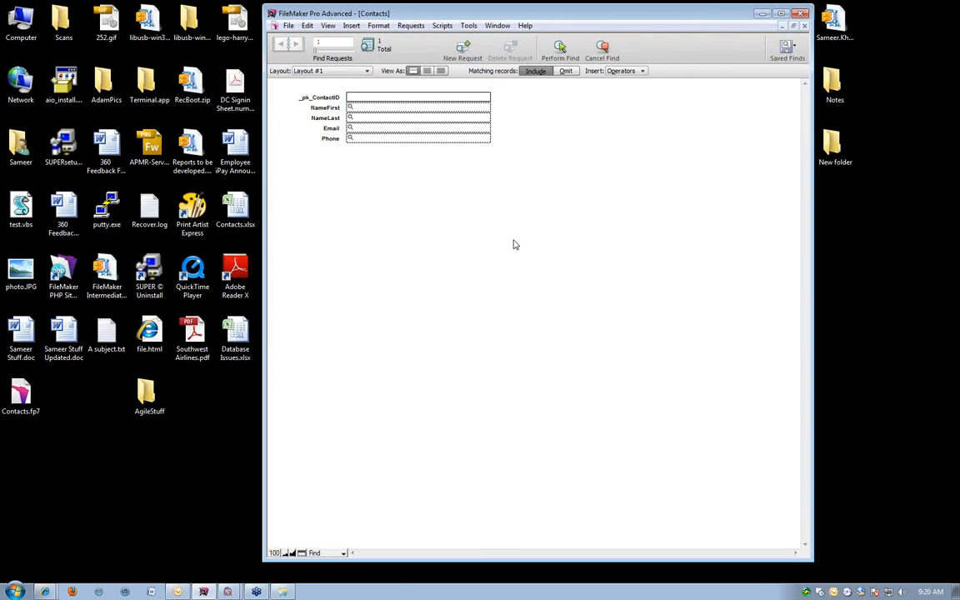
pyautogui.click(315, 552)
pyautogui.click(329, 507)
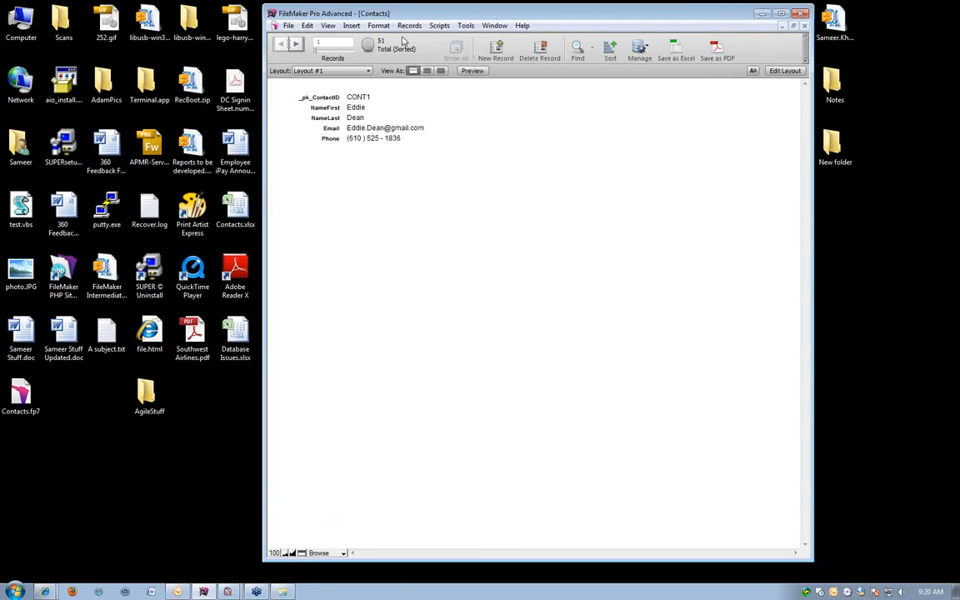
pyautogui.click(315, 553)
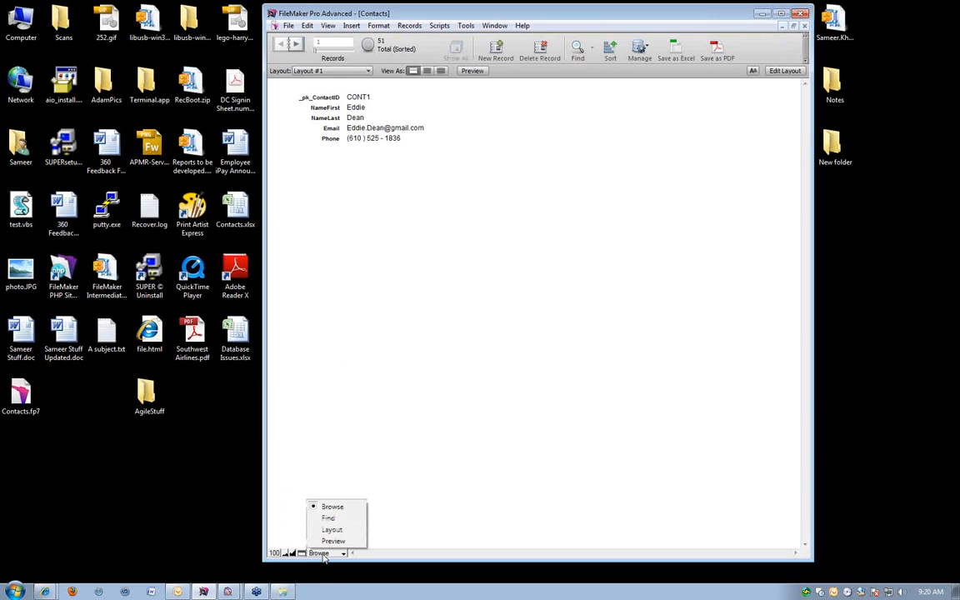
pyautogui.click(329, 517)
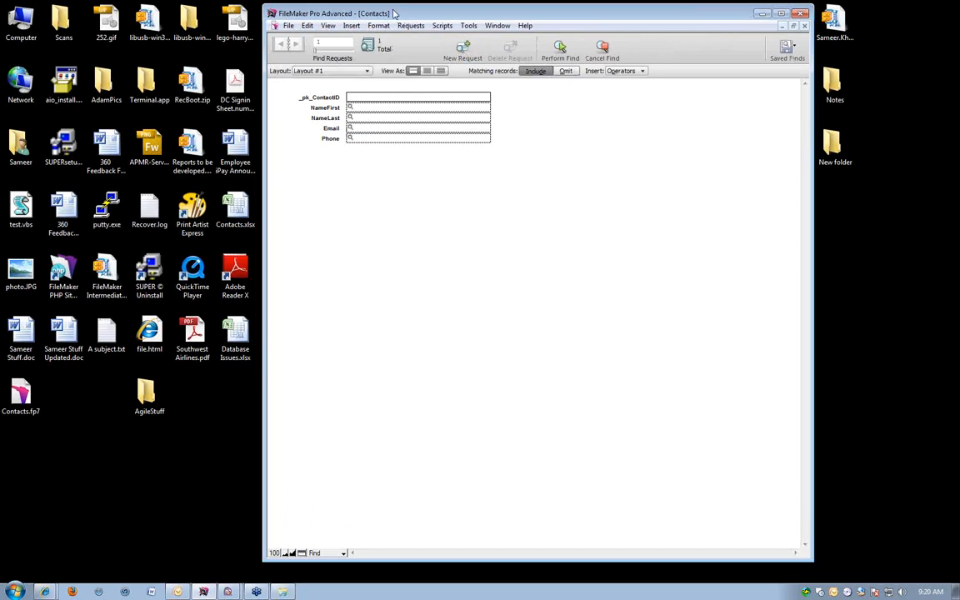
# Find the contacts whose NameFirst matches S and whose NameLast matches K.
pyautogui.moveTo(406, 18); pyautogui.dragTo(401, 17)
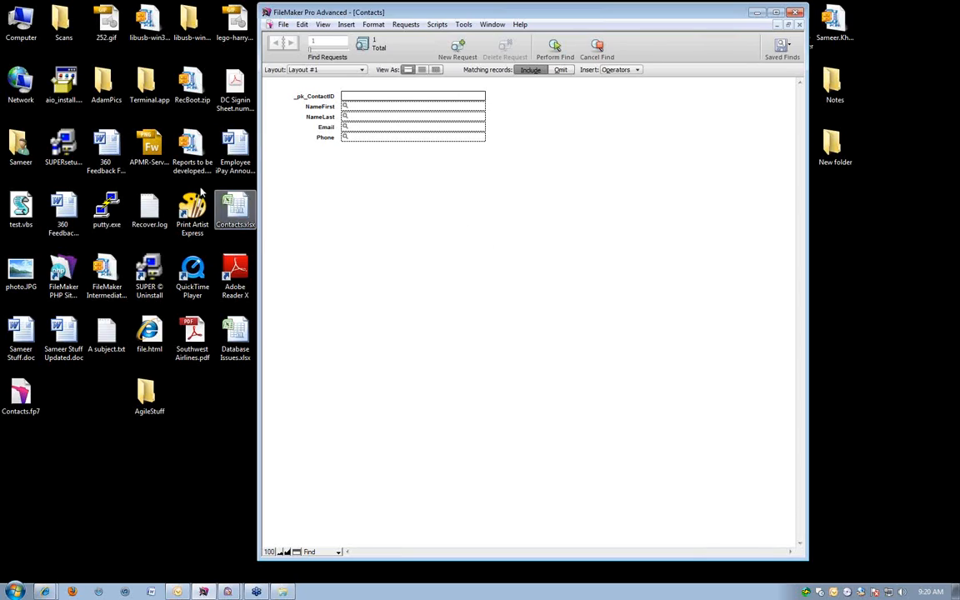
pyautogui.click(400, 257)
pyautogui.click(352, 109)
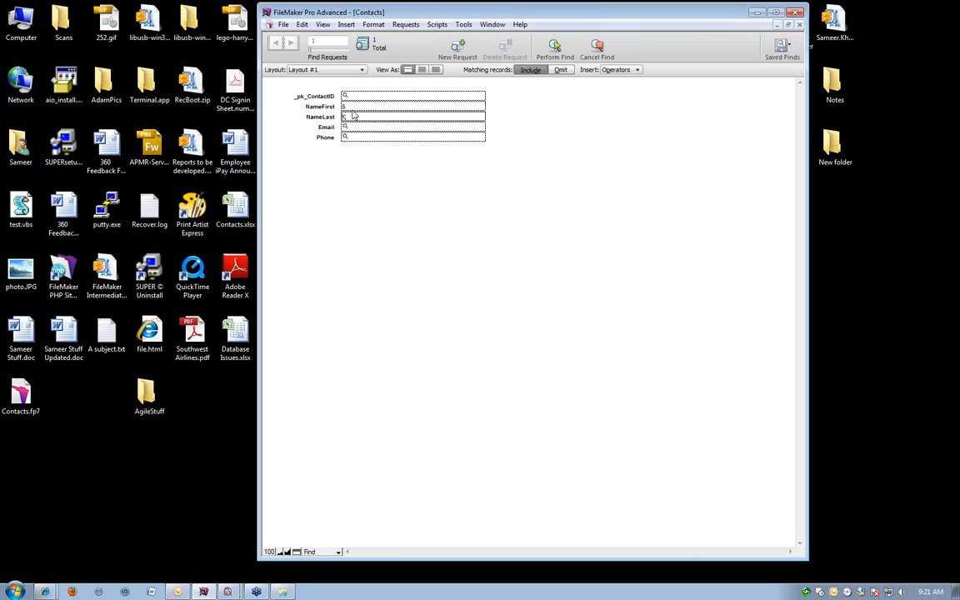
pyautogui.press('Return')
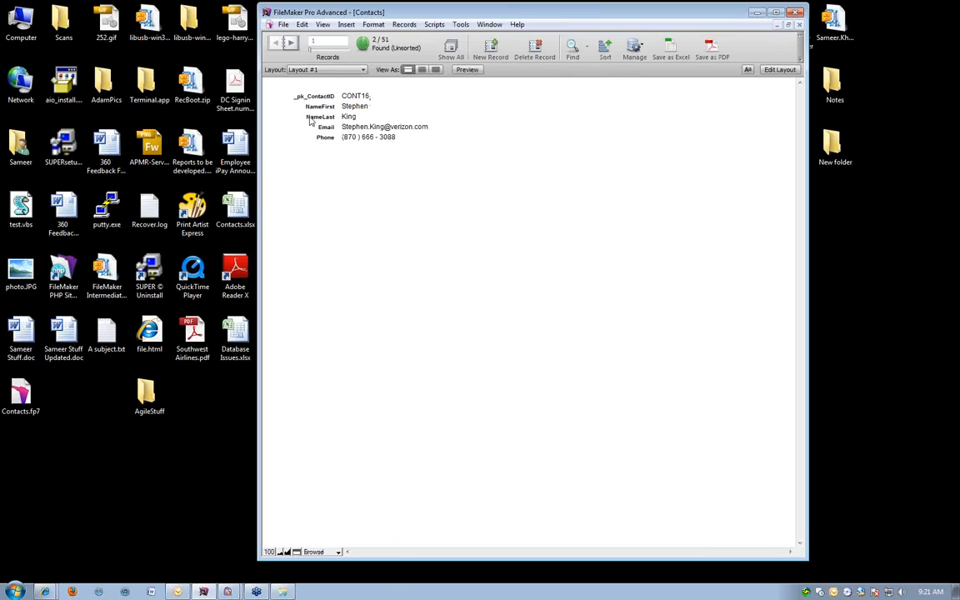
# View the found records as a table, go to record CONT99 and return to Form View.
pyautogui.click(320, 40)
pyautogui.click(434, 70)
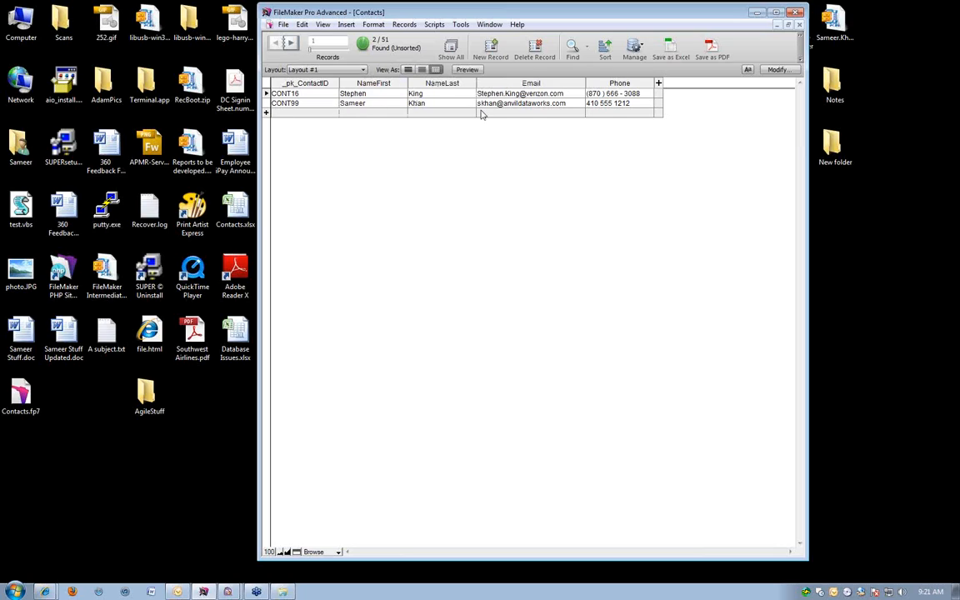
pyautogui.hotkey('ctrl', 'Down')
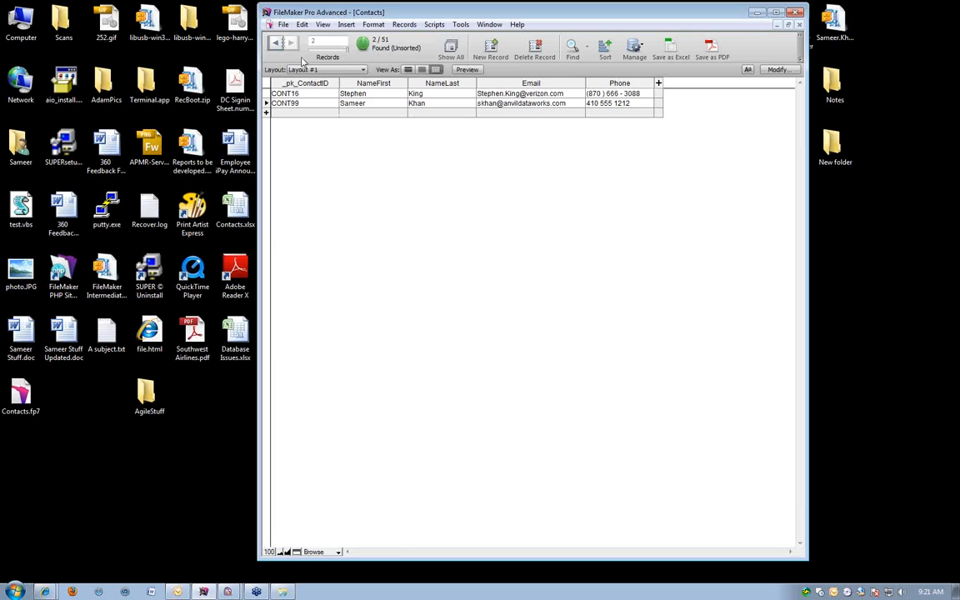
pyautogui.hotkey('ctrl', '1')
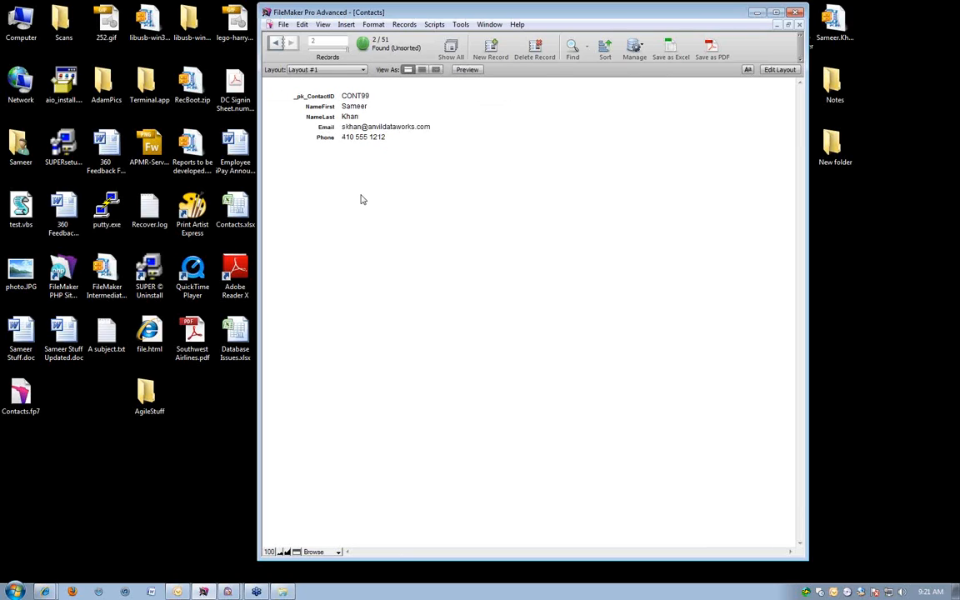
pyautogui.hotkey('ctrl', 'f')
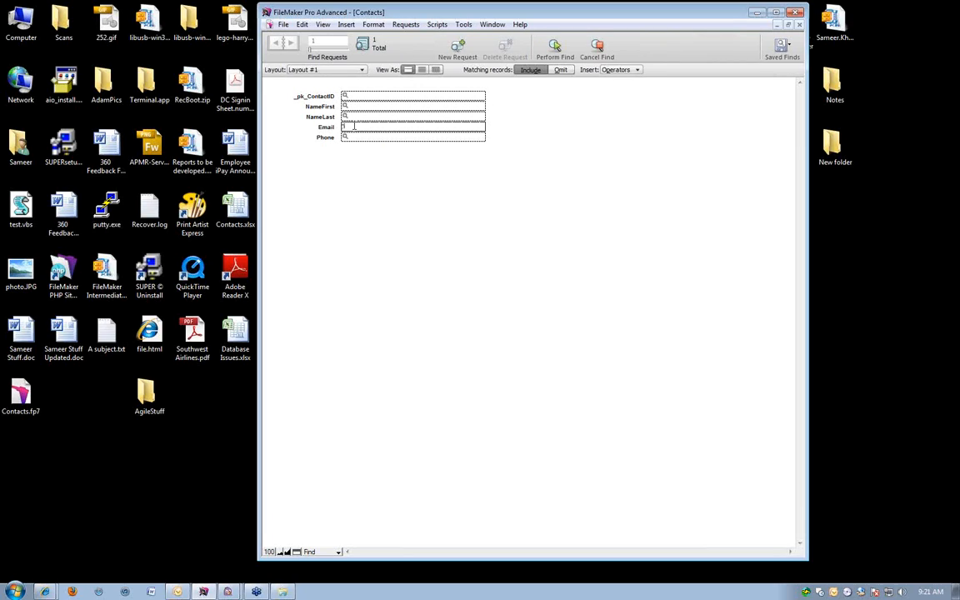
pyautogui.click(353, 126)
pyautogui.write('@hotmail.com')
pyautogui.press('Return')
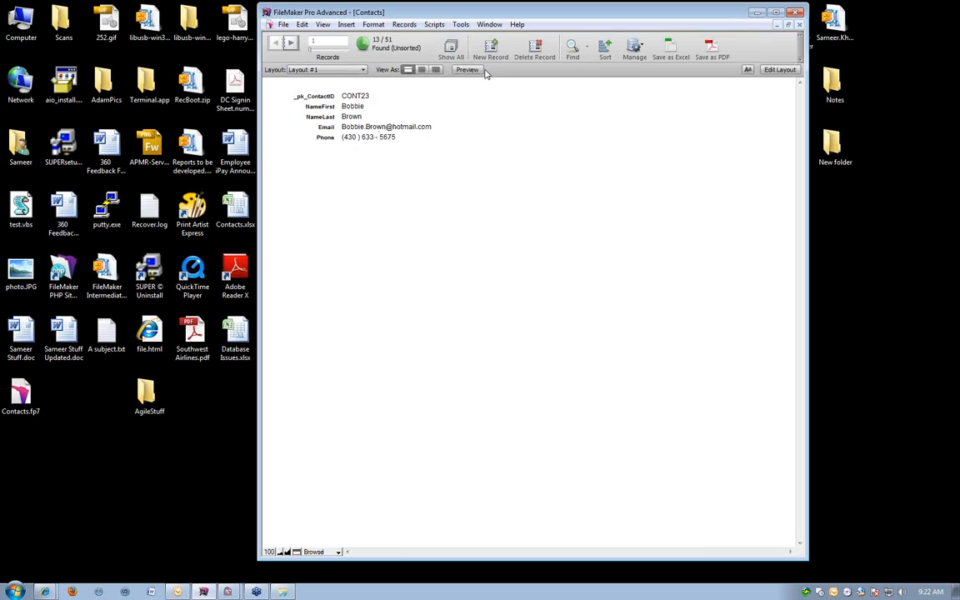
# Show the found hotmail contacts as a table, sort them by NameLast in ascending order and return to Form View.
pyautogui.click(436, 70)
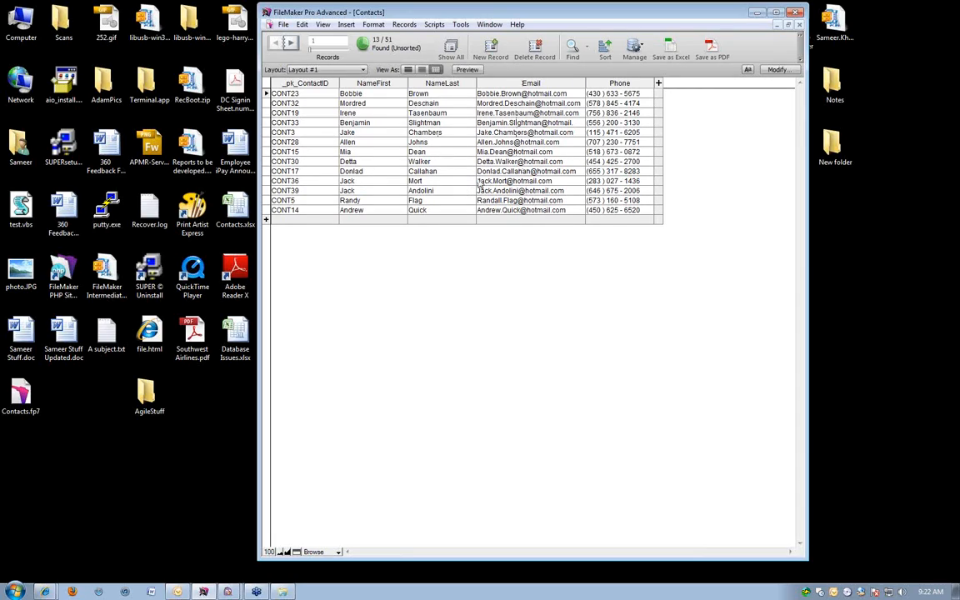
pyautogui.click(423, 81)
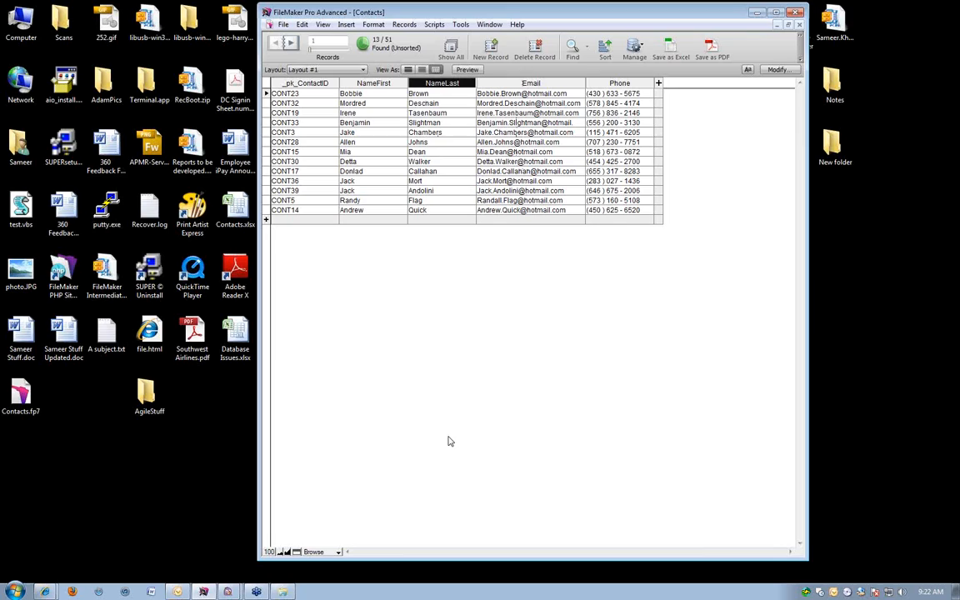
pyautogui.click(450, 313)
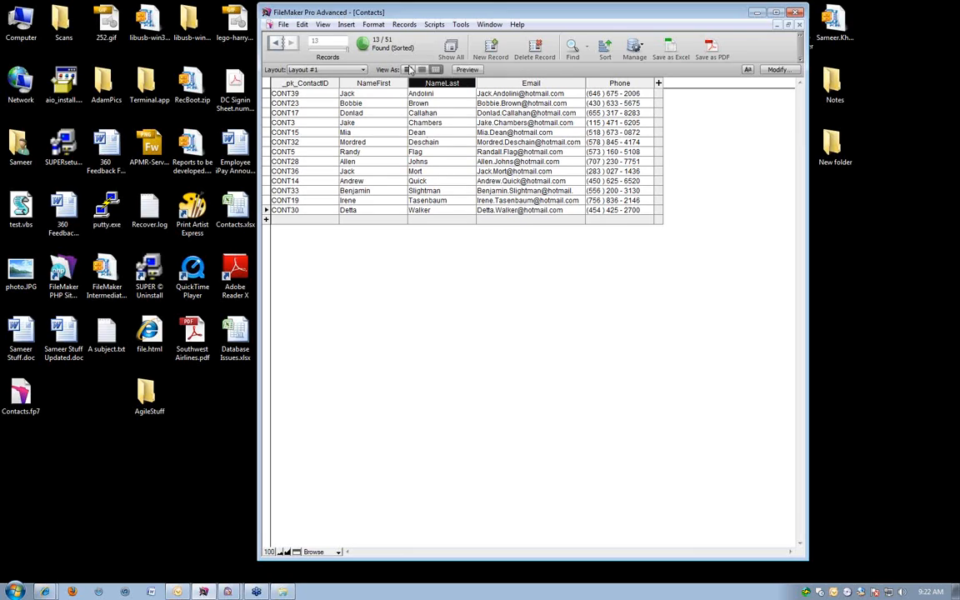
pyautogui.click(408, 70)
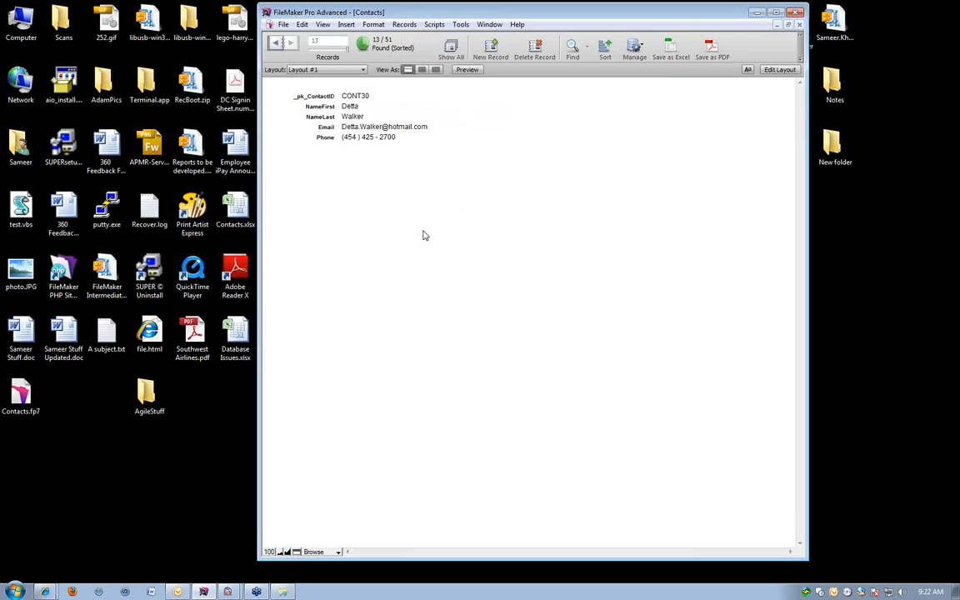
# Switch from Find mode to Preview mode, return to Browse mode and view the available print commands.
pyautogui.hotkey('ctrl', 'f')
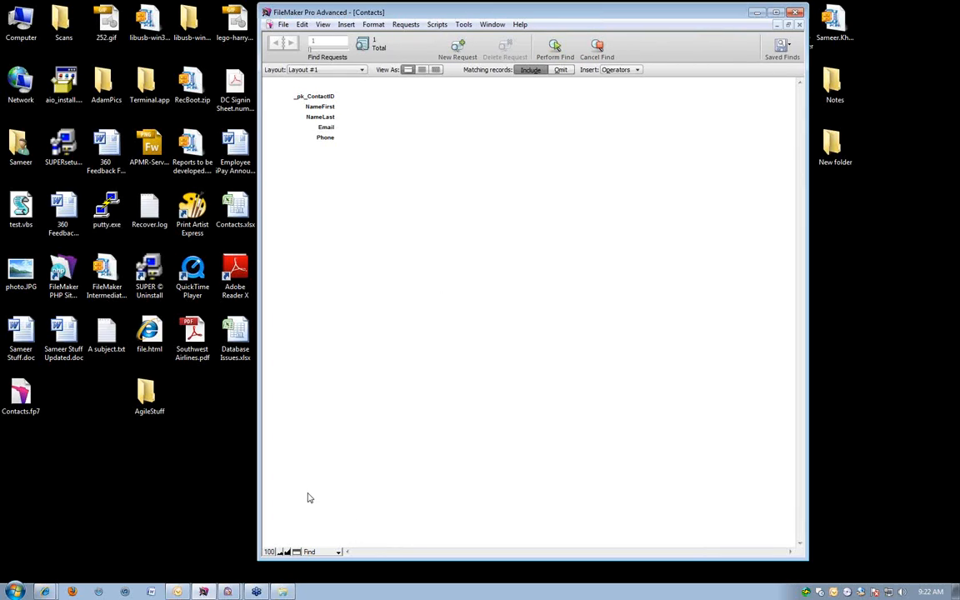
pyautogui.click(314, 552)
pyautogui.click(318, 540)
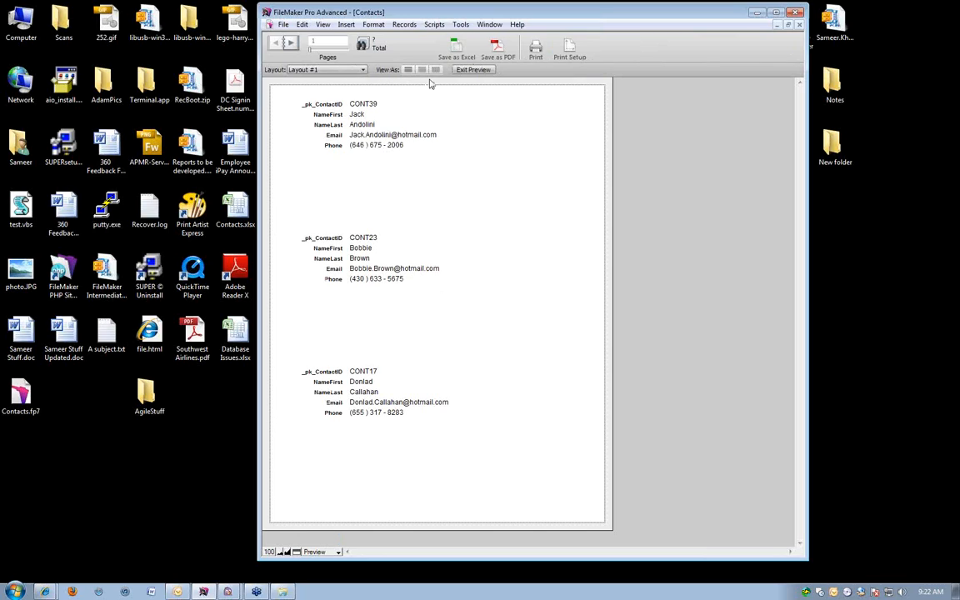
pyautogui.click(473, 70)
pyautogui.hotkey('ctrl', 'b')
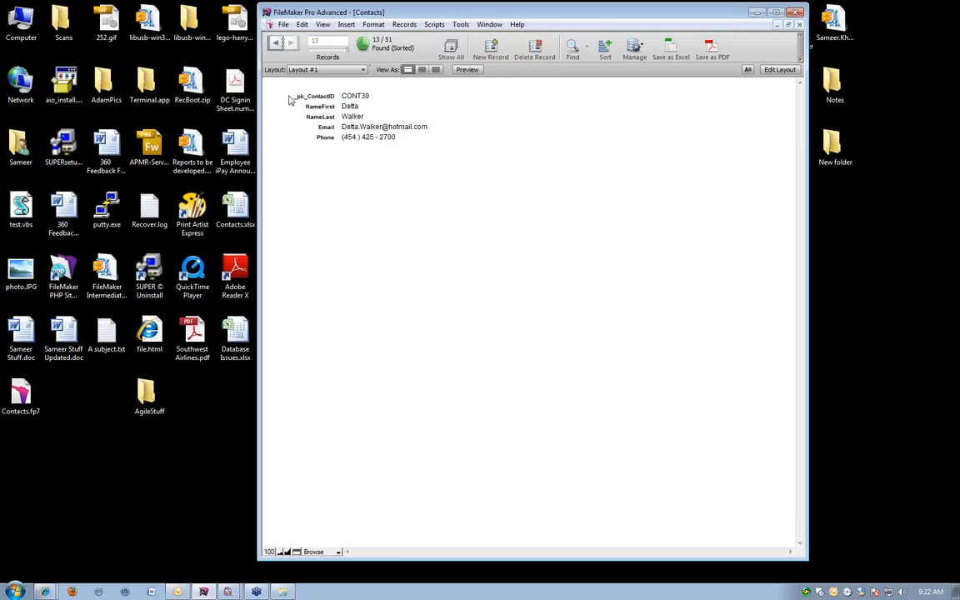
pyautogui.click(285, 25)
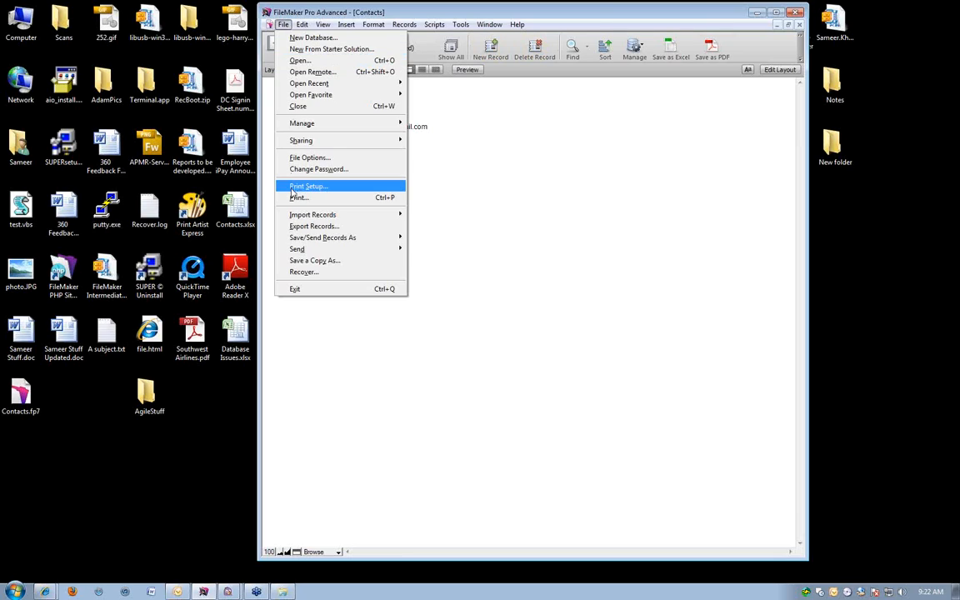
pyautogui.click(665, 211)
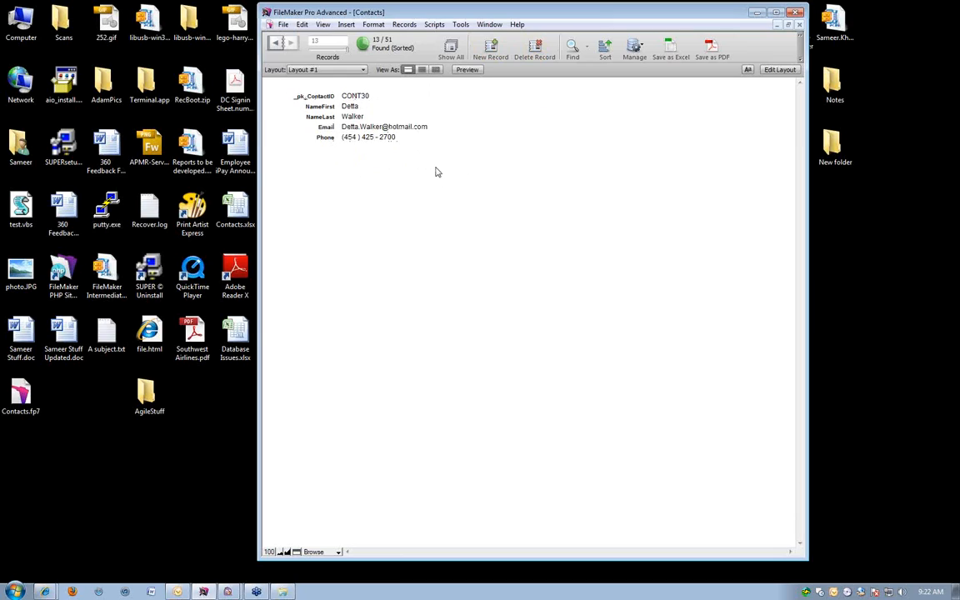
# Preview the found records for printing, page through to the last page and back to the first, and exit the preview.
pyautogui.click(467, 69)
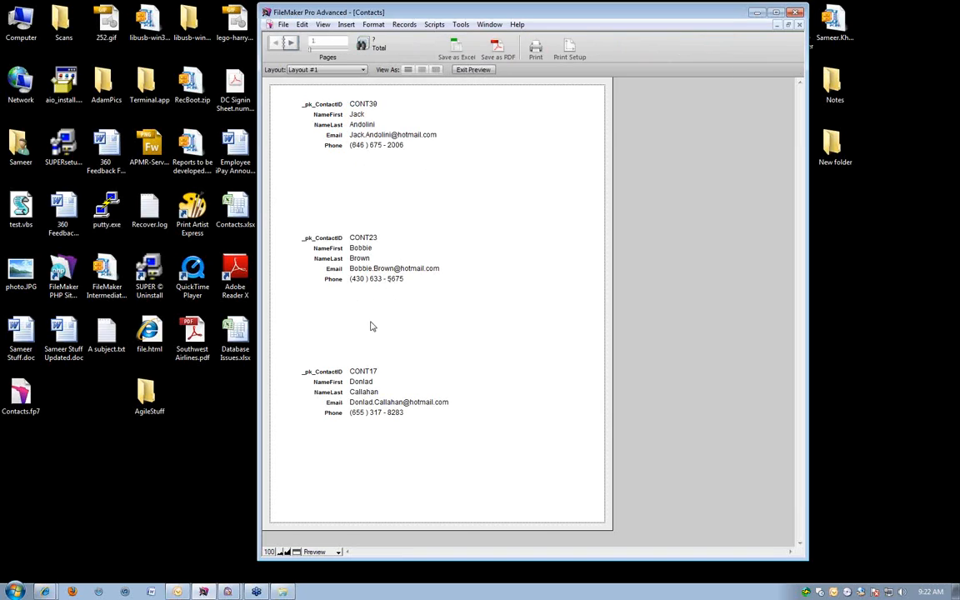
pyautogui.click(294, 43)
pyautogui.click(294, 42)
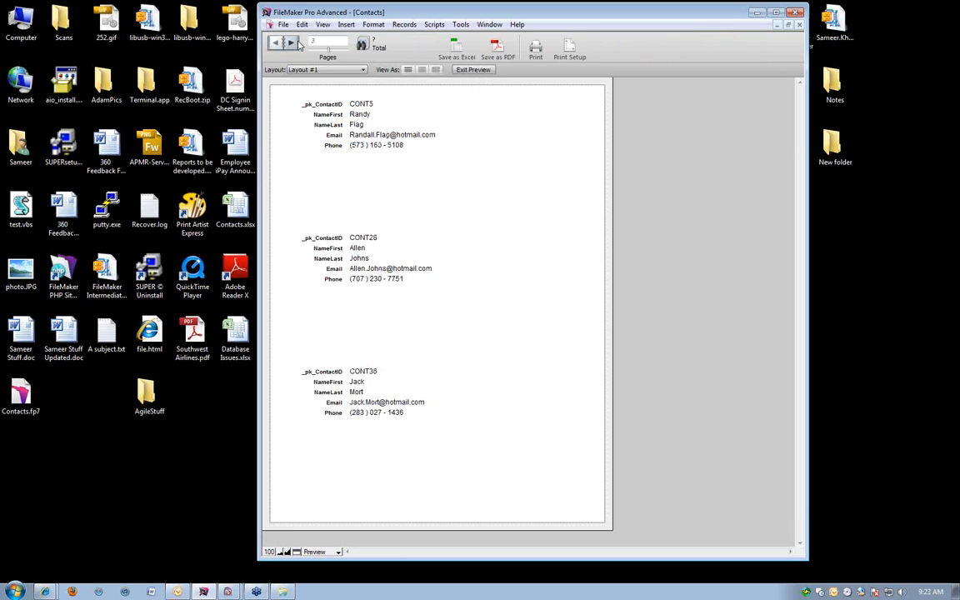
pyautogui.click(296, 43)
pyautogui.click(296, 43)
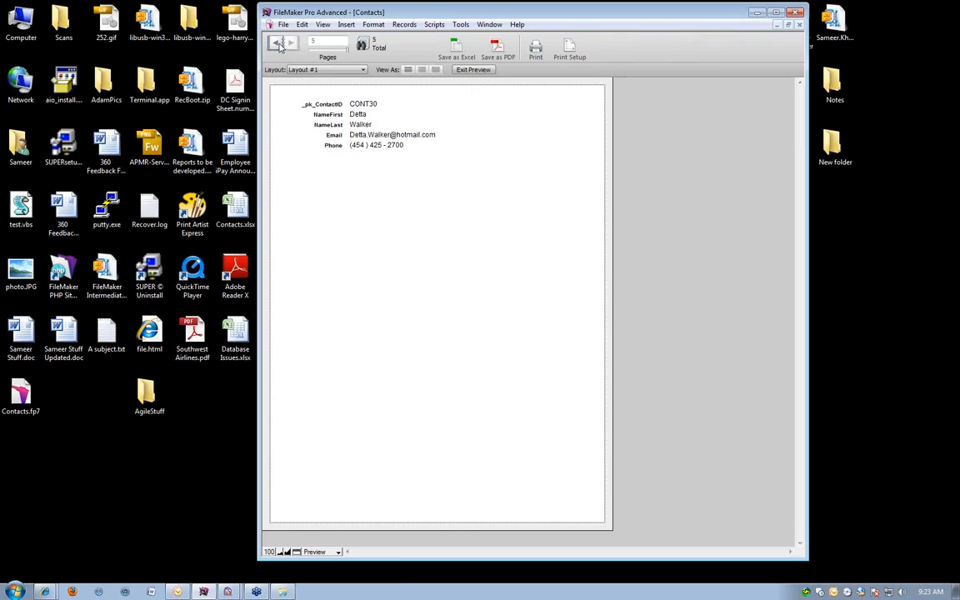
pyautogui.click(280, 44)
pyautogui.click(280, 44)
pyautogui.click(279, 45)
pyautogui.click(280, 44)
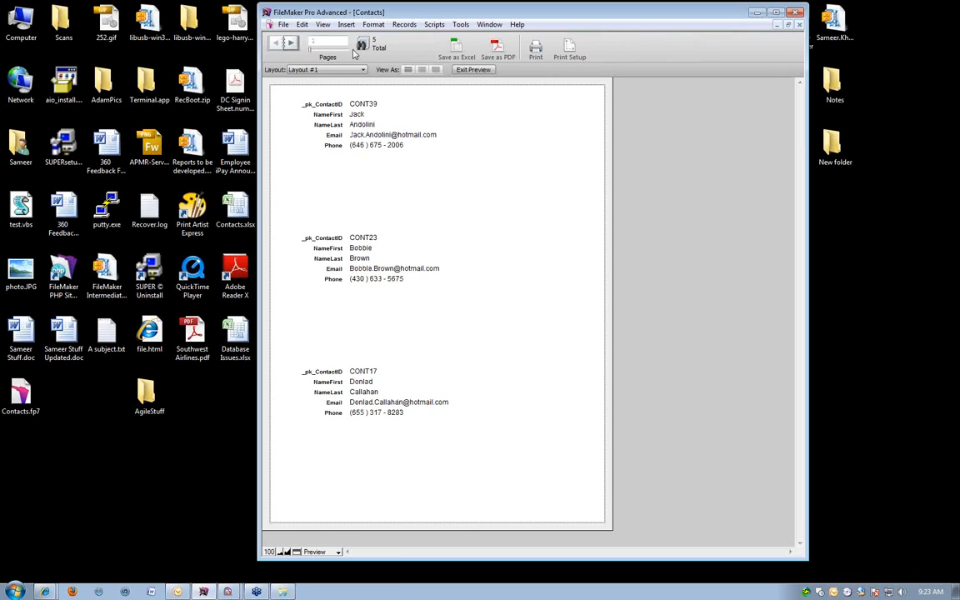
pyautogui.click(468, 69)
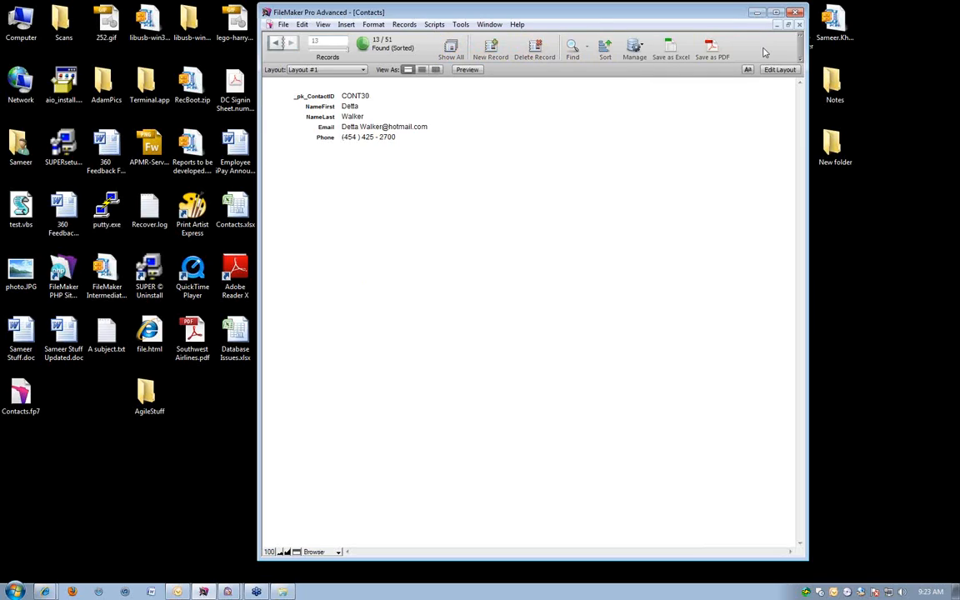
# Enter Find mode and cancel it, view the records in Preview mode and return to Browse mode.
pyautogui.hotkey('ctrl', 'f')
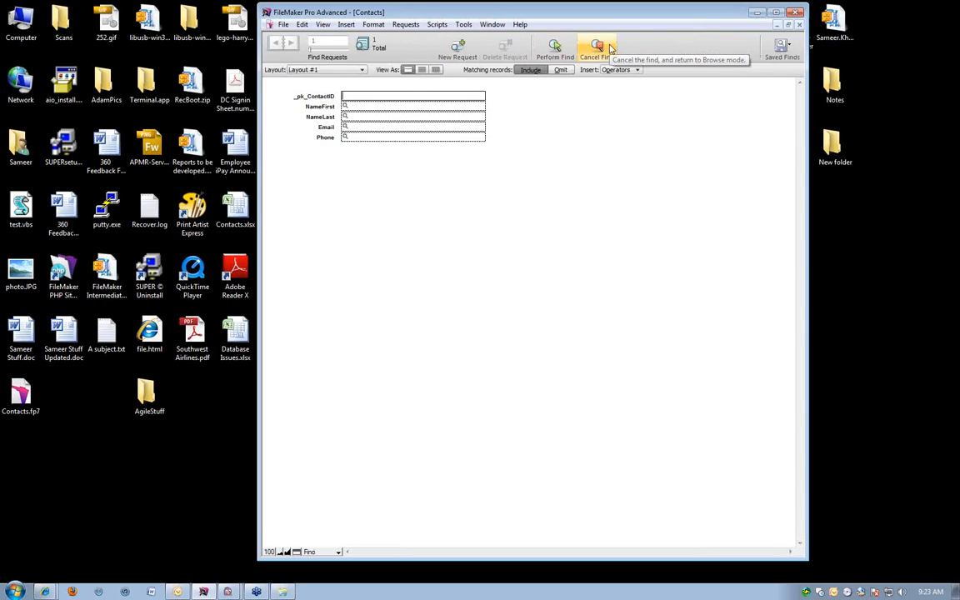
pyautogui.click(609, 48)
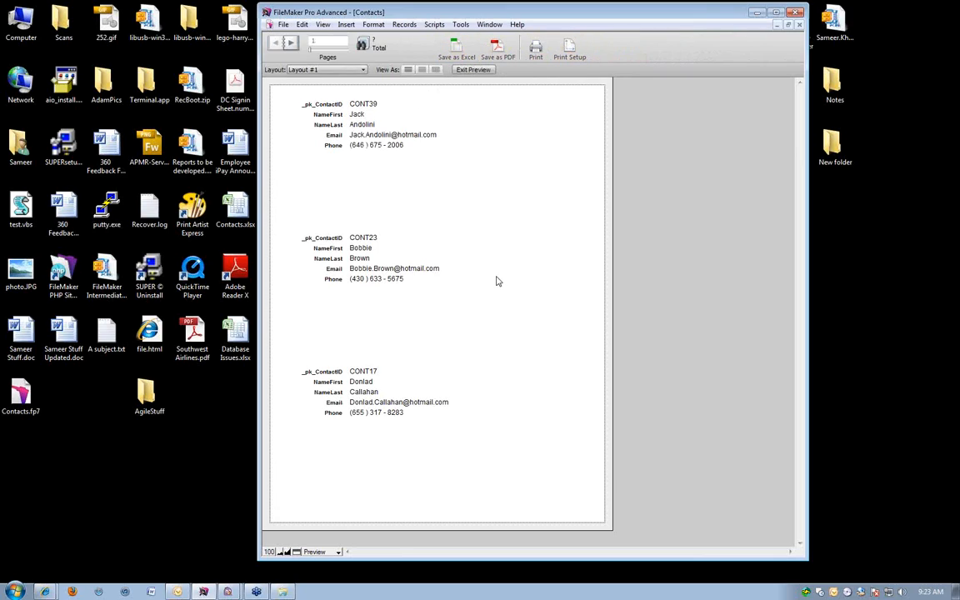
pyautogui.hotkey('ctrl', 'b')
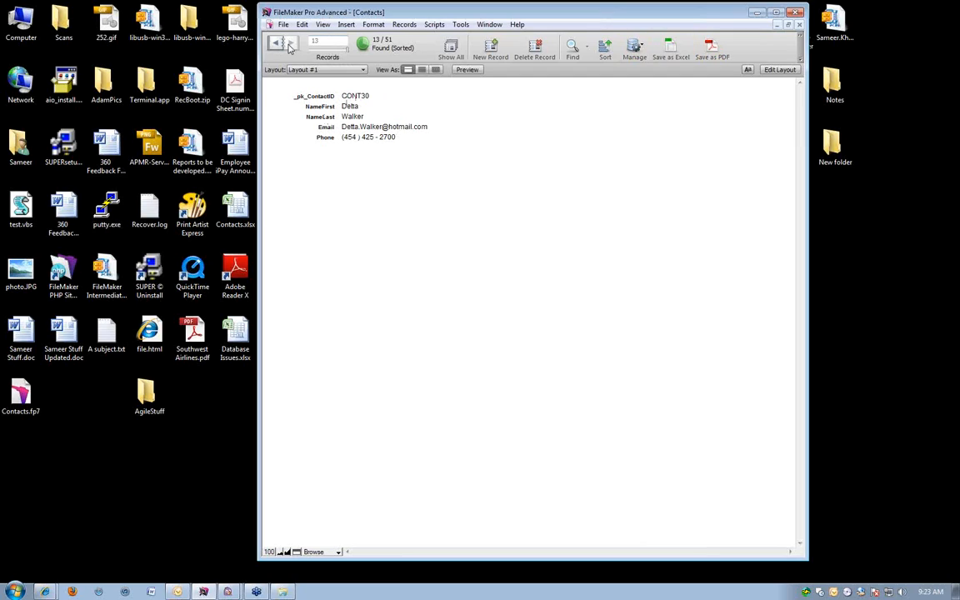
# Perform a find with two requests, one on NameLast and a second with NameFirst set to sa.
pyautogui.hotkey('ctrl', 'f')
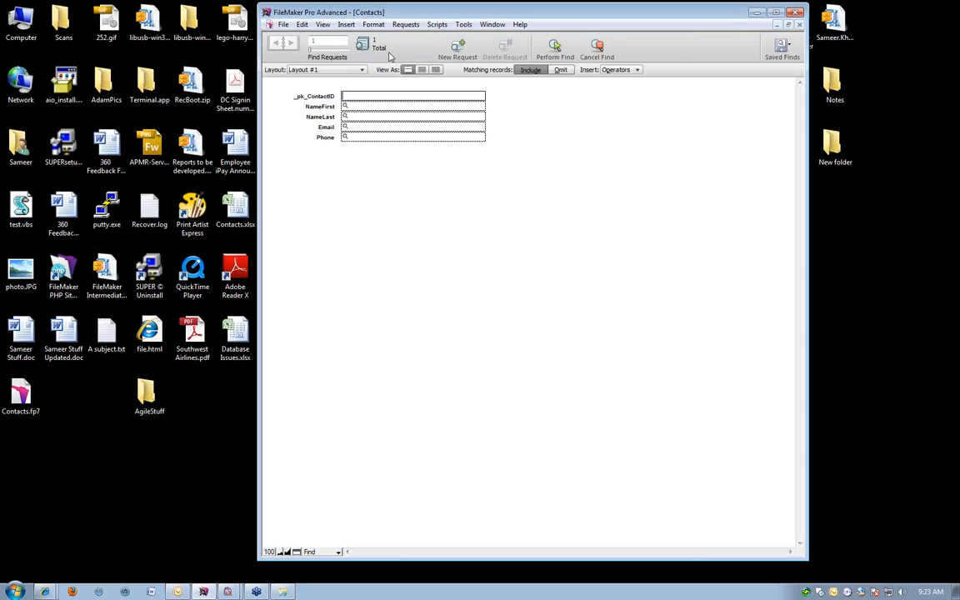
pyautogui.click(357, 106)
pyautogui.press('Tab')
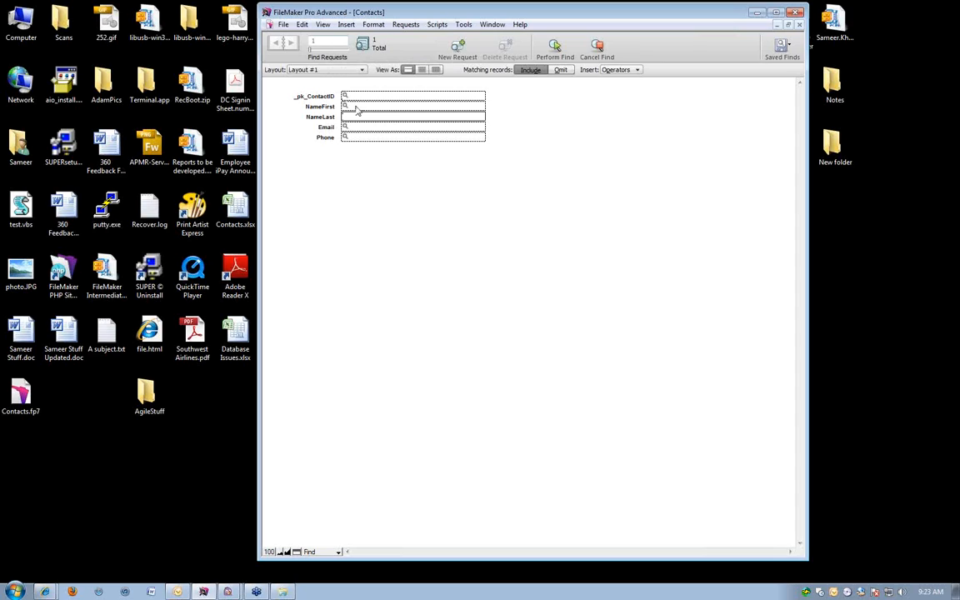
pyautogui.click(458, 48)
pyautogui.click(350, 107)
pyautogui.write('sa')
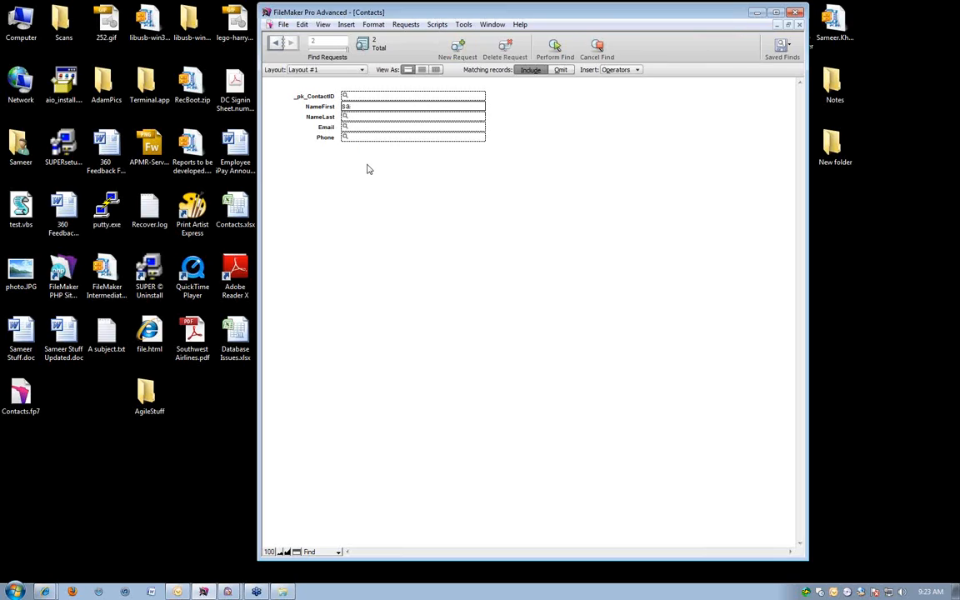
pyautogui.click(555, 46)
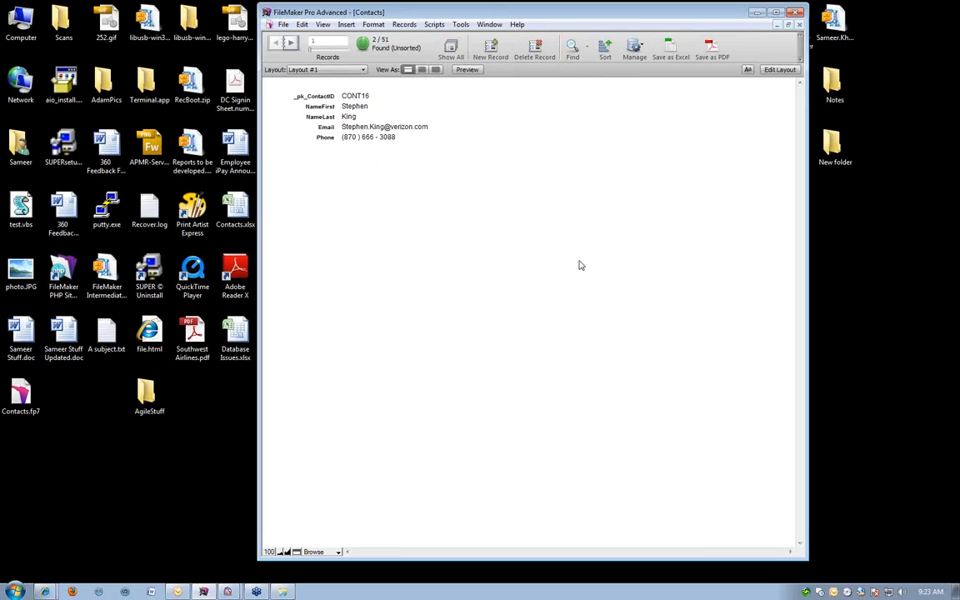
# Step through the found records, reopen the last find to review its requests, and perform it again.
pyautogui.hotkey('ctrl', 'Down')
pyautogui.hotkey('ctrl', 'Up')
pyautogui.hotkey('ctrl', 'r')
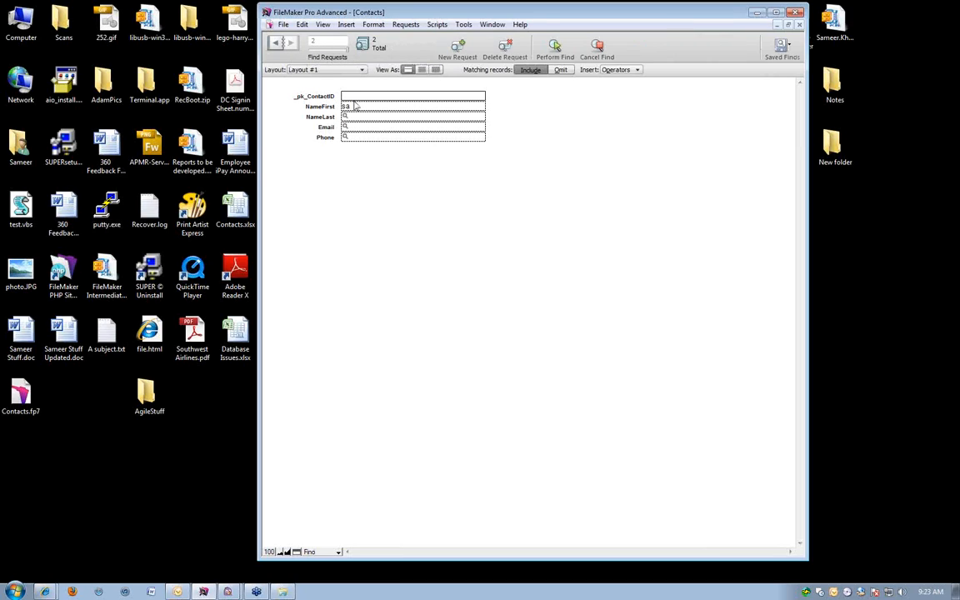
pyautogui.click(276, 42)
pyautogui.click(349, 116)
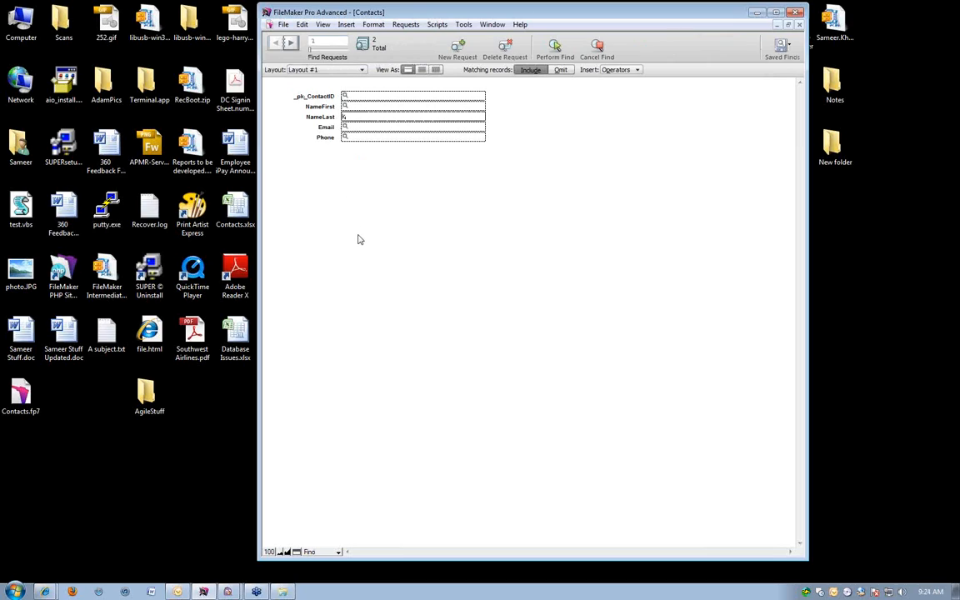
pyautogui.press('Return')
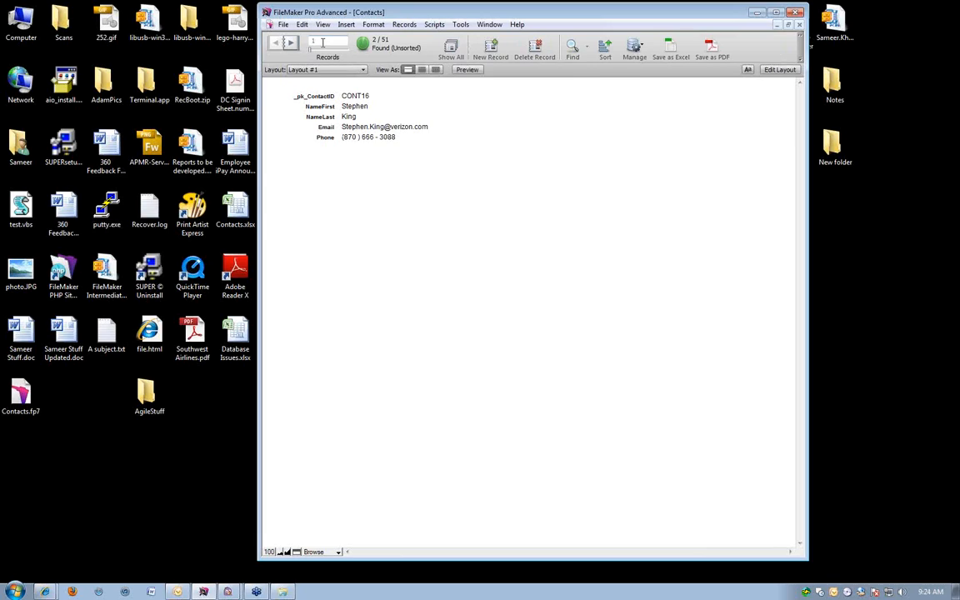
# Switch the database from Browse mode through Find and Preview modes into Layout mode.
pyautogui.hotkey('ctrl', 'f')
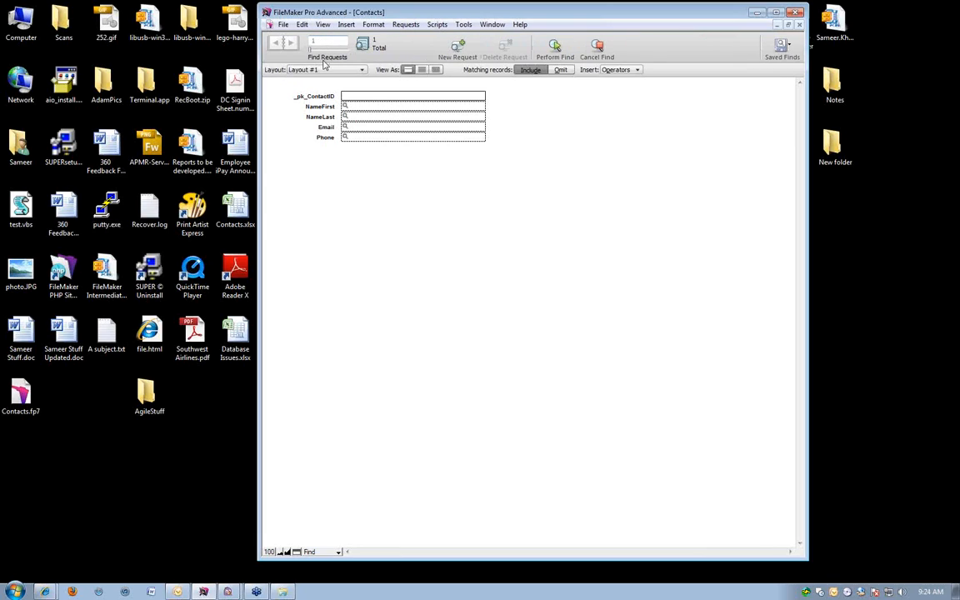
pyautogui.hotkey('ctrl', 'u')
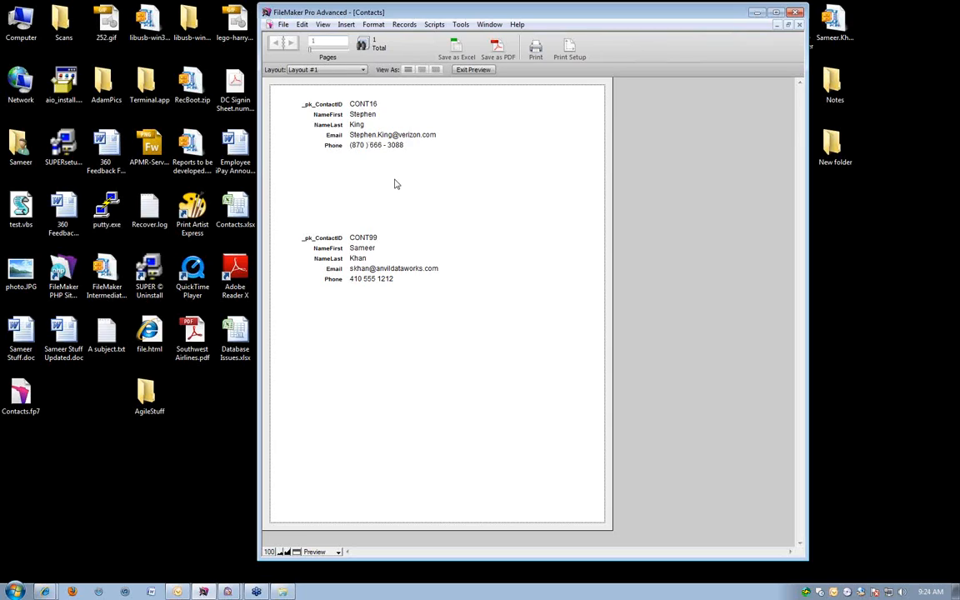
pyautogui.hotkey('ctrl', 'l')
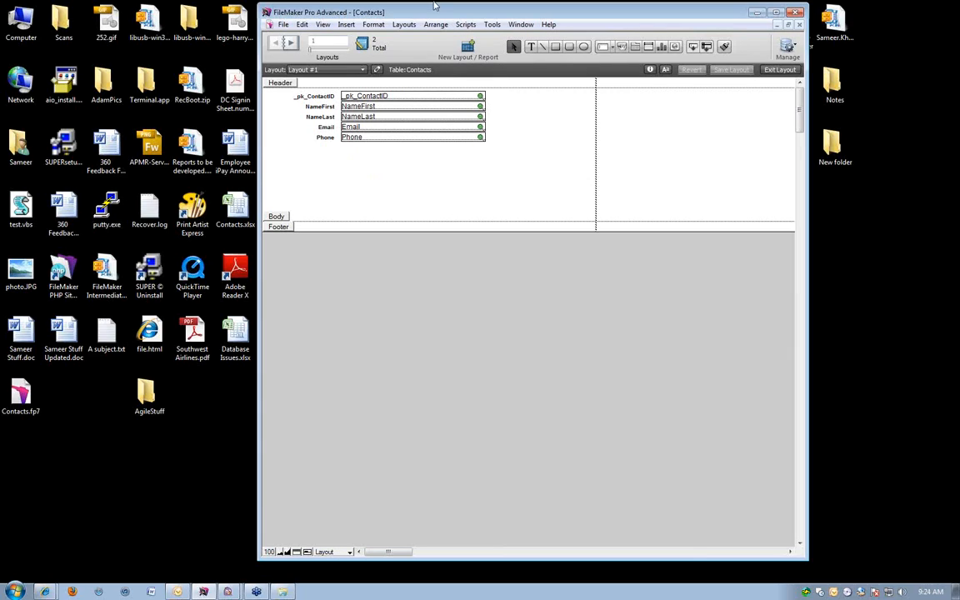
# Move the Contacts database window slightly and widen it.
pyautogui.moveTo(437, 13); pyautogui.dragTo(408, 14)
pyautogui.moveTo(780, 173); pyautogui.dragTo(823, 173)
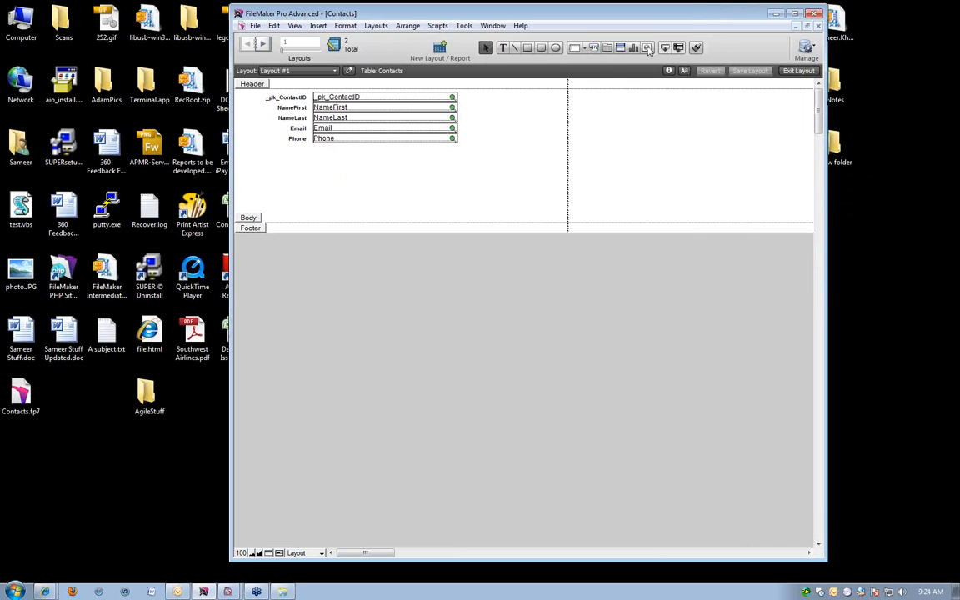
# Look over the drawing and object tools available for editing the layout, and step between the file's layouts.
pyautogui.click(503, 47)
pyautogui.click(514, 50)
pyautogui.click(530, 50)
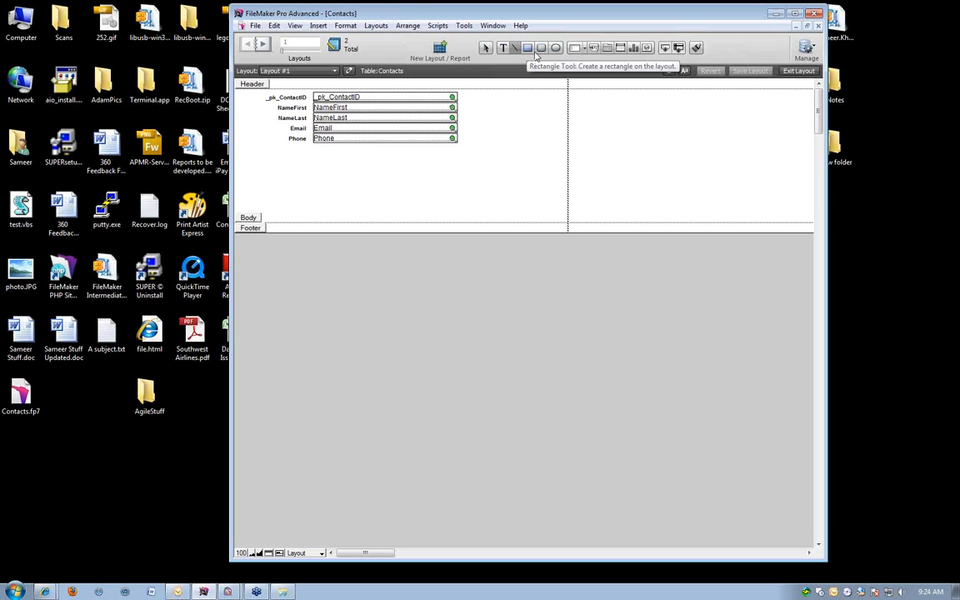
pyautogui.click(555, 49)
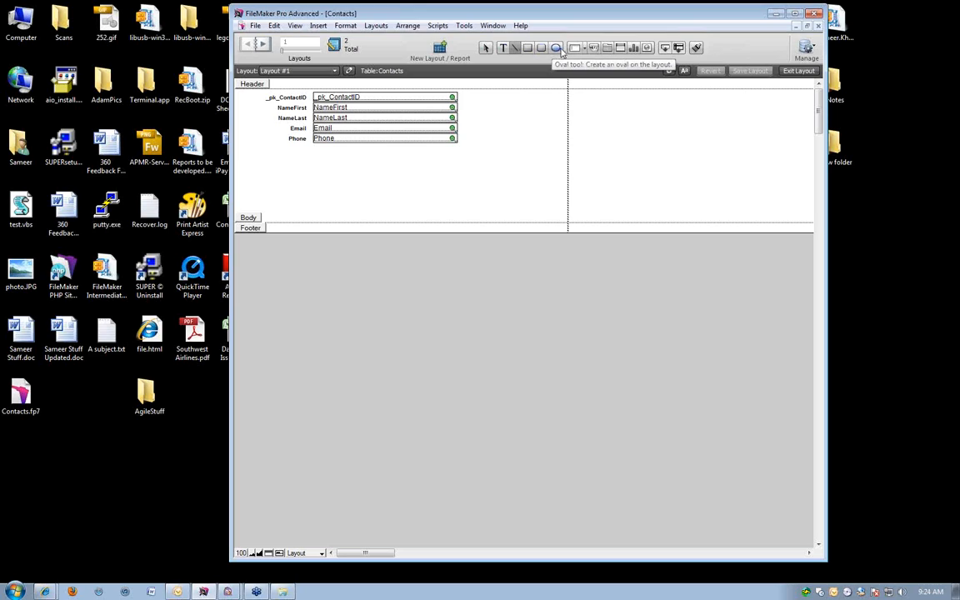
pyautogui.click(646, 48)
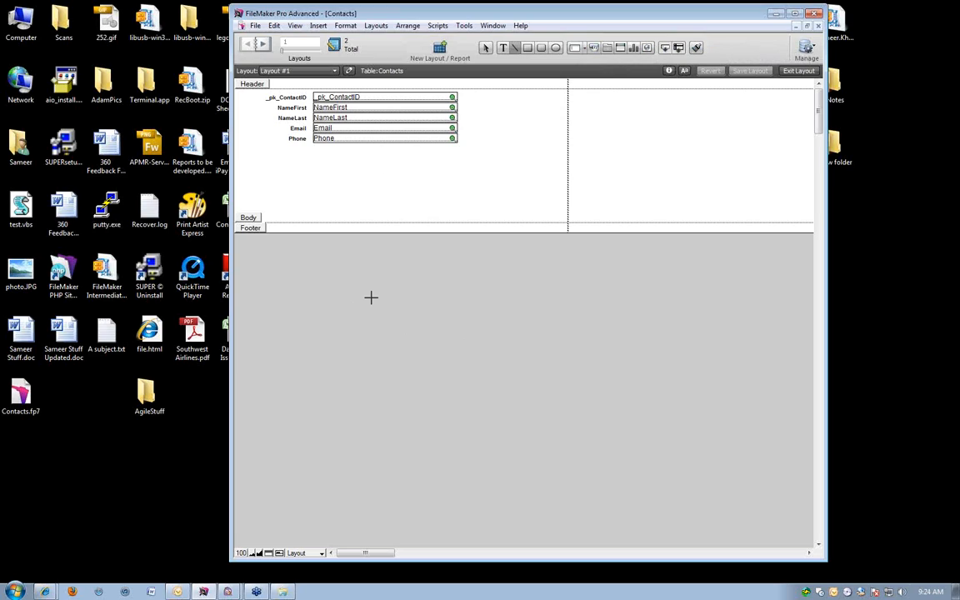
pyautogui.press('Escape')
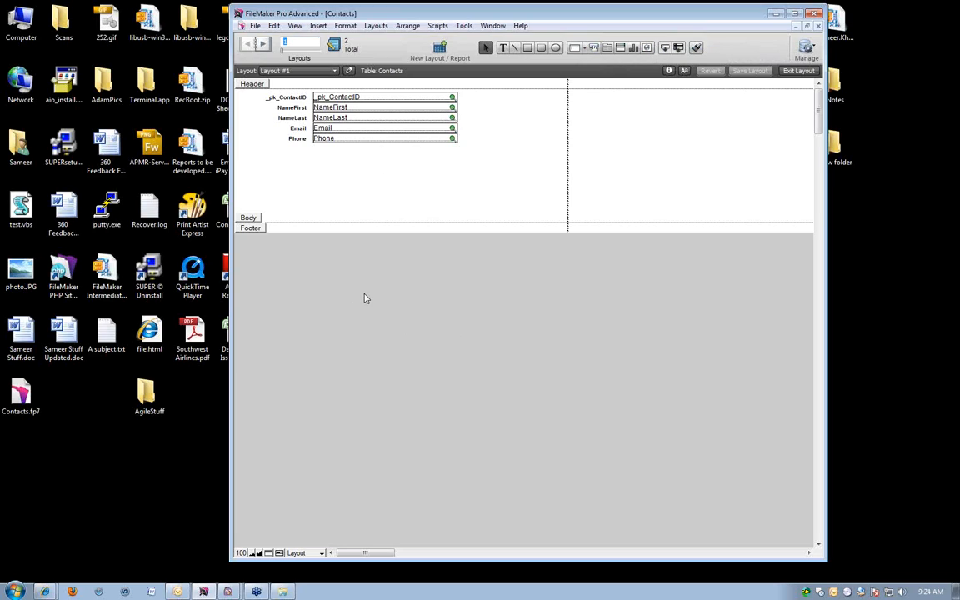
pyautogui.click(260, 44)
pyautogui.click(250, 46)
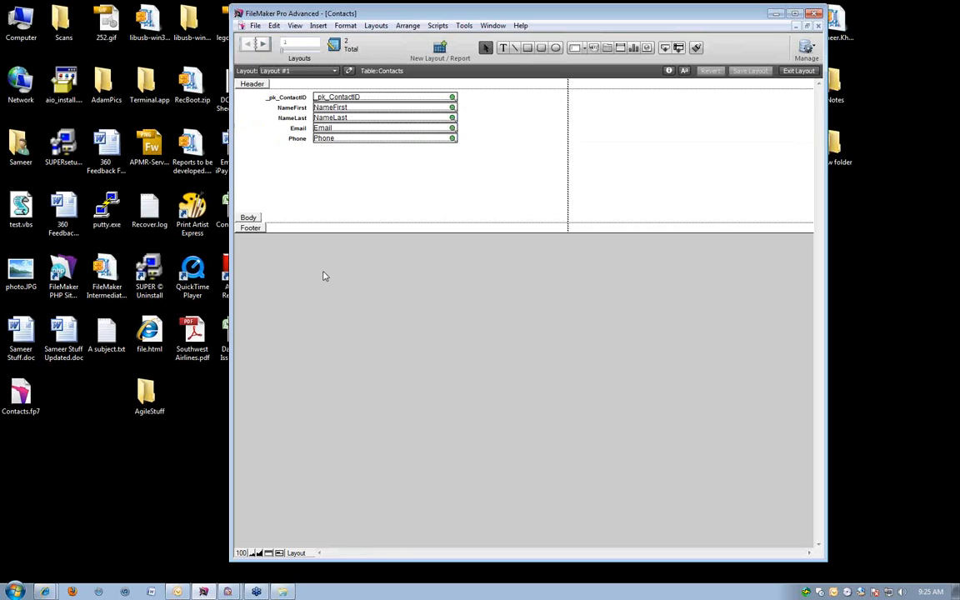
pyautogui.hotkey('ctrl', 'b')
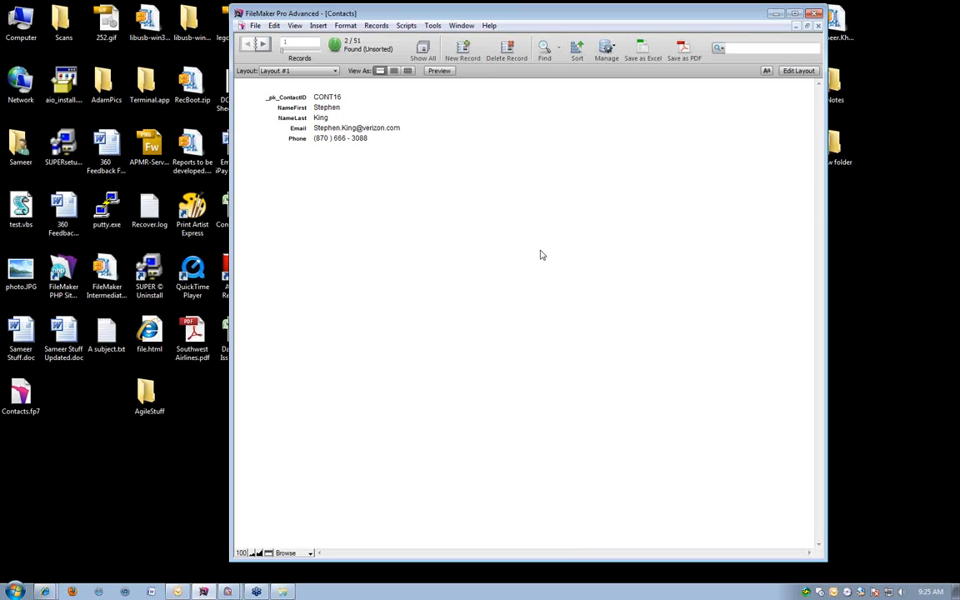
pyautogui.hotkey('ctrl', 'f')
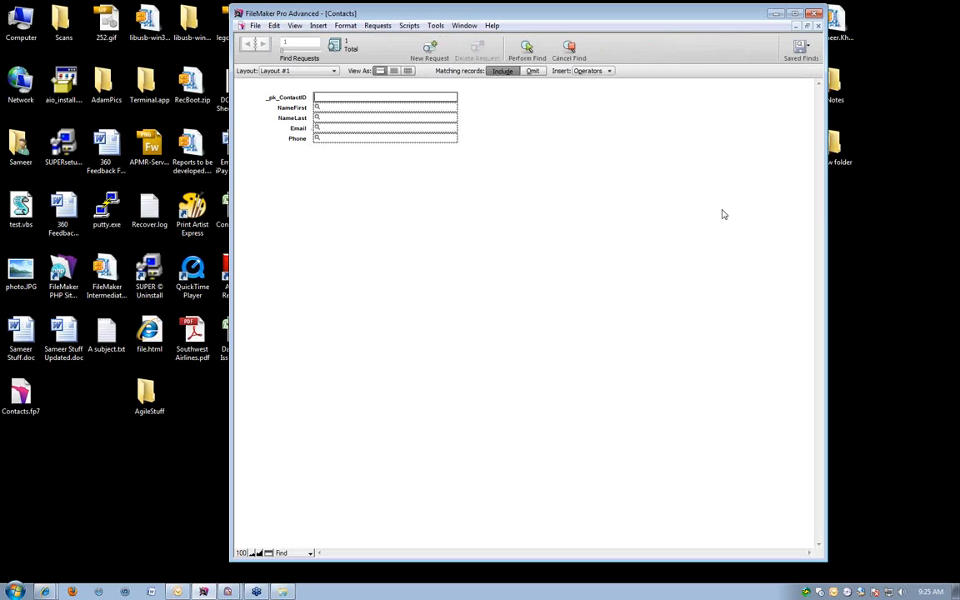
pyautogui.click(339, 120)
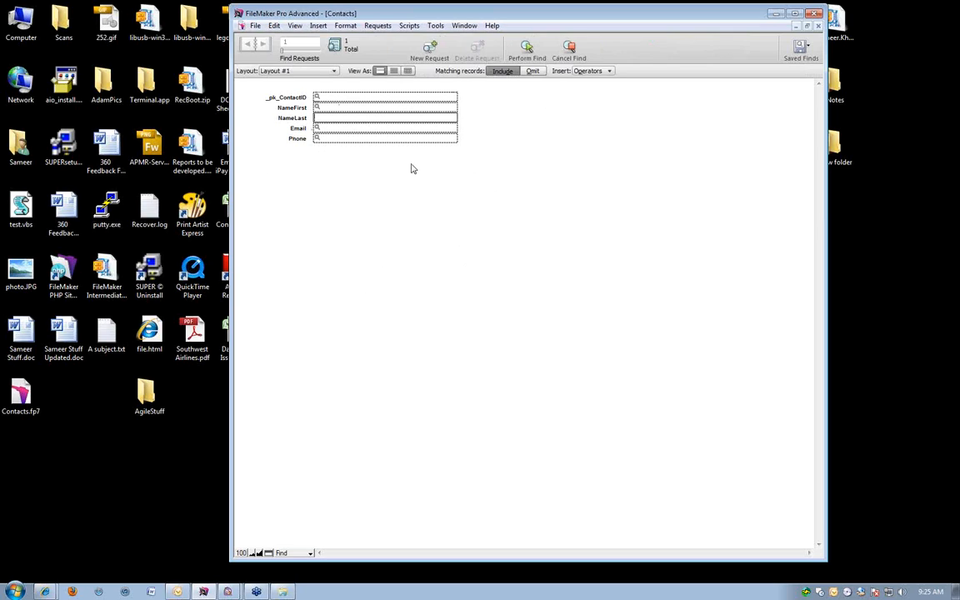
pyautogui.click(319, 128)
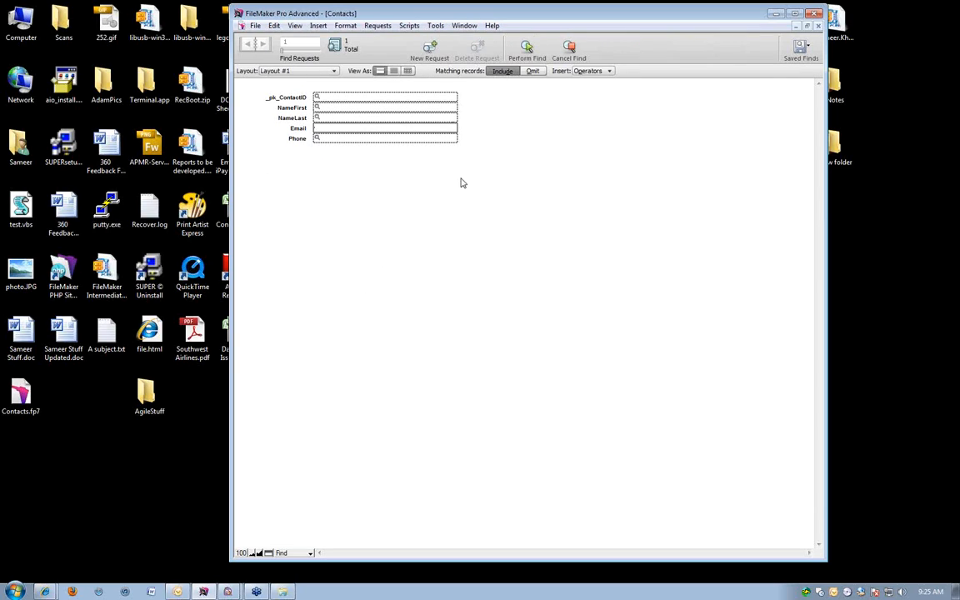
pyautogui.write('@gmail.com')
pyautogui.press('Return')
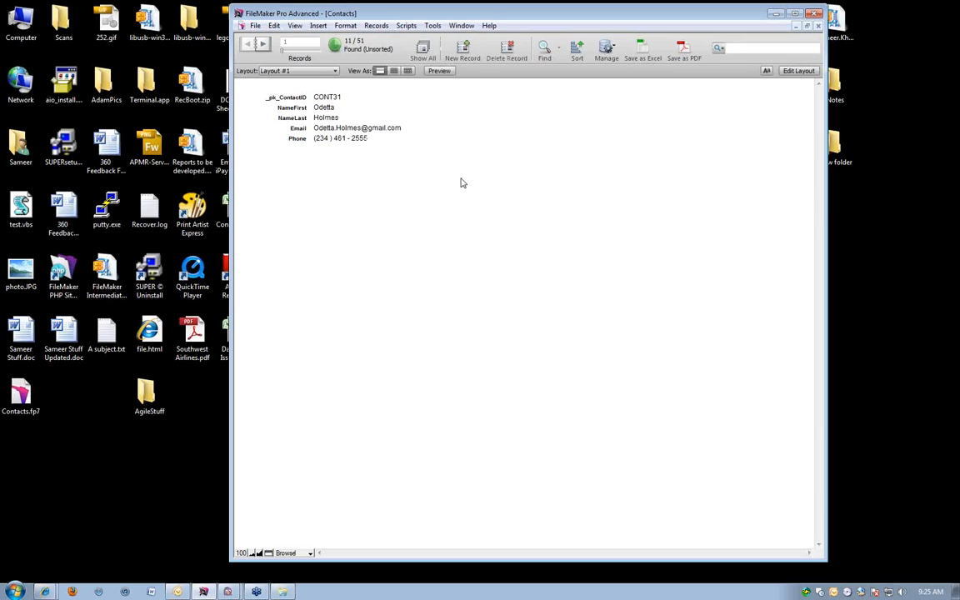
# Show the found records in Table View sorted by NameLast and preview the printed page.
pyautogui.click(408, 71)
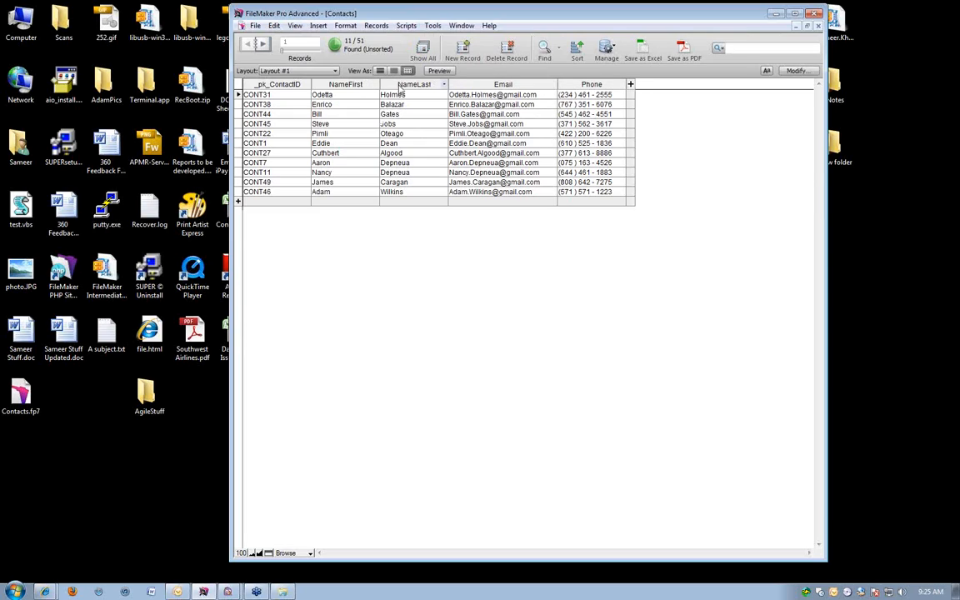
pyautogui.click(402, 84)
pyautogui.click(449, 70)
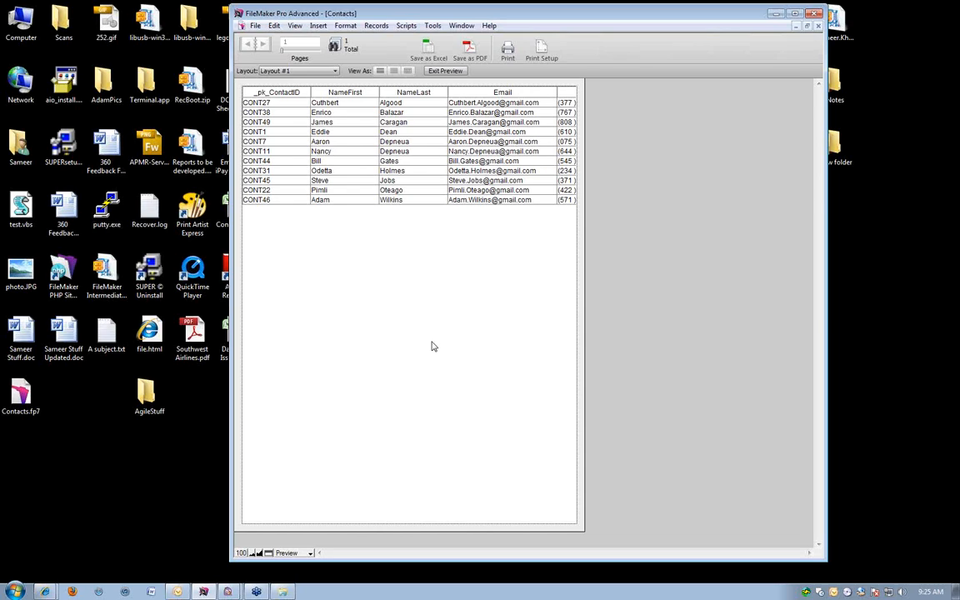
# Return to Form View in Browse mode and cycle through Find and Preview modes into Layout mode.
pyautogui.hotkey('ctrl', 'b')
pyautogui.click(379, 71)
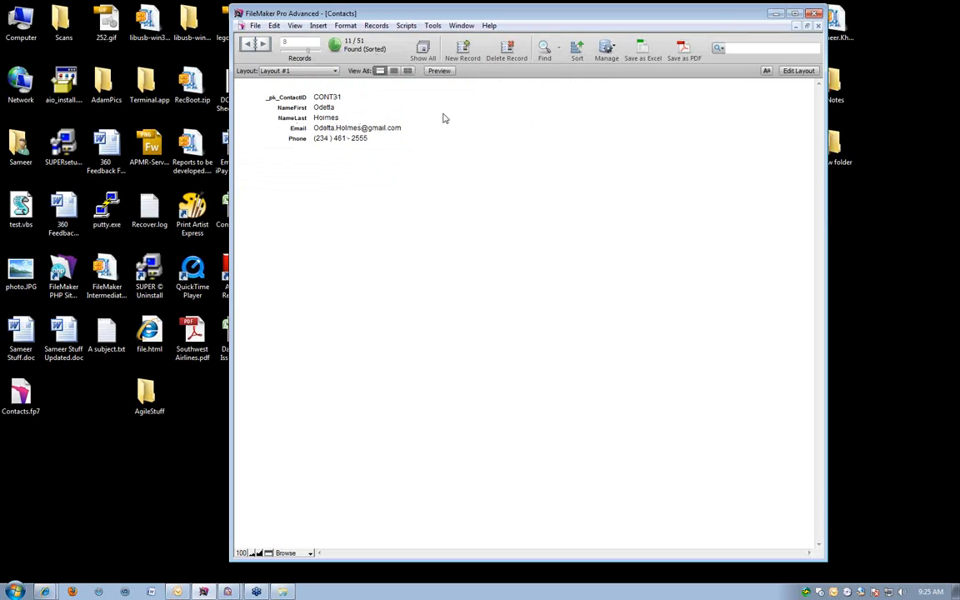
pyautogui.hotkey('ctrl', 'f')
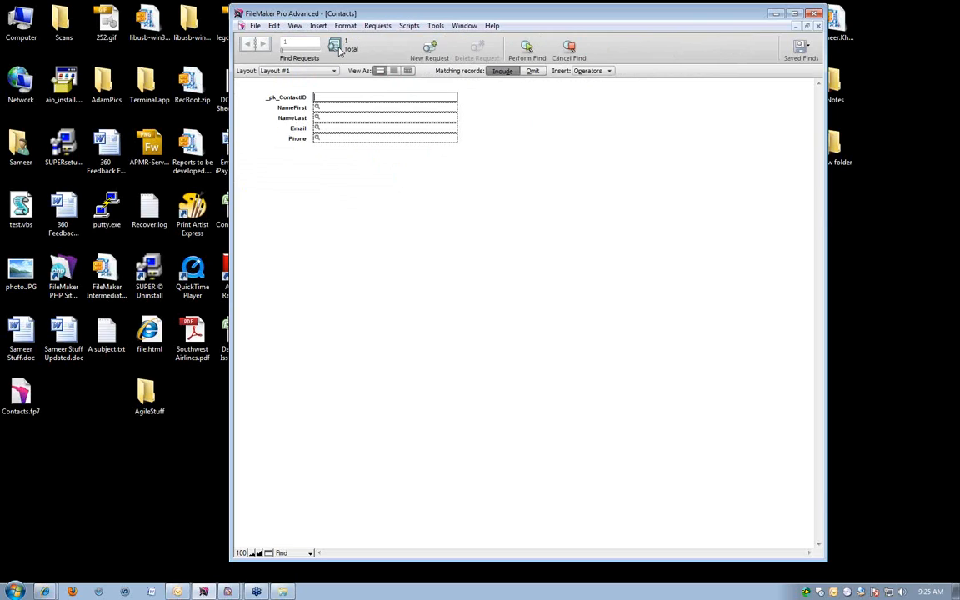
pyautogui.hotkey('ctrl', 'b')
pyautogui.hotkey('ctrl', 'u')
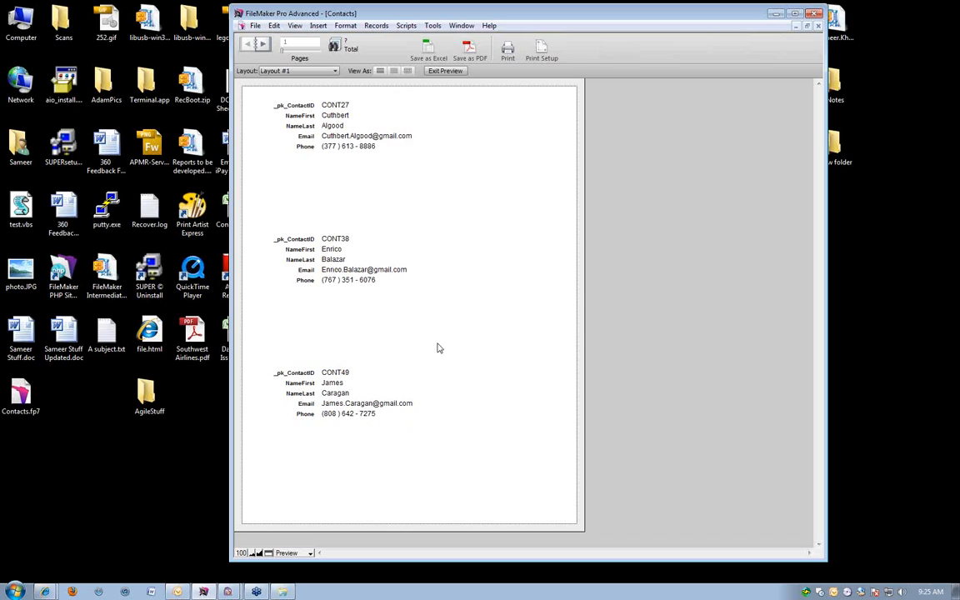
pyautogui.hotkey('ctrl', 'l')
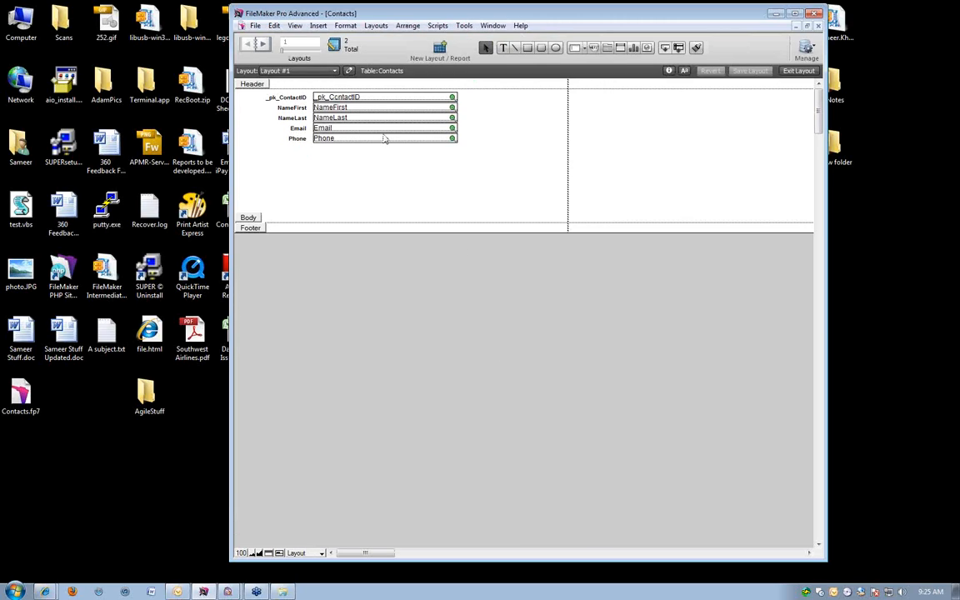
# Draw a rounded rectangle around the contact fields and nudge it down slightly so it clears the Header part.
pyautogui.click(541, 49)
pyautogui.moveTo(530, 178); pyautogui.dragTo(250, 84)
pyautogui.press('Down')
pyautogui.press('Down')
pyautogui.press('Down')
pyautogui.press('Down')
pyautogui.press('Down')
pyautogui.press('Down')
pyautogui.press('Down')
pyautogui.press('Down')
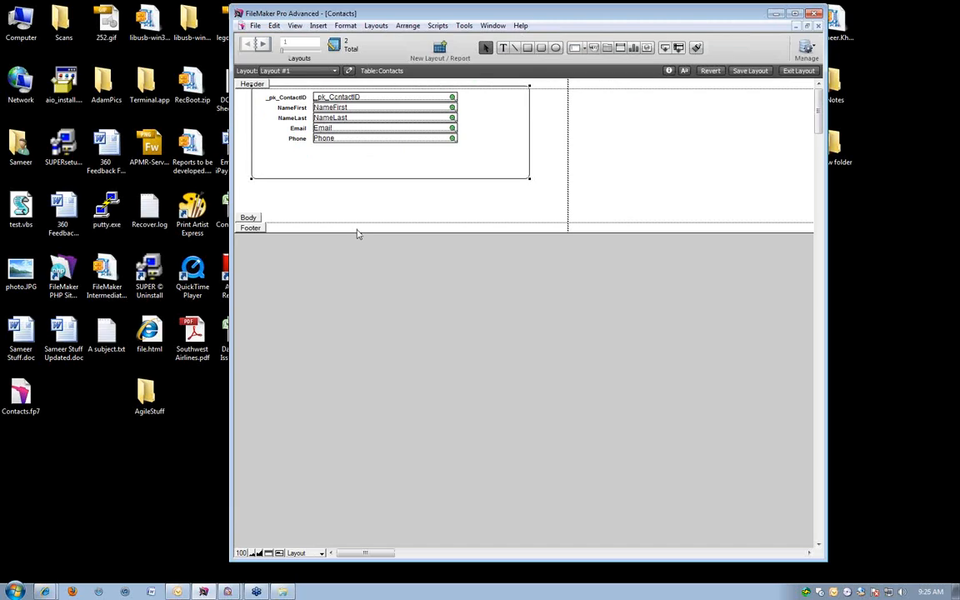
# Shift all field labels and fields together down and right so they sit inside the rounded rectangle.
pyautogui.moveTo(587, 158); pyautogui.dragTo(234, 85)
pyautogui.press('Down')
pyautogui.press('Down')
pyautogui.press('Down')
pyautogui.press('Down')
pyautogui.press('Down')
pyautogui.press('Down')
pyautogui.press('Down')
pyautogui.press('Down')
pyautogui.press('Down')
pyautogui.press('Down')
pyautogui.press('Down')
pyautogui.press('Down')
pyautogui.press('Down')
pyautogui.press('Down')
pyautogui.press('Down')
pyautogui.press('Down')
pyautogui.press('Down')
pyautogui.press('Down')
pyautogui.press('Down')
pyautogui.press('Down')
pyautogui.press('Down')
pyautogui.press('Down')
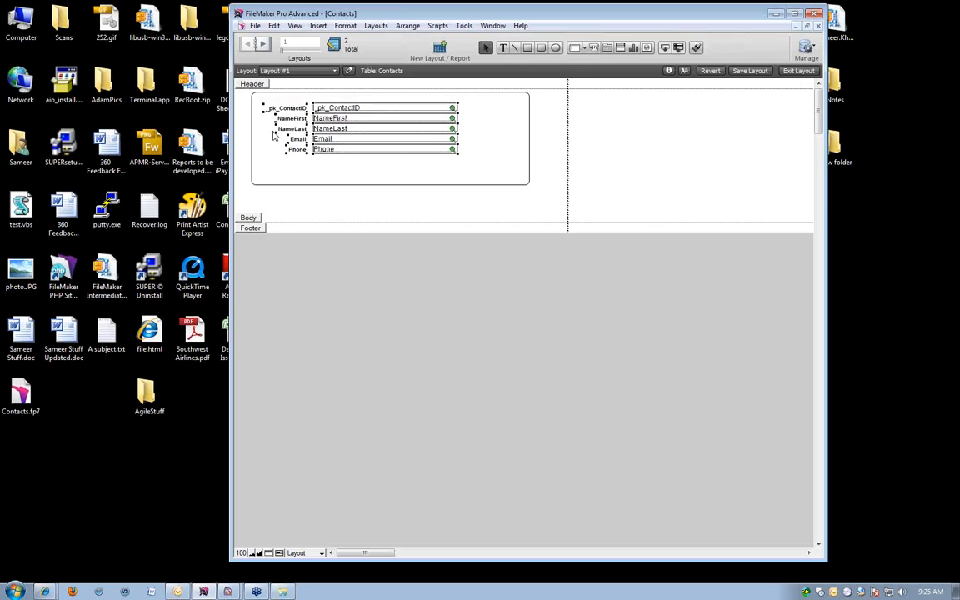
pyautogui.press('Right')
pyautogui.press('Right')
pyautogui.press('Right')
pyautogui.press('Right')
pyautogui.press('Right')
pyautogui.press('Right')
pyautogui.press('Right')
pyautogui.press('Right')
pyautogui.press('Right')
pyautogui.press('Right')
pyautogui.press('Right')
pyautogui.press('Right')
pyautogui.press('Right')
pyautogui.press('Right')
pyautogui.press('Right')
pyautogui.press('Right')
pyautogui.press('Right')
pyautogui.press('Right')
pyautogui.press('Right')
pyautogui.press('Right')
pyautogui.press('Right')
pyautogui.press('Right')
pyautogui.press('Right')
pyautogui.press('Right')
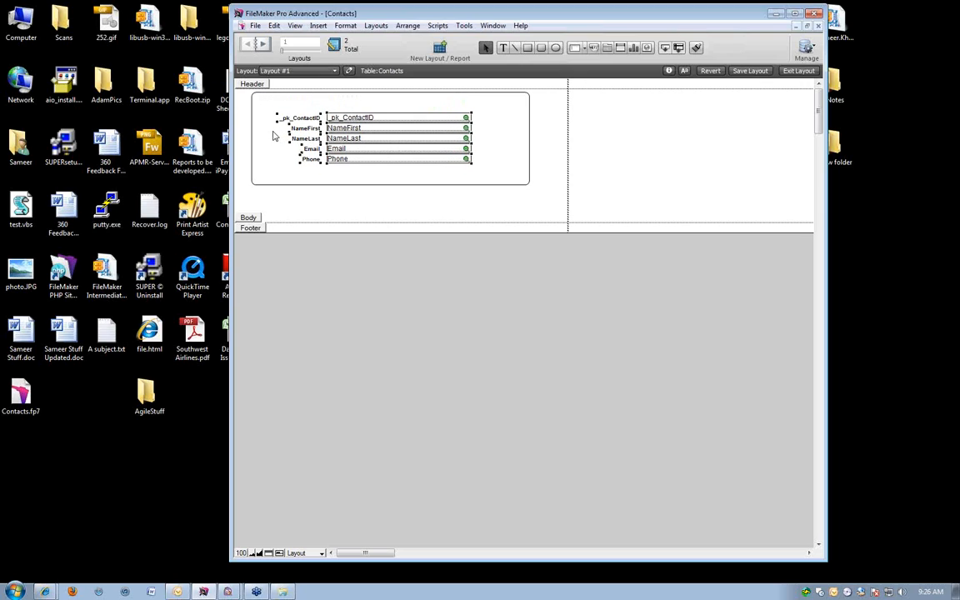
pyautogui.click(603, 174)
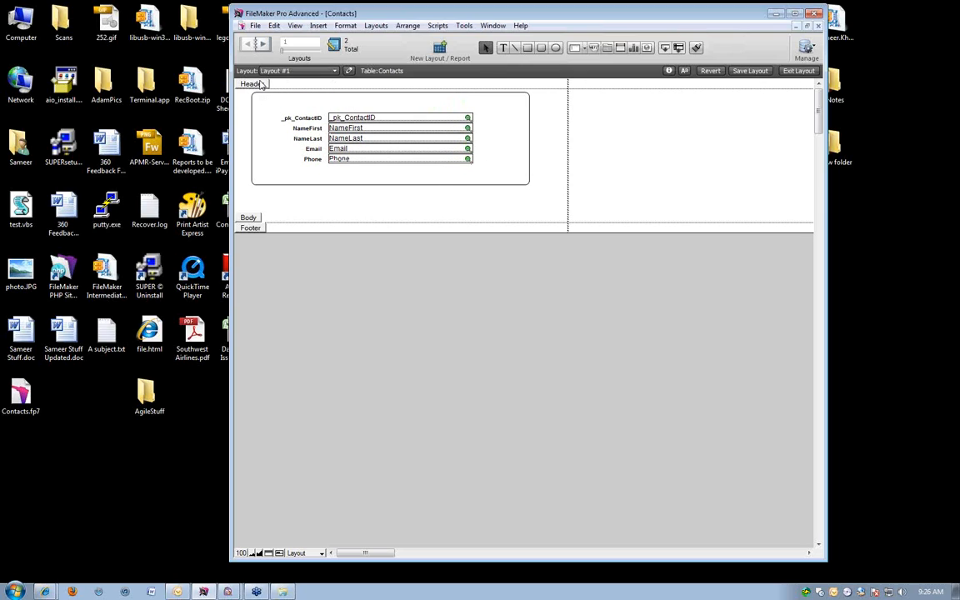
# Delete the Header and Footer parts and shorten the Body part to end just below the rounded rectangle.
pyautogui.click(260, 84)
pyautogui.press('Delete')
pyautogui.click(256, 218)
pyautogui.press('Delete')
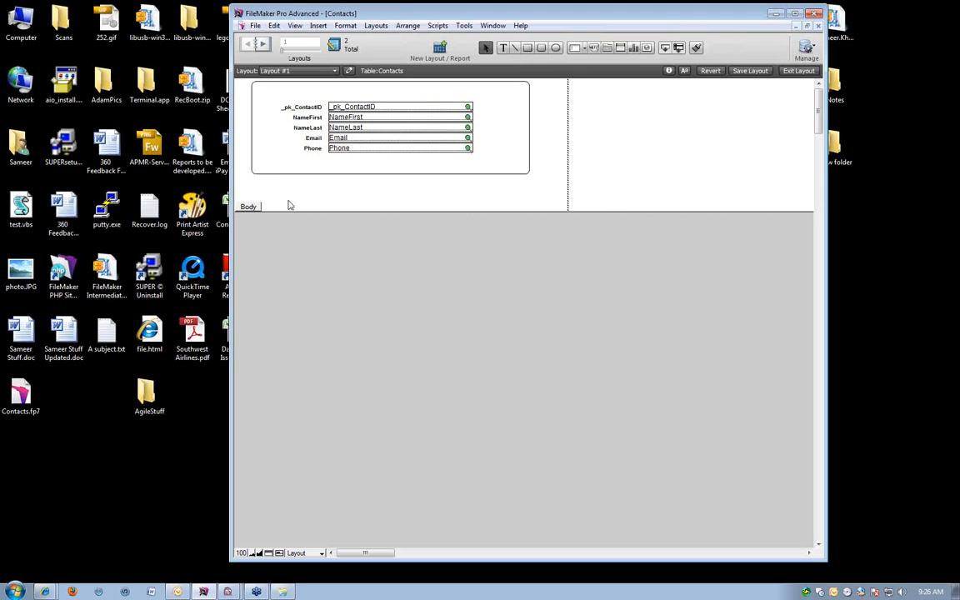
pyautogui.moveTo(288, 207); pyautogui.dragTo(288, 194)
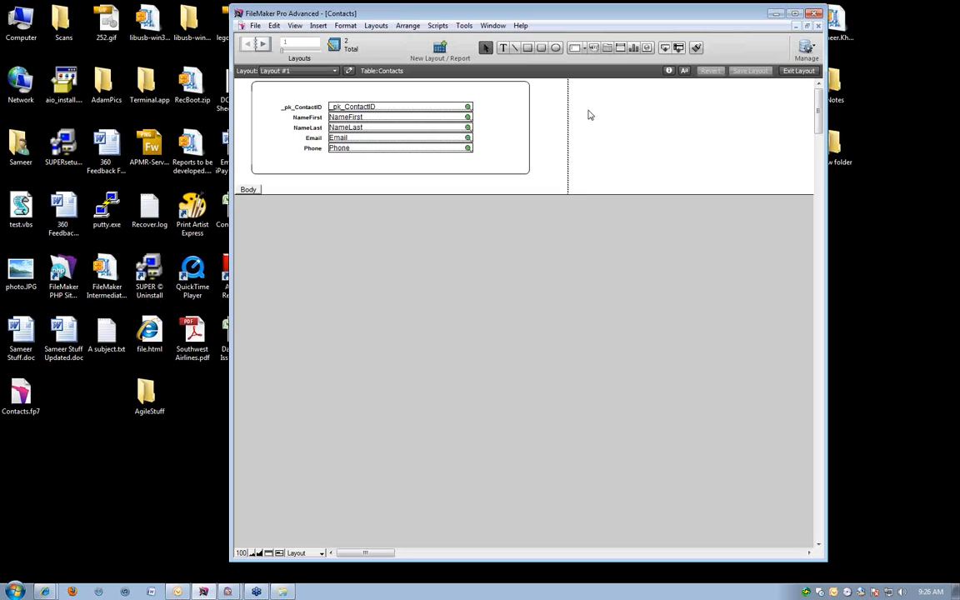
# Check the edited layout in Browse mode, page through it in Preview mode and return to Browse mode.
pyautogui.hotkey('ctrl', 'b')
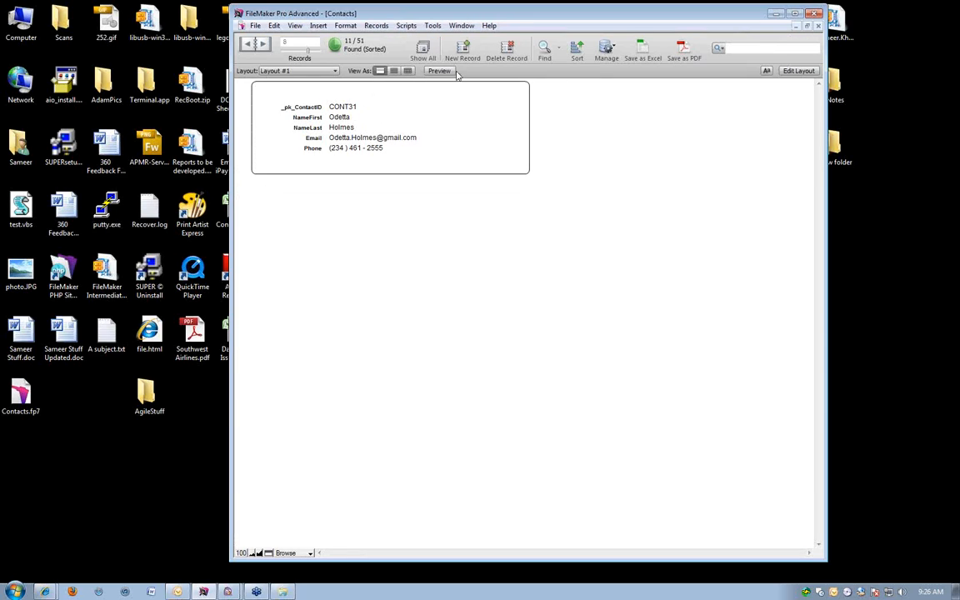
pyautogui.click(439, 71)
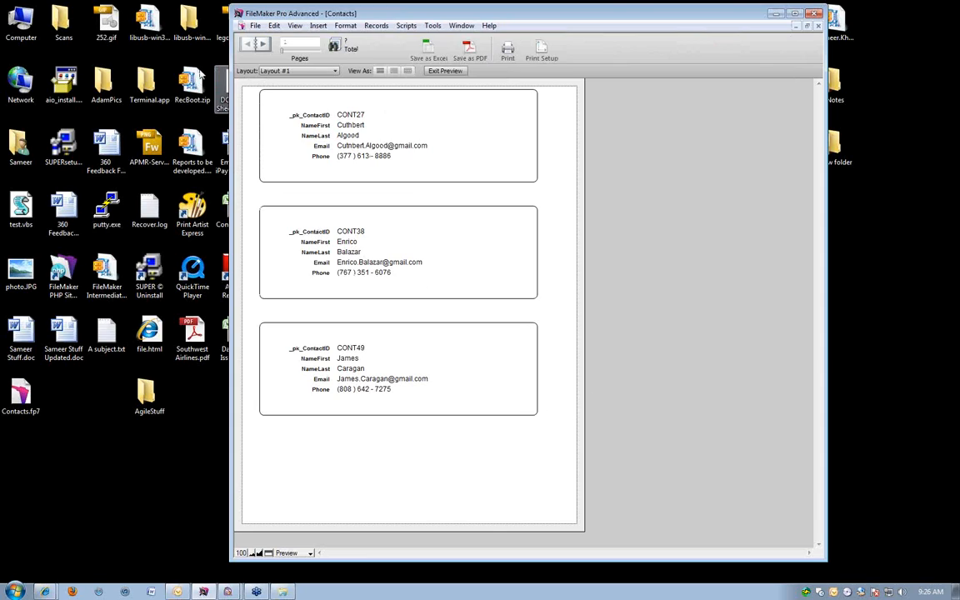
pyautogui.click(262, 45)
pyautogui.click(262, 45)
pyautogui.click(262, 45)
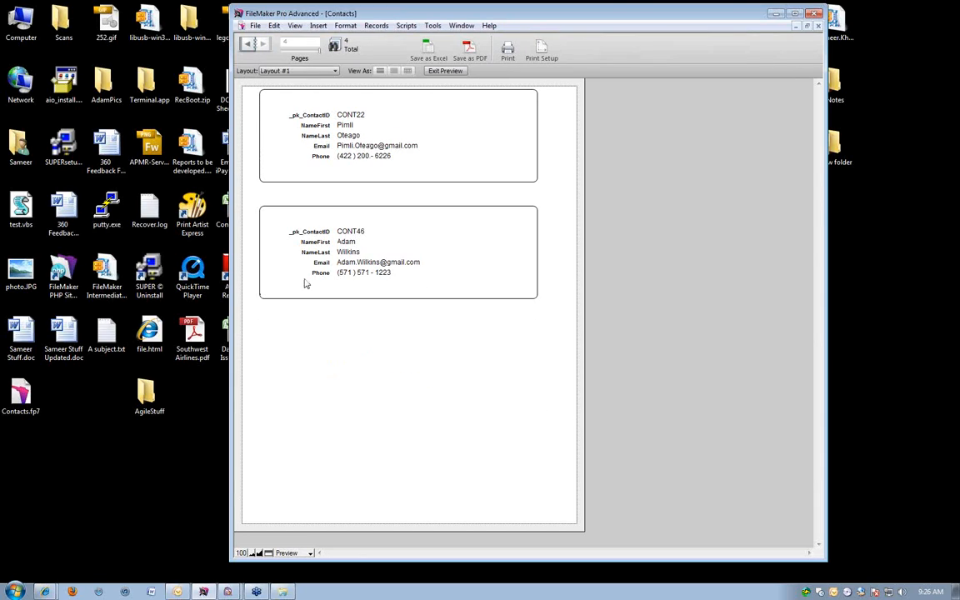
pyautogui.hotkey('ctrl', 'b')
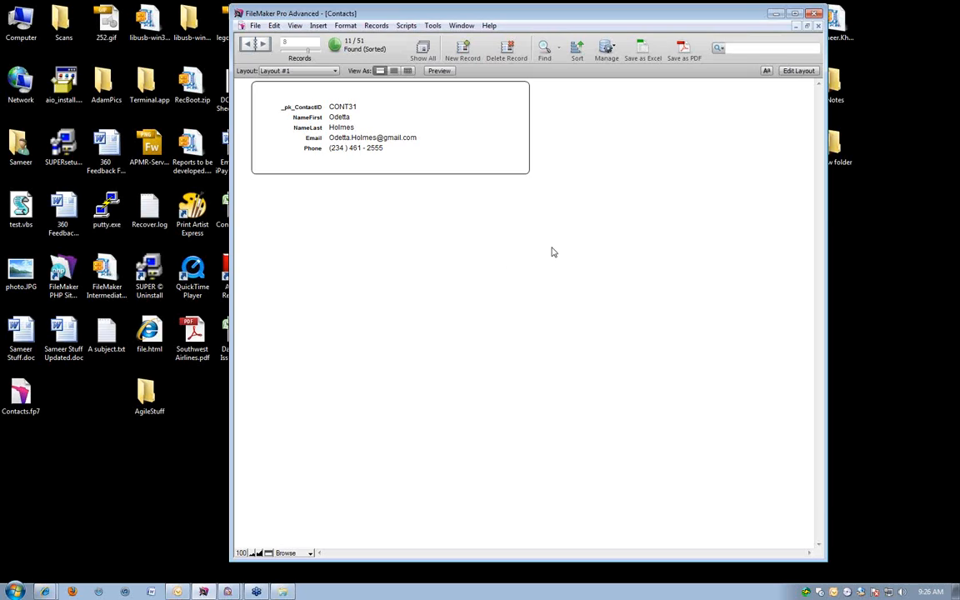
# Find a contact by entering the person's last name in NameLast.
pyautogui.hotkey('ctrl', 'f')
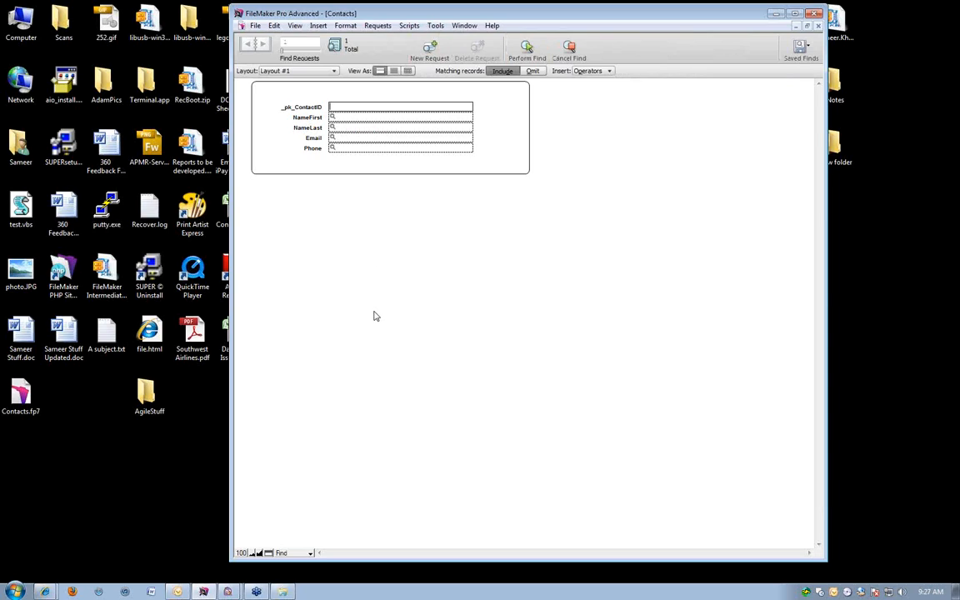
pyautogui.click(346, 127)
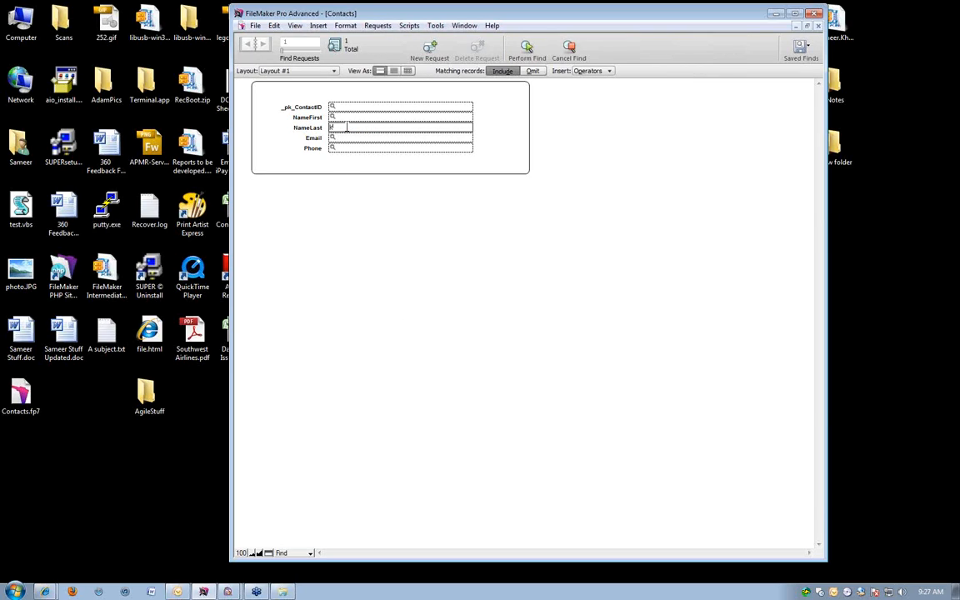
pyautogui.press('Return')
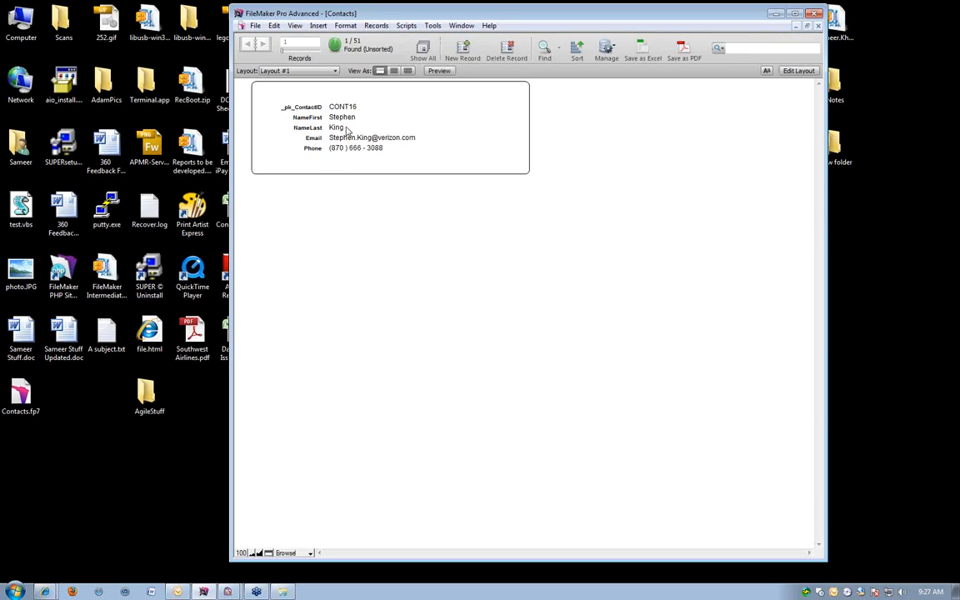
# Reopen the last find request, set it to omit matching records and perform the find.
pyautogui.hotkey('ctrl', 'f')
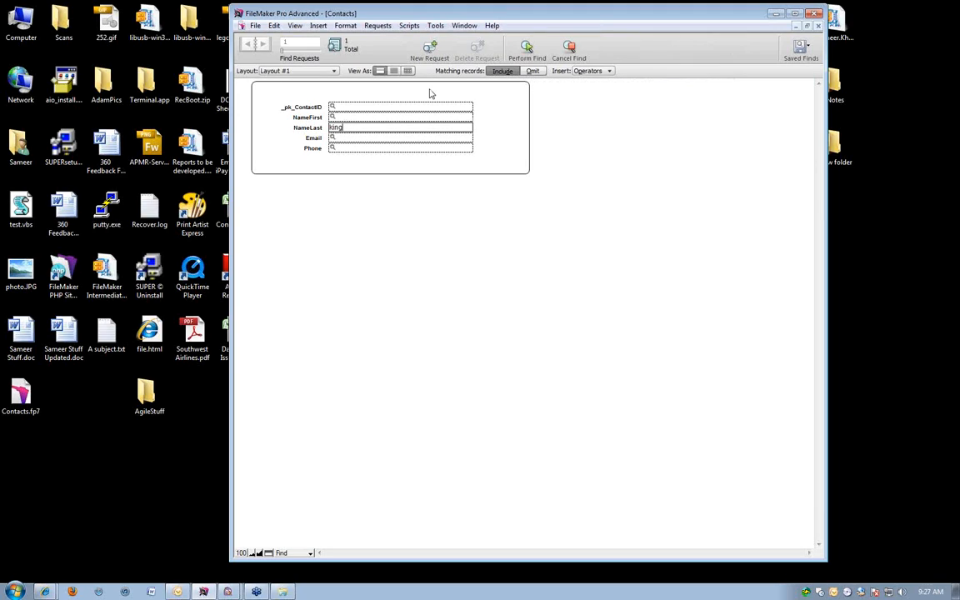
pyautogui.click(532, 71)
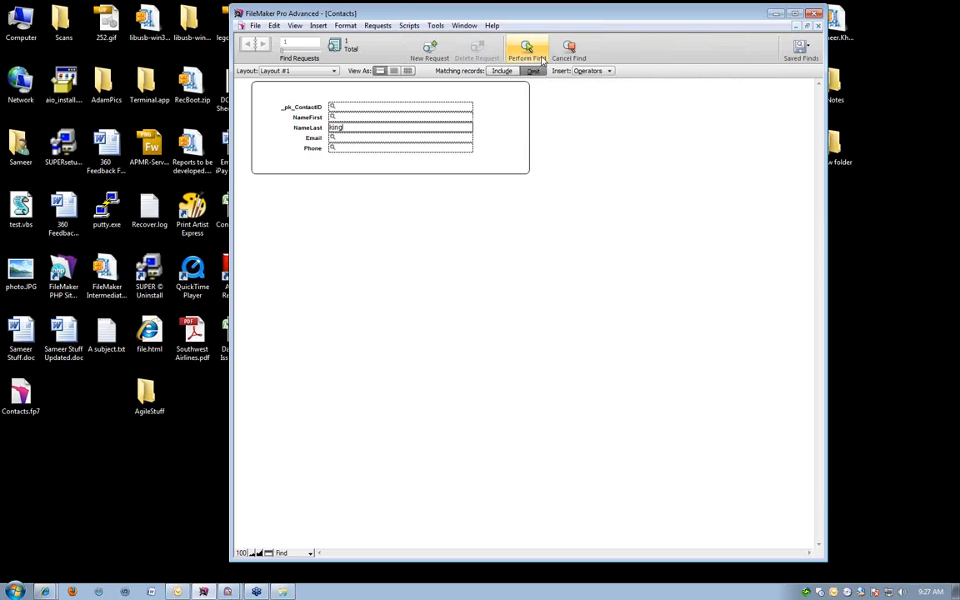
pyautogui.click(541, 58)
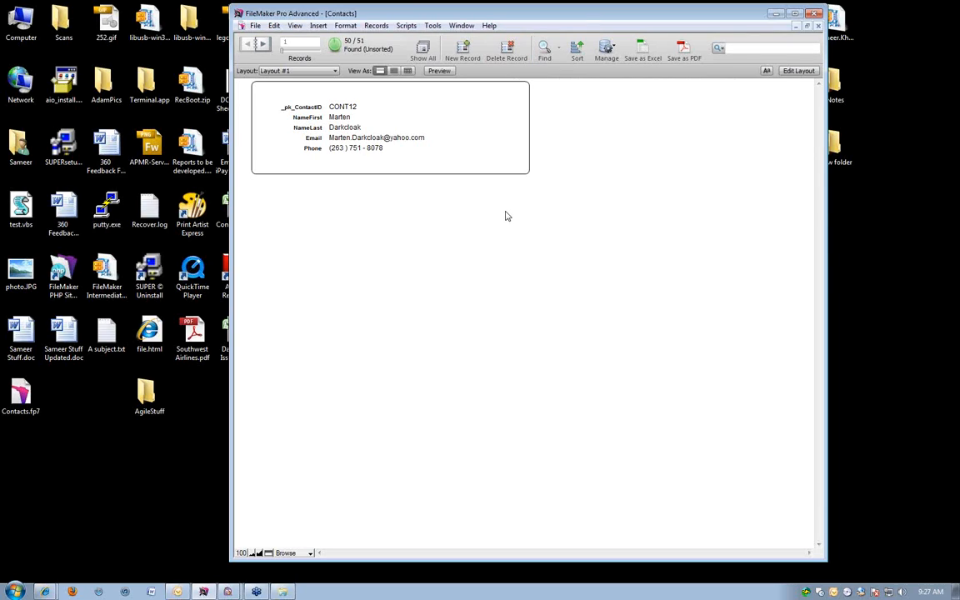
# Start a new find request and look over the available find operators.
pyautogui.hotkey('ctrl', 'f')
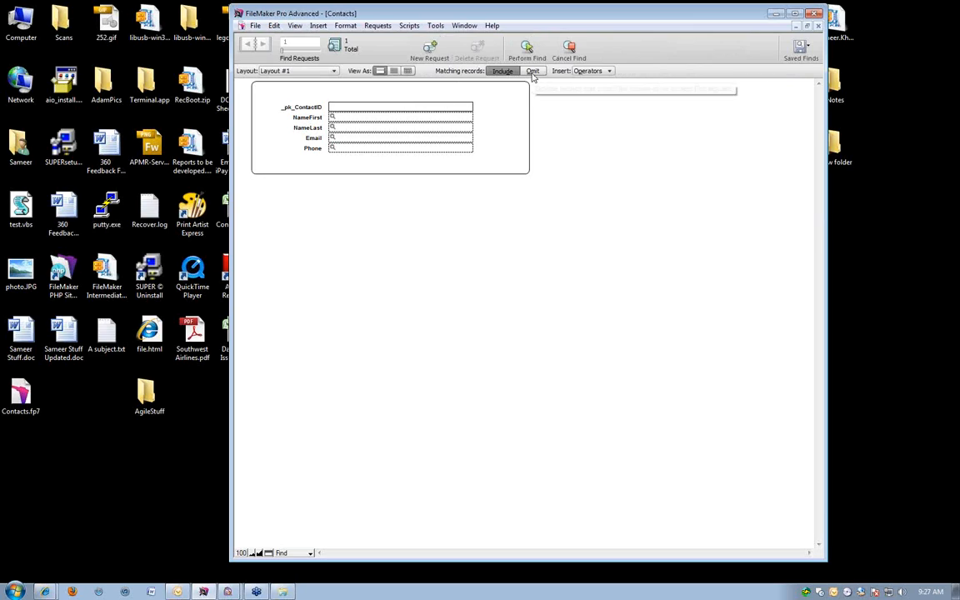
pyautogui.click(589, 73)
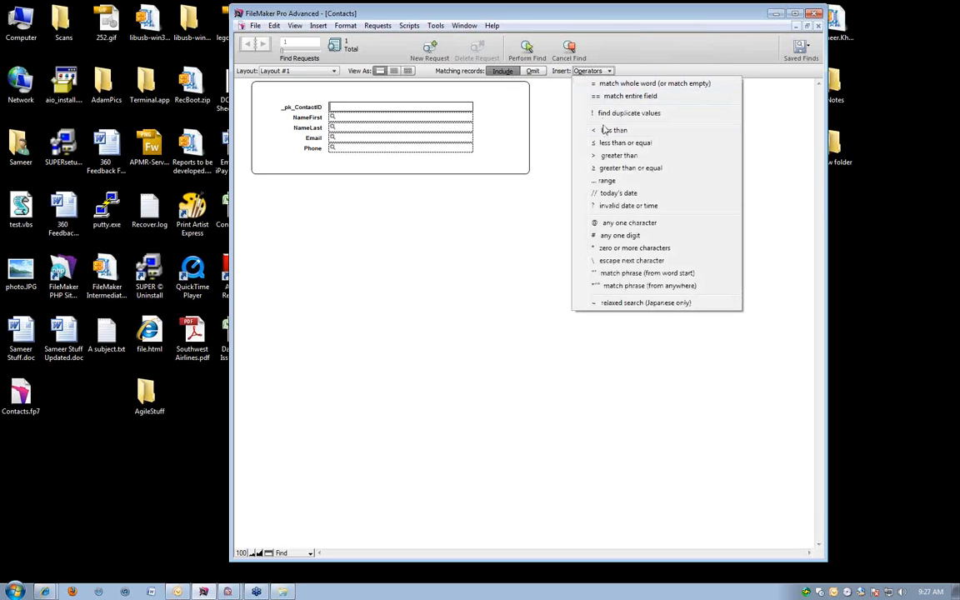
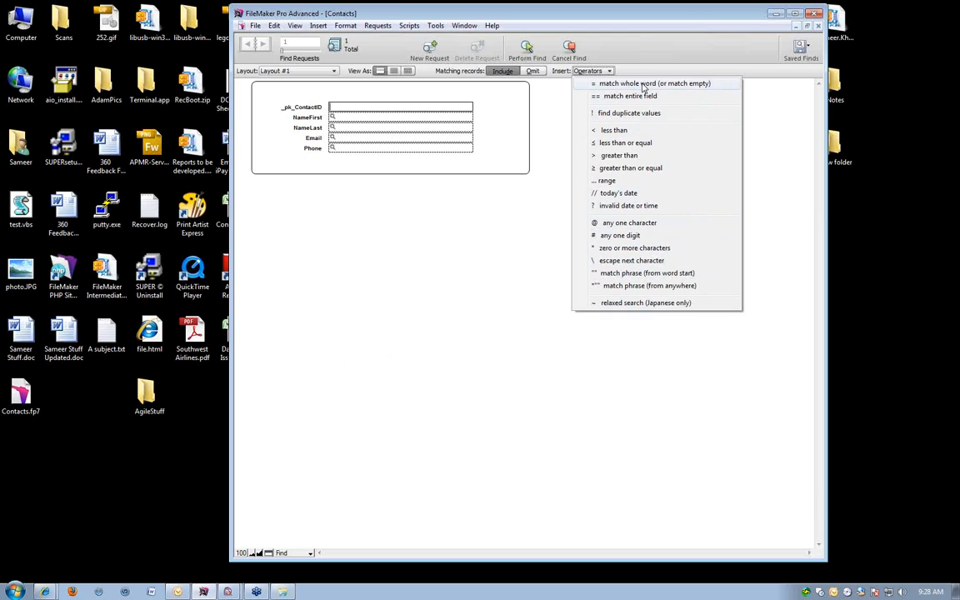
# Leave the empty find request and add a batch of new blank records to the contacts.
pyautogui.press('Return')
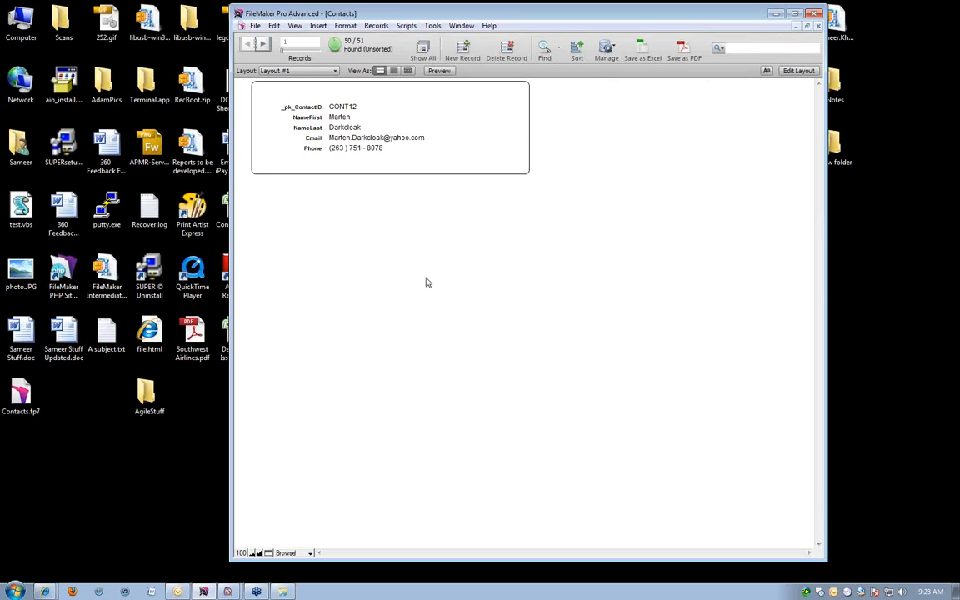
pyautogui.hotkey('ctrl', 'n')
pyautogui.hotkey('ctrl', 'n')
pyautogui.hotkey('ctrl', 'n')
pyautogui.hotkey('ctrl', 'n')
pyautogui.hotkey('ctrl', 'n')
pyautogui.hotkey('ctrl', 'n')
pyautogui.hotkey('ctrl', 'n')
pyautogui.hotkey('ctrl', 'n')
pyautogui.hotkey('ctrl', 'n')
pyautogui.hotkey('ctrl', 'n')
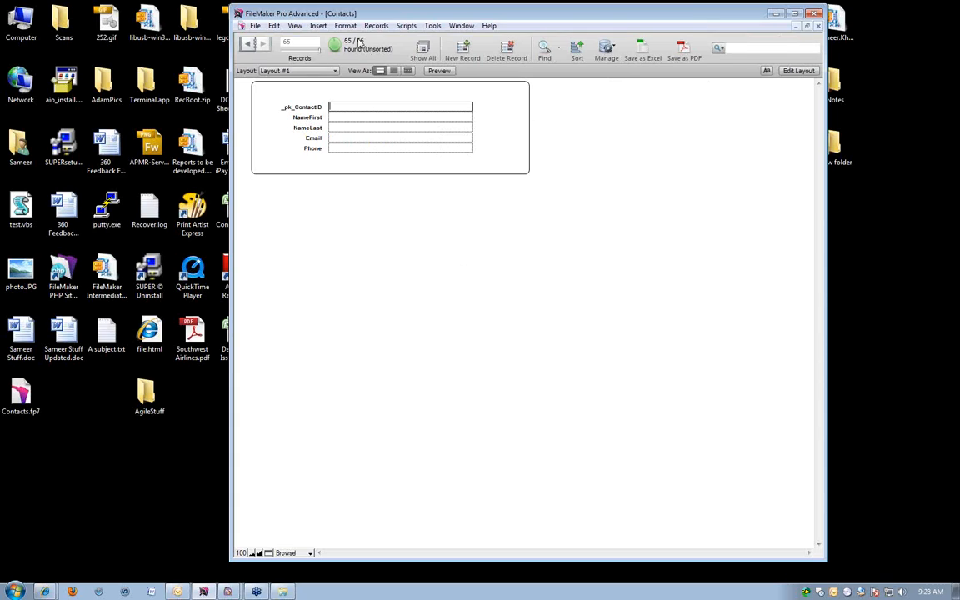
# Find the contacts with an empty first name by using the = operator in NameFirst.
pyautogui.hotkey('ctrl', 'f')
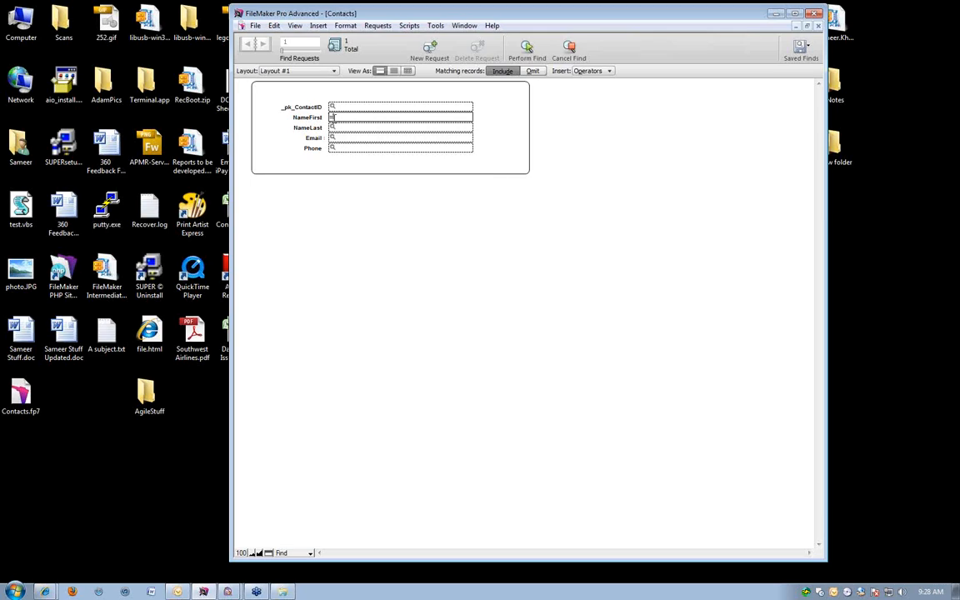
pyautogui.click(527, 48)
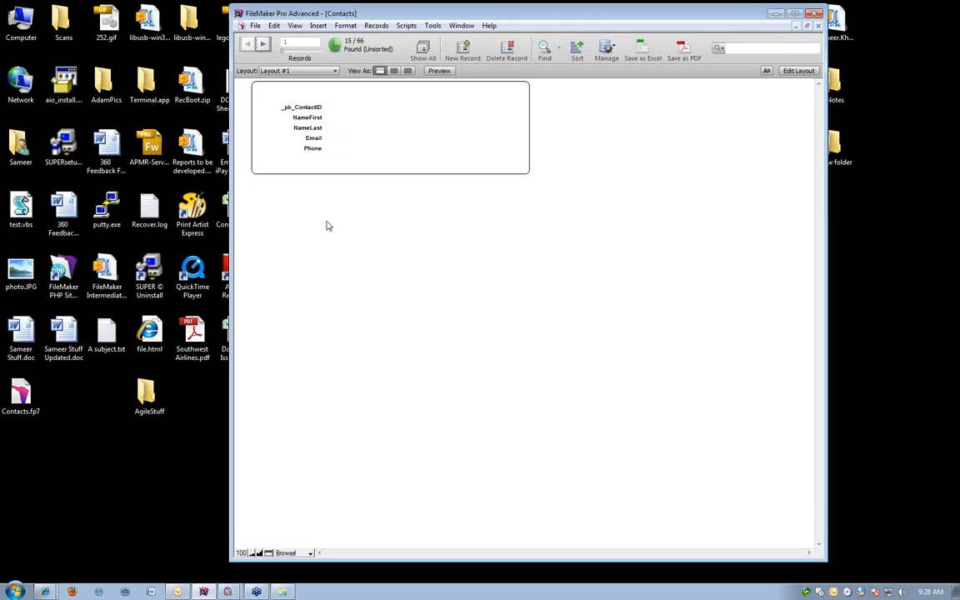
# Find the contacts that have any e-mail address by entering * in Email, and page through the found records.
pyautogui.hotkey('ctrl', 'f')
pyautogui.click(343, 138)
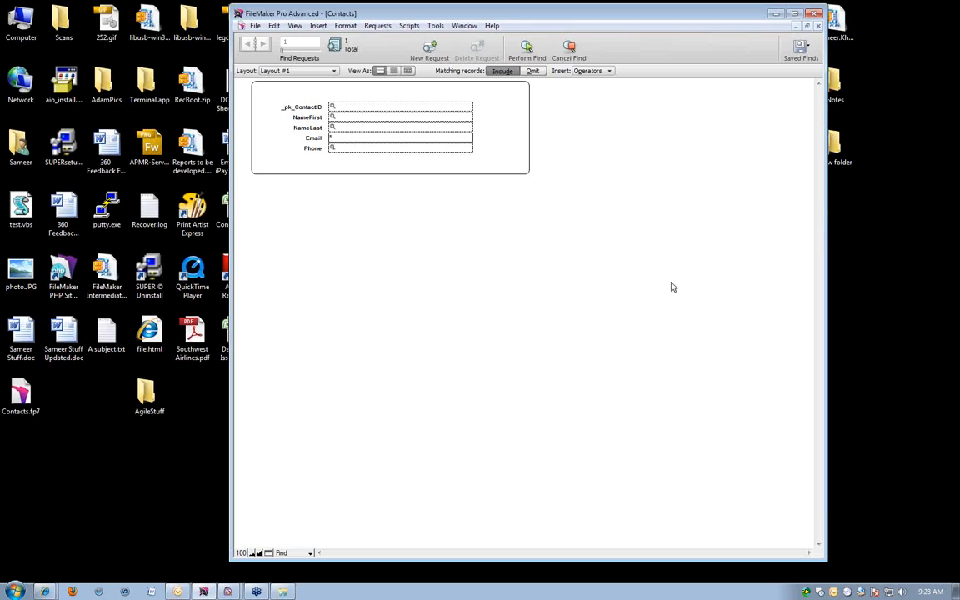
pyautogui.press('Return')
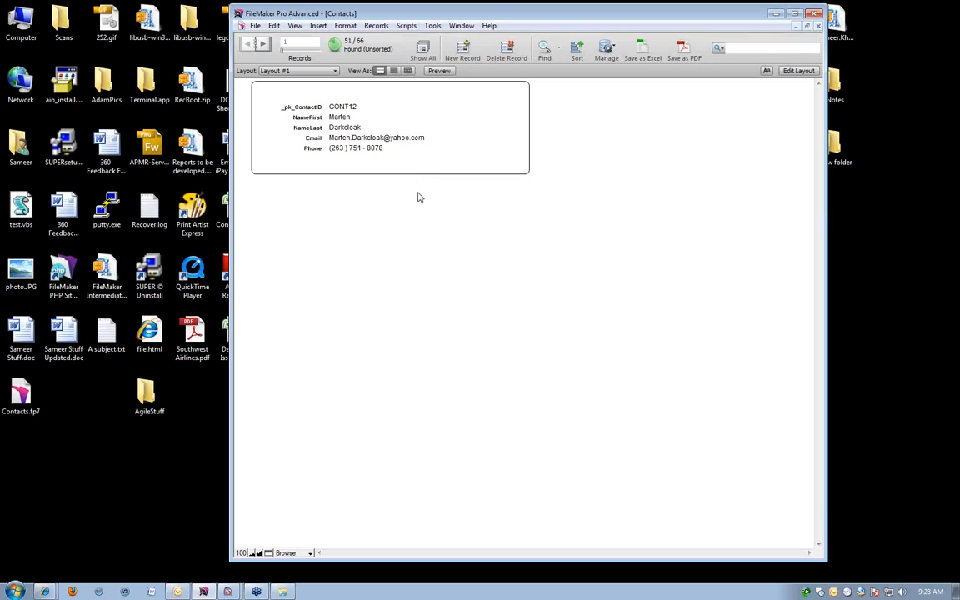
pyautogui.scroll(-11, 419, 198)
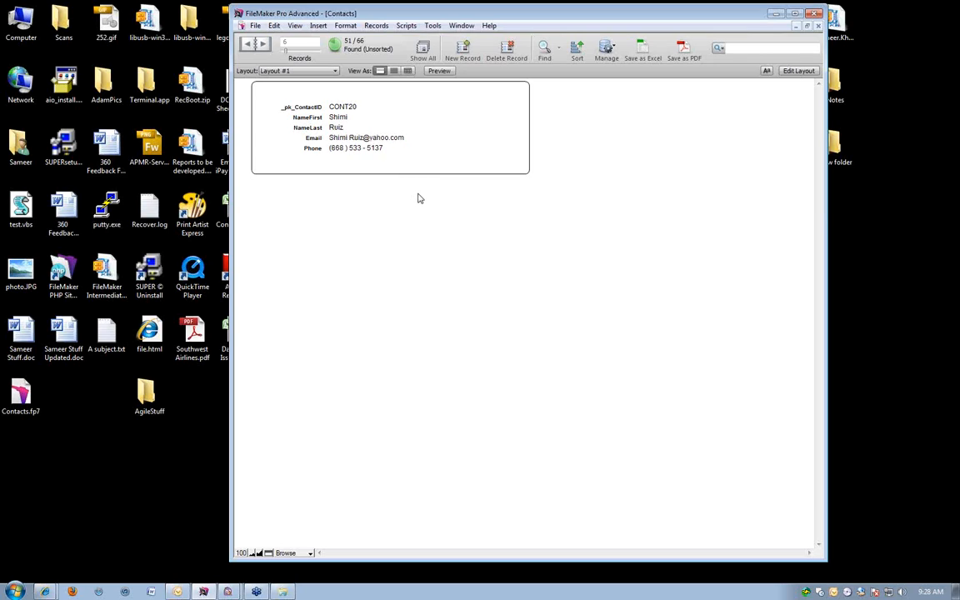
pyautogui.scroll(-2, 420, 197)
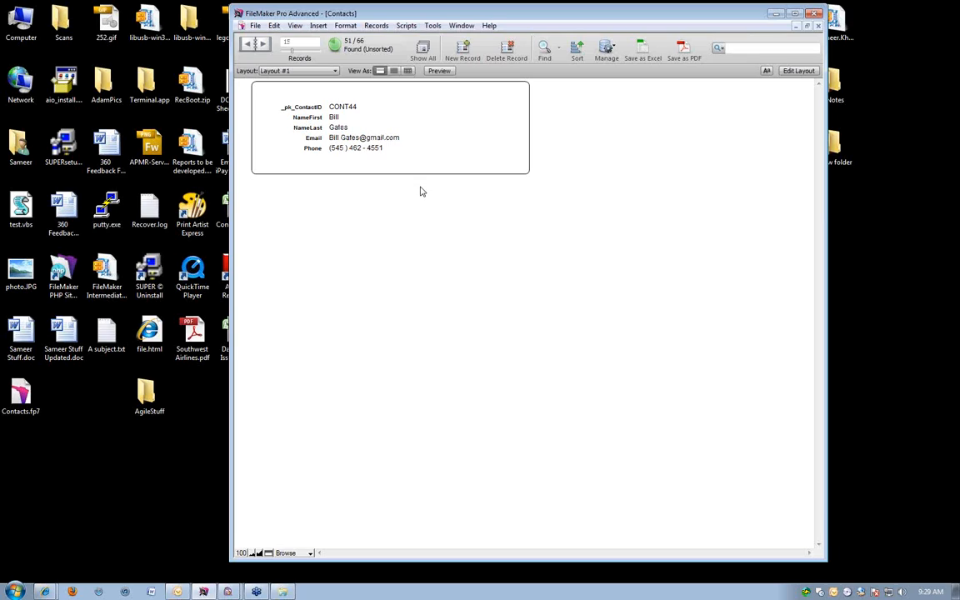
# Review the list of find operators in a blank find request and return to the found records.
pyautogui.hotkey('ctrl', 'f')
pyautogui.click(590, 72)
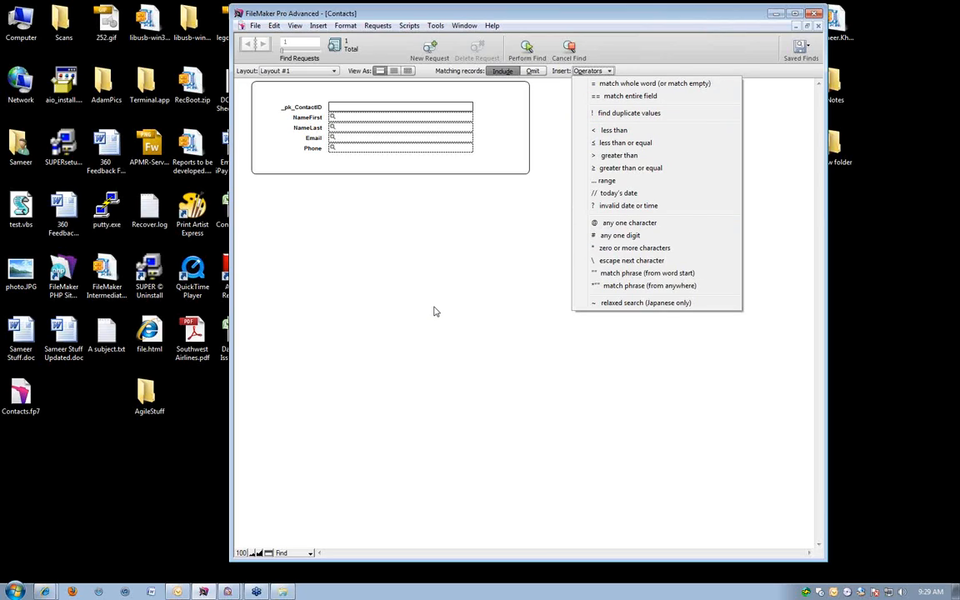
pyautogui.click(397, 337)
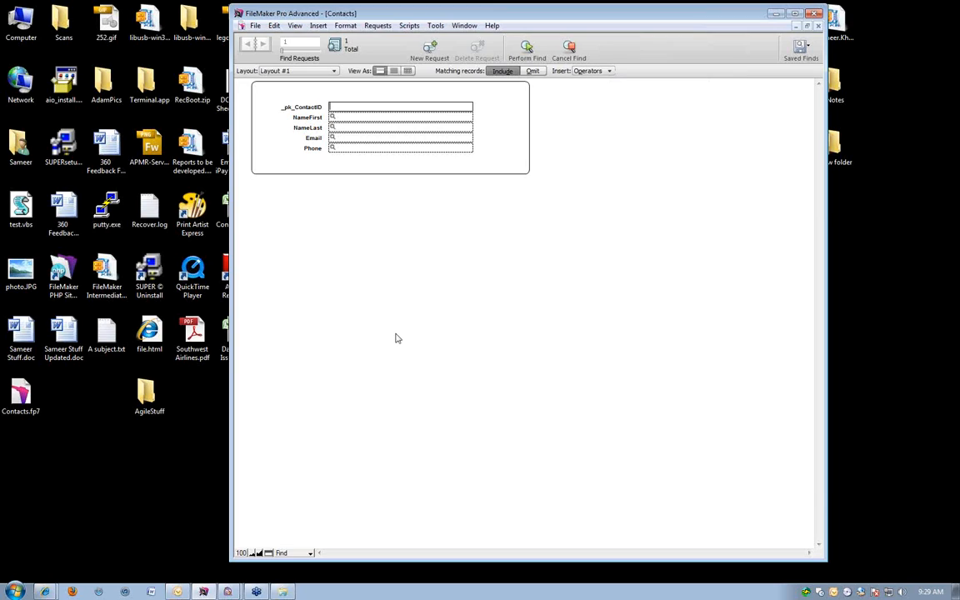
pyautogui.press('Return')
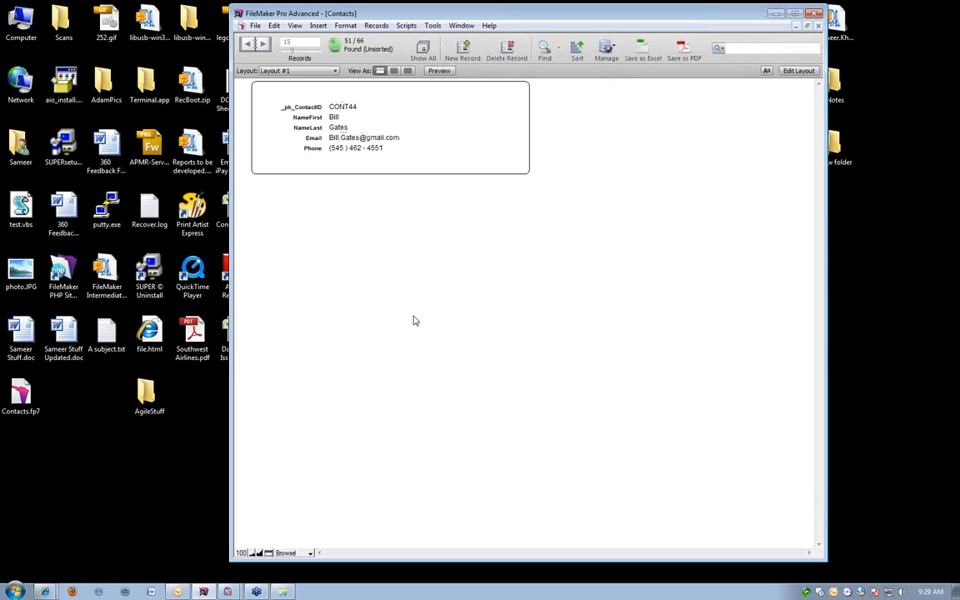
pyautogui.hotkey('ctrl', 'f')
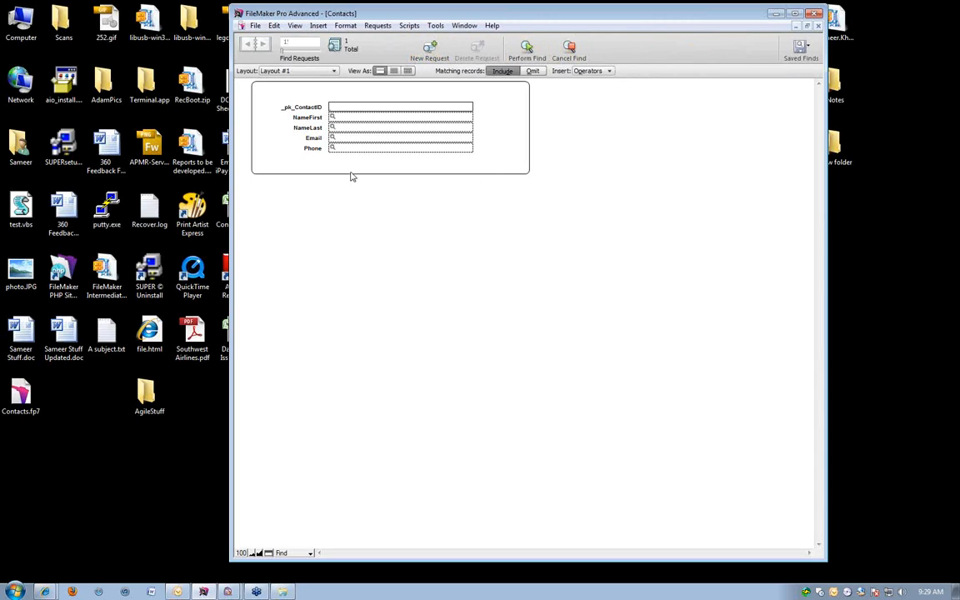
pyautogui.click(336, 138)
pyautogui.write('*@gmail.com')
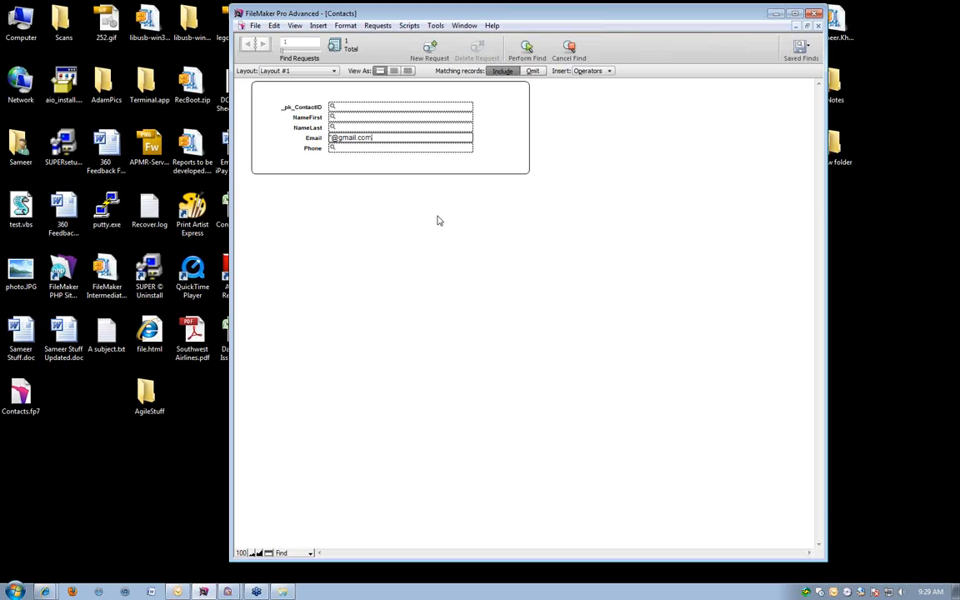
pyautogui.click(429, 48)
pyautogui.click(340, 139)
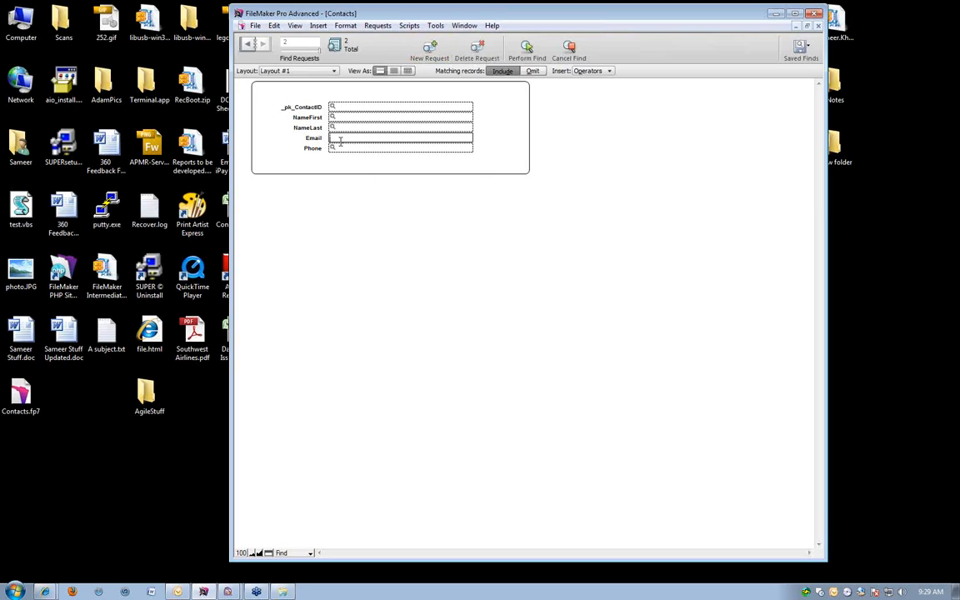
pyautogui.write('@verizon.net')
pyautogui.press('Return')
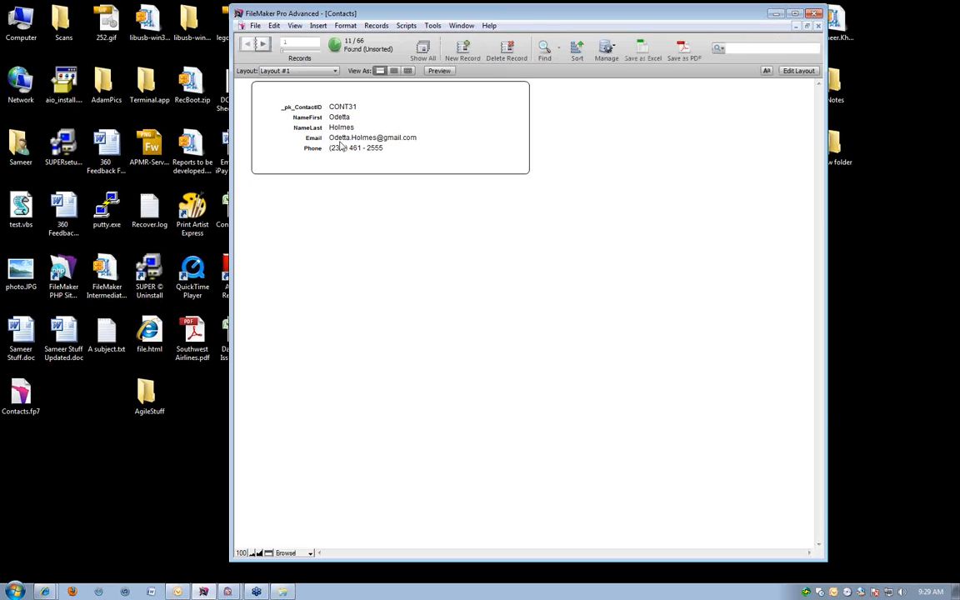
# Check the found contacts in Table View, and show all records again in Form View.
pyautogui.click(407, 70)
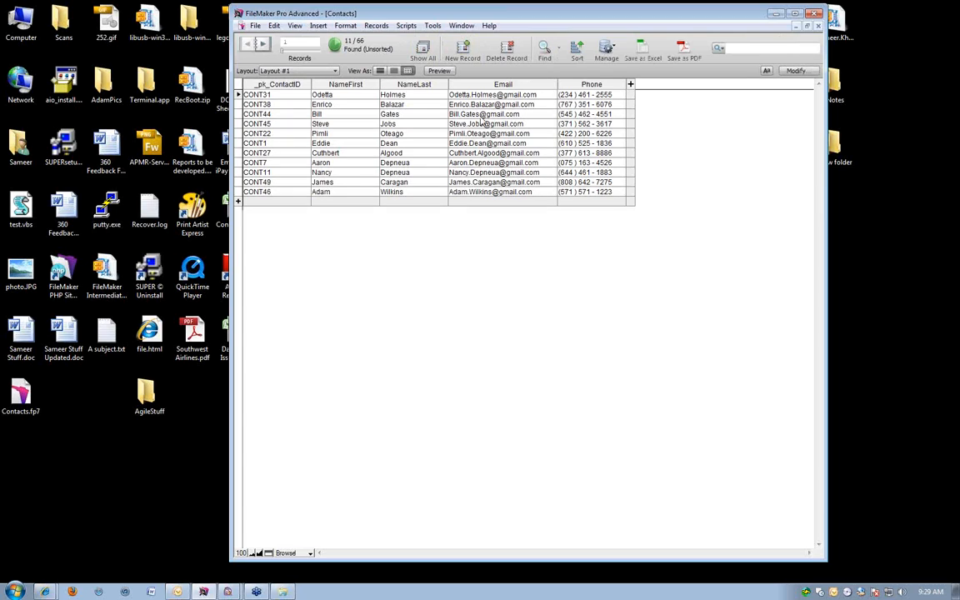
pyautogui.hotkey('ctrl', 'j')
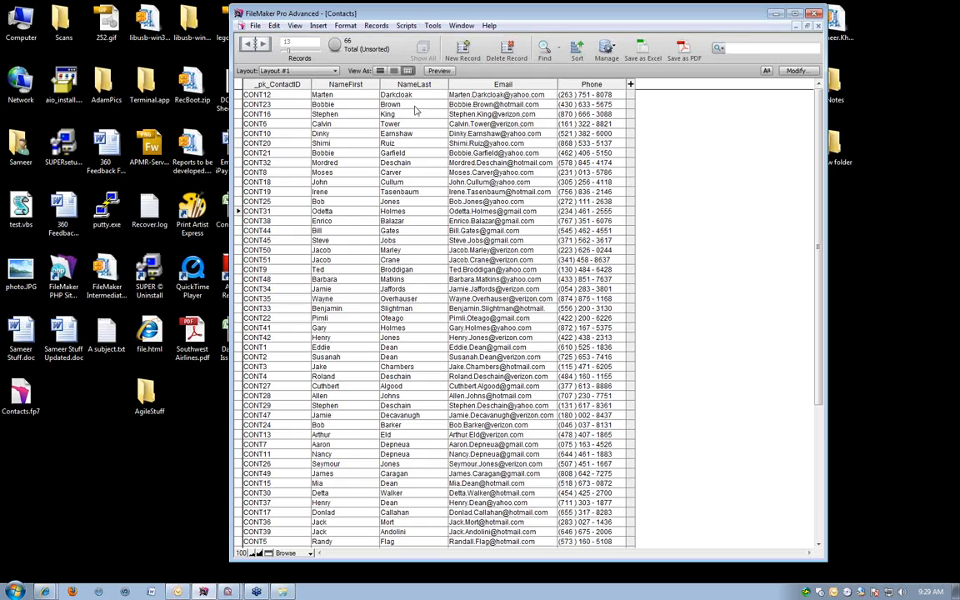
pyautogui.click(379, 71)
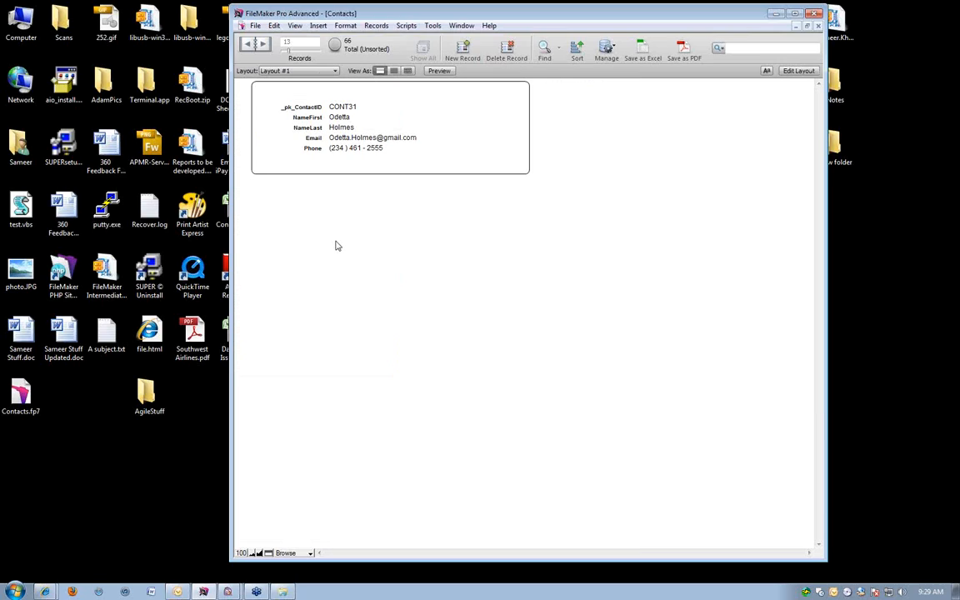
pyautogui.hotkey('ctrl', 'f')
pyautogui.click(340, 138)
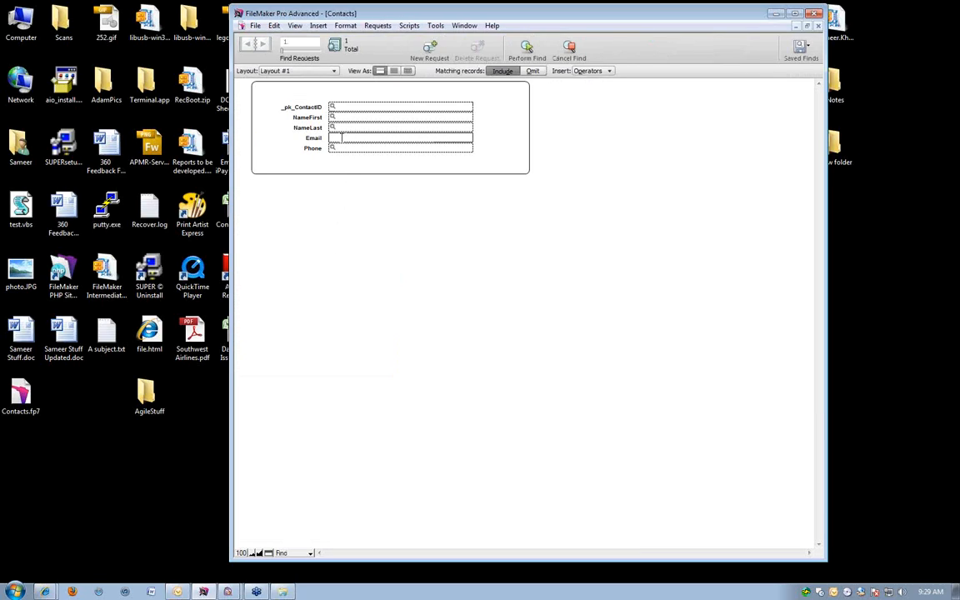
pyautogui.write('@gmail.com')
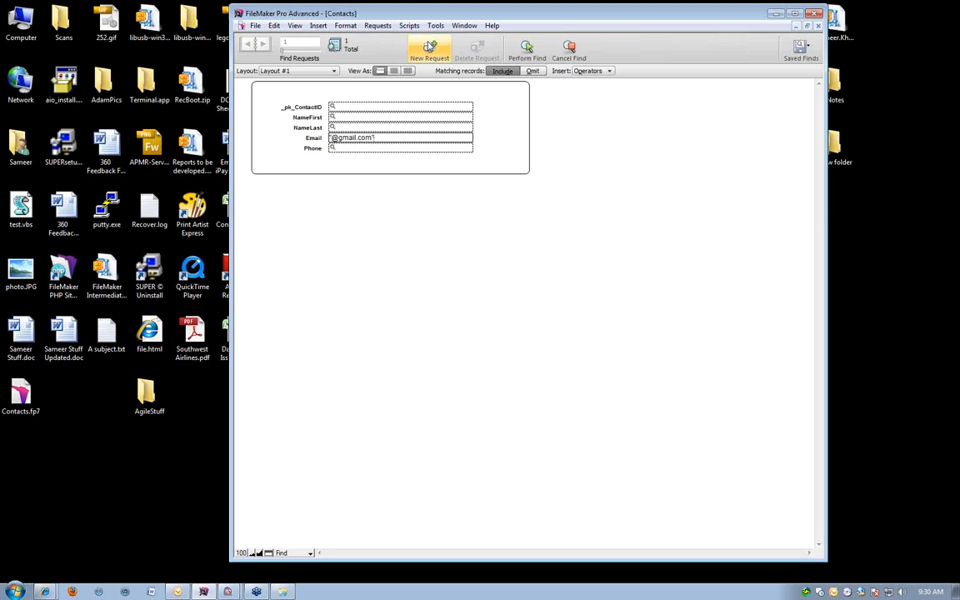
pyautogui.click(429, 46)
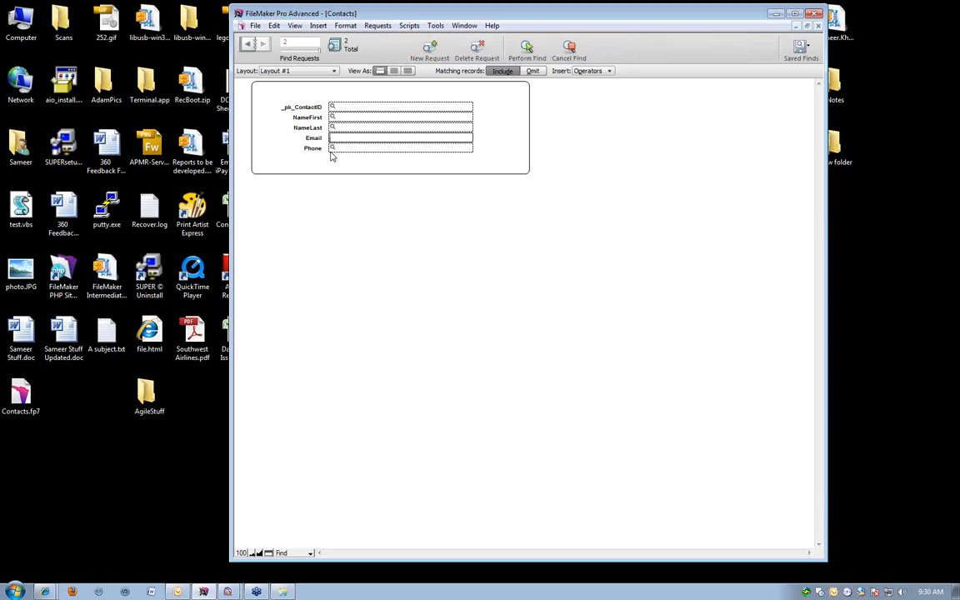
pyautogui.write('@verizon.com')
pyautogui.press('Return')
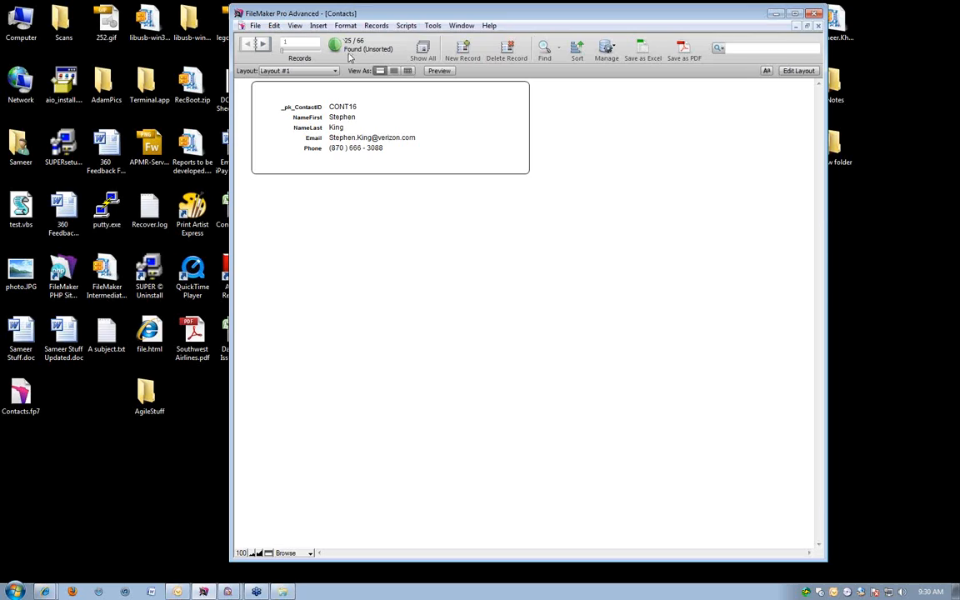
pyautogui.click(408, 72)
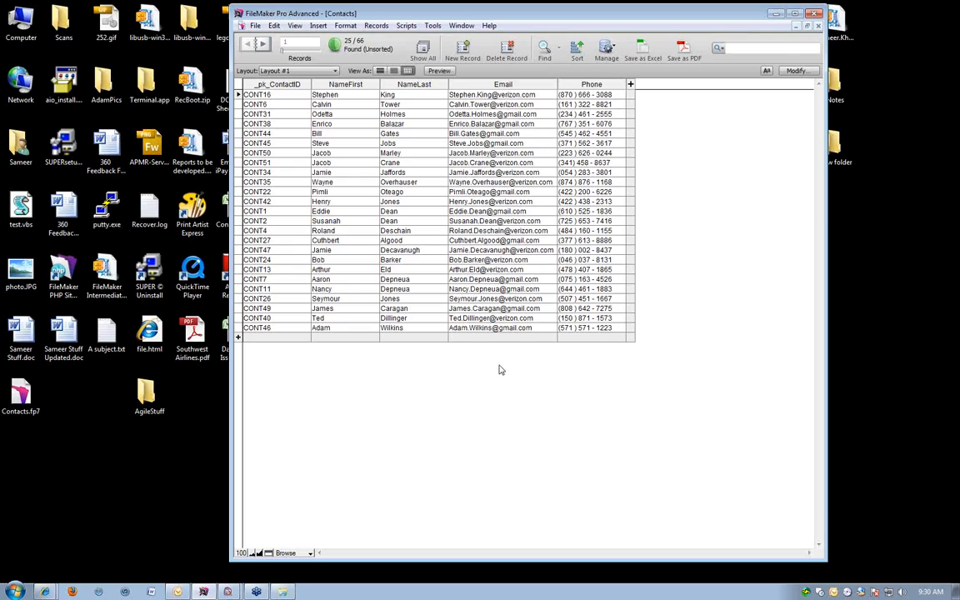
pyautogui.click(380, 71)
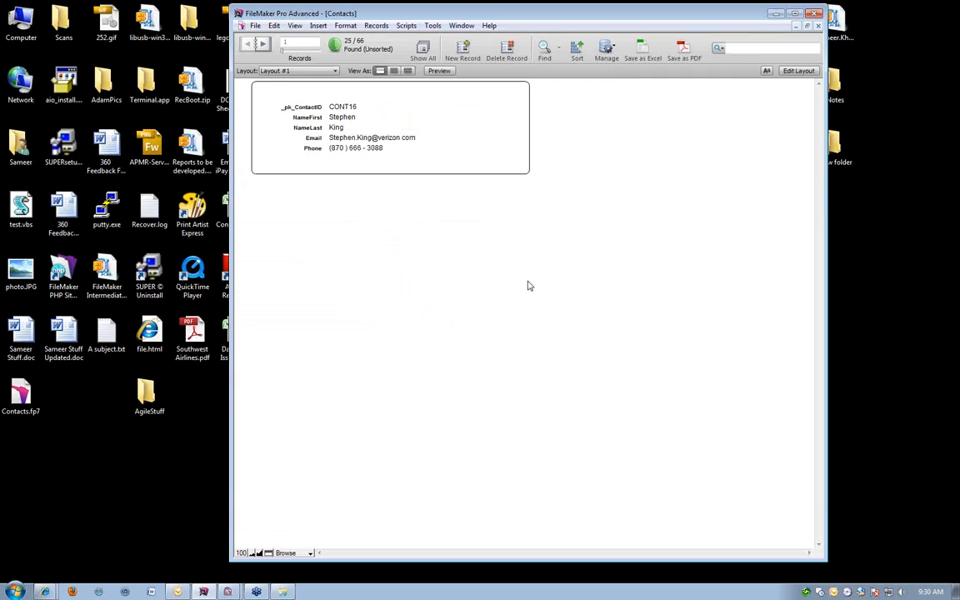
# Reopen the last find for modification and step back and forth between its two Email requests.
pyautogui.click(373, 25)
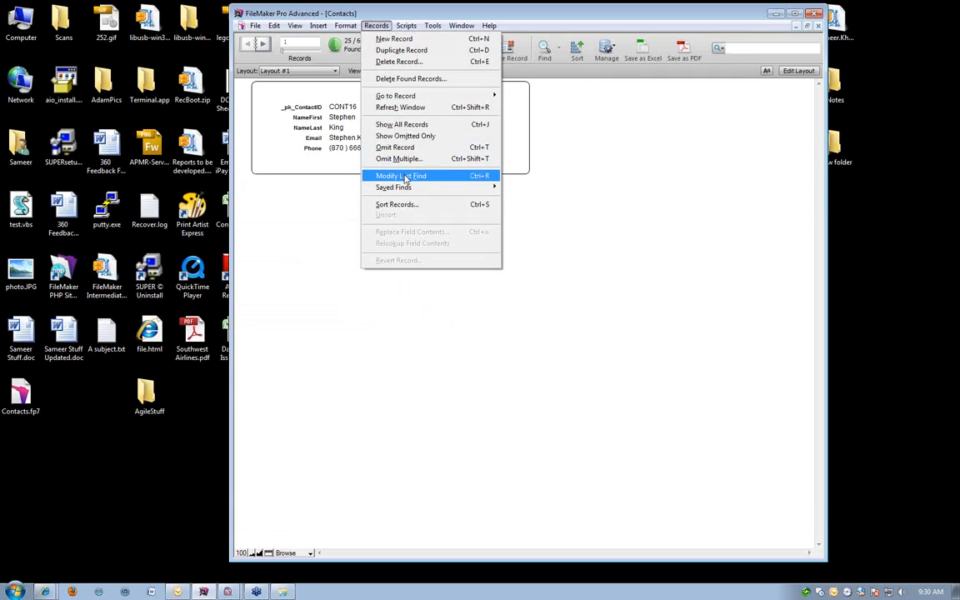
pyautogui.click(401, 176)
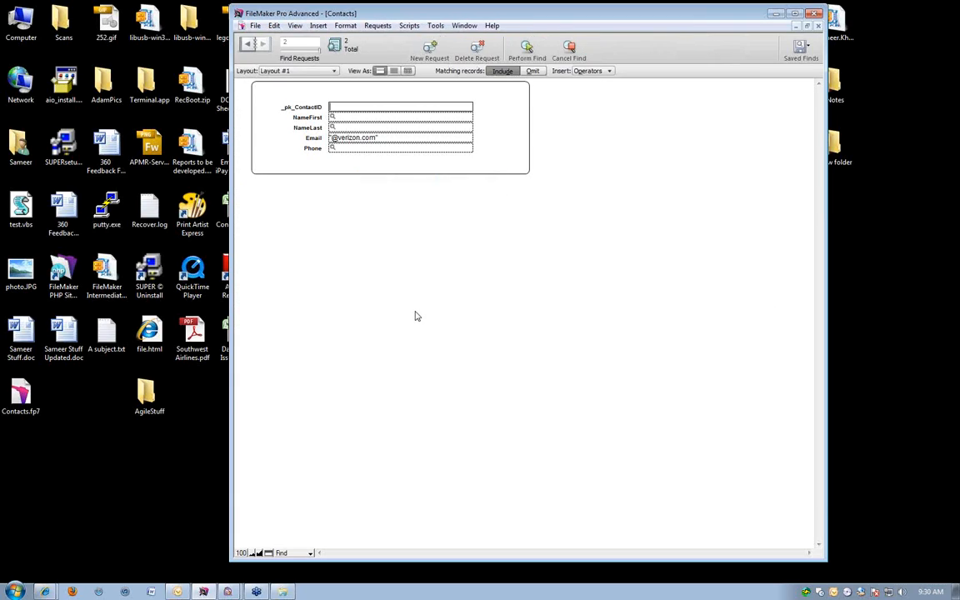
pyautogui.click(249, 43)
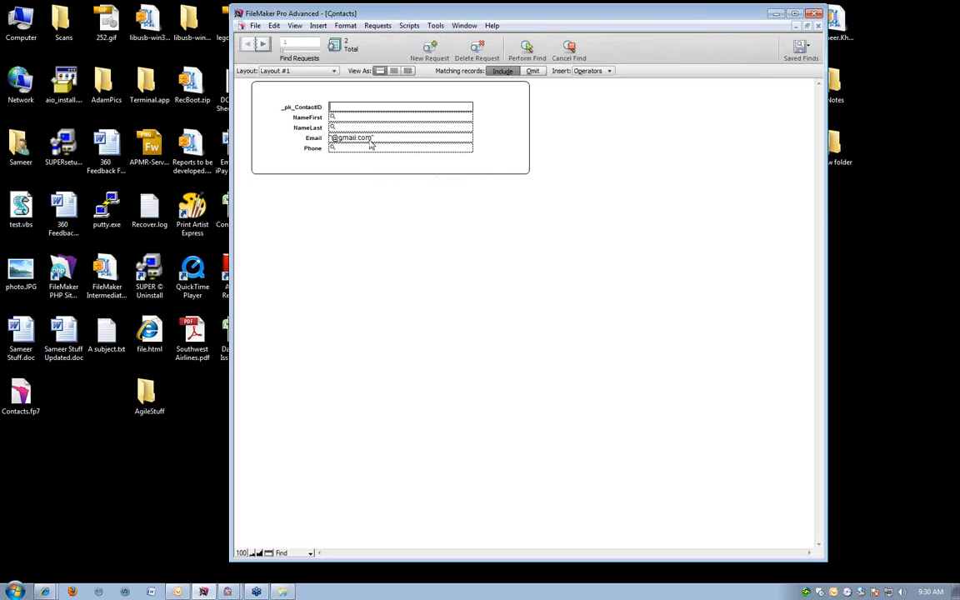
pyautogui.click(261, 44)
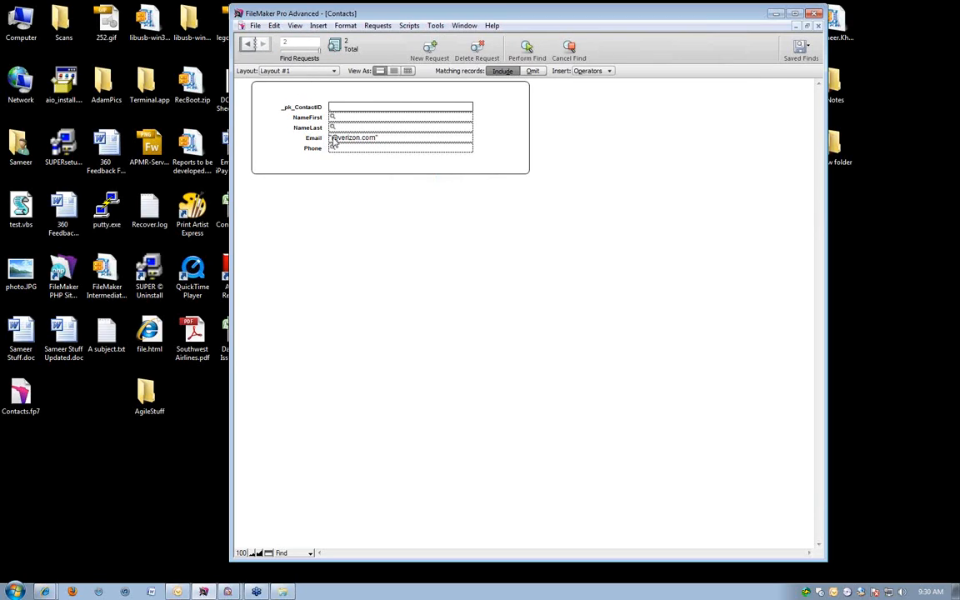
pyautogui.click(248, 44)
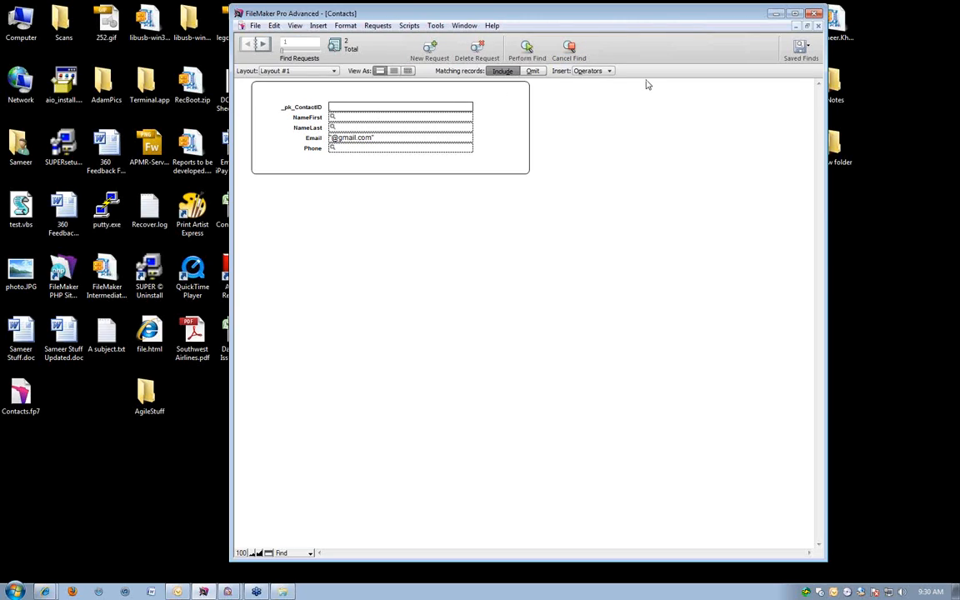
# Check the any one character operator in the operator list and perform the unchanged find again.
pyautogui.click(594, 71)
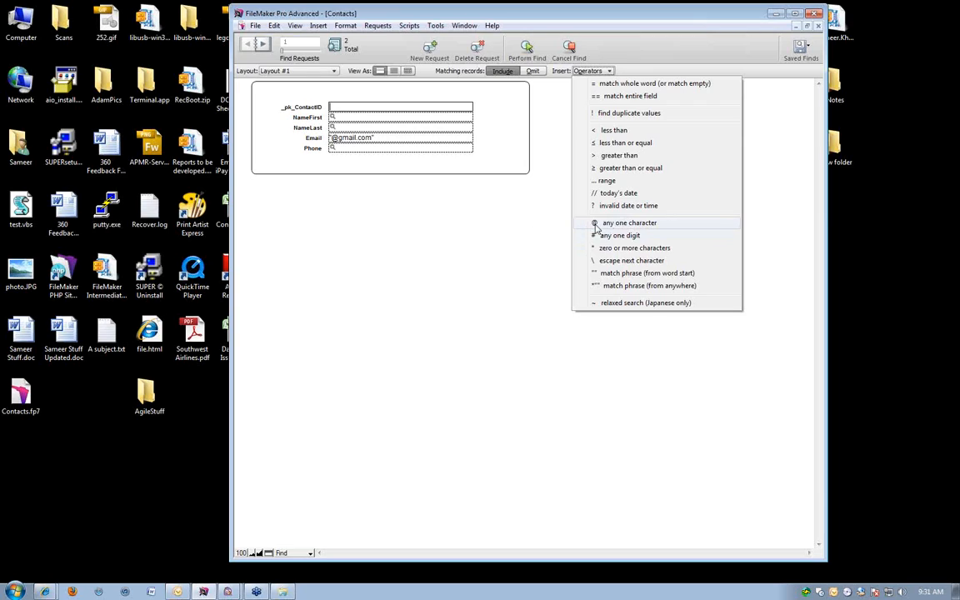
pyautogui.click(398, 294)
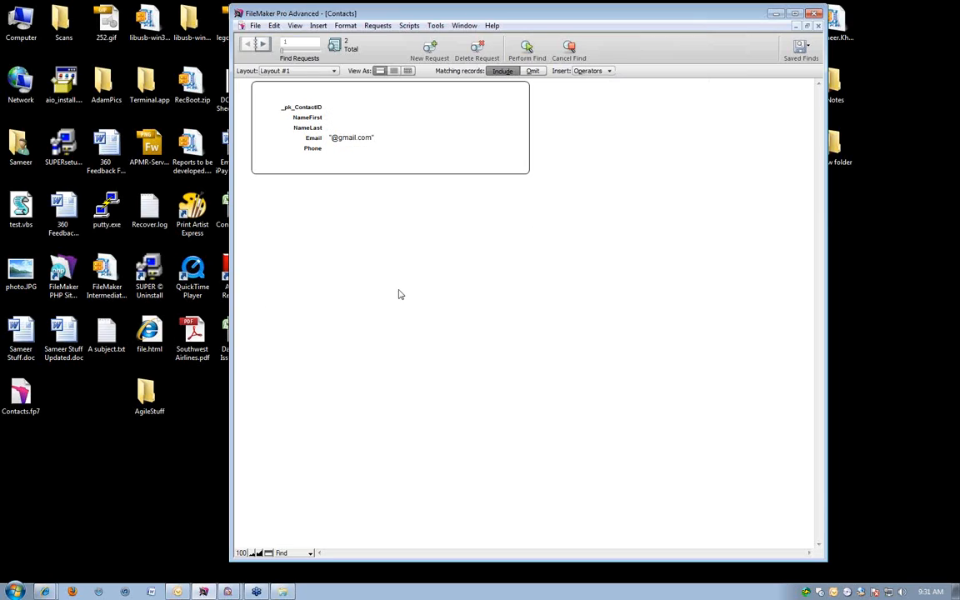
pyautogui.press('Return')
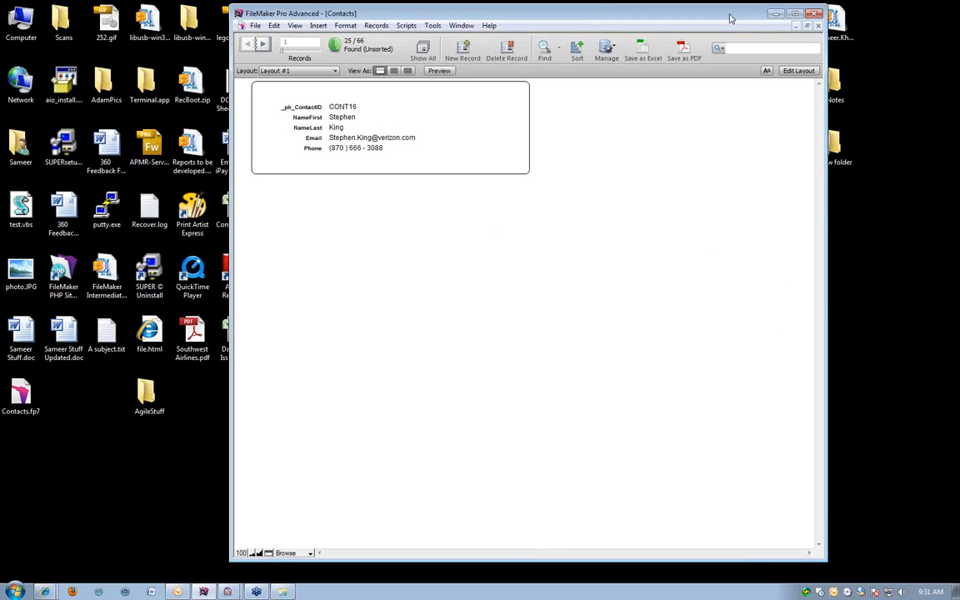
# Switch to Layout mode, look at Layout #2 and go back to Layout #1.
pyautogui.hotkey('ctrl', 'l')
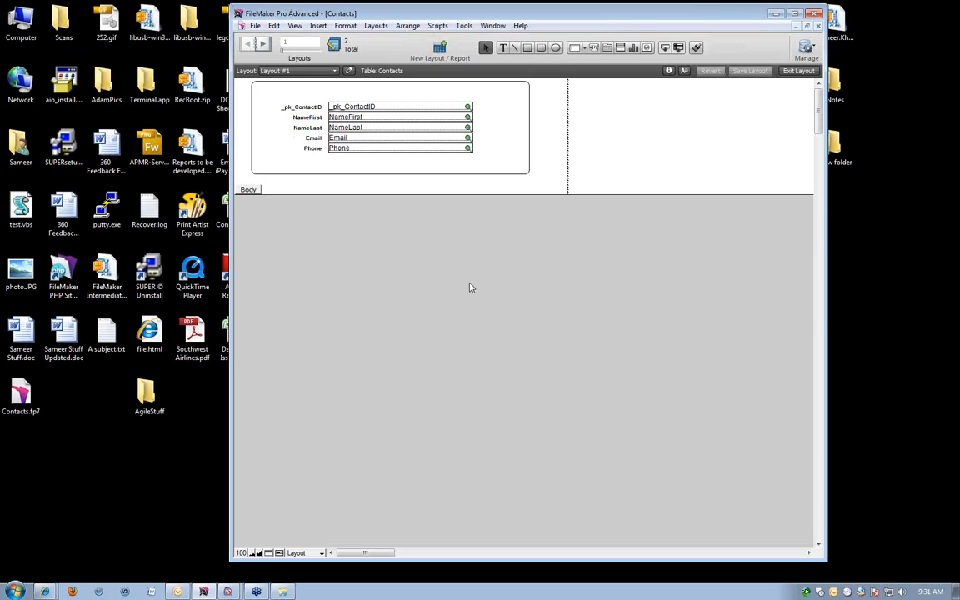
pyautogui.click(262, 44)
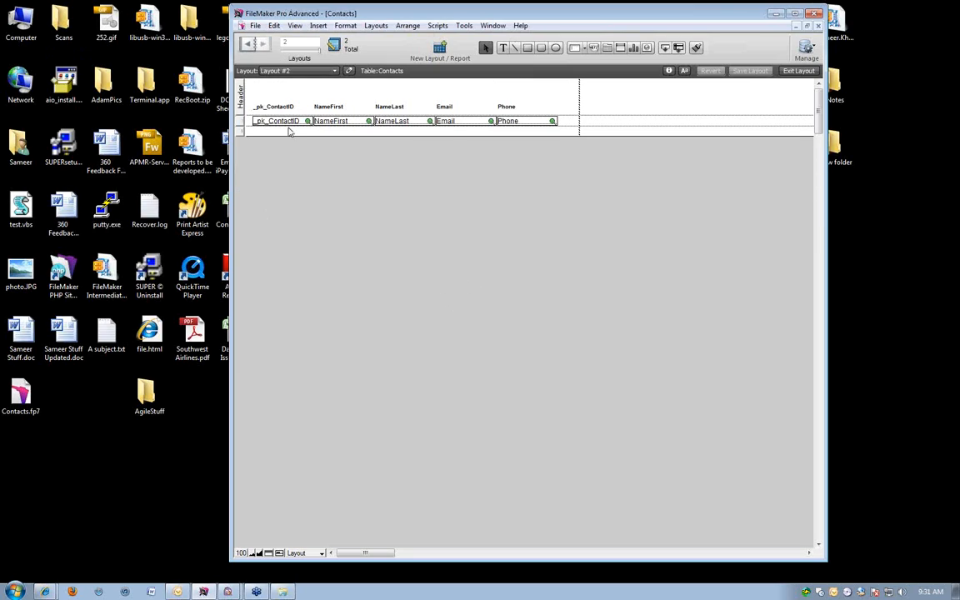
pyautogui.click(246, 43)
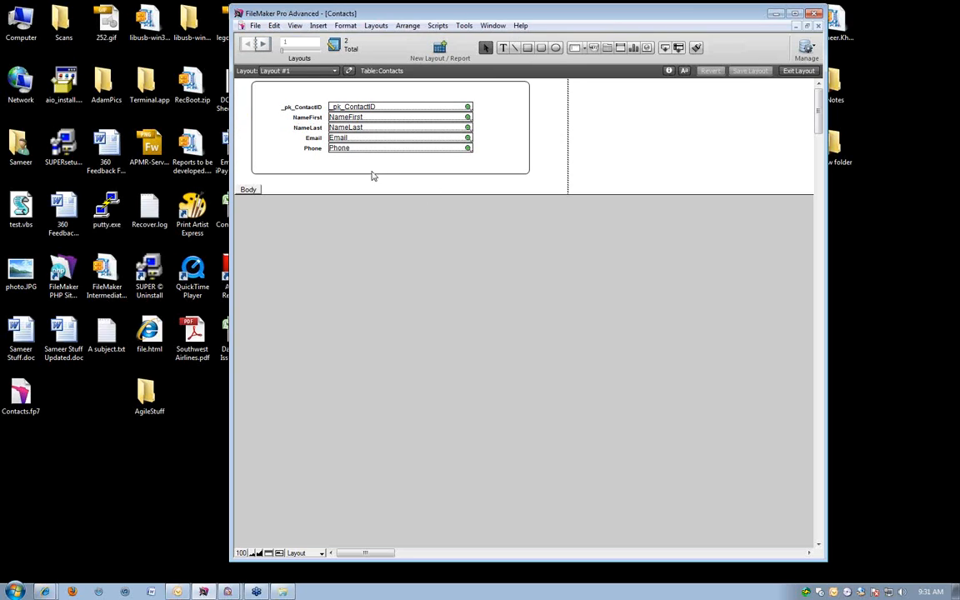
# View Layout #2 in Browse mode and return to Layout mode on it.
pyautogui.hotkey('ctrl', 'b')
pyautogui.click(271, 71)
pyautogui.click(275, 94)
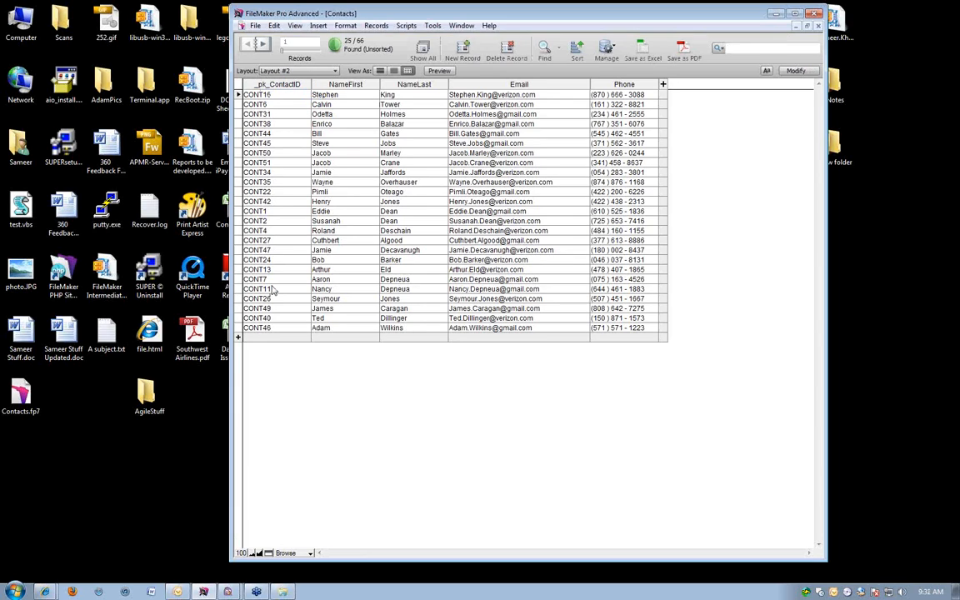
pyautogui.hotkey('ctrl', 'l')
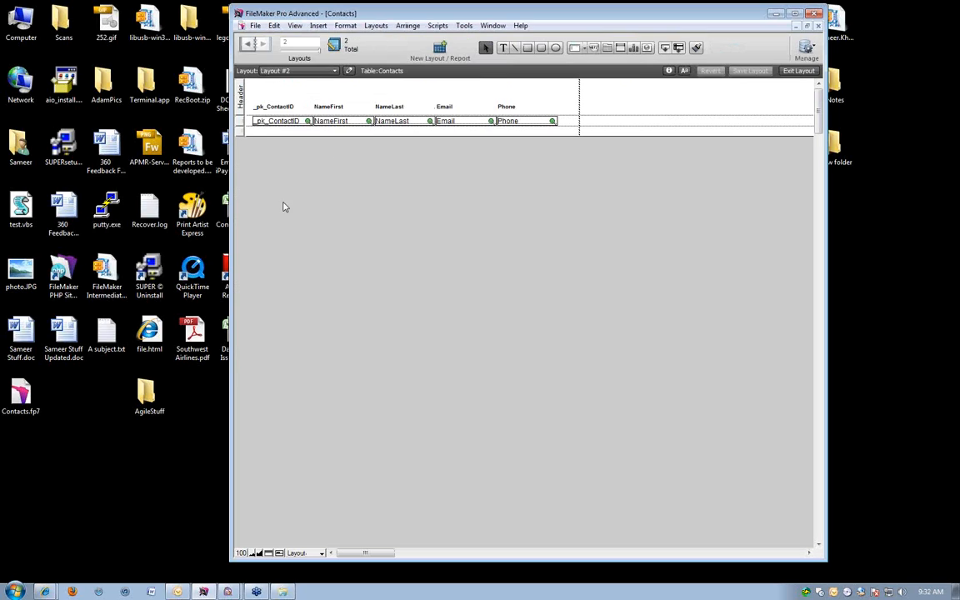
# Start a new layout for Contacts, compare the table, list, report and blank layout types, and choose Labels.
pyautogui.click(440, 48)
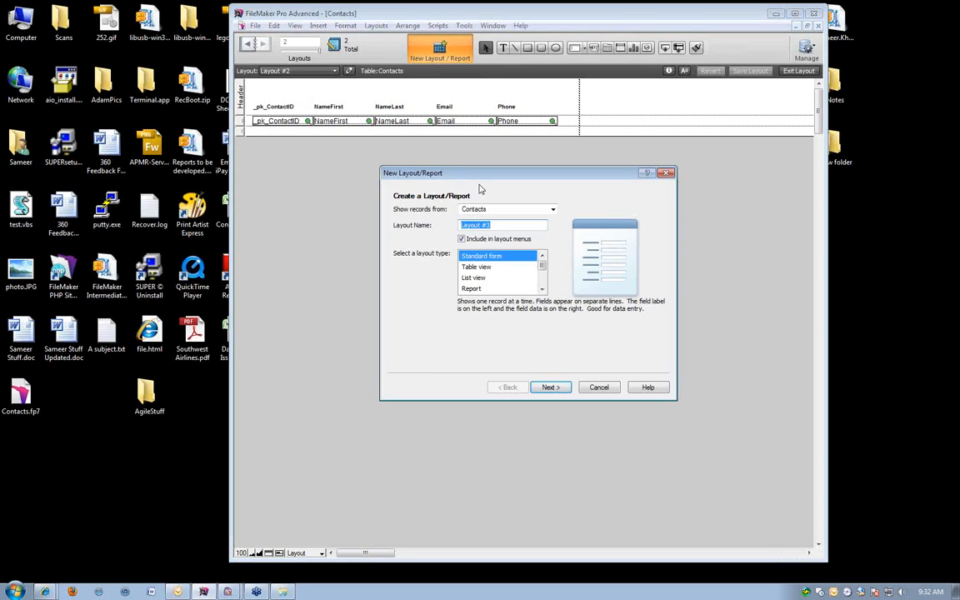
pyautogui.moveTo(433, 173); pyautogui.dragTo(385, 42)
pyautogui.click(430, 126)
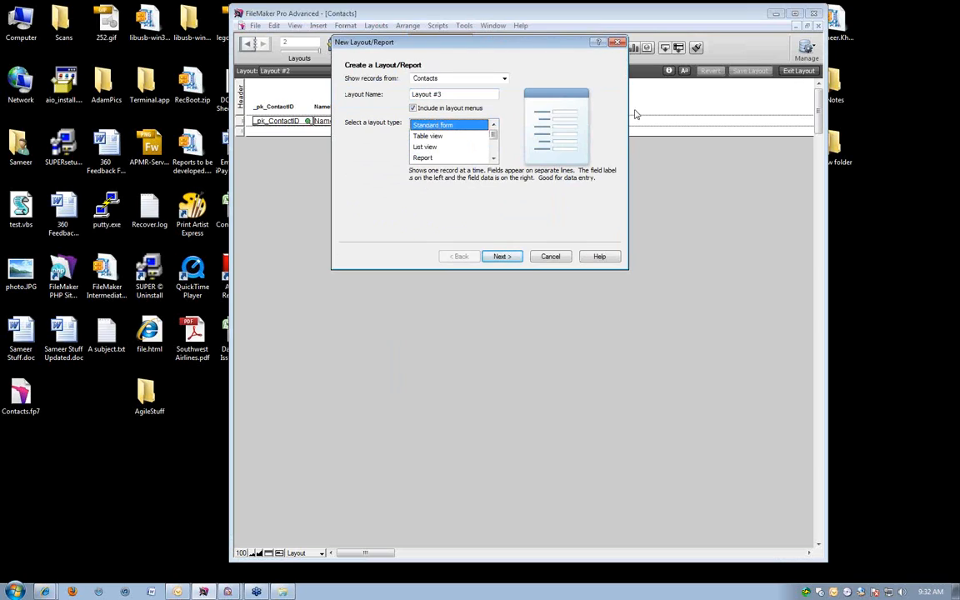
pyautogui.click(427, 135)
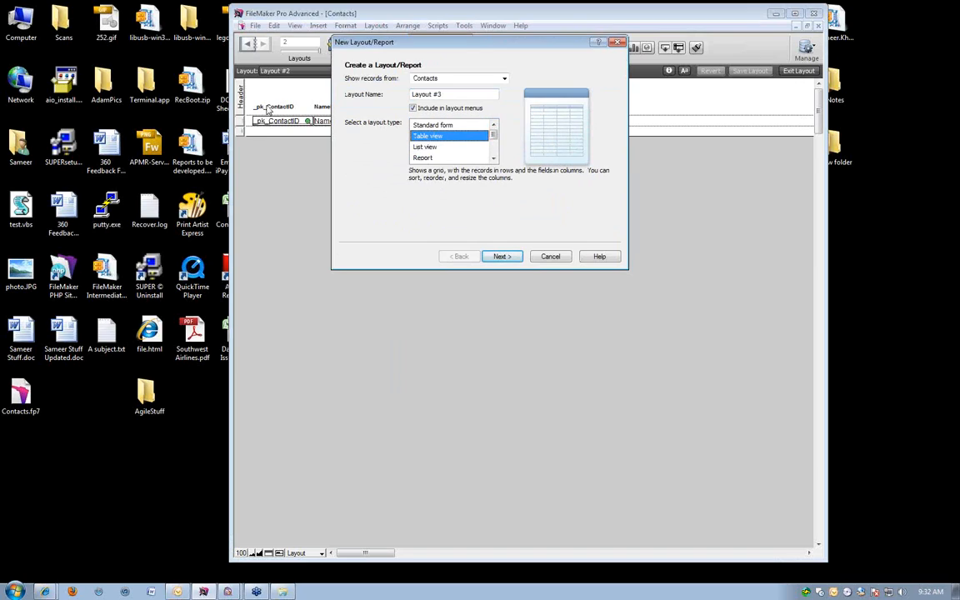
pyautogui.press('Down')
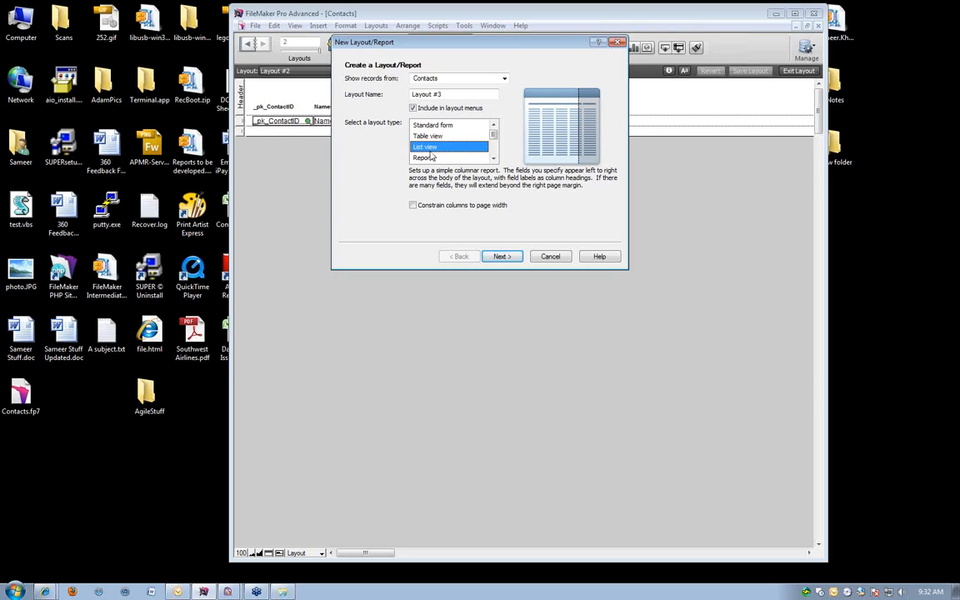
pyautogui.click(428, 158)
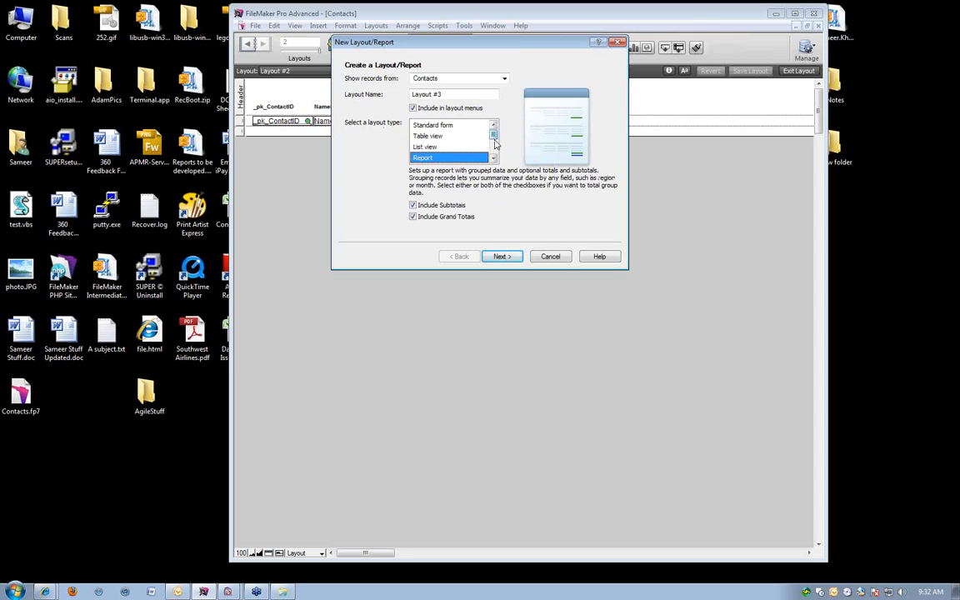
pyautogui.scroll(-1, 414, 133)
pyautogui.click(414, 136)
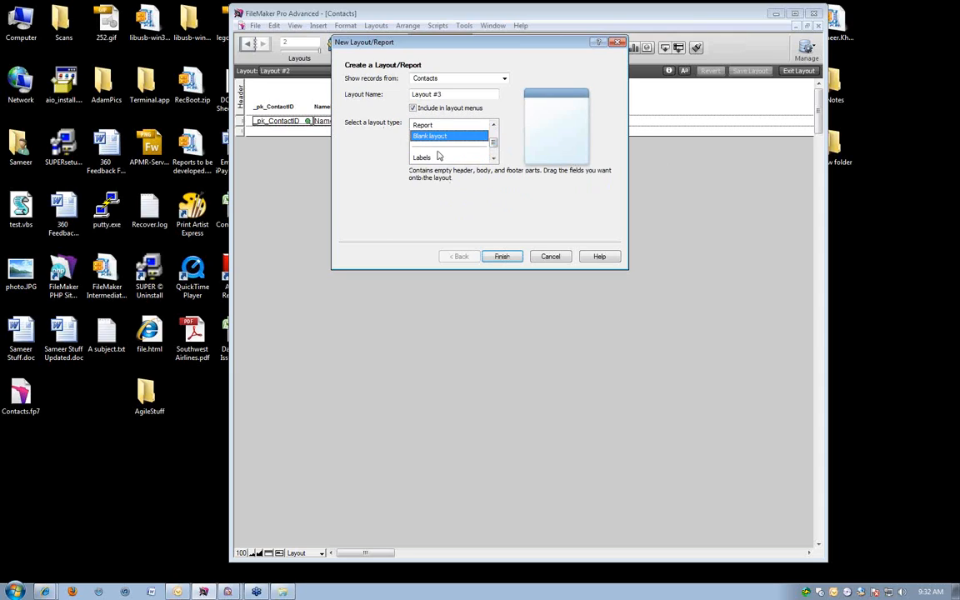
pyautogui.click(439, 158)
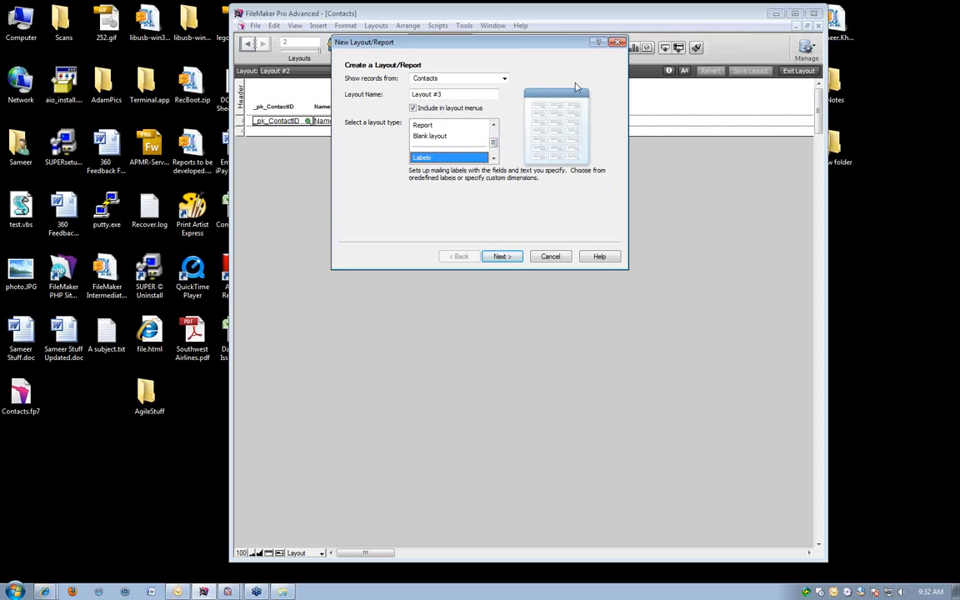
pyautogui.scroll(-1, 410, 155)
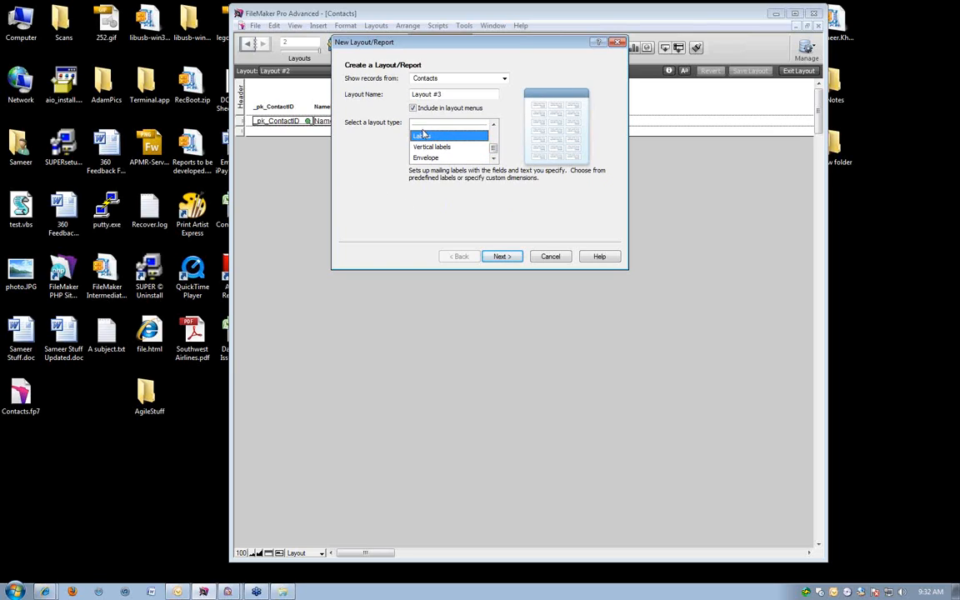
pyautogui.click(496, 256)
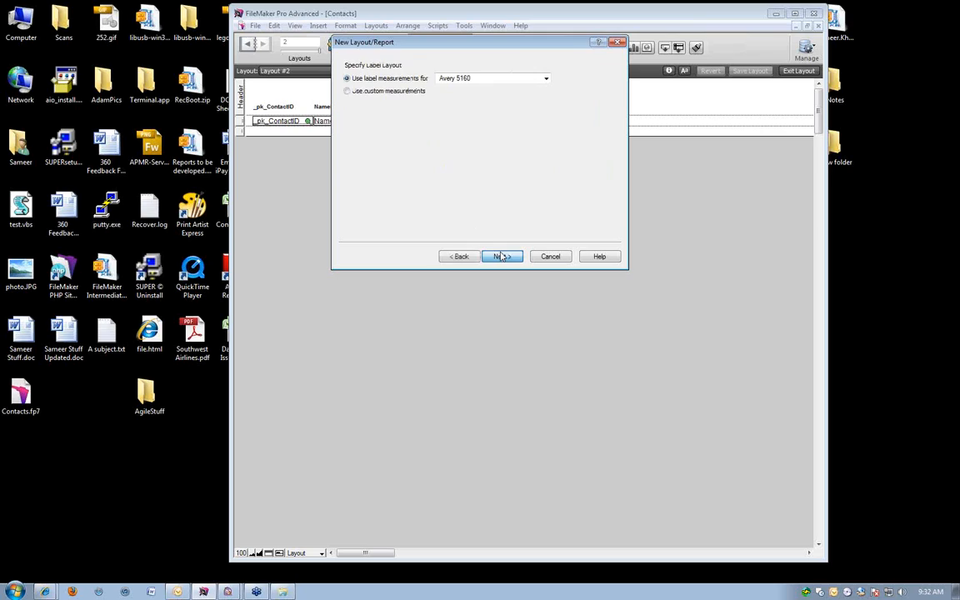
# Look through the predefined Avery and DYMO label measurements without changing the selection.
pyautogui.click(449, 79)
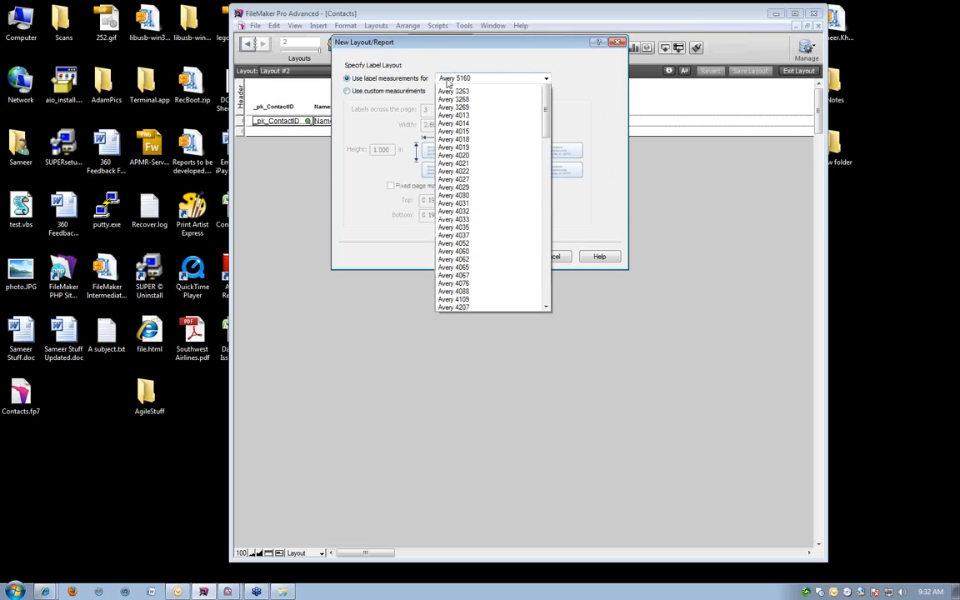
pyautogui.scroll(-7, 514, 208)
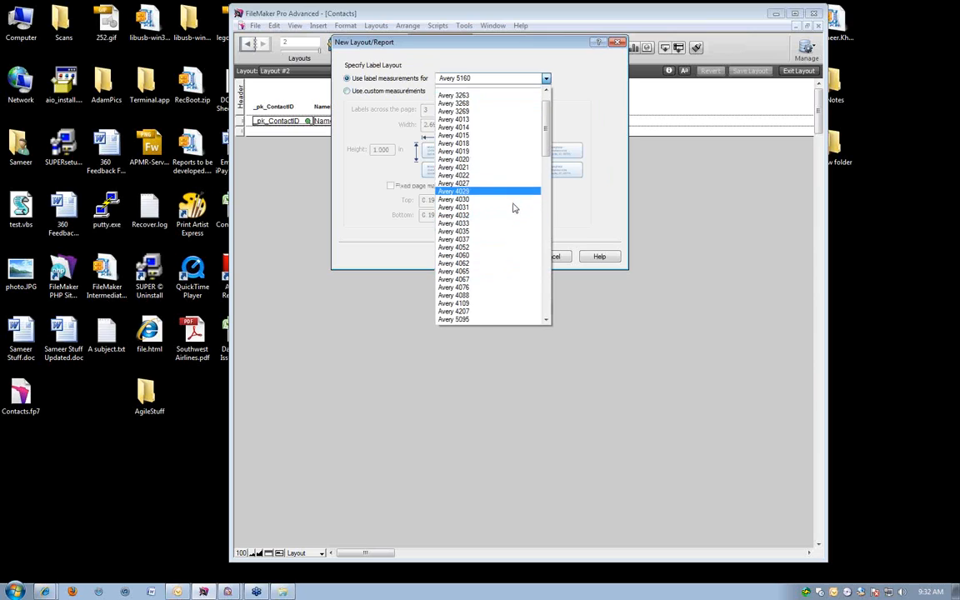
pyautogui.scroll(-1, 514, 209)
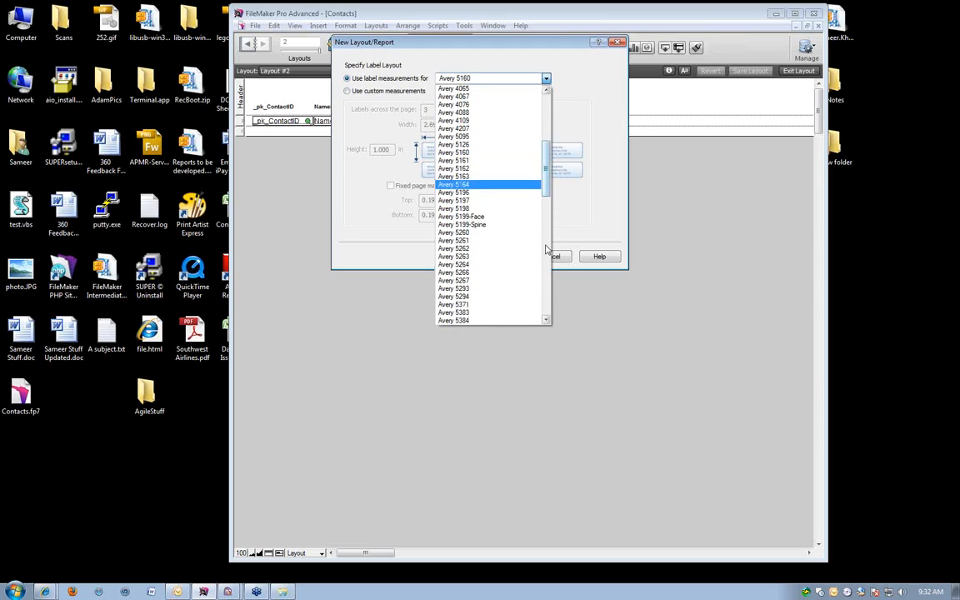
pyautogui.scroll(-15, 533, 250)
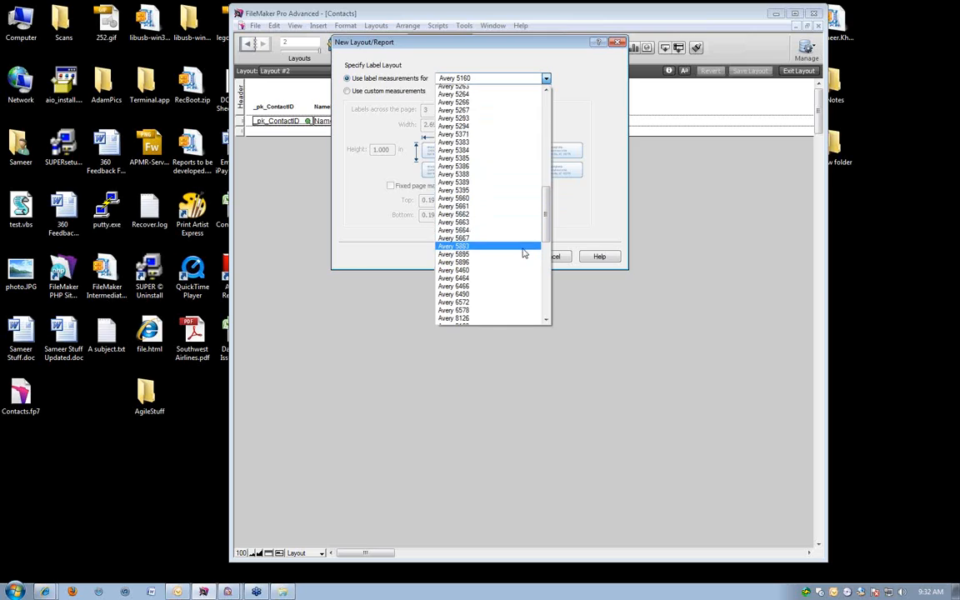
pyautogui.scroll(-1, 523, 249)
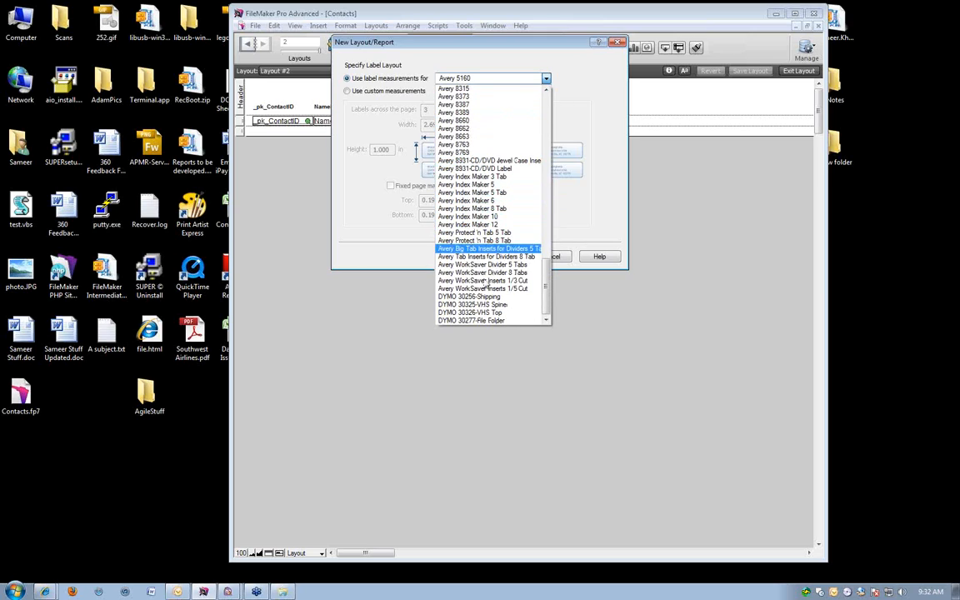
pyautogui.click(363, 191)
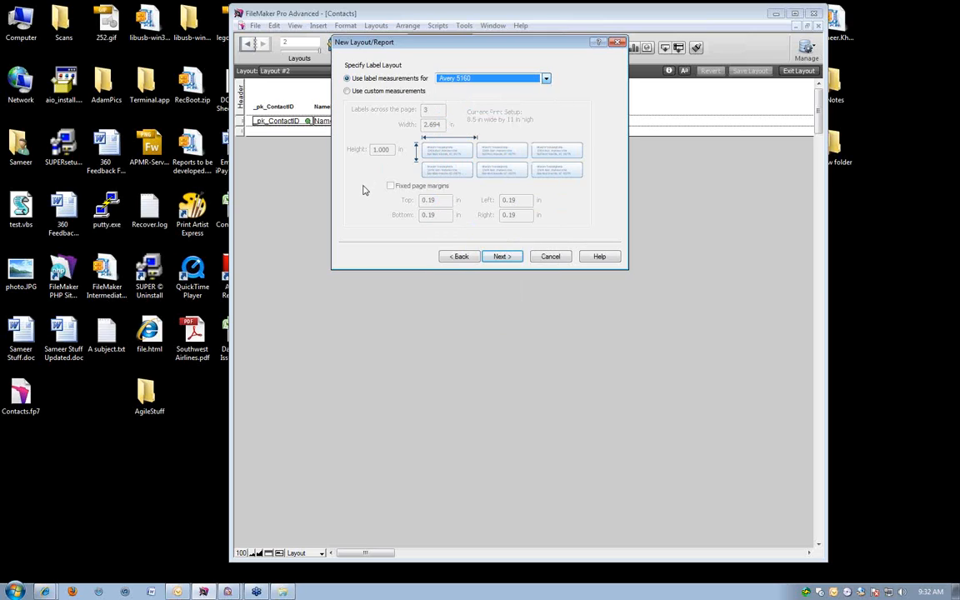
# Look at the custom measurements with fixed page margins, and go back to the predefined Avery 5160 label measurements.
pyautogui.click(367, 91)
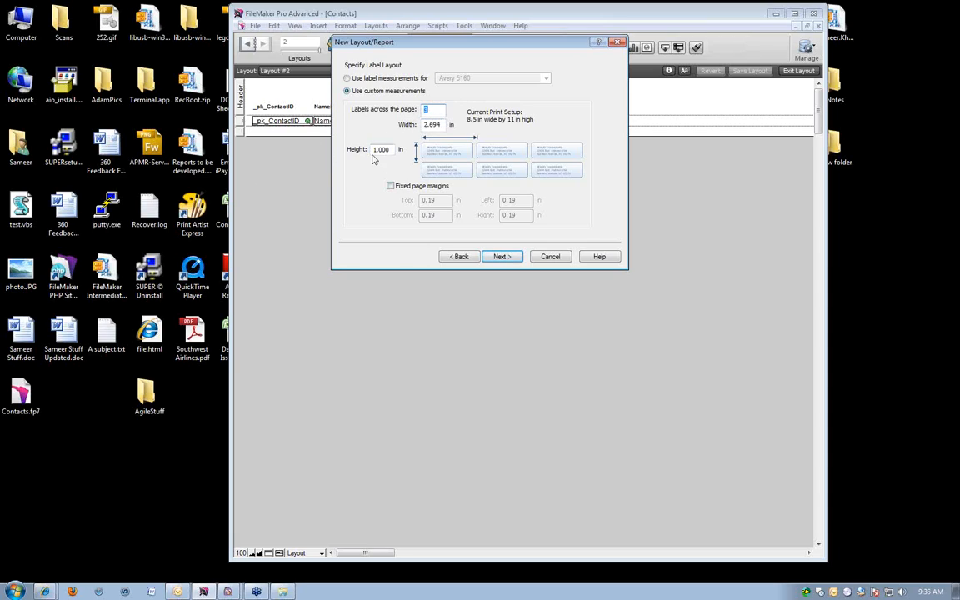
pyautogui.click(390, 186)
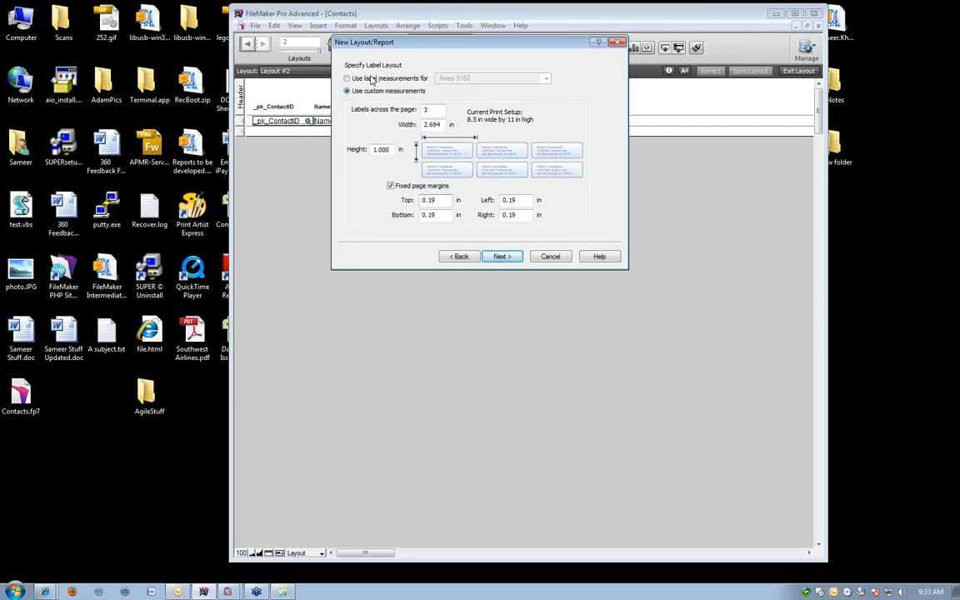
pyautogui.click(390, 78)
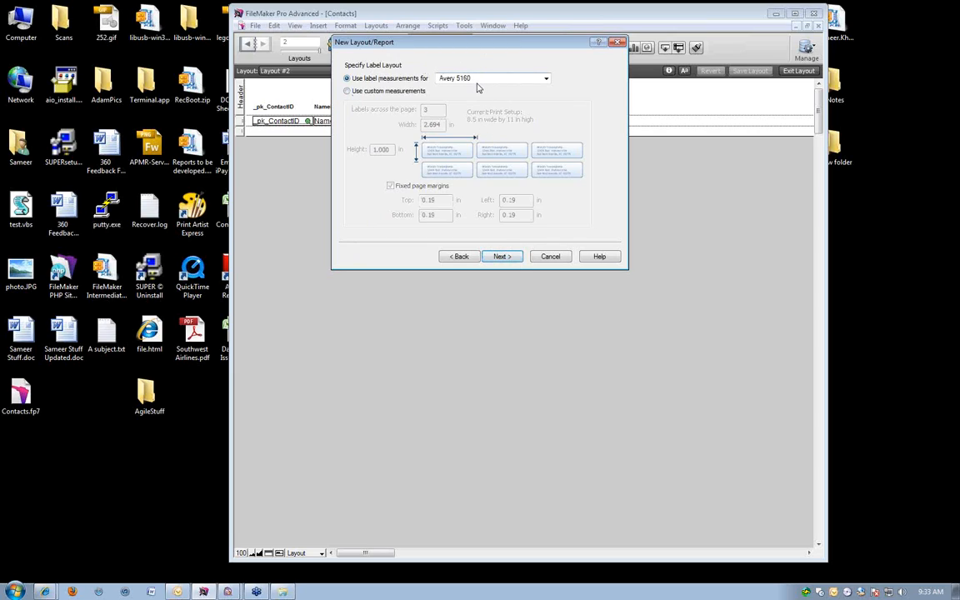
pyautogui.click(502, 256)
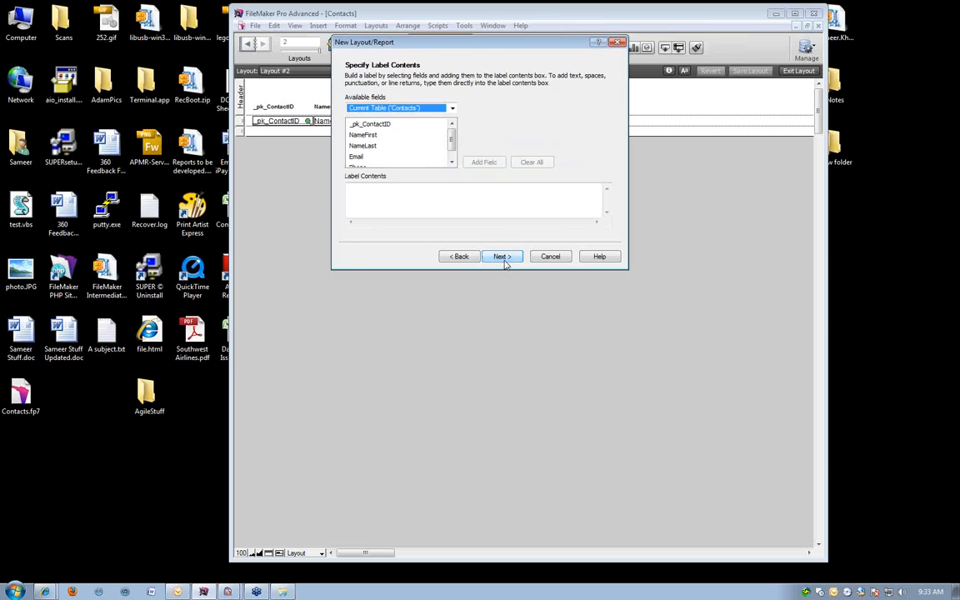
# Build the label with NameFirst and NameLast on the first line, Email and Phone on the lines below, and finish in Preview mode.
pyautogui.moveTo(569, 49); pyautogui.dragTo(575, 33)
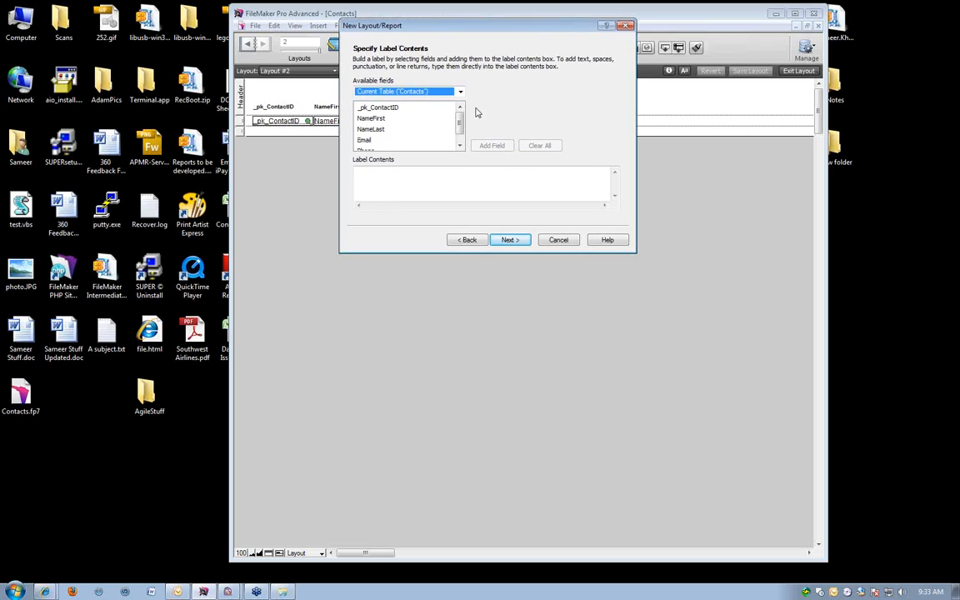
pyautogui.doubleClick(442, 119)
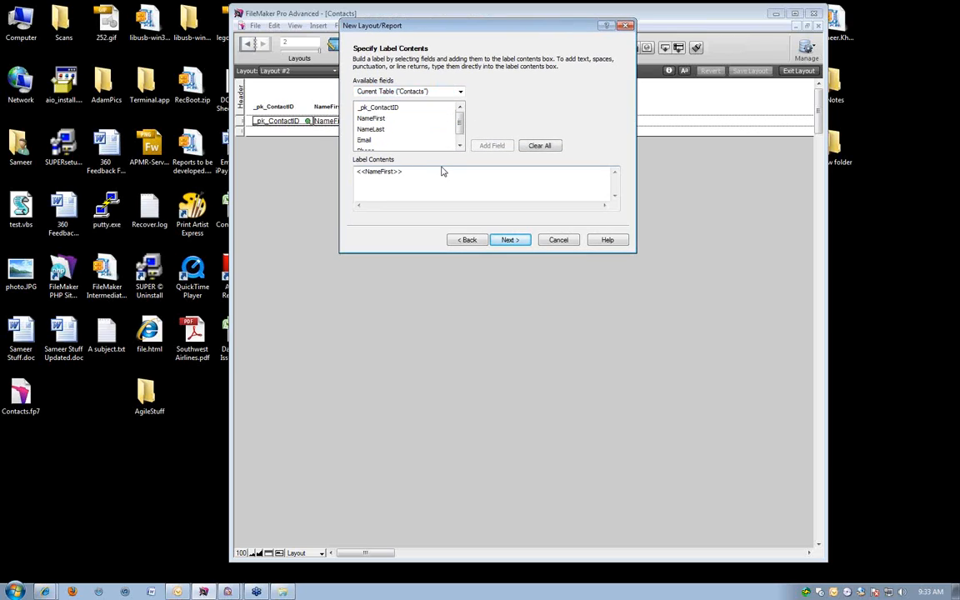
pyautogui.doubleClick(371, 130)
pyautogui.click(365, 131)
pyautogui.scroll(-1, 369, 131)
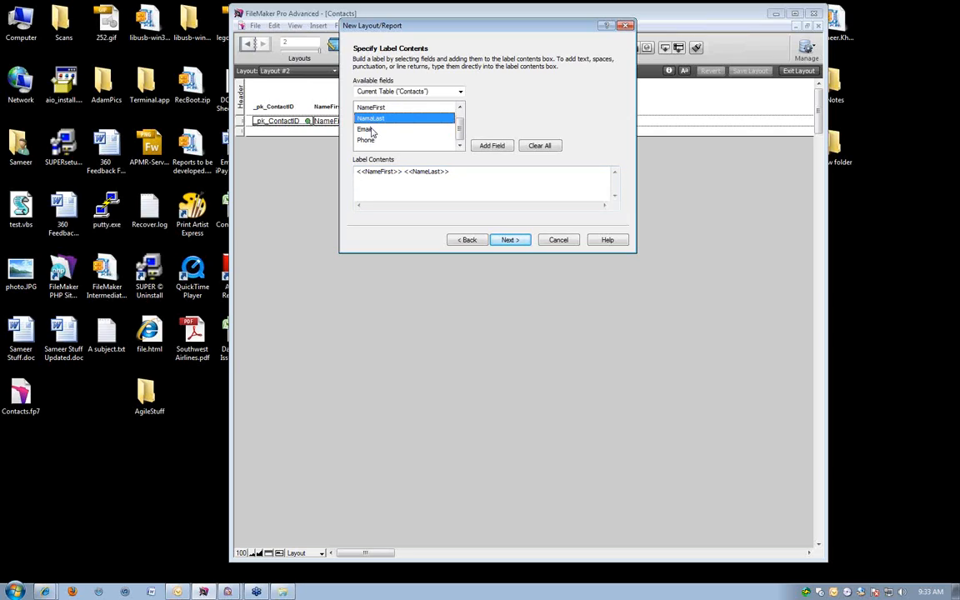
pyautogui.click(371, 133)
pyautogui.doubleClick(371, 133)
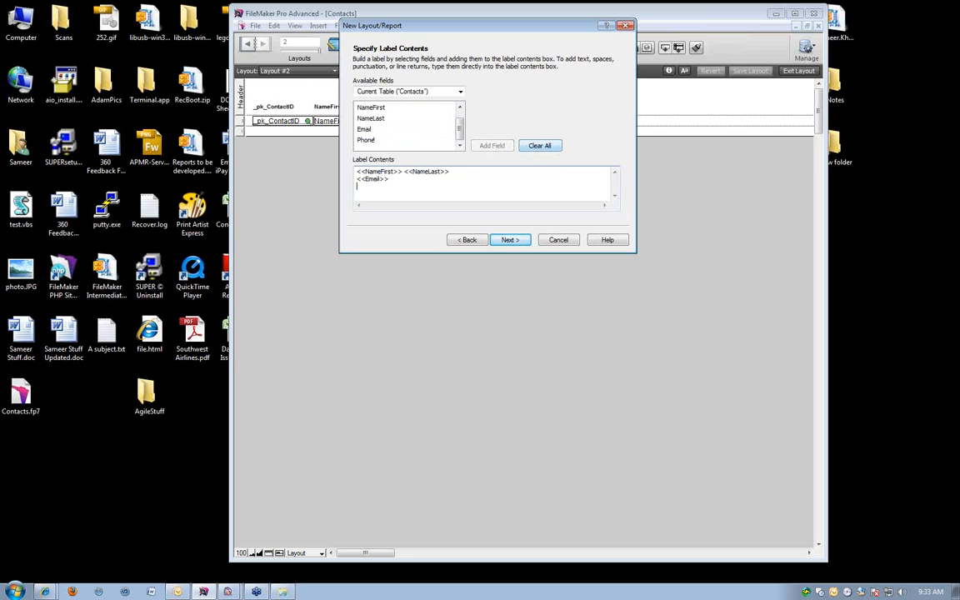
pyautogui.doubleClick(367, 140)
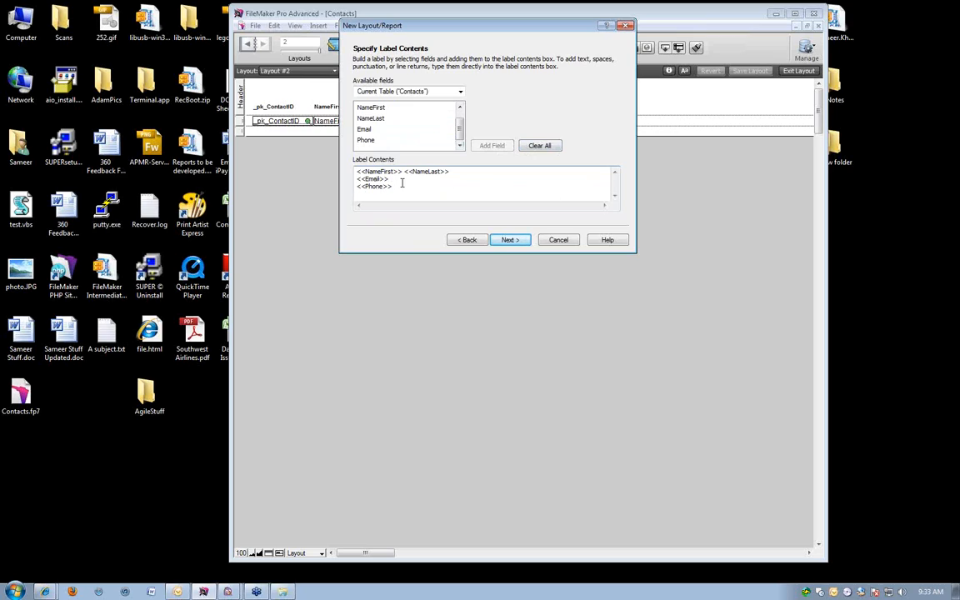
pyautogui.click(510, 240)
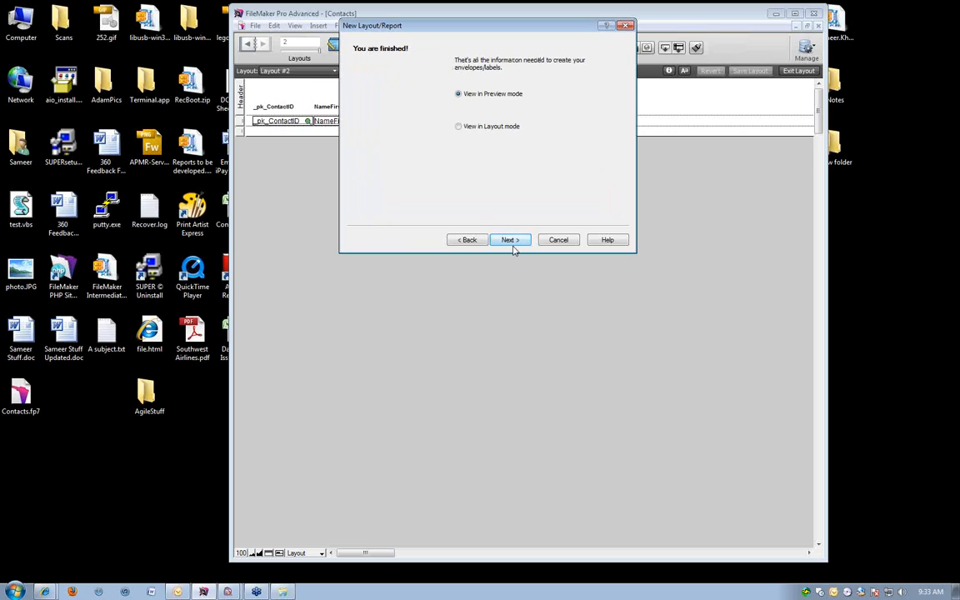
pyautogui.click(507, 241)
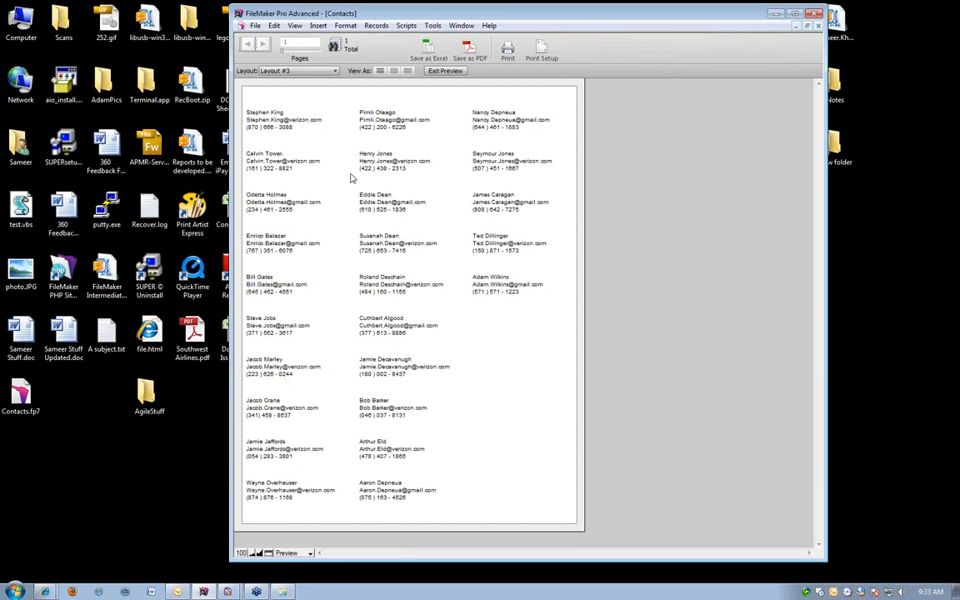
# Switch to Layout #1 in Browse mode and show all contact records.
pyautogui.click(321, 71)
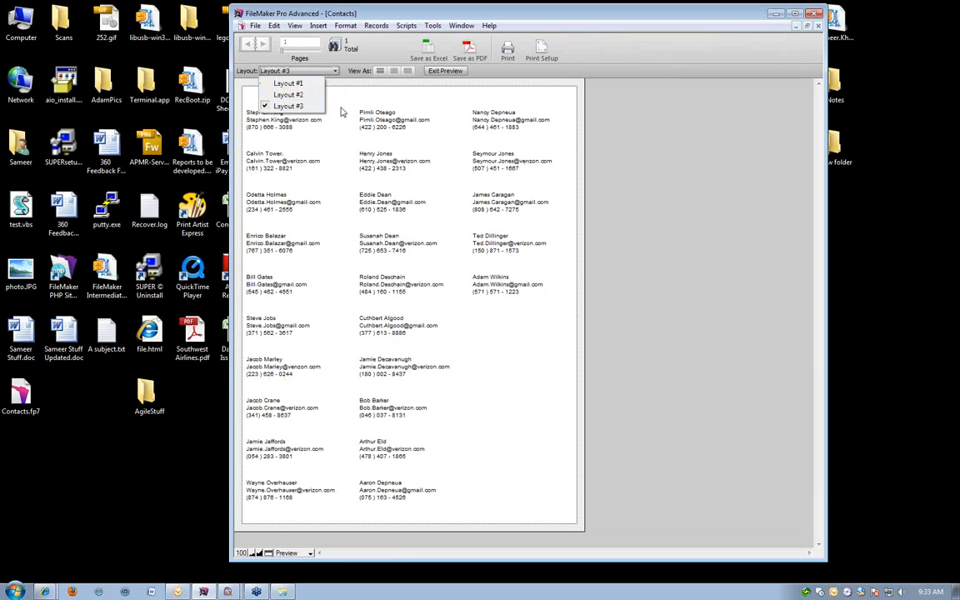
pyautogui.click(304, 105)
pyautogui.click(263, 73)
pyautogui.click(277, 82)
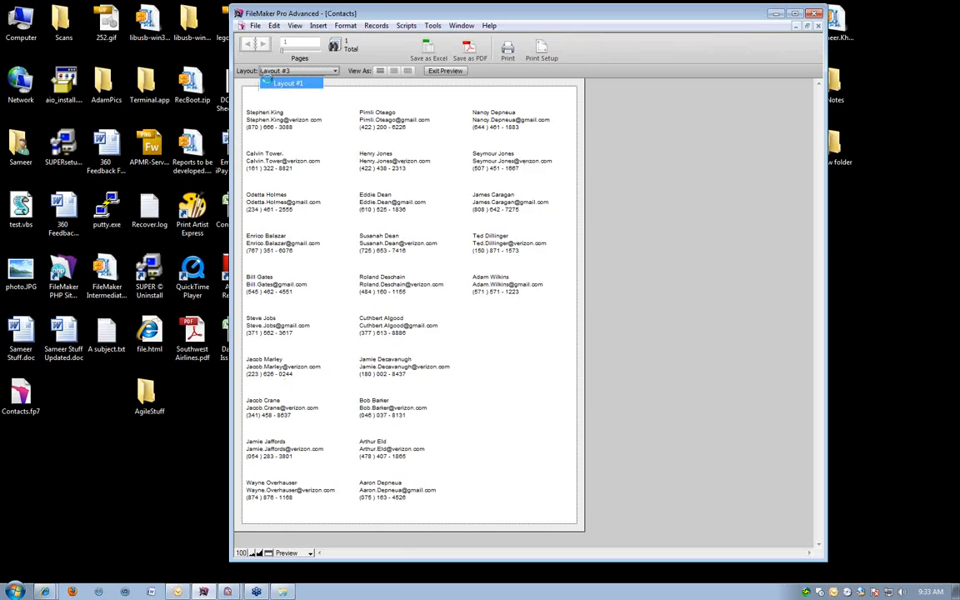
pyautogui.hotkey('ctrl', 'b')
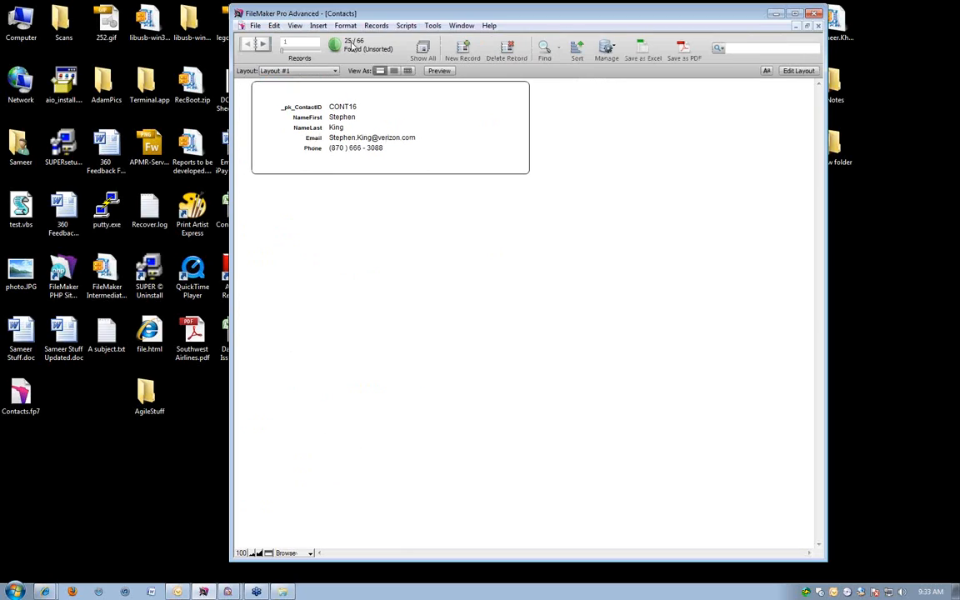
pyautogui.click(422, 50)
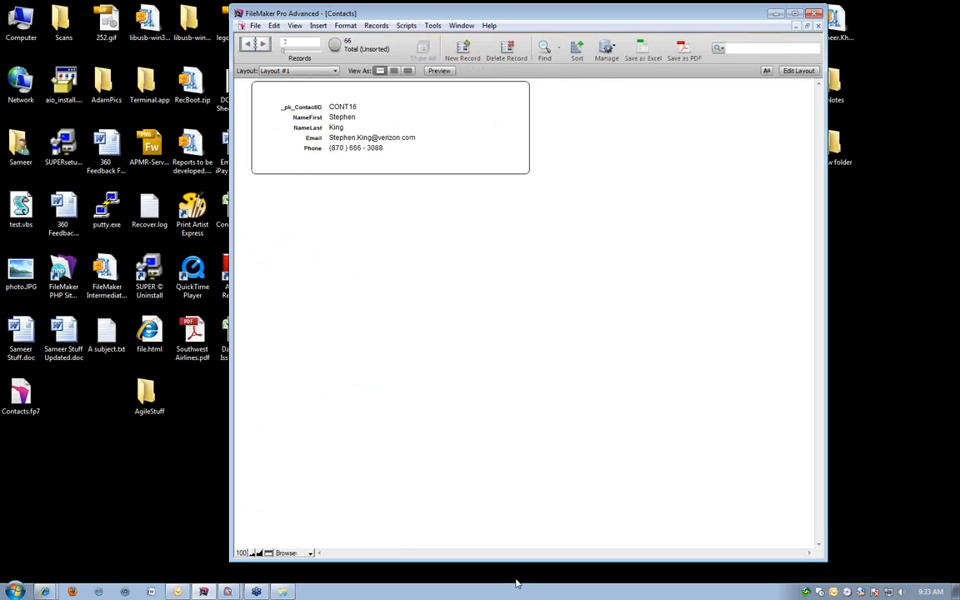
# Preview the labels of Layout #3 for all records and step through the pages.
pyautogui.click(268, 73)
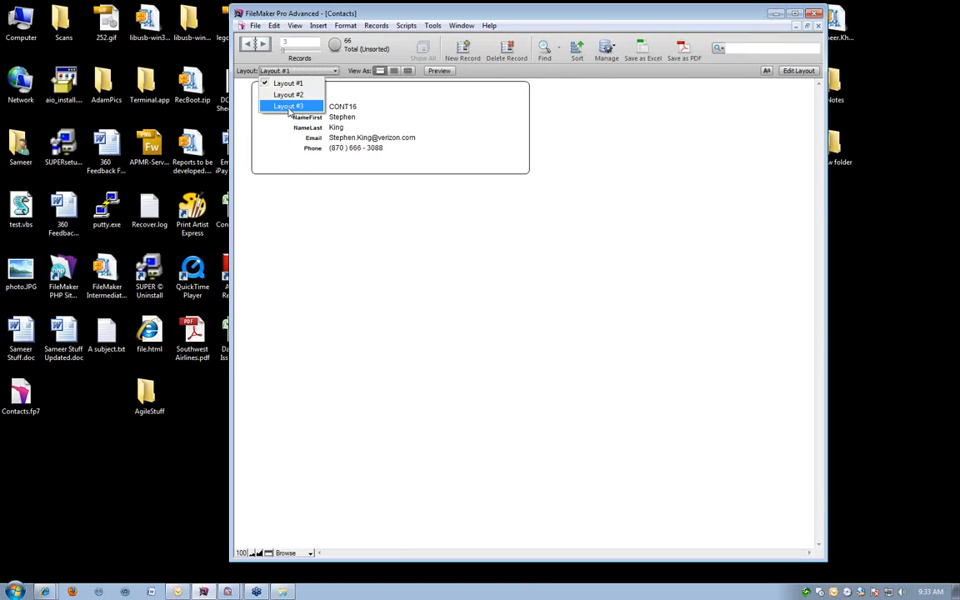
pyautogui.click(275, 104)
pyautogui.click(434, 73)
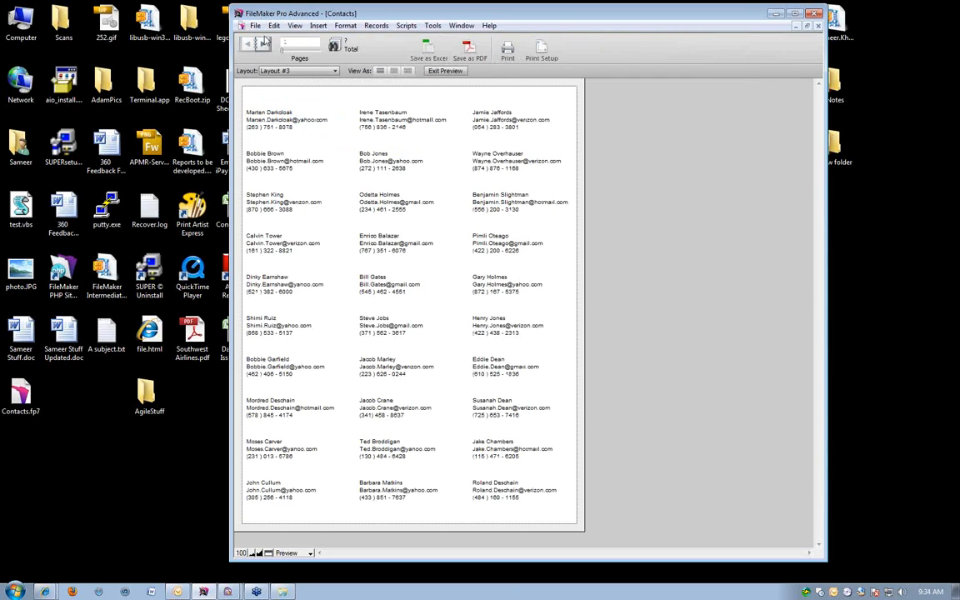
pyautogui.click(263, 44)
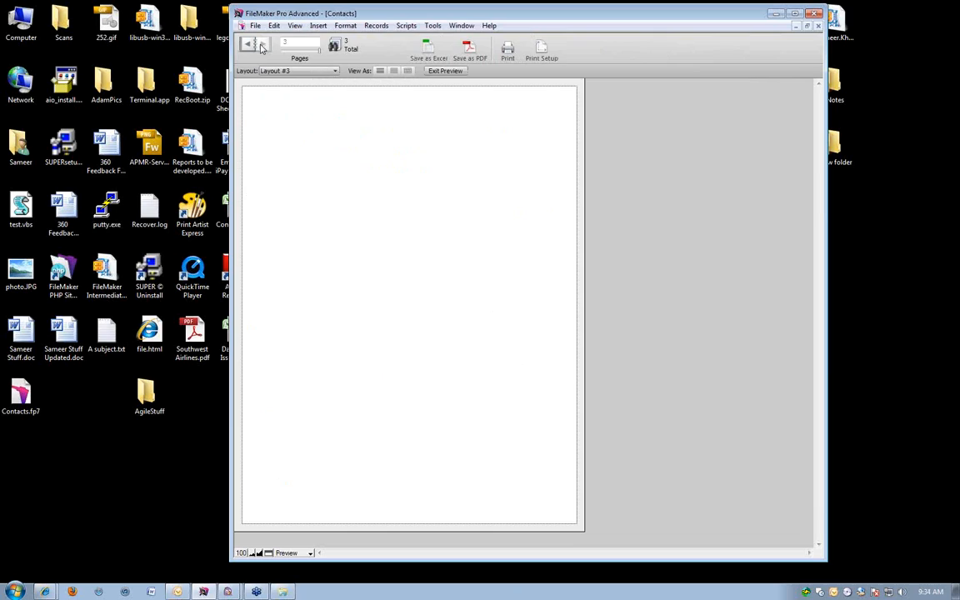
pyautogui.click(254, 46)
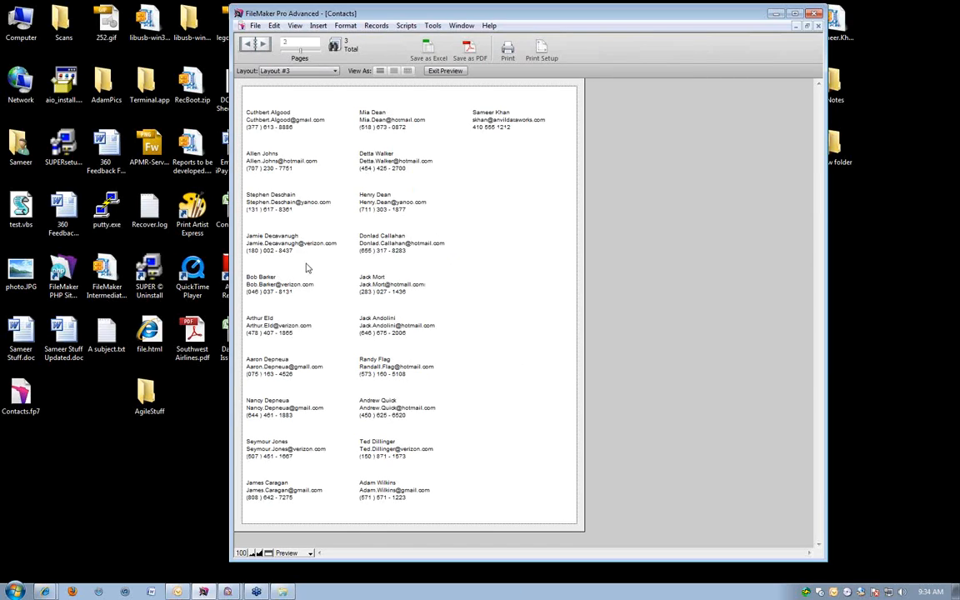
# Return to the first page of the label preview, and switch to Layout #1 in Browse mode.
pyautogui.click(249, 45)
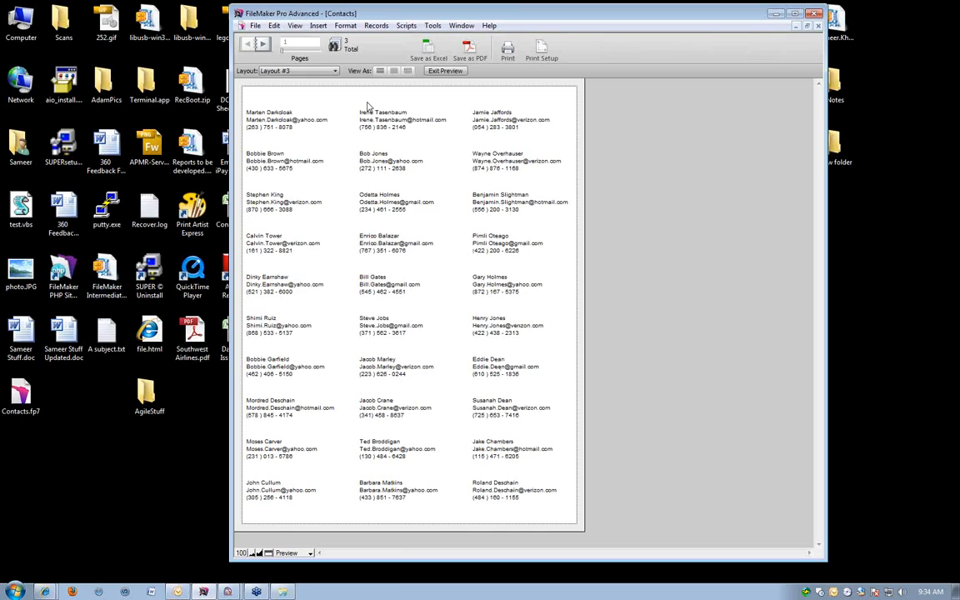
pyautogui.click(270, 71)
pyautogui.click(287, 83)
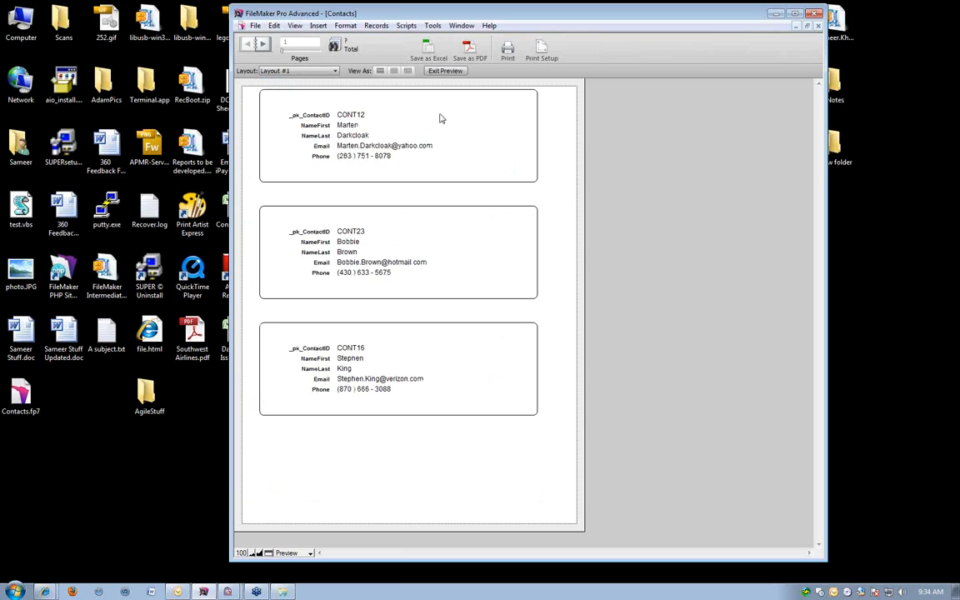
pyautogui.click(445, 72)
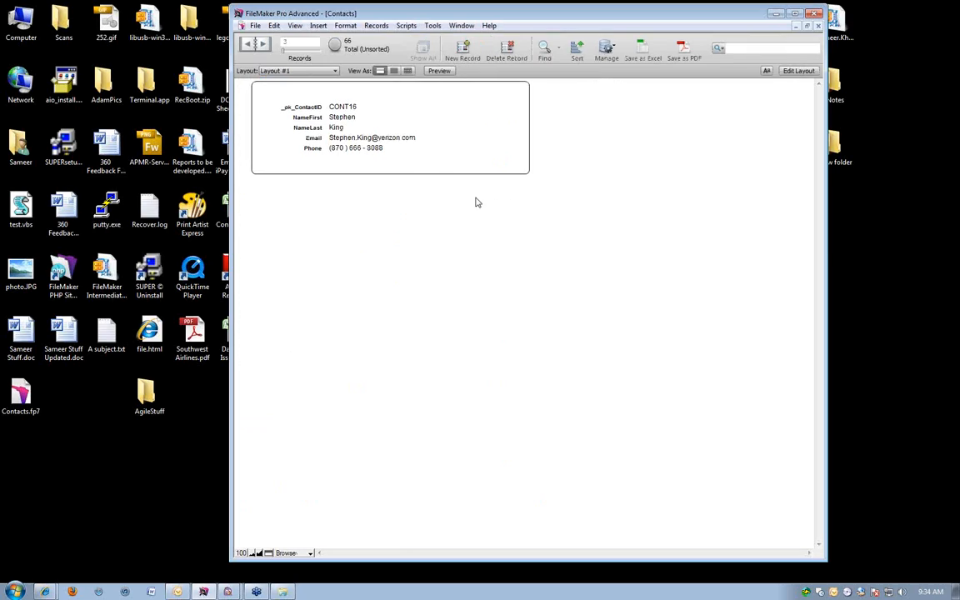
pyautogui.hotkey('ctrl', 'f')
pyautogui.click(336, 138)
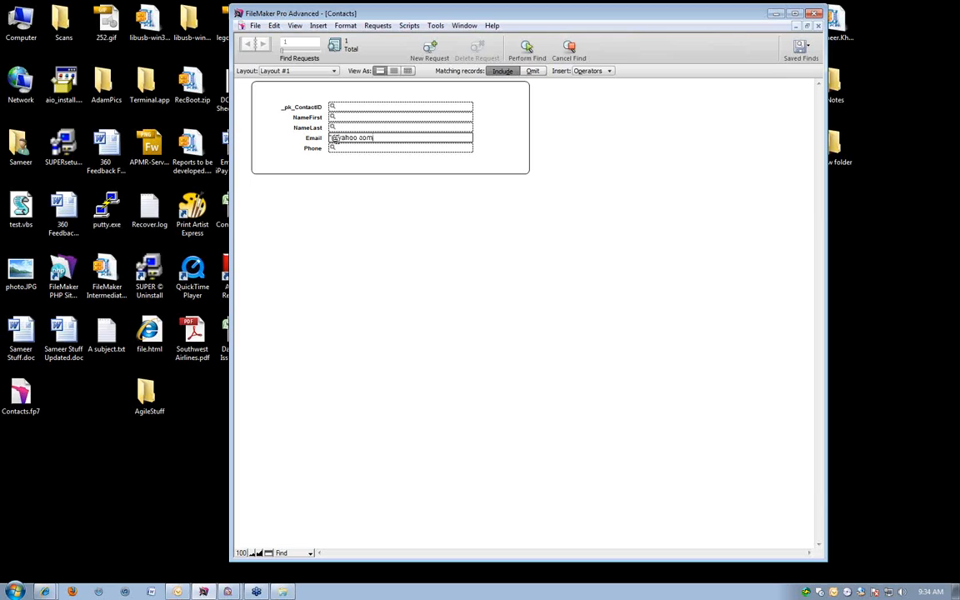
pyautogui.press('Return')
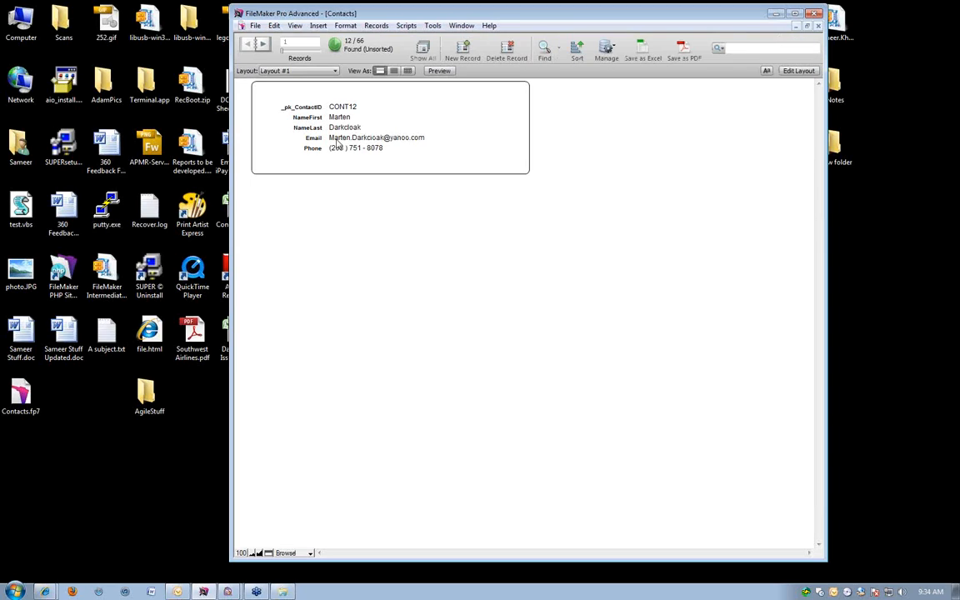
# Preview the found contacts as labels in Layout #3.
pyautogui.click(300, 72)
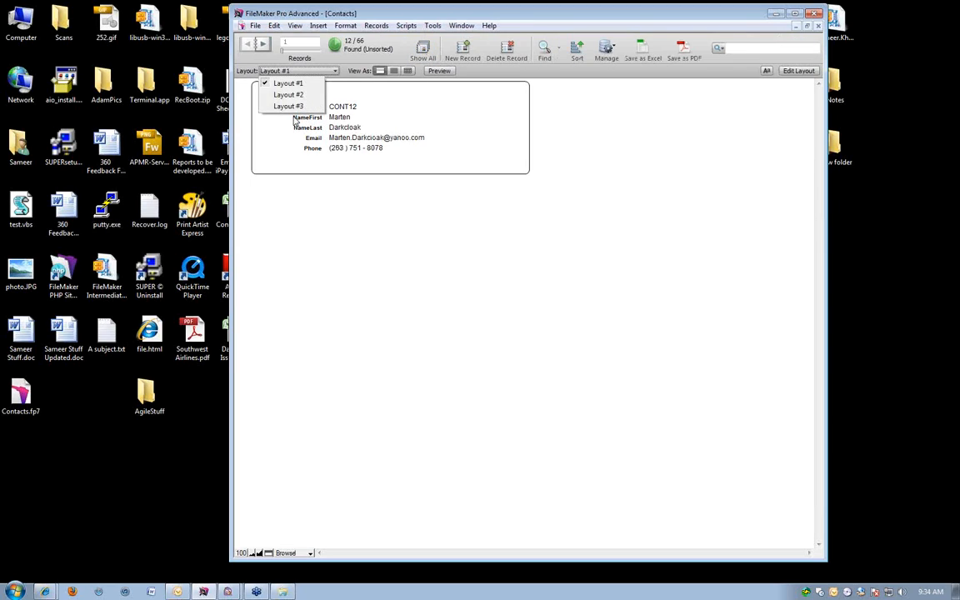
pyautogui.click(288, 105)
pyautogui.click(439, 71)
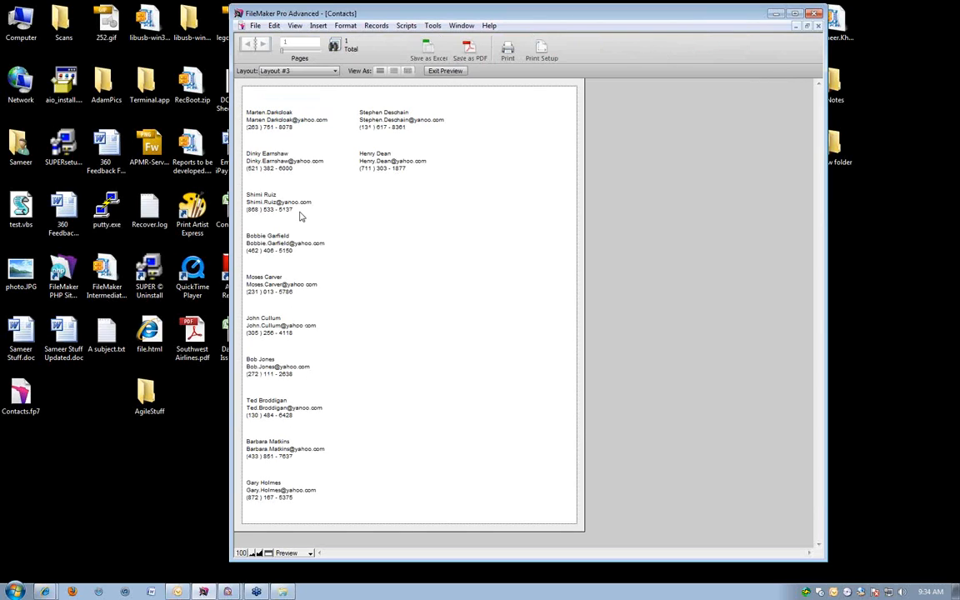
pyautogui.click(291, 71)
pyautogui.click(279, 81)
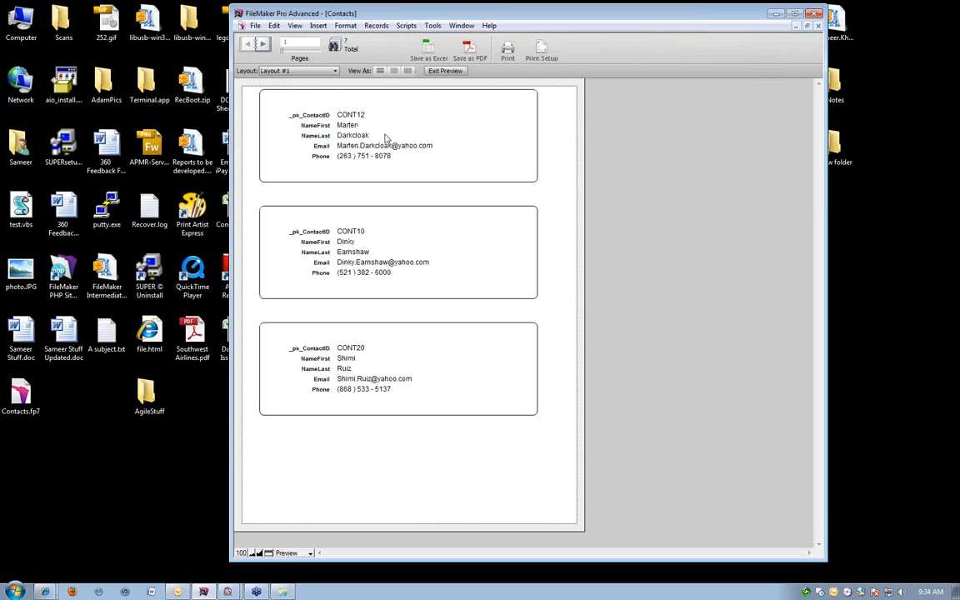
pyautogui.hotkey('ctrl', 'b')
pyautogui.click(558, 49)
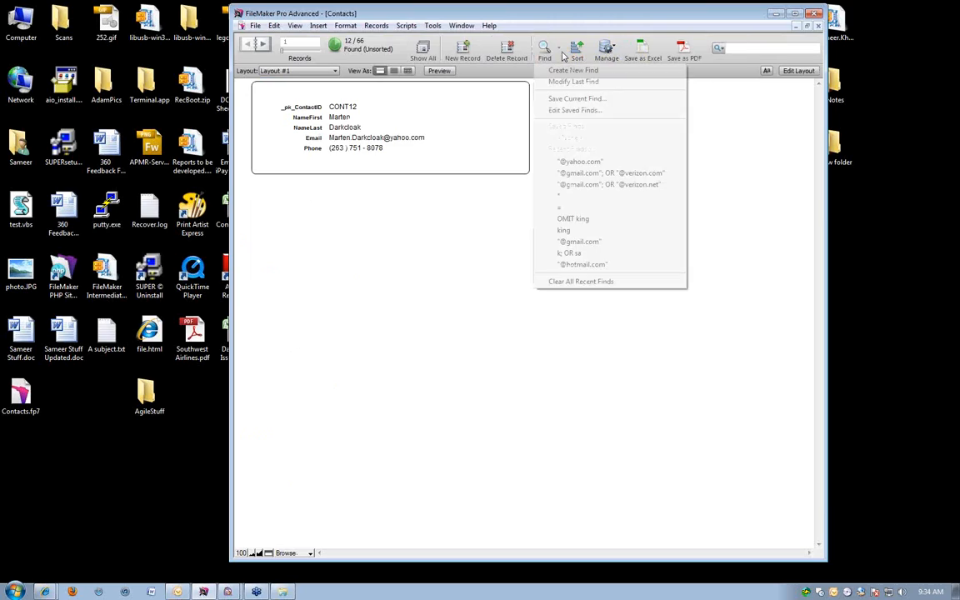
pyautogui.click(571, 174)
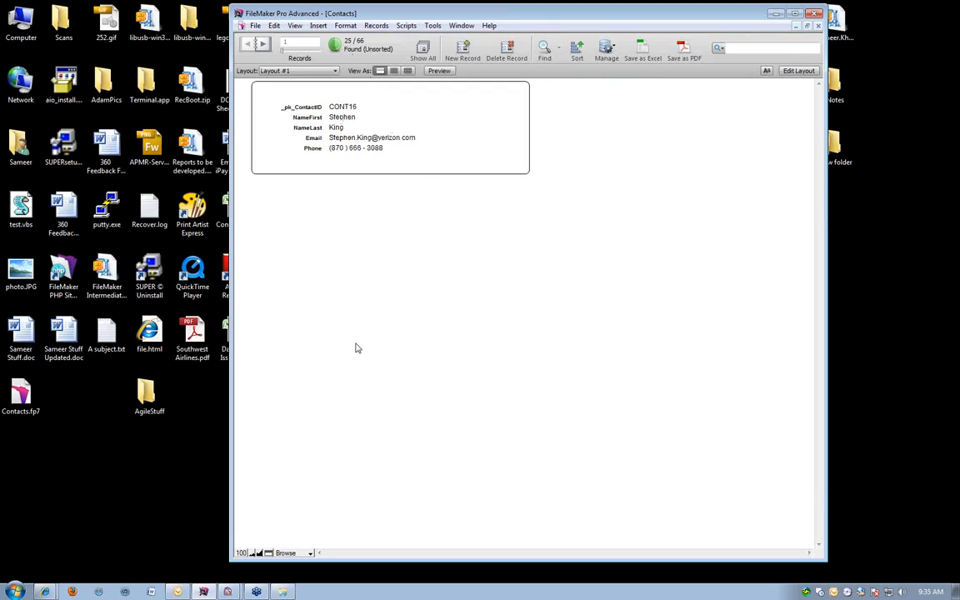
pyautogui.click(560, 49)
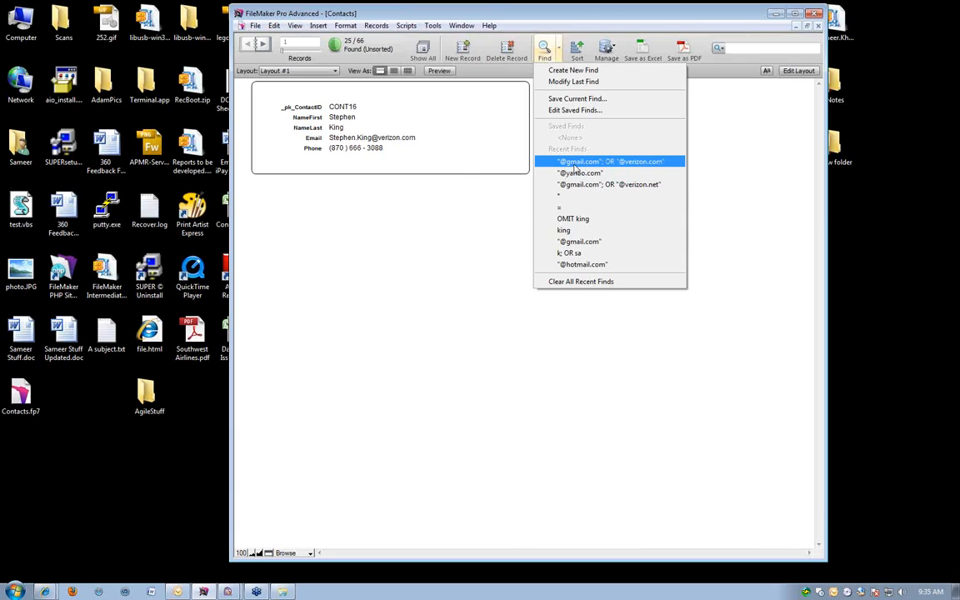
pyautogui.click(438, 253)
pyautogui.hotkey('ctrl', 'f')
pyautogui.click(376, 137)
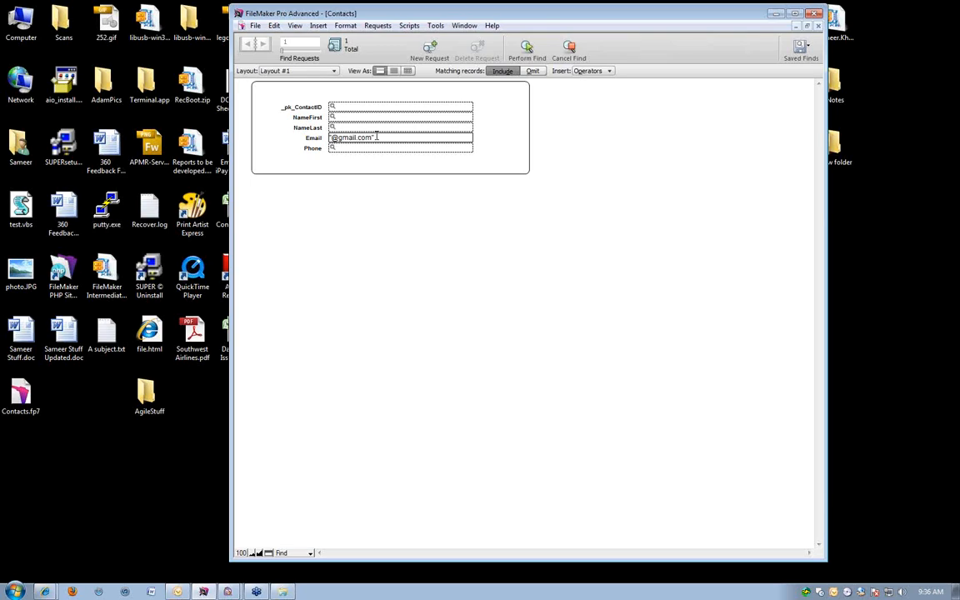
pyautogui.click(527, 48)
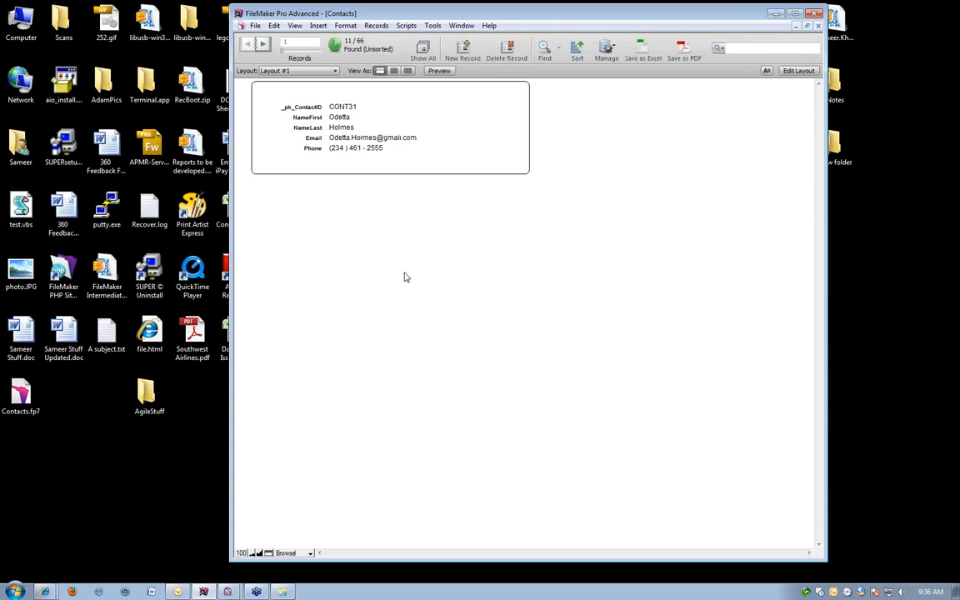
pyautogui.click(558, 48)
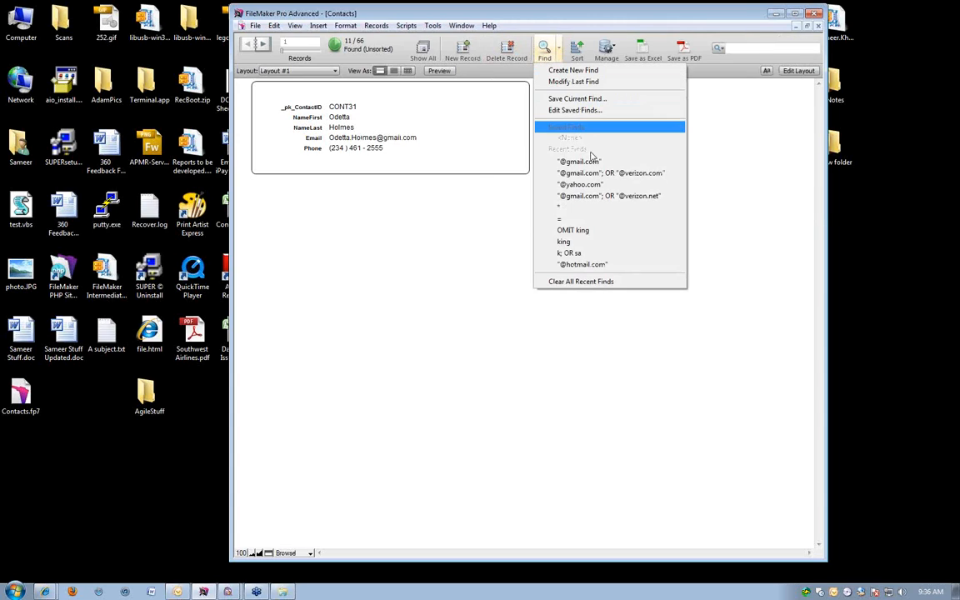
pyautogui.click(596, 174)
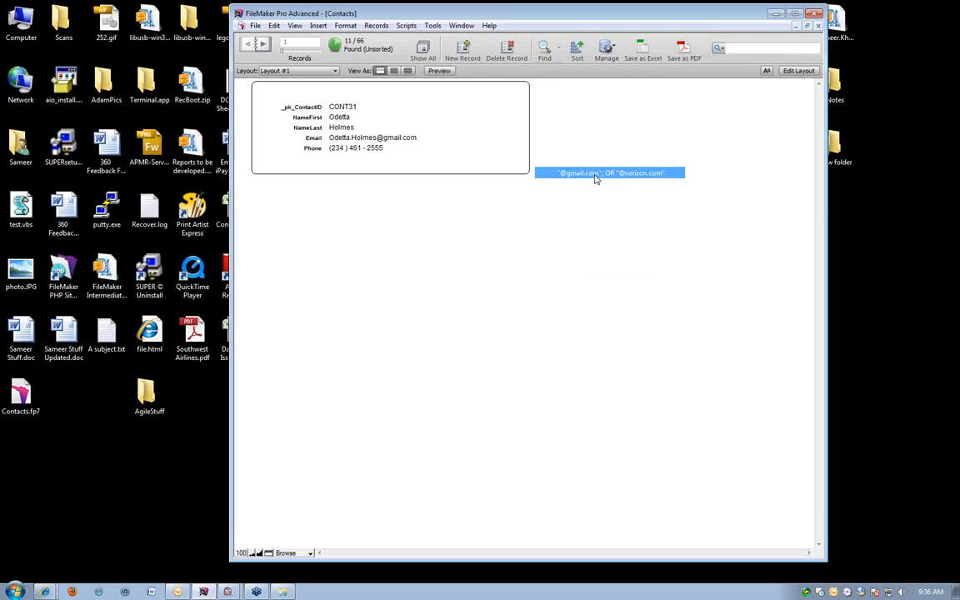
pyautogui.click(558, 48)
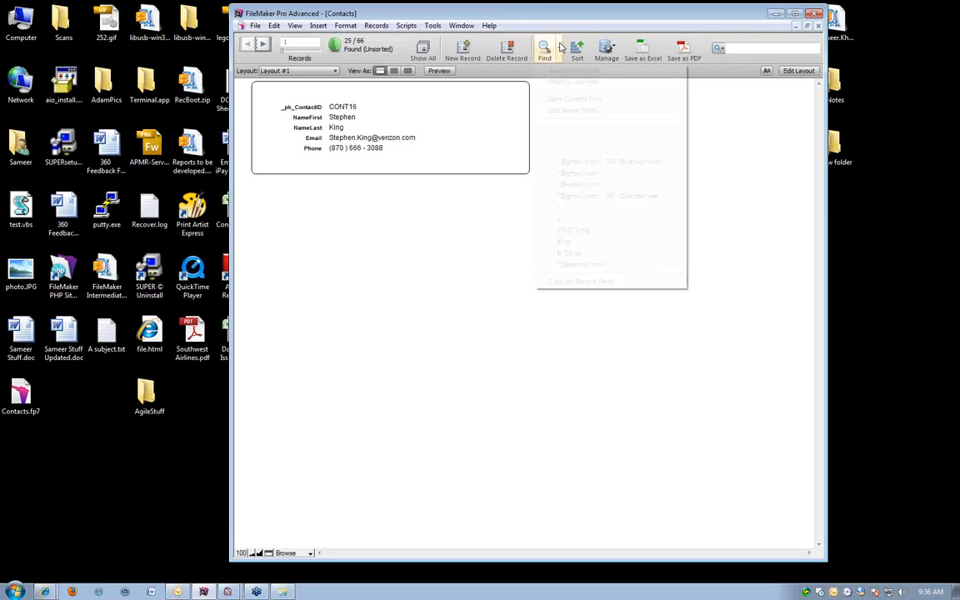
pyautogui.click(579, 230)
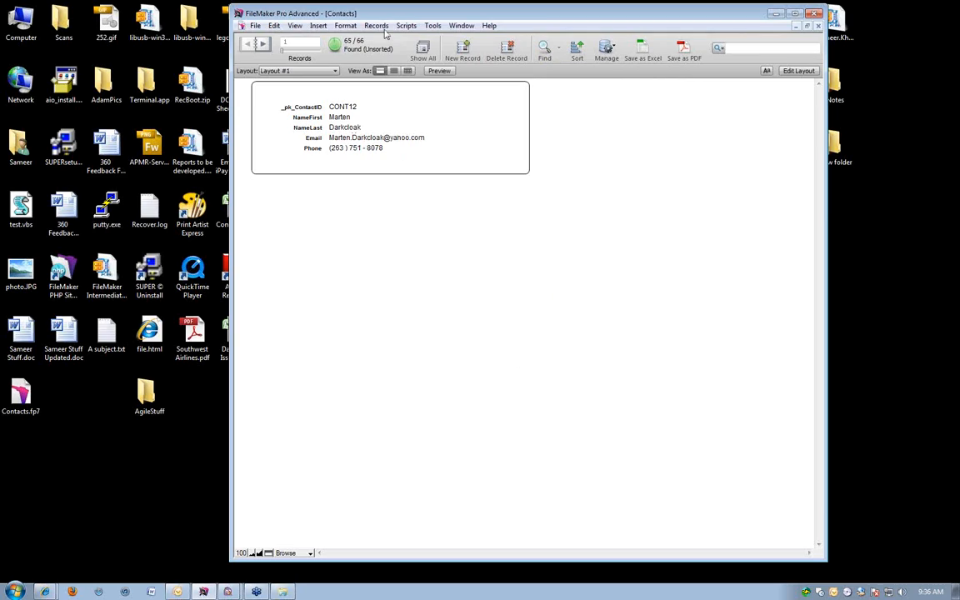
# Preview the found contacts as labels in Layout #3, step through to the last page and return to the first.
pyautogui.click(279, 71)
pyautogui.click(286, 106)
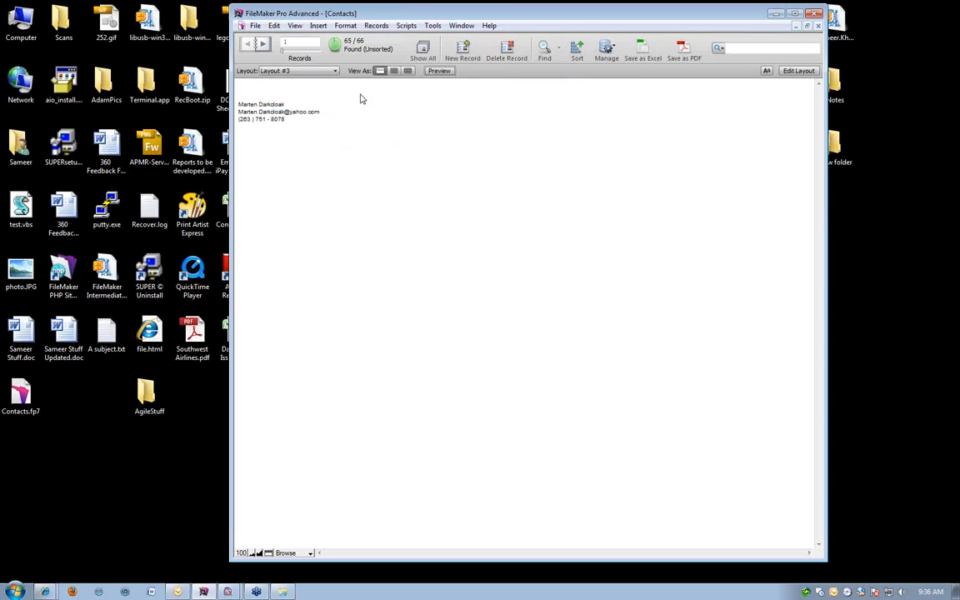
pyautogui.click(430, 71)
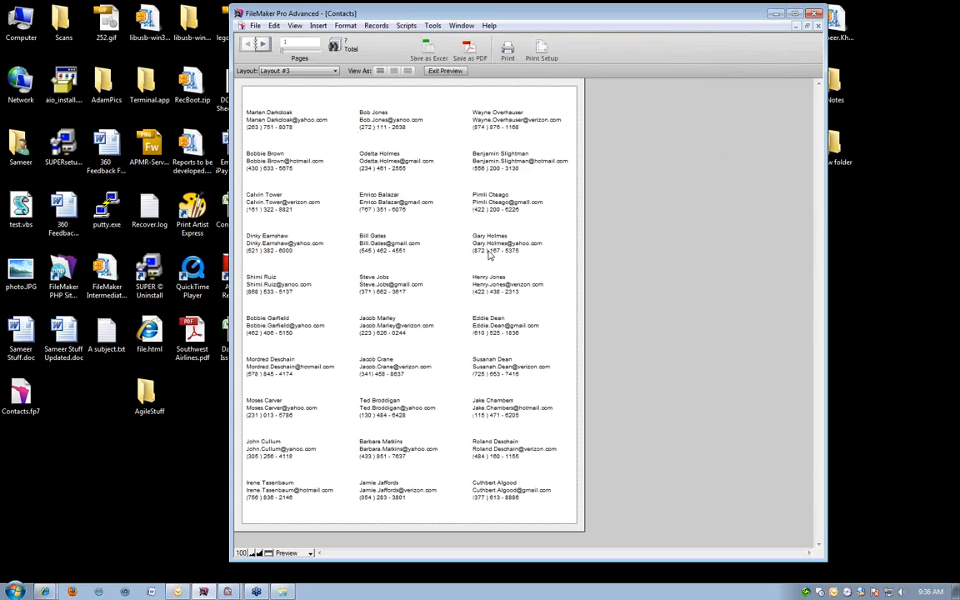
pyautogui.click(255, 47)
pyautogui.click(254, 46)
pyautogui.click(254, 46)
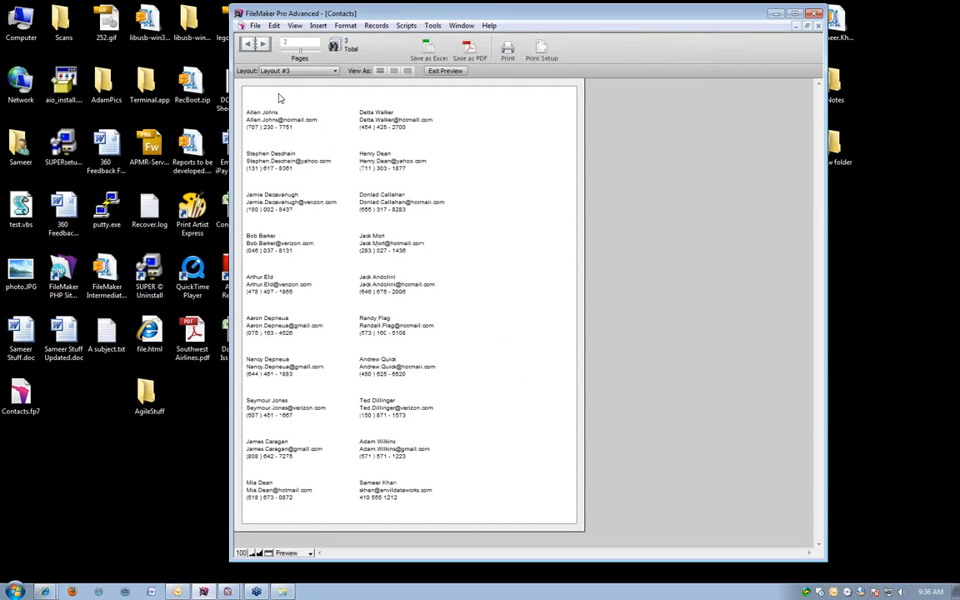
pyautogui.click(255, 46)
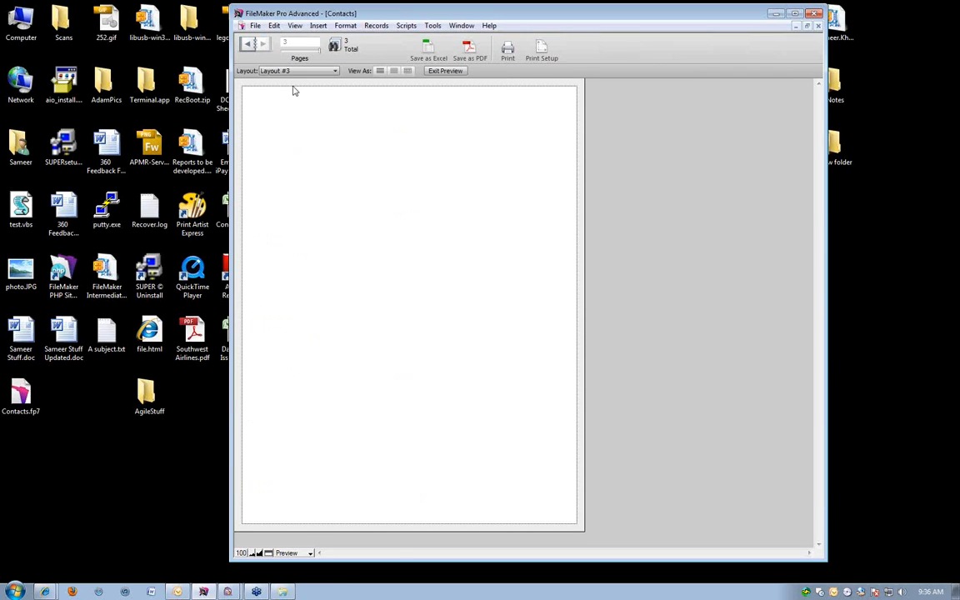
pyautogui.rightClick(298, 207)
pyautogui.click(329, 317)
pyautogui.click(253, 46)
pyautogui.click(253, 46)
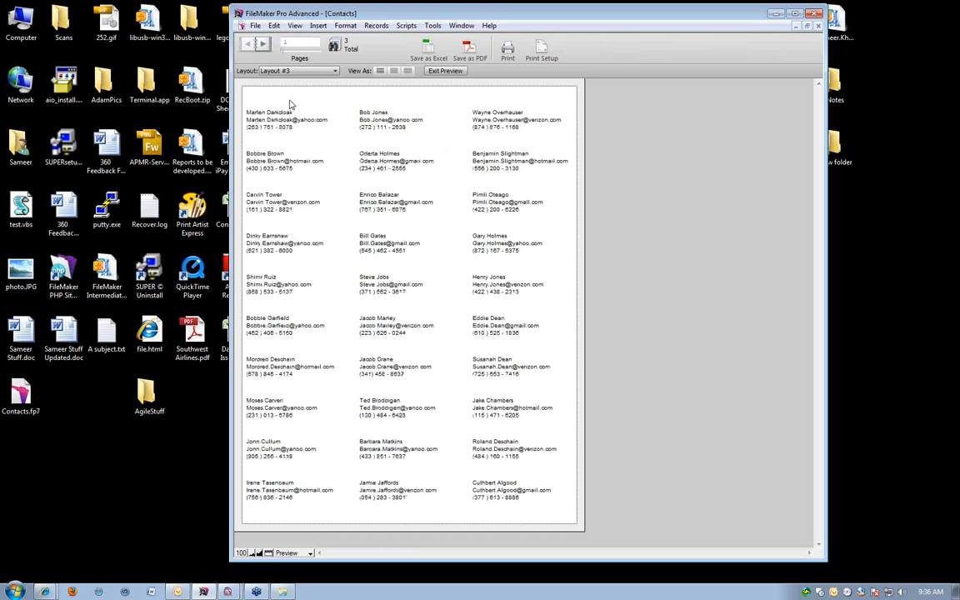
# Delete the header part from Layout #3 and preview the label pages without it.
pyautogui.hotkey('ctrl', 'l')
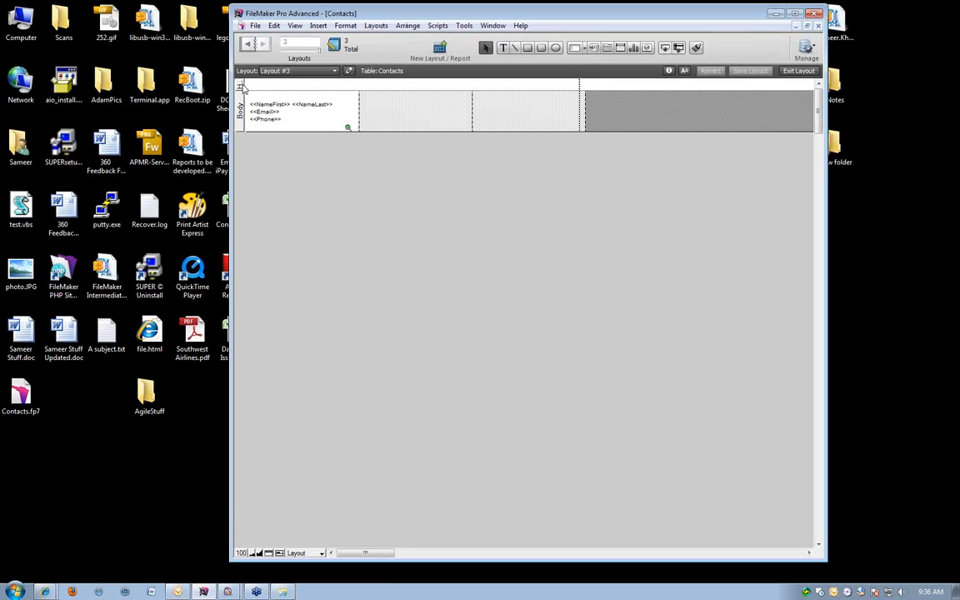
pyautogui.press('Delete')
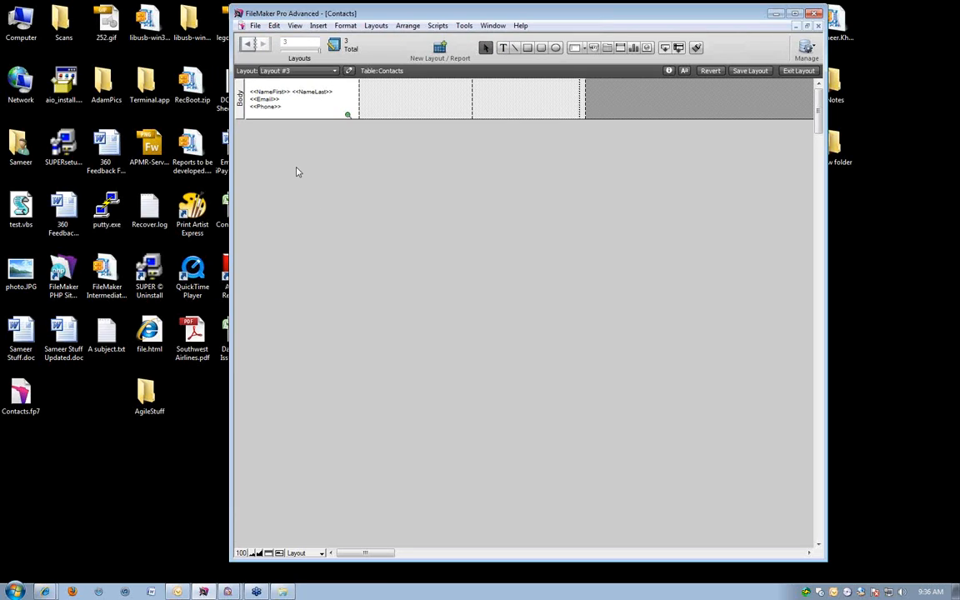
pyautogui.hotkey('ctrl', 'b')
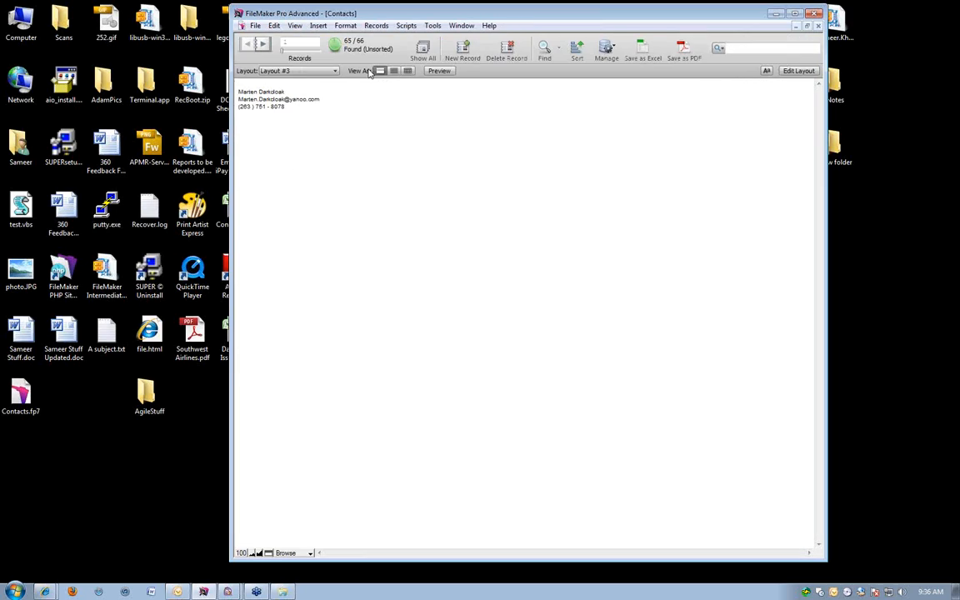
pyautogui.click(448, 71)
pyautogui.click(251, 43)
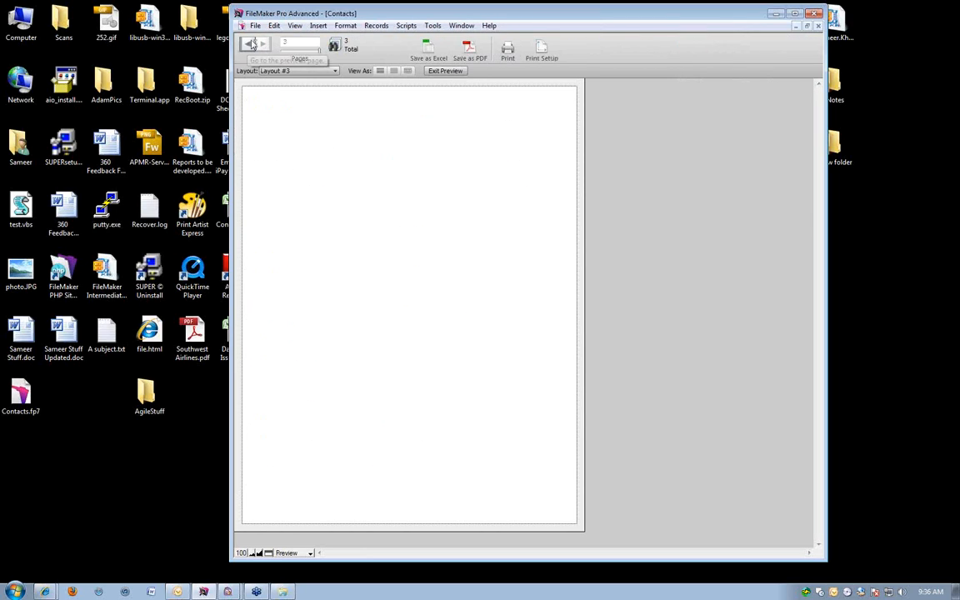
pyautogui.click(252, 43)
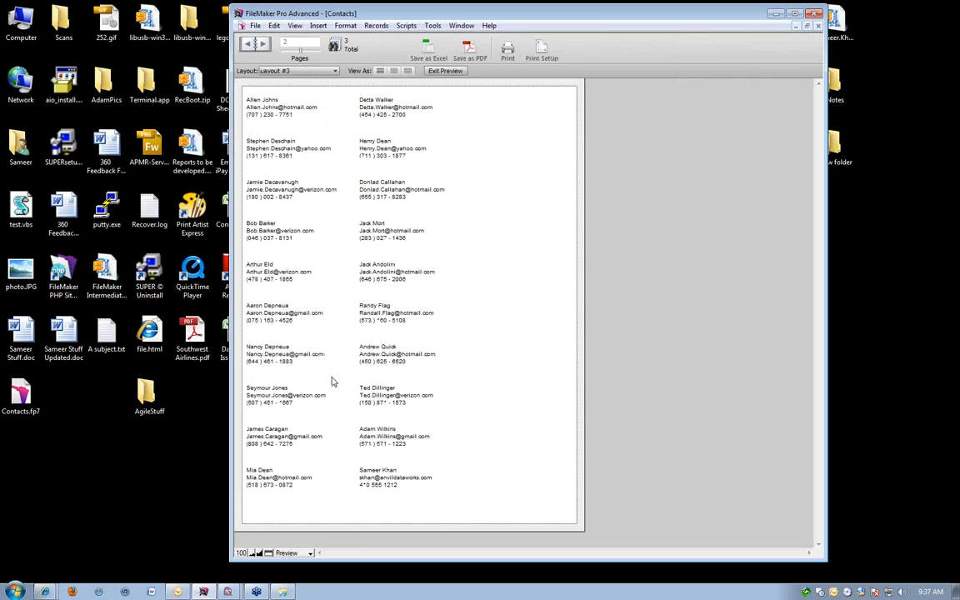
# Narrow the label columns of Layout #3 slightly so that all three fit inside the page boundary.
pyautogui.hotkey('ctrl', 'l')
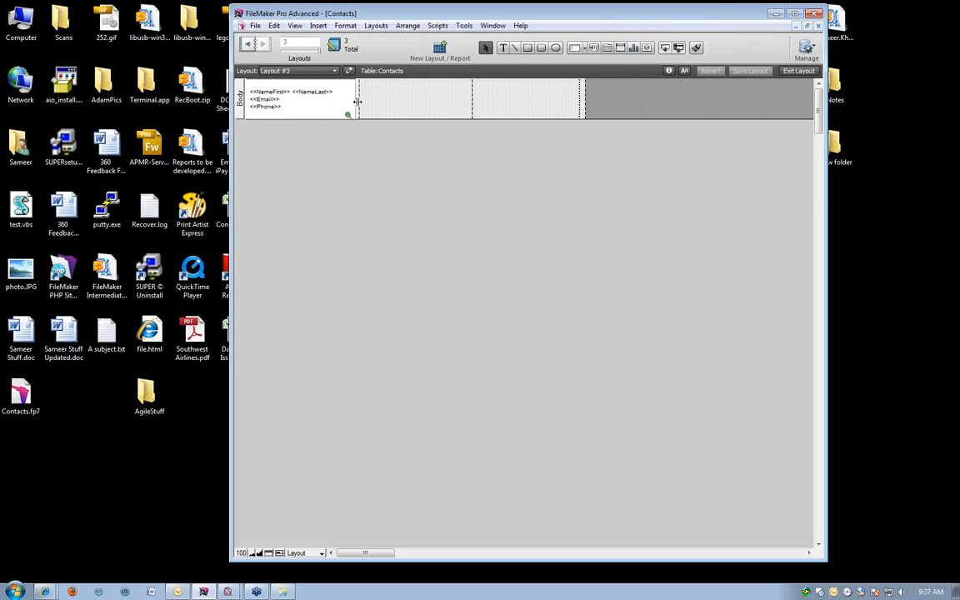
pyautogui.moveTo(354, 101); pyautogui.dragTo(348, 101)
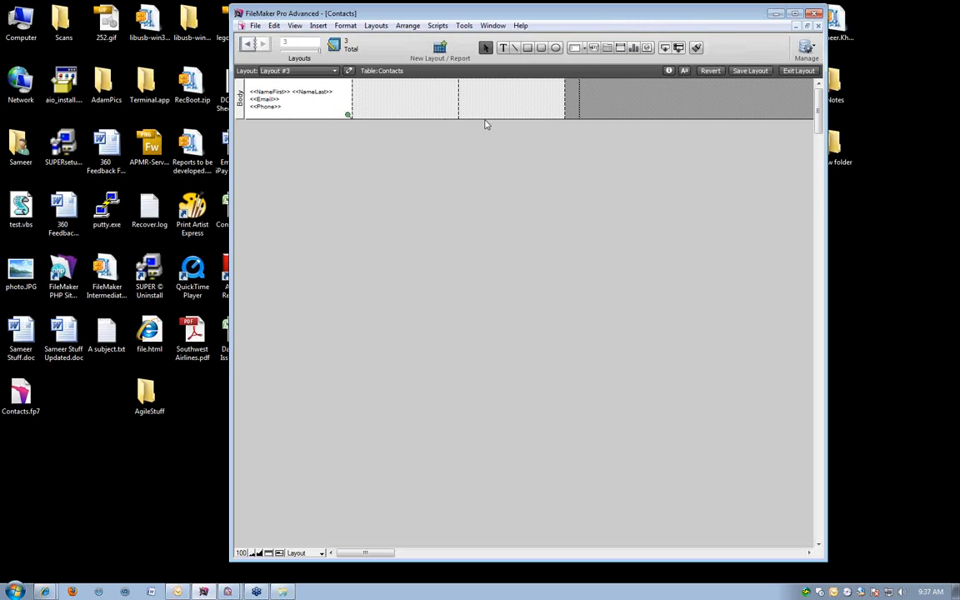
pyautogui.click(326, 119)
pyautogui.moveTo(352, 101); pyautogui.dragTo(359, 104)
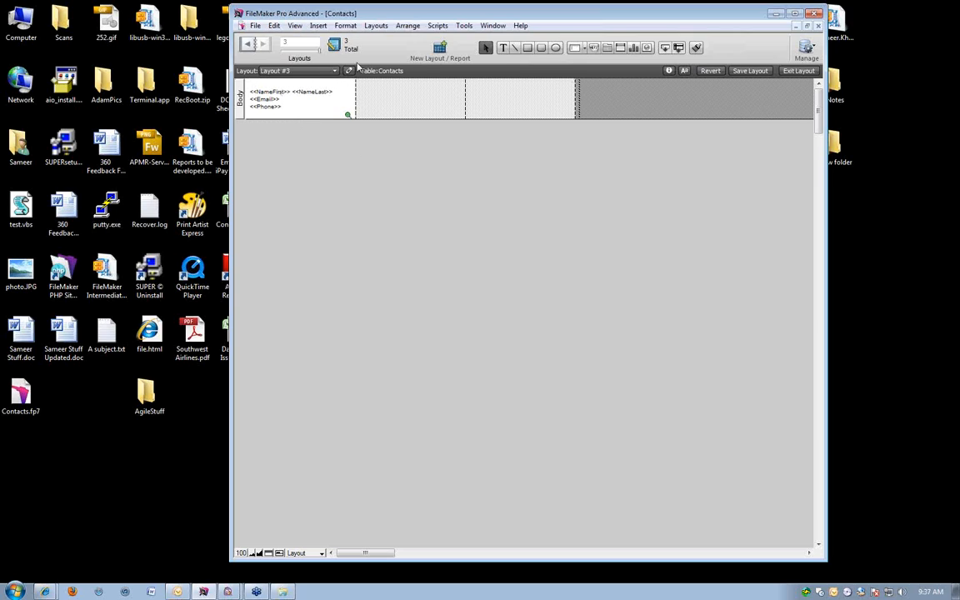
# Preview the labels with the adjusted column width and compare the second and third pages.
pyautogui.hotkey('ctrl', 'b')
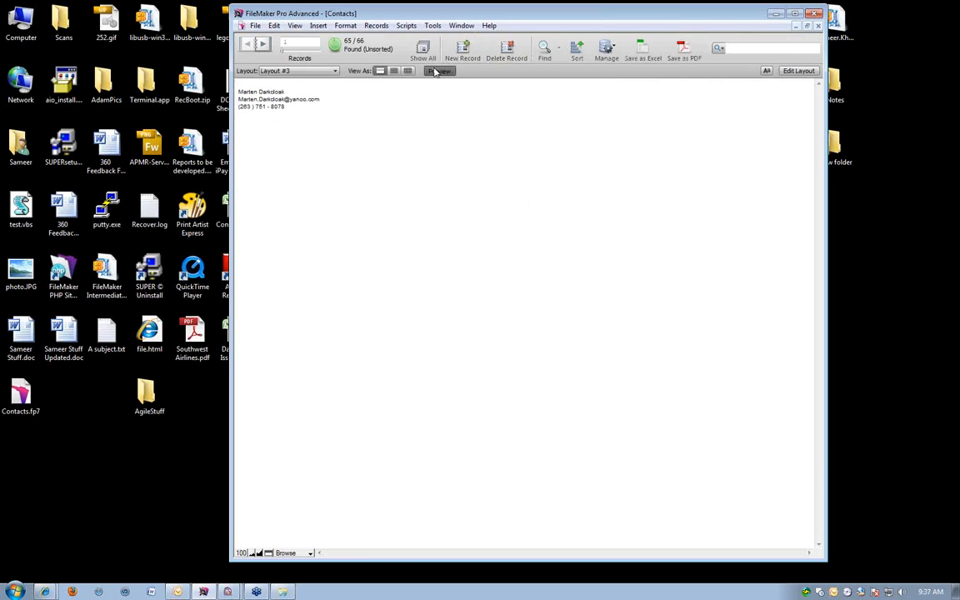
pyautogui.click(437, 71)
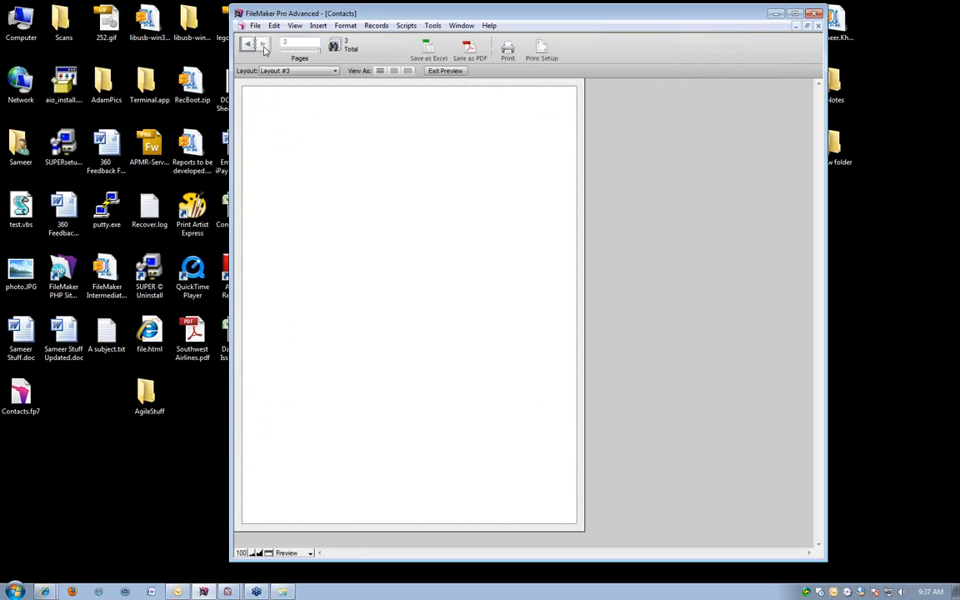
pyautogui.click(248, 44)
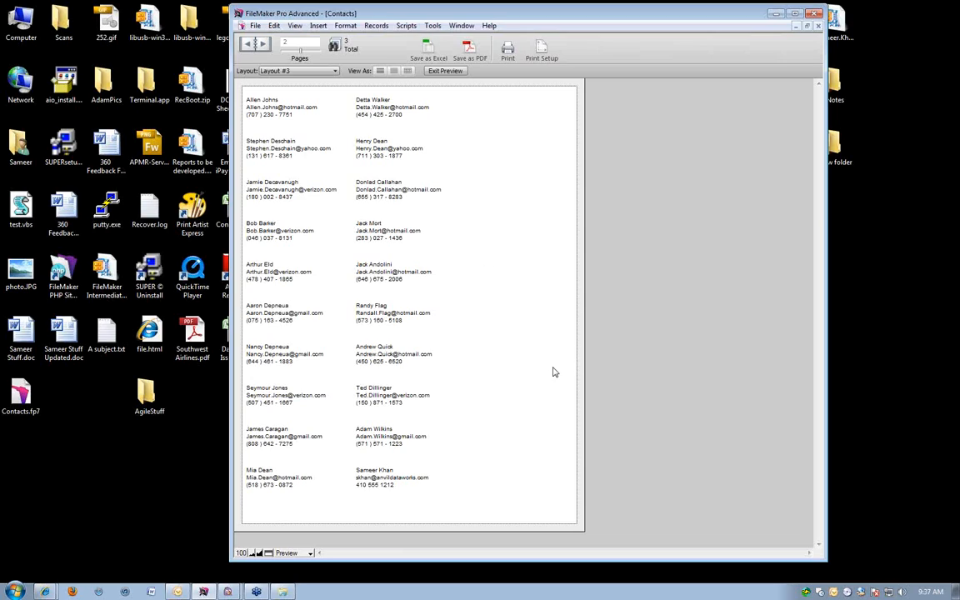
pyautogui.click(270, 52)
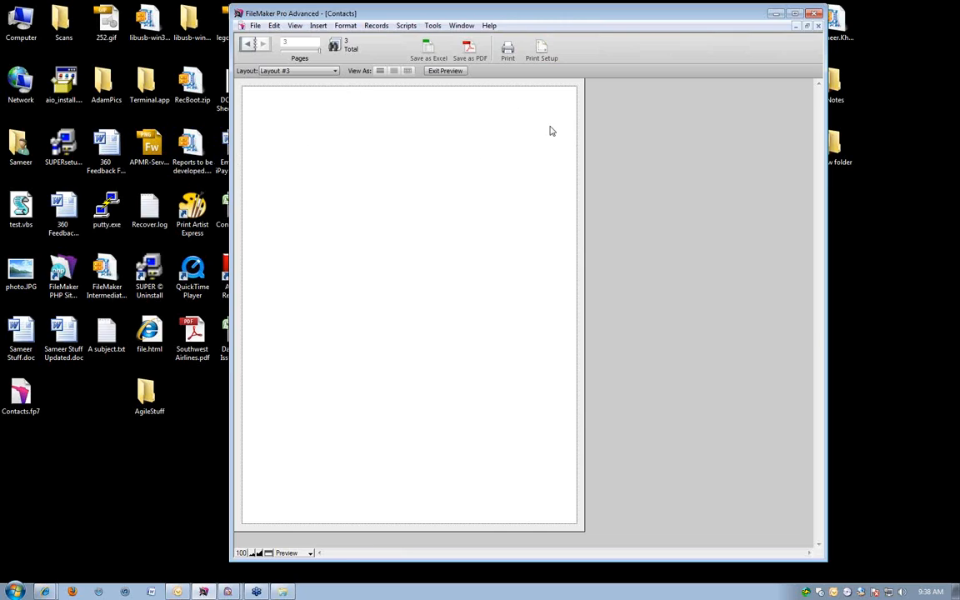
pyautogui.click(246, 45)
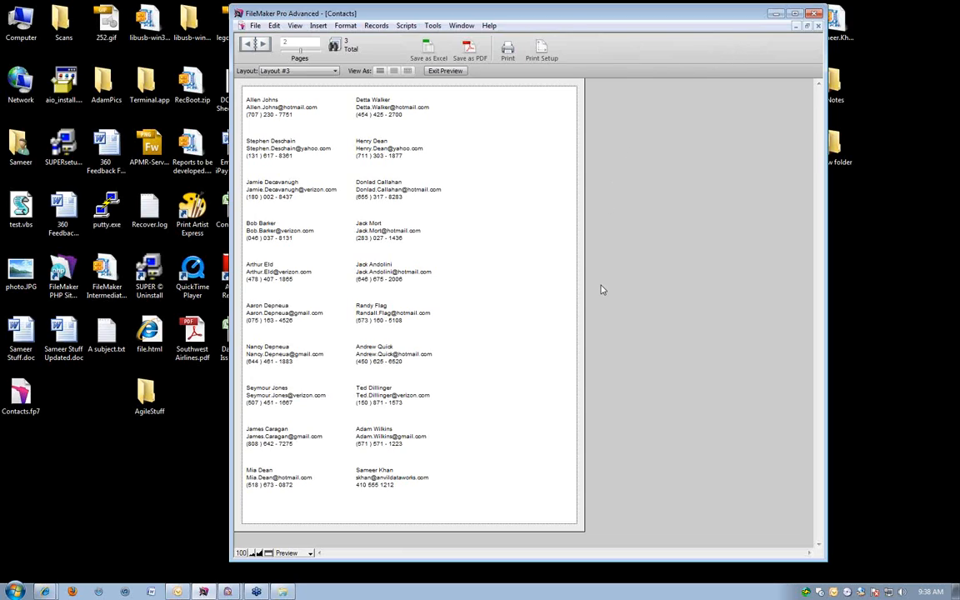
# Leave the preview, start a new layout in Layout mode and review the Labels, Vertical labels and Envelope layout types.
pyautogui.hotkey('ctrl', 'b')
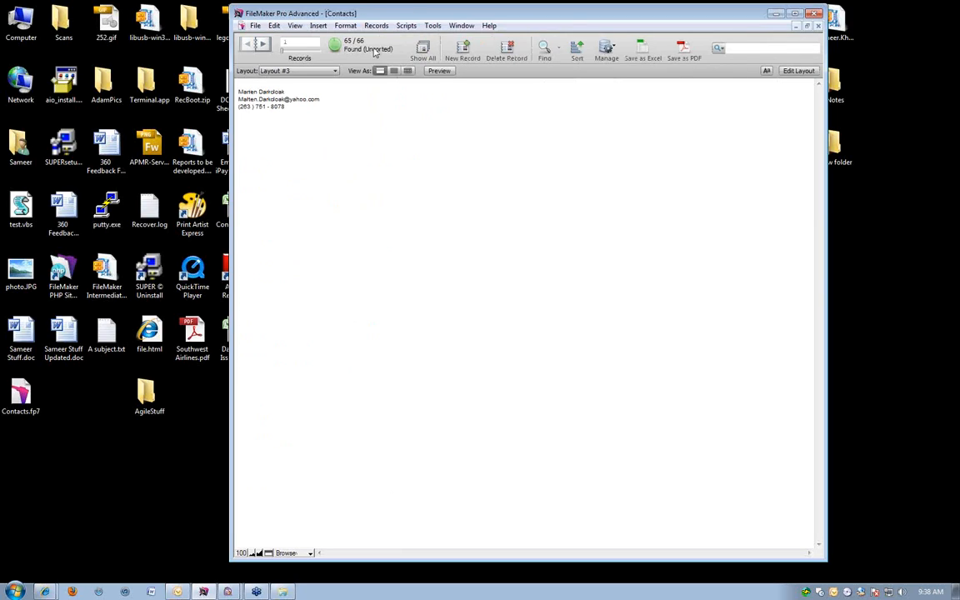
pyautogui.hotkey('ctrl', 'l')
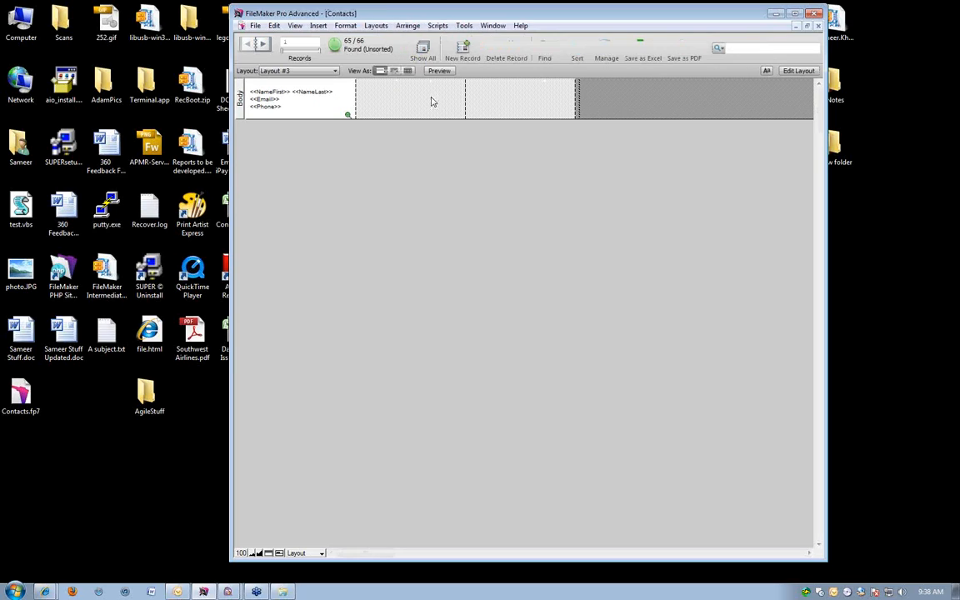
pyautogui.hotkey('ctrl', 'n')
pyautogui.moveTo(468, 173); pyautogui.dragTo(423, 76)
pyautogui.click(448, 171)
pyautogui.scroll(-2, 450, 176)
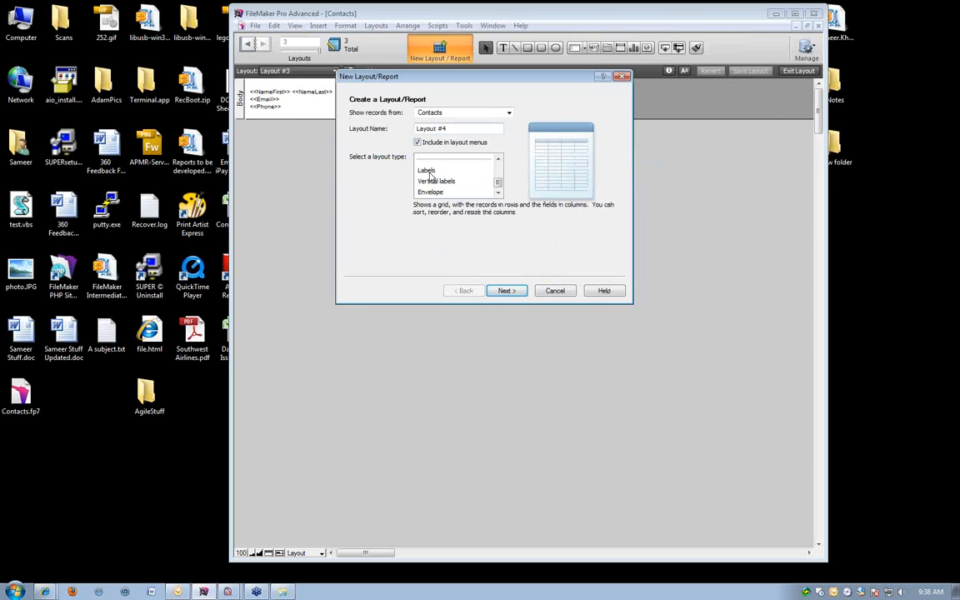
pyautogui.click(425, 171)
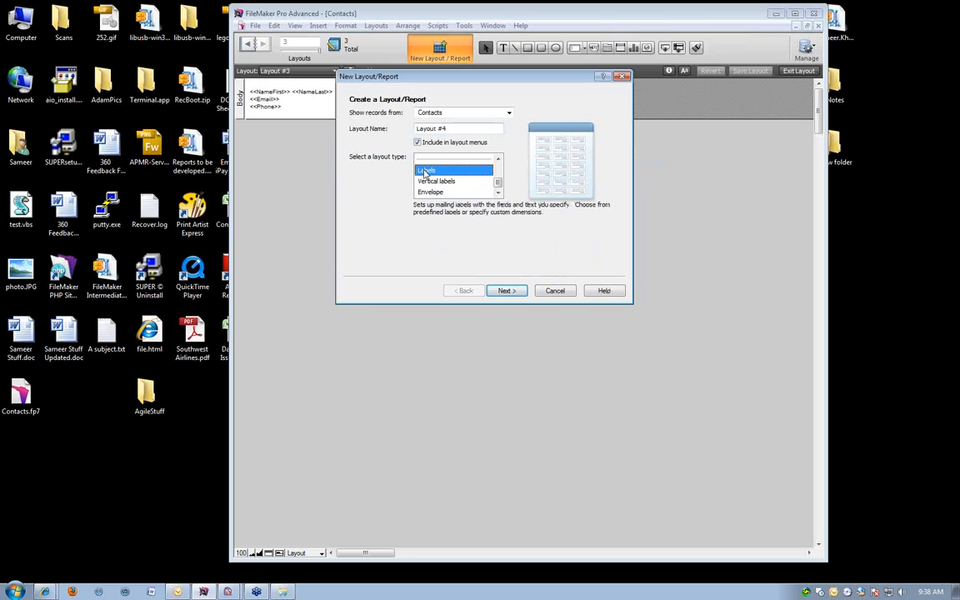
pyautogui.click(427, 181)
pyautogui.click(426, 193)
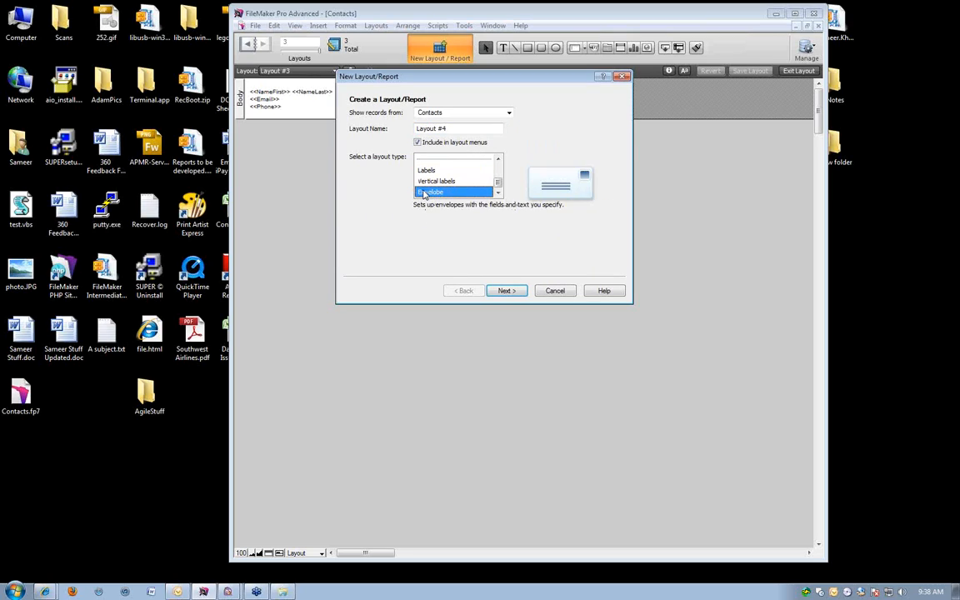
pyautogui.click(451, 171)
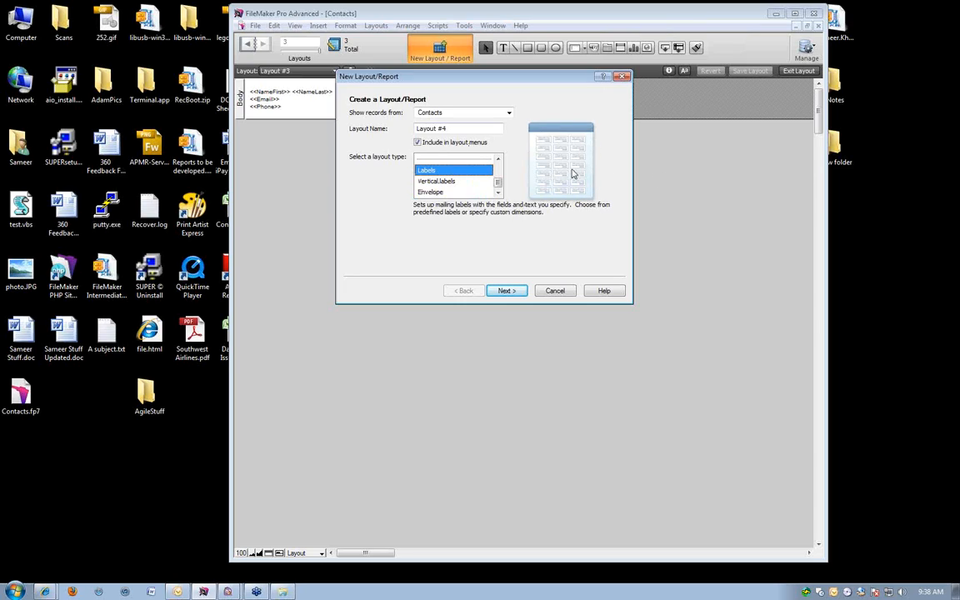
pyautogui.click(430, 180)
pyautogui.click(431, 191)
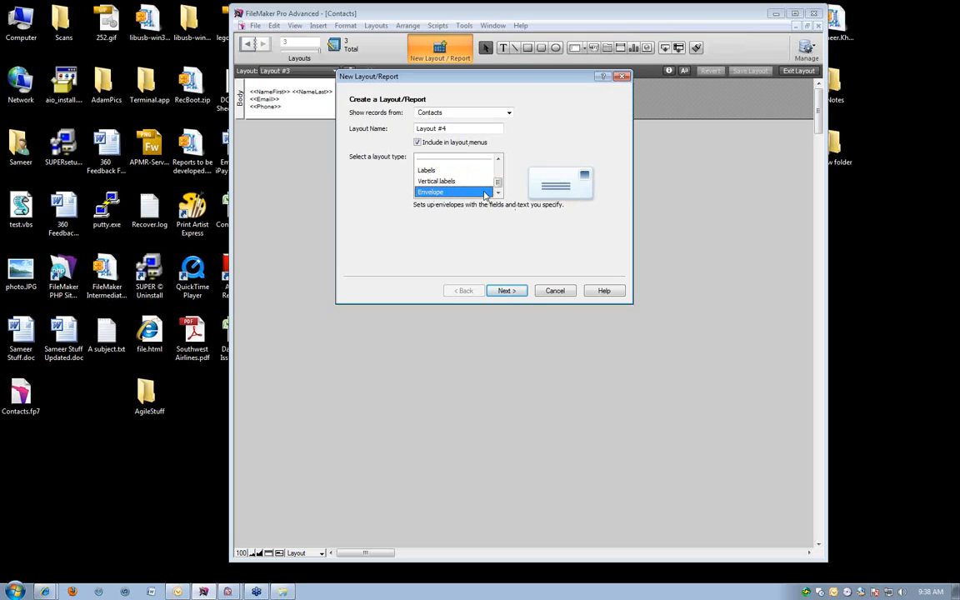
# Look through the Standard form, Table view, List view, Report and Blank layout types, then cancel the new layout.
pyautogui.scroll(2, 457, 187)
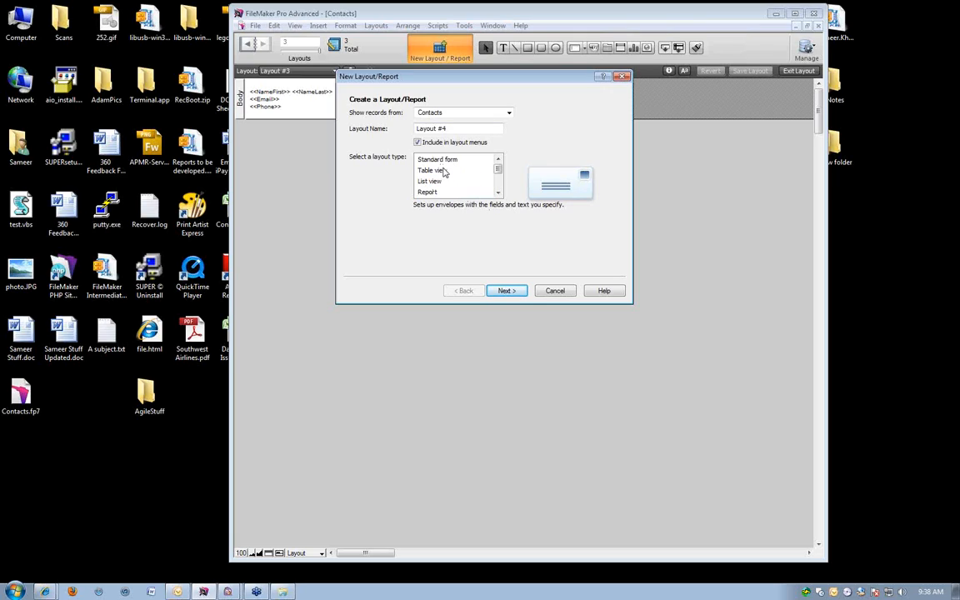
pyautogui.scroll(-1, 445, 192)
pyautogui.scroll(1, 443, 178)
pyautogui.click(442, 162)
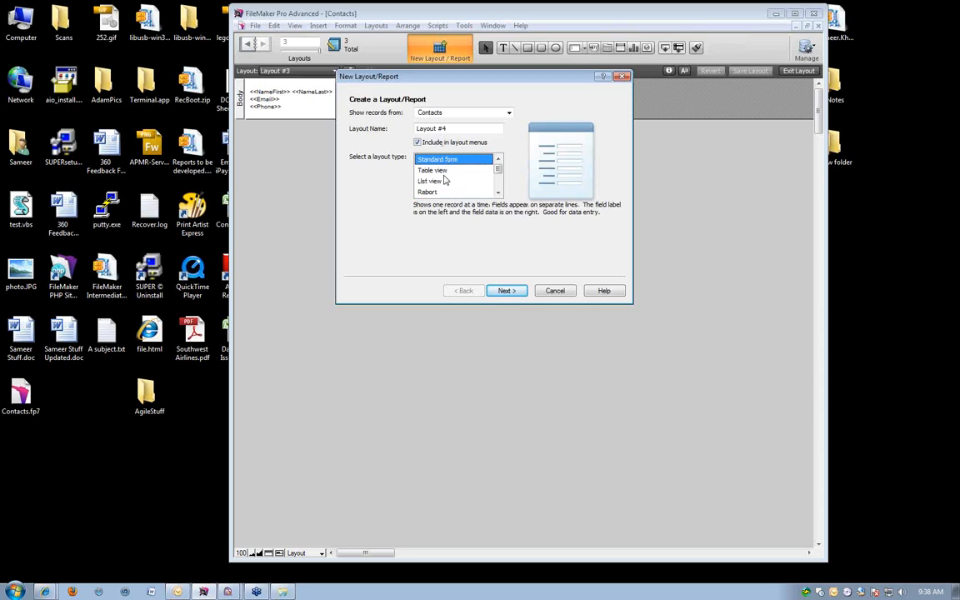
pyautogui.press('Down')
pyautogui.press('Down')
pyautogui.press('Down')
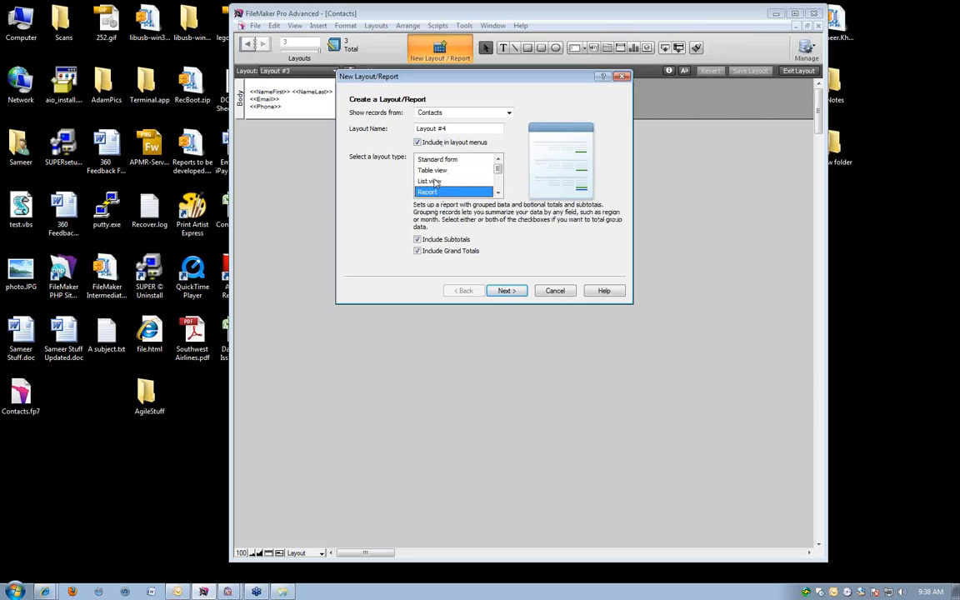
pyautogui.scroll(-1, 436, 182)
pyautogui.press('Down')
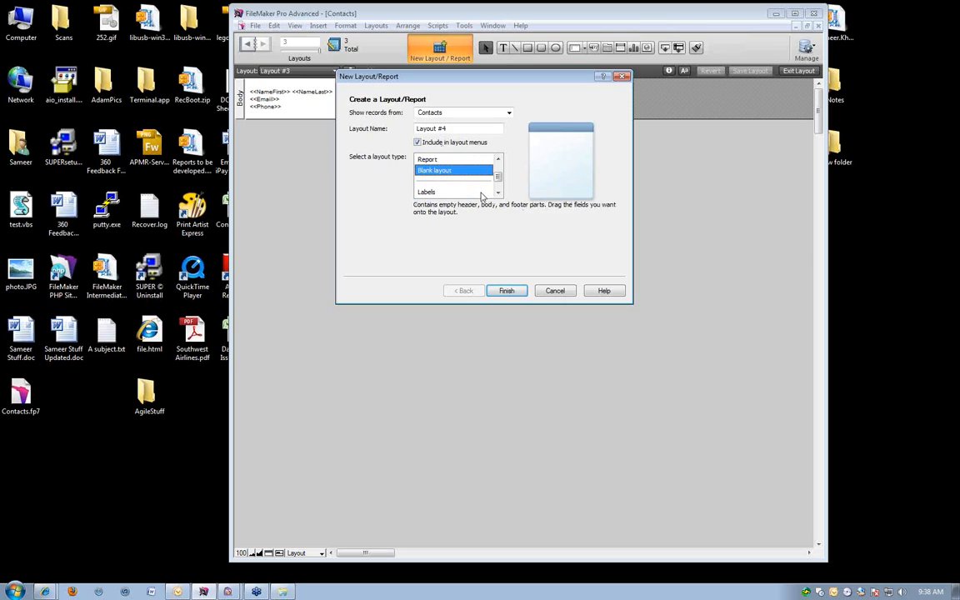
pyautogui.scroll(1, 479, 192)
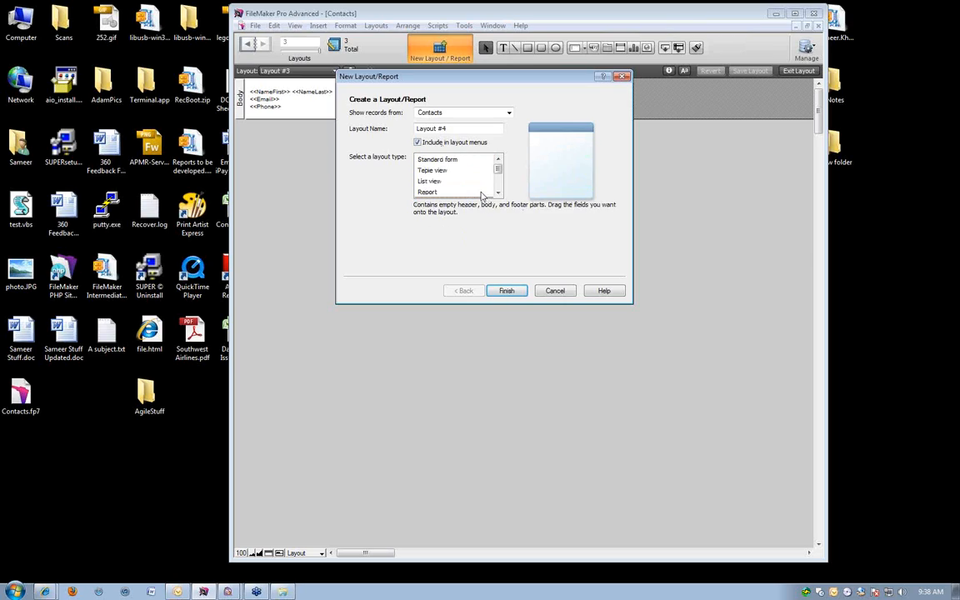
pyautogui.click(436, 184)
pyautogui.scroll(-1, 451, 187)
pyautogui.scroll(1, 445, 184)
pyautogui.click(441, 181)
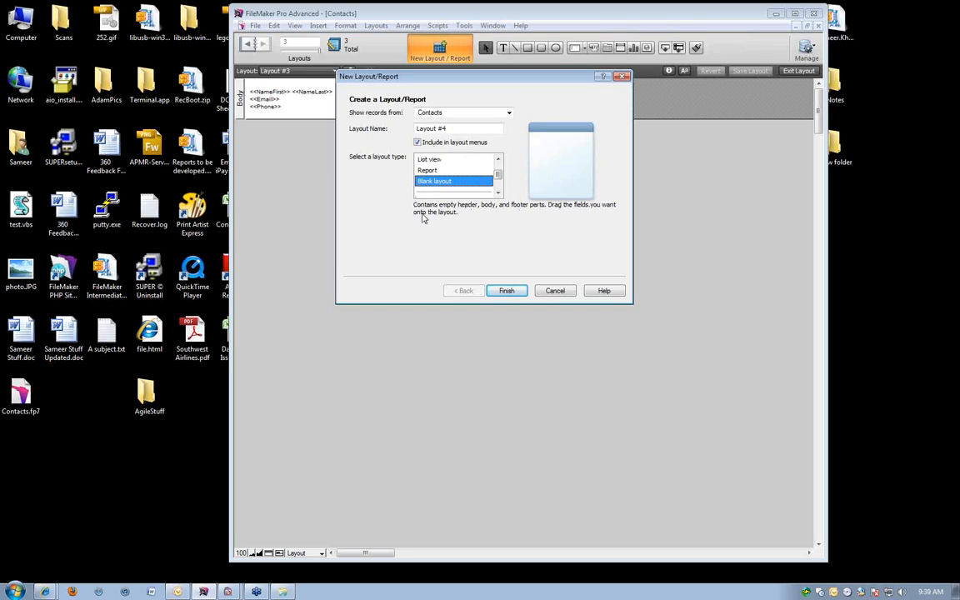
pyautogui.click(551, 291)
# View Layout #2 in Layout mode, switch to Layout #1 and extend its body part downward to nearly two and a half times its height.
pyautogui.click(284, 72)
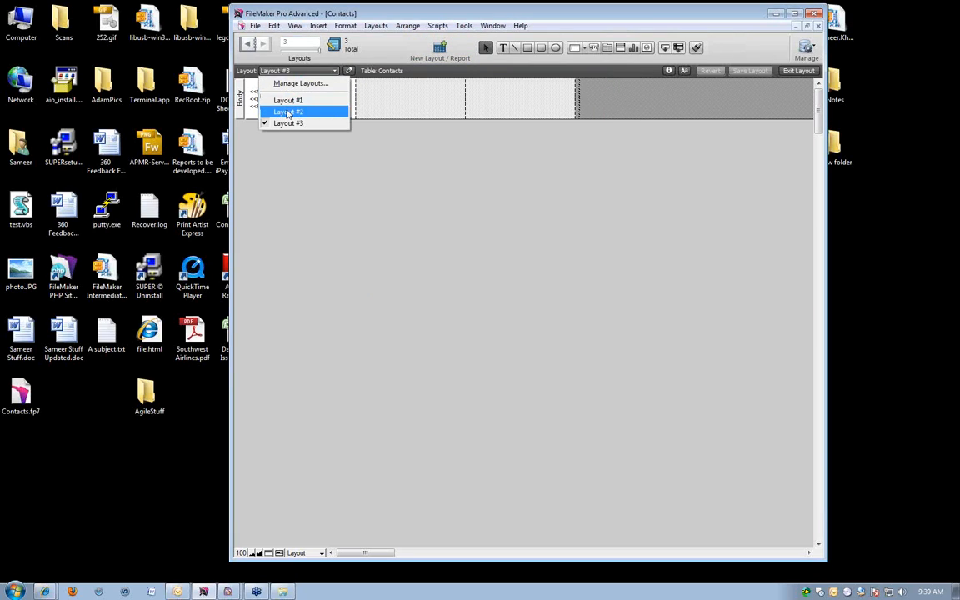
pyautogui.click(288, 111)
pyautogui.click(290, 72)
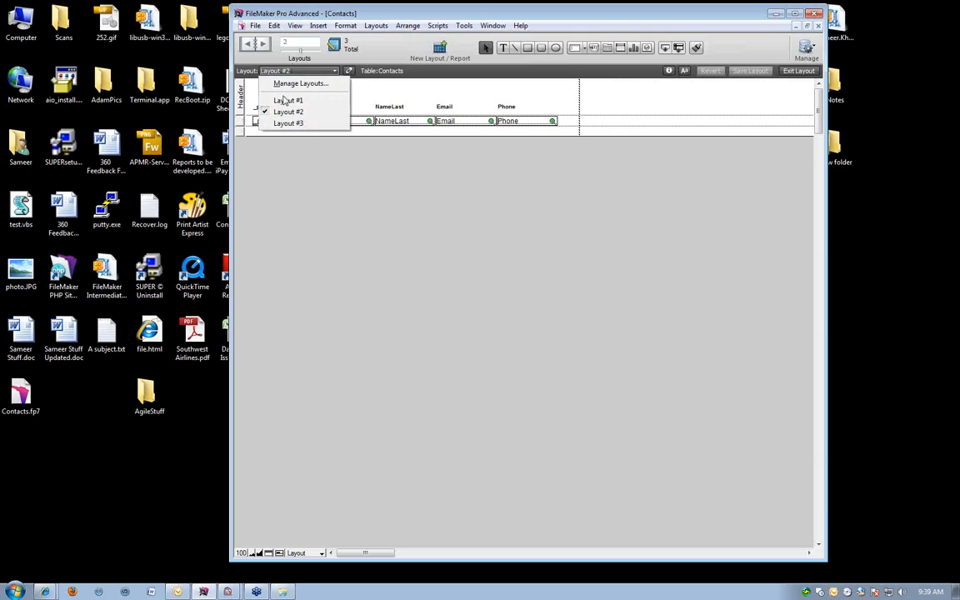
pyautogui.click(287, 99)
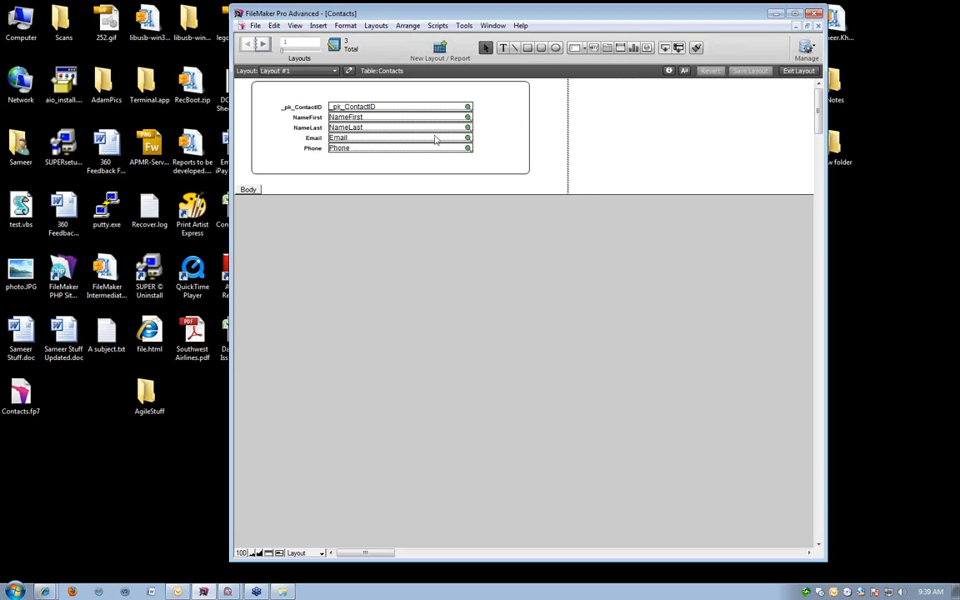
pyautogui.moveTo(411, 194); pyautogui.dragTo(414, 356)
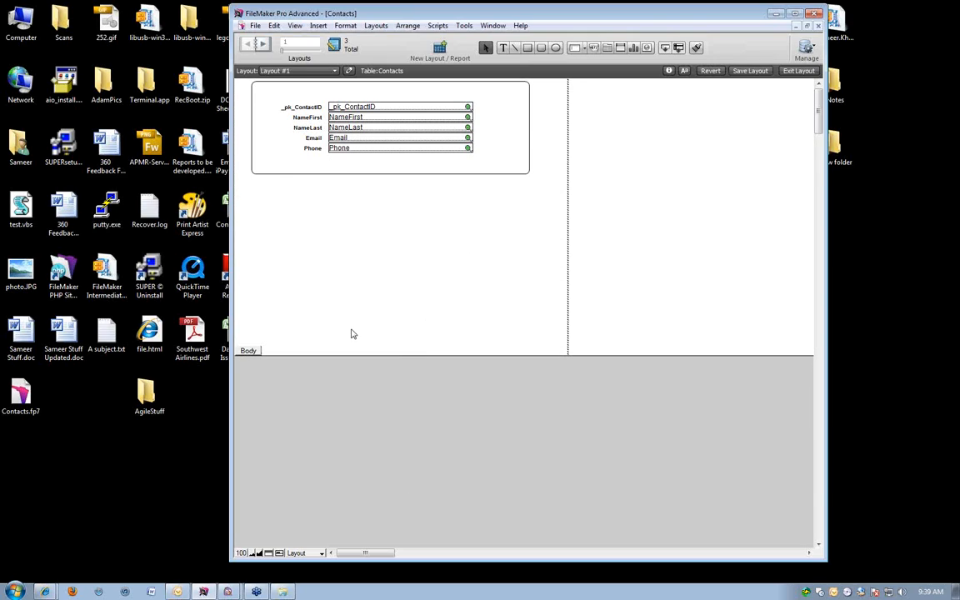
# Try an olive fill on the body part of Layout #1, then set its fill color to pale pink.
pyautogui.rightClick(247, 350)
pyautogui.moveTo(310, 374)
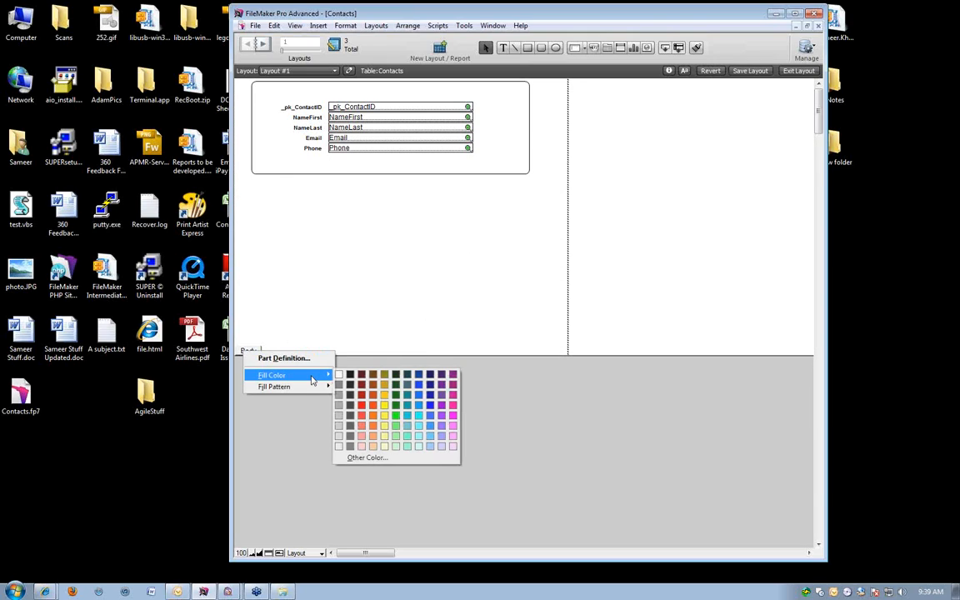
pyautogui.click(385, 376)
pyautogui.rightClick(247, 350)
pyautogui.moveTo(327, 382)
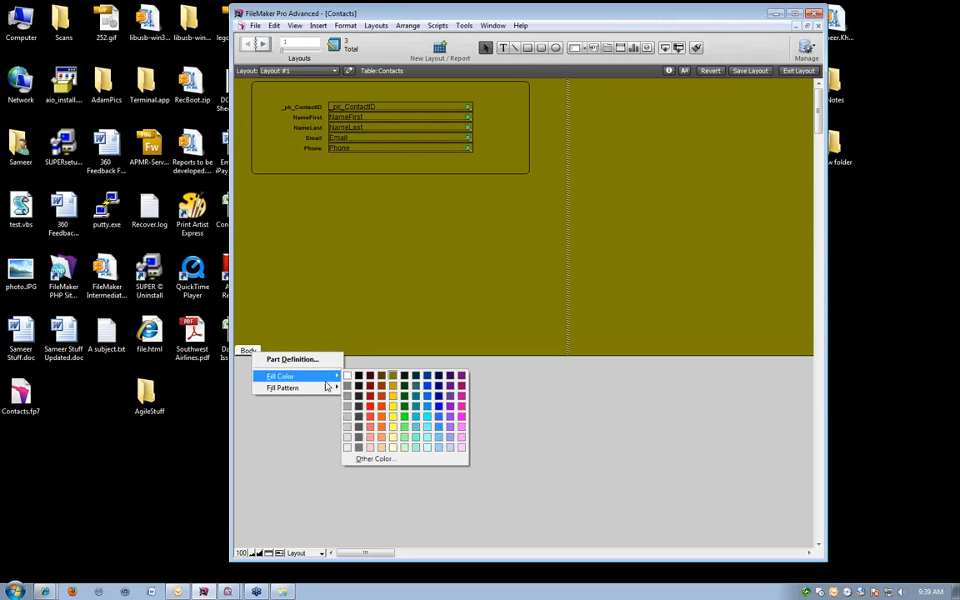
pyautogui.click(461, 448)
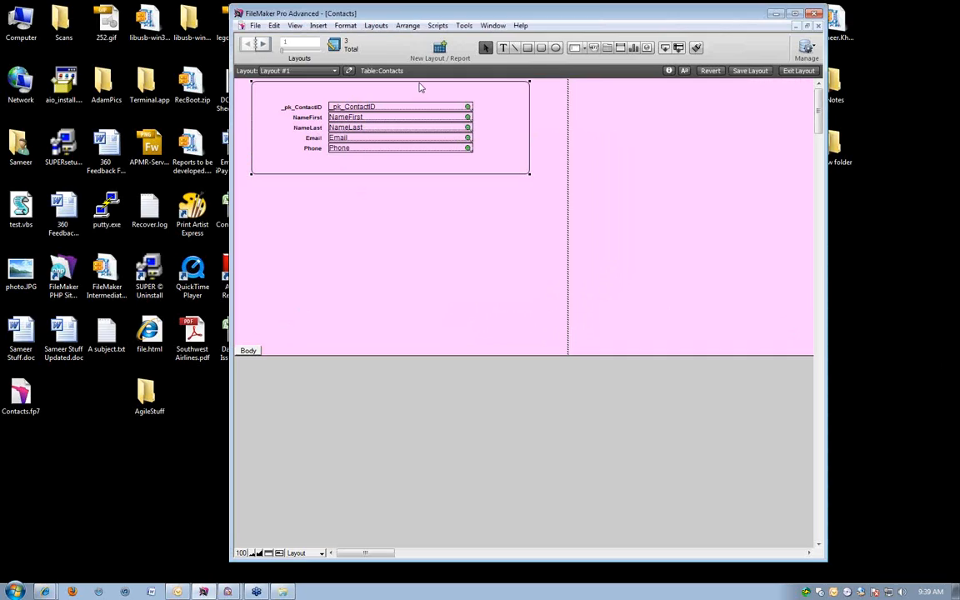
# Fill the rounded rectangle around the contact fields with white and send it to the back.
pyautogui.click(684, 71)
pyautogui.click(738, 85)
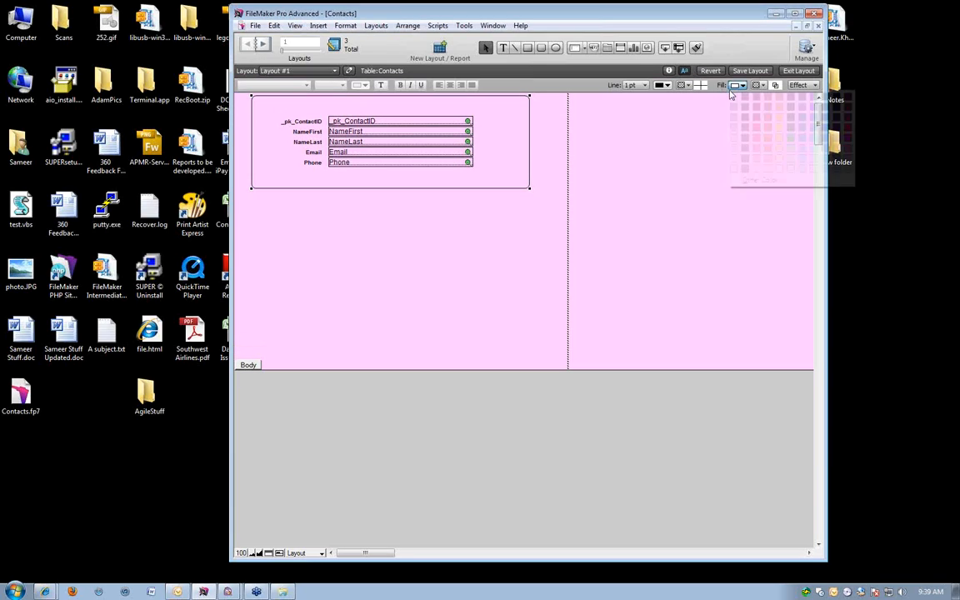
pyautogui.click(733, 97)
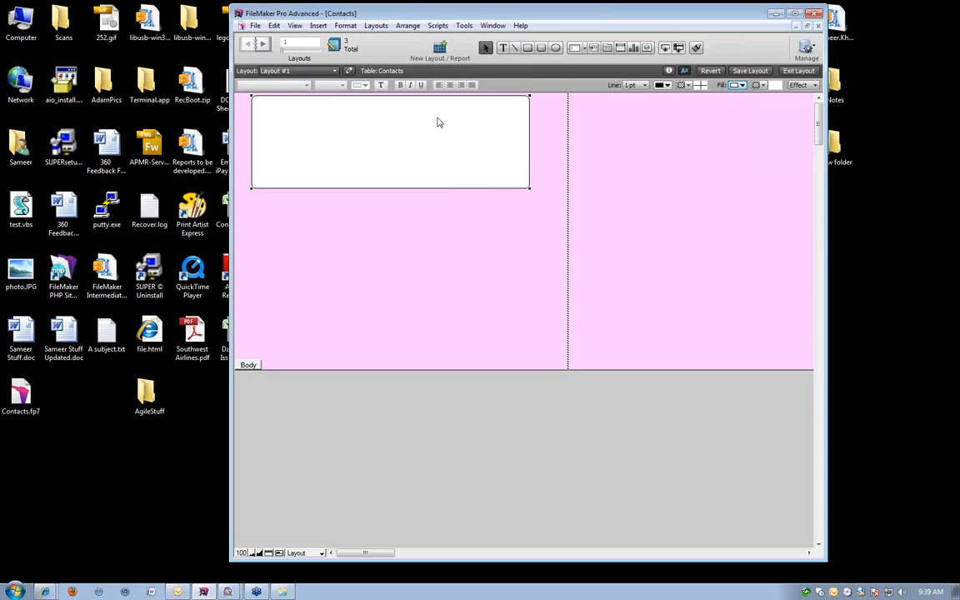
pyautogui.click(408, 26)
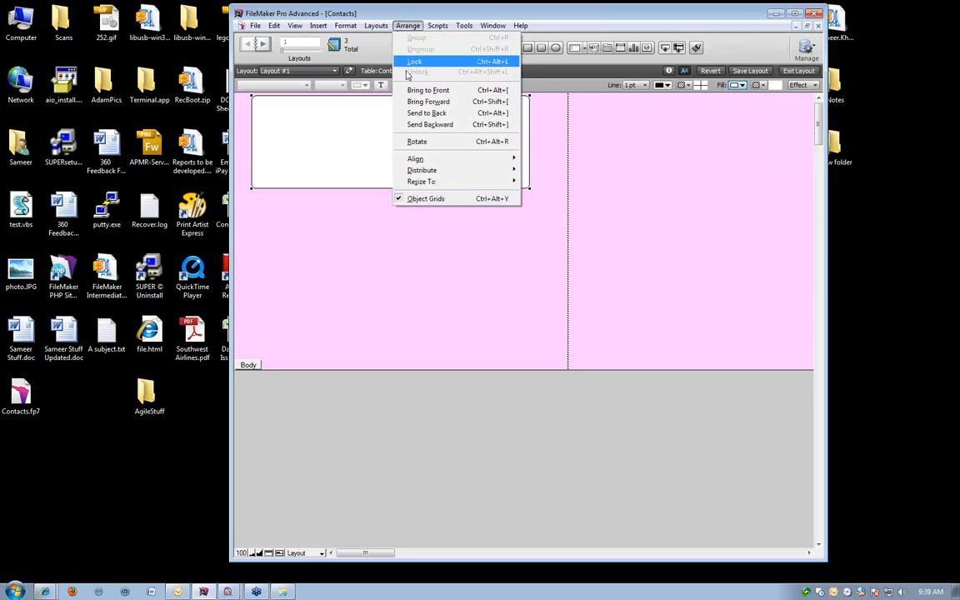
pyautogui.click(423, 114)
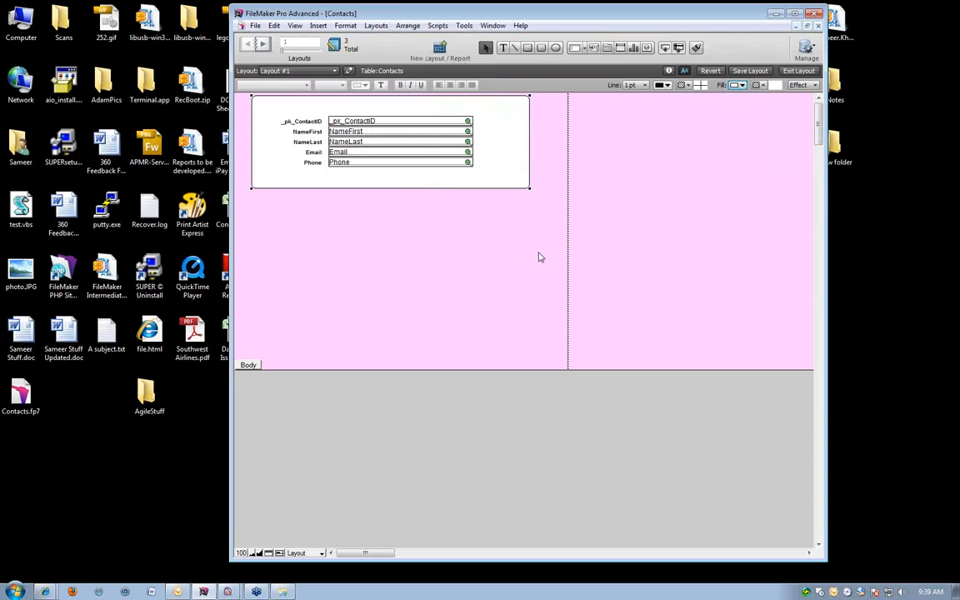
# Move the rounded rectangle with all its fields and labels down to leave room above, and check the layout in Browse mode.
pyautogui.click(467, 233)
pyautogui.moveTo(211, 87); pyautogui.dragTo(211, 87)
pyautogui.moveTo(361, 101); pyautogui.dragTo(367, 207)
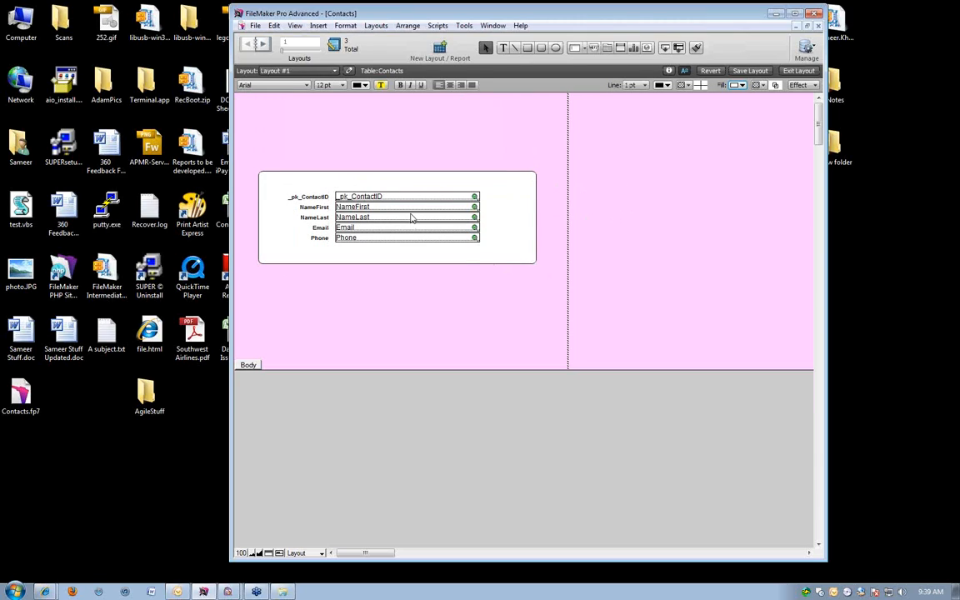
pyautogui.hotkey('ctrl', 'b')
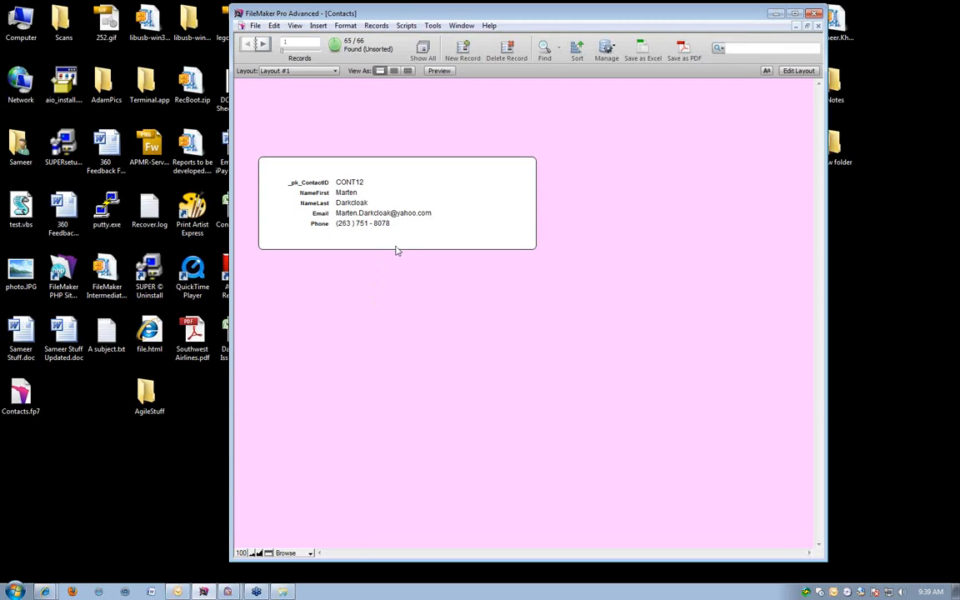
# Return to Layout mode and add the text "Contact Management" above the rounded rectangle.
pyautogui.hotkey('ctrl', 'l')
pyautogui.click(502, 48)
pyautogui.click(277, 140)
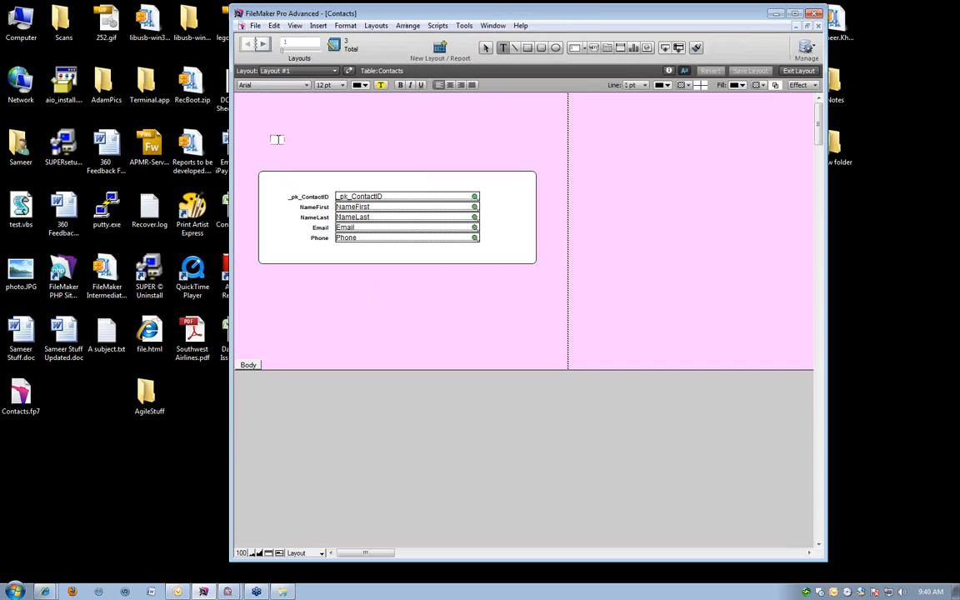
pyautogui.write('Contact Management')
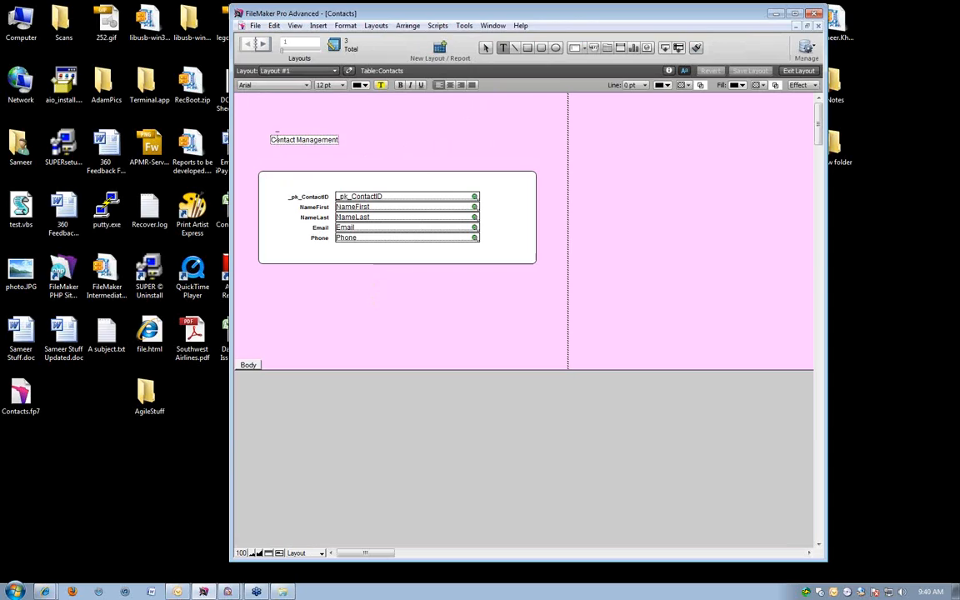
pyautogui.click(285, 155)
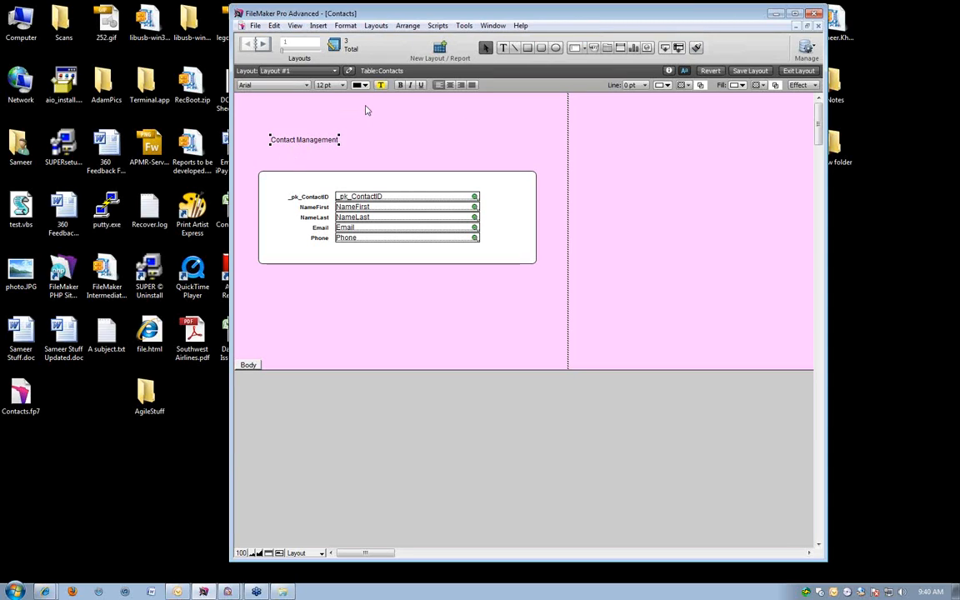
# Format the "Contact Management" title as bold 24 pt and move it toward the upper-left corner of the layout.
pyautogui.click(399, 85)
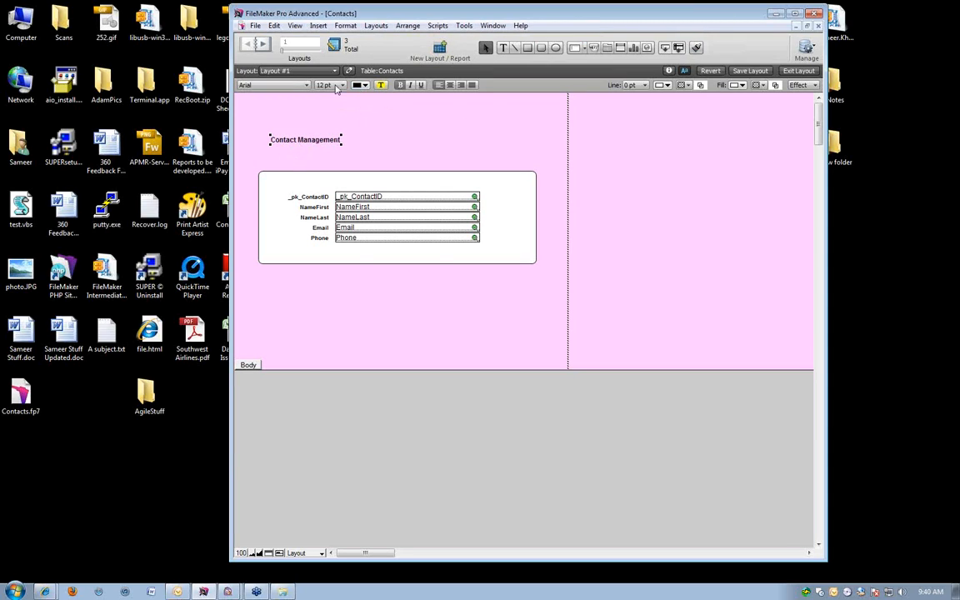
pyautogui.click(329, 85)
pyautogui.click(333, 199)
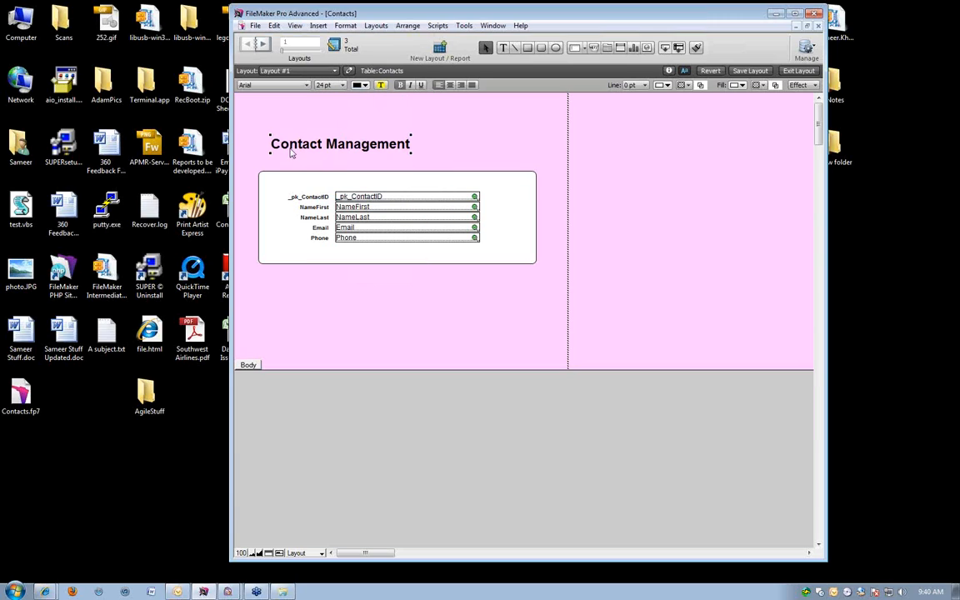
pyautogui.moveTo(280, 131); pyautogui.dragTo(261, 105)
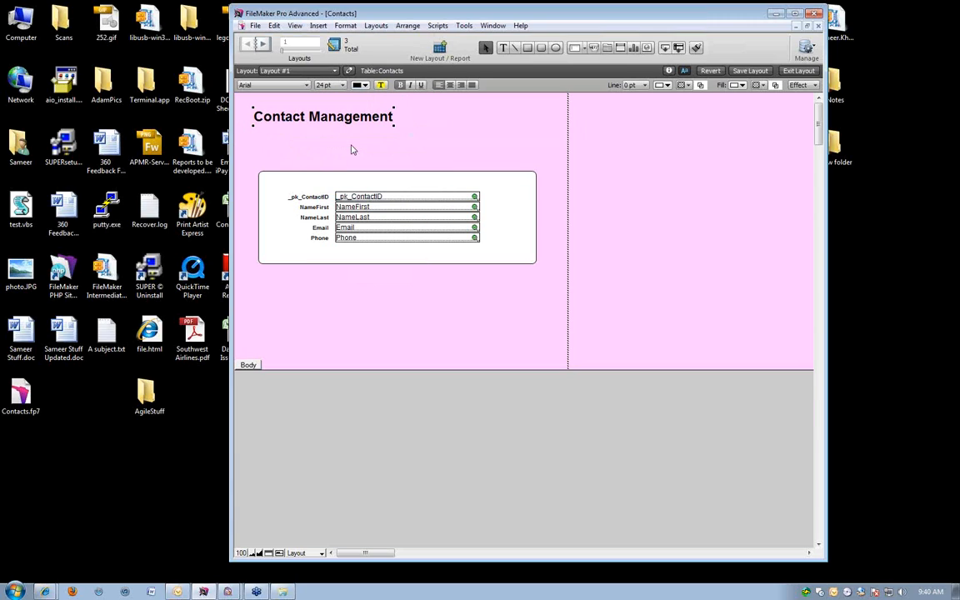
pyautogui.click(384, 136)
# Draw a button at the upper right of the contact layout and make it go to Layout #2.
pyautogui.click(593, 48)
pyautogui.moveTo(515, 107); pyautogui.dragTo(550, 111)
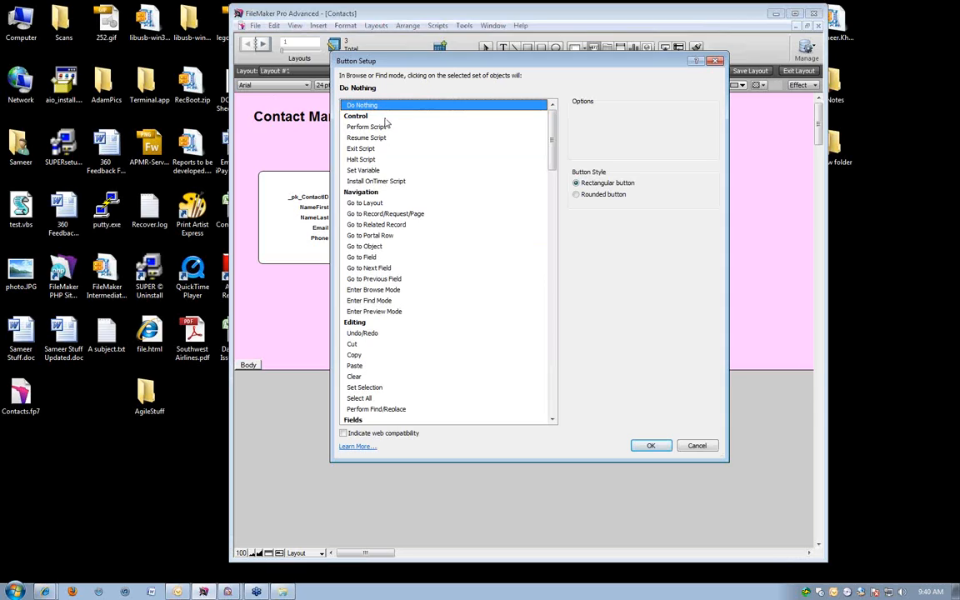
pyautogui.click(381, 129)
pyautogui.click(369, 194)
pyautogui.click(373, 204)
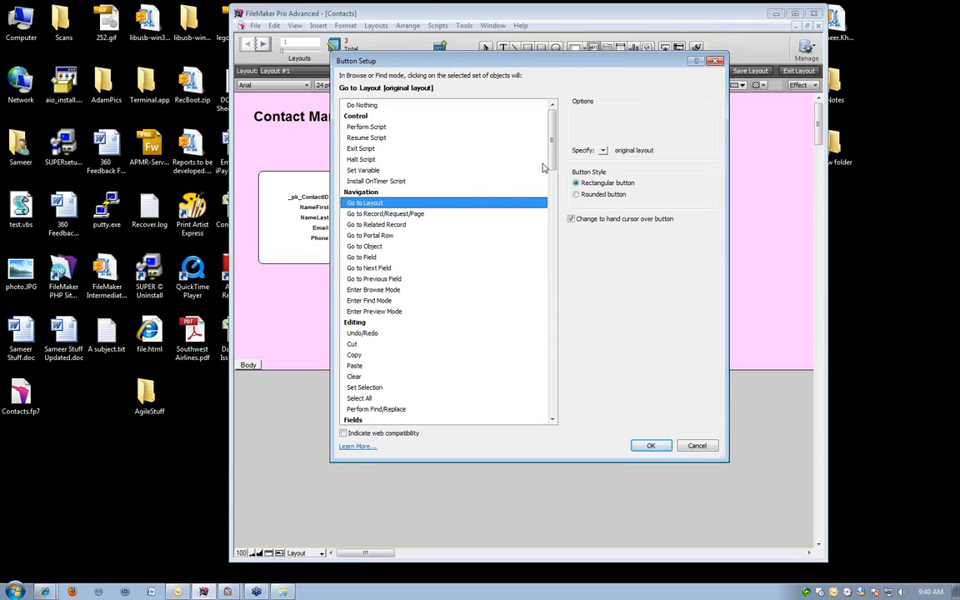
pyautogui.click(603, 150)
pyautogui.click(620, 177)
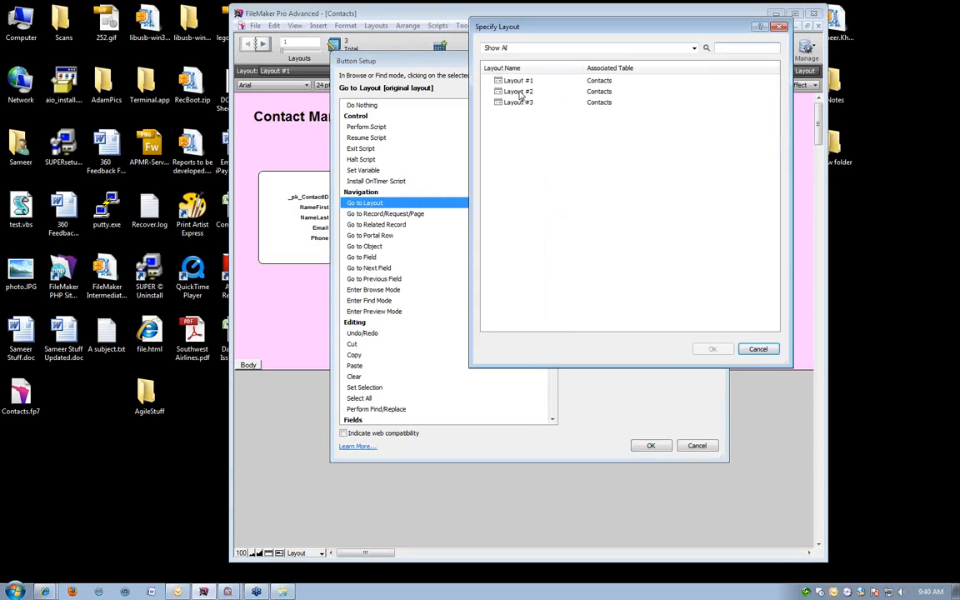
pyautogui.doubleClick(518, 91)
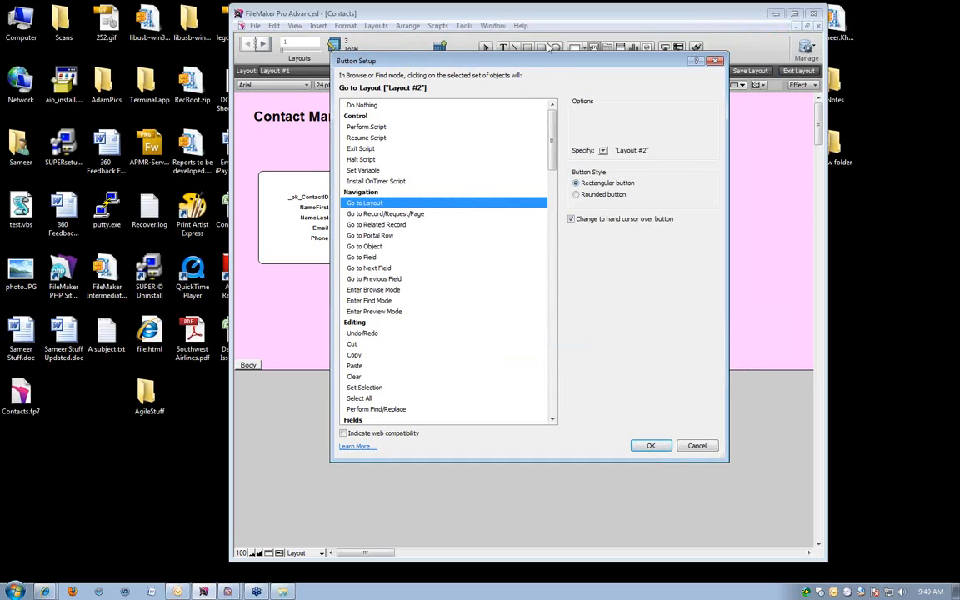
pyautogui.moveTo(550, 60); pyautogui.dragTo(537, 14)
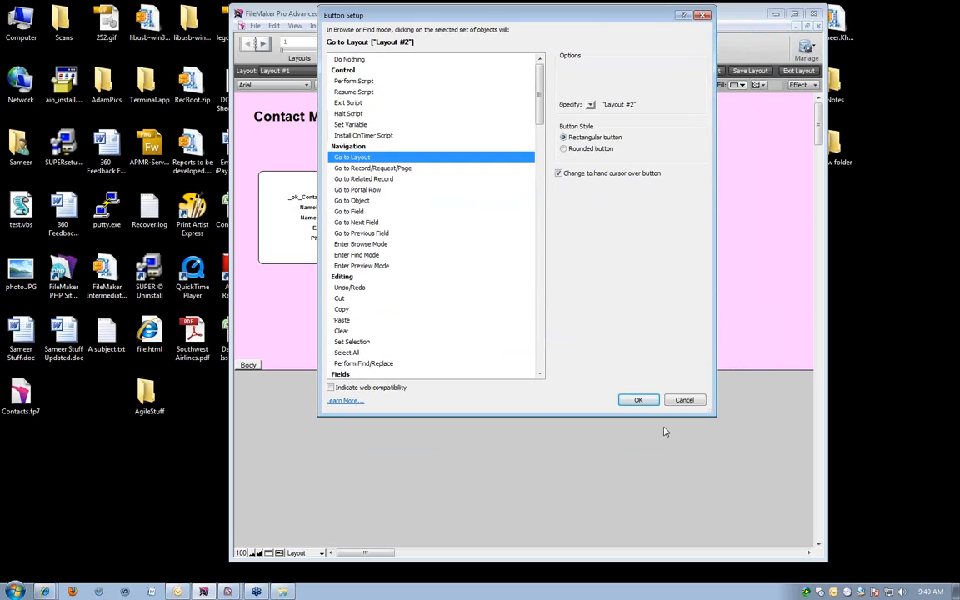
pyautogui.click(638, 400)
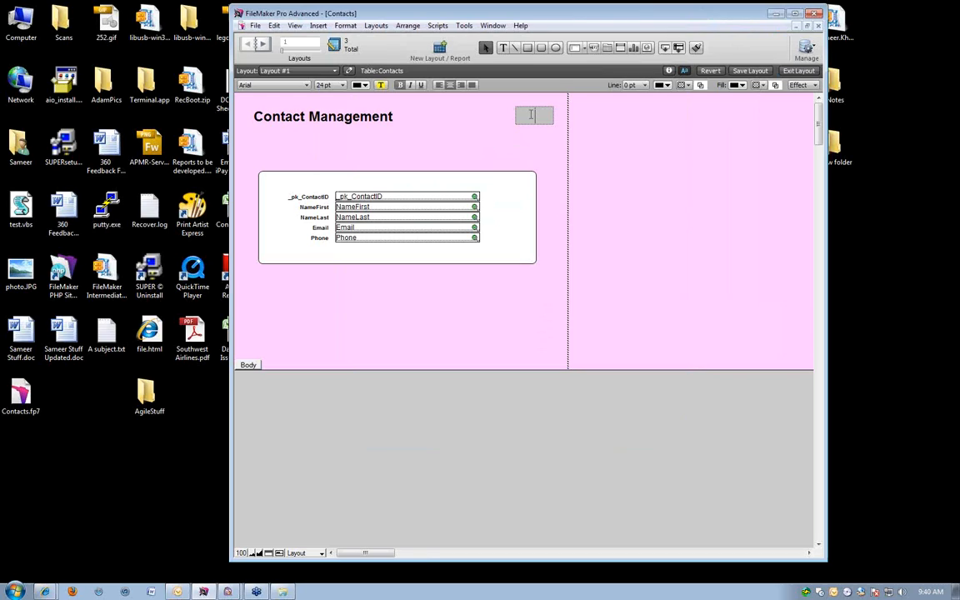
# Label the new button "Table View" in 11 pt text.
pyautogui.click(329, 84)
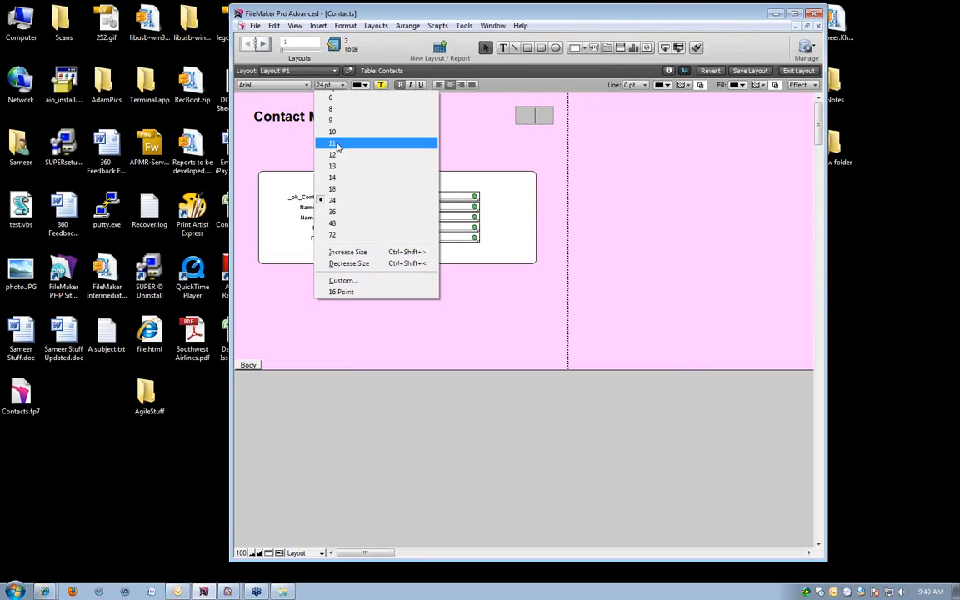
pyautogui.click(333, 142)
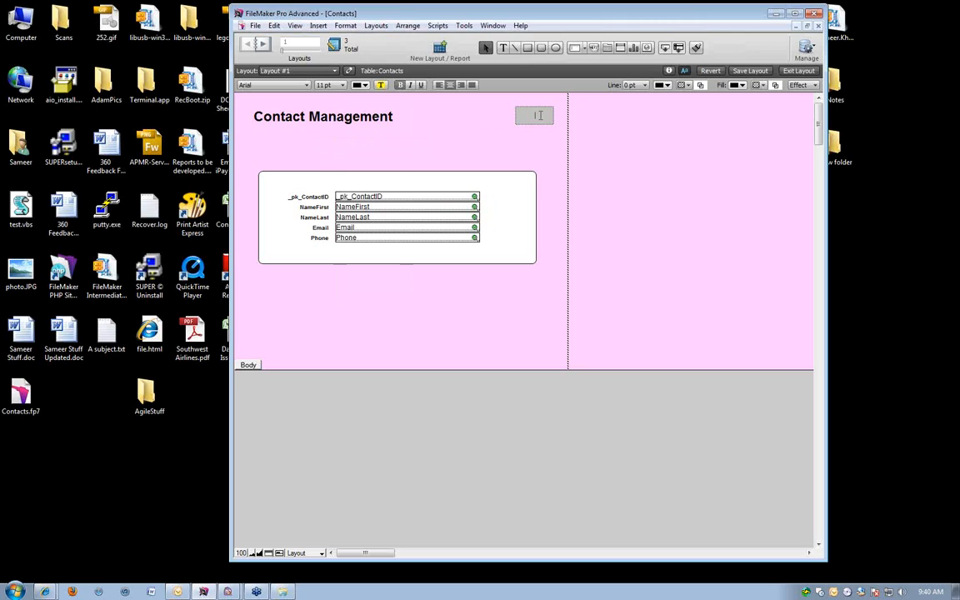
pyautogui.write('Tqable V')
pyautogui.press('BackSpace')
pyautogui.press('BackSpace')
pyautogui.press('BackSpace')
pyautogui.press('BackSpace')
pyautogui.write('View')
pyautogui.click(537, 149)
# Change the Table View button's style to a rounded button.
pyautogui.click(538, 126)
pyautogui.doubleClick(538, 126)
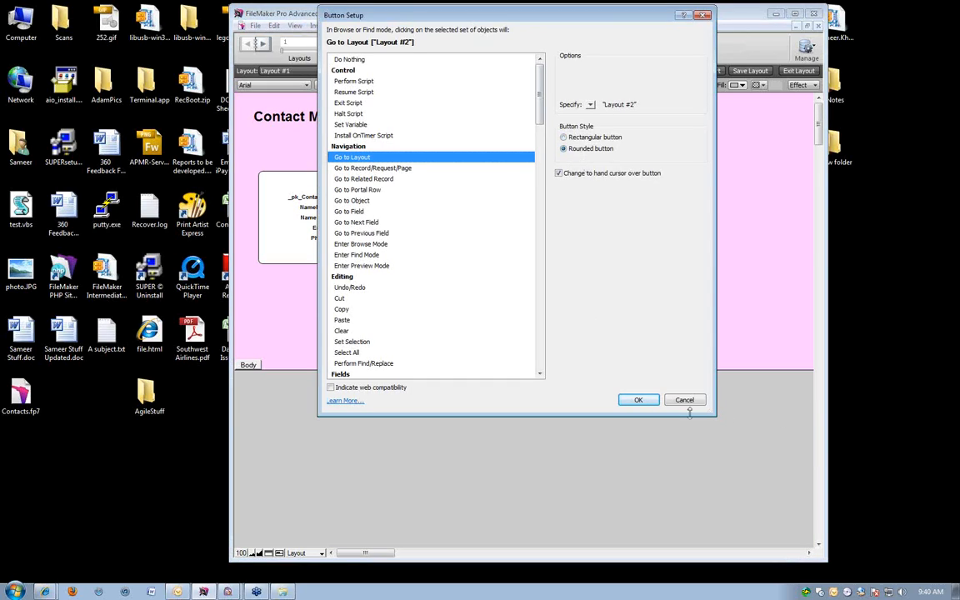
pyautogui.click(638, 400)
pyautogui.click(604, 167)
# Test the Table View button in Browse mode, compare Layout #2 in form and table view, and return to Layout #1.
pyautogui.hotkey('ctrl', 'b')
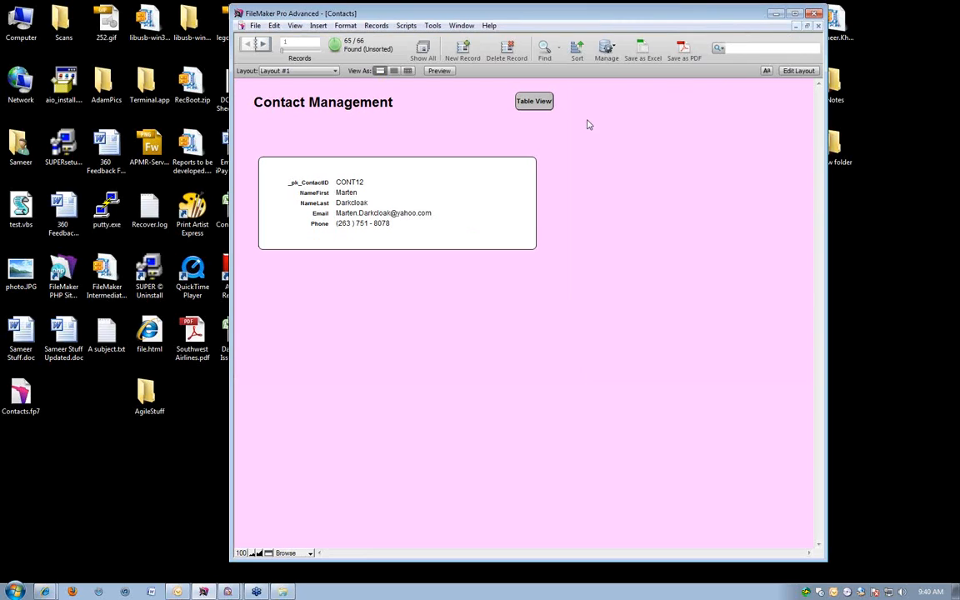
pyautogui.click(534, 102)
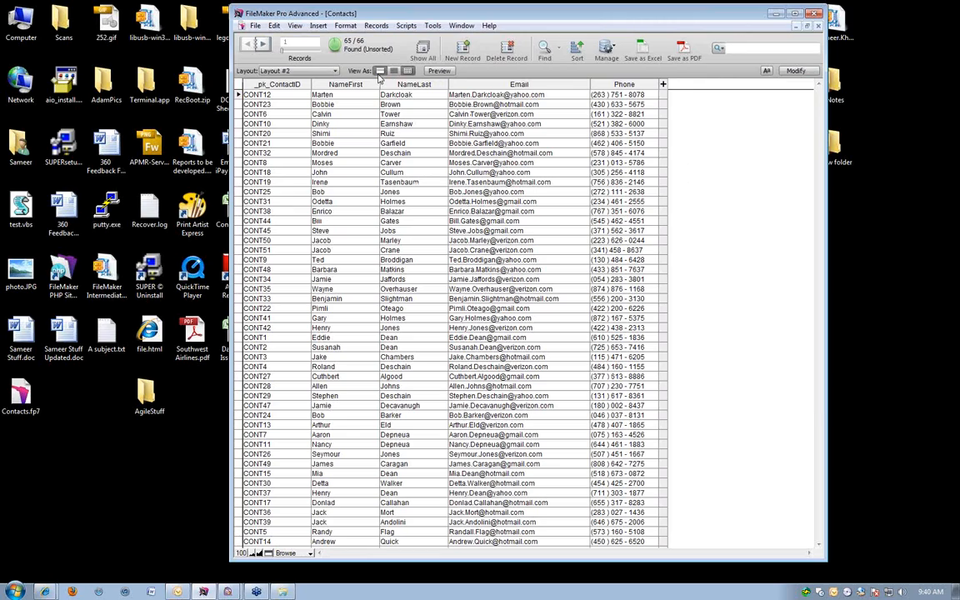
pyautogui.click(380, 70)
pyautogui.click(408, 70)
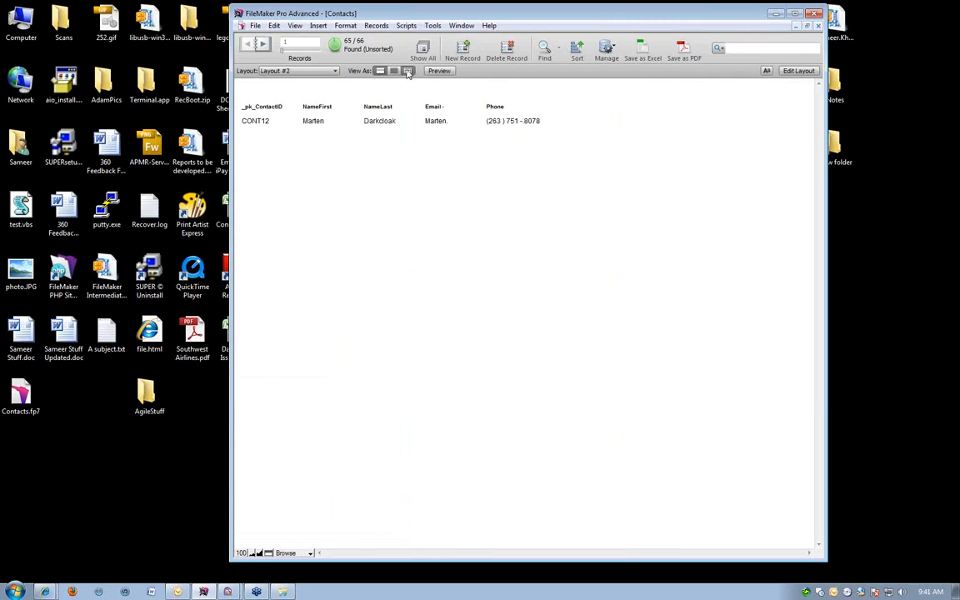
pyautogui.click(303, 71)
pyautogui.click(287, 84)
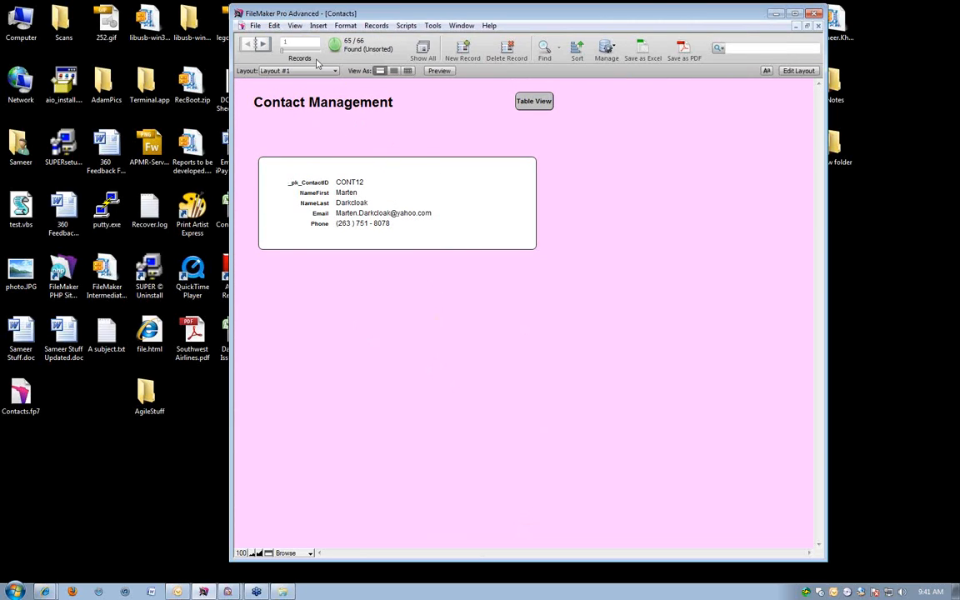
# Use the Table View button again to look through the contact list, and go back to Layout #1.
pyautogui.click(548, 101)
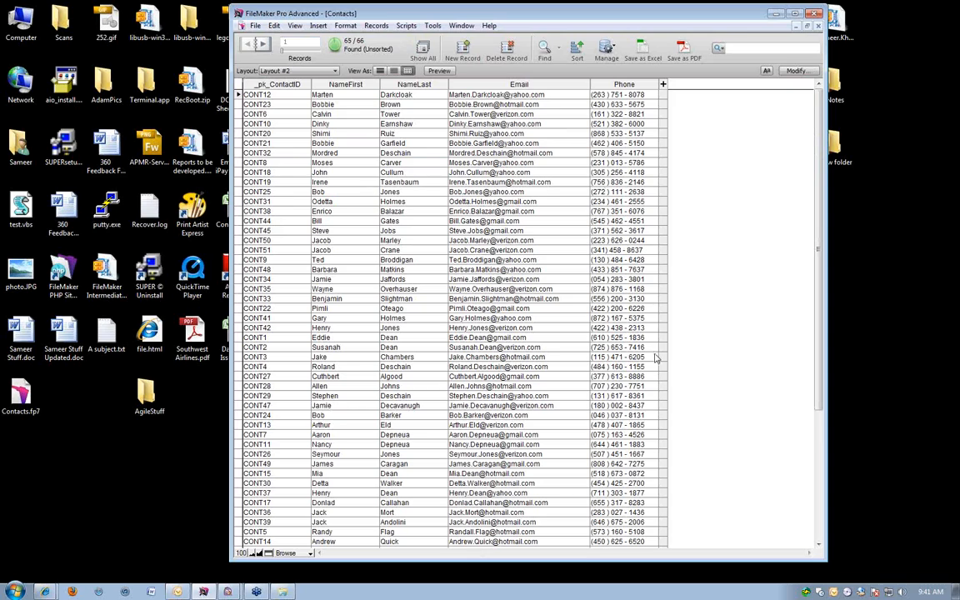
pyautogui.scroll(-6, 650, 358)
pyautogui.scroll(6, 643, 358)
pyautogui.click(277, 71)
pyautogui.click(275, 83)
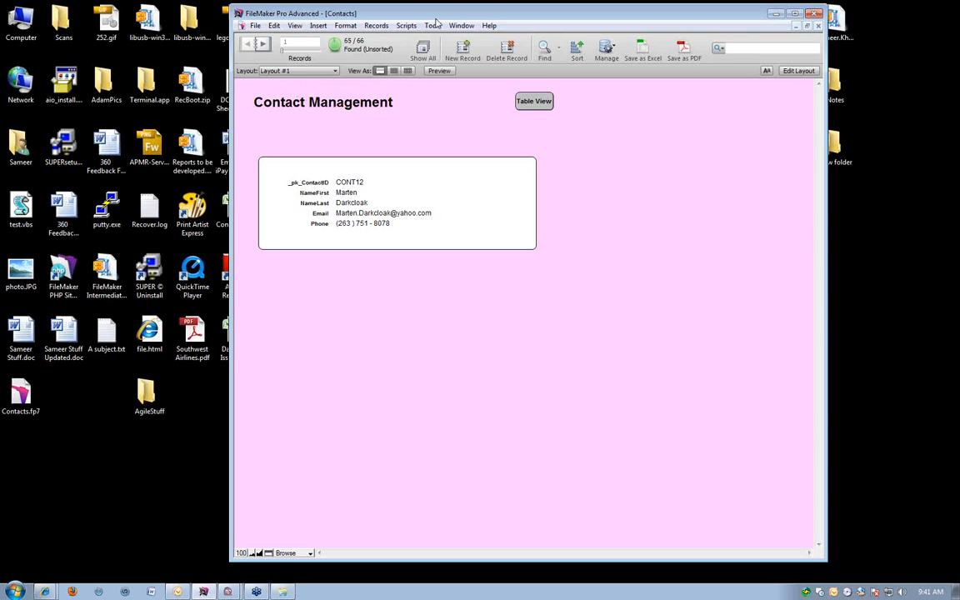
pyautogui.moveTo(425, 17); pyautogui.dragTo(419, 15)
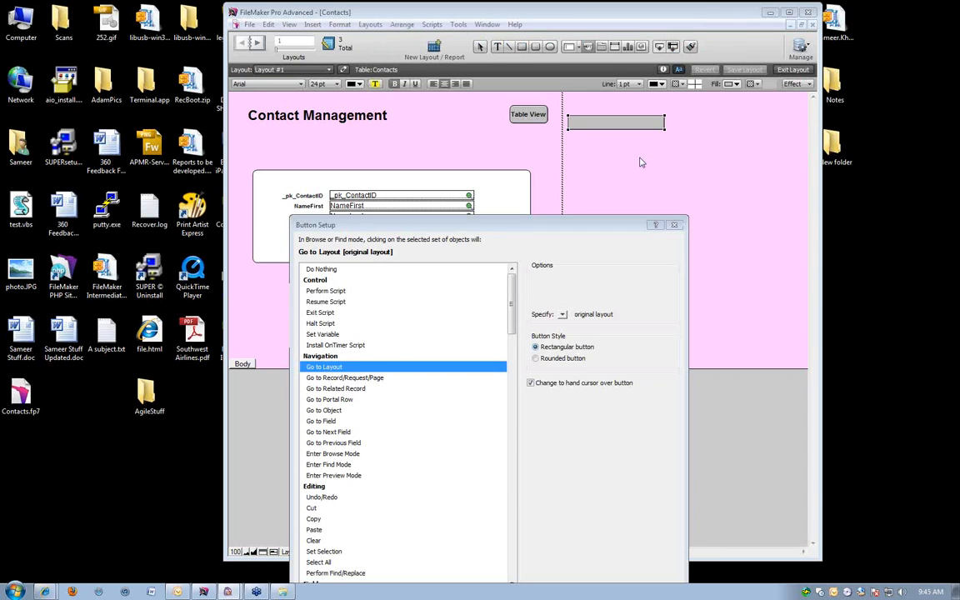
# Discard the open button setup and draw a new wide button below the Table View button.
pyautogui.moveTo(405, 228); pyautogui.dragTo(384, 110)
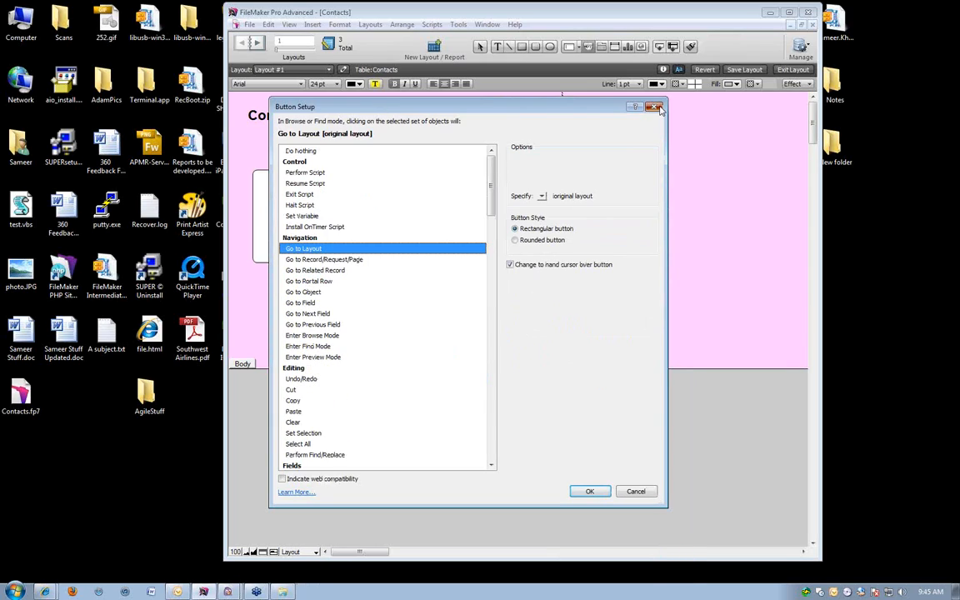
pyautogui.click(656, 107)
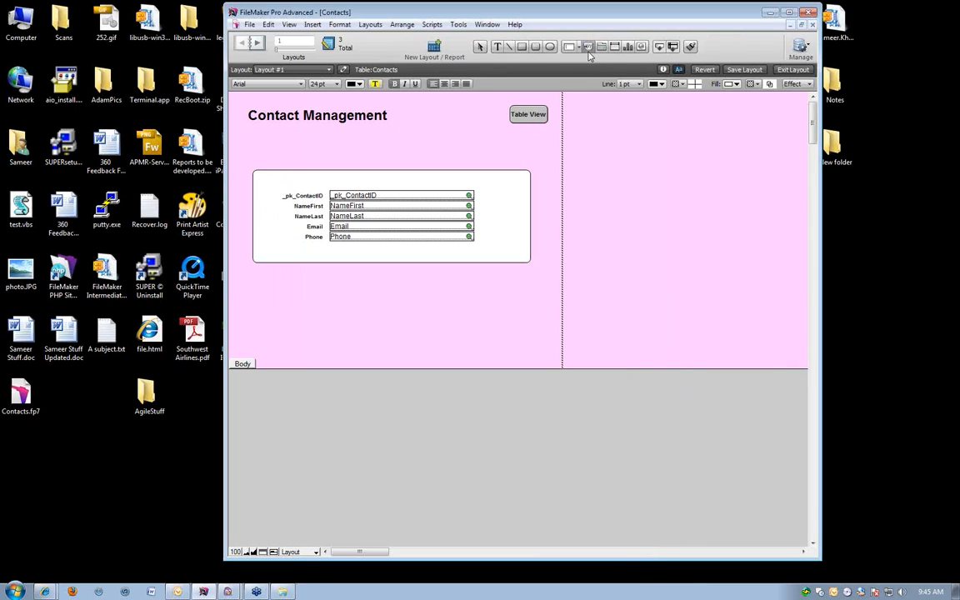
pyautogui.click(588, 47)
pyautogui.moveTo(517, 136)
pyautogui.mouseDown()
pyautogui.moveTo(632, 139)
pyautogui.moveTo(637, 149)
pyautogui.mouseUp()
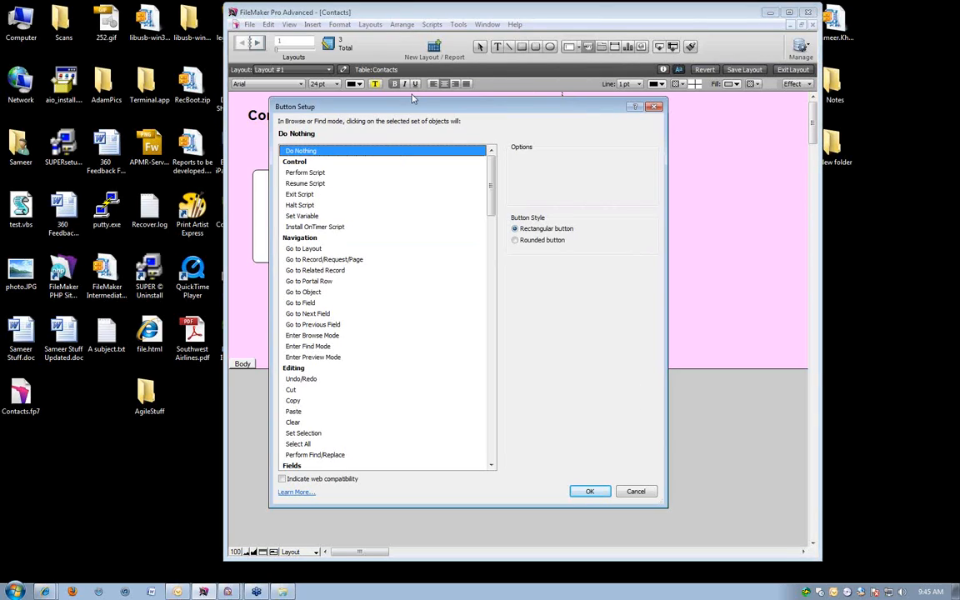
pyautogui.moveTo(420, 107); pyautogui.dragTo(429, 61)
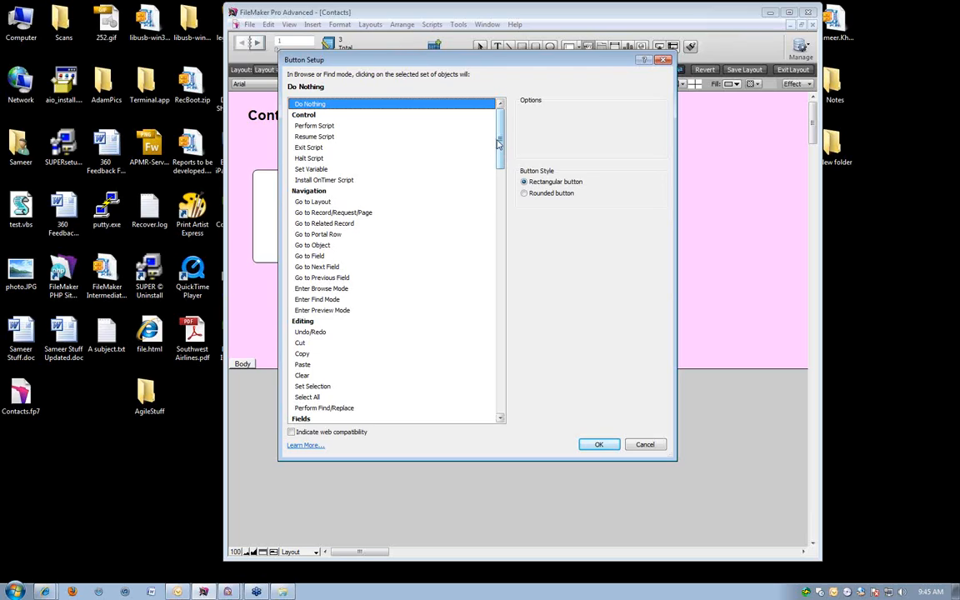
# Look through the actions available for a button, from Navigation and Records to Found Sets, Windows and Files.
pyautogui.click(337, 193)
pyautogui.click(333, 200)
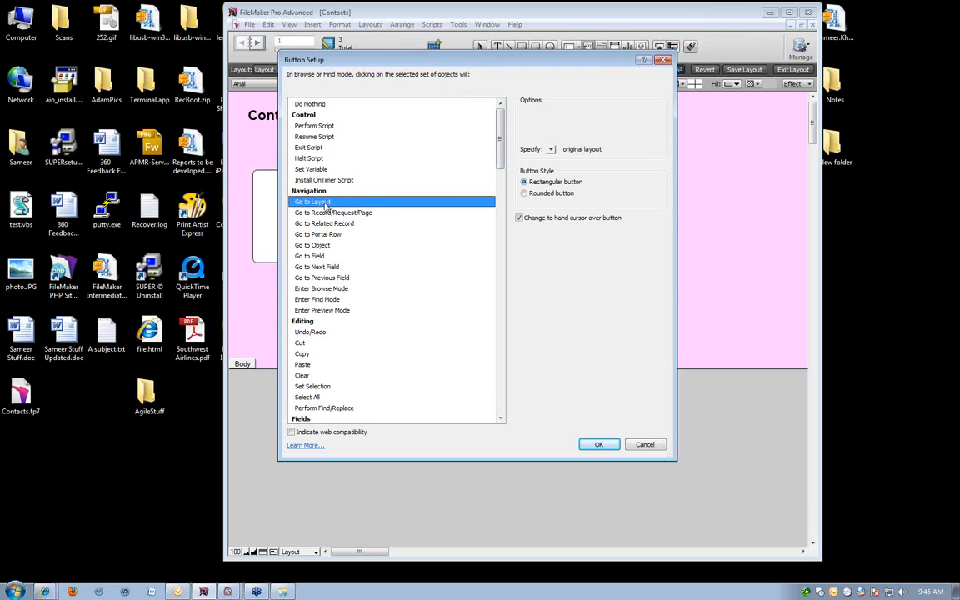
pyautogui.click(322, 277)
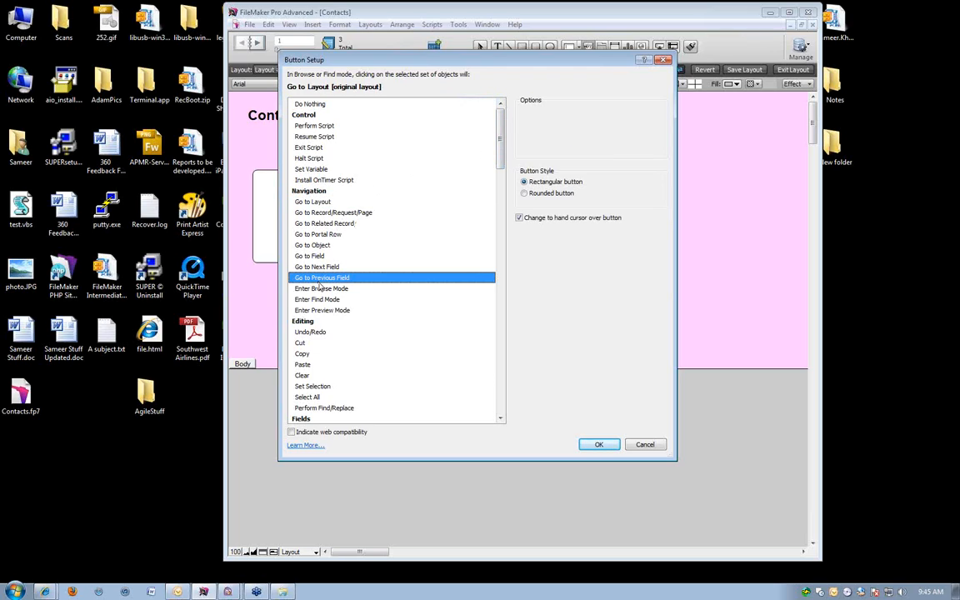
pyautogui.moveTo(501, 139); pyautogui.dragTo(500, 292)
pyautogui.click(299, 147)
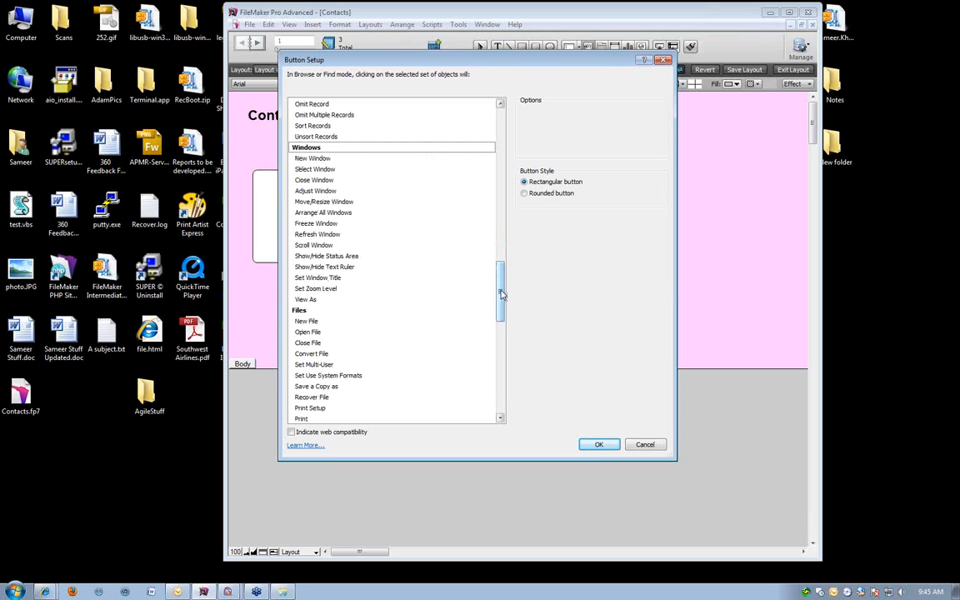
pyautogui.moveTo(501, 294); pyautogui.dragTo(503, 240)
pyautogui.click(331, 281)
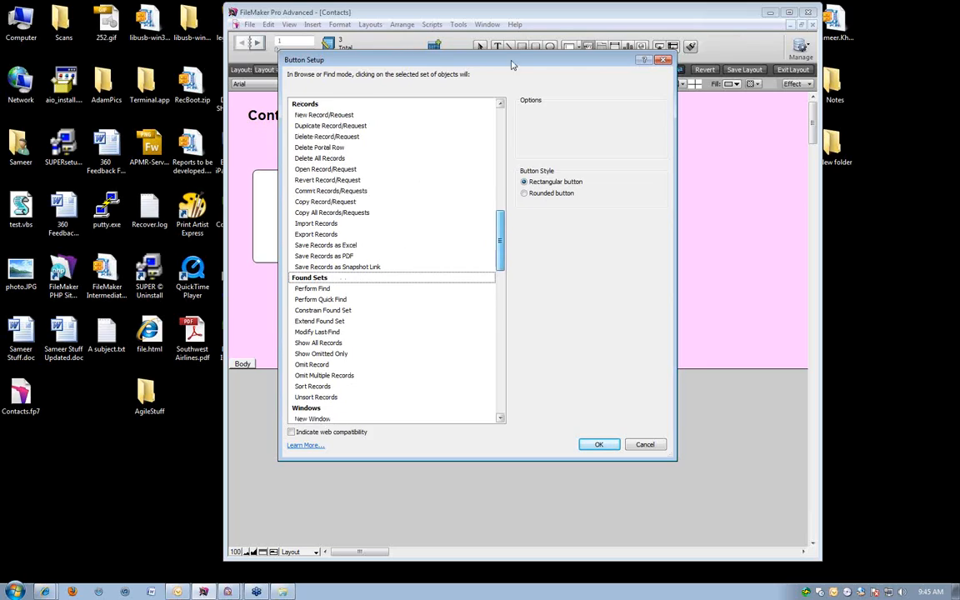
pyautogui.click(501, 117)
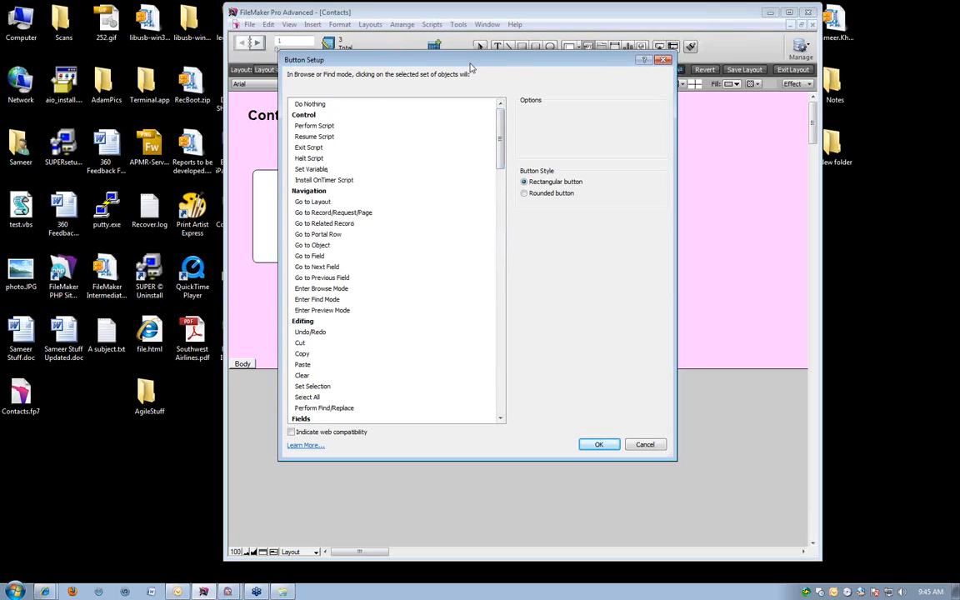
pyautogui.moveTo(424, 60); pyautogui.dragTo(523, 129)
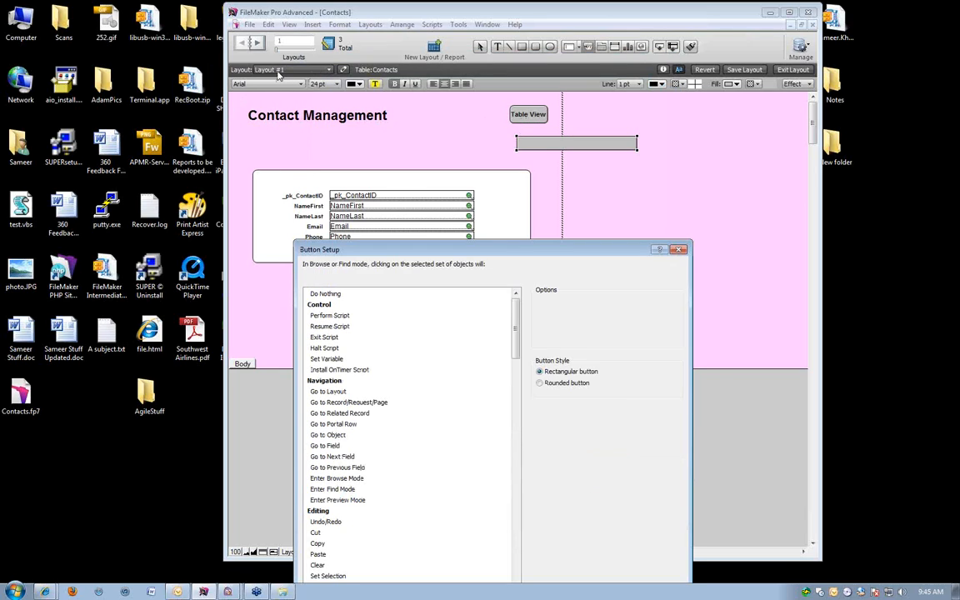
# Set the new button's action to Go to Layout with Layout #2 as the target.
pyautogui.moveTo(390, 242); pyautogui.dragTo(349, 65)
pyautogui.click(304, 214)
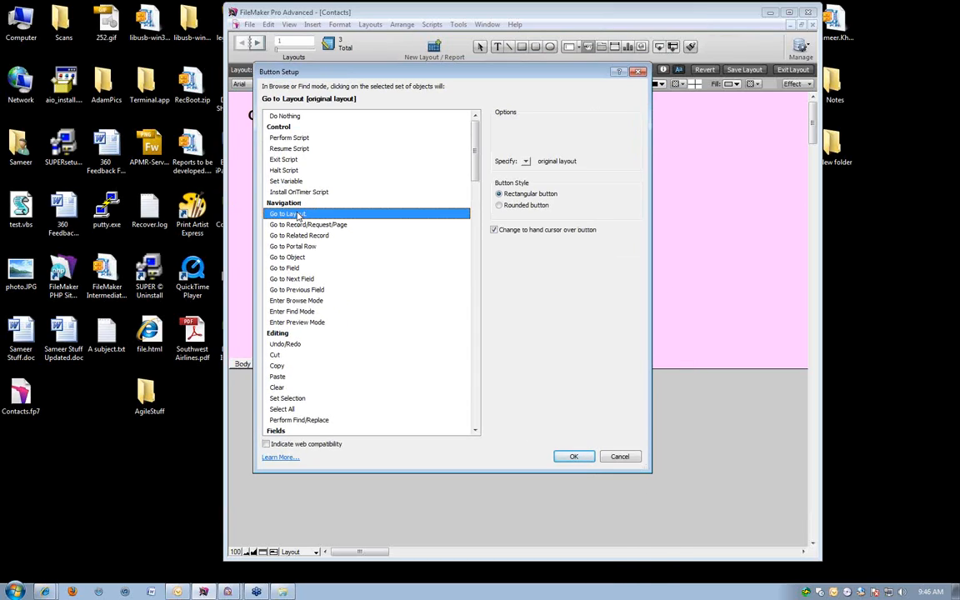
pyautogui.click(526, 161)
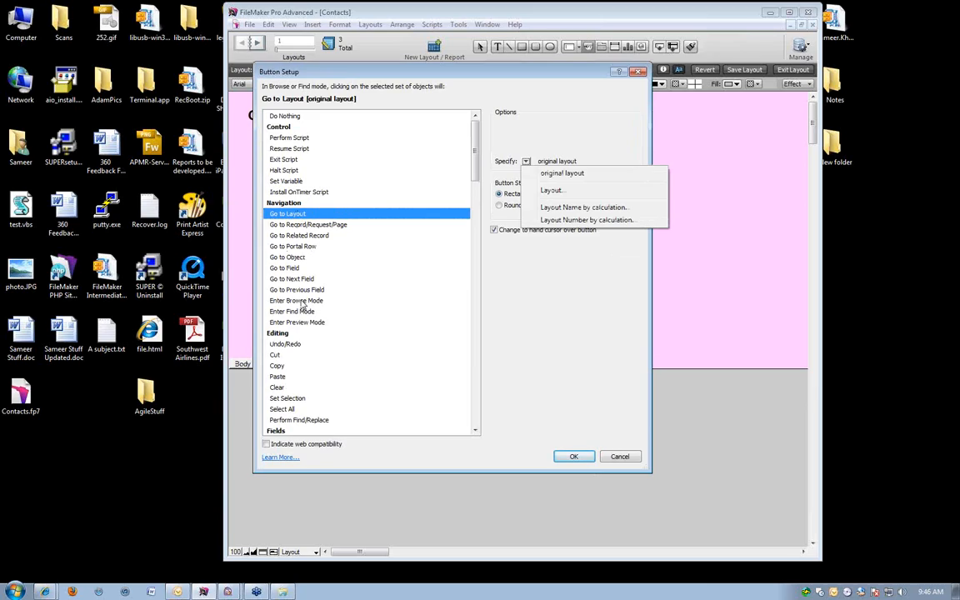
pyautogui.click(423, 224)
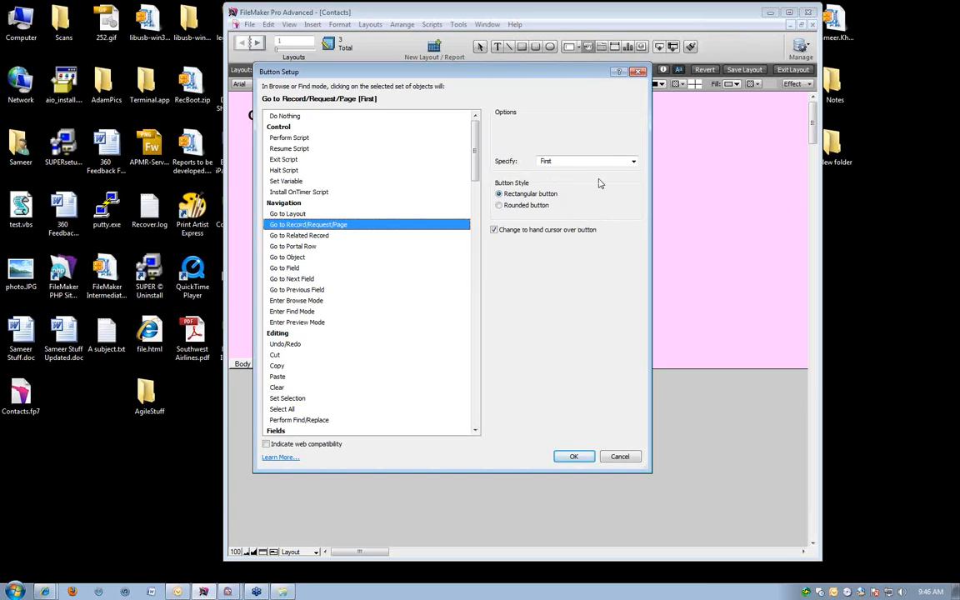
pyautogui.click(288, 215)
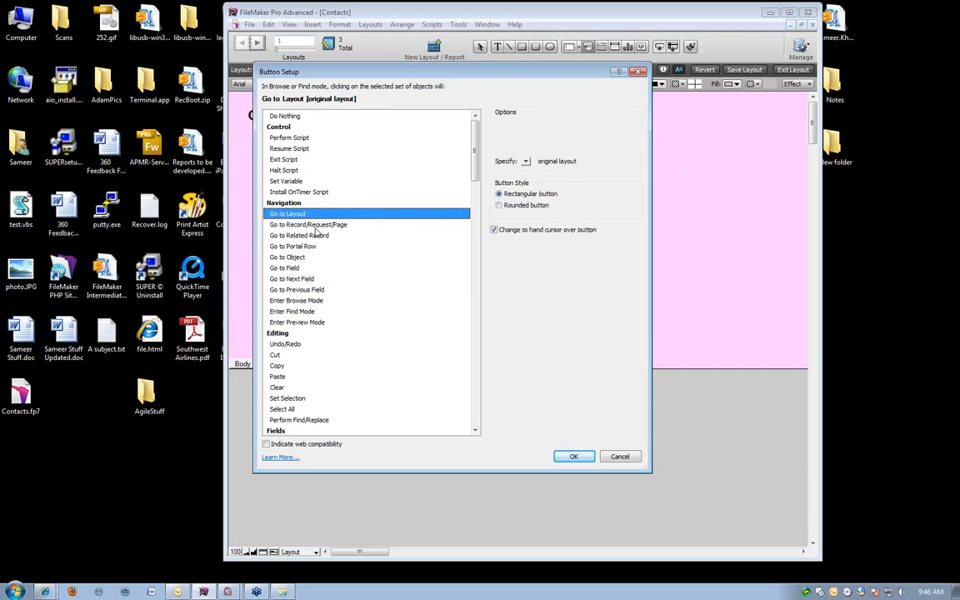
pyautogui.click(526, 162)
pyautogui.click(539, 193)
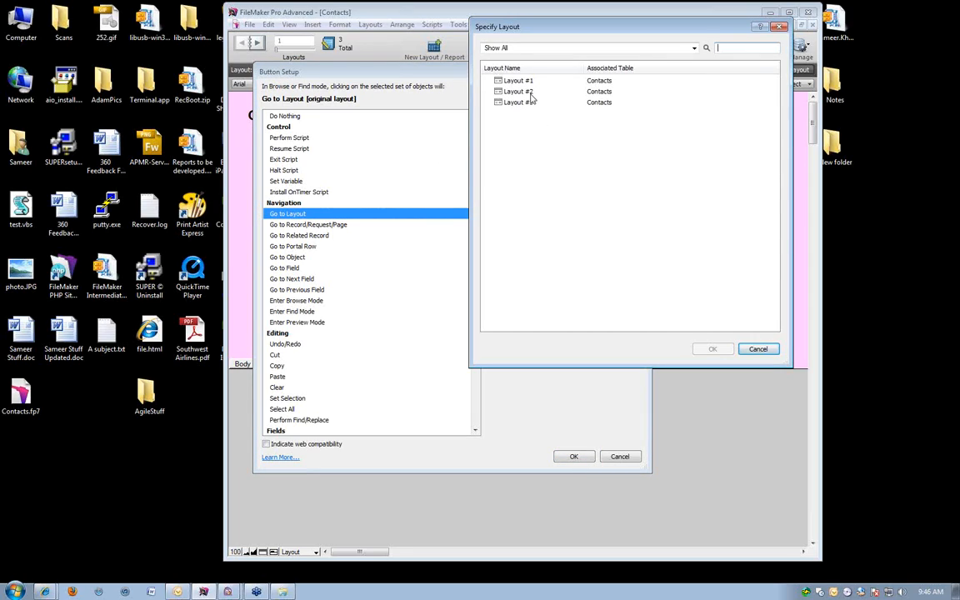
pyautogui.doubleClick(528, 92)
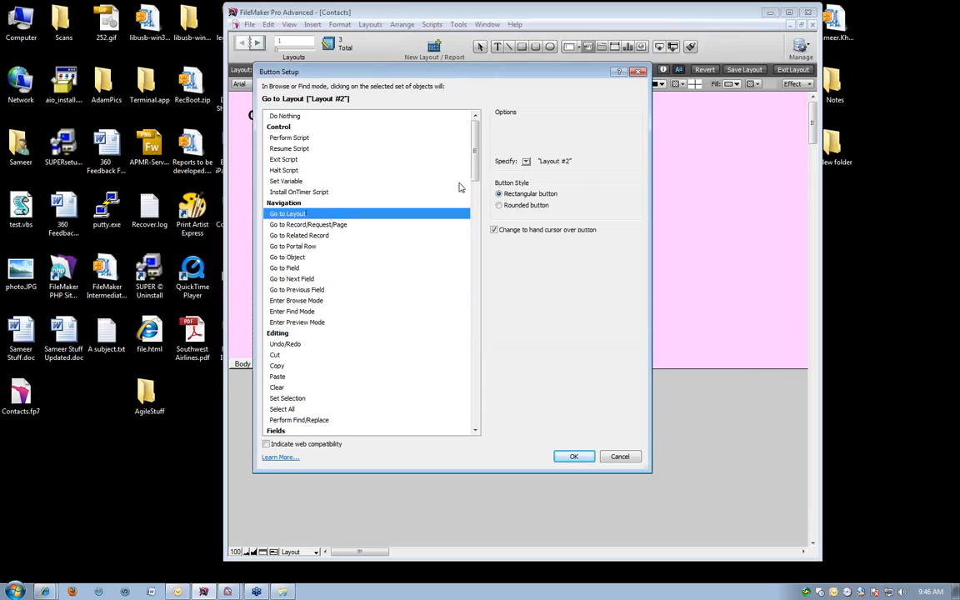
# Change the new button's target to Layout #3 and confirm the button setup.
pyautogui.click(526, 162)
pyautogui.click(546, 190)
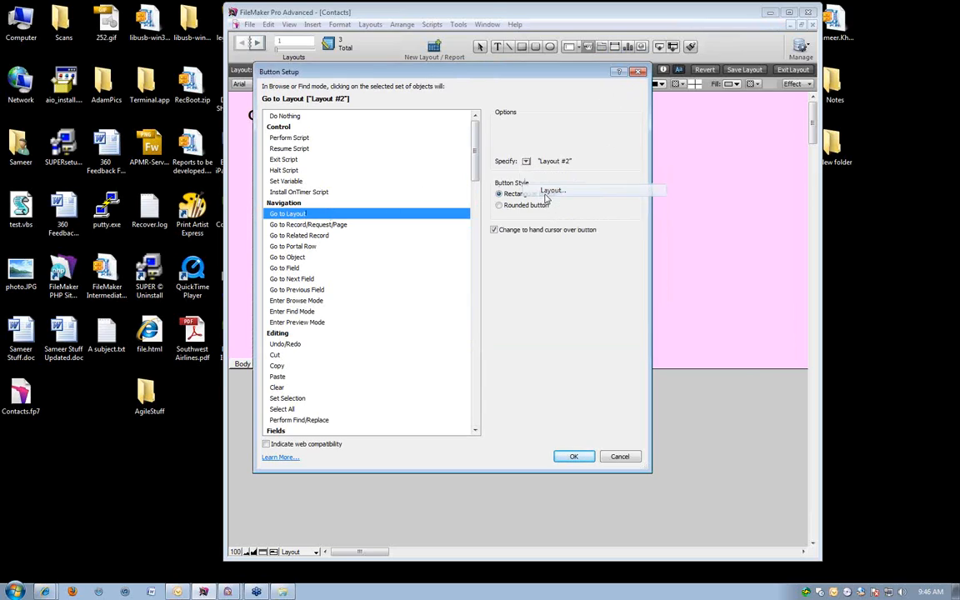
pyautogui.doubleClick(527, 105)
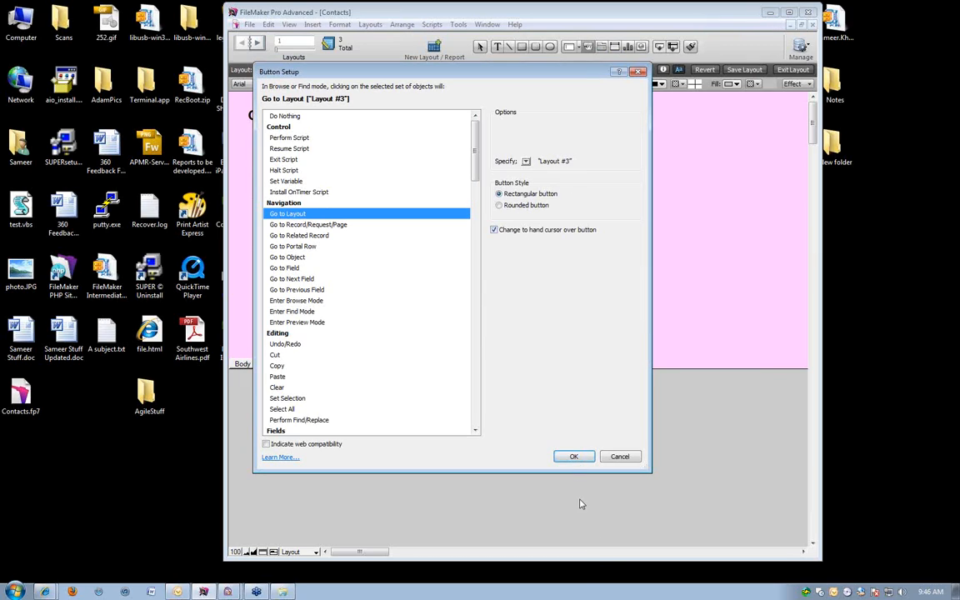
pyautogui.click(573, 457)
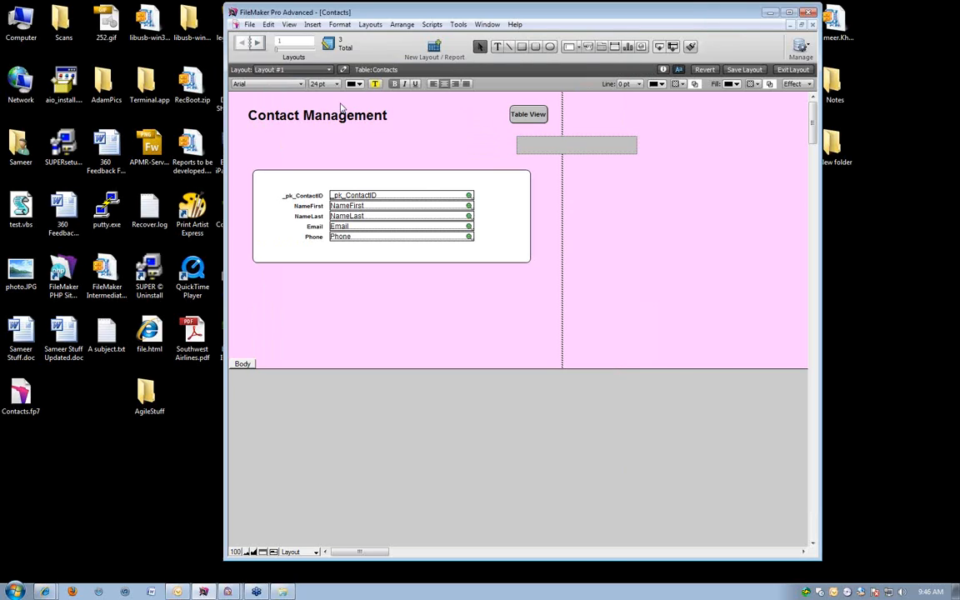
# Set the text size to 11 pt and label the new wide button "Mailing Labels".
pyautogui.click(323, 83)
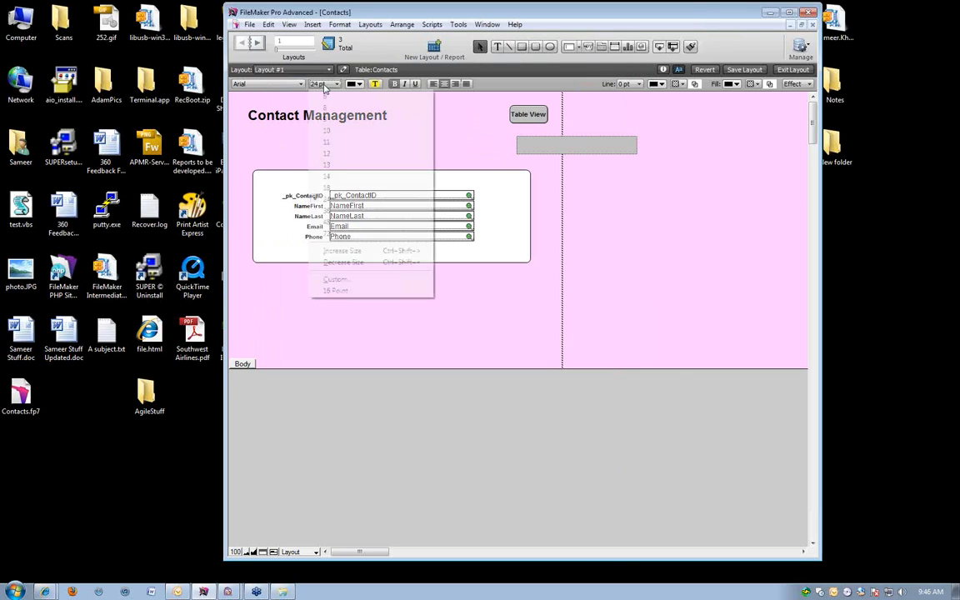
pyautogui.click(319, 143)
pyautogui.write('/Mailing/')
pyautogui.press('BackSpace')
pyautogui.press('BackSpace')
pyautogui.press('BackSpace')
pyautogui.press('BackSpace')
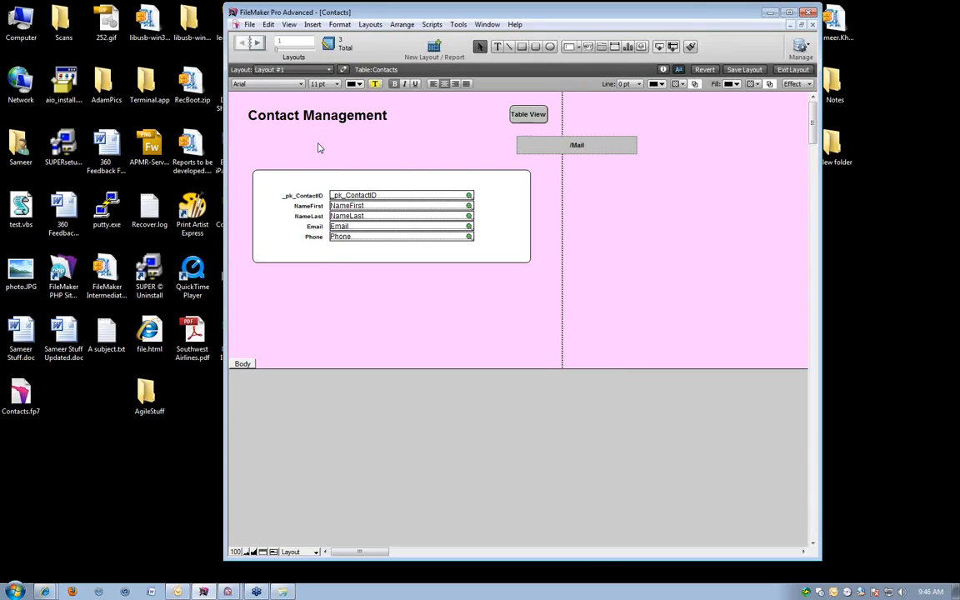
pyautogui.press('BackSpace')
pyautogui.press('BackSpace')
pyautogui.press('BackSpace')
pyautogui.press('BackSpace')
pyautogui.press('BackSpace')
pyautogui.write('Mailing Labels')
pyautogui.click(616, 153)
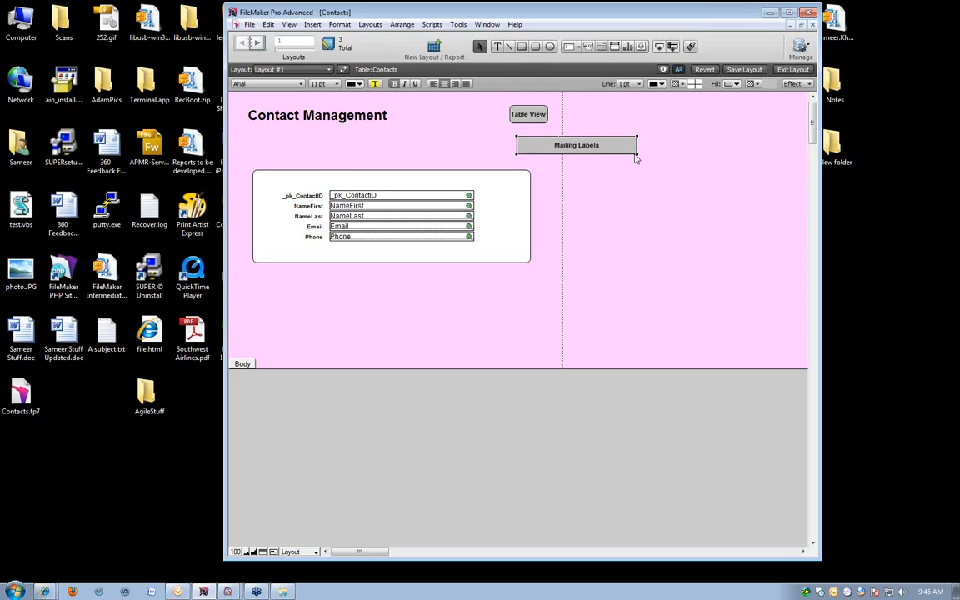
# Narrow the Mailing Labels button to fit its text and place it directly below the Table View button, aligned with its edge.
pyautogui.moveTo(616, 153); pyautogui.dragTo(550, 152)
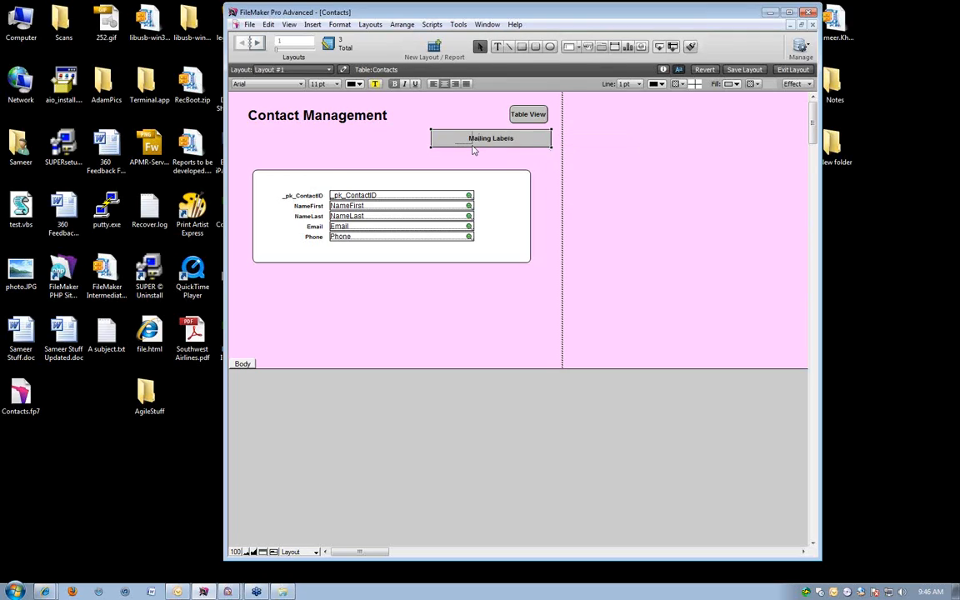
pyautogui.moveTo(486, 154); pyautogui.dragTo(540, 143)
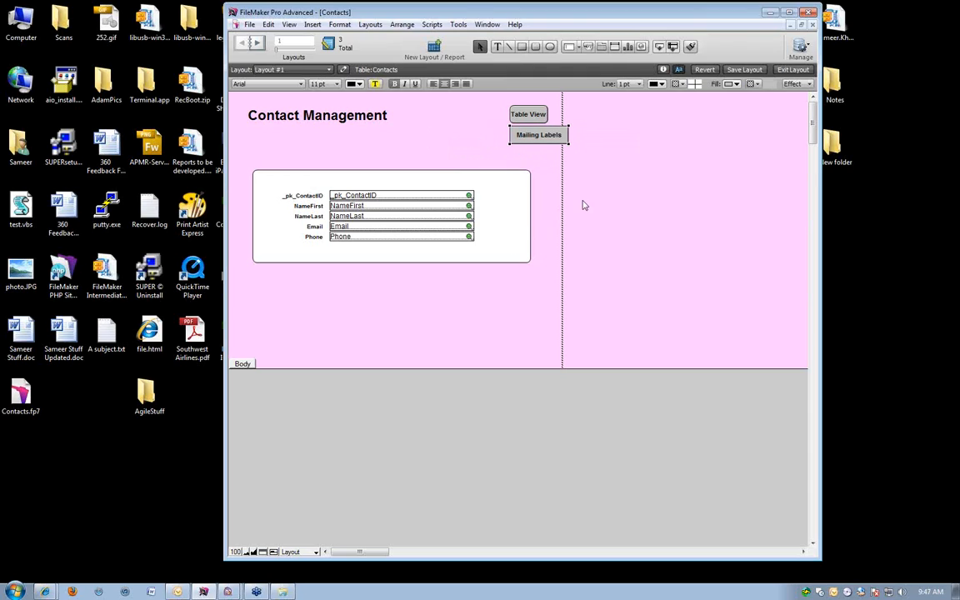
pyautogui.click(554, 170)
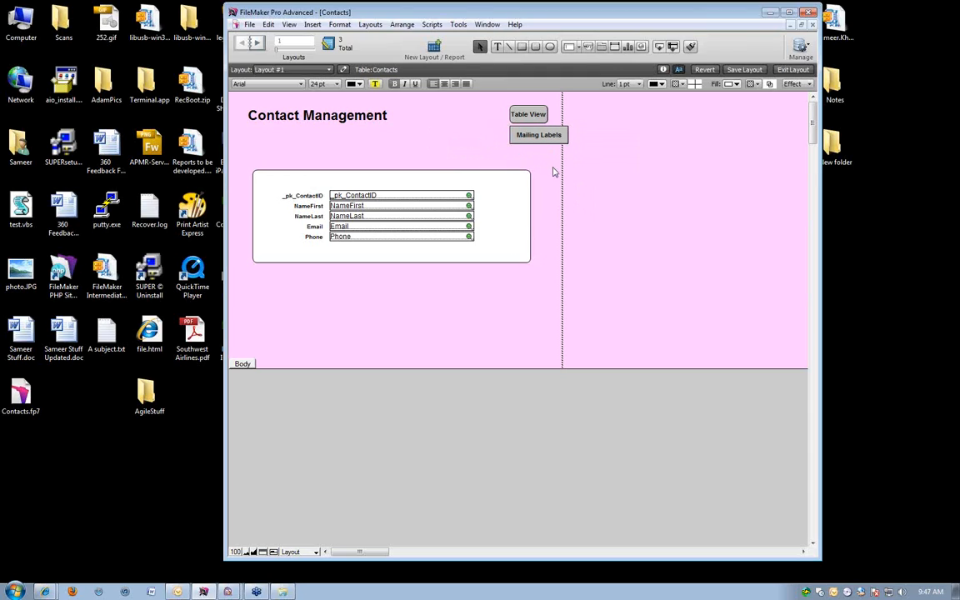
# Test the Mailing Labels button in Browse mode and preview the label sheet it leads to.
pyautogui.hotkey('ctrl', 'b')
pyautogui.click(538, 121)
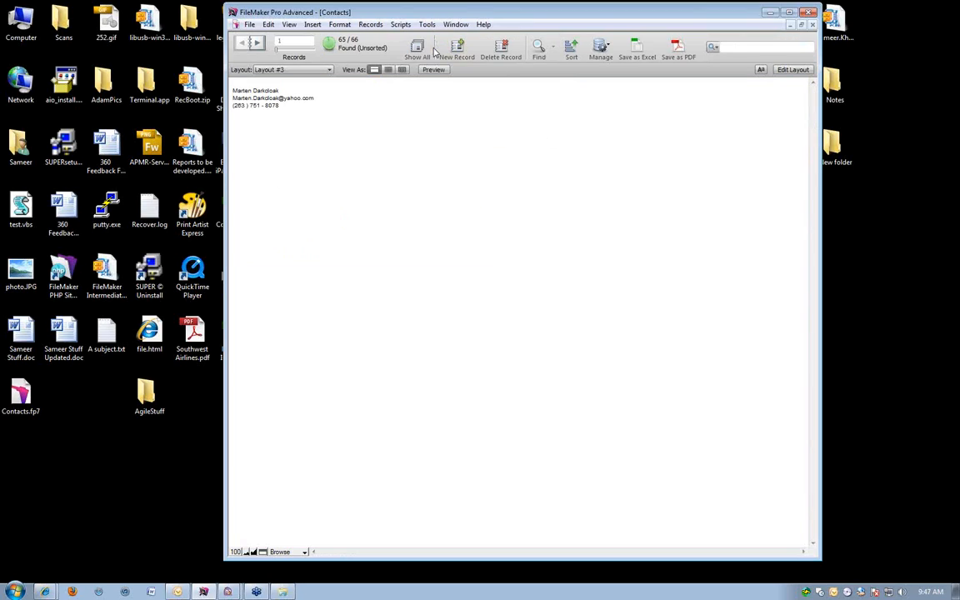
pyautogui.click(432, 70)
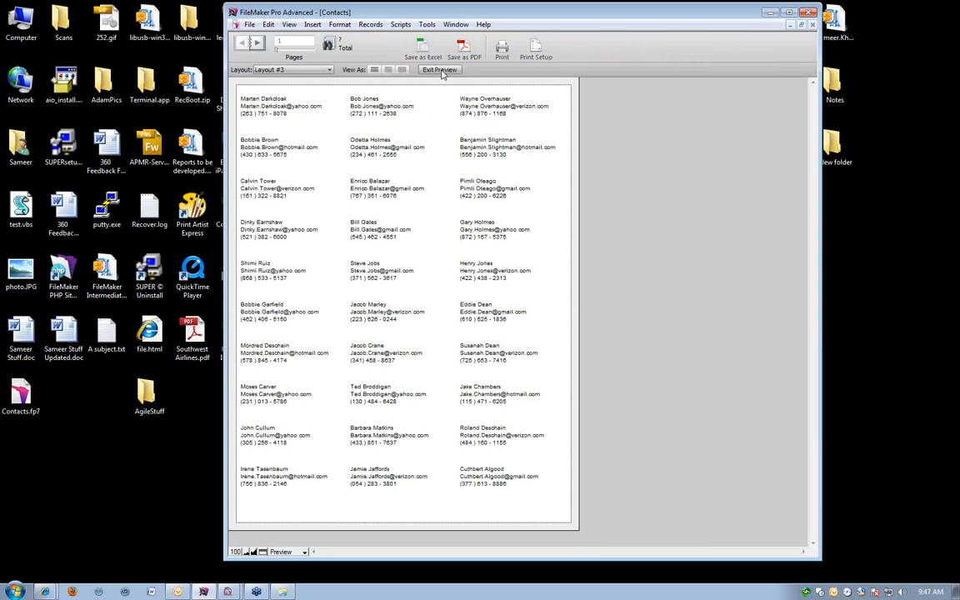
# Return to Layout #1 in Browse mode.
pyautogui.click(249, 70)
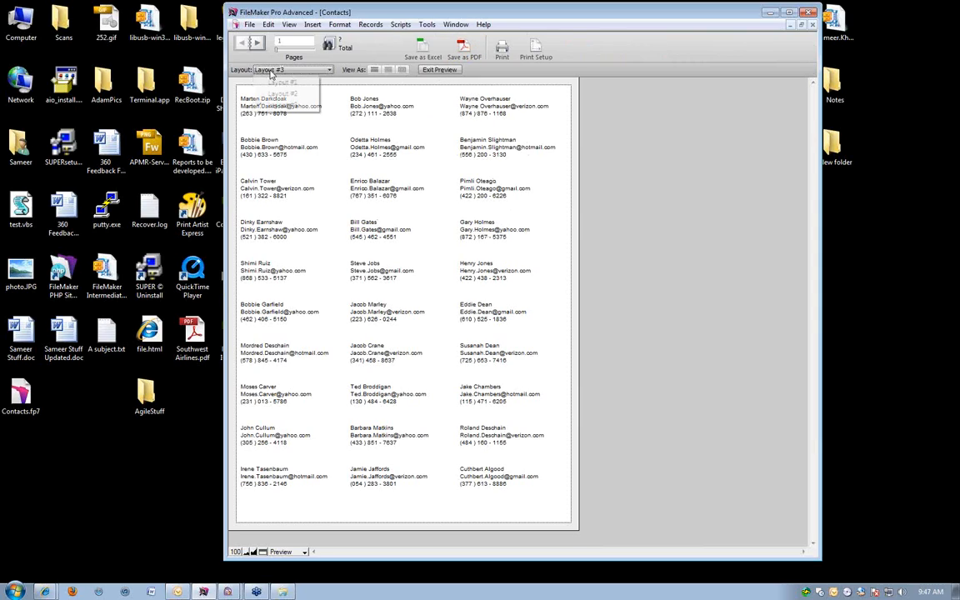
pyautogui.click(259, 80)
pyautogui.hotkey('ctrl', 'b')
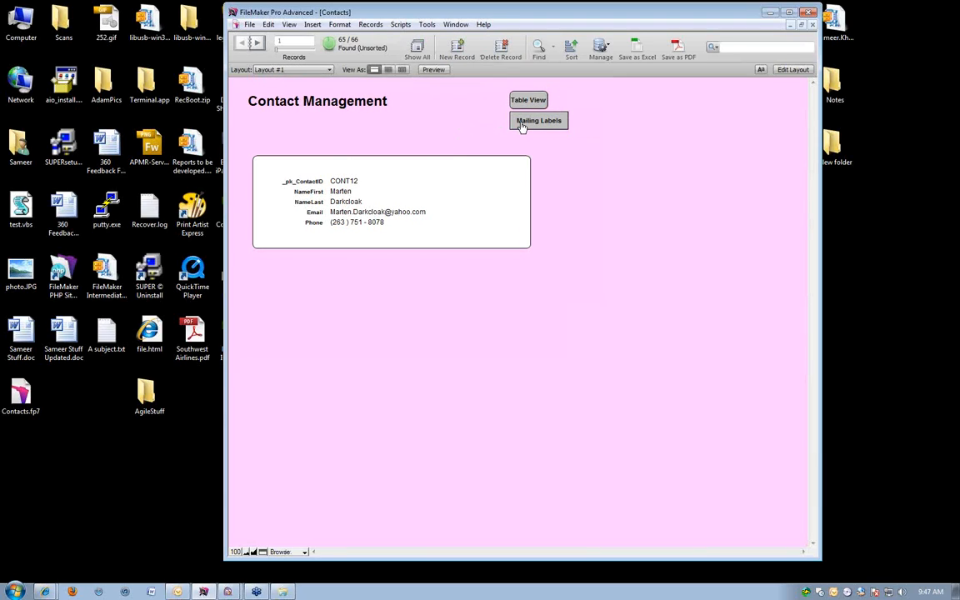
# Look at the Perform Script option in the Mailing Labels button's setup, then discard the setup and return to Browse mode.
pyautogui.hotkey('ctrl', 'l')
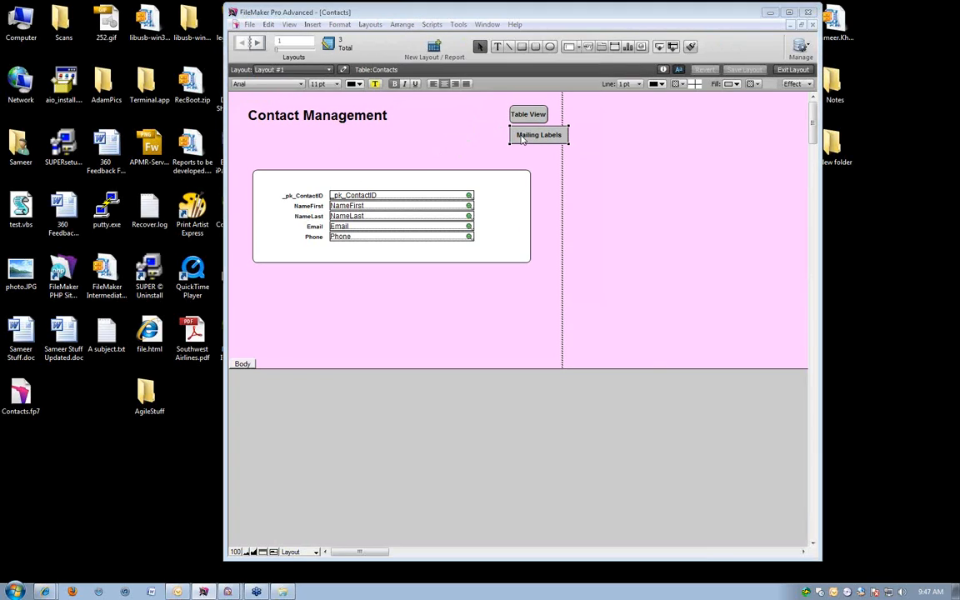
pyautogui.doubleClick(542, 135)
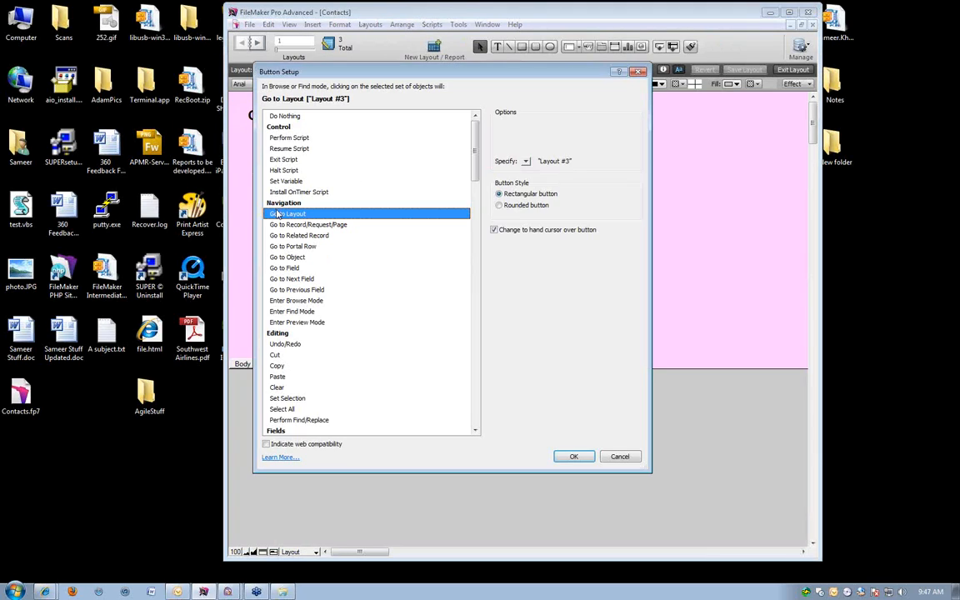
pyautogui.click(305, 139)
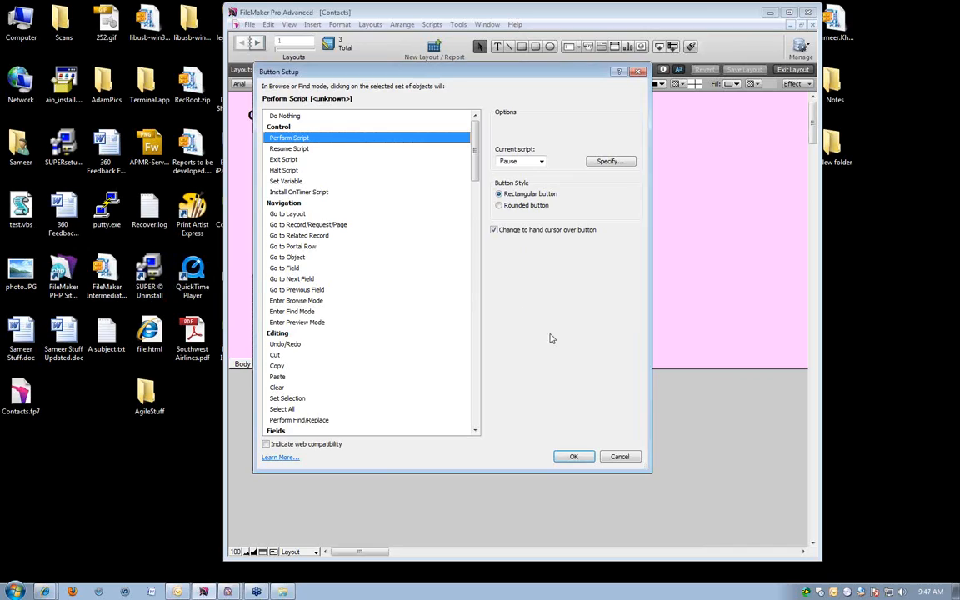
pyautogui.click(620, 458)
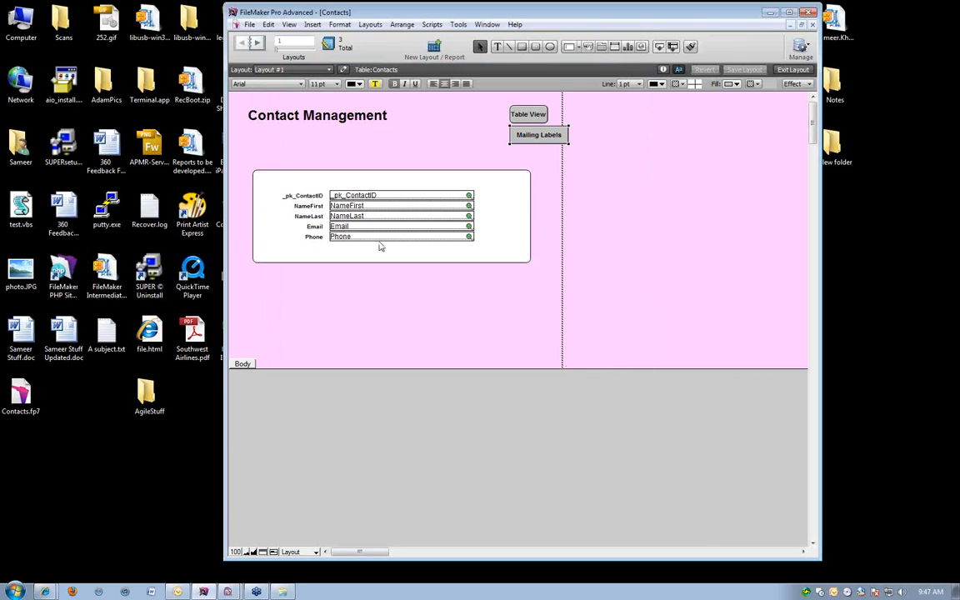
pyautogui.click(410, 279)
pyautogui.hotkey('ctrl', 'b')
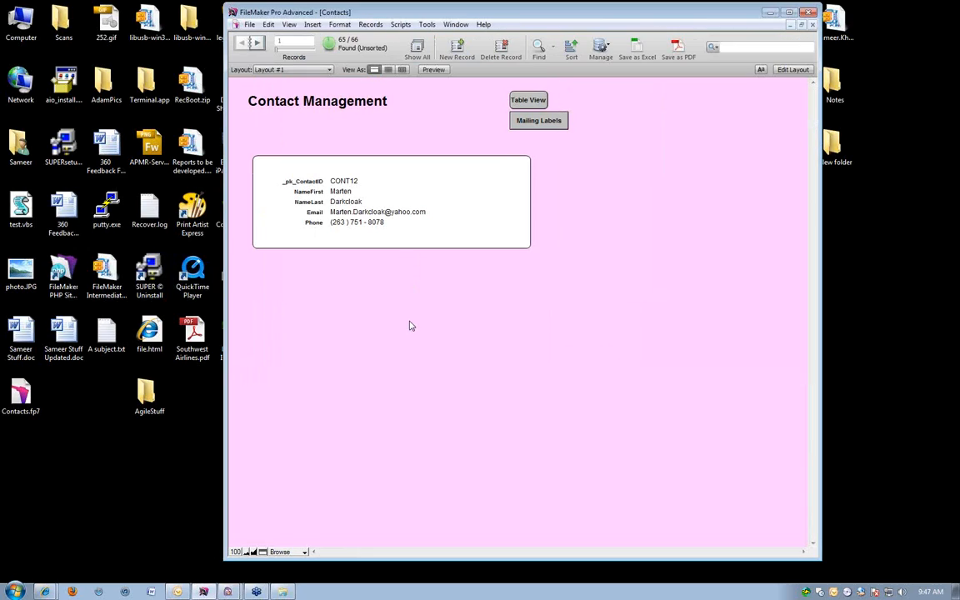
pyautogui.moveTo(496, 18); pyautogui.dragTo(418, 19)
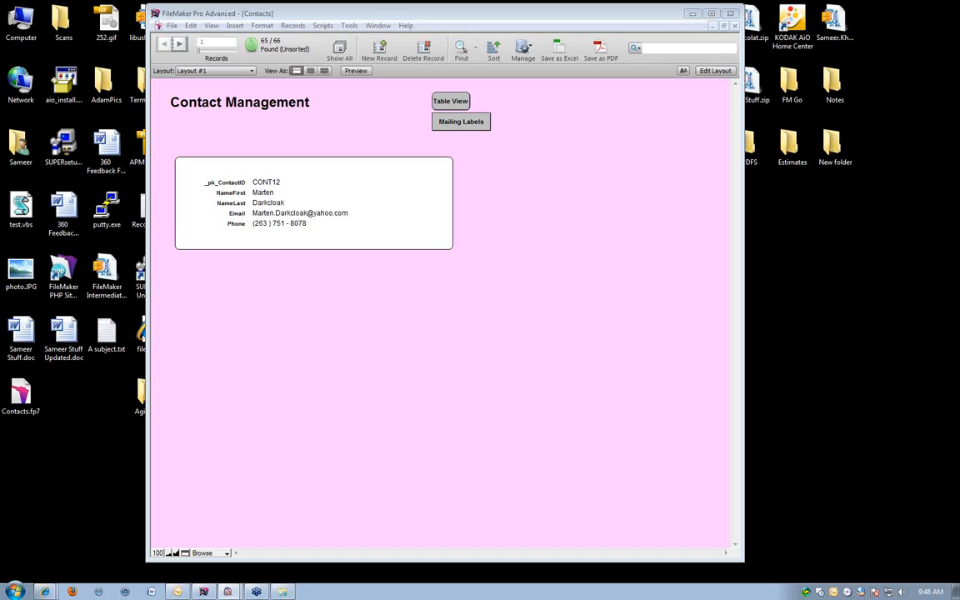
pyautogui.click(245, 284)
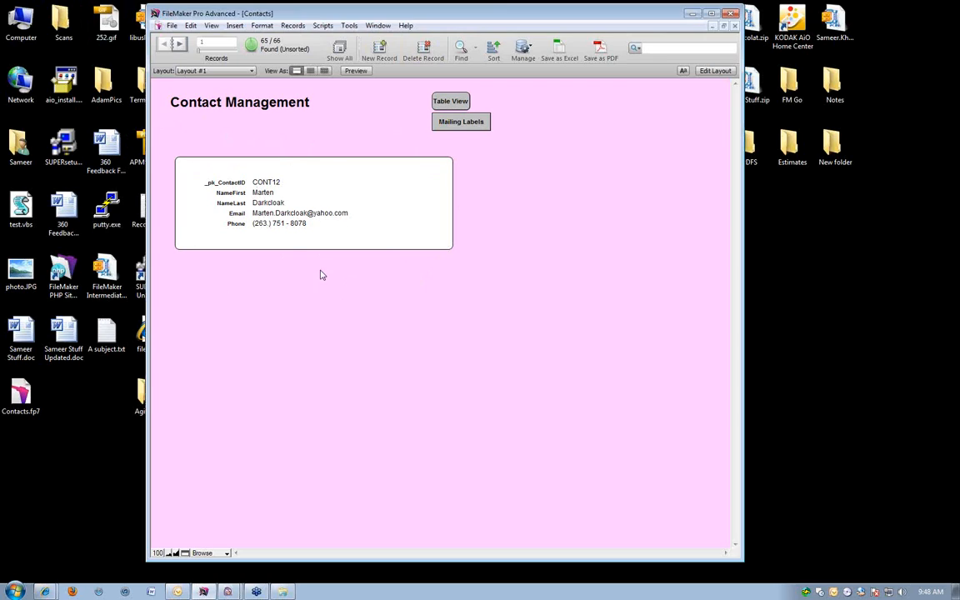
pyautogui.click(171, 26)
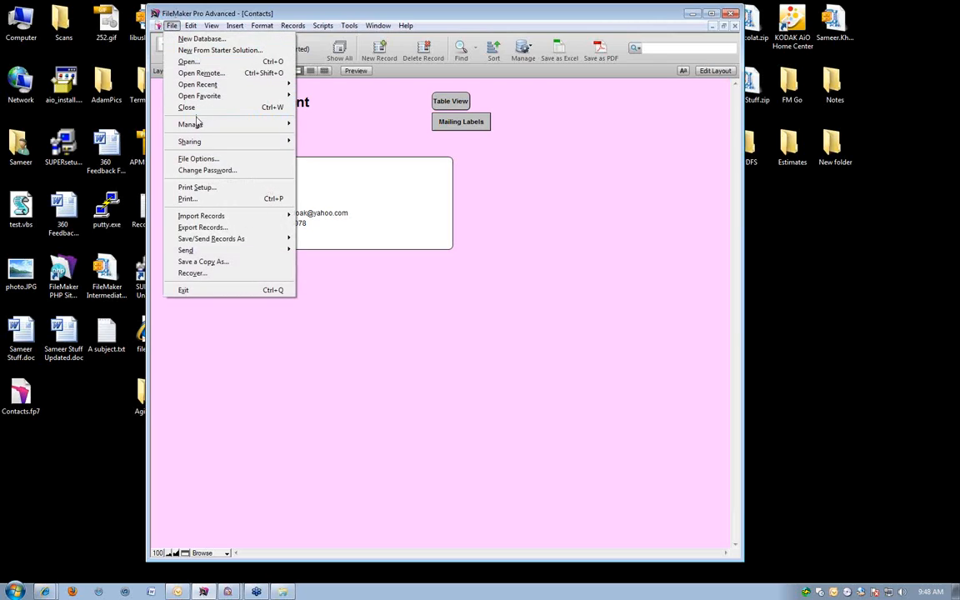
pyautogui.moveTo(197, 124)
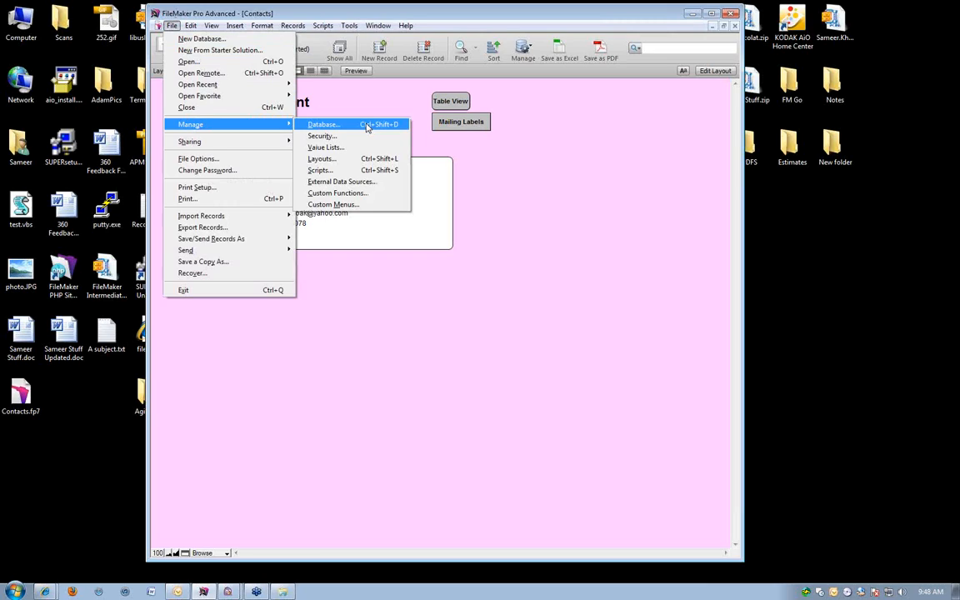
pyautogui.click(503, 256)
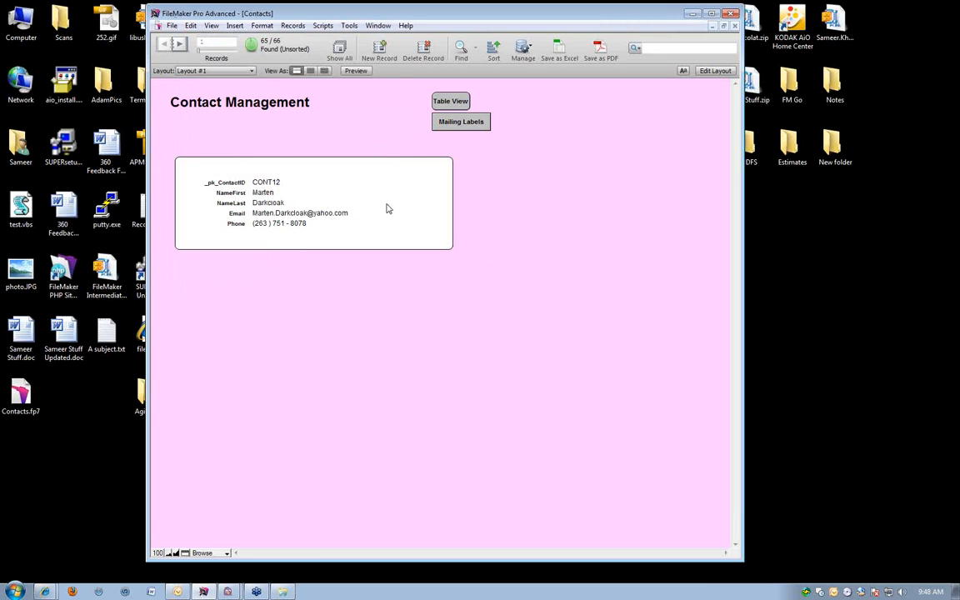
# Open the database management dialog and look over the relationships graph and the Contacts table's fields.
pyautogui.click(171, 25)
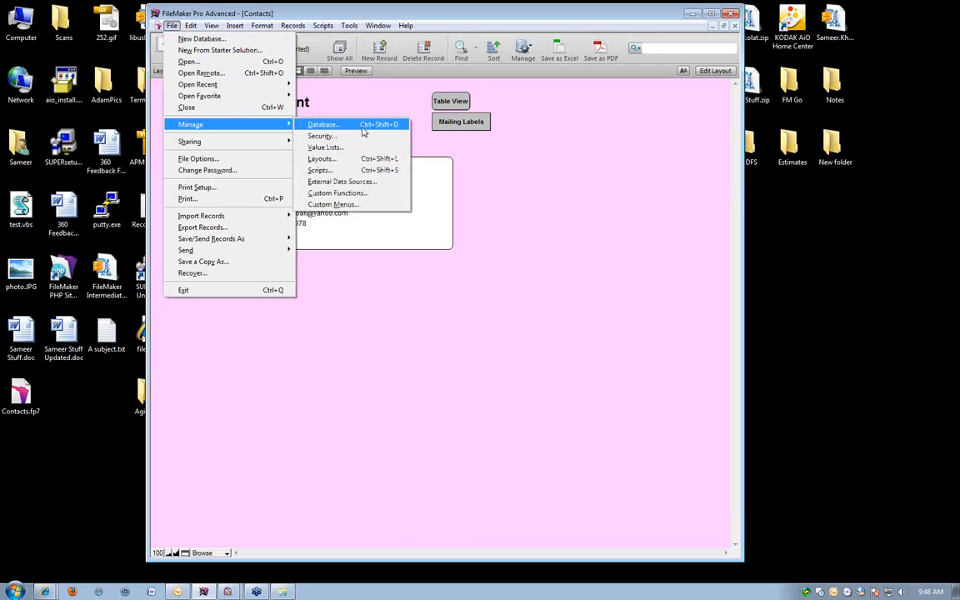
pyautogui.click(363, 126)
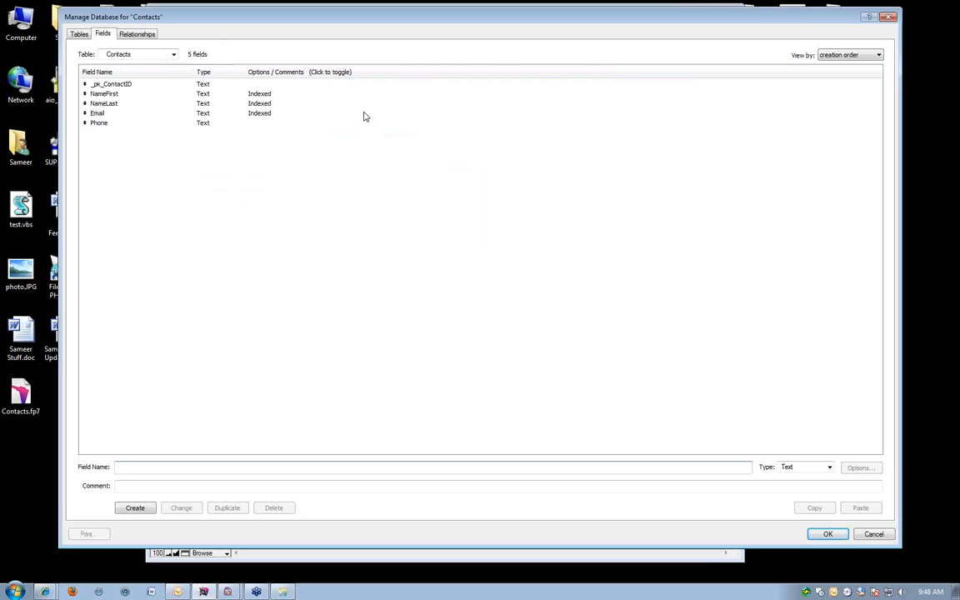
pyautogui.click(137, 34)
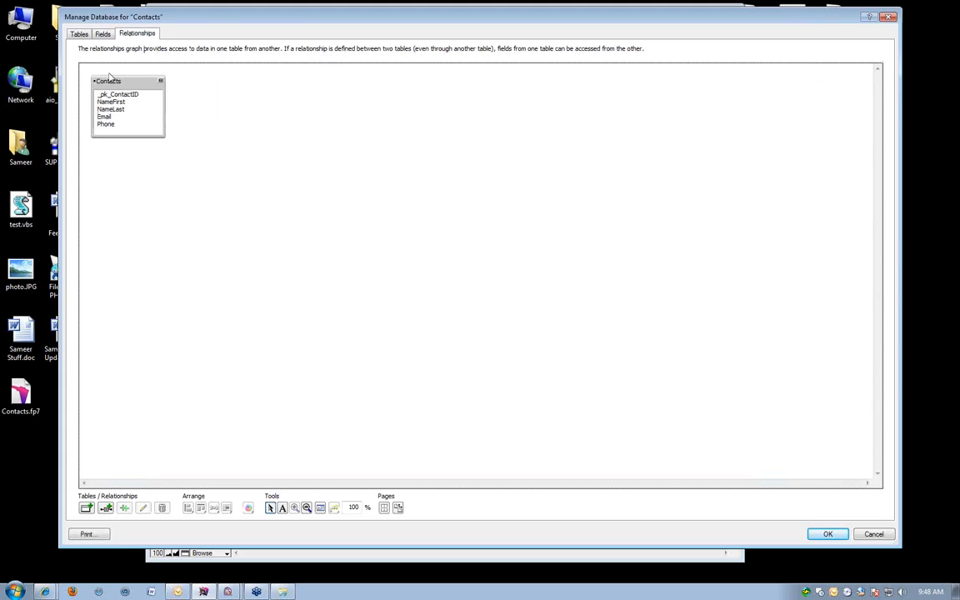
pyautogui.click(103, 34)
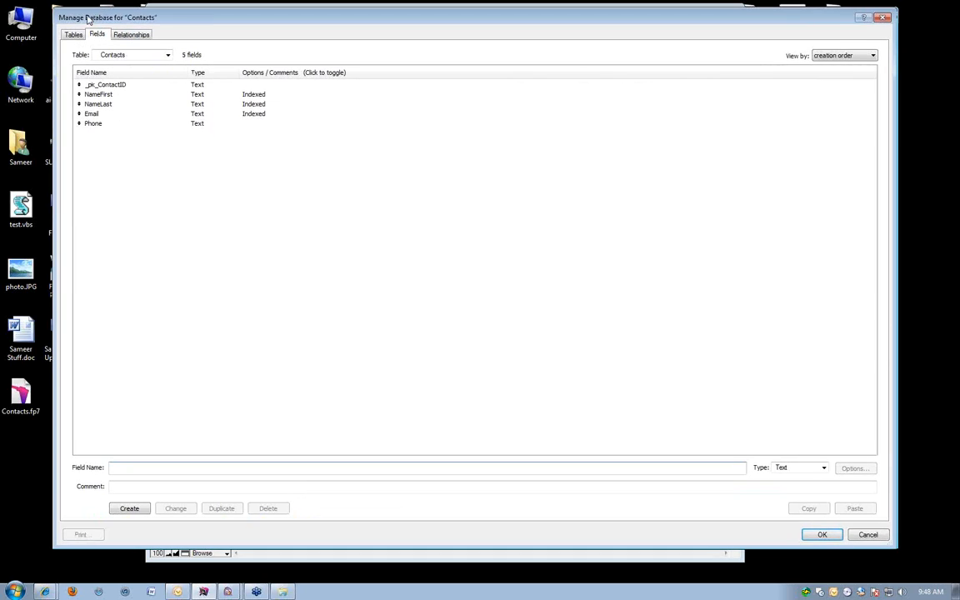
pyautogui.moveTo(86, 13); pyautogui.dragTo(57, 13)
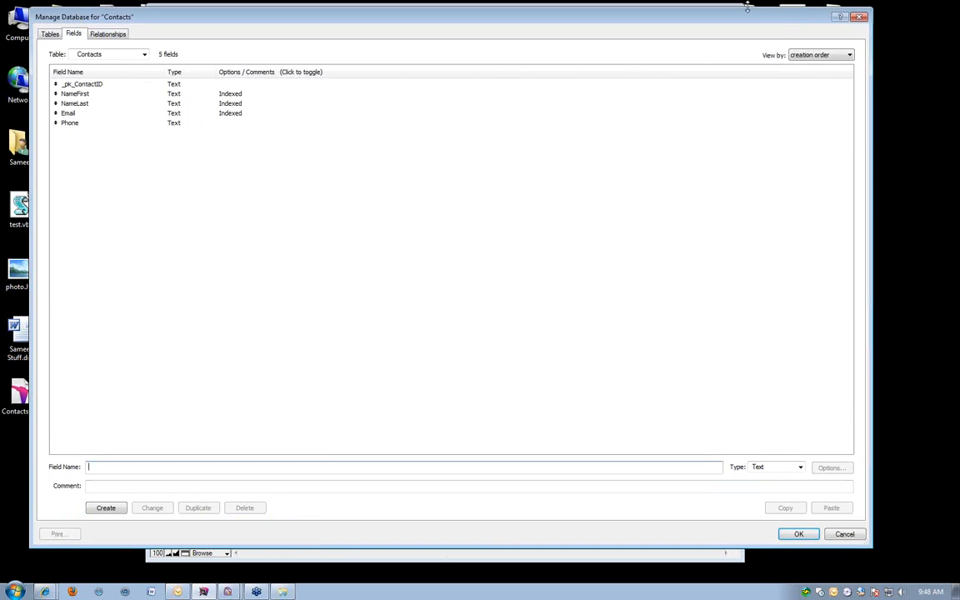
# Create a new table named Notes in the Contacts database.
pyautogui.click(50, 34)
pyautogui.moveTo(124, 492); pyautogui.dragTo(52, 488)
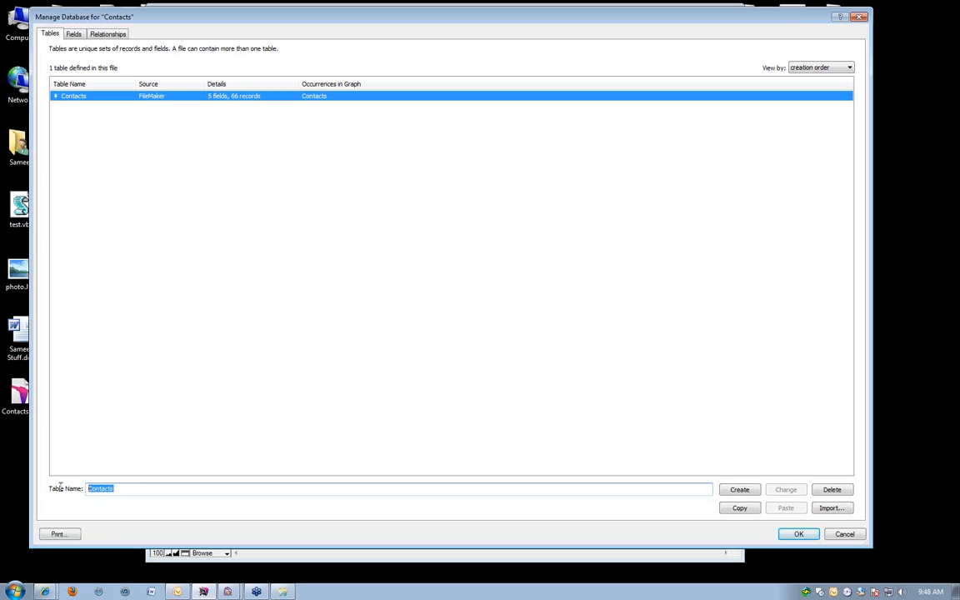
pyautogui.write('Notes')
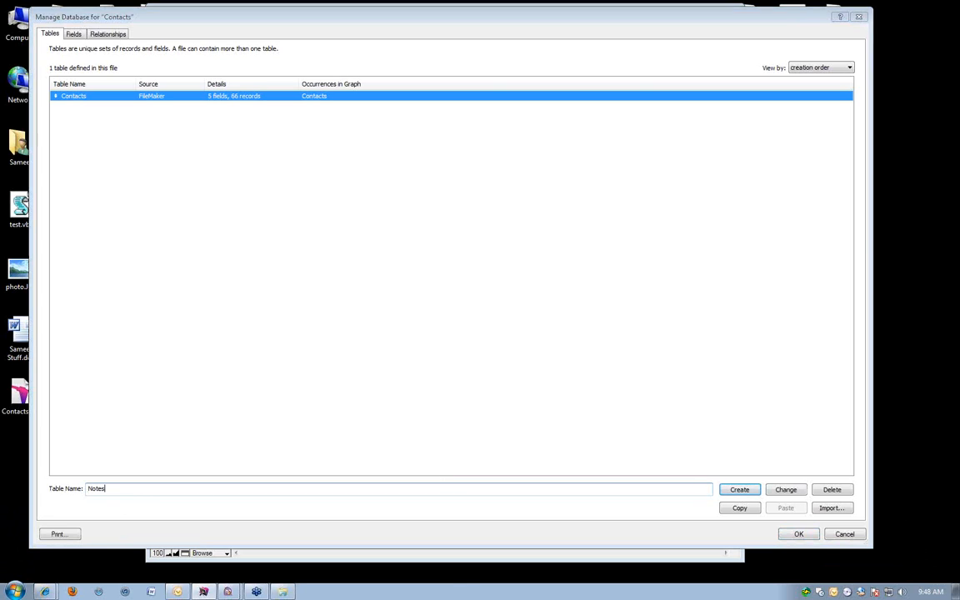
pyautogui.click(733, 492)
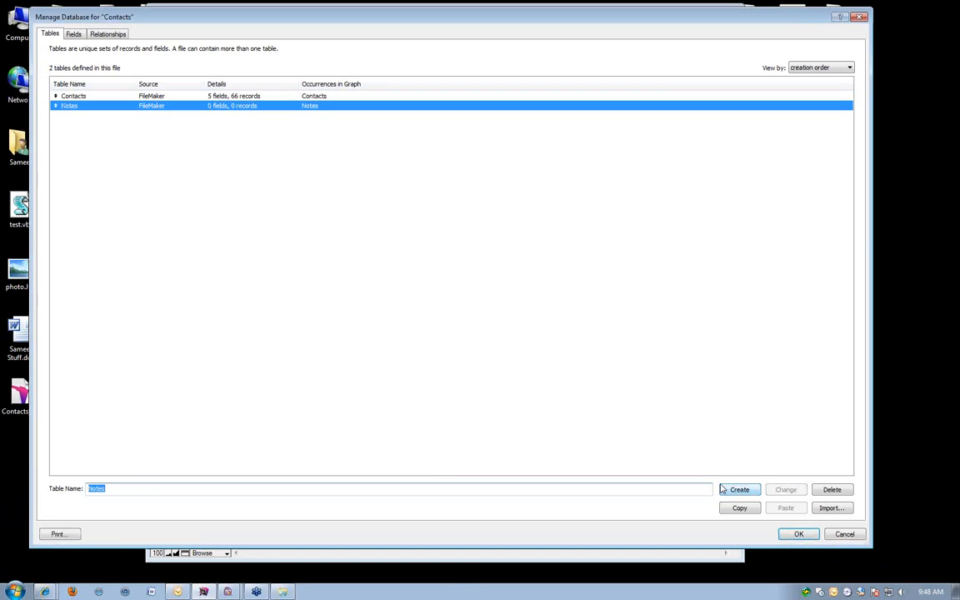
# Open the Notes table's fields and create a text field named _fk_ContactID.
pyautogui.doubleClick(148, 107)
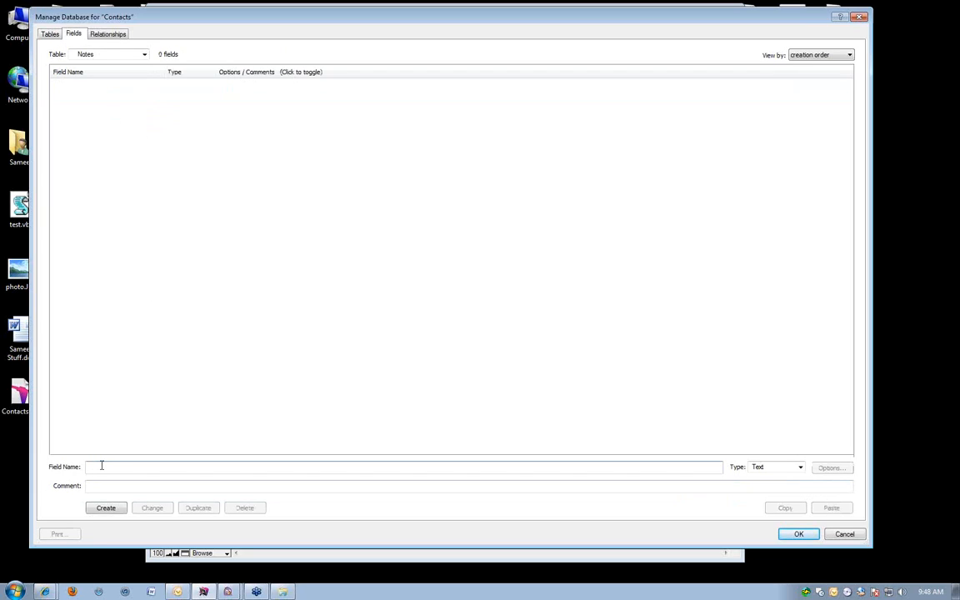
pyautogui.write('J')
pyautogui.press('Return')
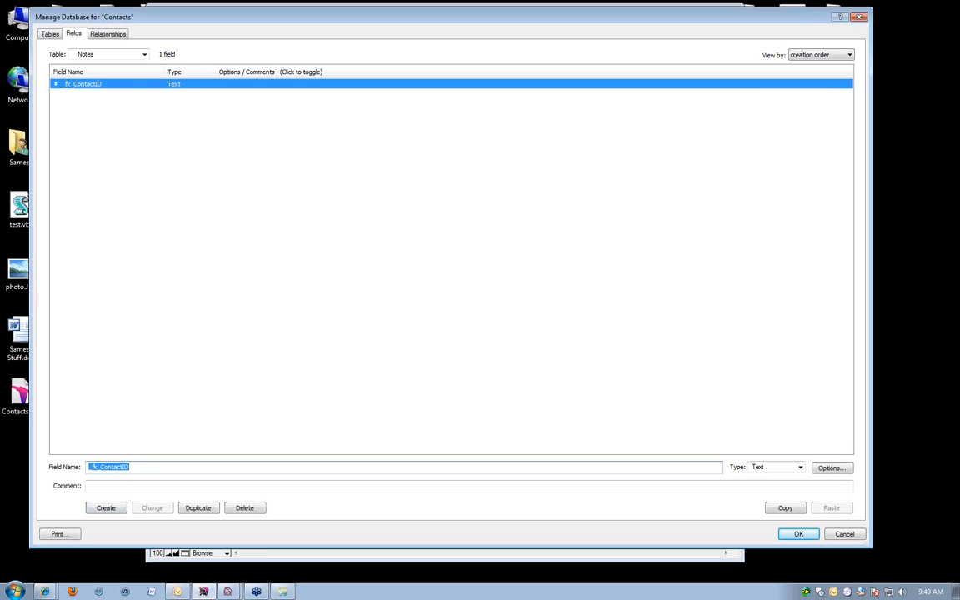
# Create a text field named _pk_NotesID in the Notes table and have it auto-enter a serial number on creation.
pyautogui.write('_pk_Notes')
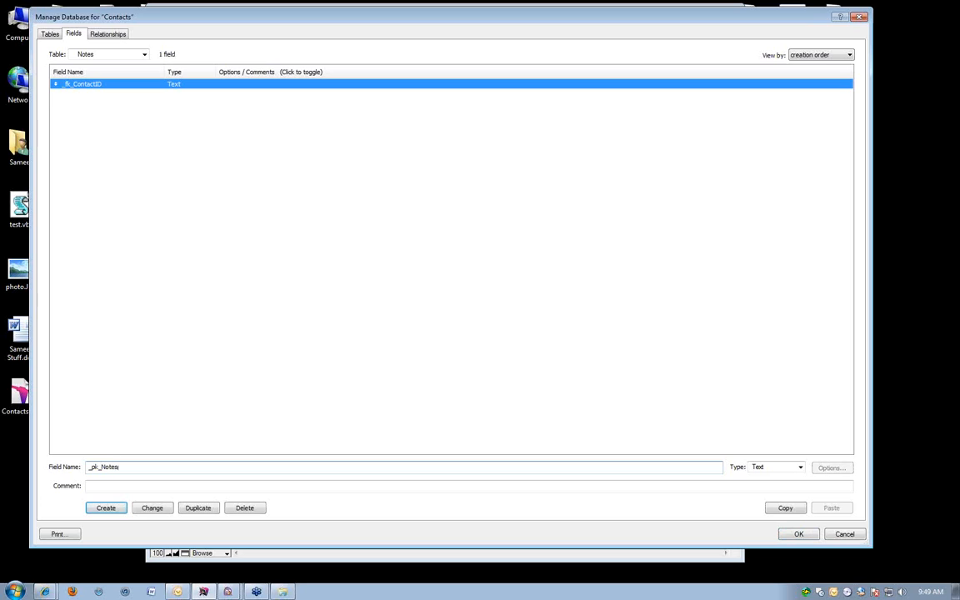
pyautogui.write('ID')
pyautogui.press('Return')
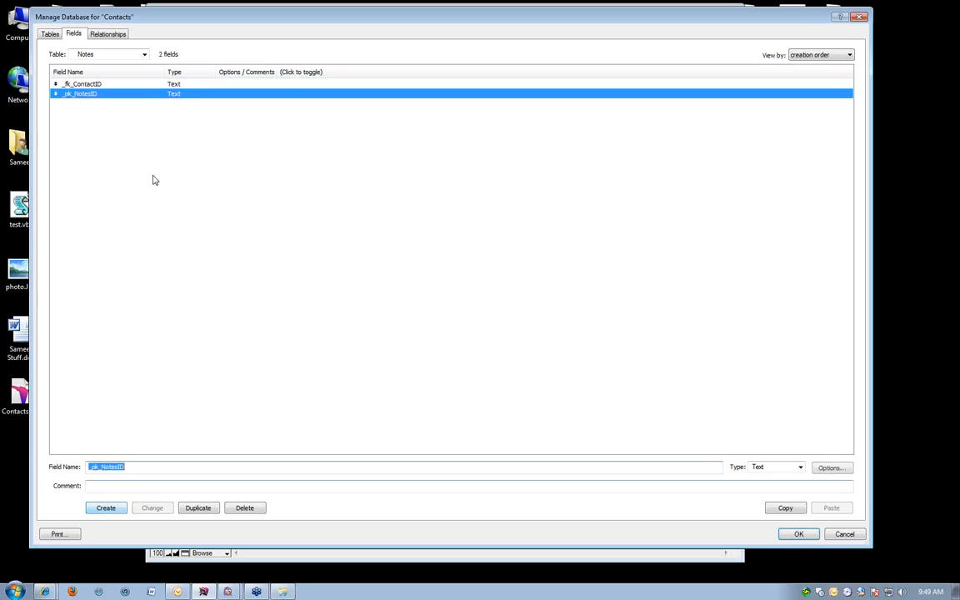
pyautogui.doubleClick(82, 95)
pyautogui.click(358, 223)
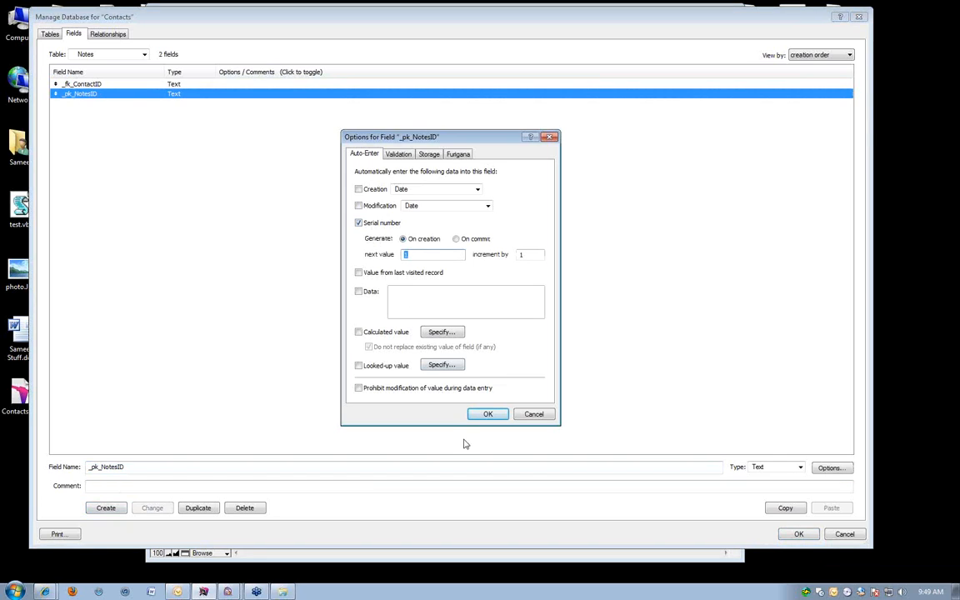
pyautogui.click(483, 414)
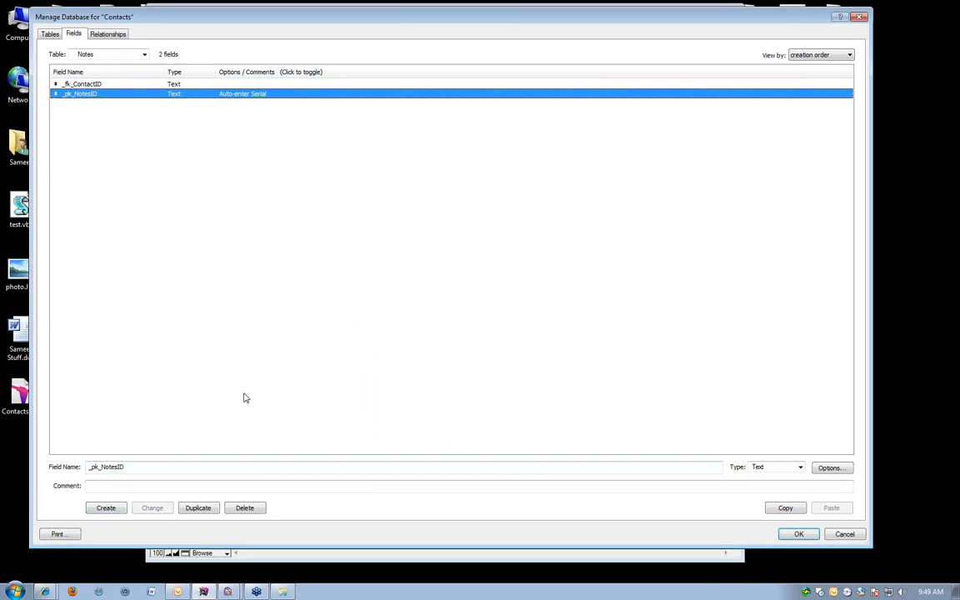
# Create a text field named Note in the Notes table.
pyautogui.click(177, 368)
pyautogui.click(129, 468)
pyautogui.write('Note')
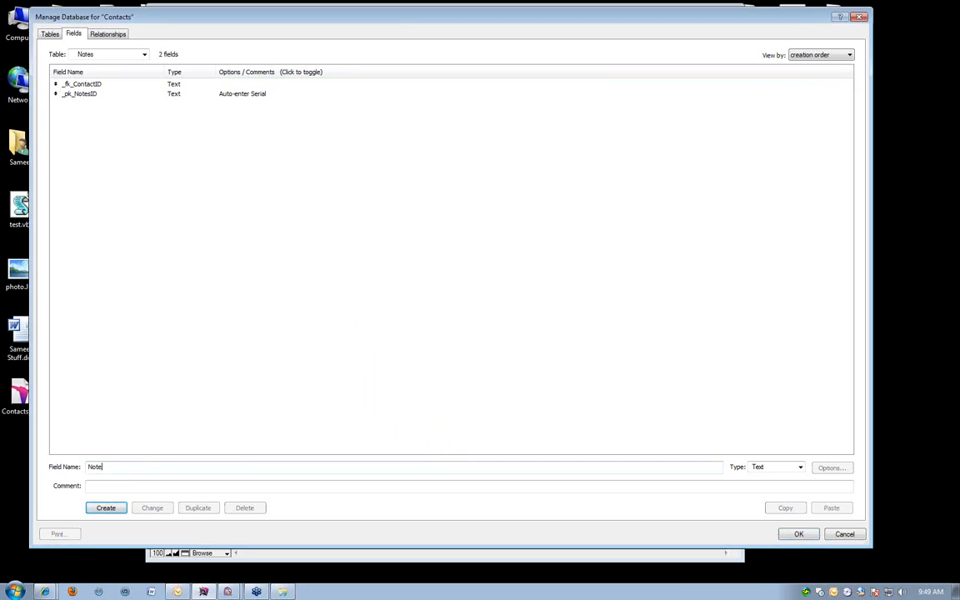
pyautogui.click(91, 509)
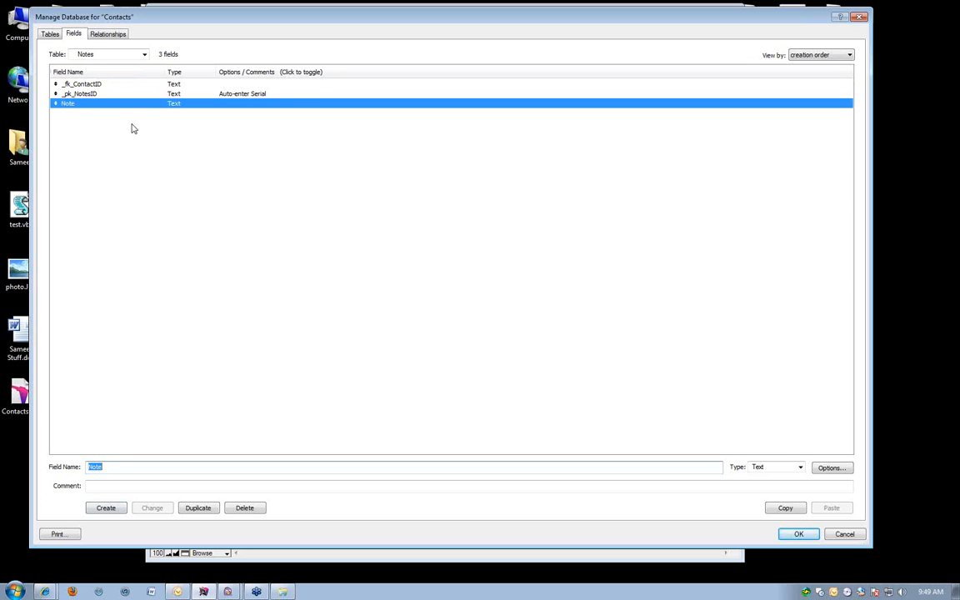
# Relate the Notes table to the Contacts table by linking _fk_ContactID to _pk_ContactID in the relationships graph.
pyautogui.click(110, 35)
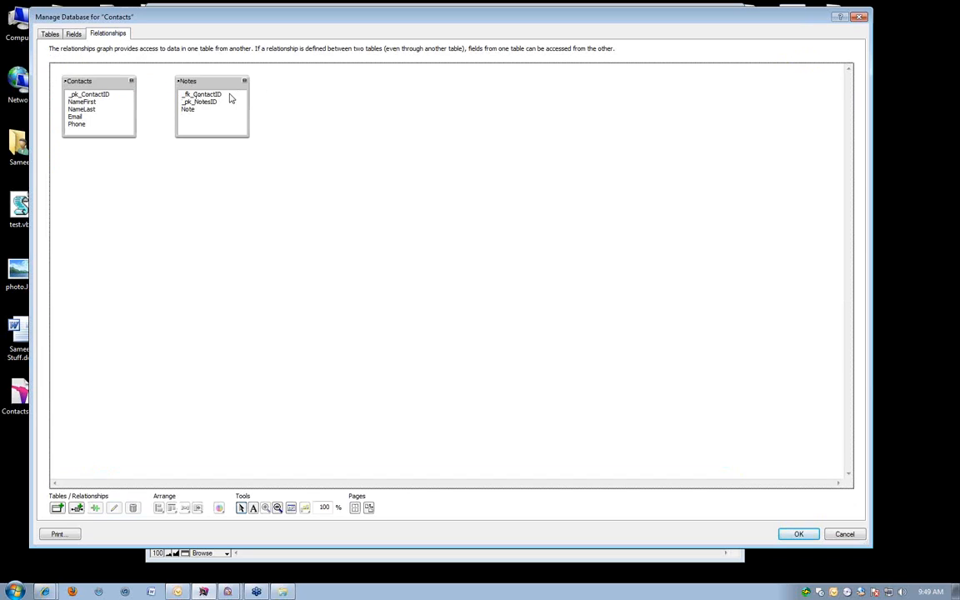
pyautogui.moveTo(186, 93); pyautogui.dragTo(98, 95)
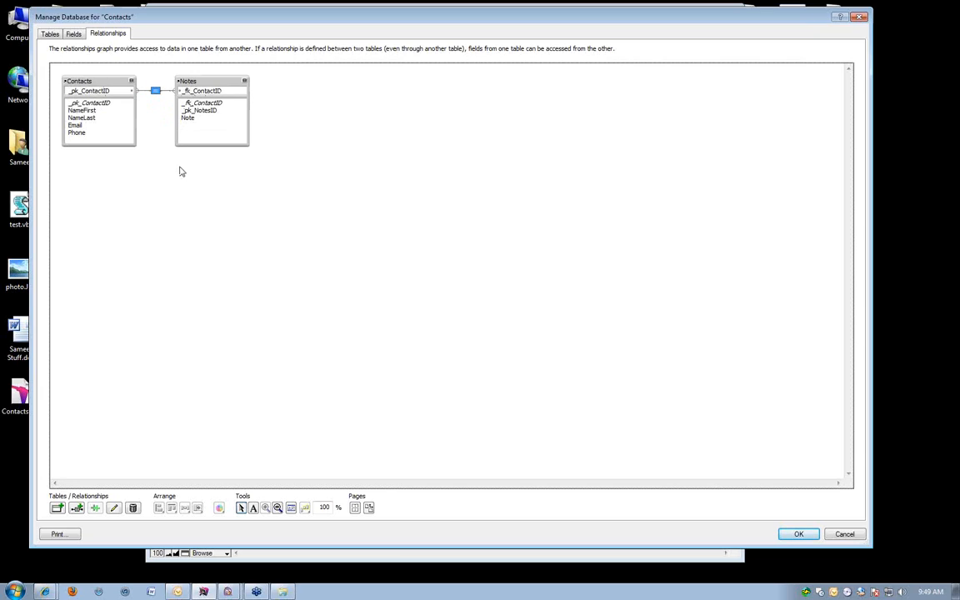
pyautogui.click(274, 241)
# Set the relationship to allow record creation and deletion of related records on the Notes side, and save the database changes.
pyautogui.doubleClick(154, 93)
pyautogui.moveTo(354, 48); pyautogui.dragTo(259, 50)
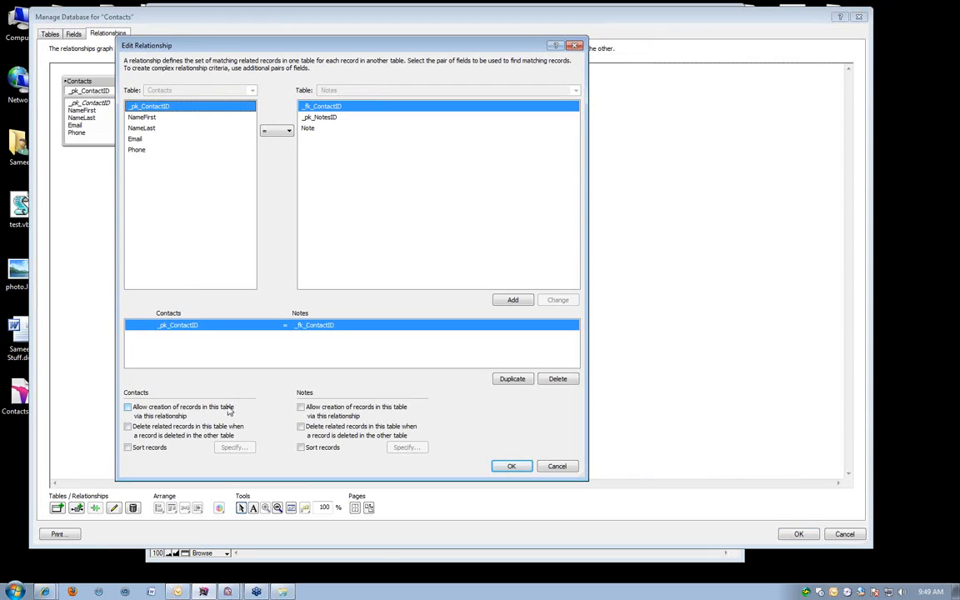
pyautogui.click(333, 409)
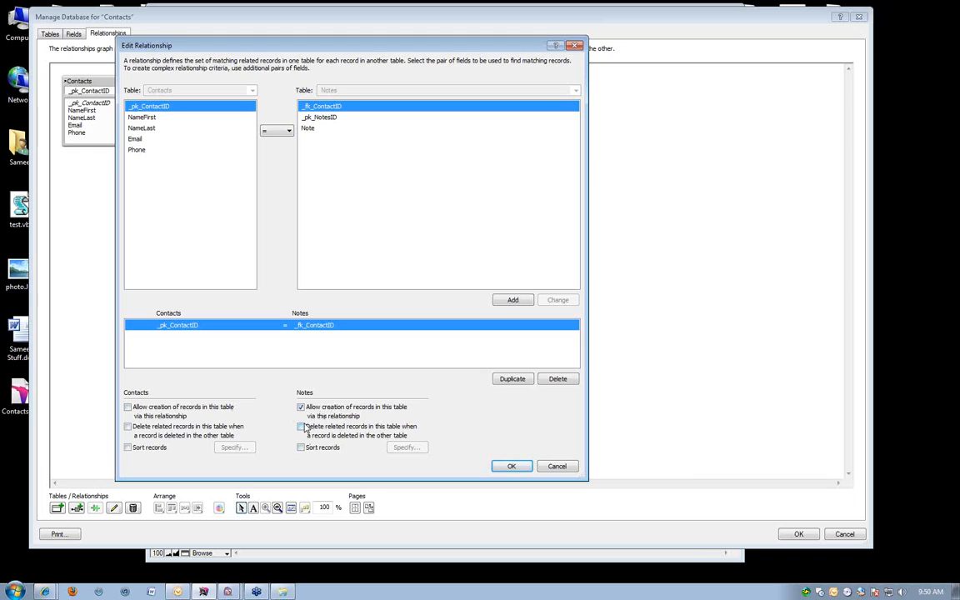
pyautogui.click(310, 429)
pyautogui.click(511, 466)
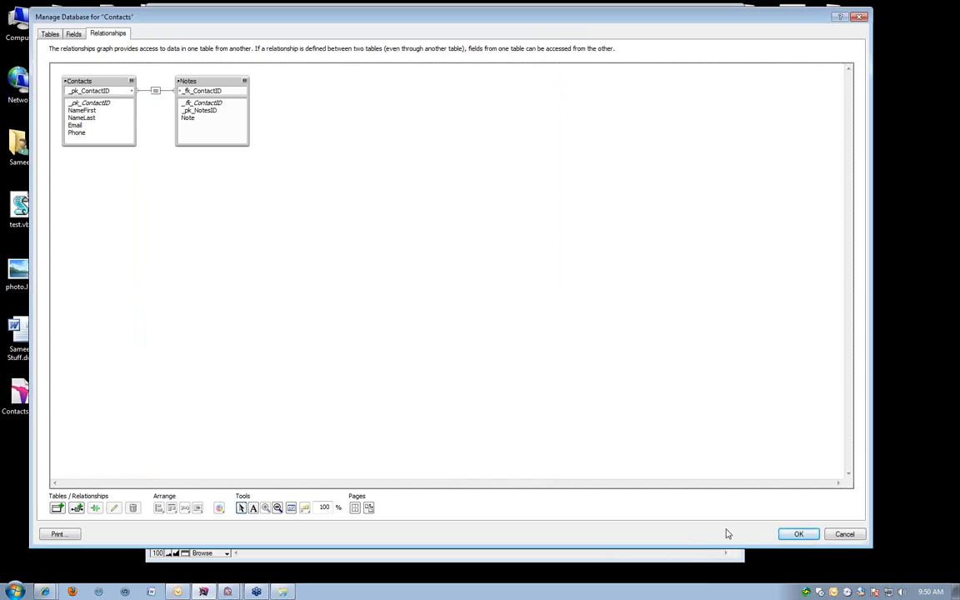
pyautogui.click(797, 532)
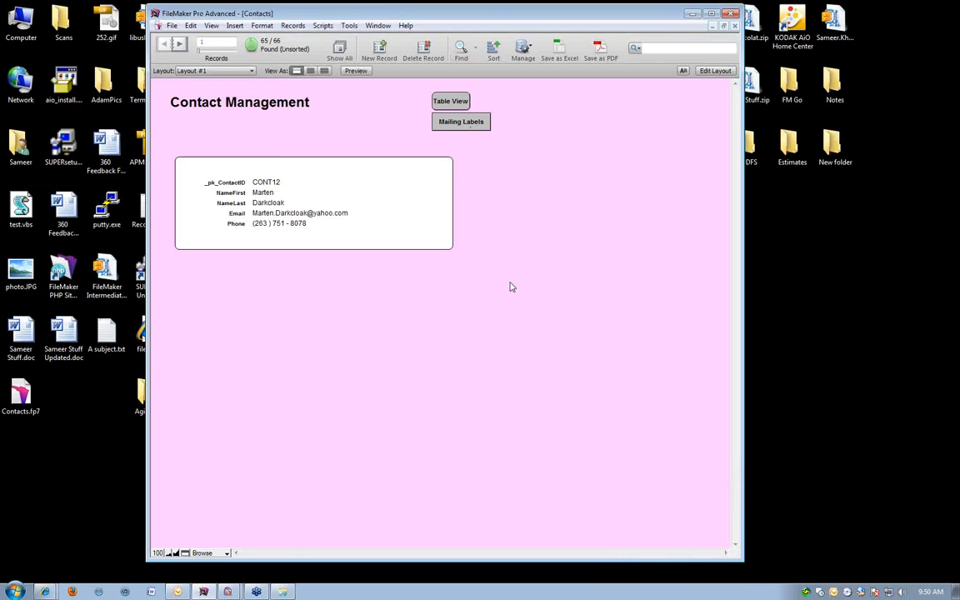
# Edit Layout #1, extend its body part downward, and draw a portal below the contact details box.
pyautogui.hotkey('ctrl', 'l')
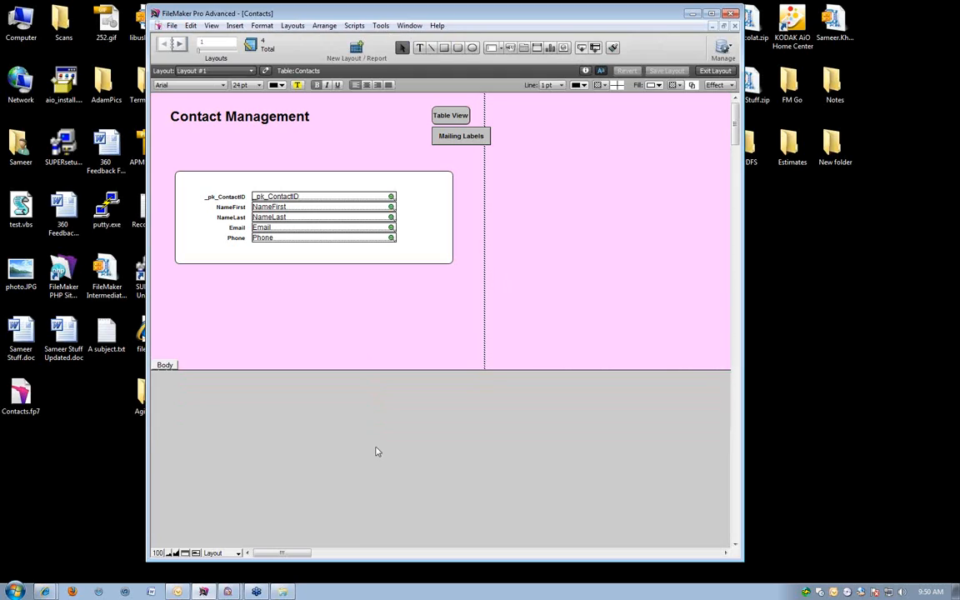
pyautogui.moveTo(376, 370); pyautogui.dragTo(375, 447)
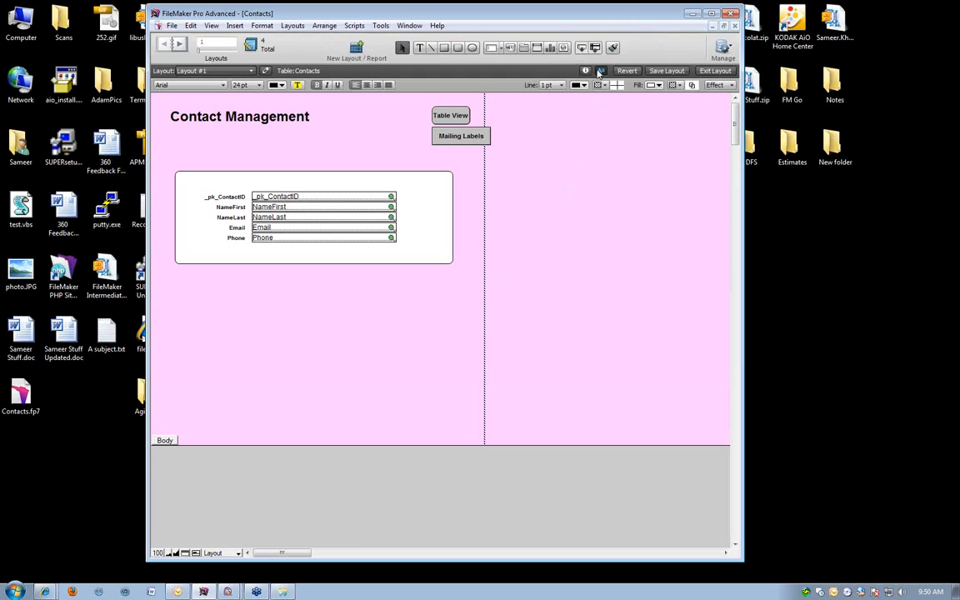
pyautogui.click(537, 50)
pyautogui.moveTo(186, 281); pyautogui.dragTo(444, 422)
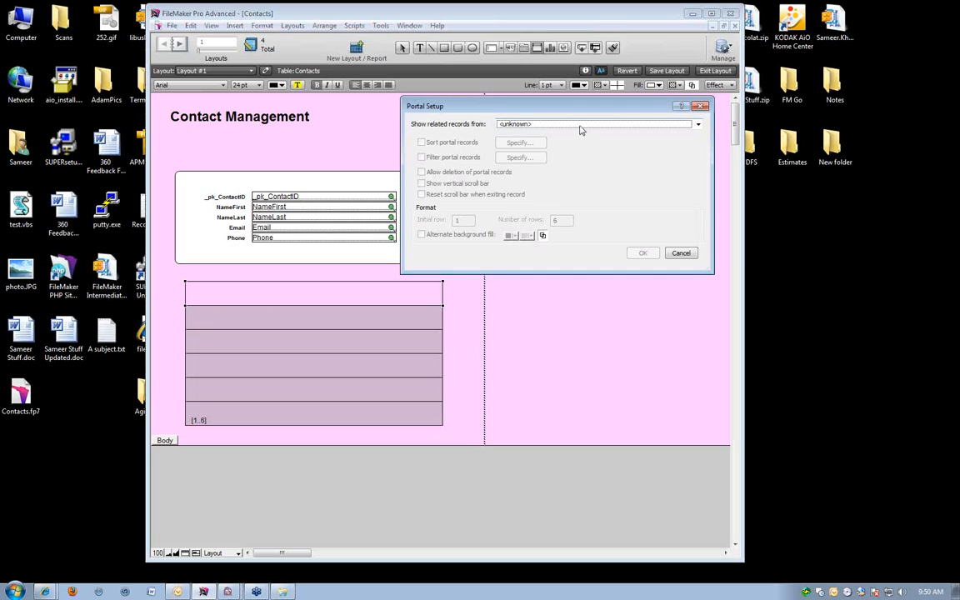
# Set the portal to show related records from Notes with a vertical scroll bar, and finish its setup without including any fields.
pyautogui.click(514, 124)
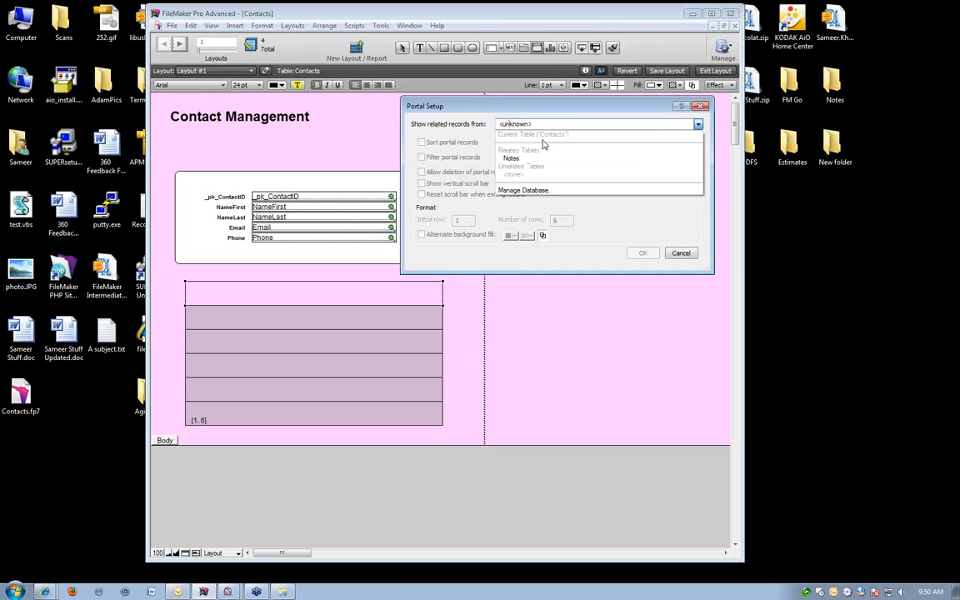
pyautogui.click(539, 159)
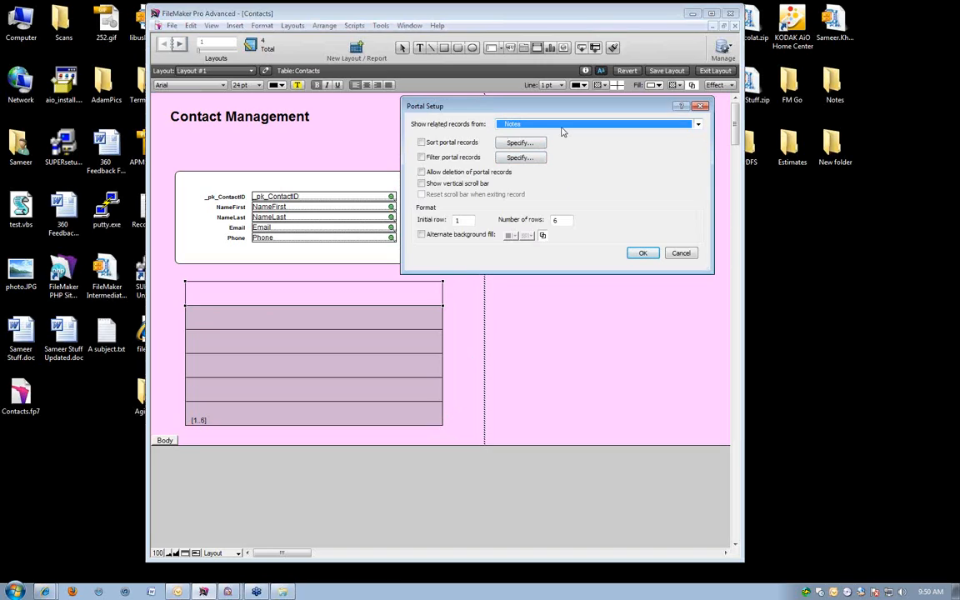
pyautogui.click(422, 183)
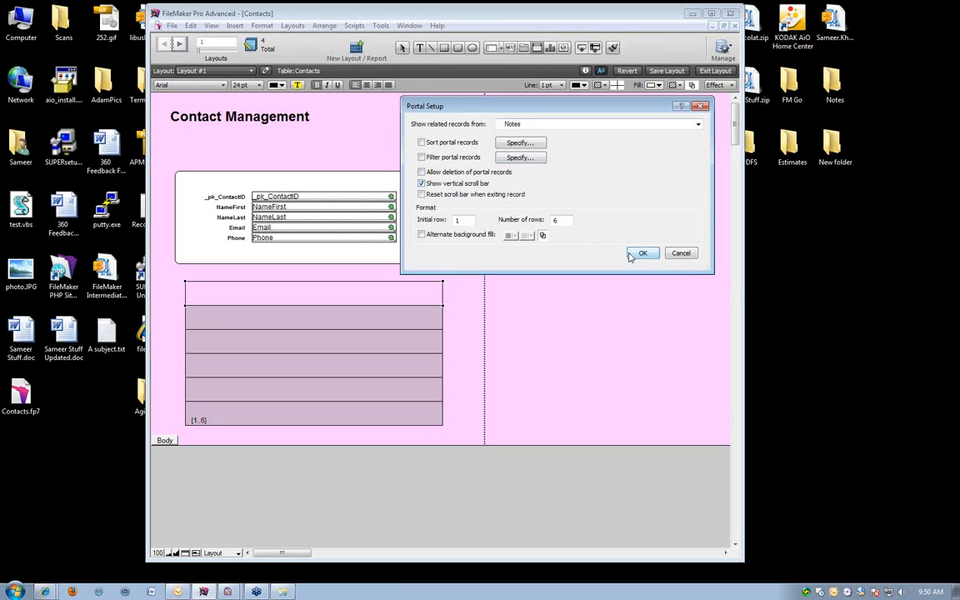
pyautogui.click(631, 255)
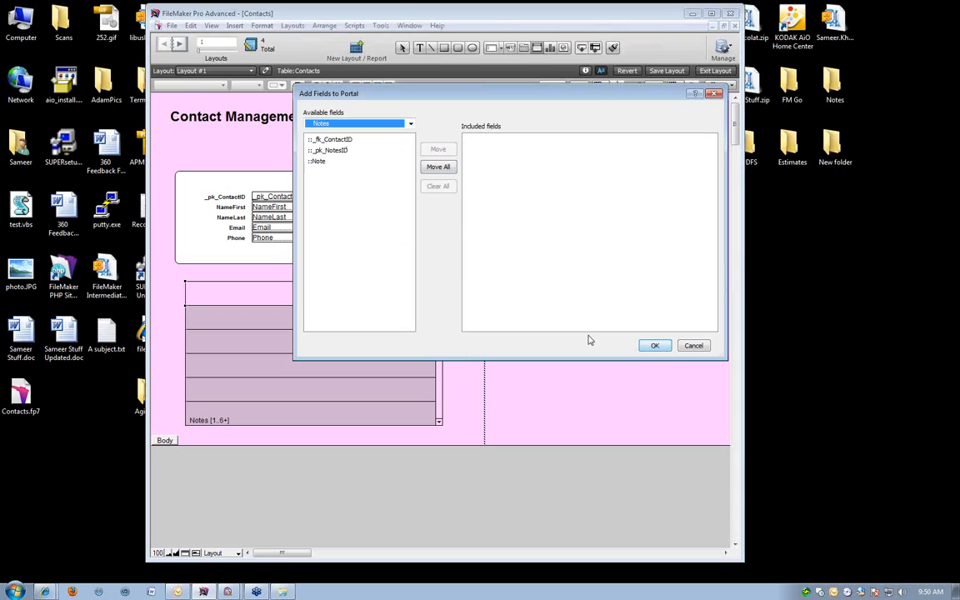
pyautogui.click(317, 161)
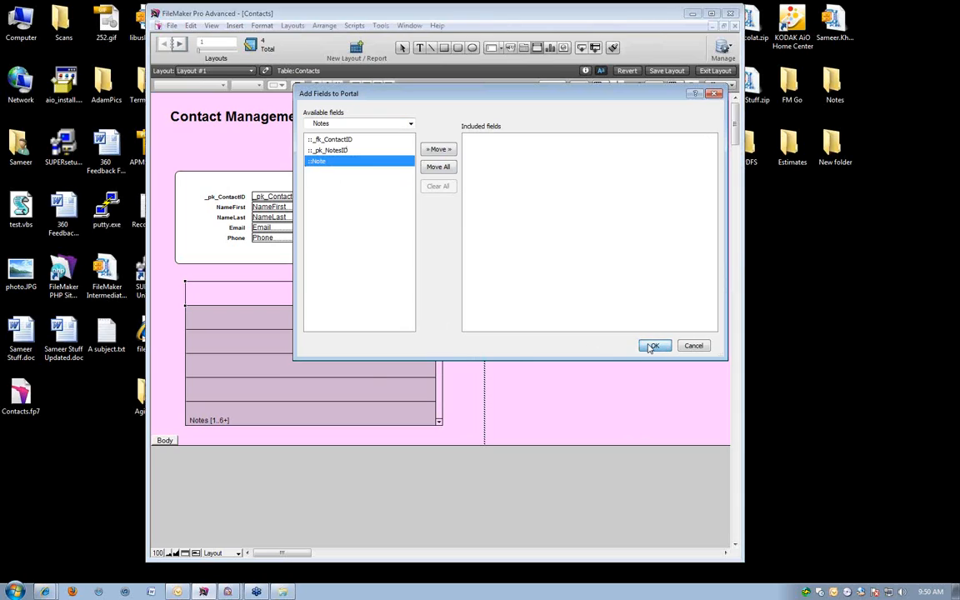
pyautogui.click(653, 345)
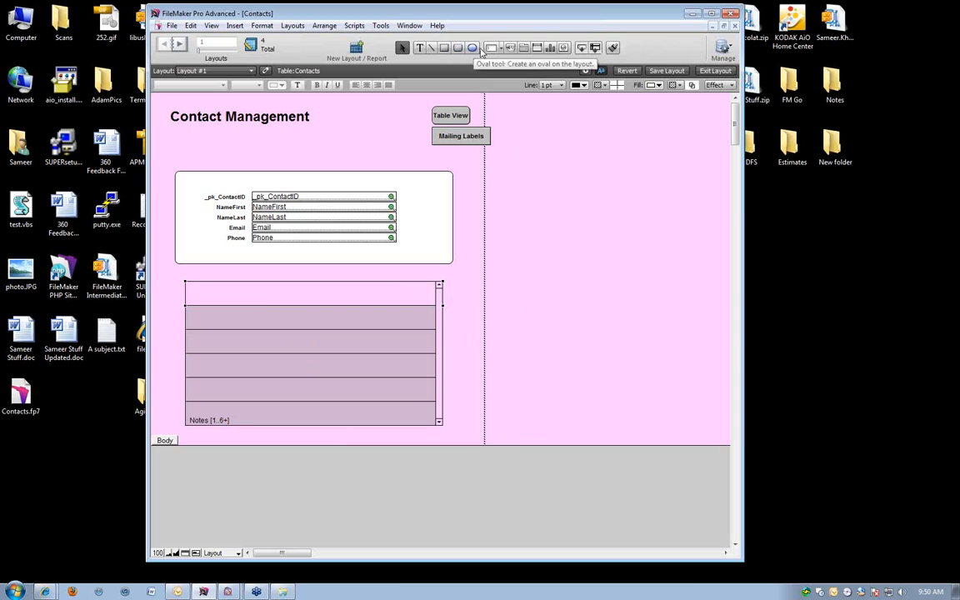
# Place the Note field from the Notes table in the portal's first row and move its label above the portal.
pyautogui.click(491, 48)
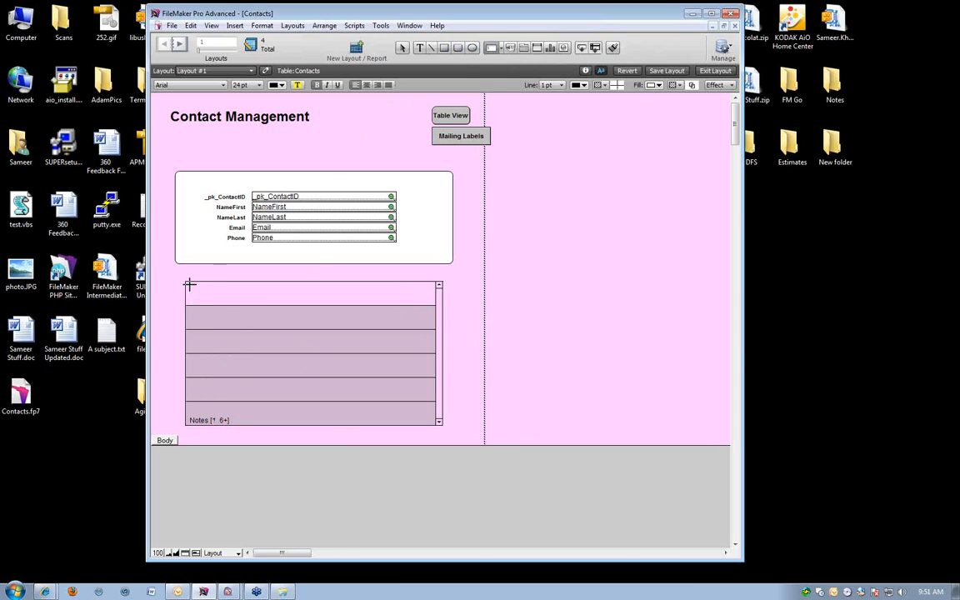
pyautogui.moveTo(195, 298); pyautogui.dragTo(425, 301)
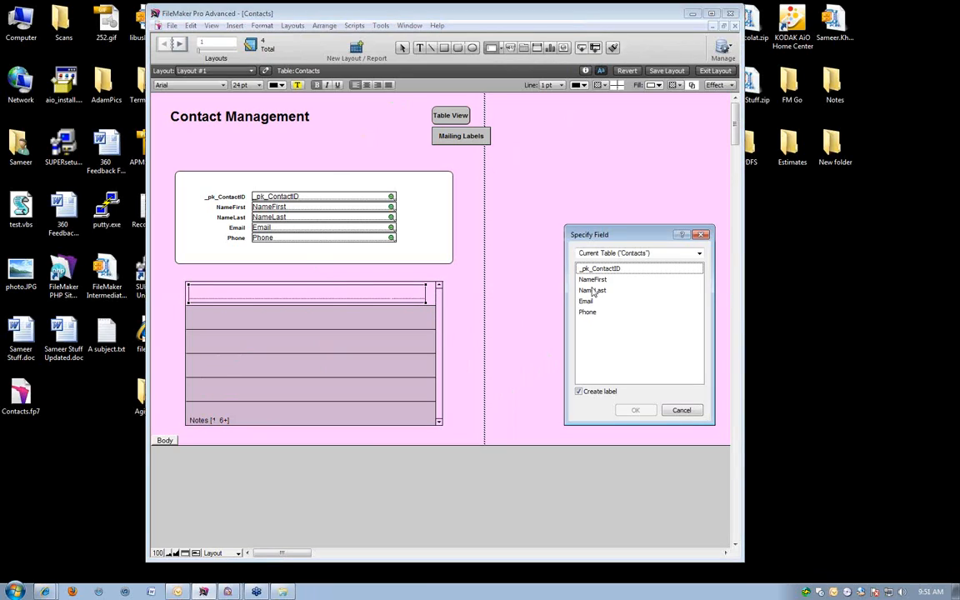
pyautogui.click(606, 254)
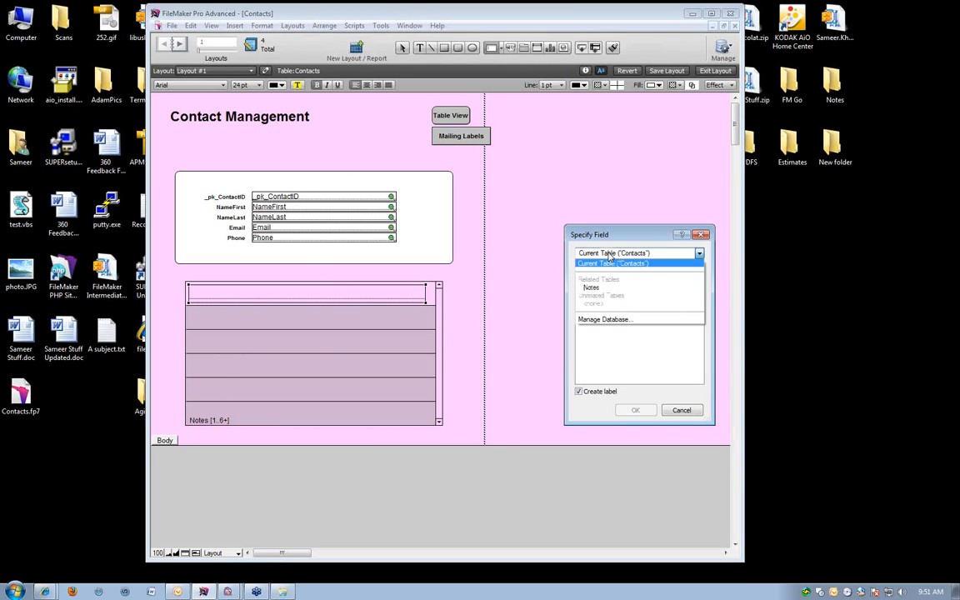
pyautogui.click(595, 288)
pyautogui.doubleClick(595, 291)
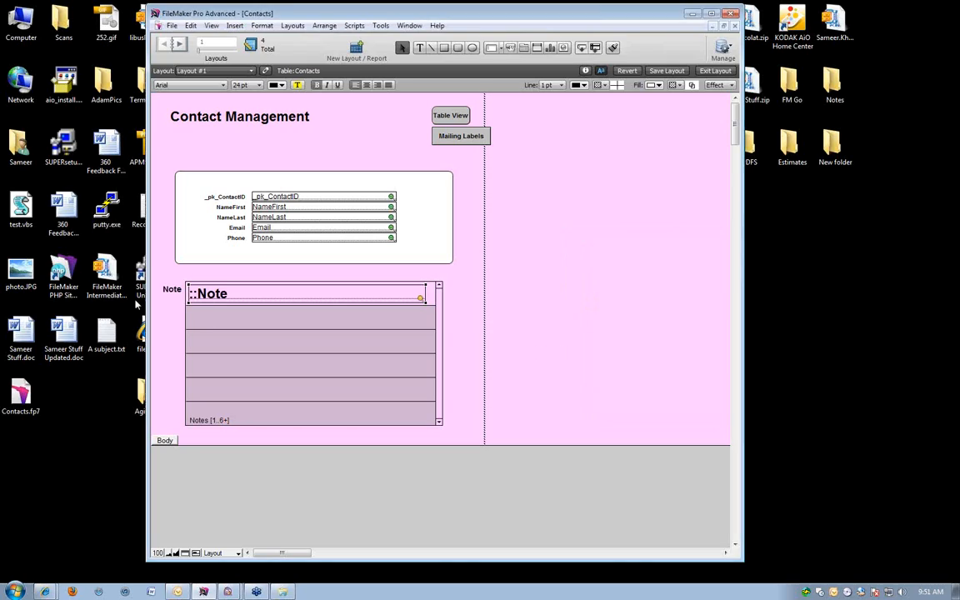
pyautogui.moveTo(167, 288); pyautogui.dragTo(201, 273)
# Set the Note field's font size to 11 pt, enlarge it to fill the portal row, and return to Browse mode.
pyautogui.click(243, 133)
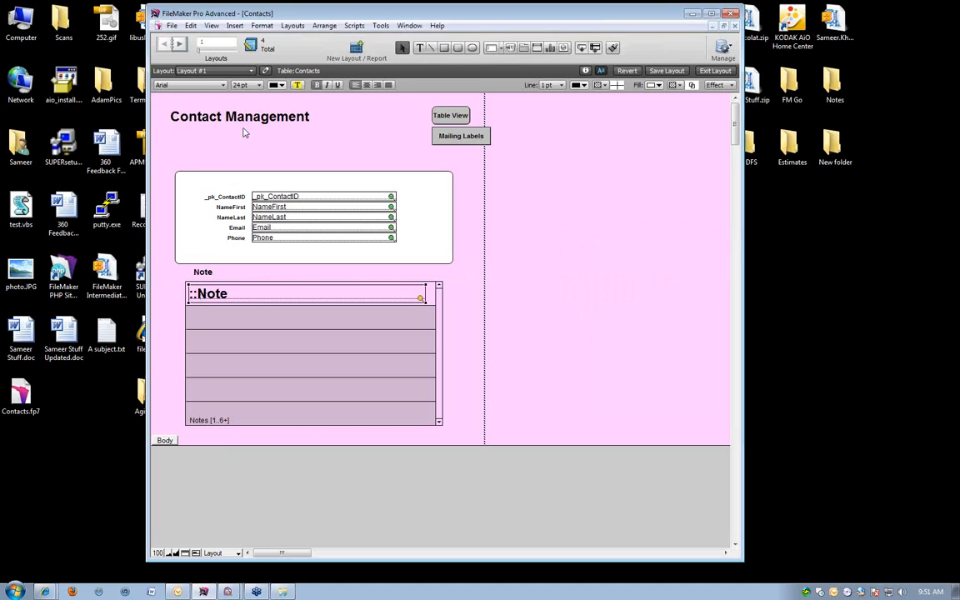
pyautogui.click(240, 85)
pyautogui.click(250, 135)
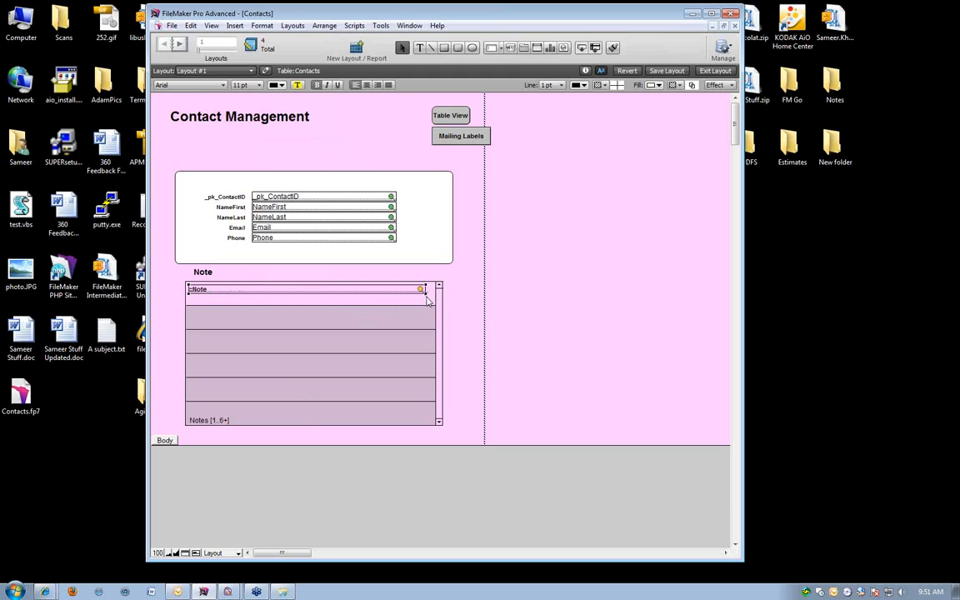
pyautogui.moveTo(426, 293); pyautogui.dragTo(433, 304)
pyautogui.click(623, 342)
pyautogui.hotkey('ctrl', 'b')
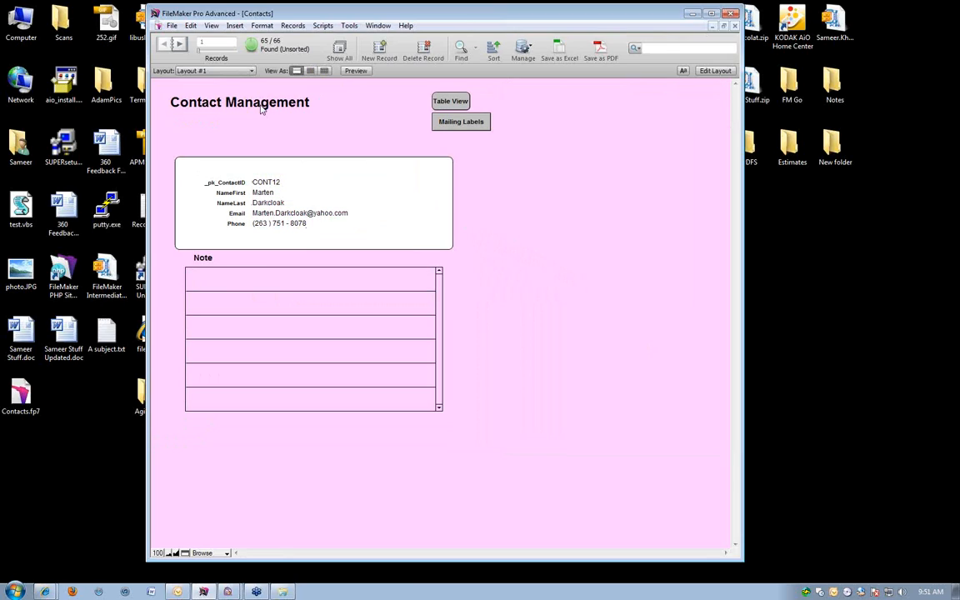
# Switch to the Notes layout and maximize the application window.
pyautogui.click(190, 70)
pyautogui.click(214, 118)
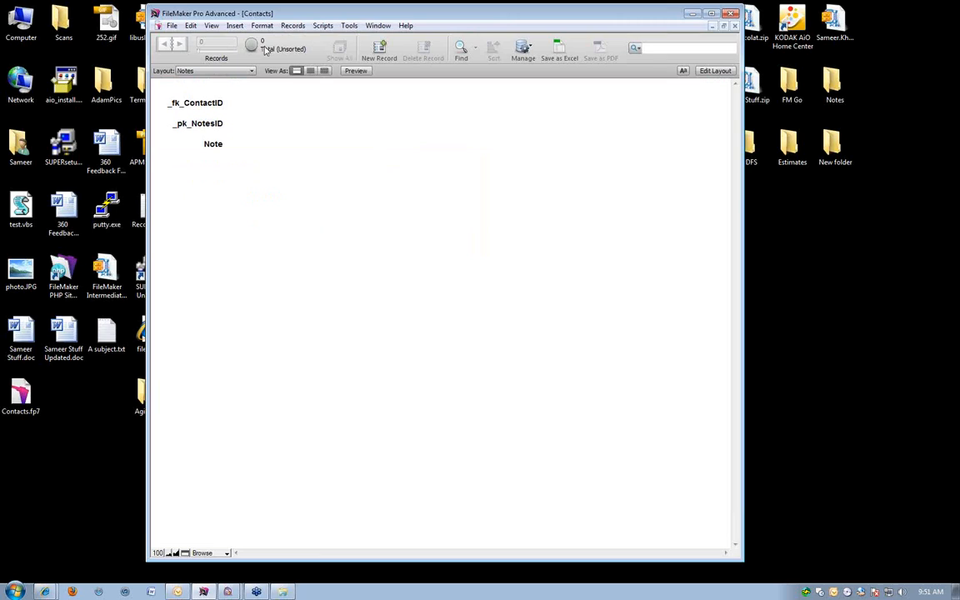
pyautogui.click(717, 11)
pyautogui.click(226, 18)
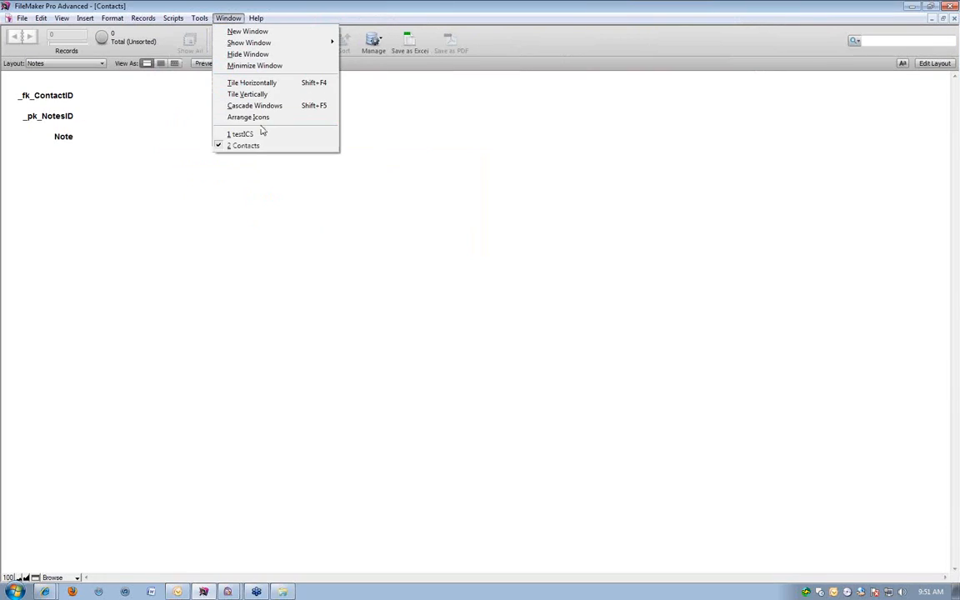
pyautogui.click(538, 142)
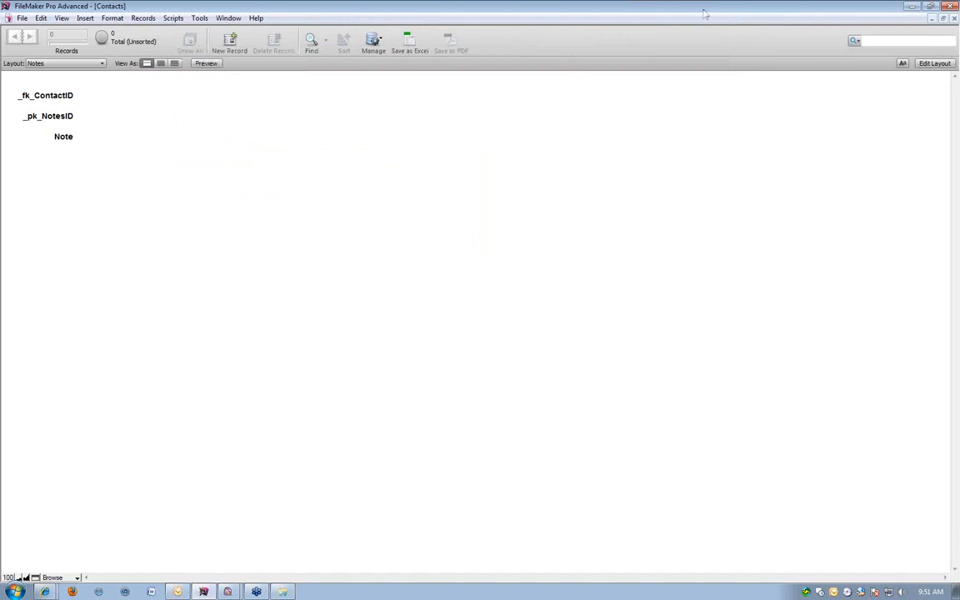
# Restore the Contacts document window to a floating size, show Layout #1 in it, and move it to one side of the workspace.
pyautogui.click(942, 18)
pyautogui.moveTo(293, 39); pyautogui.dragTo(453, 44)
pyautogui.click(218, 87)
pyautogui.click(217, 100)
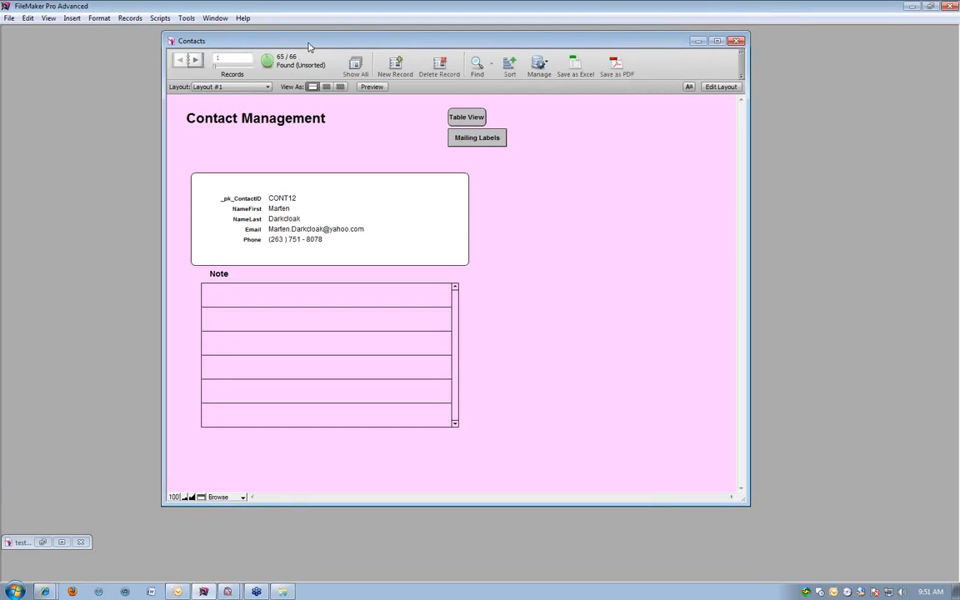
pyautogui.moveTo(308, 46); pyautogui.dragTo(154, 43)
# Open a second window of the Contacts database and show the Notes layout in it.
pyautogui.click(215, 17)
pyautogui.click(226, 30)
pyautogui.moveTo(188, 56); pyautogui.dragTo(504, 52)
pyautogui.click(406, 93)
pyautogui.click(382, 141)
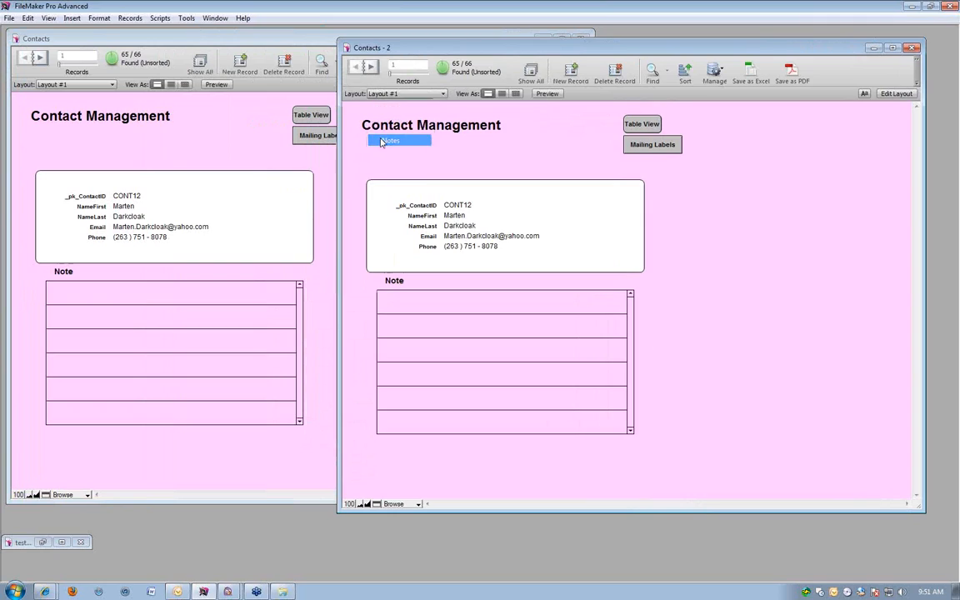
# Narrow the second window and place it beside the first so that the two do not overlap.
pyautogui.moveTo(446, 55); pyautogui.dragTo(349, 53)
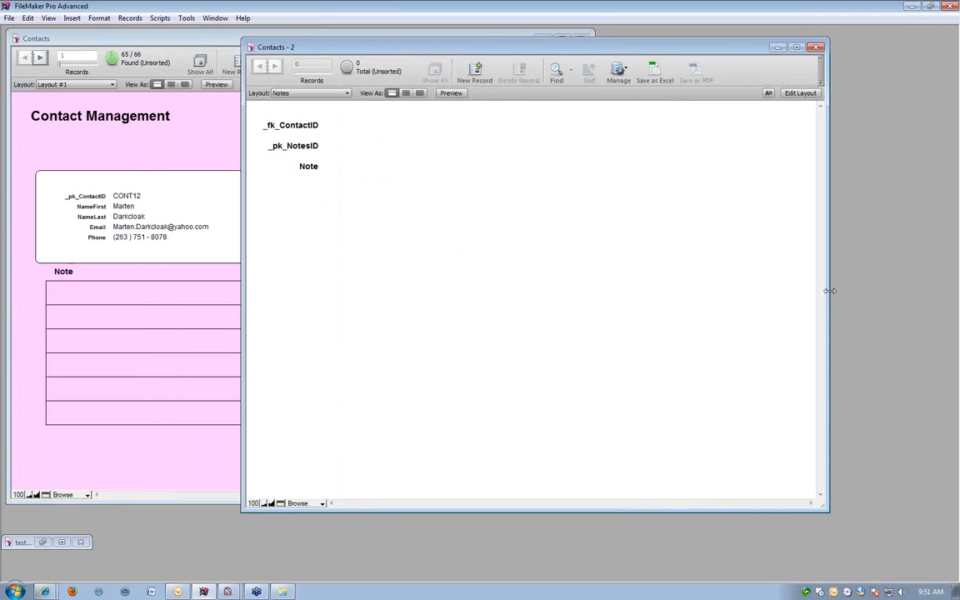
pyautogui.moveTo(827, 291); pyautogui.dragTo(570, 287)
pyautogui.moveTo(373, 54); pyautogui.dragTo(742, 43)
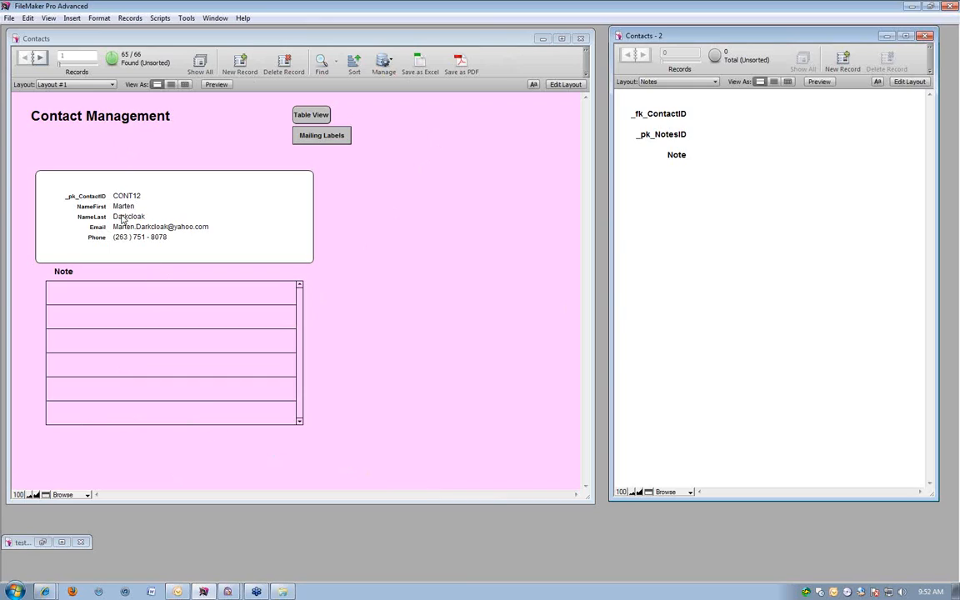
# Start entering a note in the first portal row of the displayed contact.
pyautogui.click(104, 295)
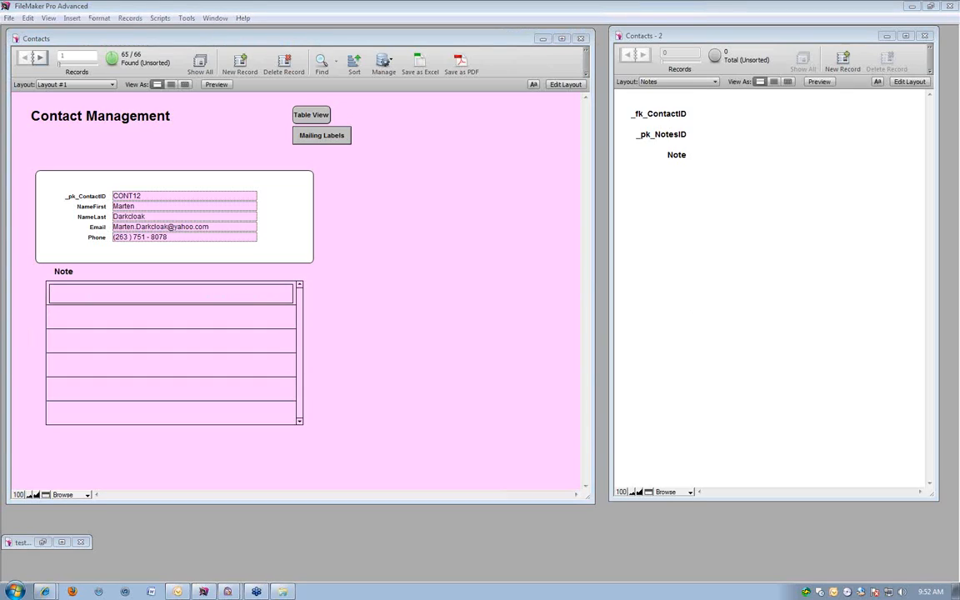
pyautogui.click(952, 218)
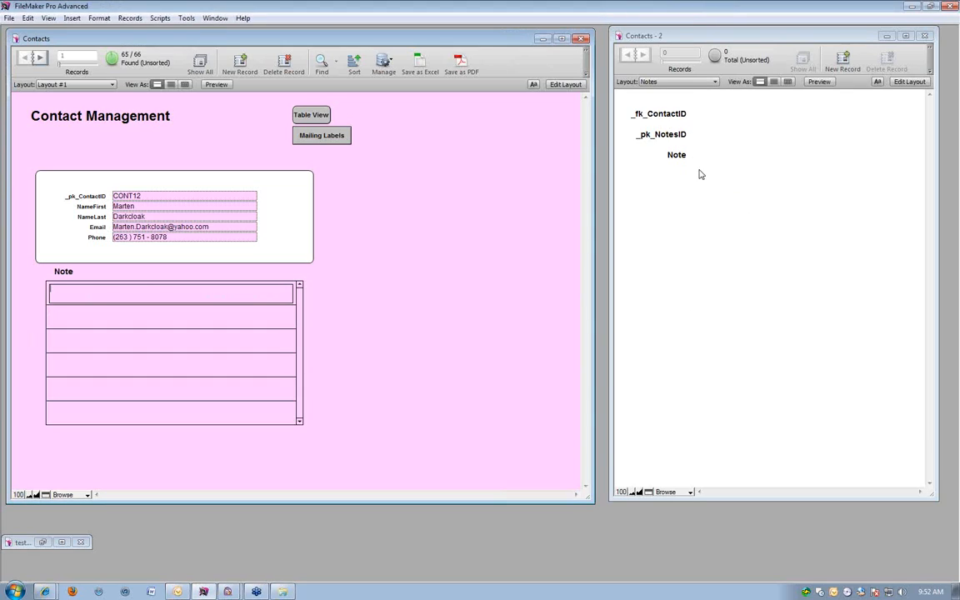
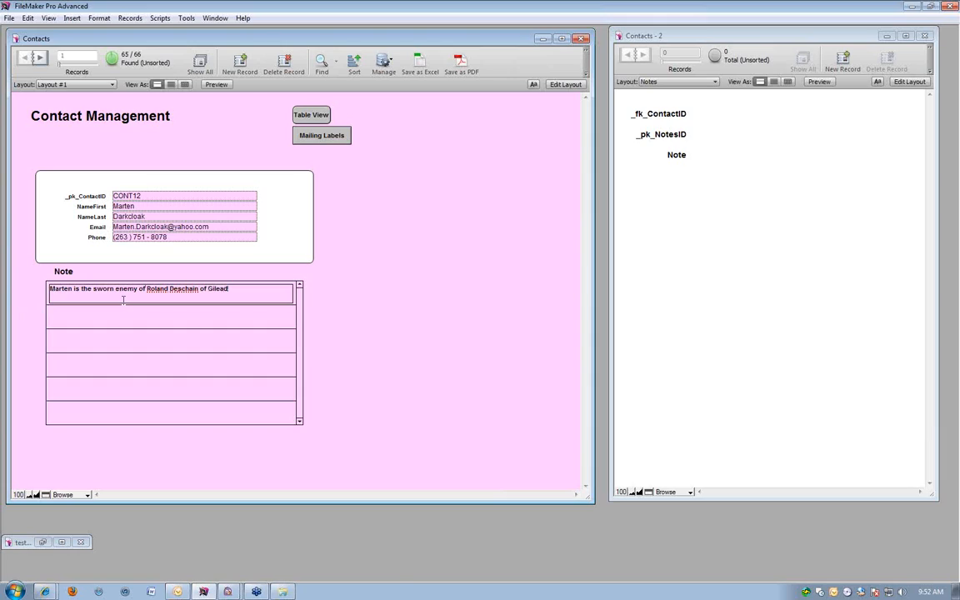
# Commit the first portal note and add a second one saying the same contact "is an evil man".
pyautogui.click(362, 306)
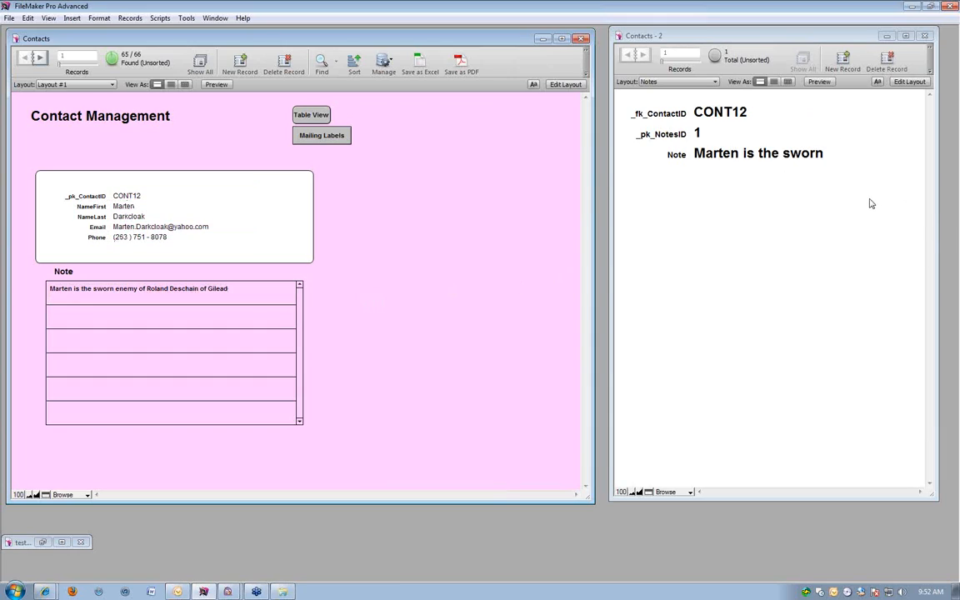
pyautogui.click(737, 117)
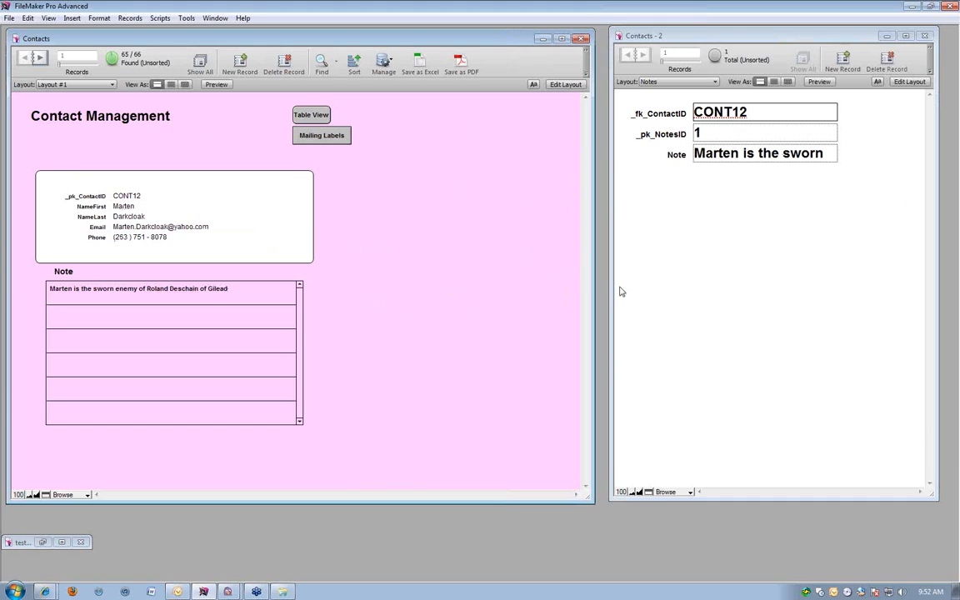
pyautogui.click(188, 324)
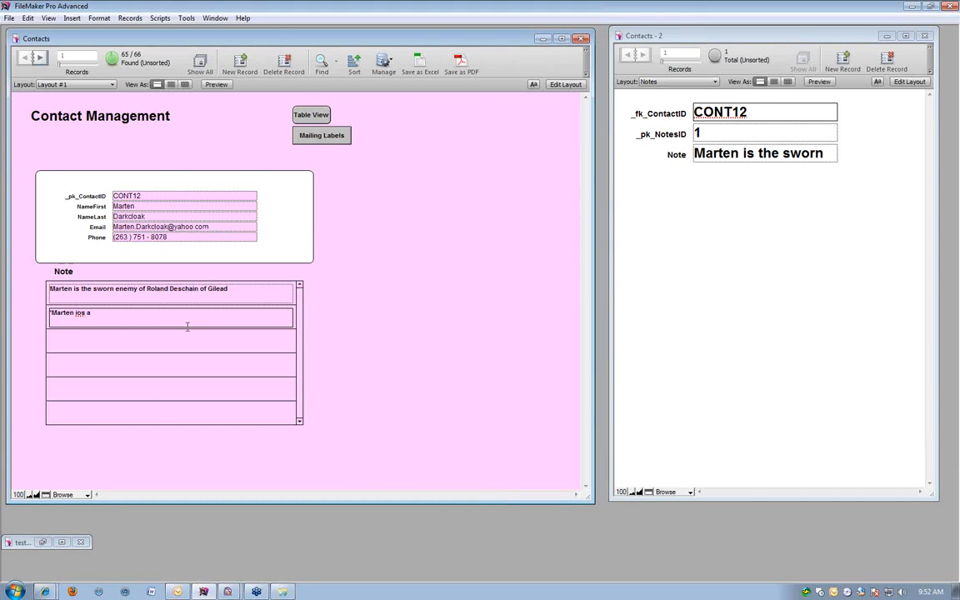
pyautogui.press('BackSpace')
pyautogui.press('BackSpace')
pyautogui.press('BackSpace')
pyautogui.press('BackSpace')
pyautogui.press('BackSpace')
pyautogui.press('BackSpace')
pyautogui.press('BackSpace')
pyautogui.press('BackSpace')
pyautogui.press('BackSpace')
pyautogui.press('BackSpace')
pyautogui.press('BackSpace')
pyautogui.press('BackSpace')
pyautogui.press('BackSpace')
pyautogui.click(435, 322)
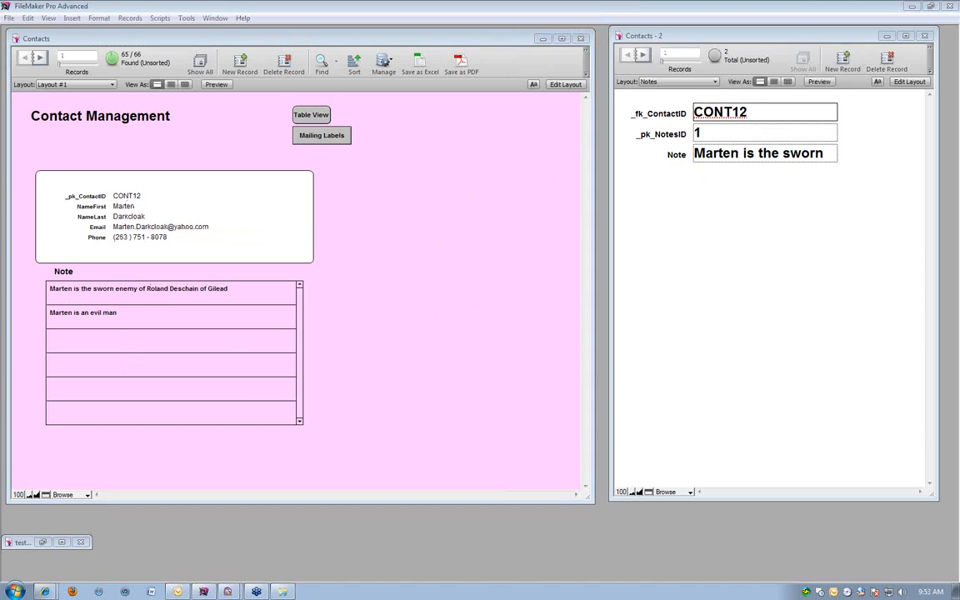
pyautogui.click(354, 39)
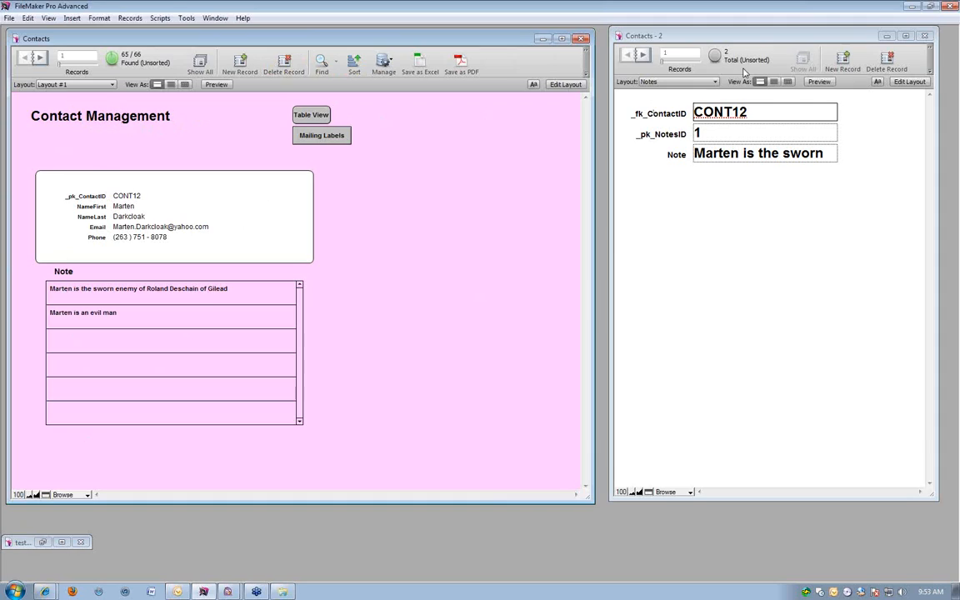
# Reduce the font size of the three fields on the Notes layout and return it to Browse mode.
pyautogui.click(794, 282)
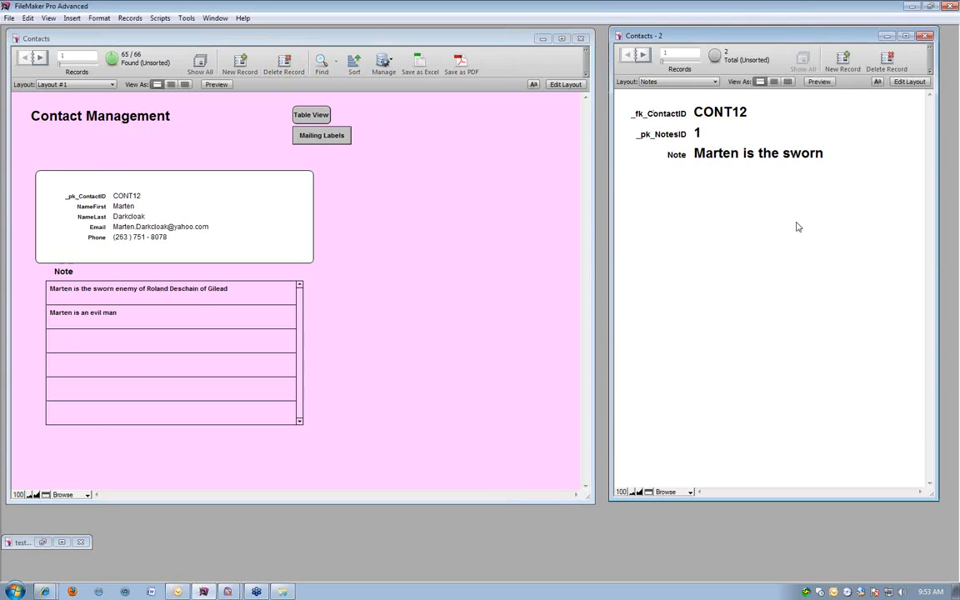
pyautogui.hotkey('ctrl', 'l')
pyautogui.hotkey('ctrl', 'a')
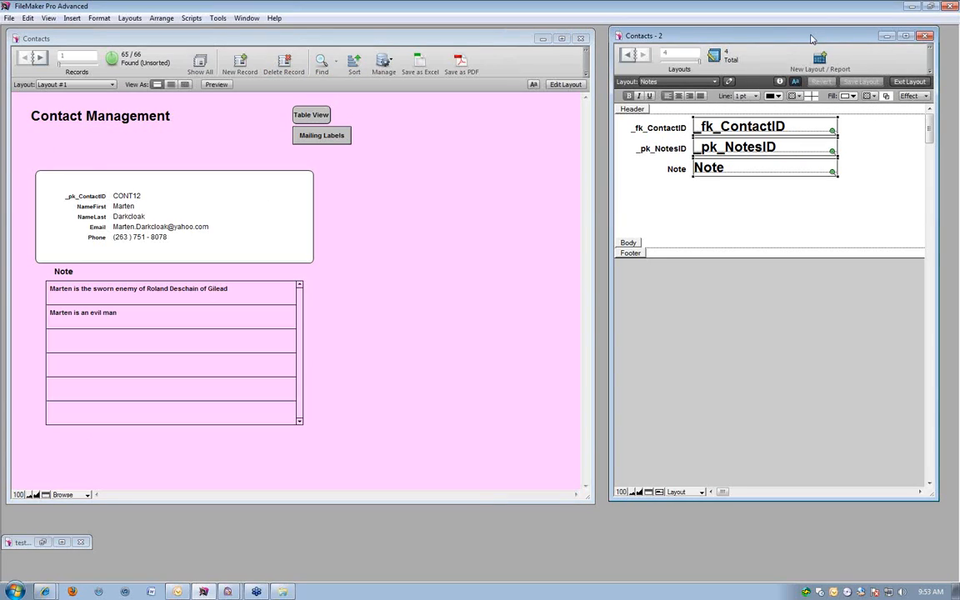
pyautogui.moveTo(812, 38); pyautogui.dragTo(729, 39)
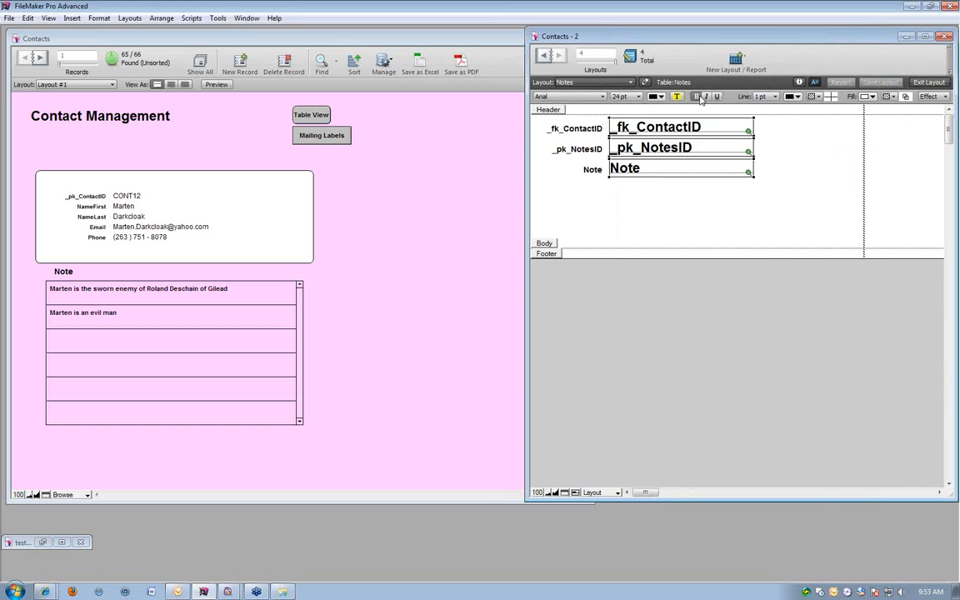
pyautogui.click(627, 97)
pyautogui.click(621, 160)
pyautogui.click(623, 204)
pyautogui.hotkey('ctrl', 'b')
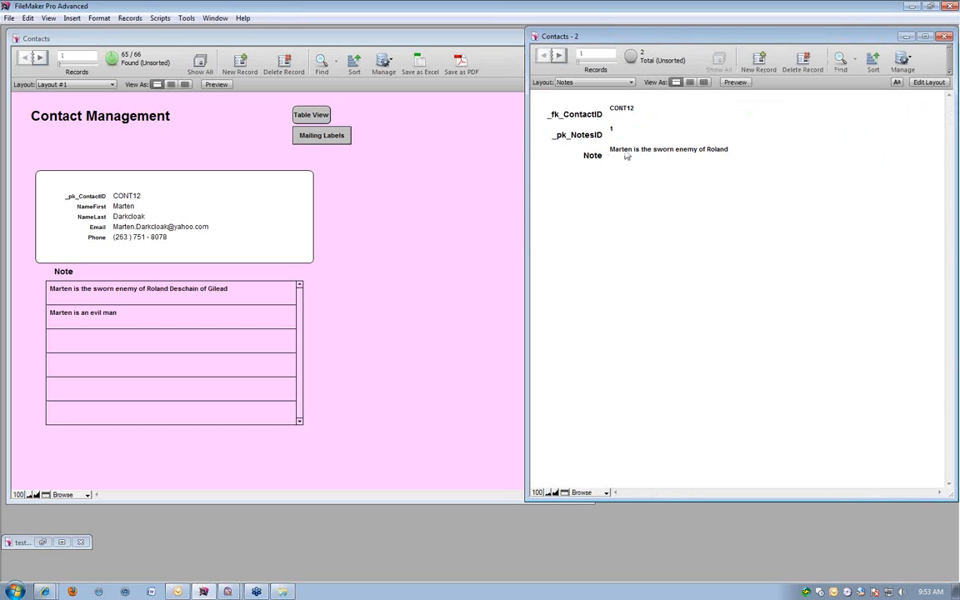
# Narrow the Layout #1 window to clear the Notes window, and add a note on the ninth contact reading "is a hard working man from Maine".
pyautogui.click(271, 240)
pyautogui.moveTo(592, 180); pyautogui.dragTo(542, 180)
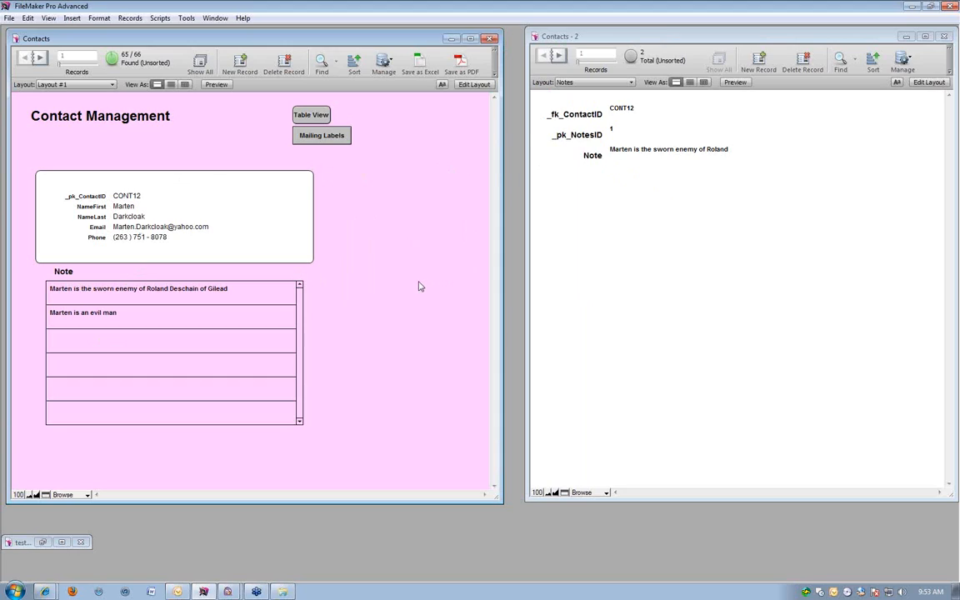
pyautogui.scroll(-8, 395, 287)
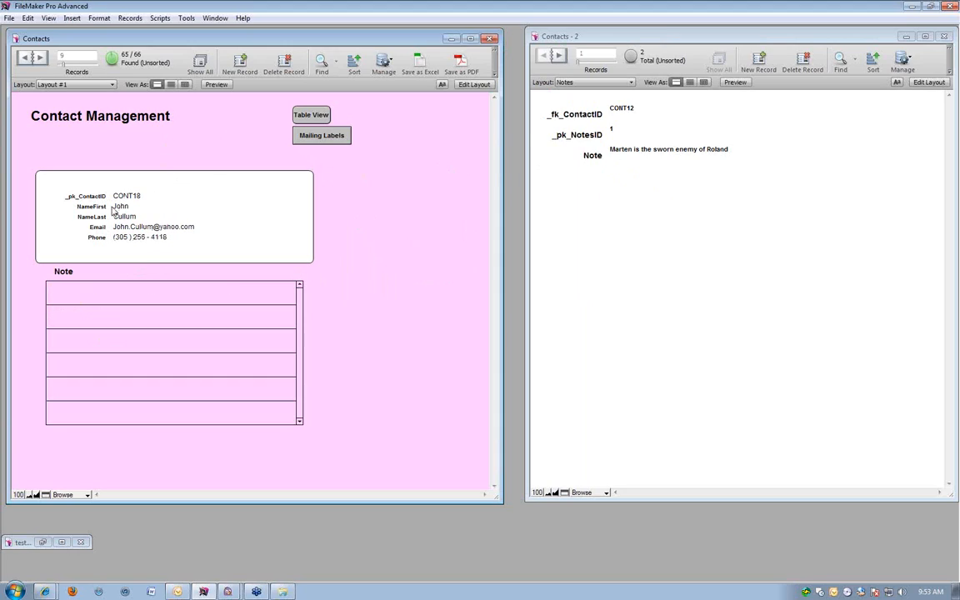
pyautogui.click(86, 287)
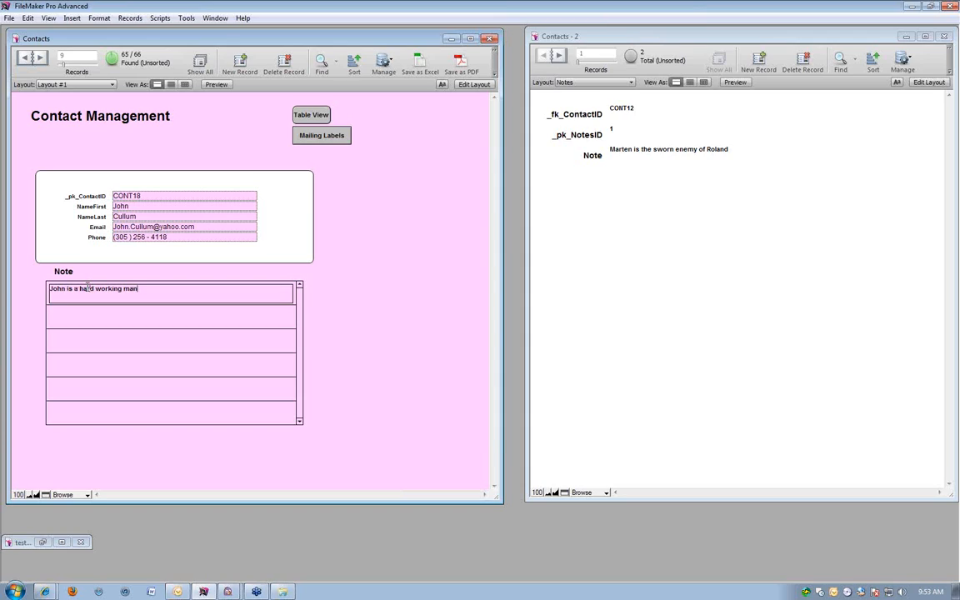
pyautogui.write('e')
pyautogui.click(421, 355)
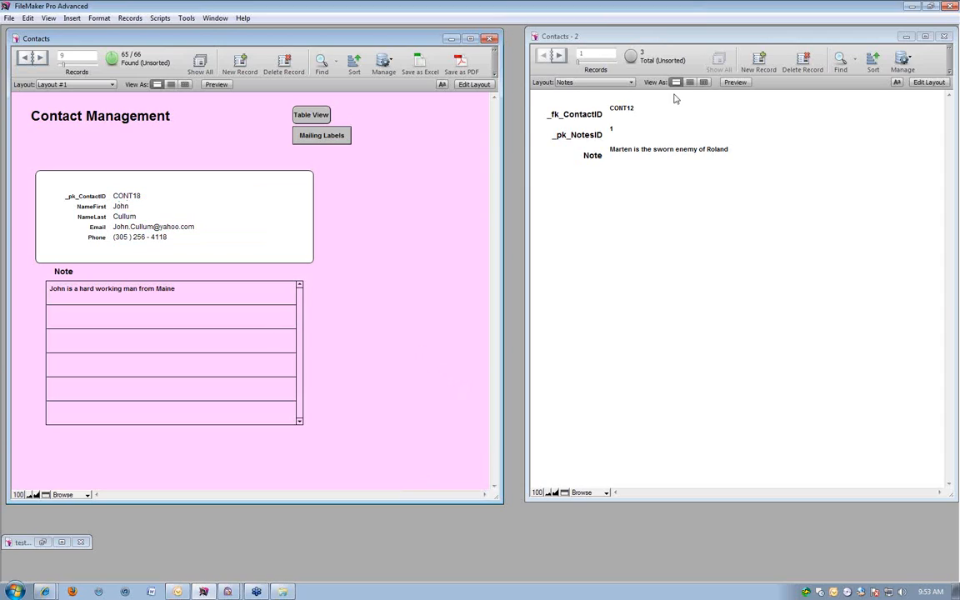
# Compare the portal notes of the first and ninth contacts with the matching records on the Notes layout.
pyautogui.click(627, 98)
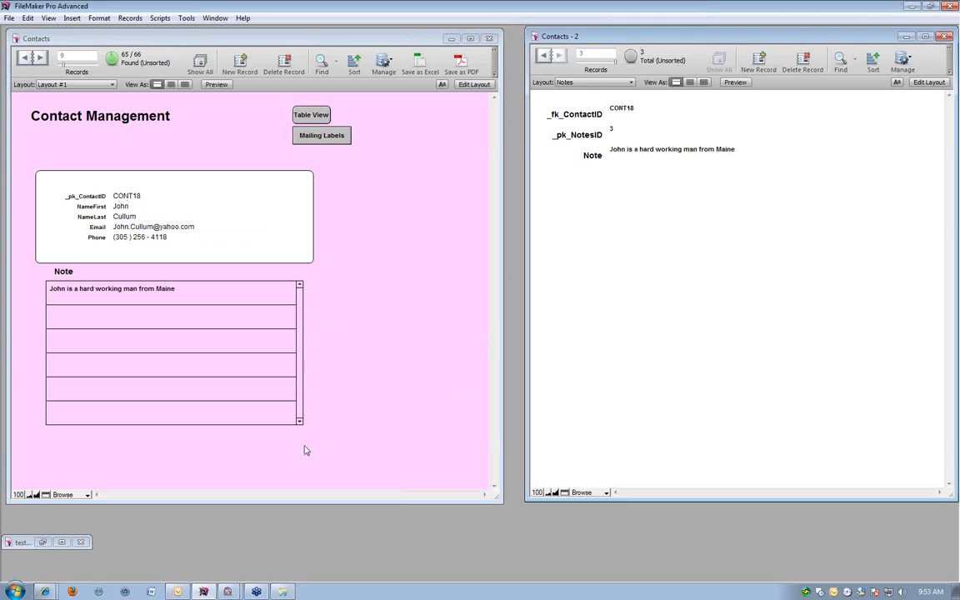
pyautogui.scroll(1, 337, 436)
pyautogui.click(388, 339)
pyautogui.scroll(1, 387, 339)
pyautogui.scroll(-4, 322, 354)
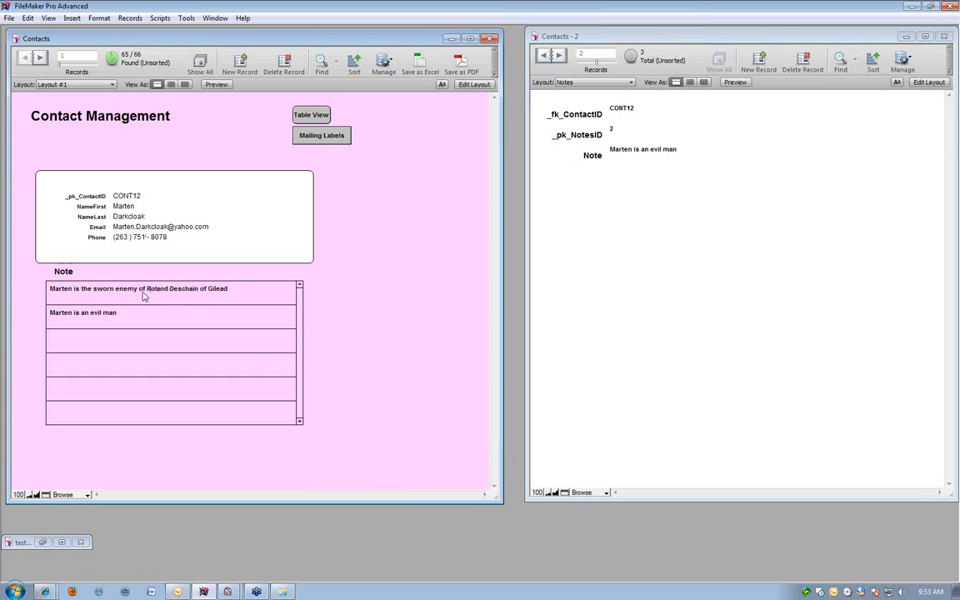
pyautogui.scroll(-3, 391, 290)
pyautogui.scroll(-3, 261, 289)
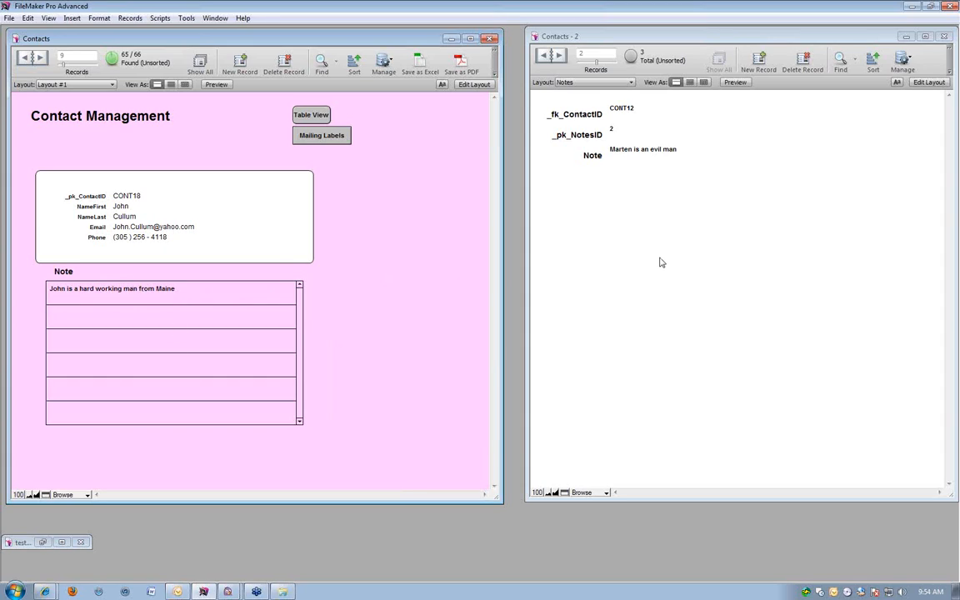
# Find the Notes records whose Note field contains "evil".
pyautogui.click(670, 302)
pyautogui.hotkey('ctrl', 'f')
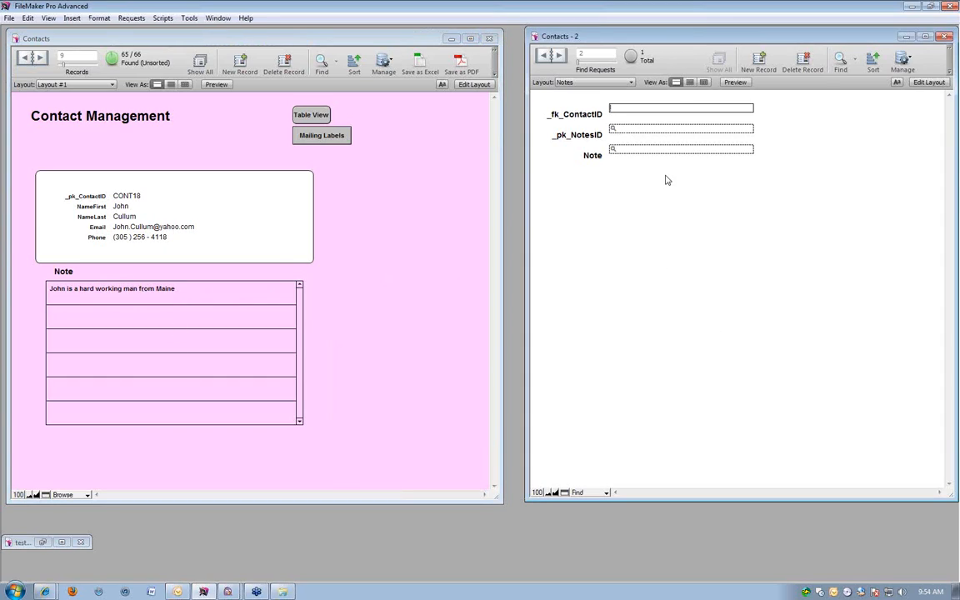
pyautogui.click(654, 149)
pyautogui.write('evil')
pyautogui.press('Return')
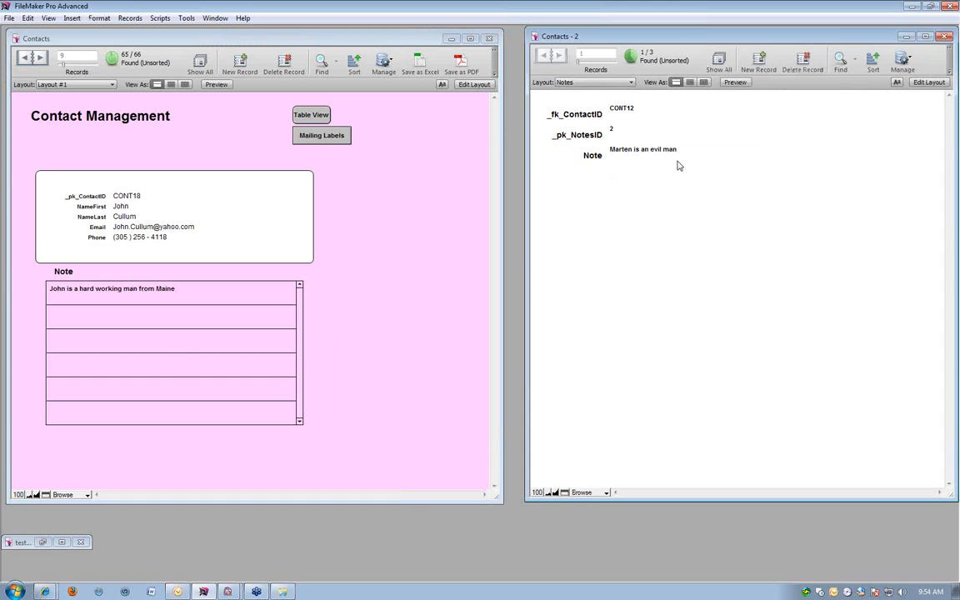
# Find the Notes records whose Note field contains "man" and browse through the matching records.
pyautogui.hotkey('ctrl', 'f')
pyautogui.click(666, 151)
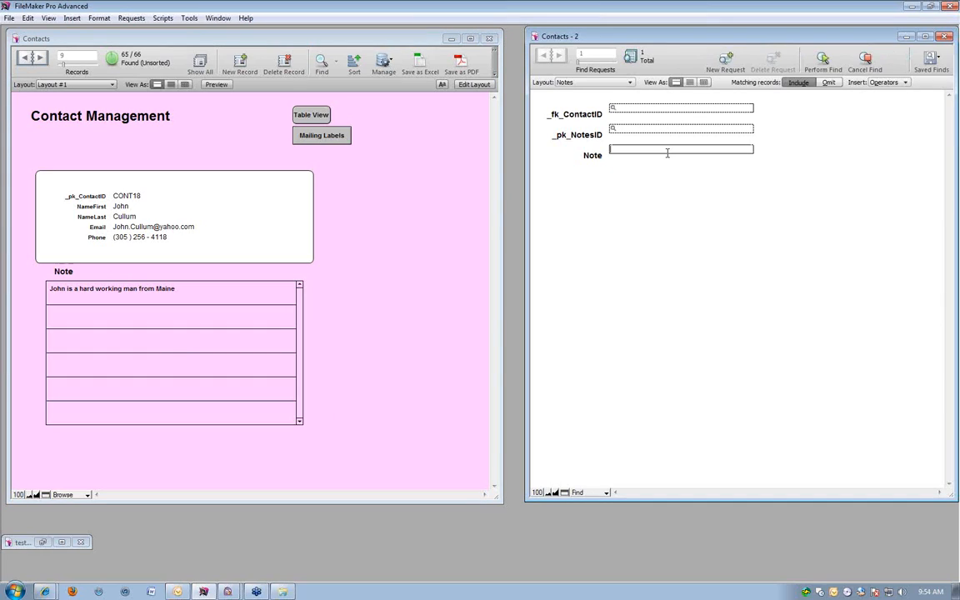
pyautogui.write('man')
pyautogui.press('Return')
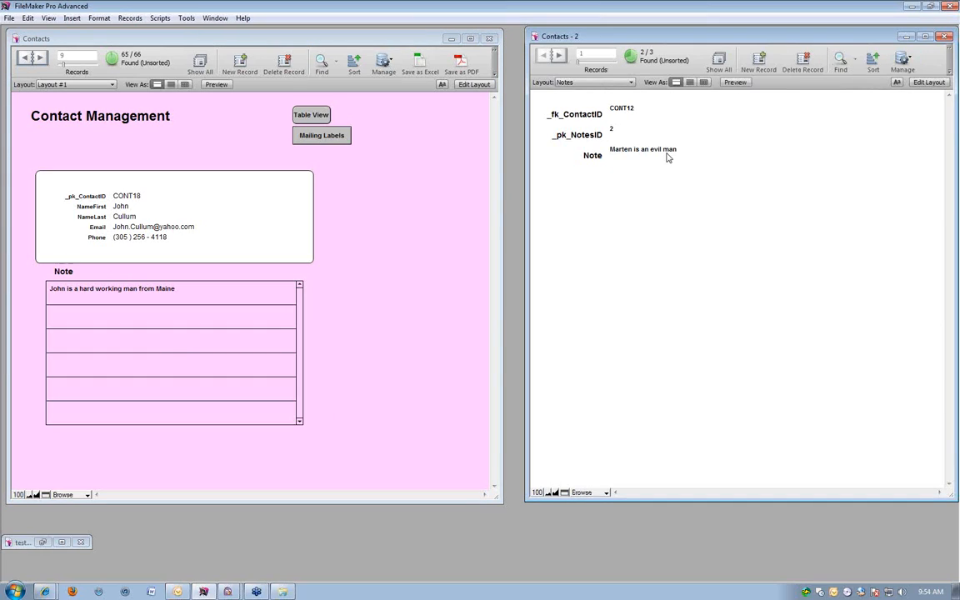
pyautogui.hotkey('ctrl', 'Down')
pyautogui.hotkey('ctrl', 'Up')
# Shift the Notes window slightly and rerun the last find for "man" in the Note field.
pyautogui.moveTo(608, 36); pyautogui.dragTo(659, 42)
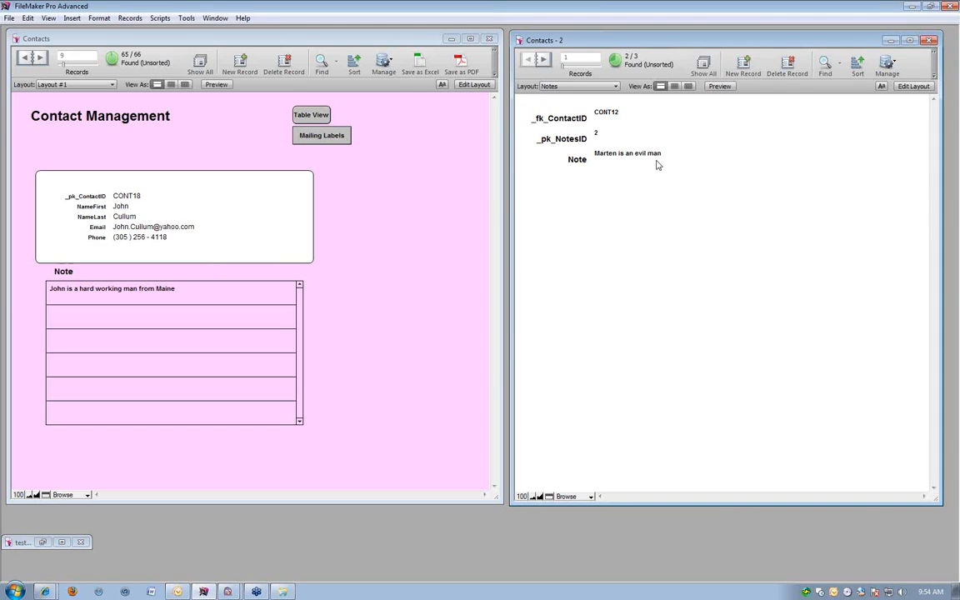
pyautogui.hotkey('ctrl', 'r')
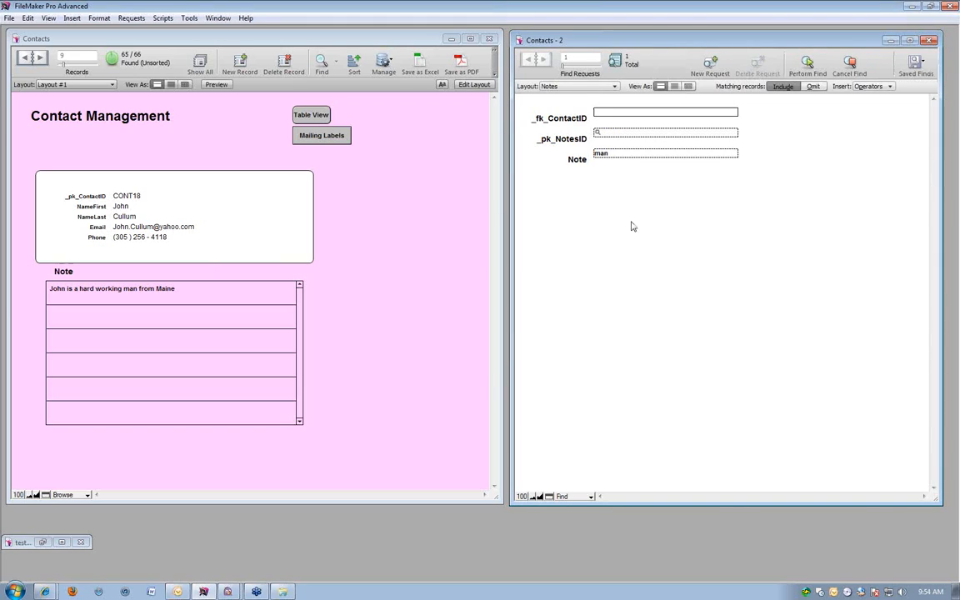
pyautogui.press('Return')
pyautogui.click(323, 259)
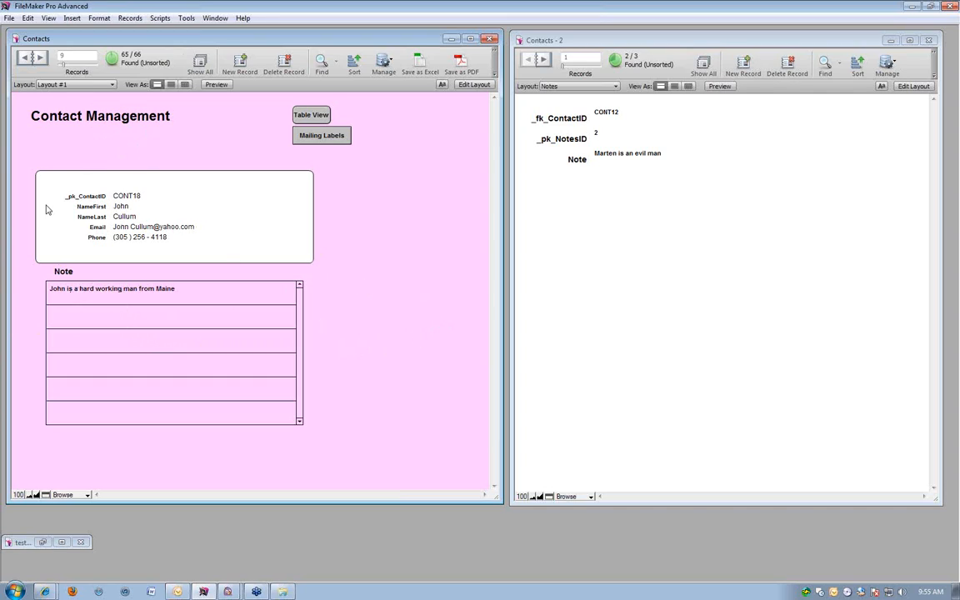
pyautogui.press('space')
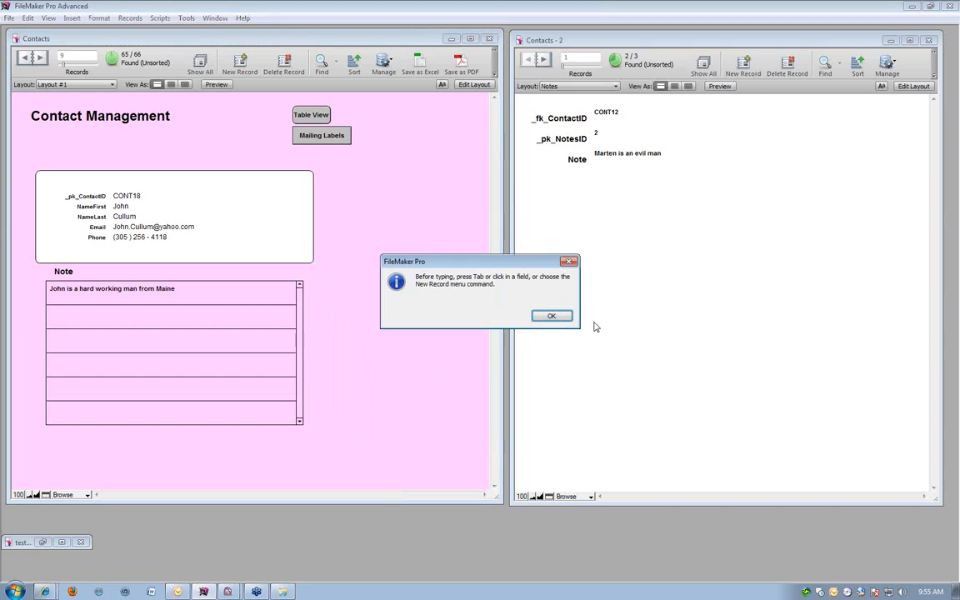
pyautogui.click(558, 319)
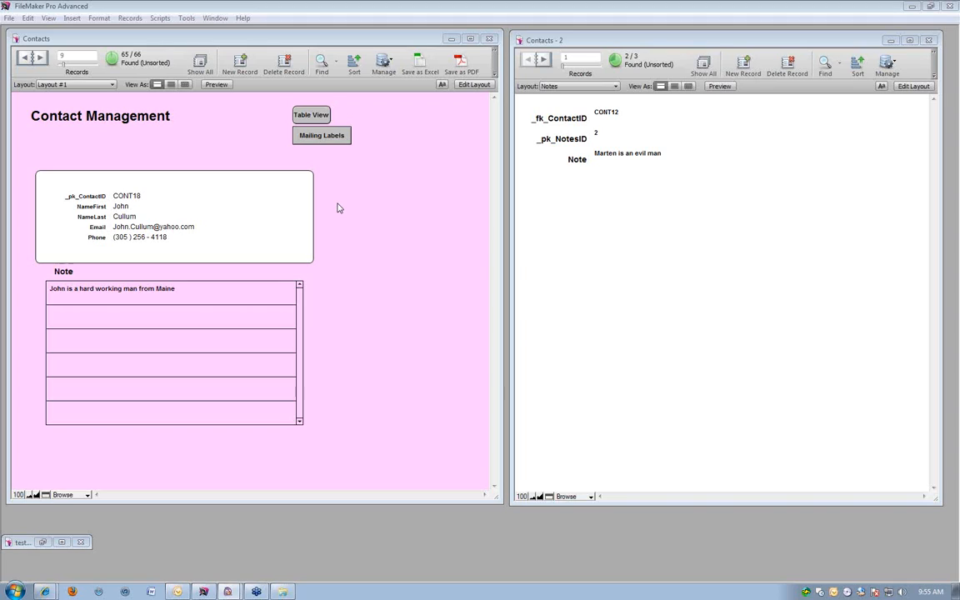
pyautogui.click(402, 326)
pyautogui.click(681, 319)
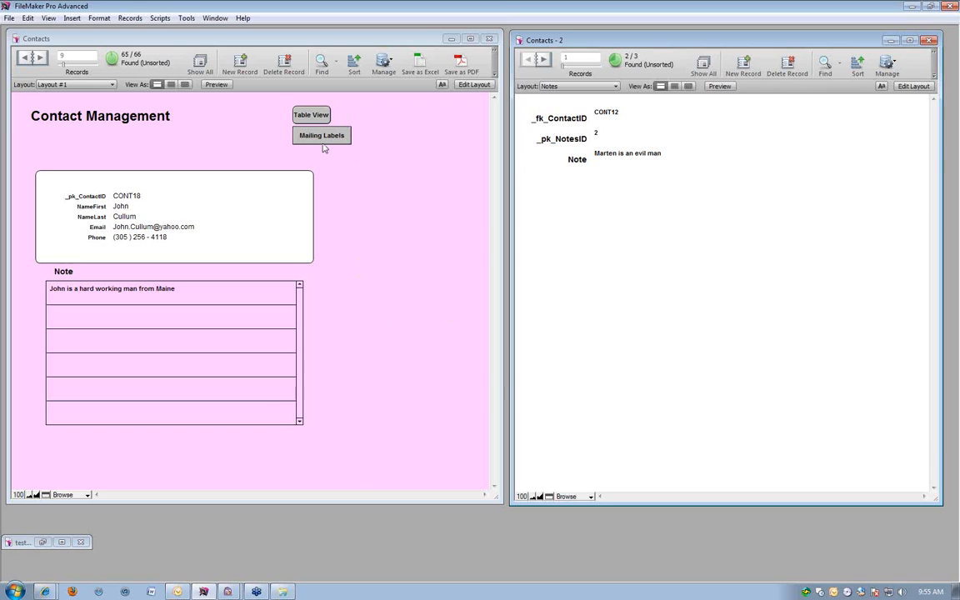
pyautogui.click(338, 252)
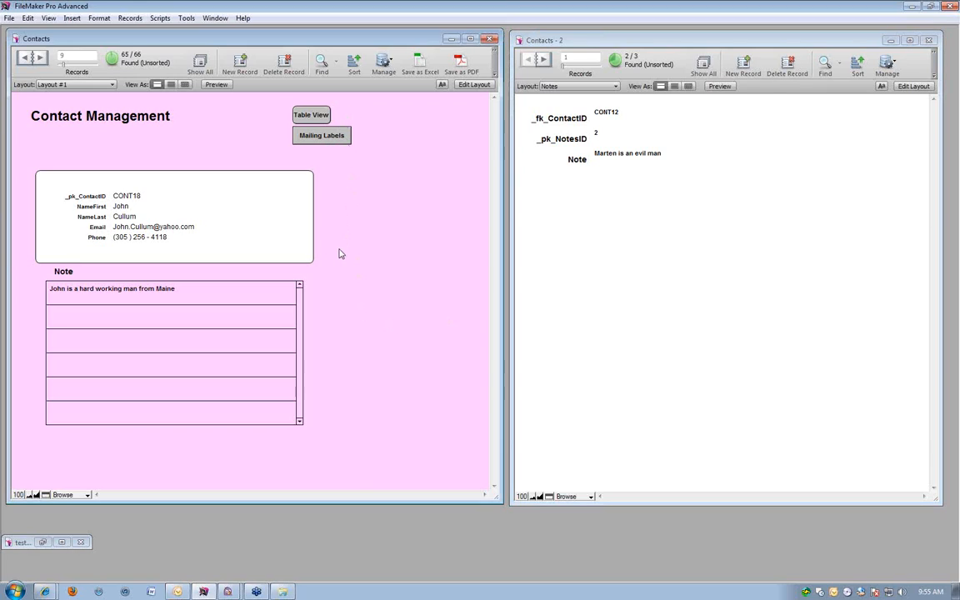
# Preview the mailing labels on Layout #3 and return to Layout #1 in Browse mode.
pyautogui.click(324, 137)
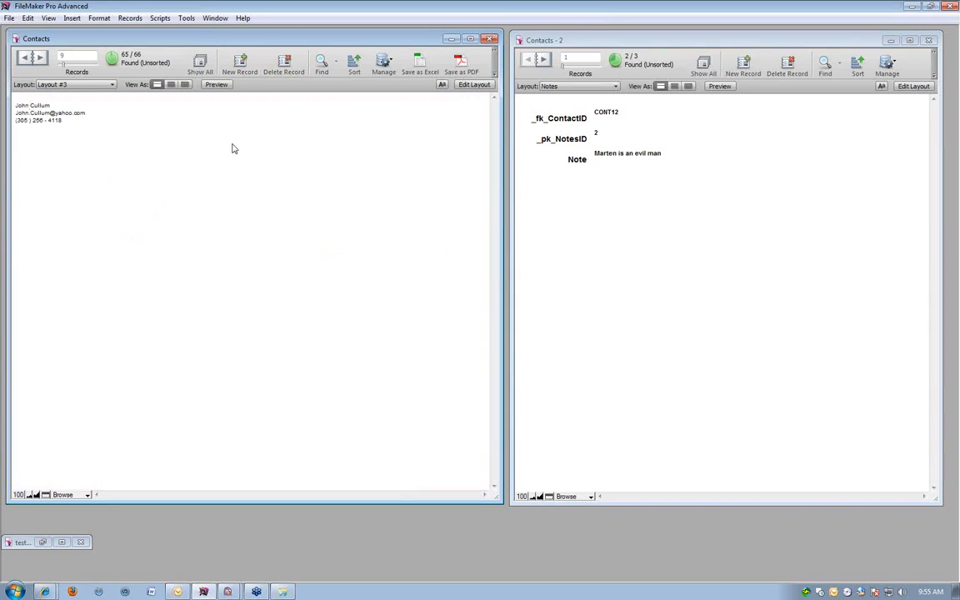
pyautogui.click(215, 85)
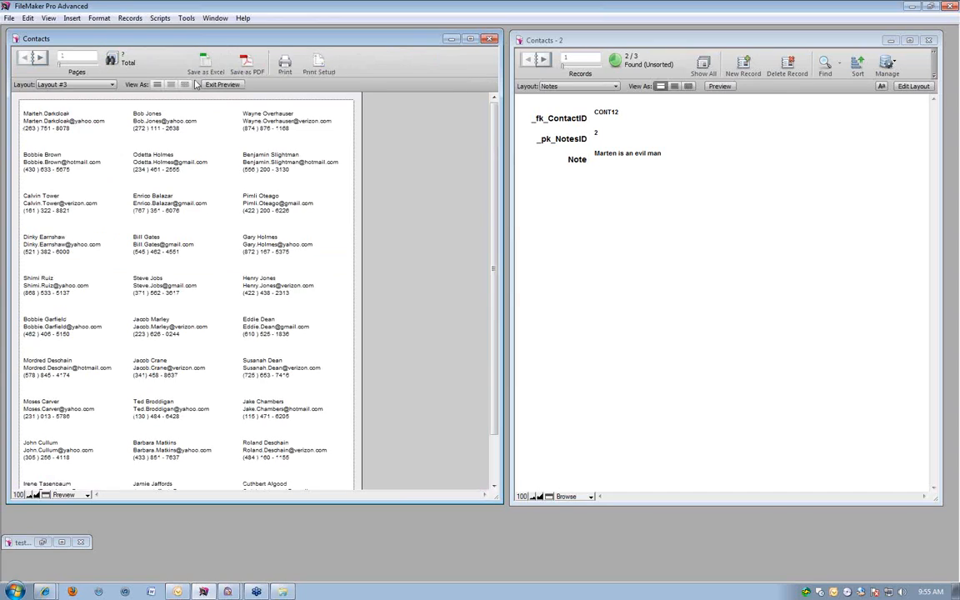
pyautogui.click(8, 18)
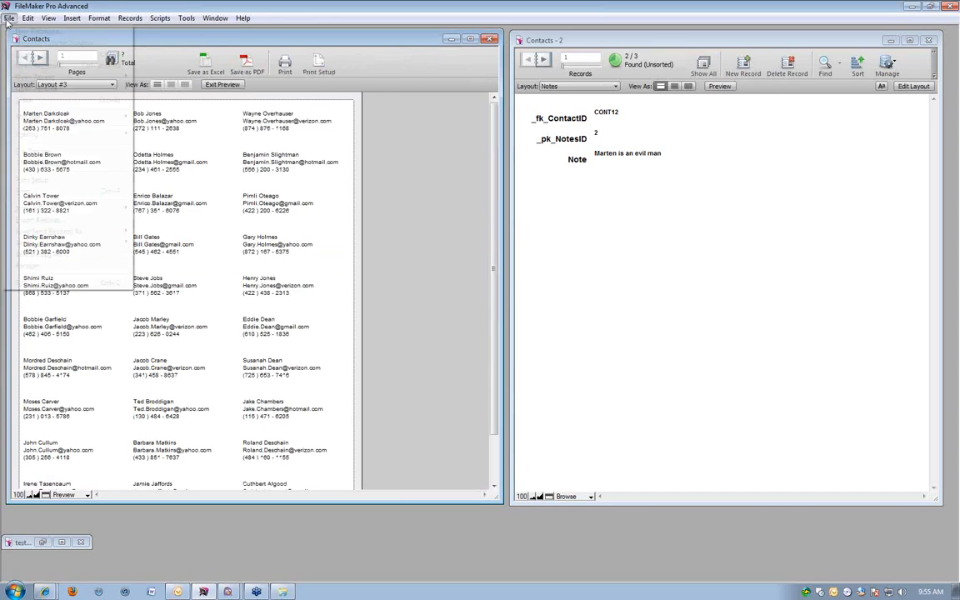
pyautogui.click(350, 246)
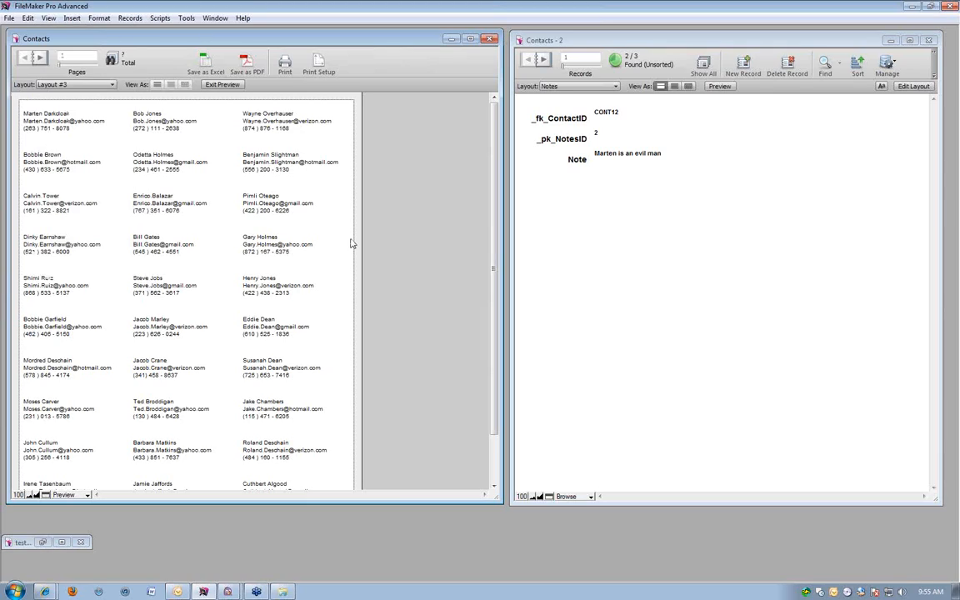
pyautogui.hotkey('ctrl', 'b')
pyautogui.click(107, 85)
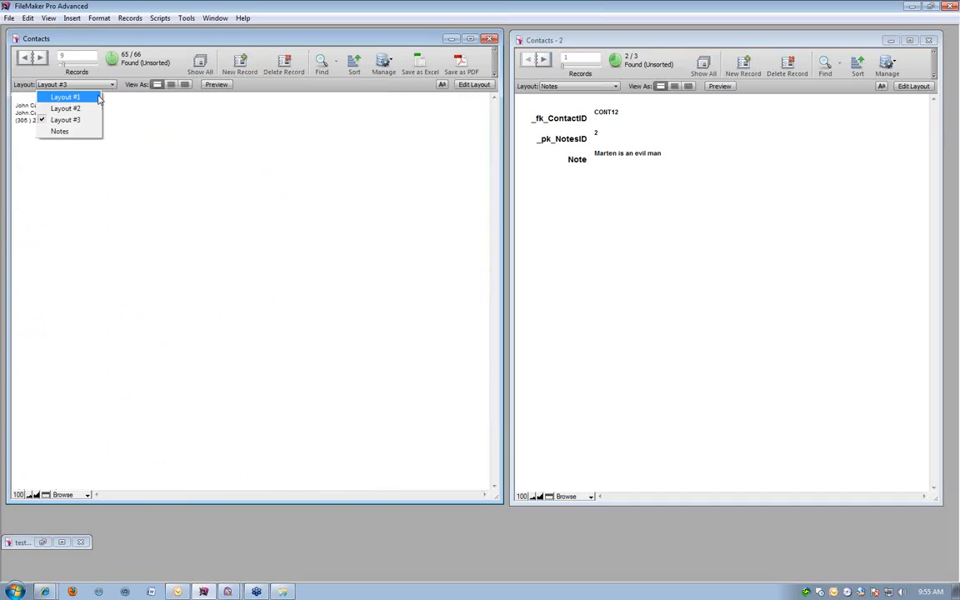
pyautogui.click(58, 97)
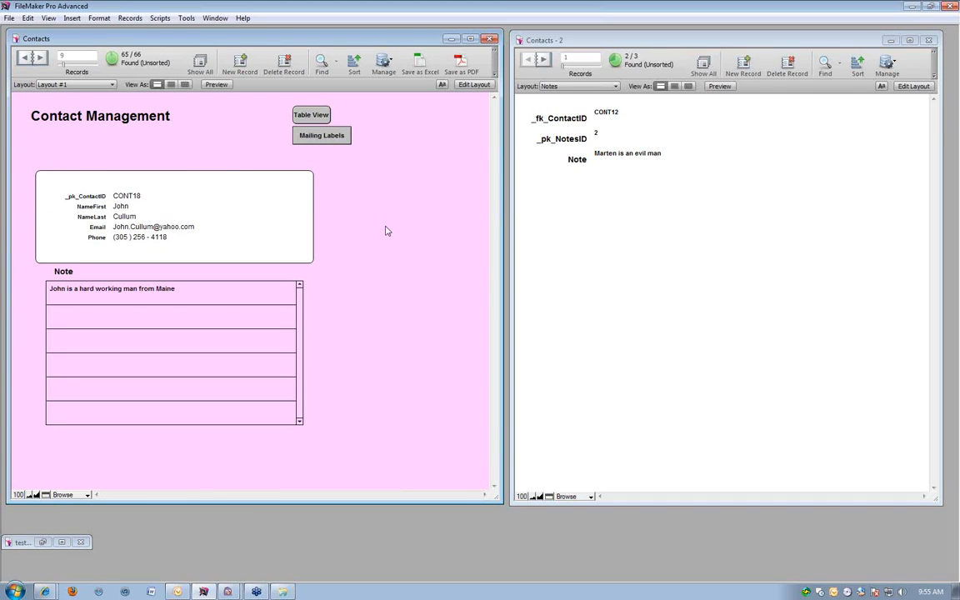
# Create a new script named Mailing Labels in the Contacts file.
pyautogui.click(160, 18)
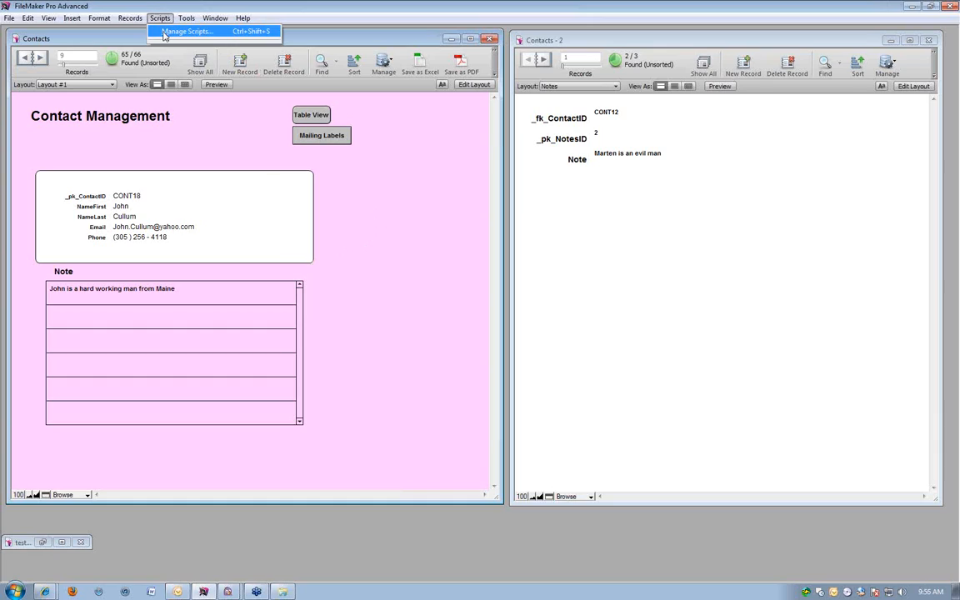
pyautogui.click(183, 31)
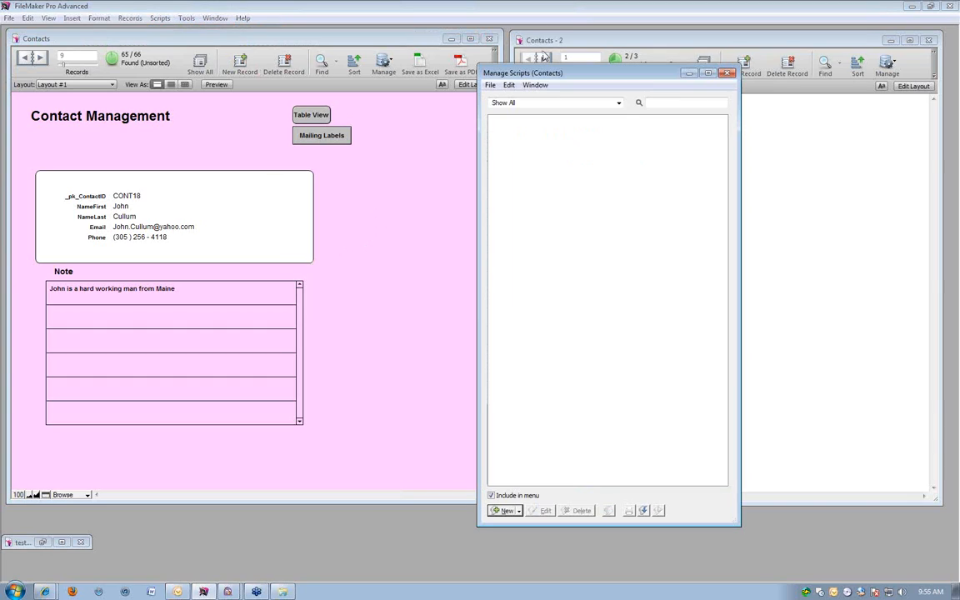
pyautogui.moveTo(541, 72); pyautogui.dragTo(296, 38)
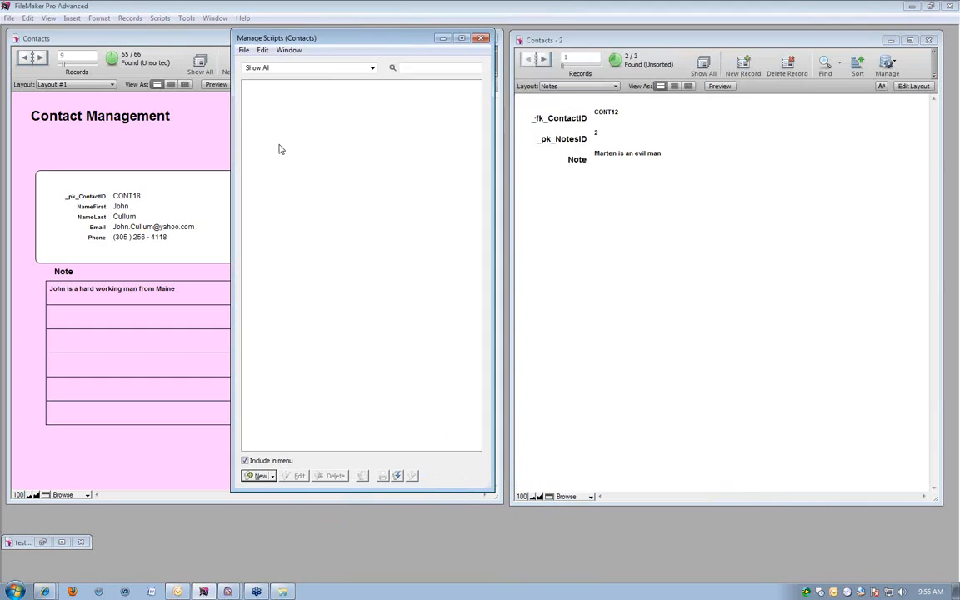
pyautogui.click(259, 476)
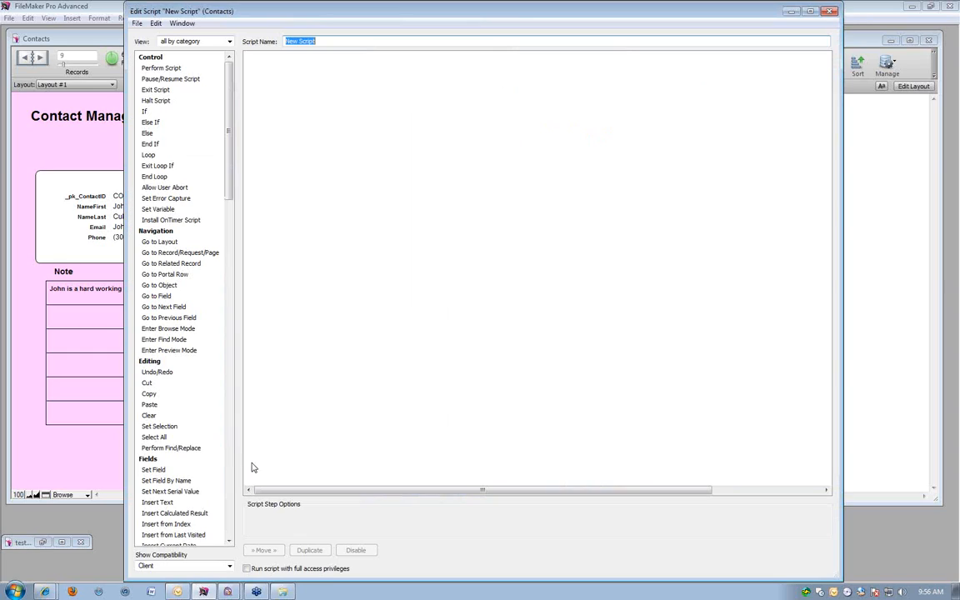
pyautogui.write('Mailing Labels')
pyautogui.click(87, 86)
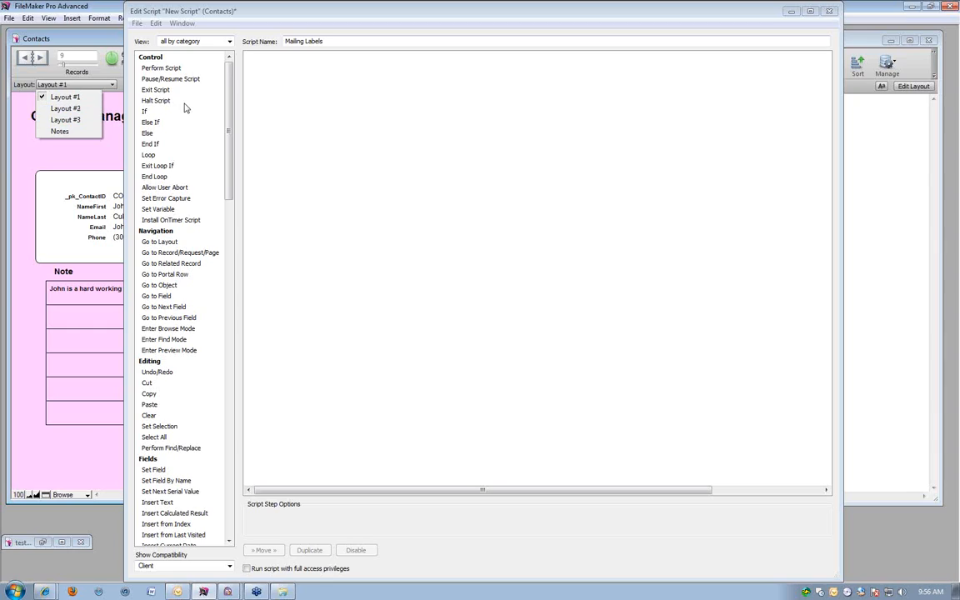
pyautogui.click(544, 117)
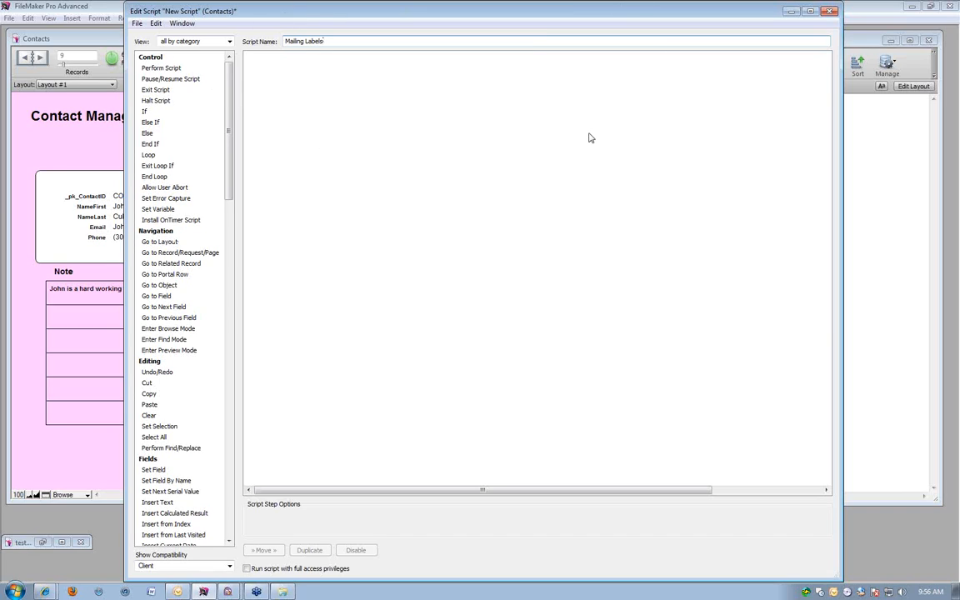
# Minimize the script windows and preview the mailing labels on Layout #3.
pyautogui.click(791, 11)
pyautogui.click(480, 38)
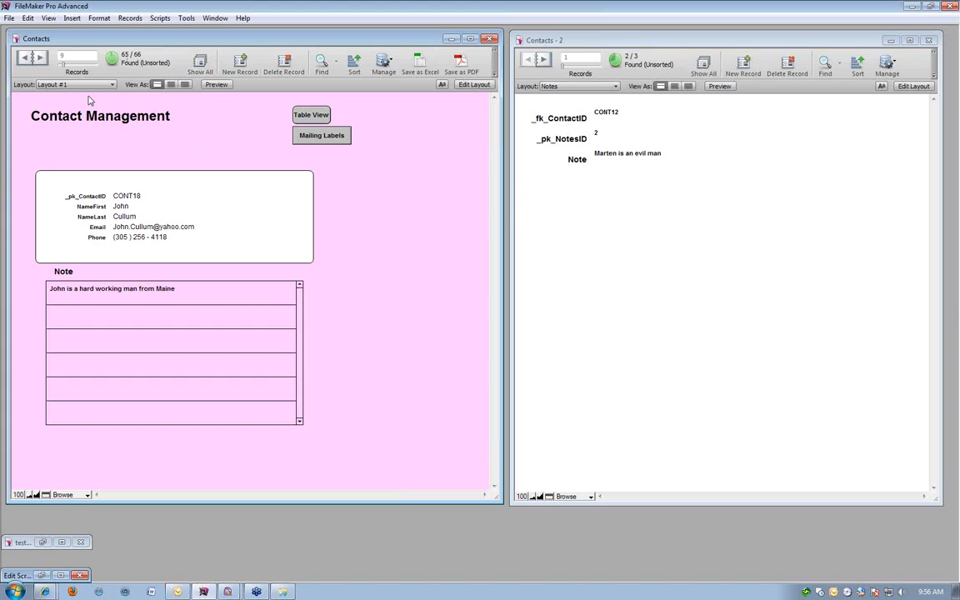
pyautogui.click(64, 84)
pyautogui.click(73, 121)
pyautogui.click(217, 86)
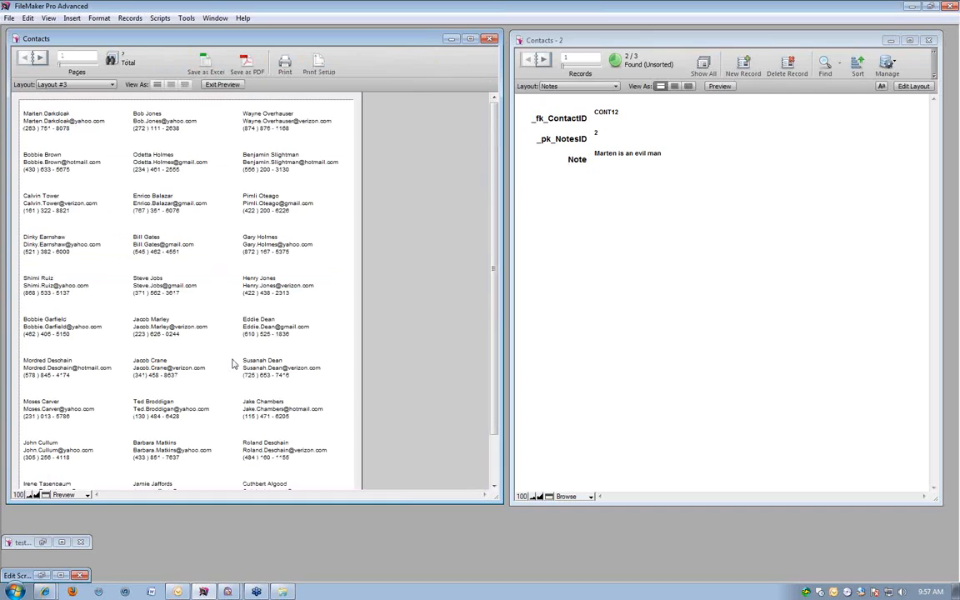
# Open the print settings for the labels, cancel without printing, and return to Layout #1 in Browse mode.
pyautogui.click(8, 17)
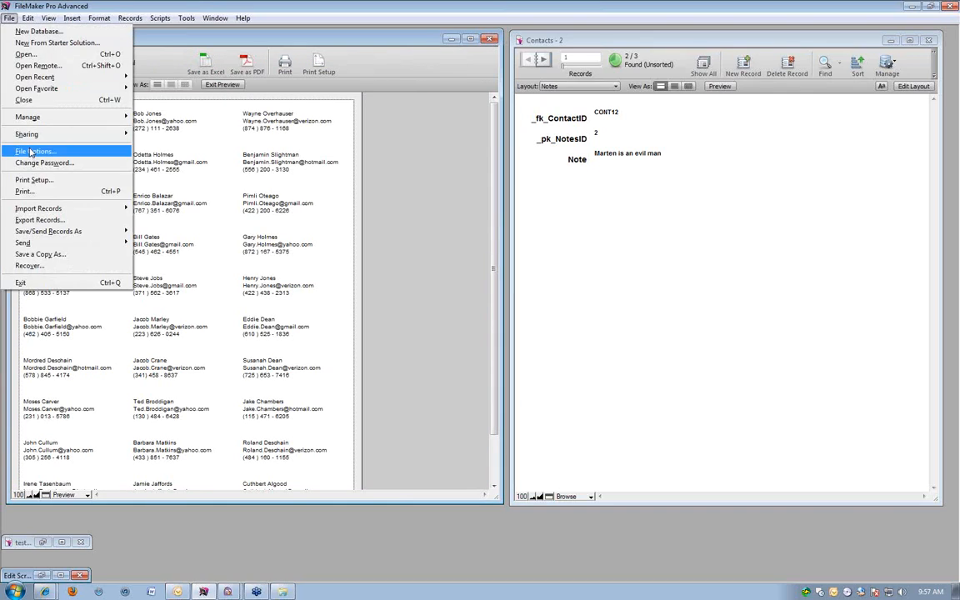
pyautogui.click(33, 191)
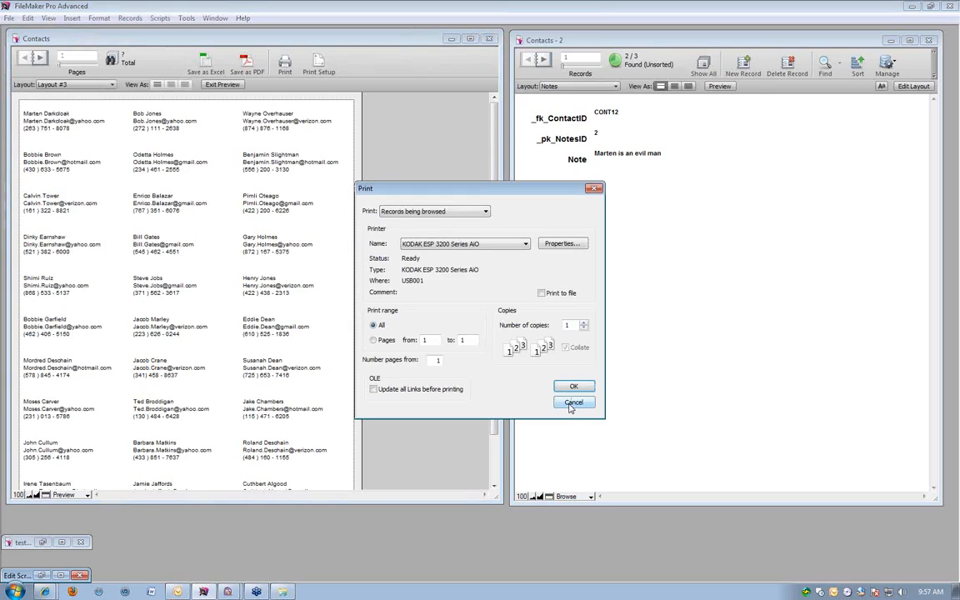
pyautogui.click(571, 404)
pyautogui.click(205, 84)
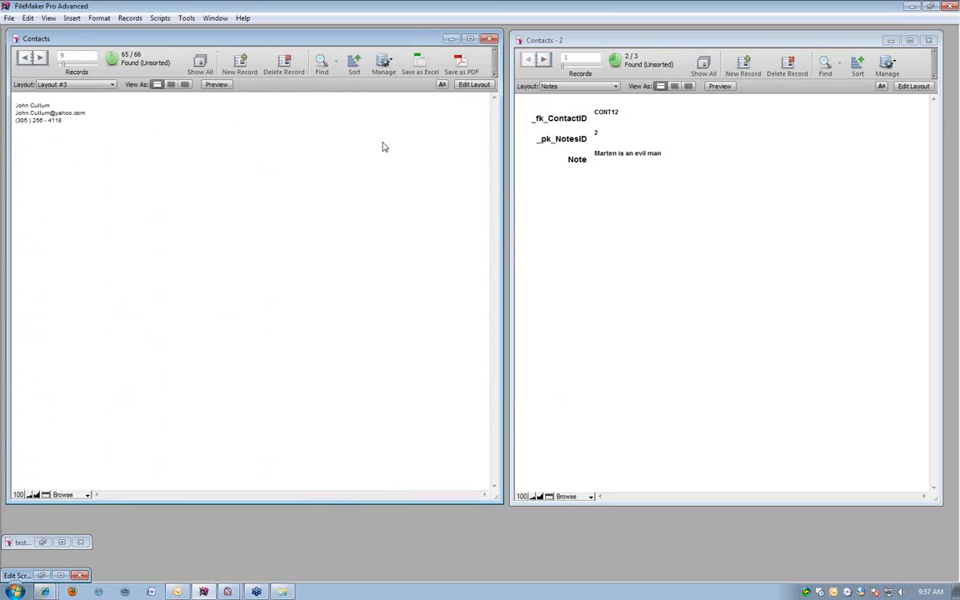
pyautogui.click(56, 85)
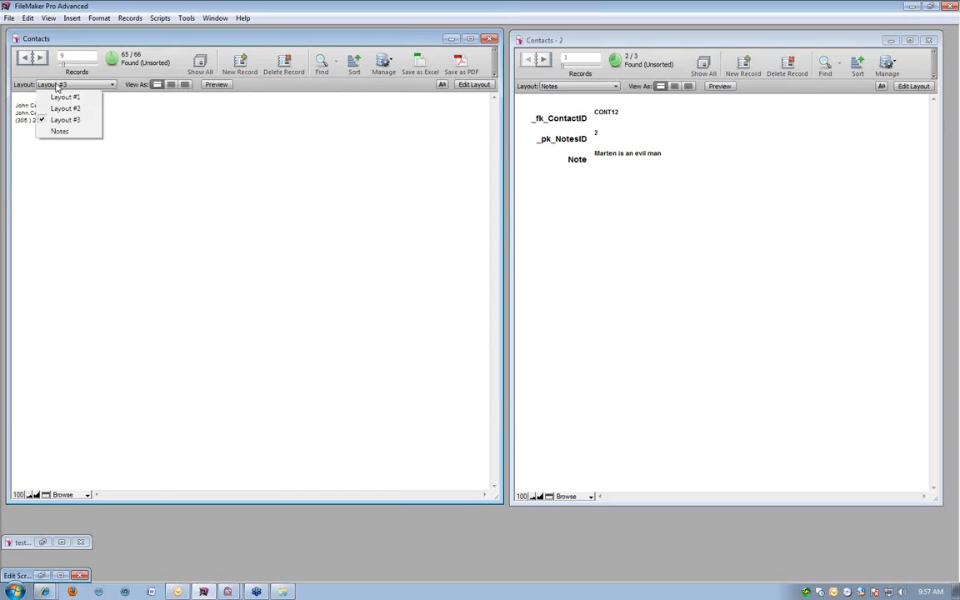
pyautogui.click(65, 96)
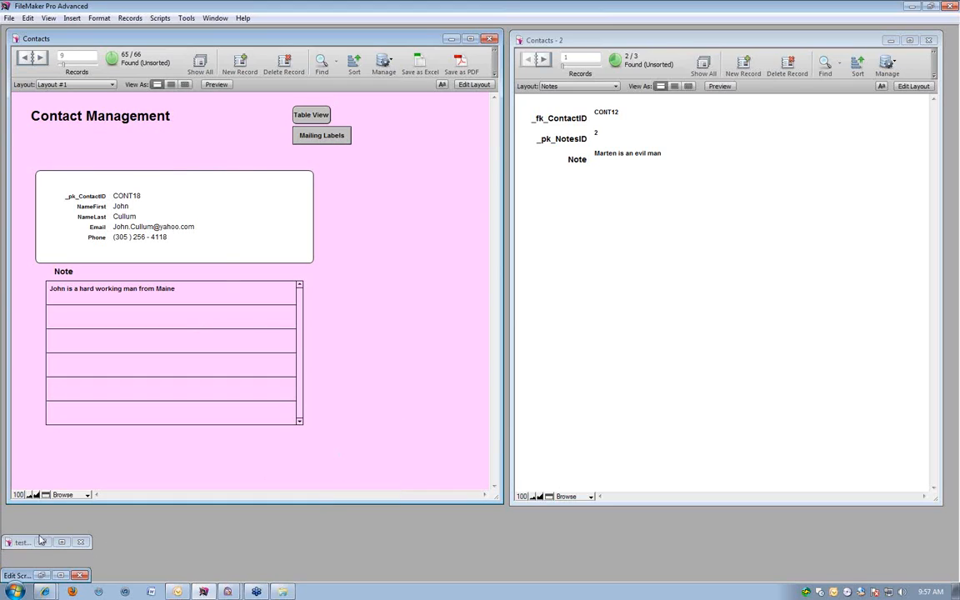
# Restore the Mailing Labels script editor and add a Go to Layout script step that targets Layout #3.
pyautogui.click(59, 576)
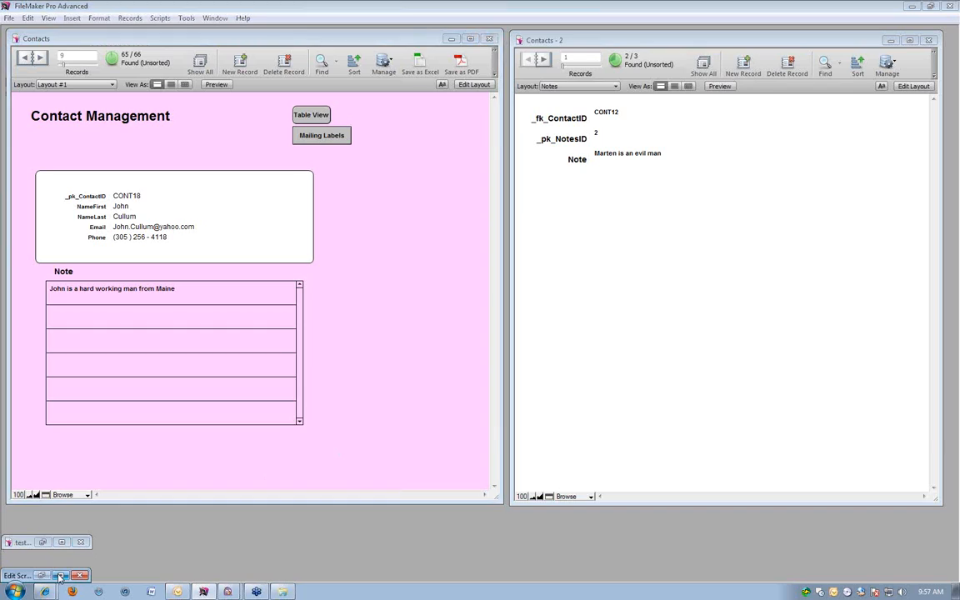
pyautogui.click(931, 7)
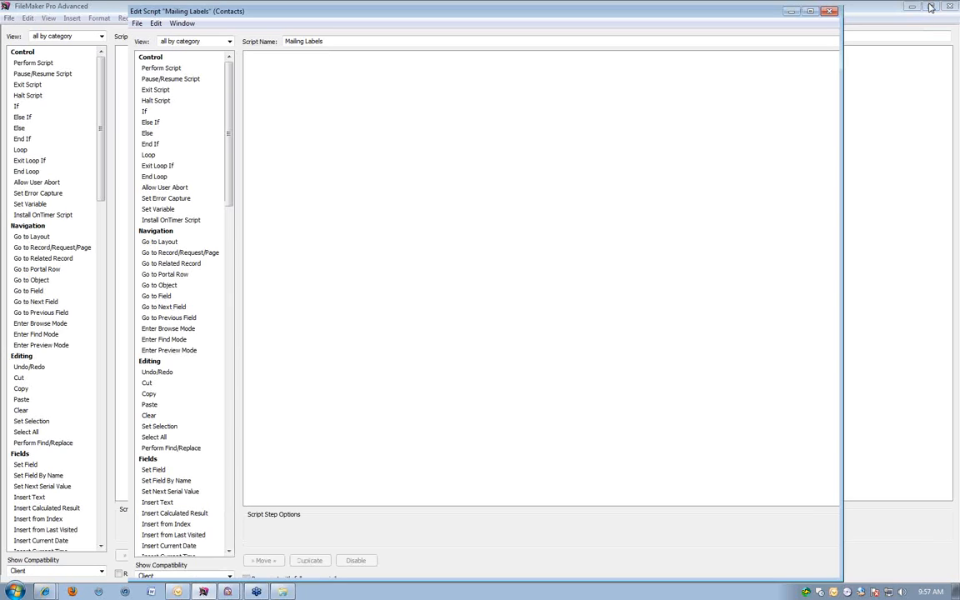
pyautogui.moveTo(364, 11); pyautogui.dragTo(299, 27)
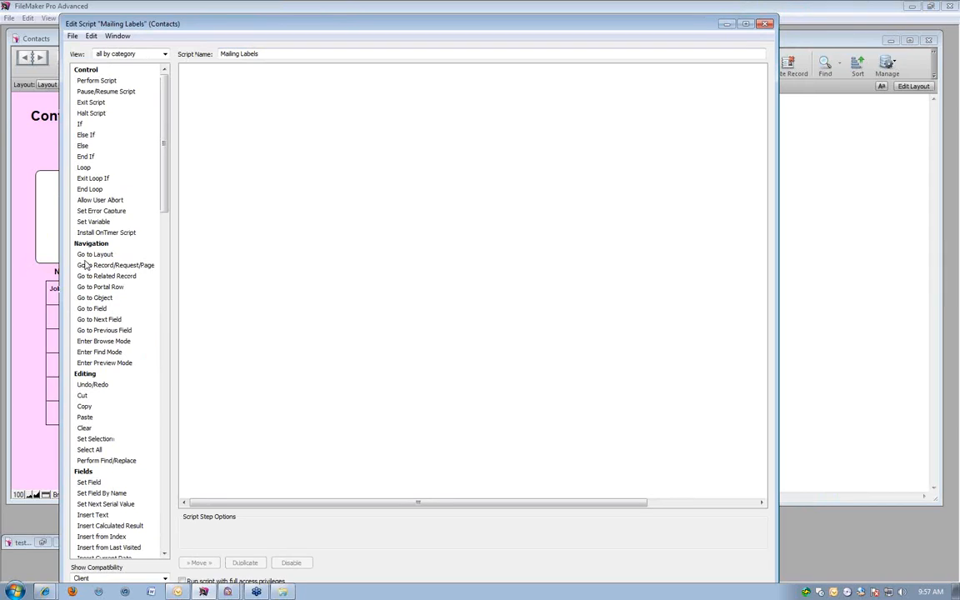
pyautogui.moveTo(94, 255); pyautogui.dragTo(195, 71)
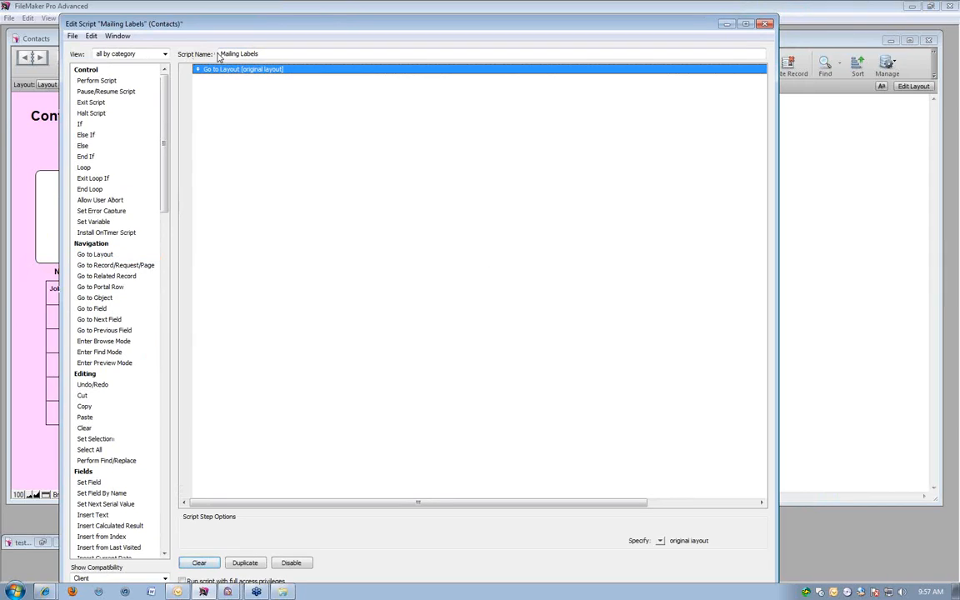
pyautogui.click(95, 254)
pyautogui.click(267, 70)
pyautogui.click(659, 543)
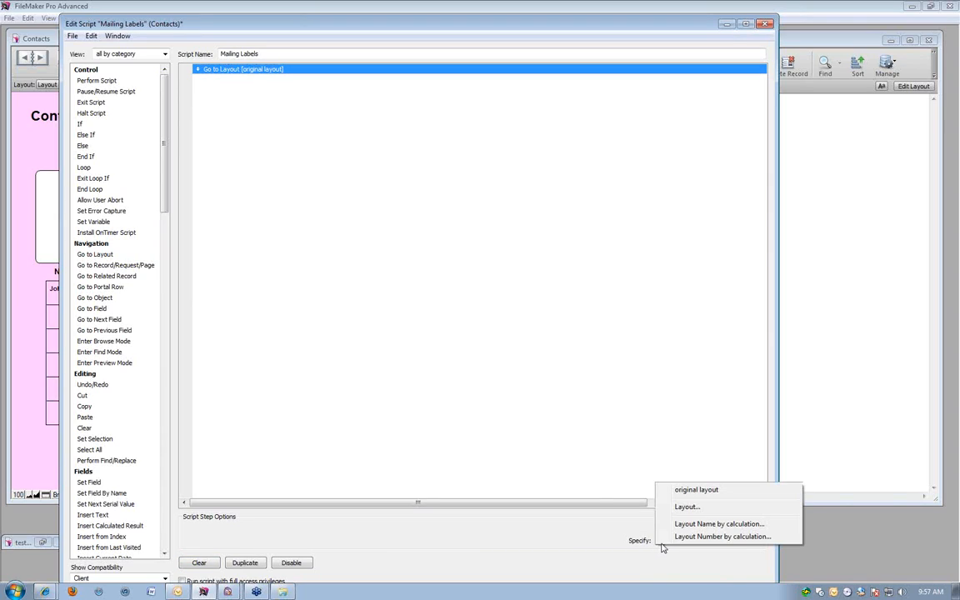
pyautogui.click(684, 508)
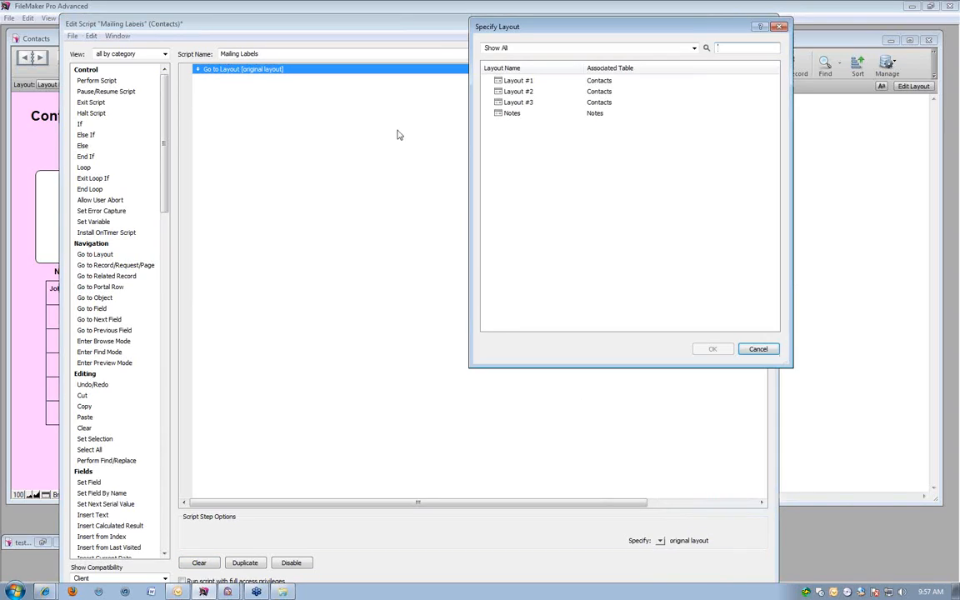
pyautogui.doubleClick(520, 103)
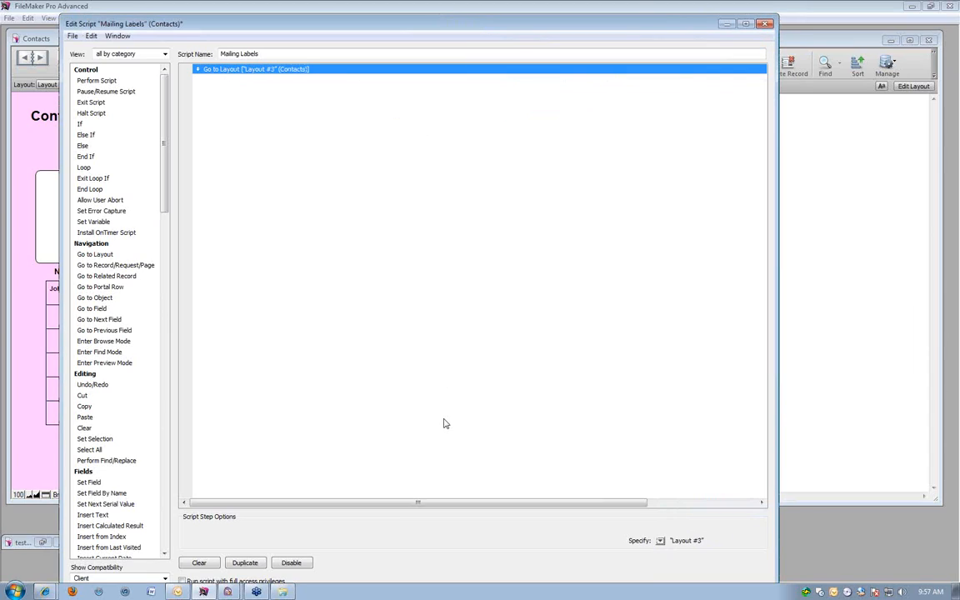
# Add an Enter Preview Mode script step after Go to Layout and enable its Pause option.
pyautogui.click(95, 246)
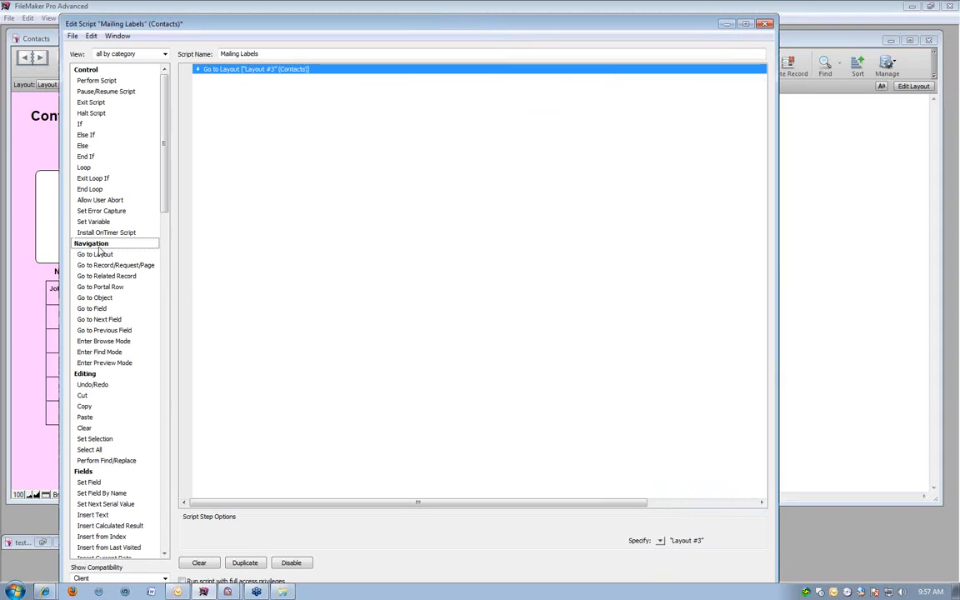
pyautogui.click(101, 362)
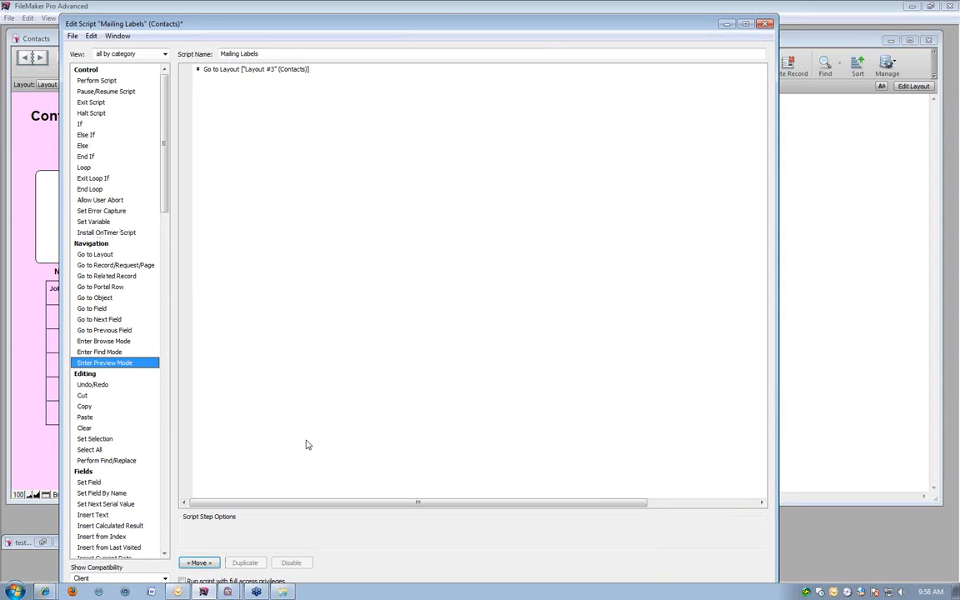
pyautogui.doubleClick(116, 363)
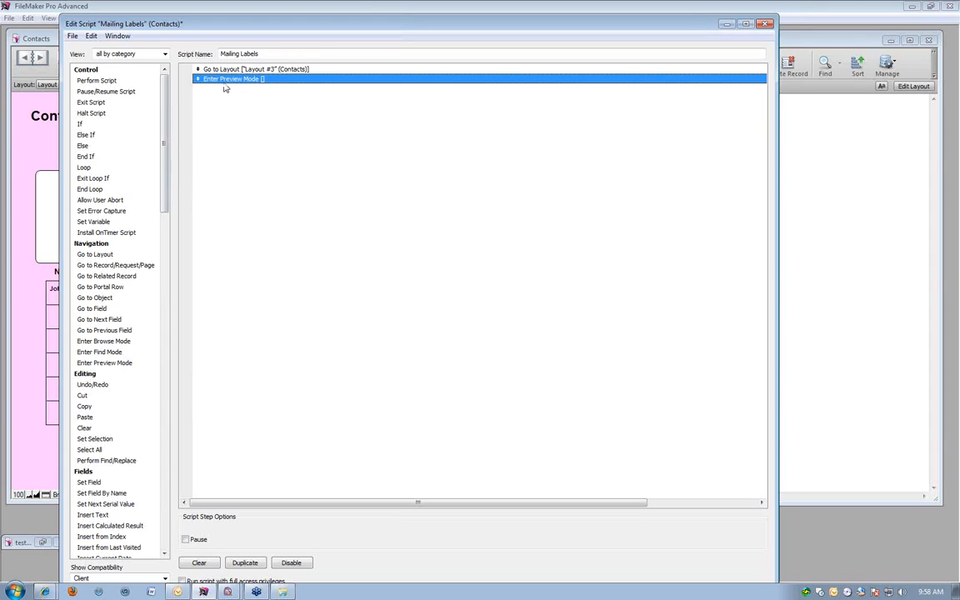
pyautogui.click(197, 541)
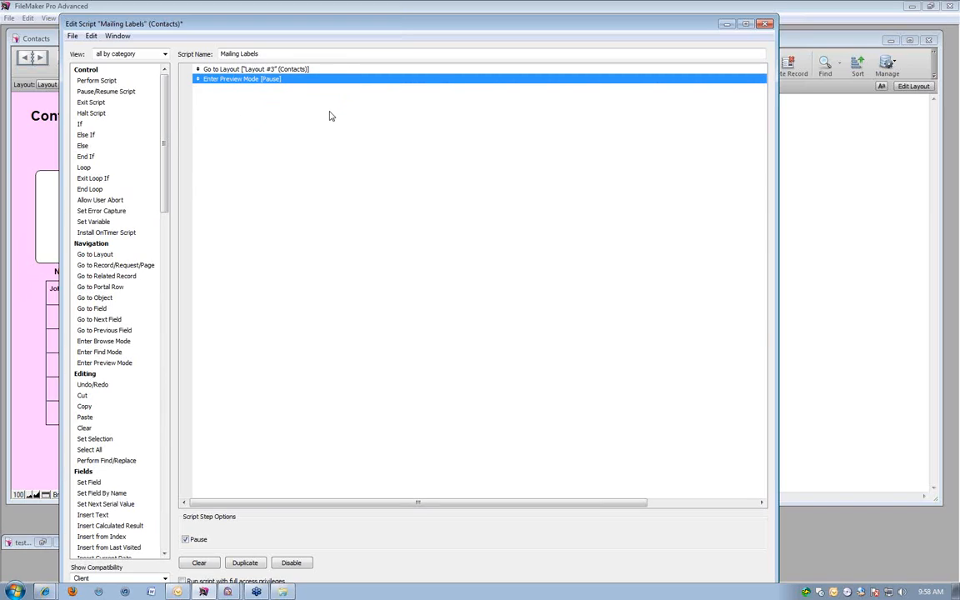
# Find the Print script step in the Files category and add it after Enter Preview Mode.
pyautogui.click(96, 265)
pyautogui.scroll(-1, 93, 267)
pyautogui.scroll(-15, 93, 269)
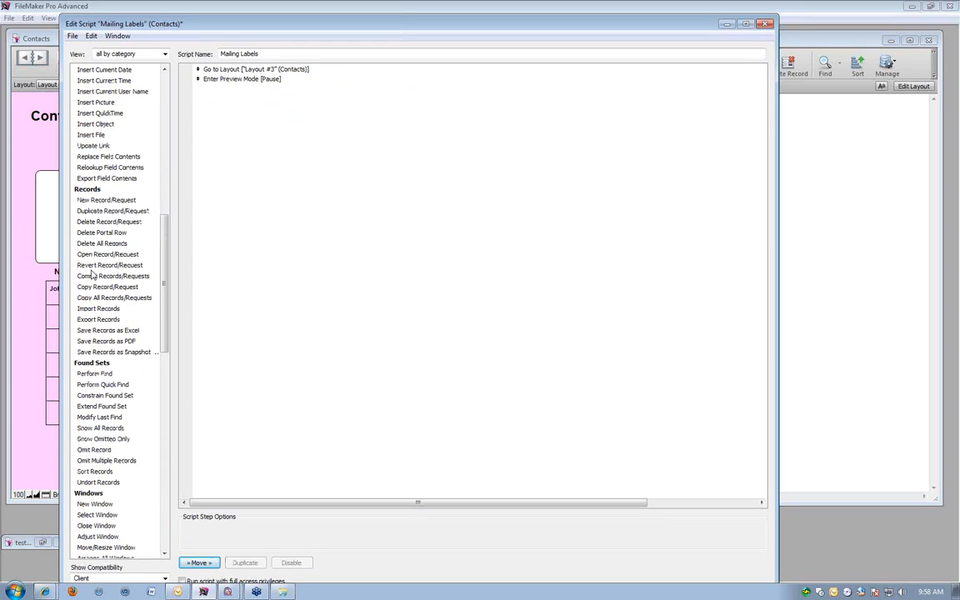
pyautogui.scroll(-19, 93, 273)
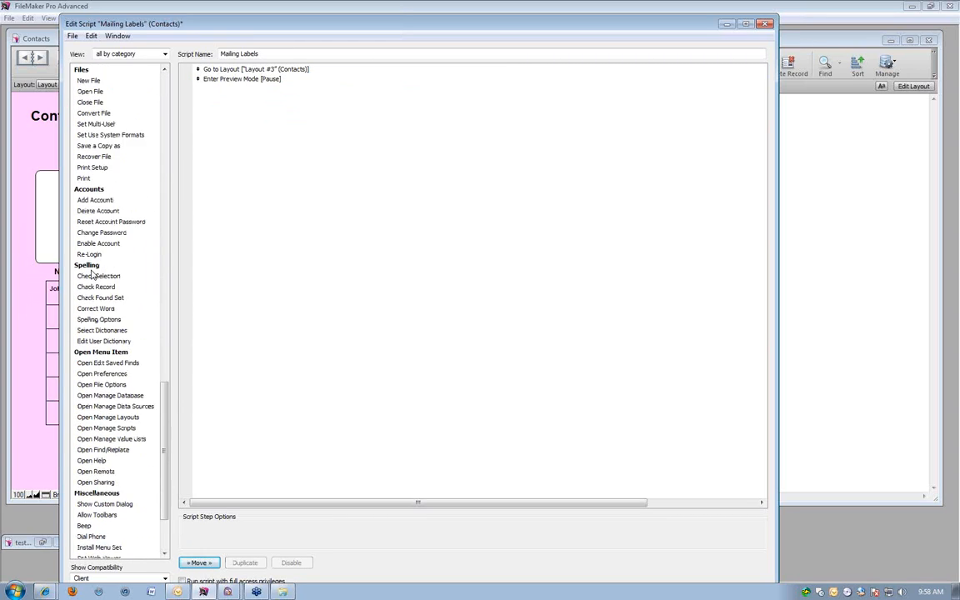
pyautogui.click(8, 17)
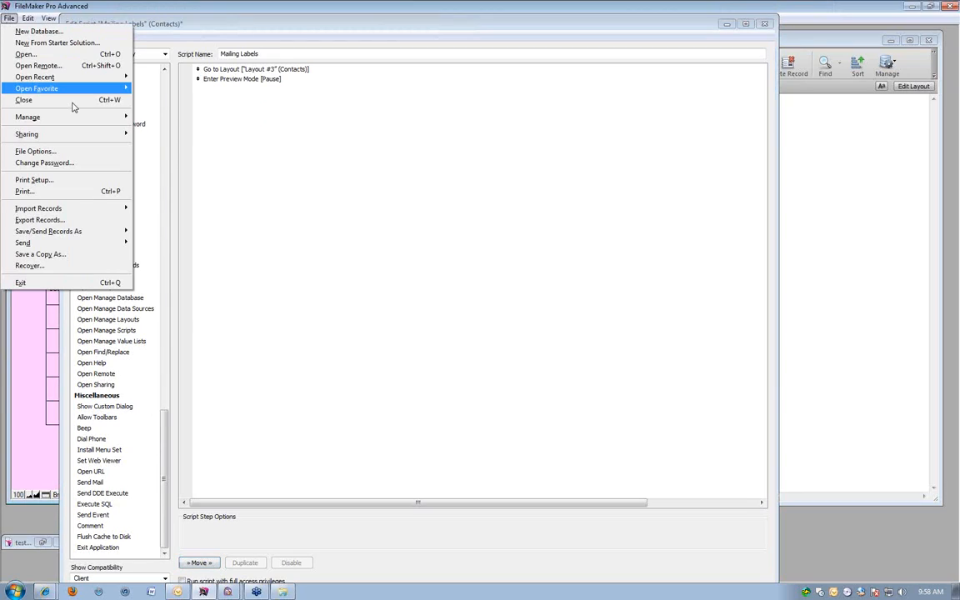
pyautogui.click(328, 240)
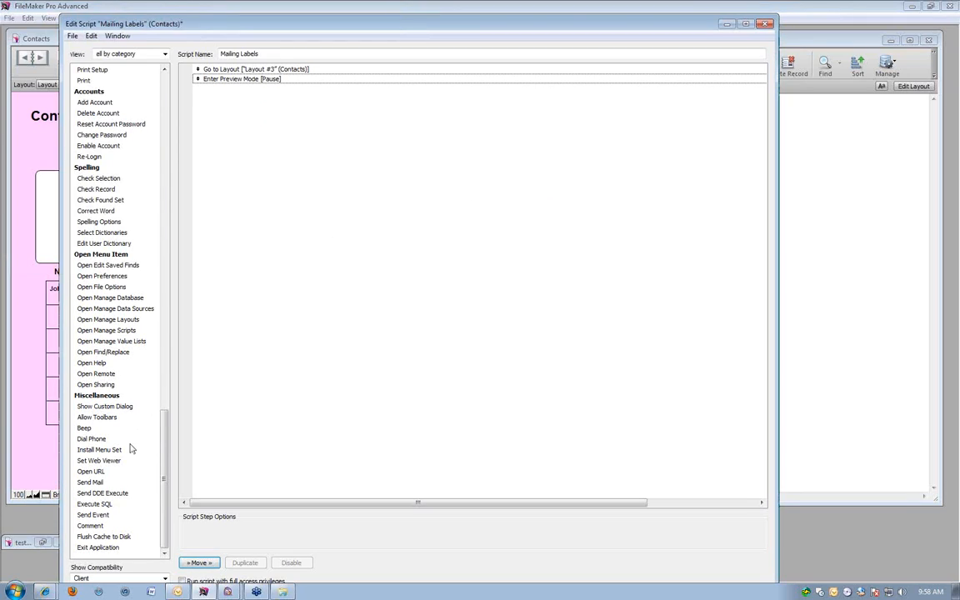
pyautogui.moveTo(165, 442); pyautogui.dragTo(170, 354)
pyautogui.click(81, 278)
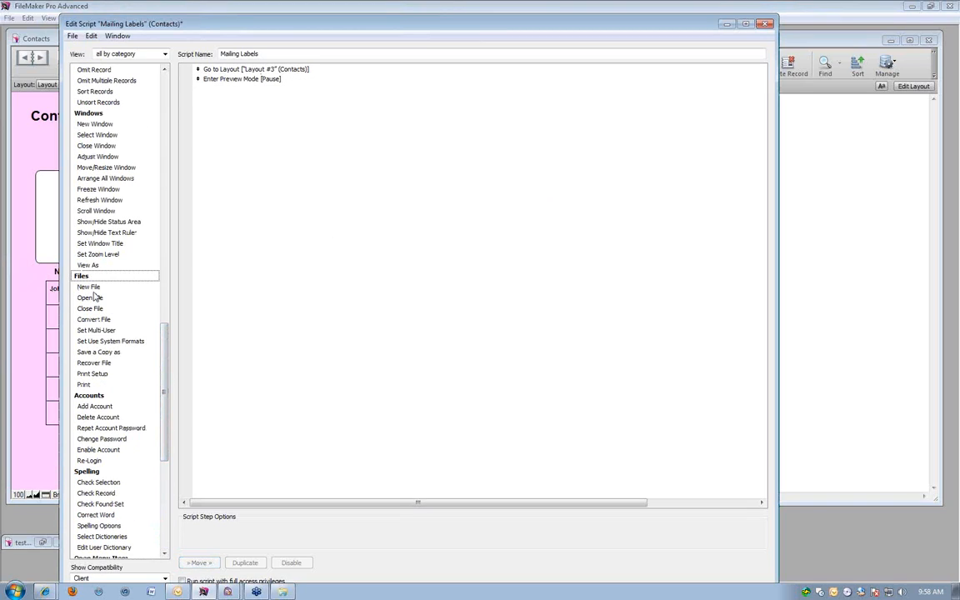
pyautogui.click(92, 385)
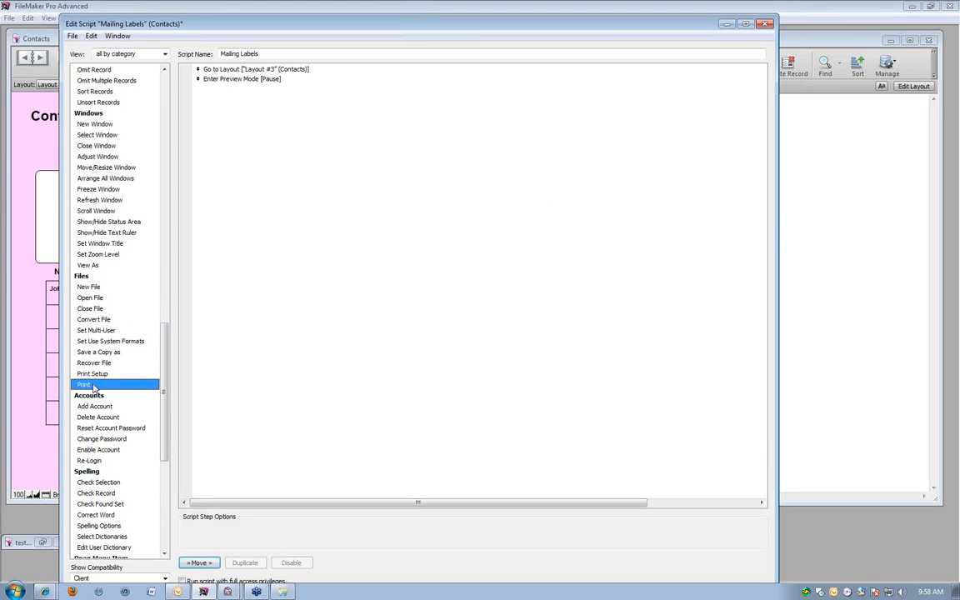
pyautogui.doubleClick(92, 385)
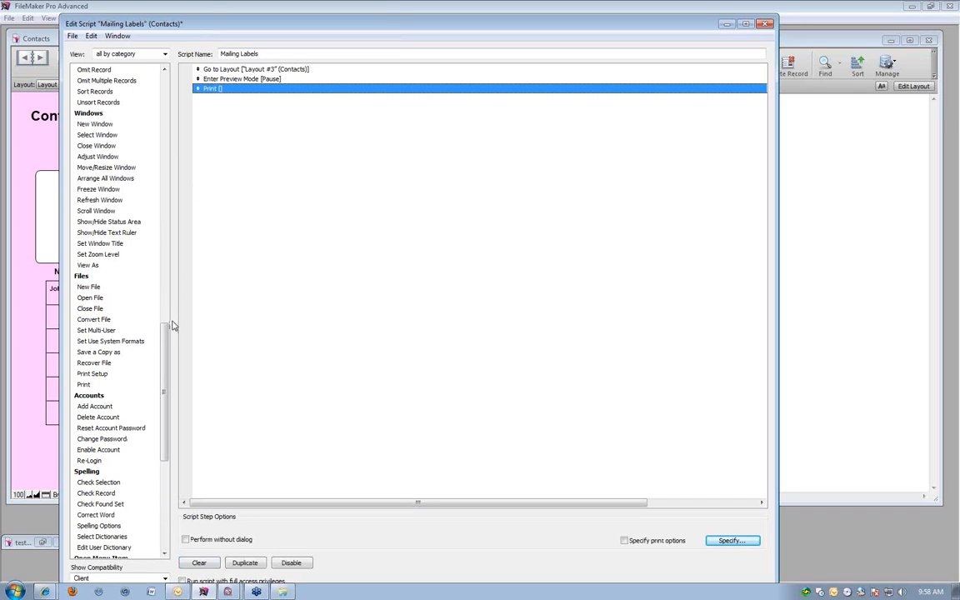
# Add an Enter Browse Mode script step after Print, without a pause.
pyautogui.moveTo(167, 334); pyautogui.dragTo(174, 81)
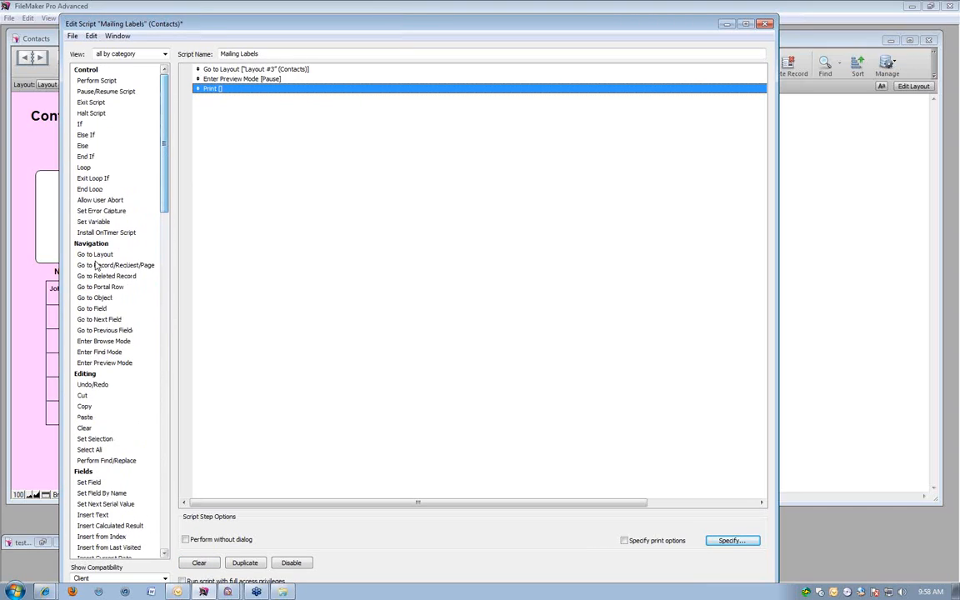
pyautogui.click(108, 243)
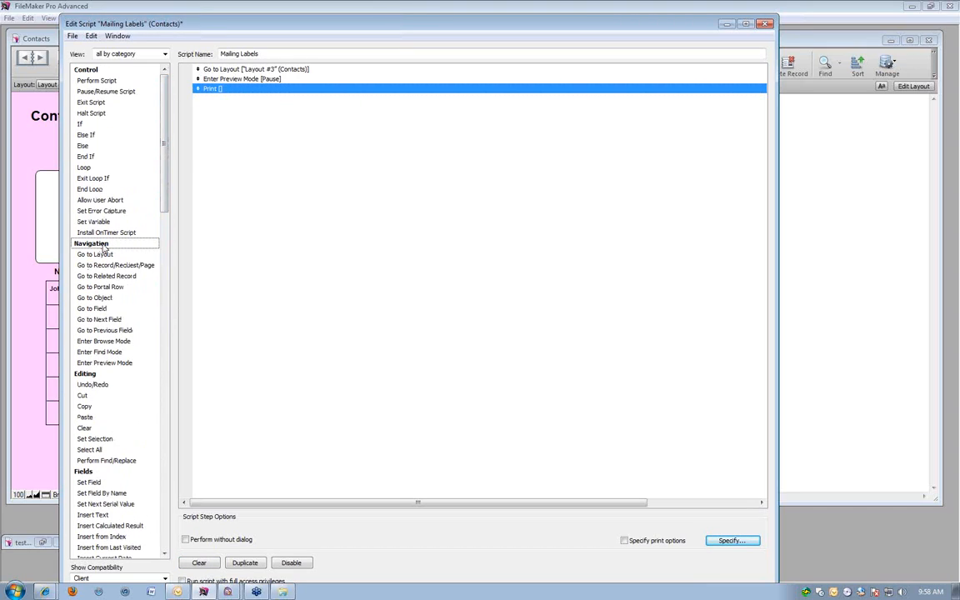
pyautogui.click(105, 342)
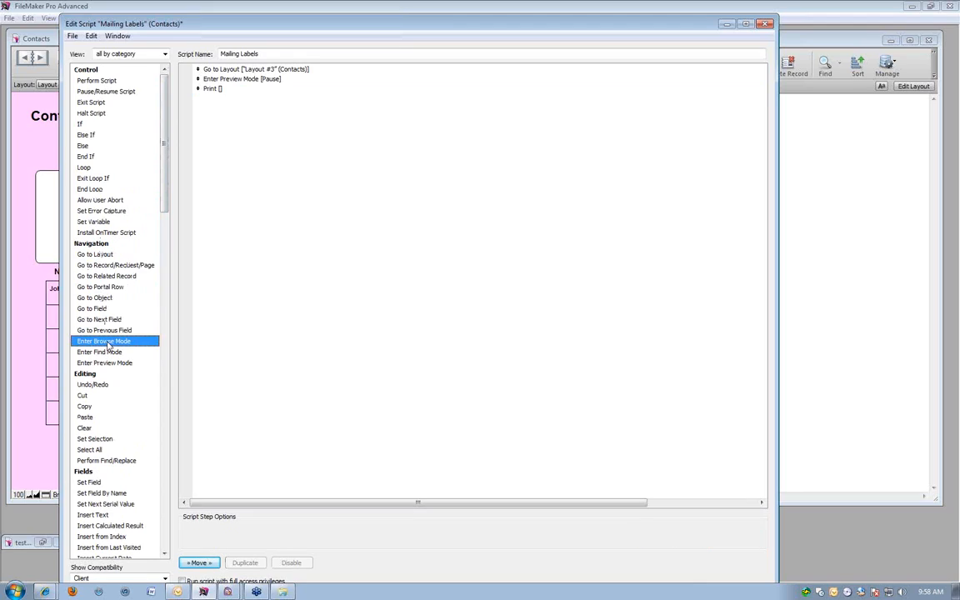
pyautogui.doubleClick(106, 345)
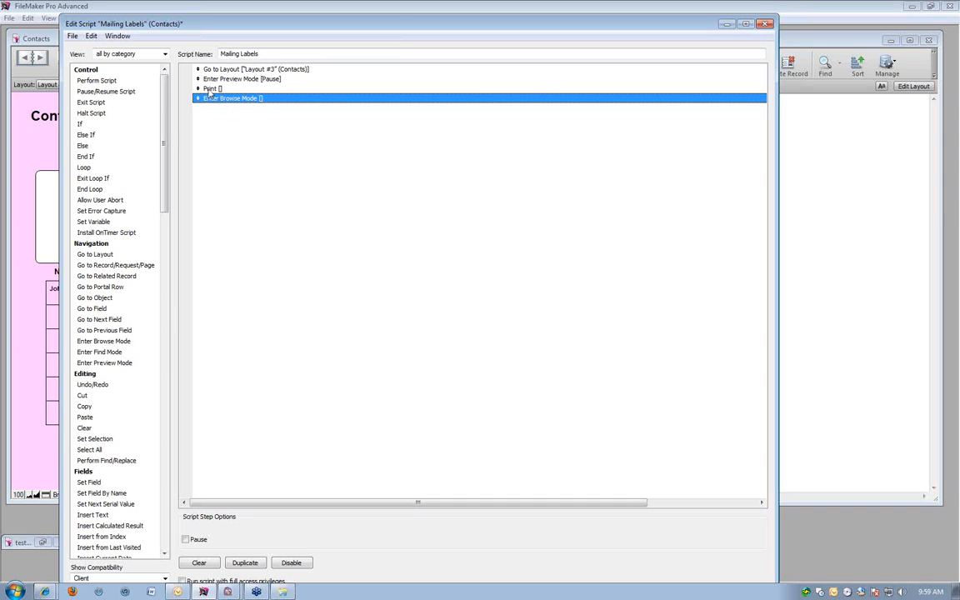
# Add a Go to Layout script step targeting the original layout after Enter Browse Mode, and save and close the Mailing Labels script.
pyautogui.doubleClick(96, 255)
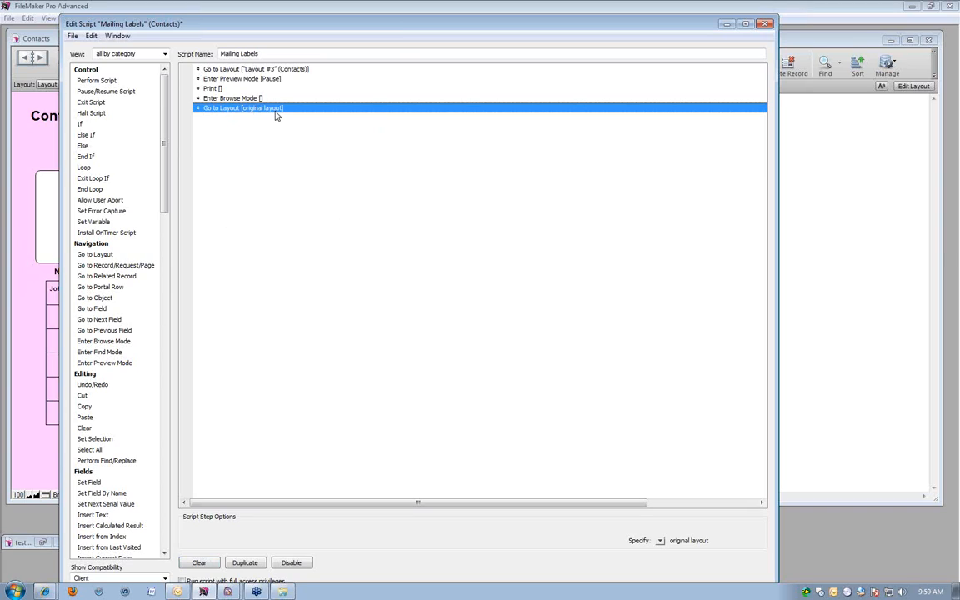
pyautogui.click(232, 143)
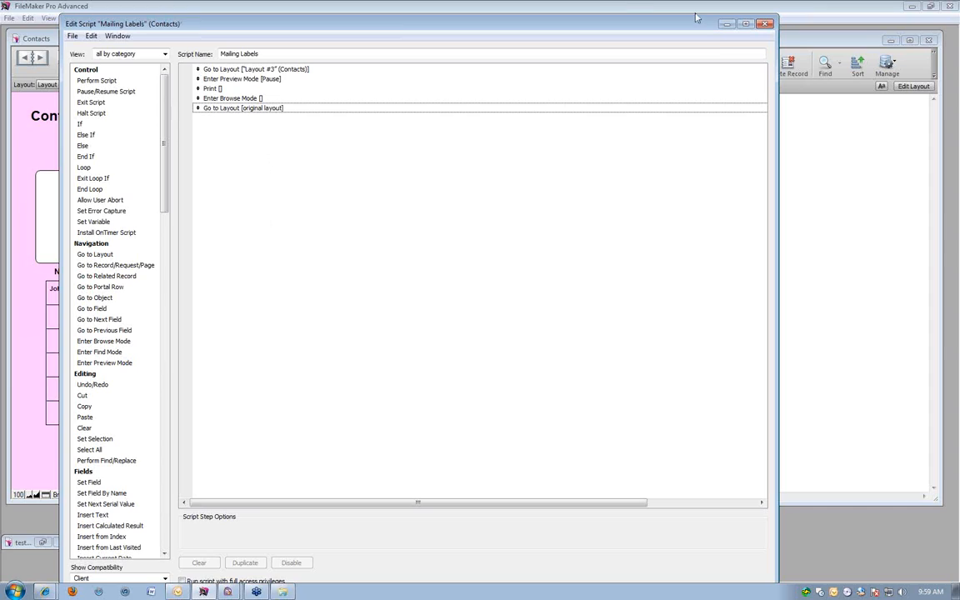
pyautogui.click(763, 25)
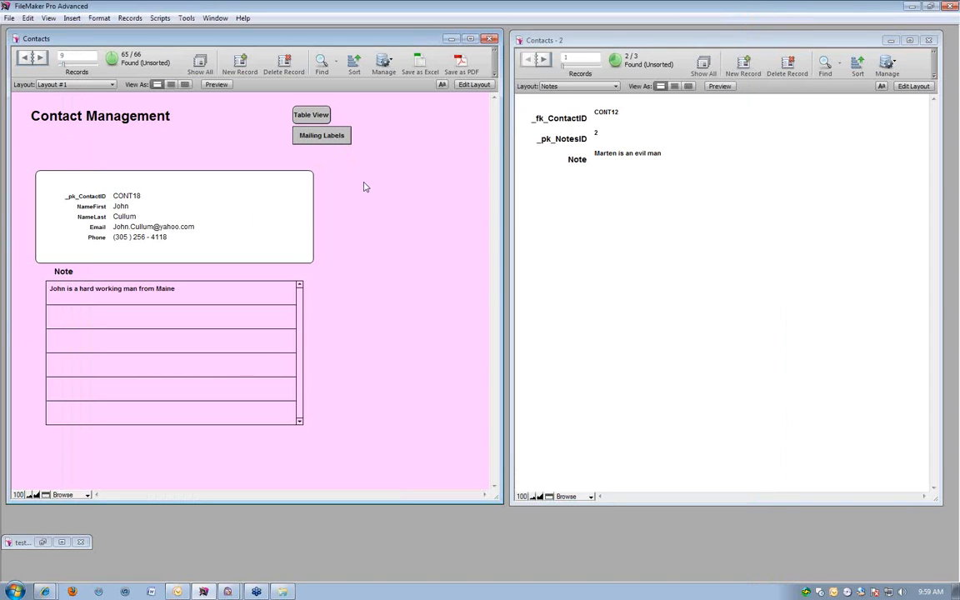
# Change the Mailing Labels button on Layout #1 to perform the Mailing Labels script, and return to Browse mode.
pyautogui.hotkey('ctrl', 'l')
pyautogui.doubleClick(321, 148)
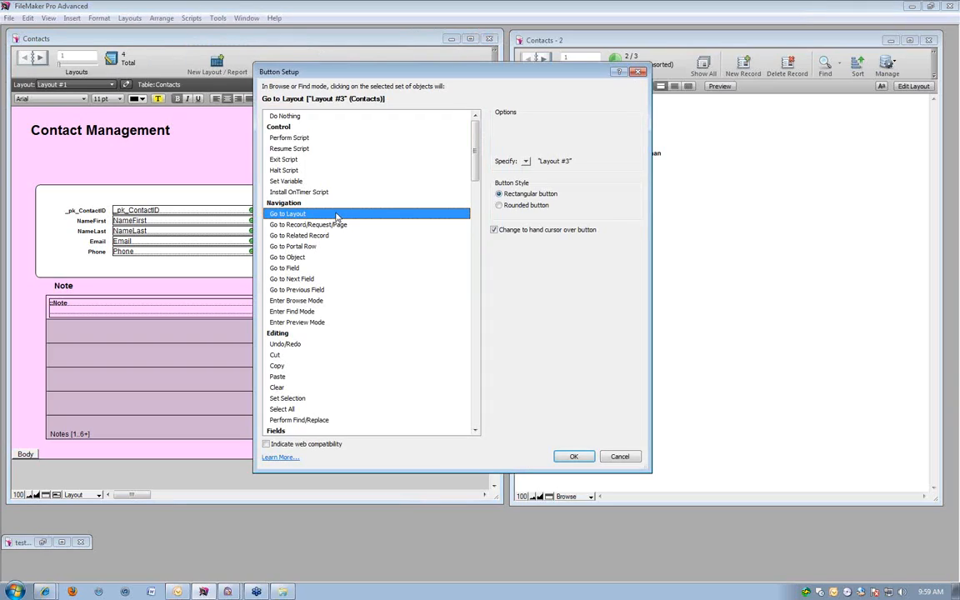
pyautogui.click(290, 139)
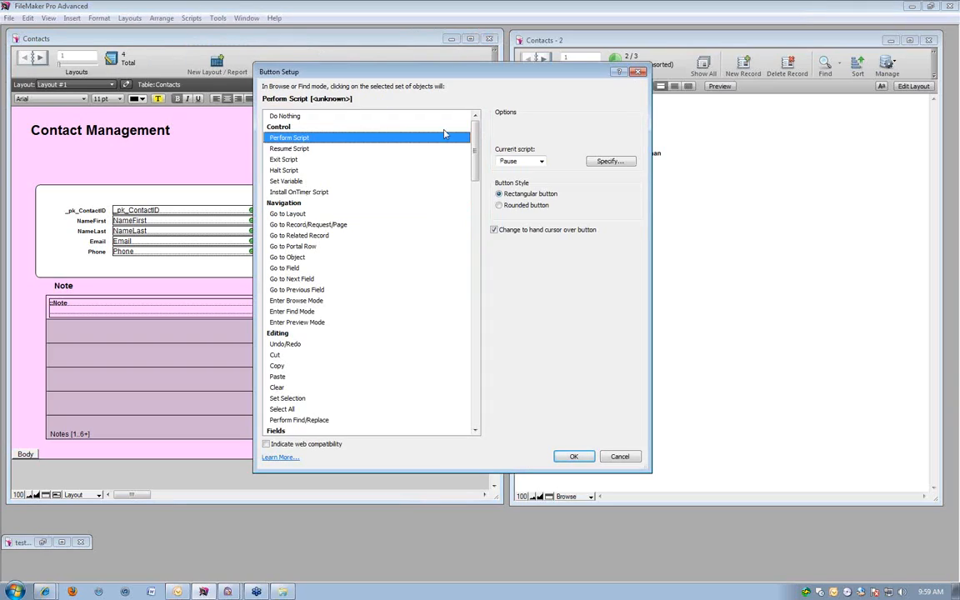
pyautogui.click(611, 165)
pyautogui.doubleClick(422, 122)
pyautogui.click(577, 456)
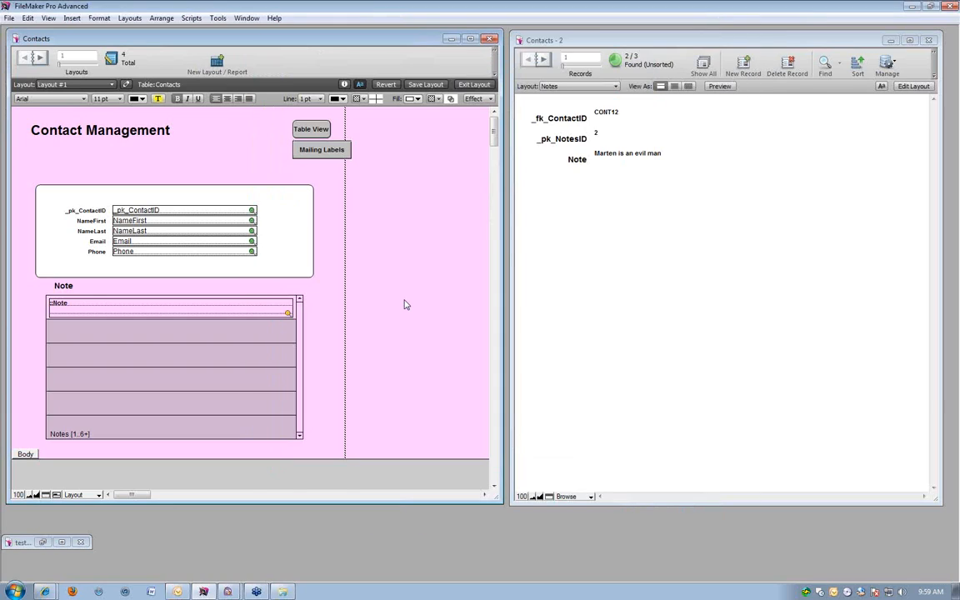
pyautogui.hotkey('ctrl', 'b')
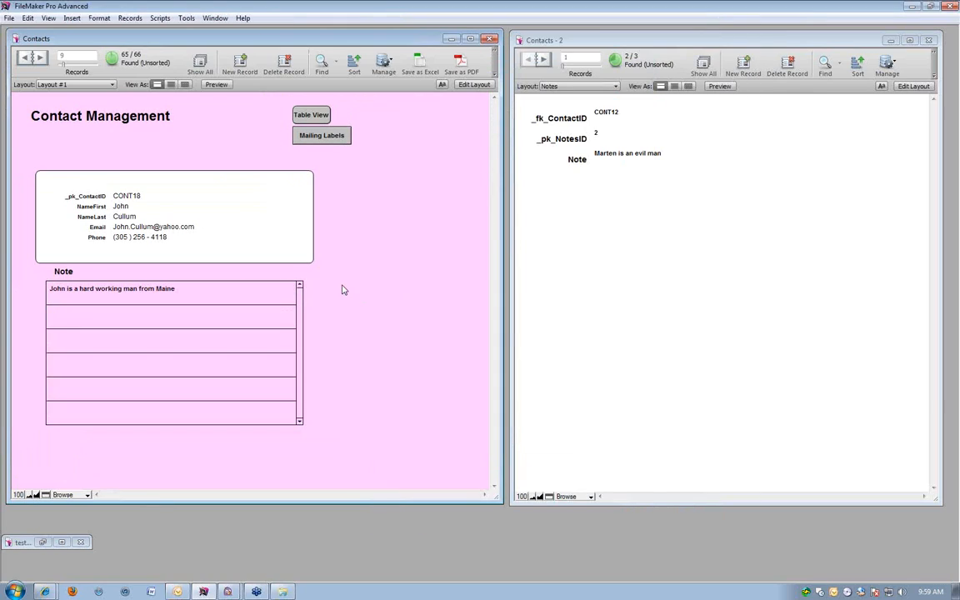
# Test the Mailing Labels button by resuming the script from the label preview, cancelling the print job and letting the script continue.
pyautogui.click(300, 138)
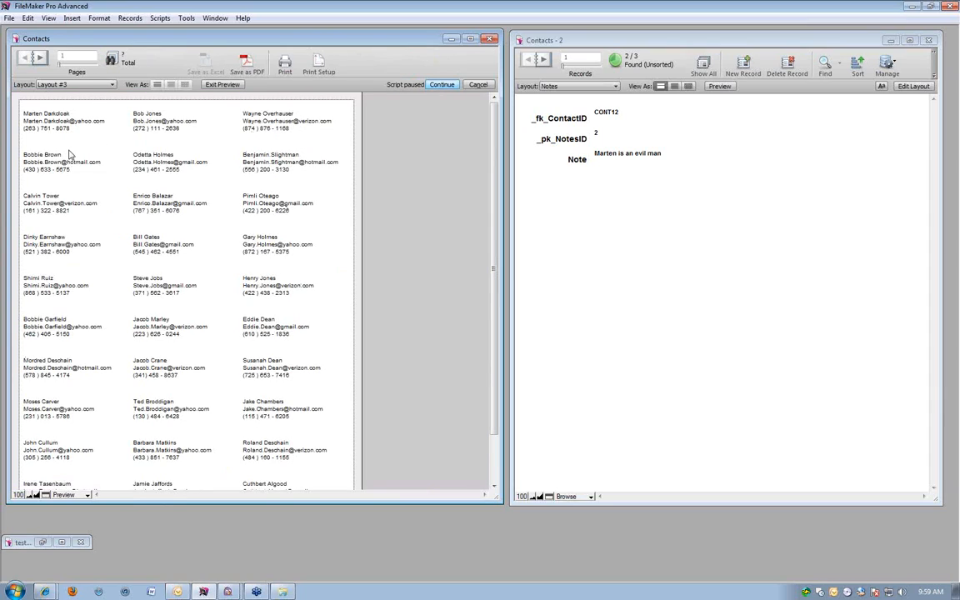
pyautogui.click(454, 87)
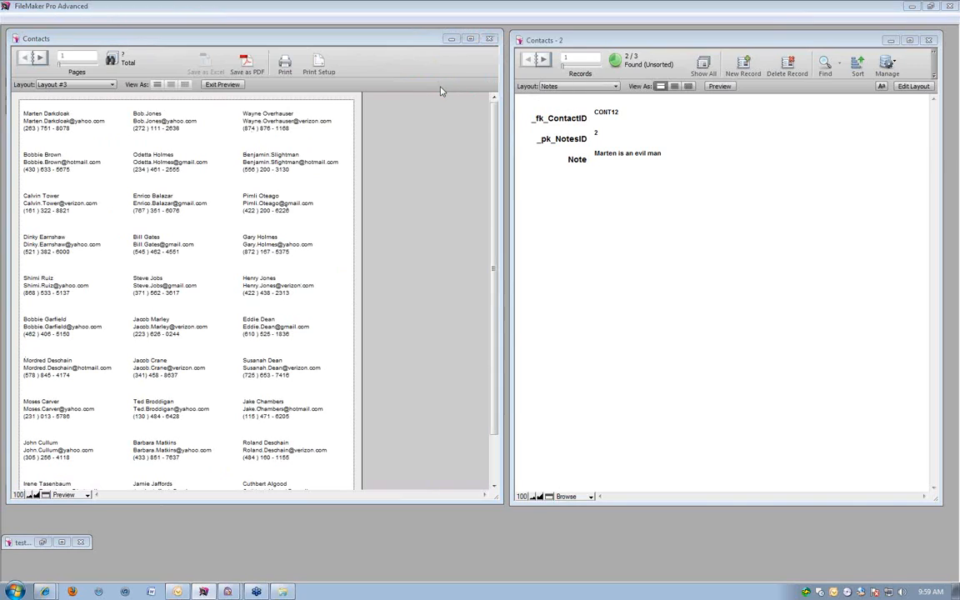
pyautogui.moveTo(398, 190); pyautogui.dragTo(291, 125)
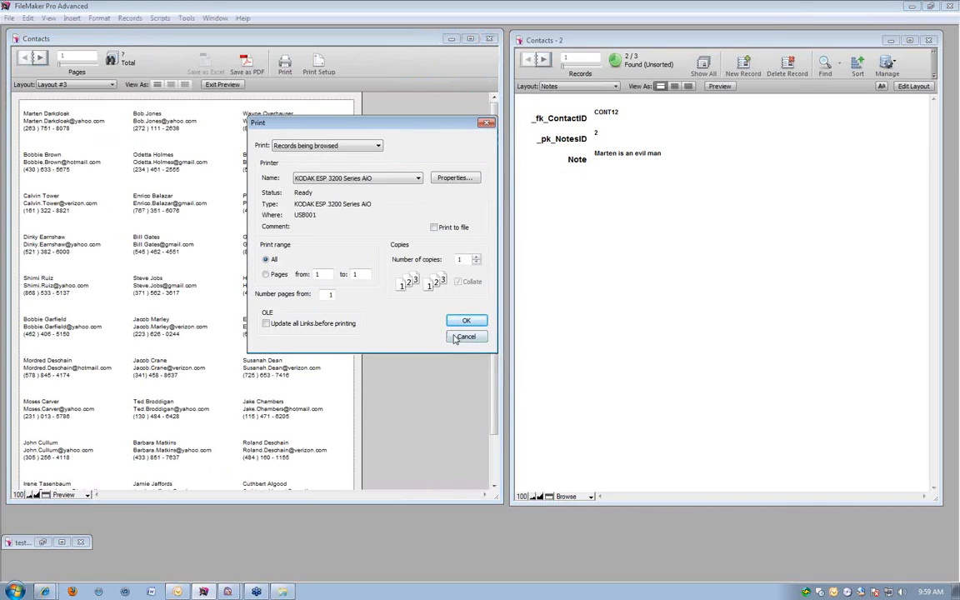
pyautogui.click(457, 336)
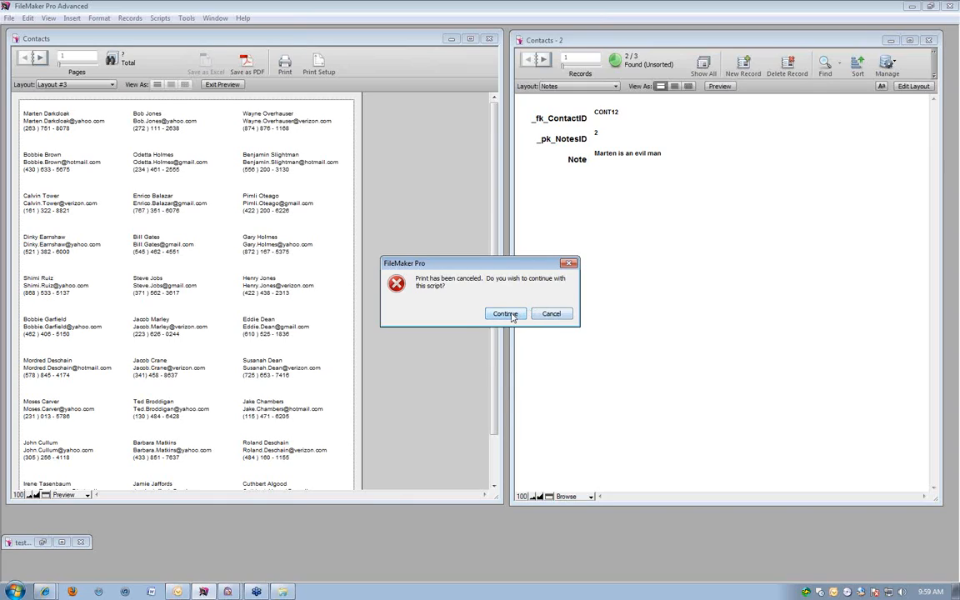
pyautogui.click(504, 314)
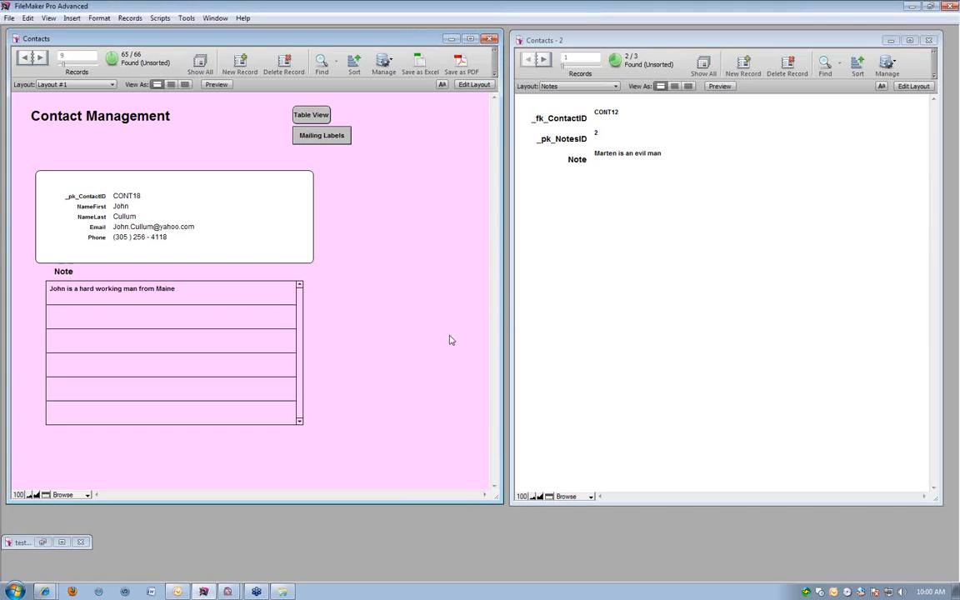
# Open the minimized testICS database in a floating window and place it over the two Contacts windows.
pyautogui.click(61, 542)
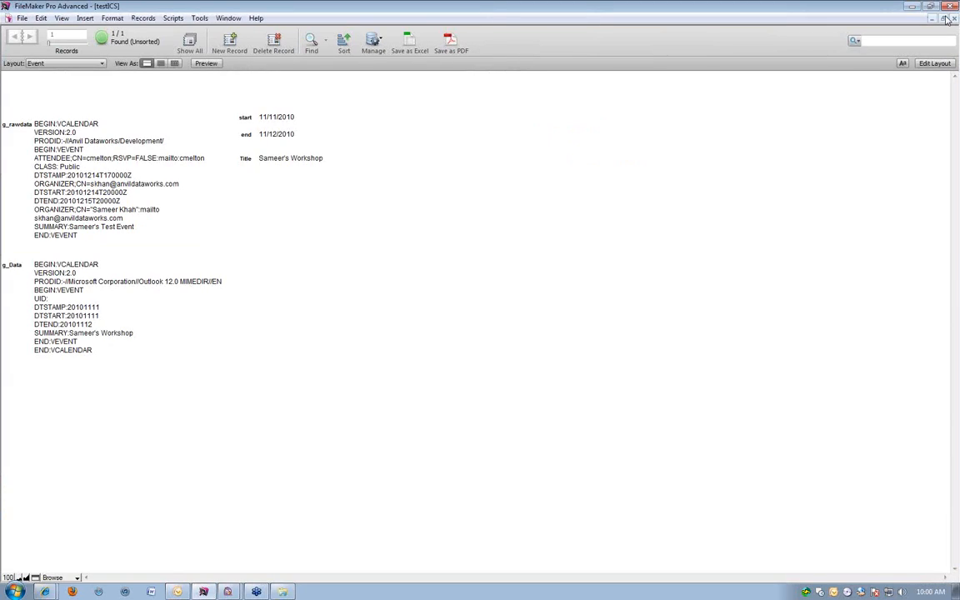
pyautogui.click(944, 18)
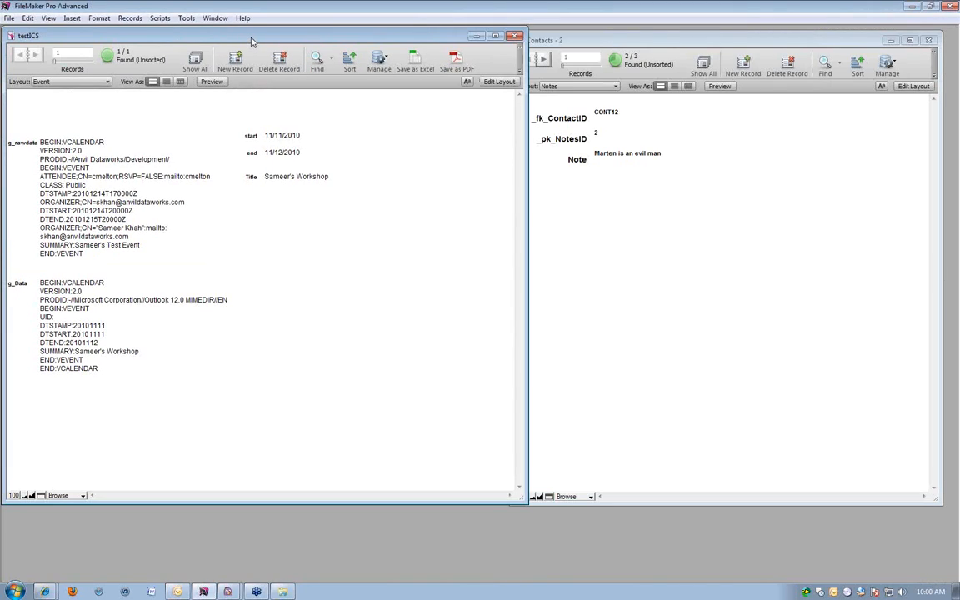
pyautogui.moveTo(250, 39); pyautogui.dragTo(431, 55)
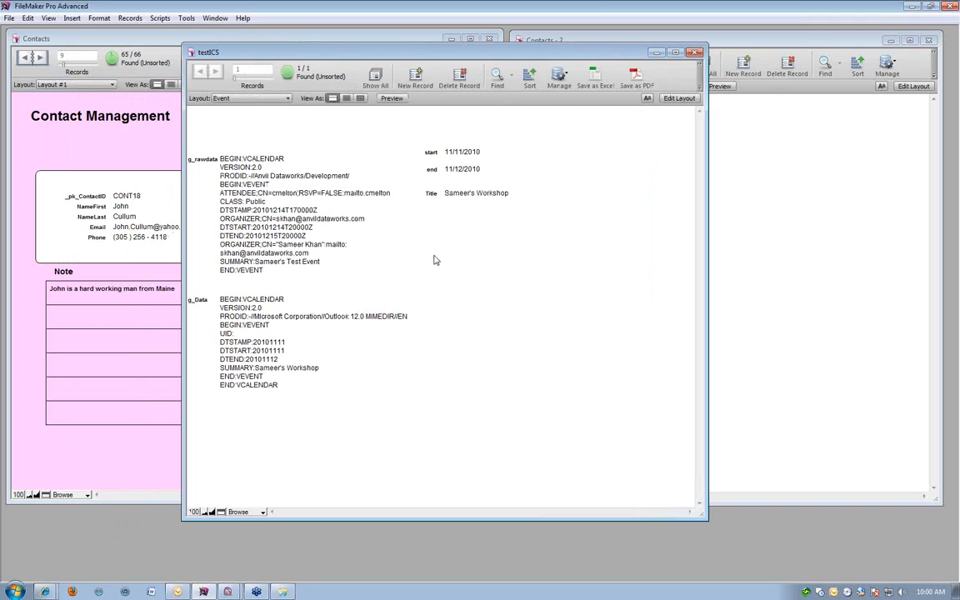
pyautogui.click(481, 195)
pyautogui.click(517, 226)
pyautogui.click(185, 18)
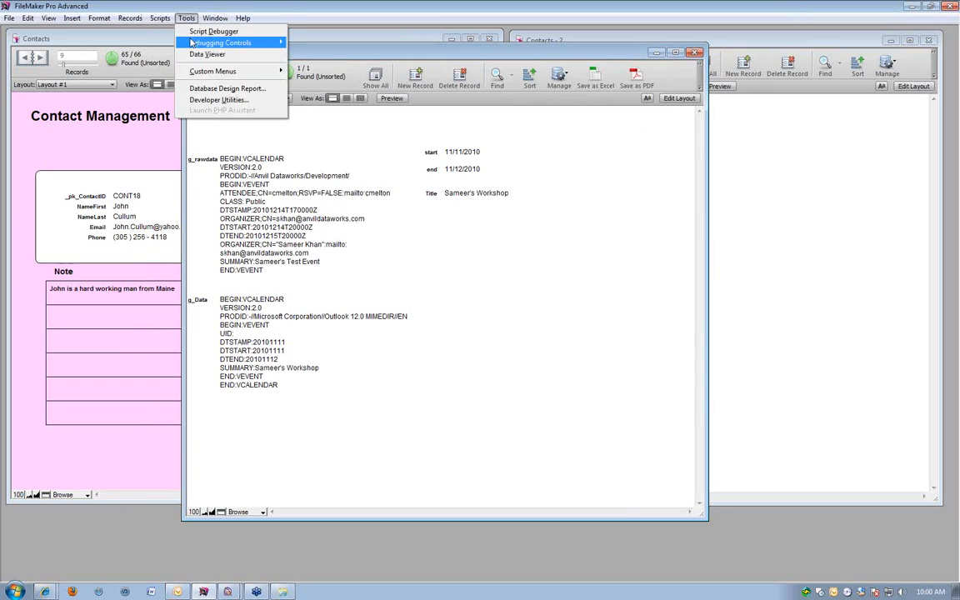
pyautogui.click(470, 353)
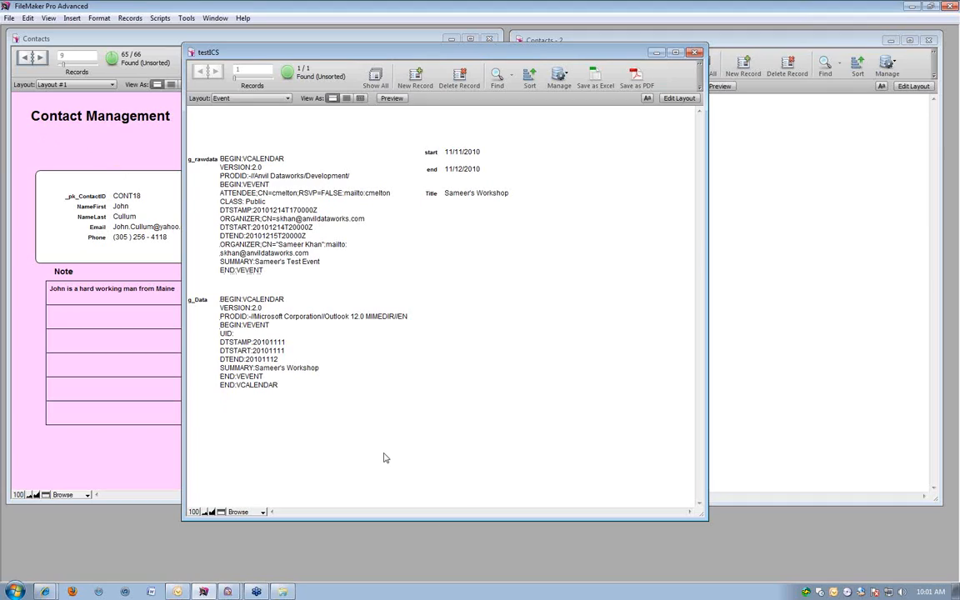
# Switch to Outlook to examine the January 2011 calendar, and return to the testICS database in FileMaker.
pyautogui.click(469, 191)
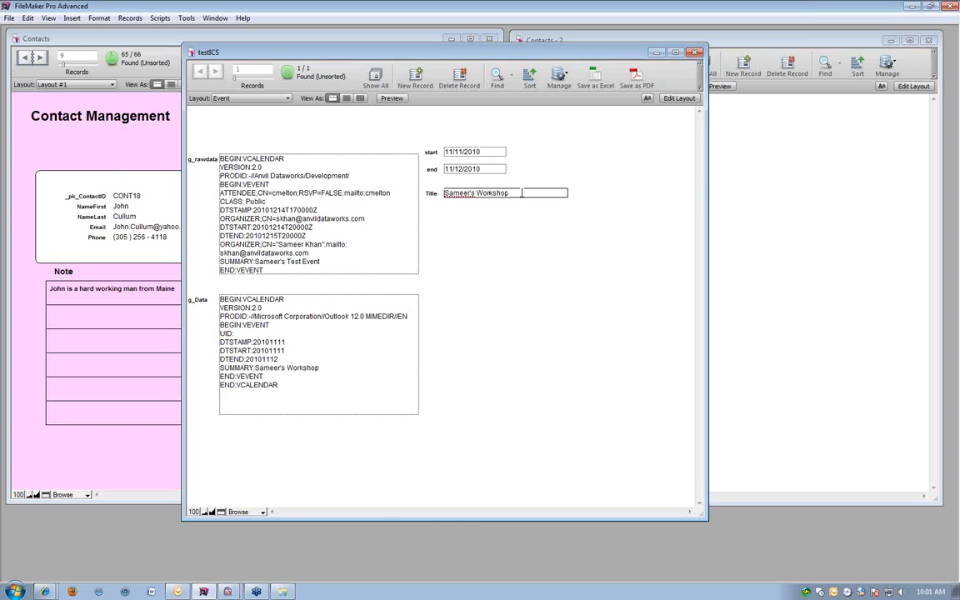
pyautogui.hotkey('ctrl', 'a')
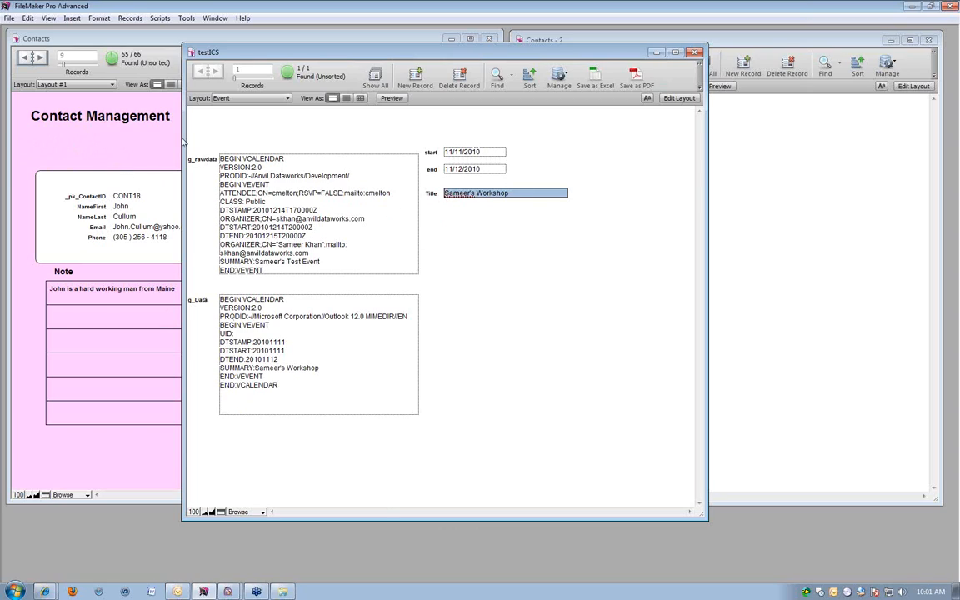
pyautogui.click(186, 593)
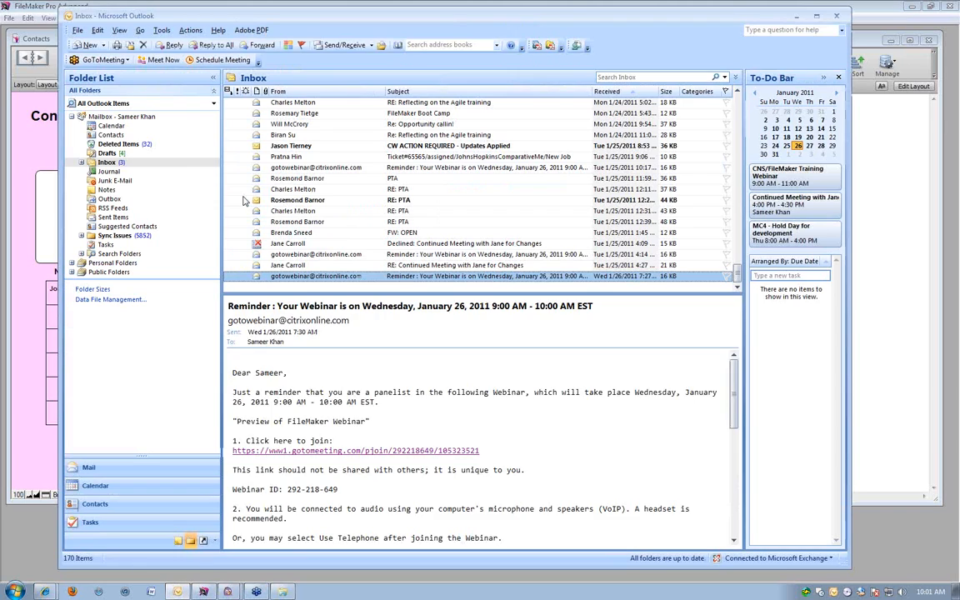
pyautogui.click(115, 486)
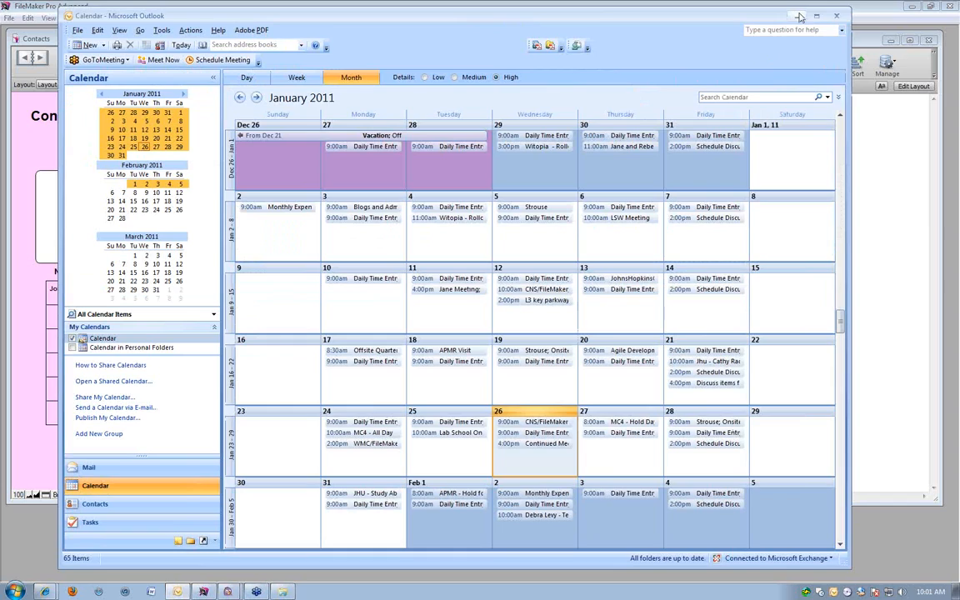
pyautogui.click(800, 17)
pyautogui.click(473, 169)
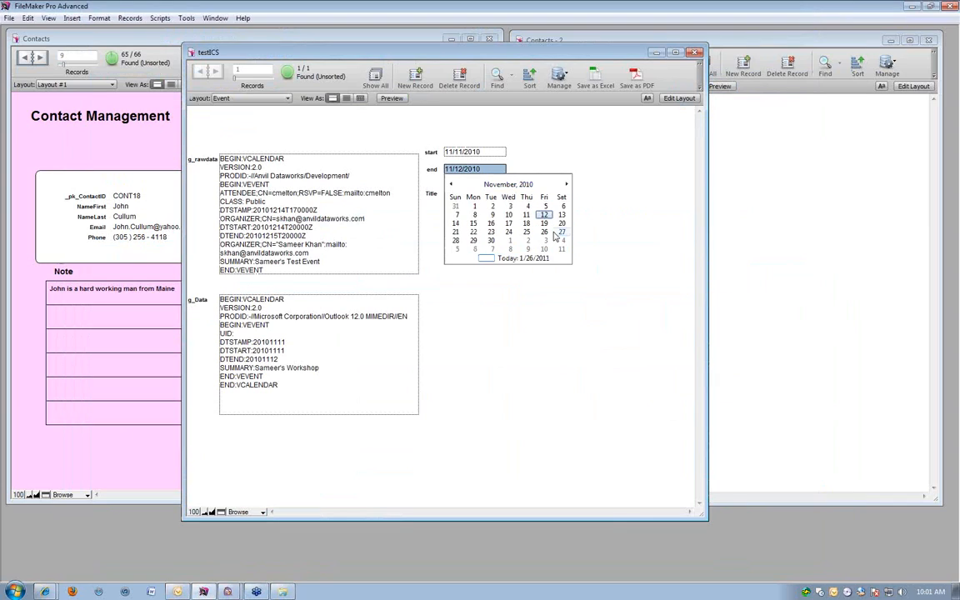
pyautogui.click(566, 184)
pyautogui.click(566, 184)
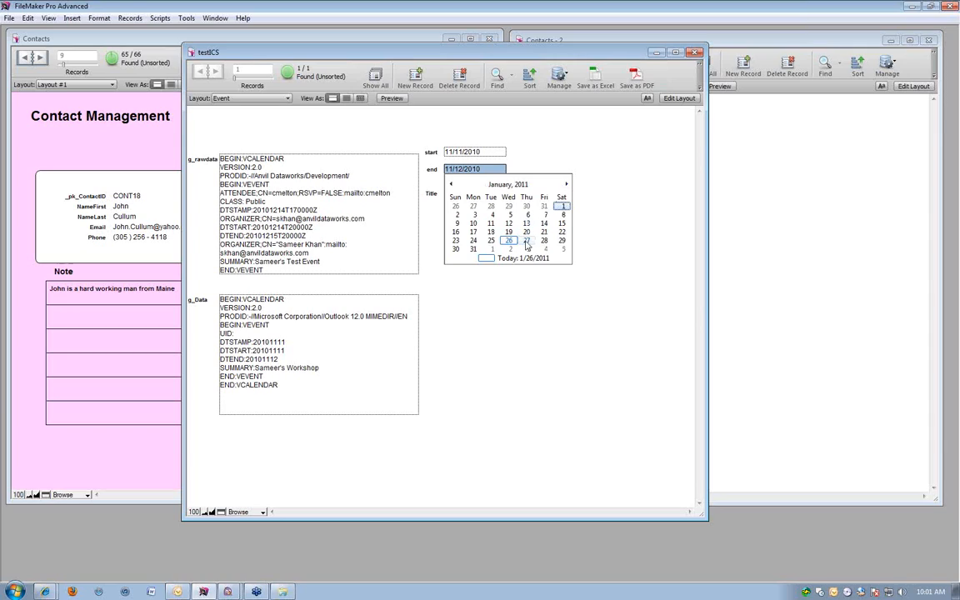
# Set both the start date and the end date of the testICS event to 1/27/2011.
pyautogui.click(488, 151)
pyautogui.click(489, 152)
pyautogui.click(566, 167)
pyautogui.click(566, 166)
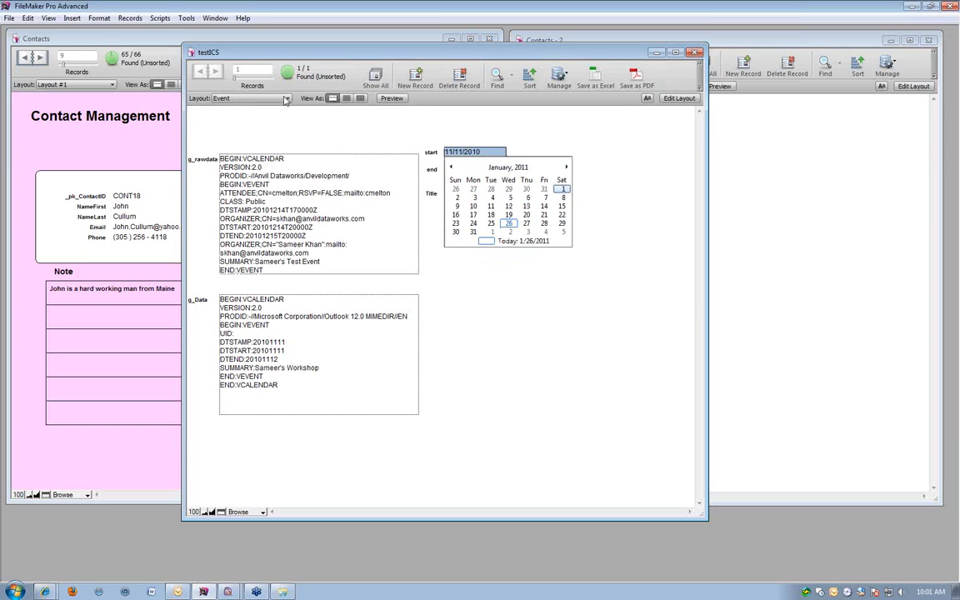
pyautogui.click(526, 224)
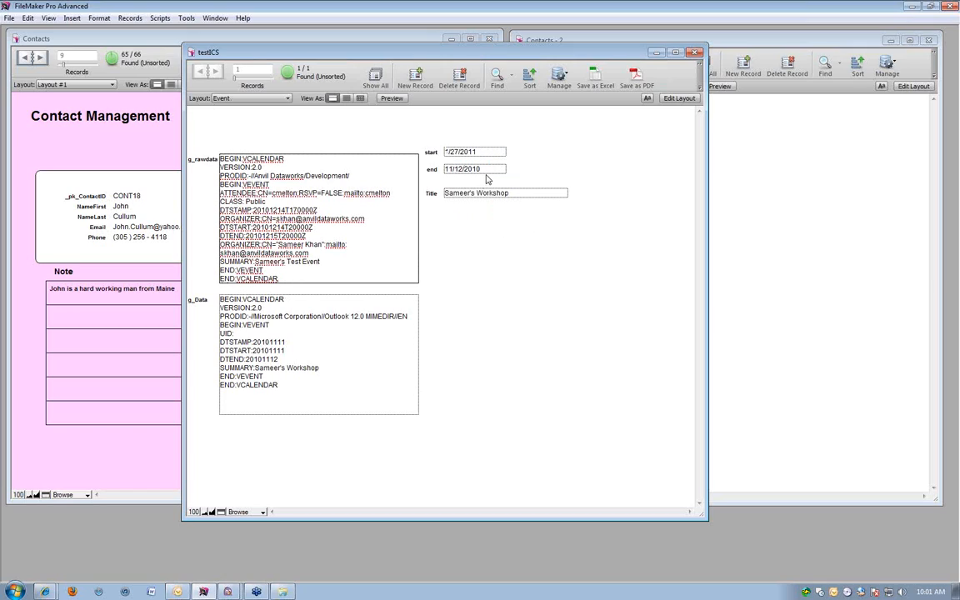
pyautogui.click(454, 169)
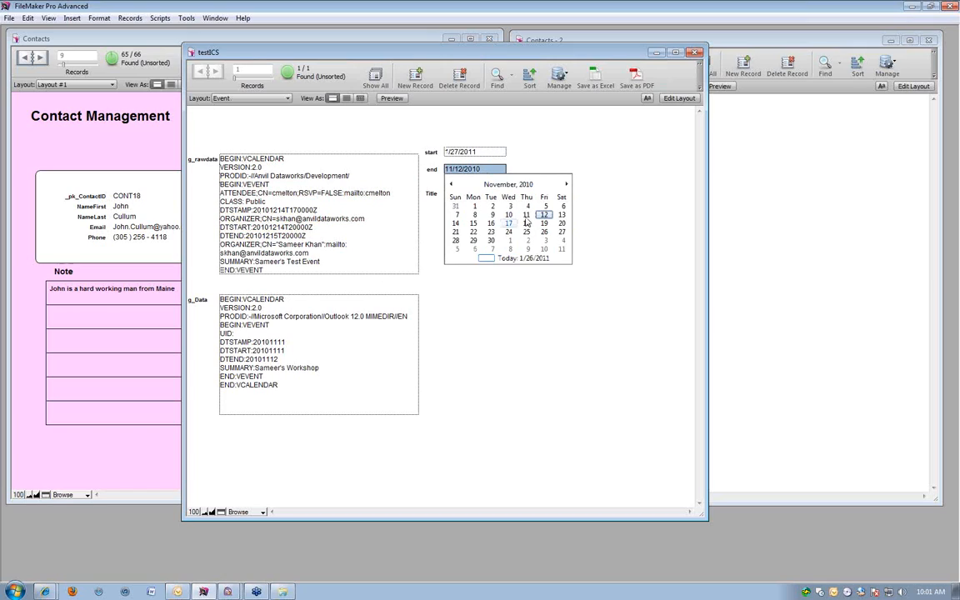
pyautogui.click(567, 185)
pyautogui.click(566, 185)
pyautogui.click(525, 240)
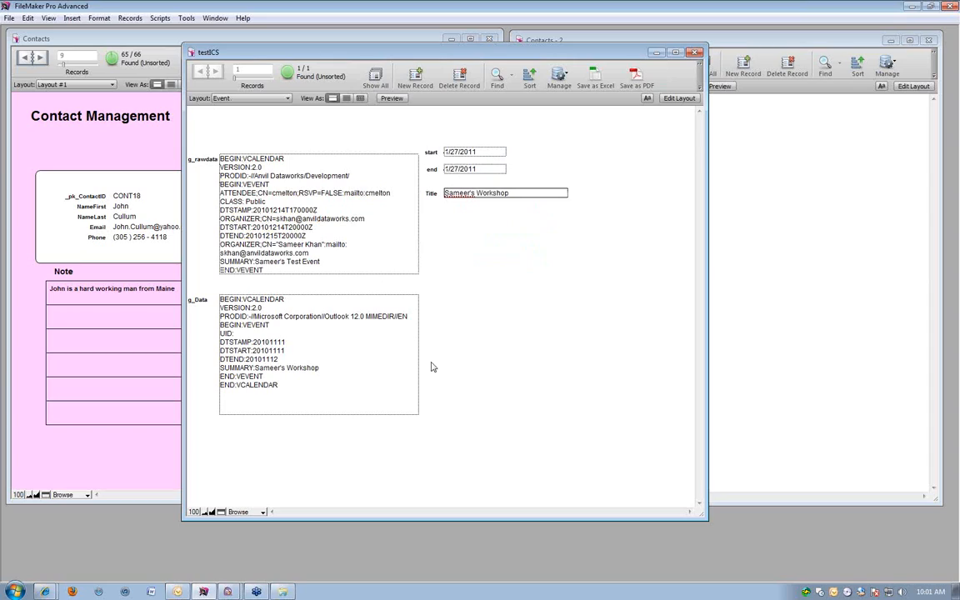
# Replace the event title with the presenter's first name in possessive form followed by "Webinar Example", and commit the record.
pyautogui.click(517, 193)
pyautogui.moveTo(516, 190); pyautogui.dragTo(406, 190)
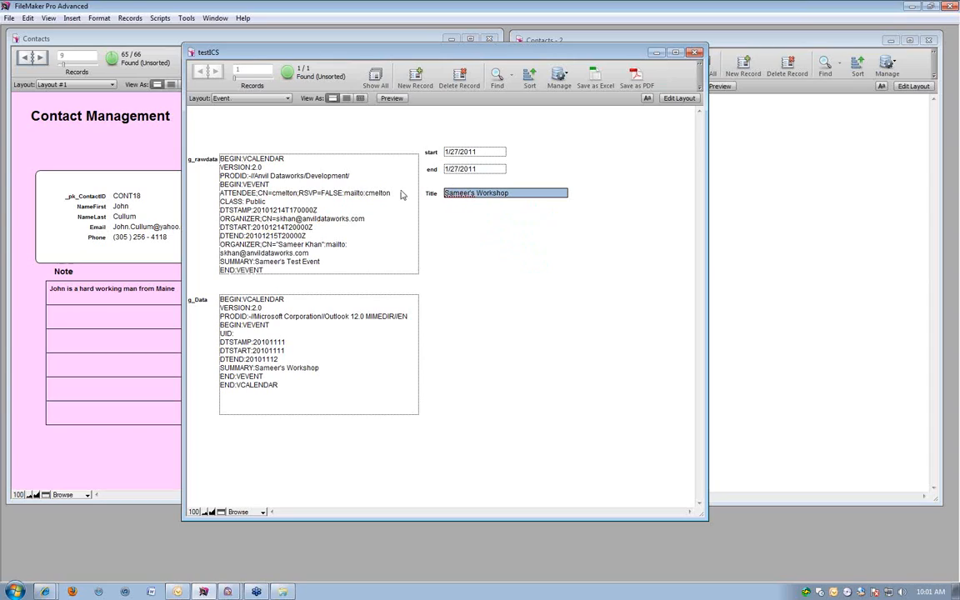
pyautogui.write('S')
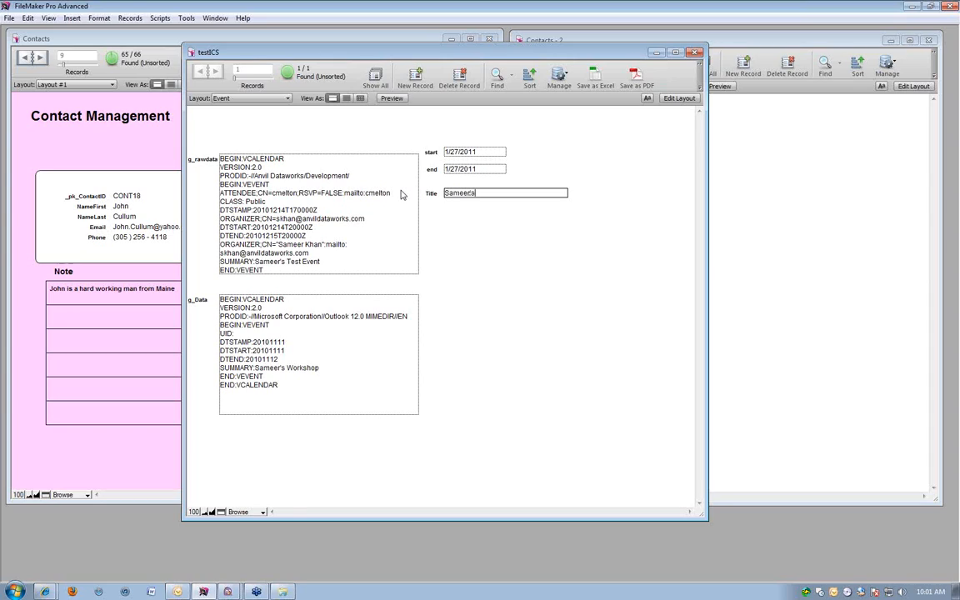
pyautogui.write("ameer's Webinar E")
pyautogui.click(482, 241)
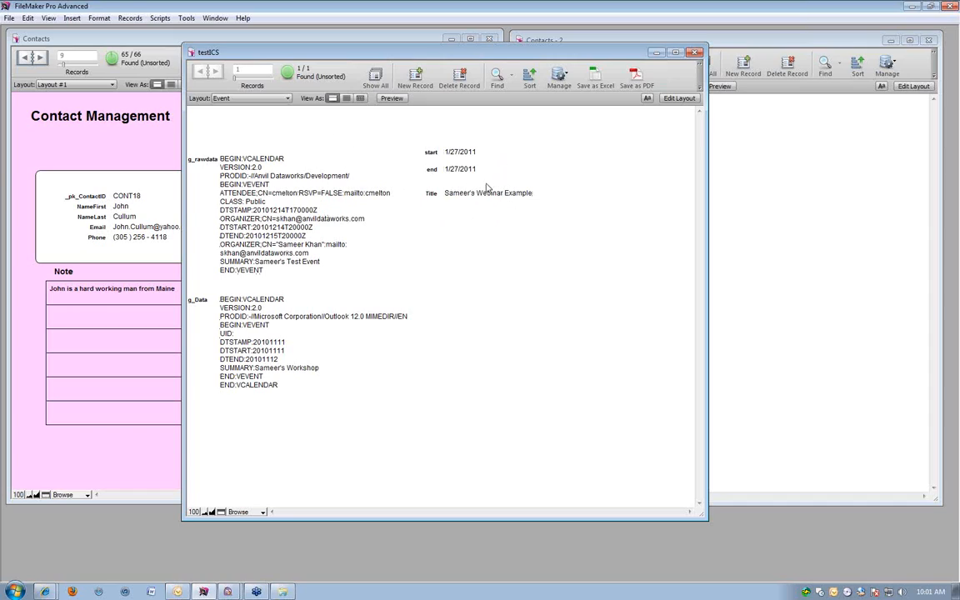
# Run the ICSExport script to export the testICS event as an Outlook appointment.
pyautogui.click(176, 592)
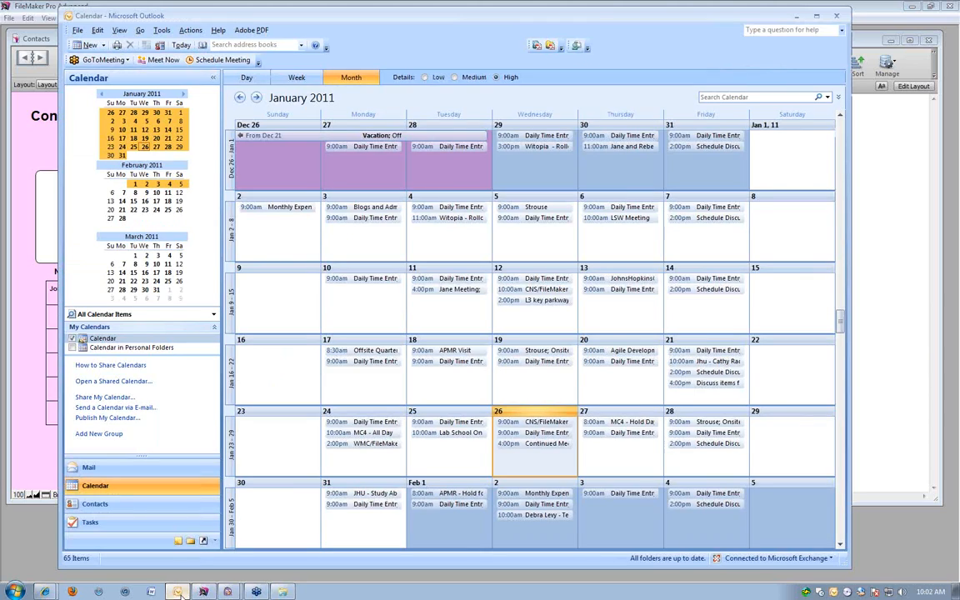
pyautogui.click(177, 591)
pyautogui.click(160, 17)
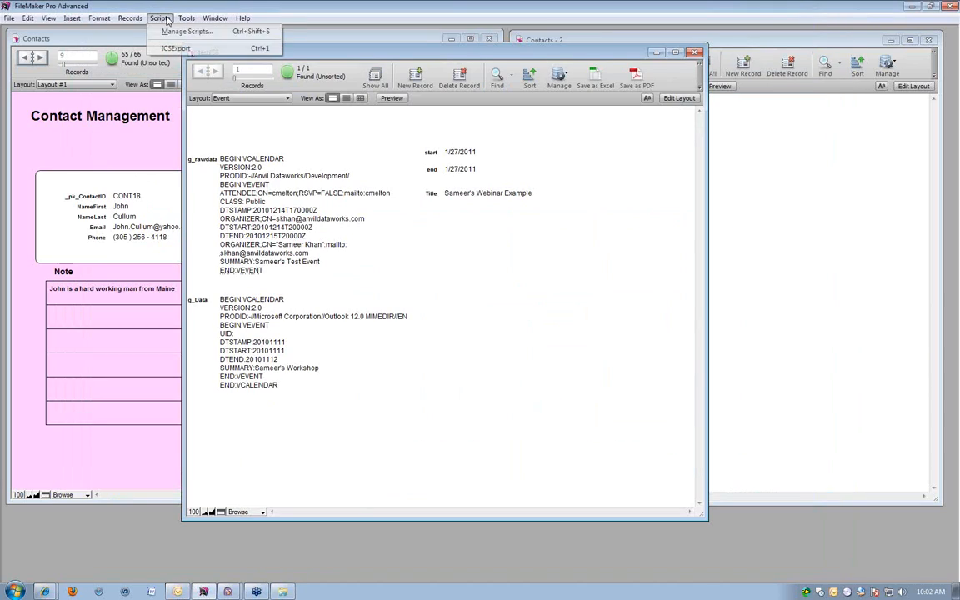
pyautogui.click(174, 47)
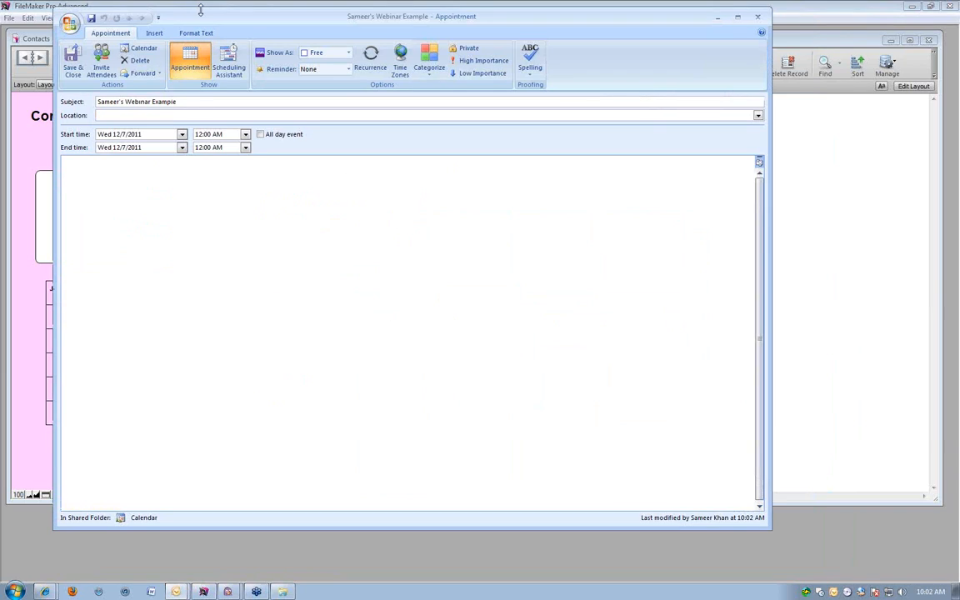
# Reposition the exported event's Outlook appointment window, and save and close the appointment.
pyautogui.moveTo(204, 19); pyautogui.dragTo(267, 57)
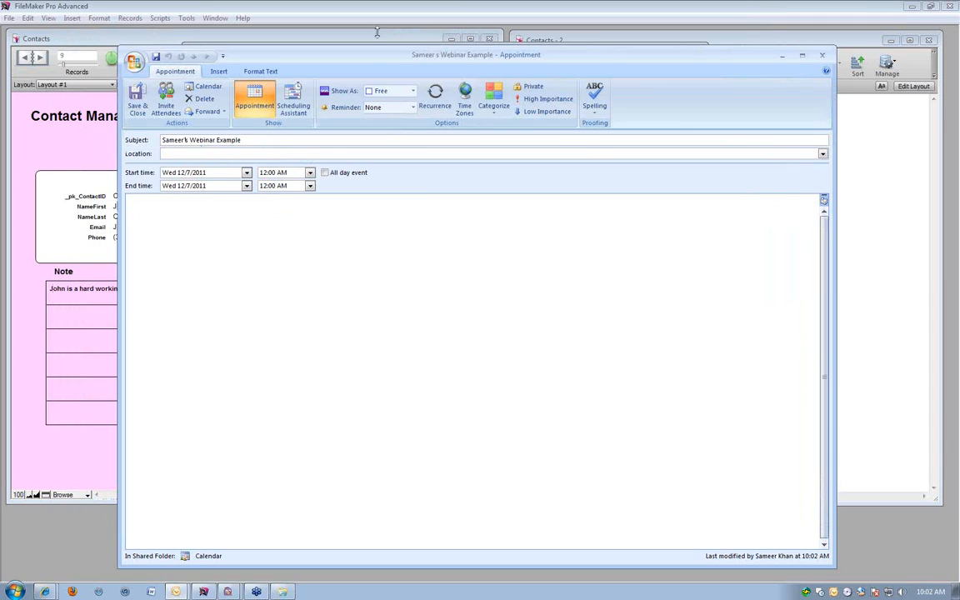
pyautogui.moveTo(374, 60); pyautogui.dragTo(358, 43)
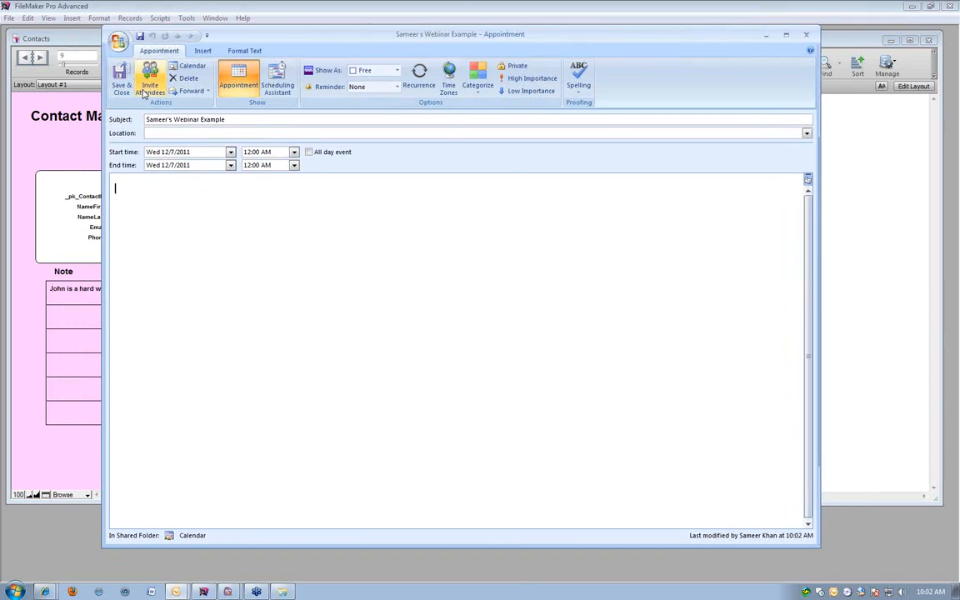
pyautogui.click(123, 81)
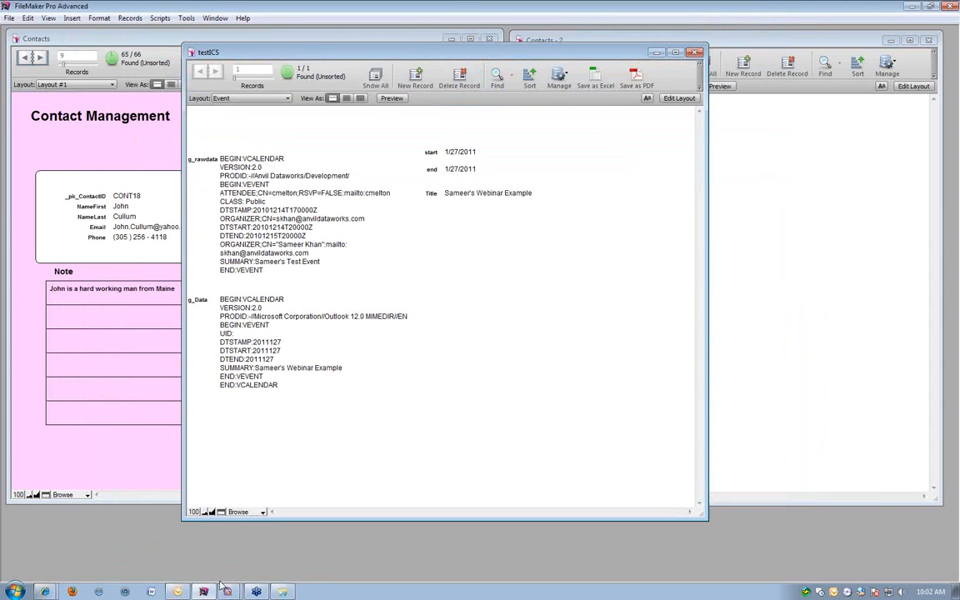
# Switch to the Outlook calendar to check January 2011 for the exported event, and return to the testICS database.
pyautogui.click(178, 591)
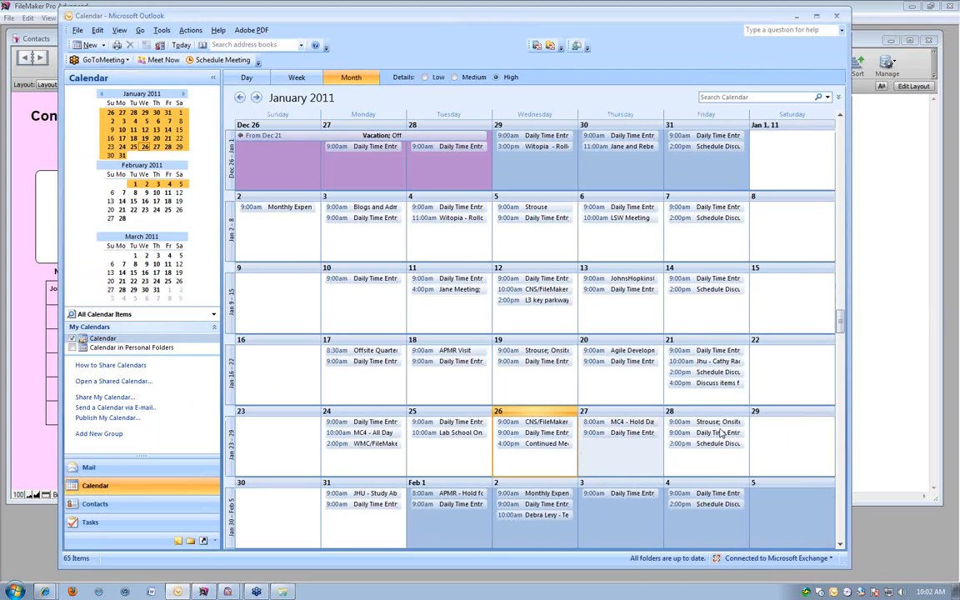
pyautogui.click(896, 417)
pyautogui.click(459, 336)
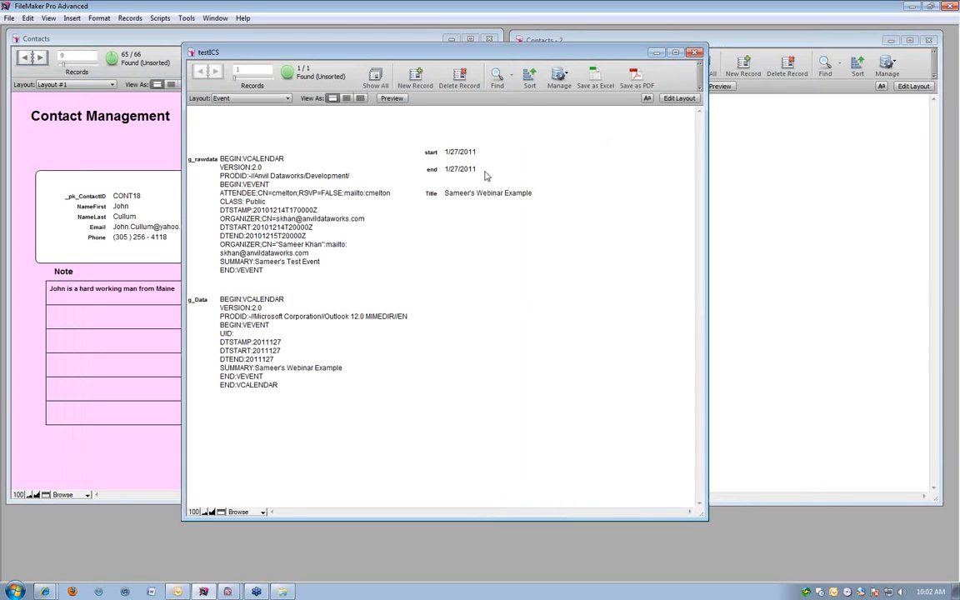
pyautogui.click(151, 592)
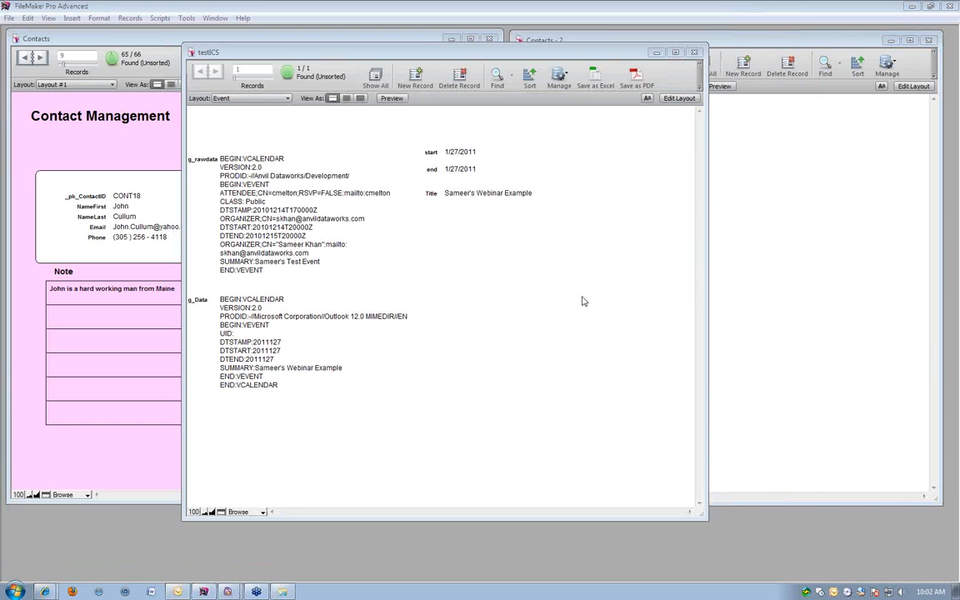
pyautogui.click(177, 591)
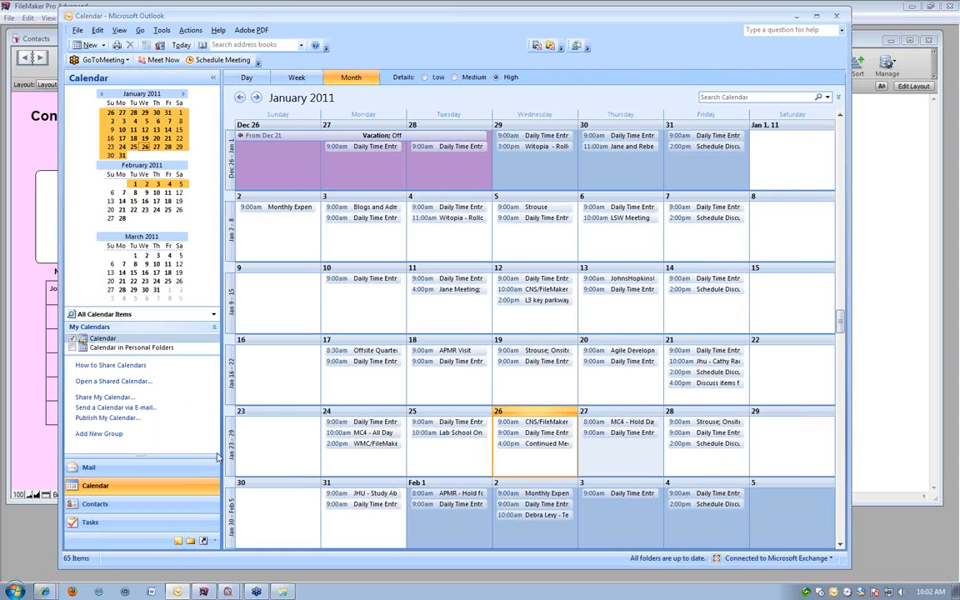
pyautogui.click(48, 423)
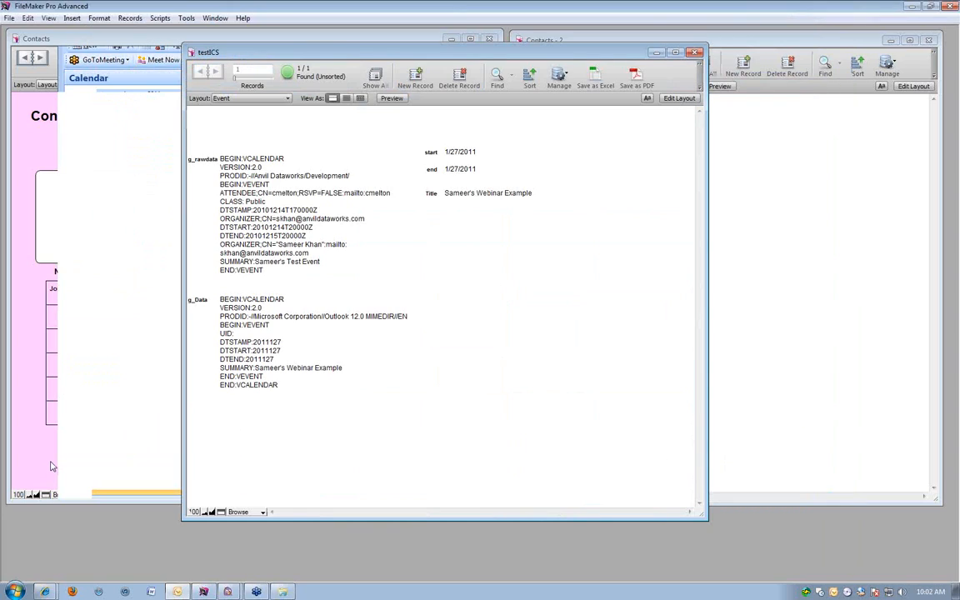
# Run the ICSExport script again and mark the exported Outlook appointment as an all-day event.
pyautogui.click(159, 17)
pyautogui.click(175, 48)
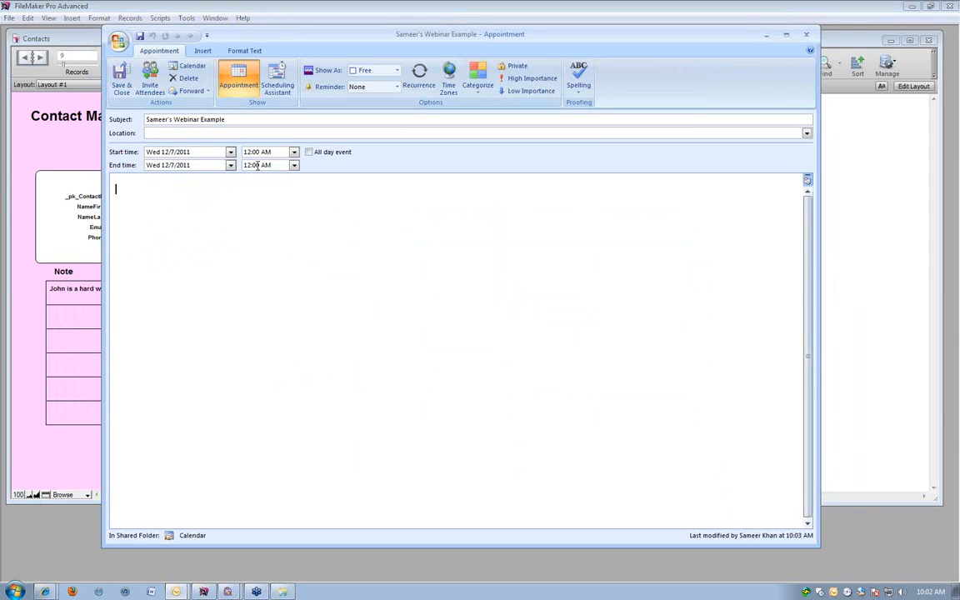
pyautogui.click(294, 154)
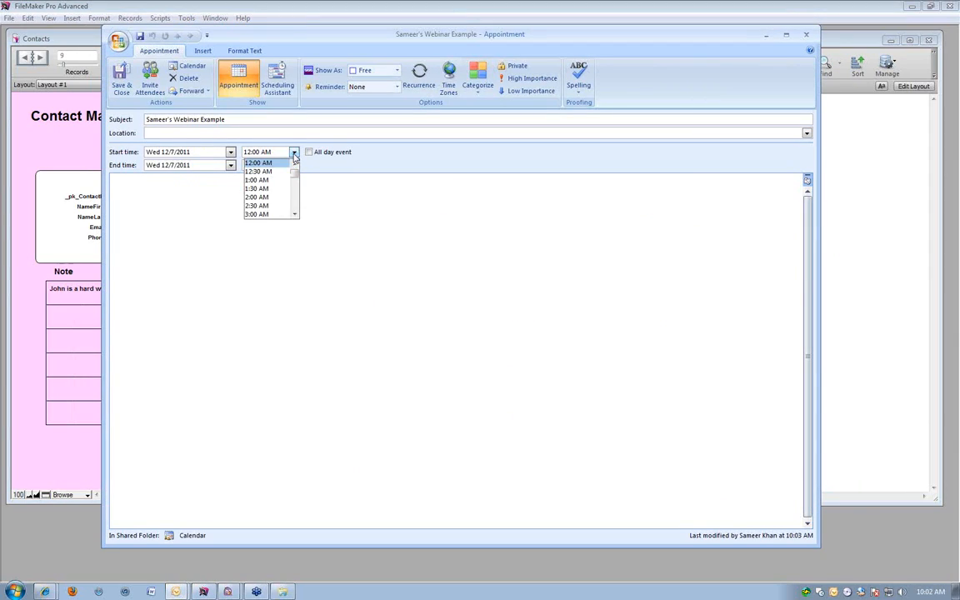
pyautogui.click(307, 153)
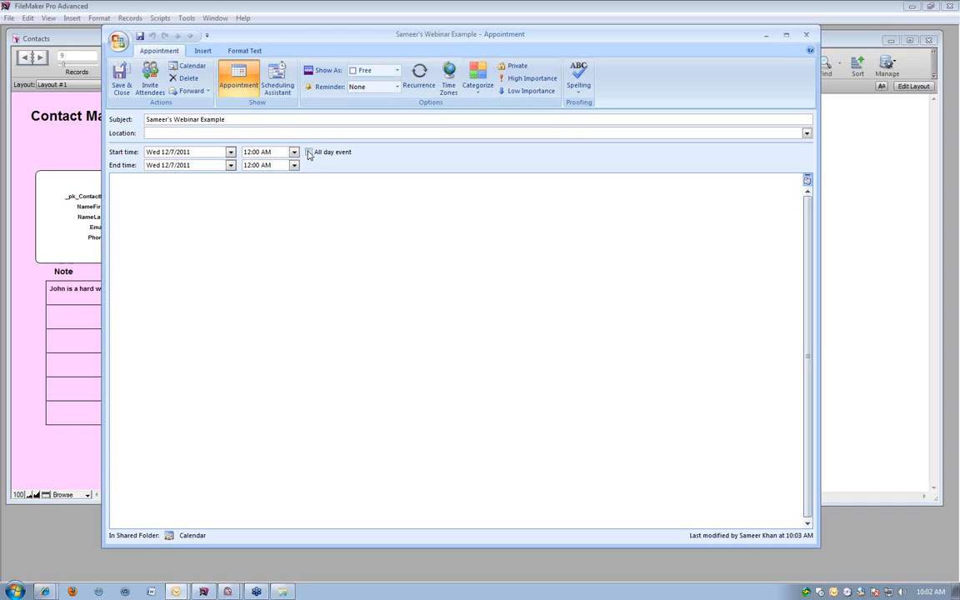
pyautogui.click(307, 153)
pyautogui.click(282, 221)
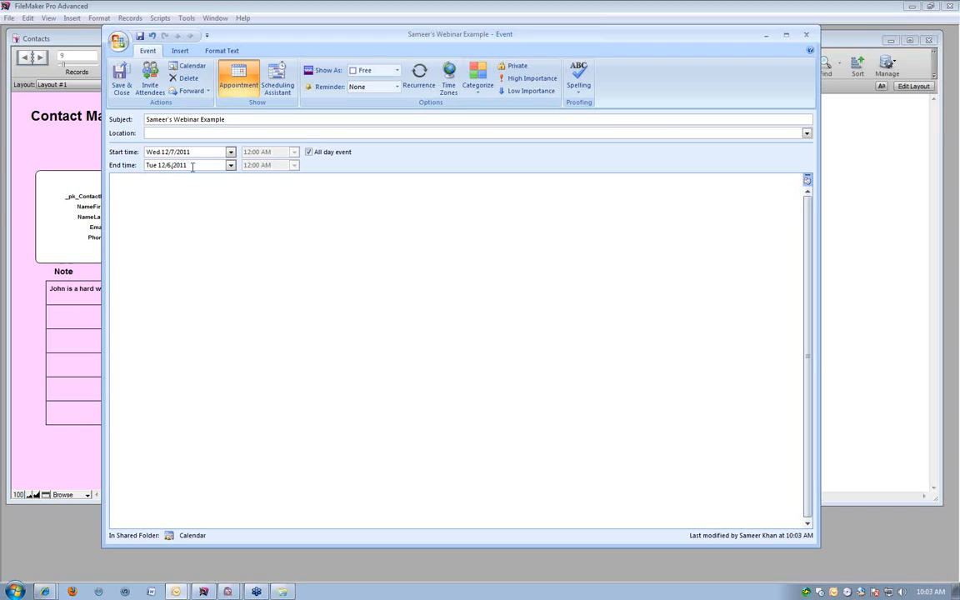
# Set both the start date and the end date of the all-day Outlook event to 1/7/2011.
pyautogui.click(198, 164)
pyautogui.write('12/')
pyautogui.click(164, 153)
pyautogui.press('BackSpace')
pyautogui.press('BackSpace')
pyautogui.press('BackSpace')
pyautogui.press('Tab')
pyautogui.click(195, 275)
# Save and close the all-day event, and reposition the testICS window lower over the Contacts windows.
pyautogui.click(122, 76)
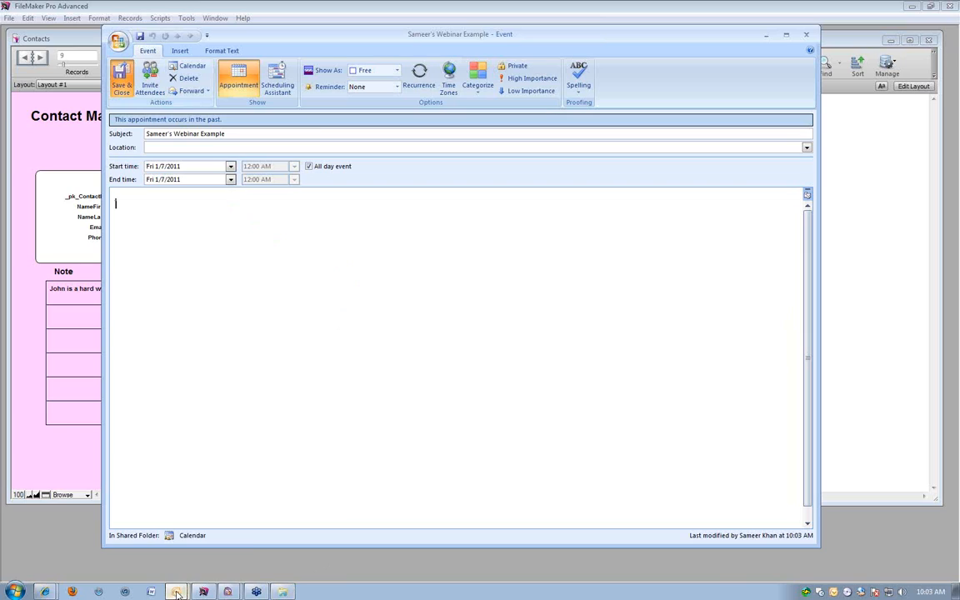
pyautogui.moveTo(176, 590)
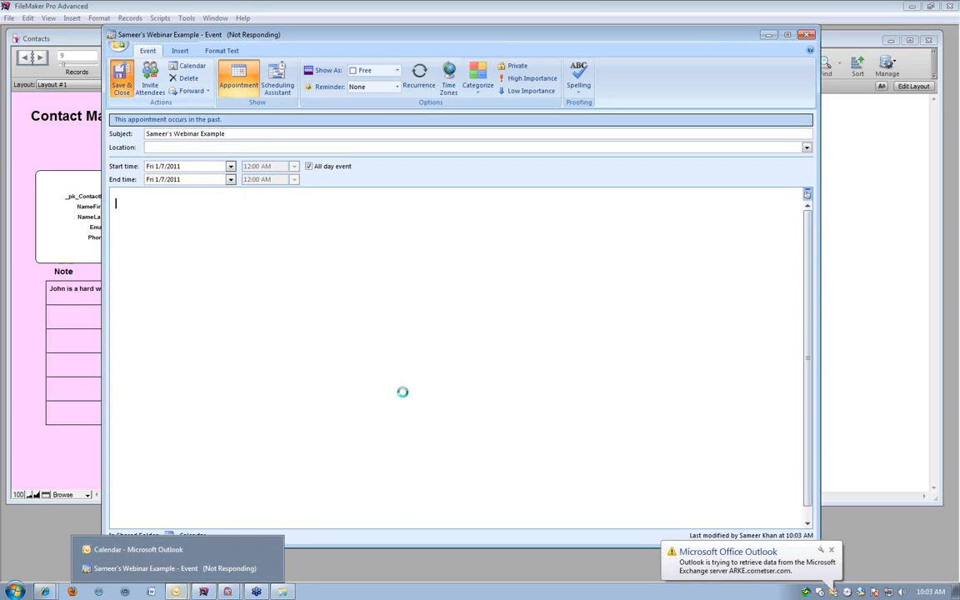
pyautogui.click(831, 551)
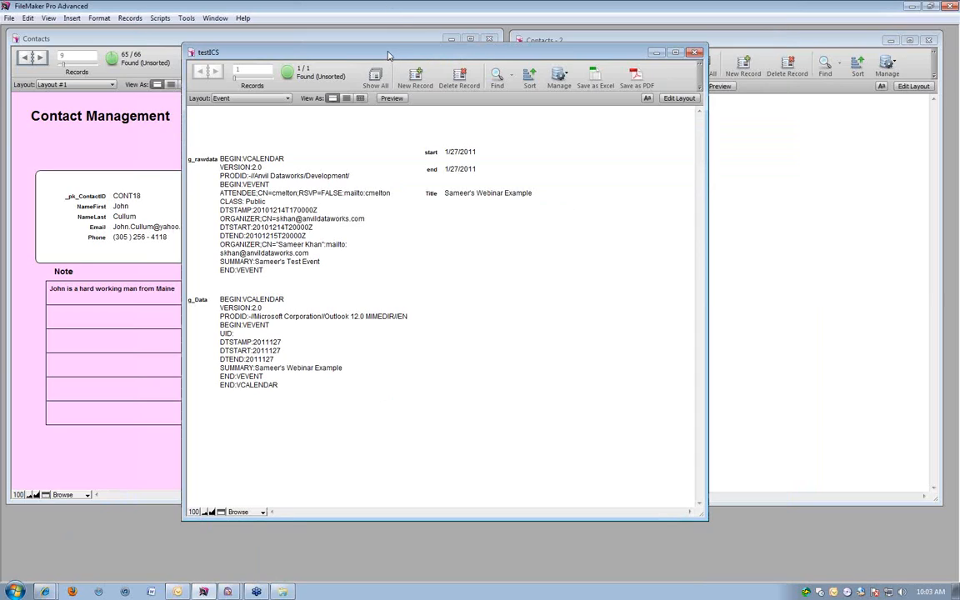
pyautogui.moveTo(387, 54); pyautogui.dragTo(315, 91)
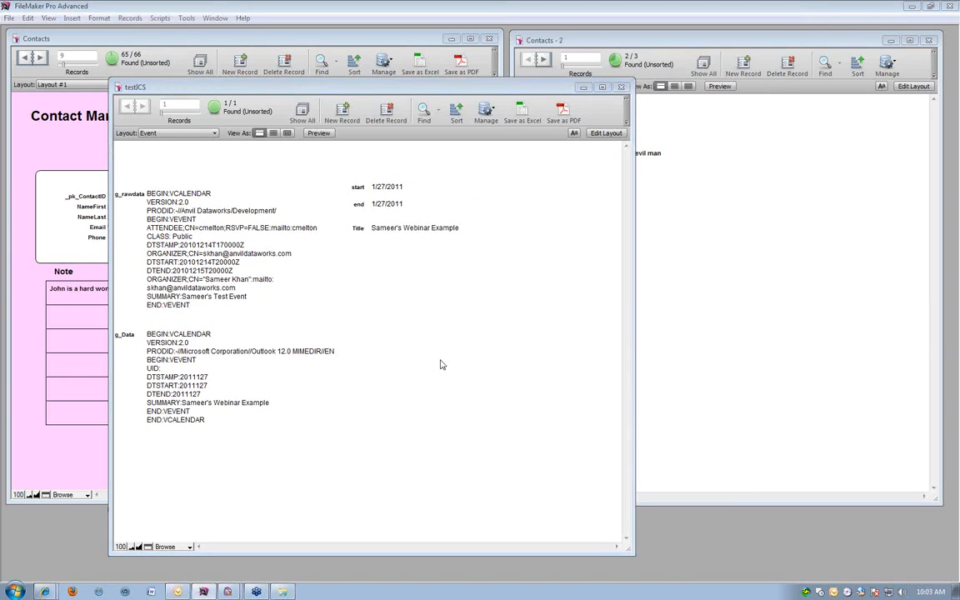
# Look through the Outlook calendar from January to December 2011 for the exported webinar example appointments.
pyautogui.click(178, 592)
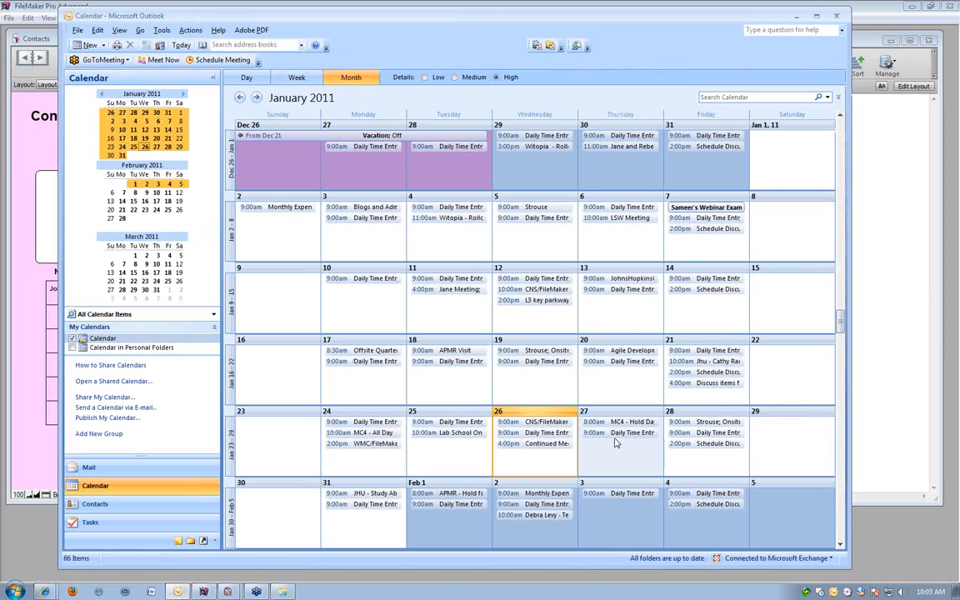
pyautogui.scroll(-3, 596, 437)
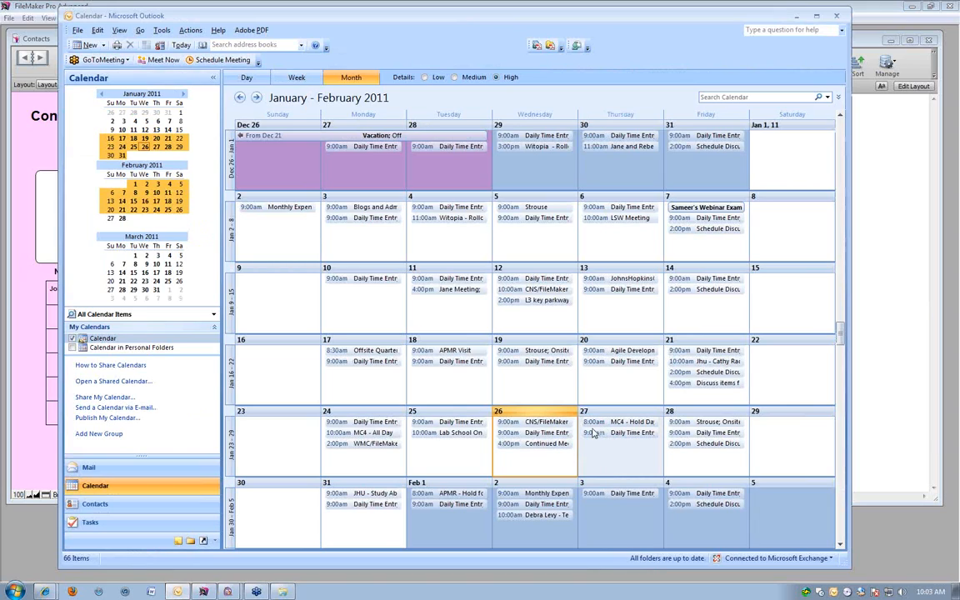
pyautogui.scroll(-20, 593, 433)
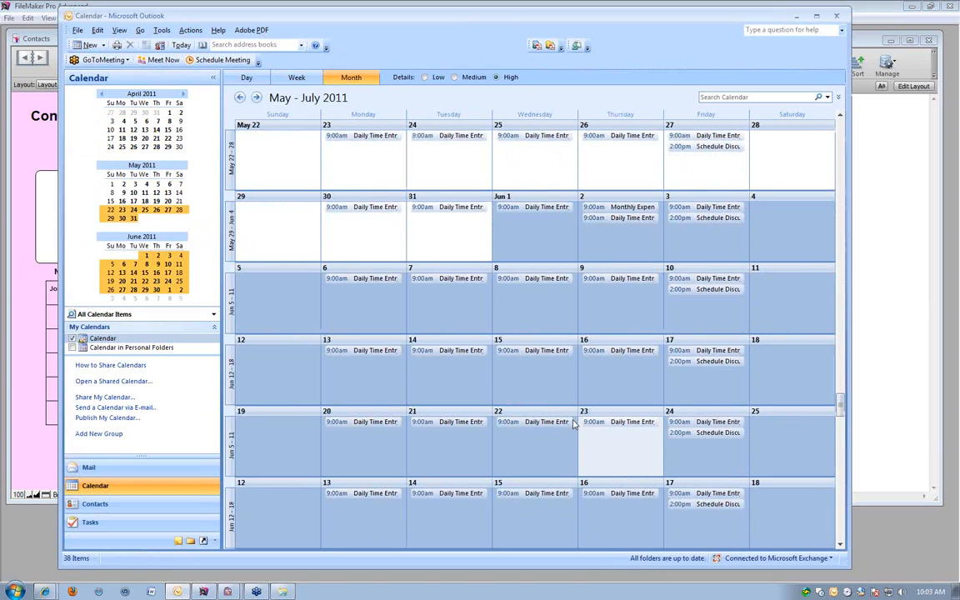
pyautogui.scroll(-14, 573, 424)
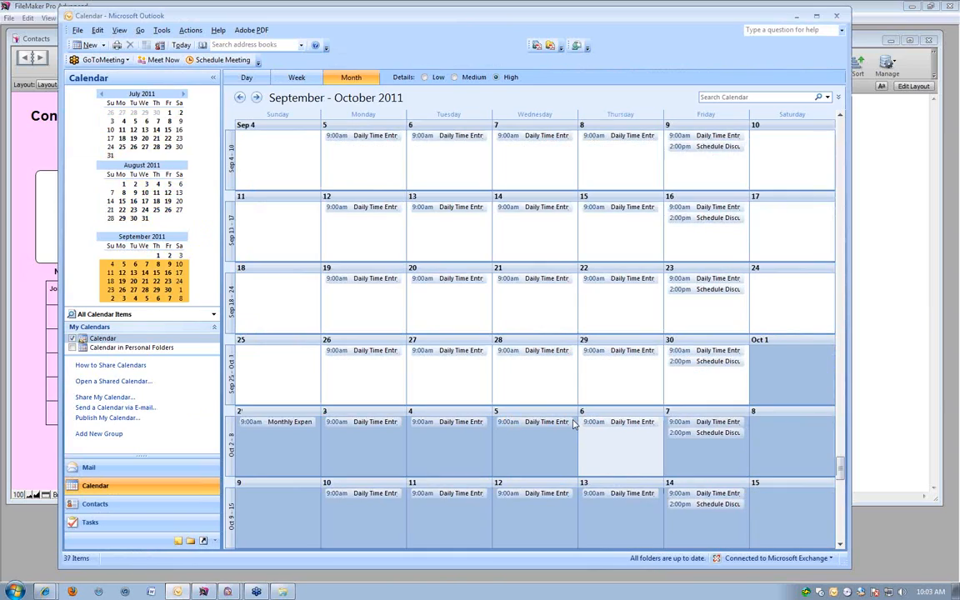
pyautogui.scroll(-10, 573, 424)
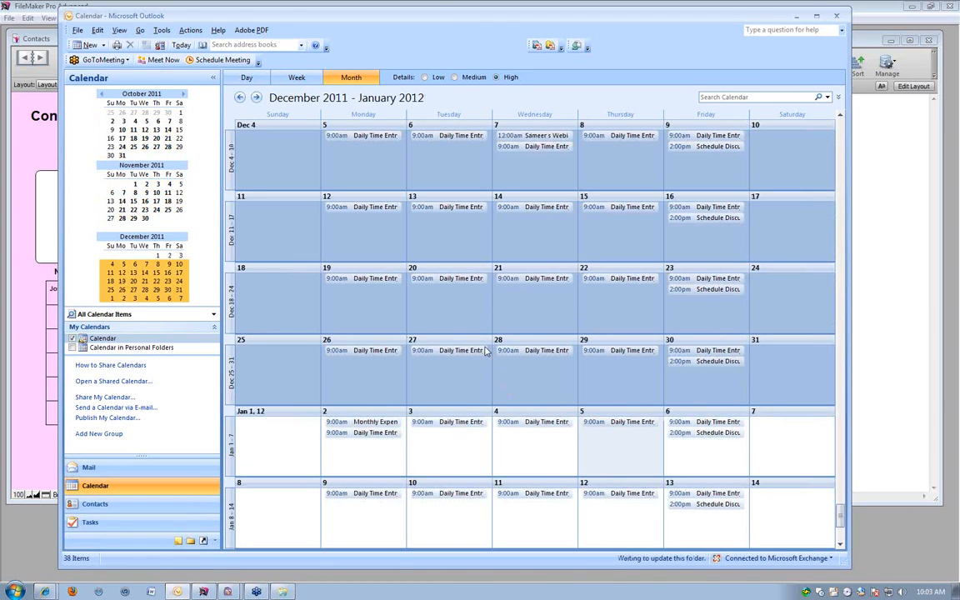
pyautogui.click(439, 352)
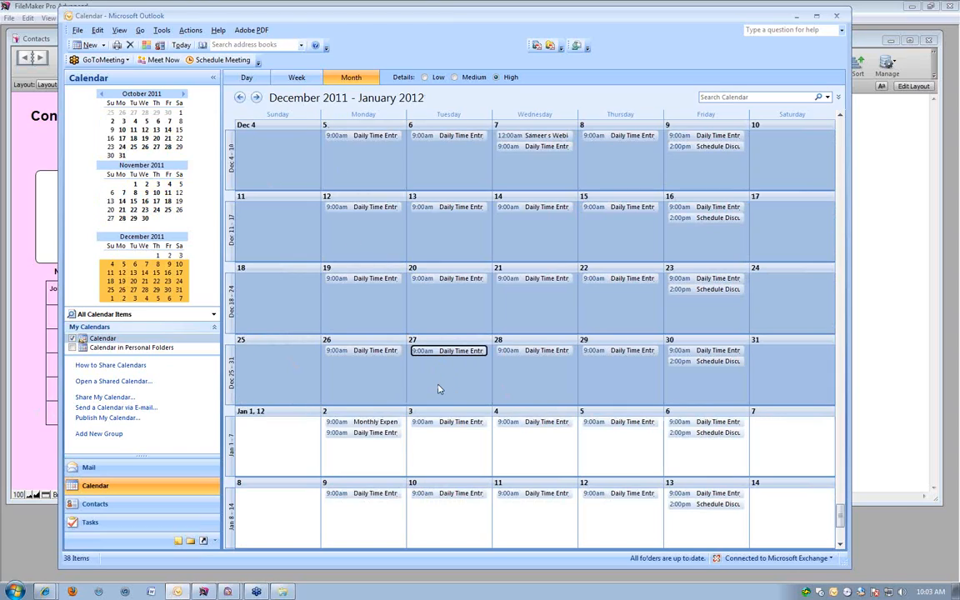
pyautogui.scroll(1, 437, 389)
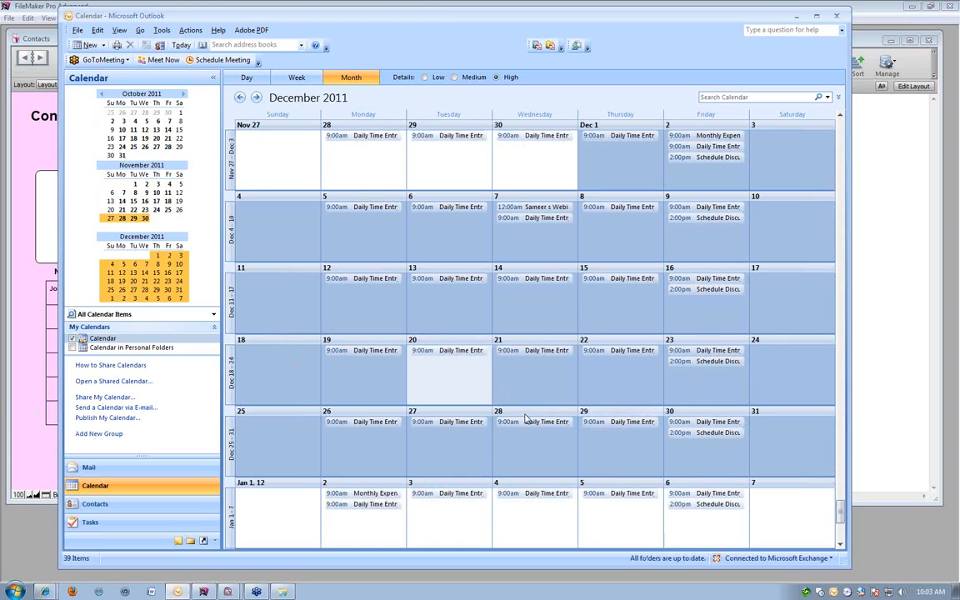
pyautogui.click(424, 452)
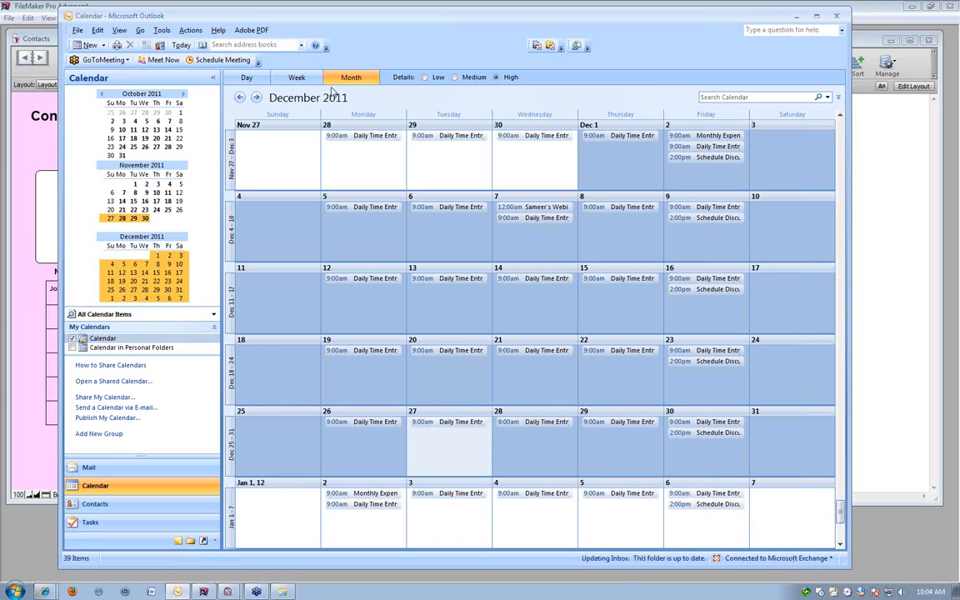
# Go back to January 2011 in the calendar and review the details of the January 7 webinar example event.
pyautogui.scroll(3, 397, 283)
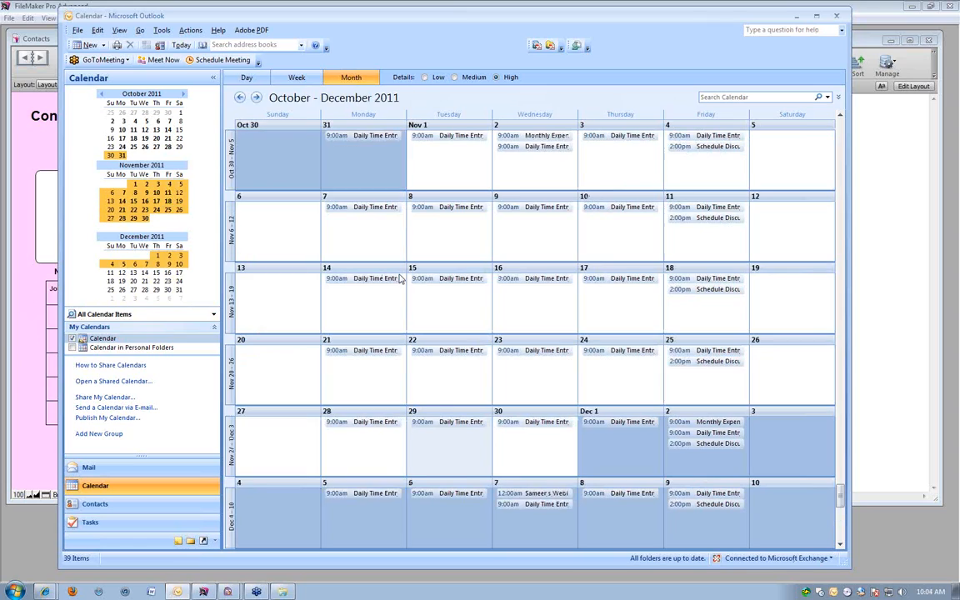
pyautogui.scroll(20, 397, 281)
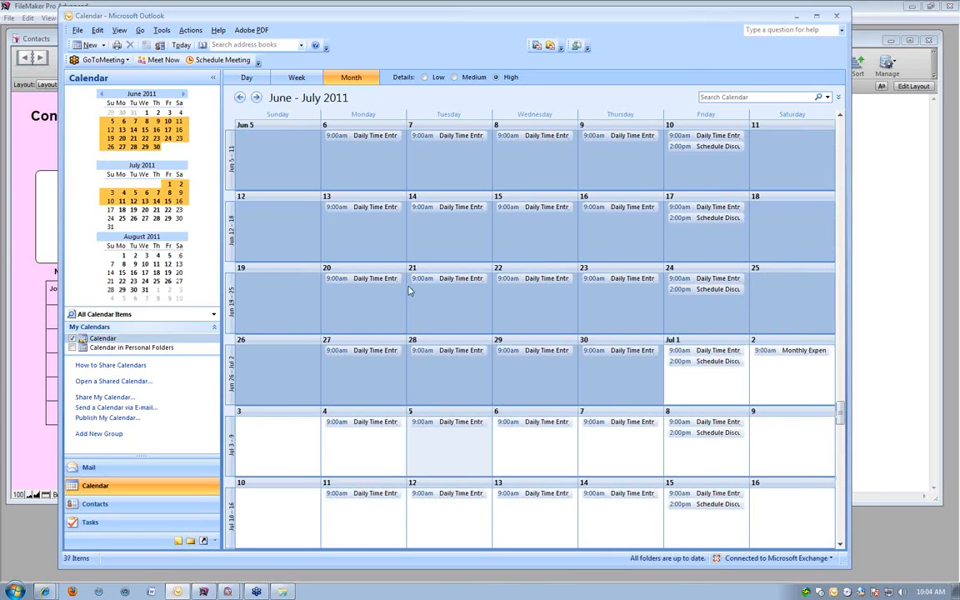
pyautogui.scroll(12, 408, 290)
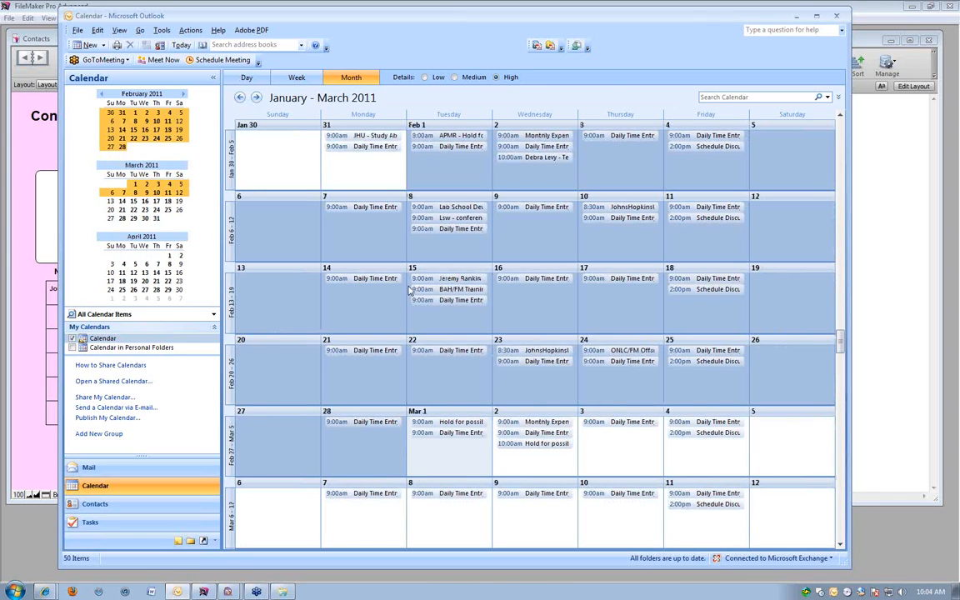
pyautogui.scroll(-3, 408, 290)
pyautogui.scroll(9, 409, 290)
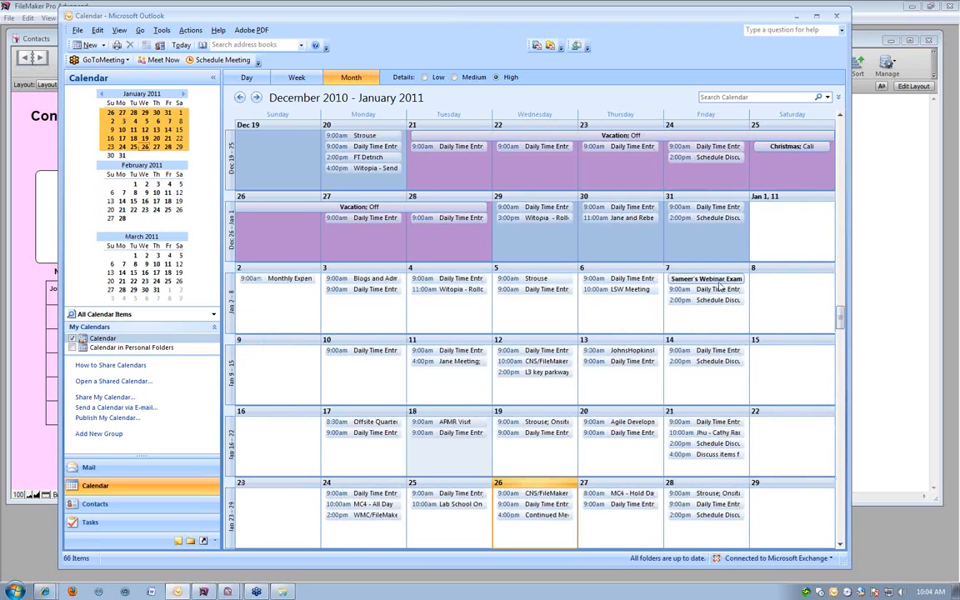
pyautogui.click(706, 280)
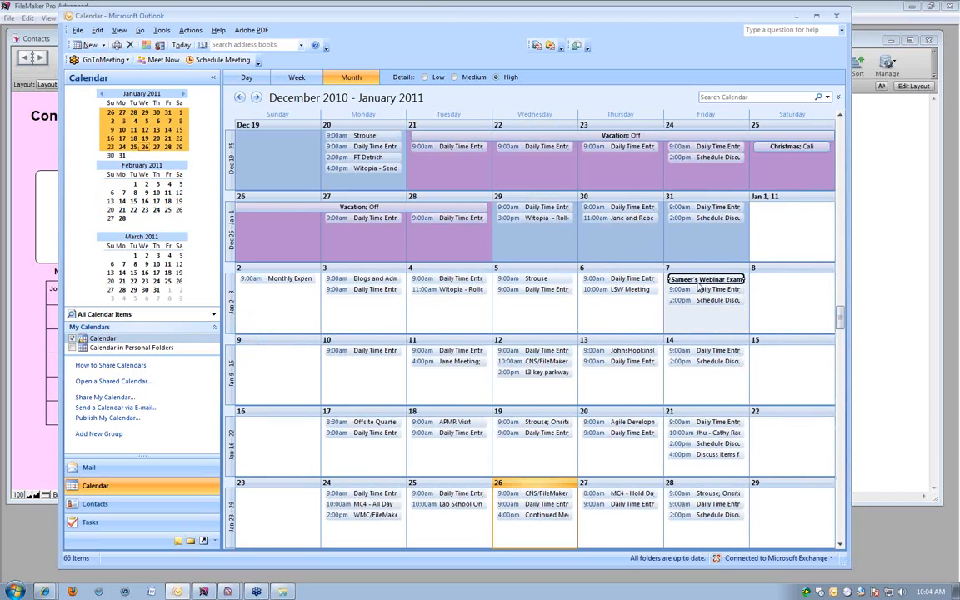
pyautogui.doubleClick(700, 280)
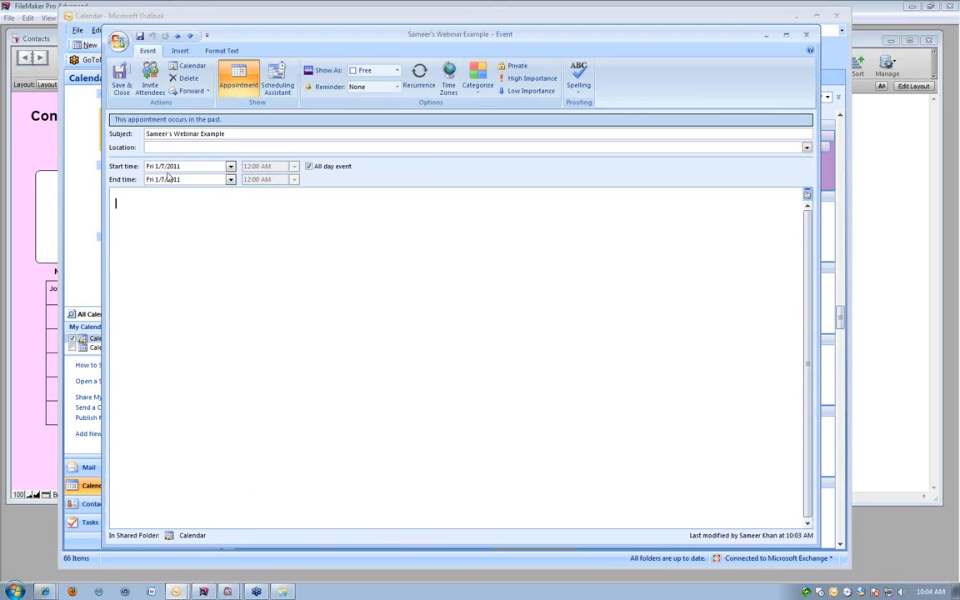
pyautogui.click(806, 35)
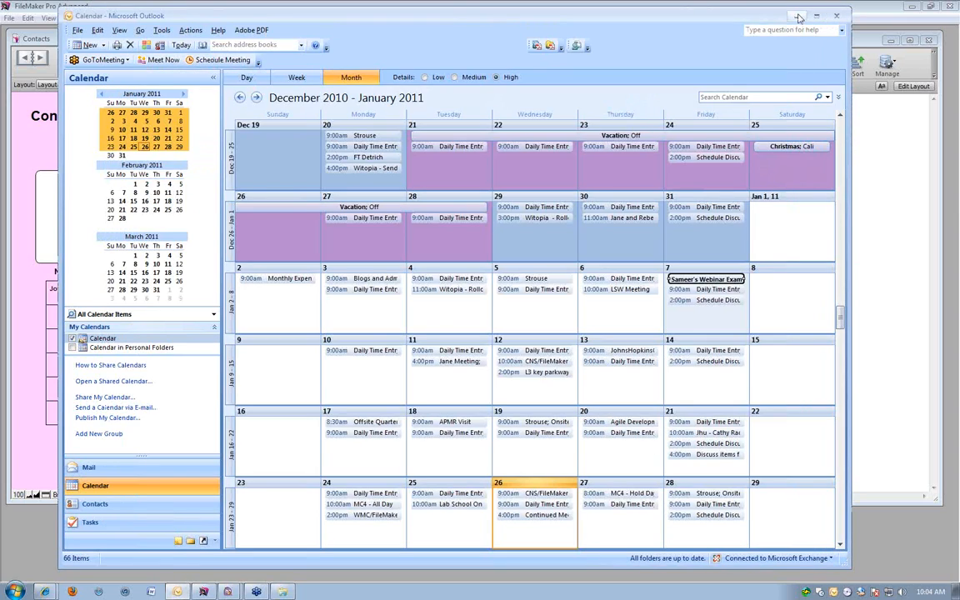
pyautogui.click(798, 16)
# Examine the g_rawdata field in testICS, and compare it with the January 7 webinar example event in Outlook.
pyautogui.click(153, 193)
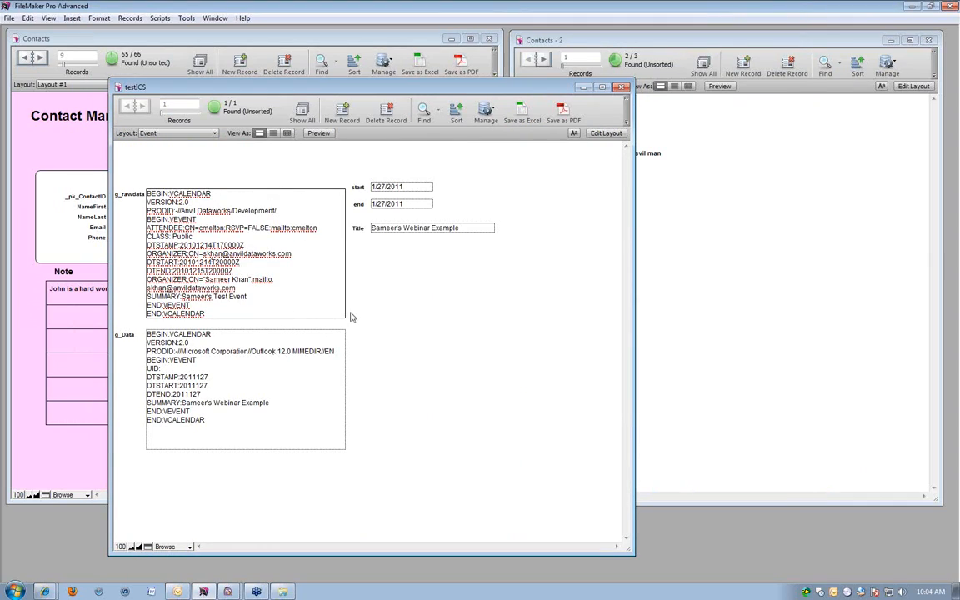
pyautogui.click(409, 267)
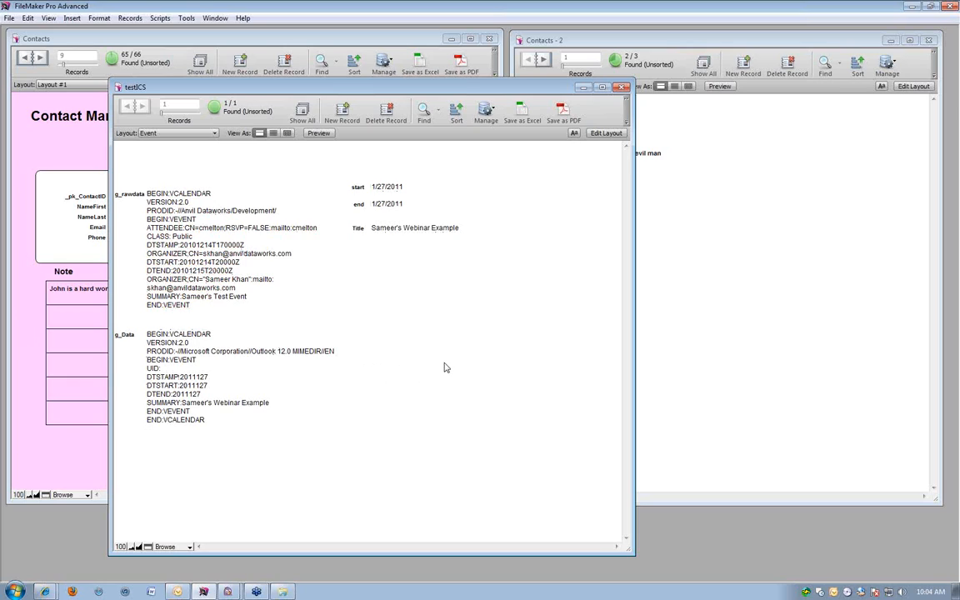
pyautogui.click(176, 592)
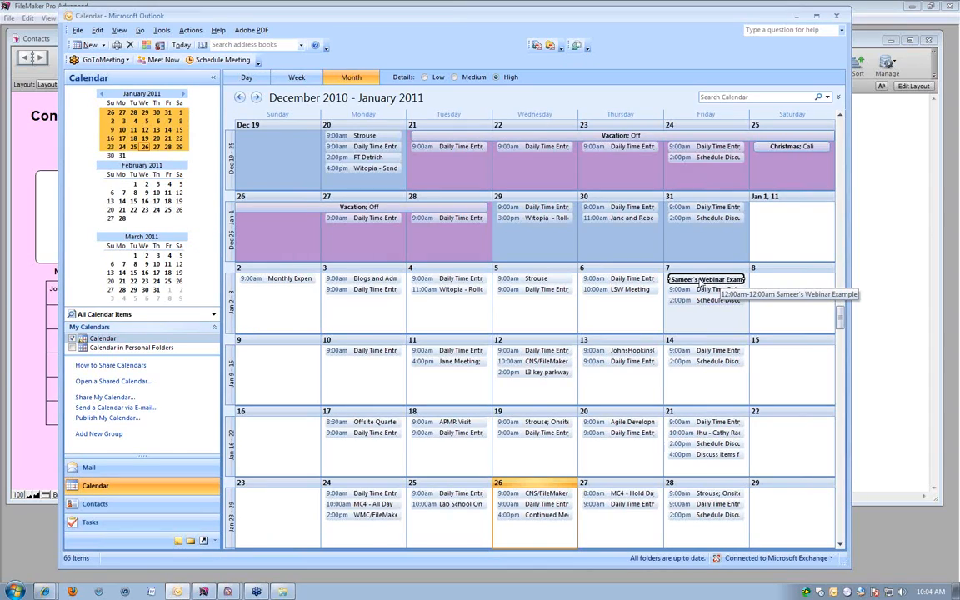
pyautogui.doubleClick(701, 286)
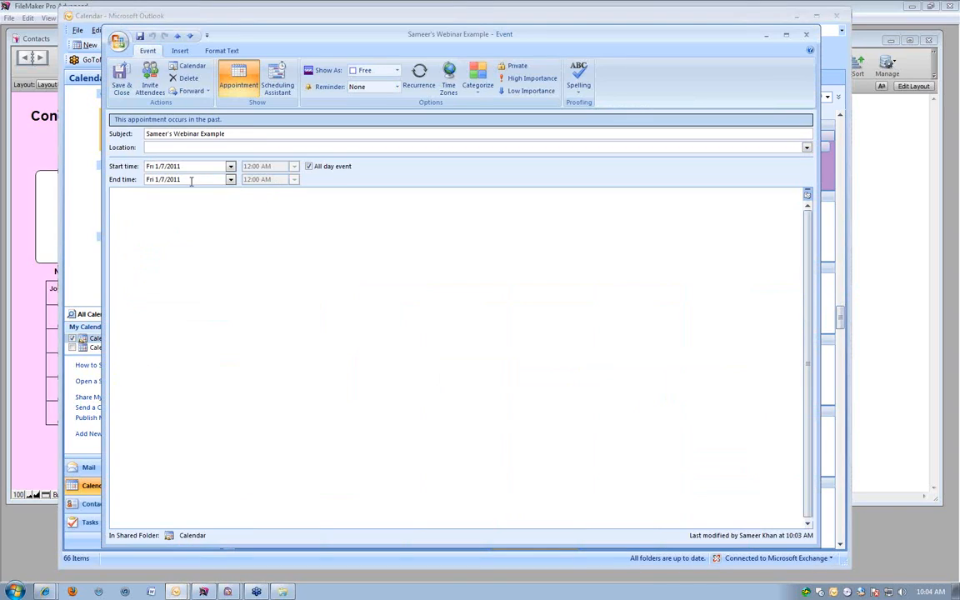
pyautogui.click(806, 35)
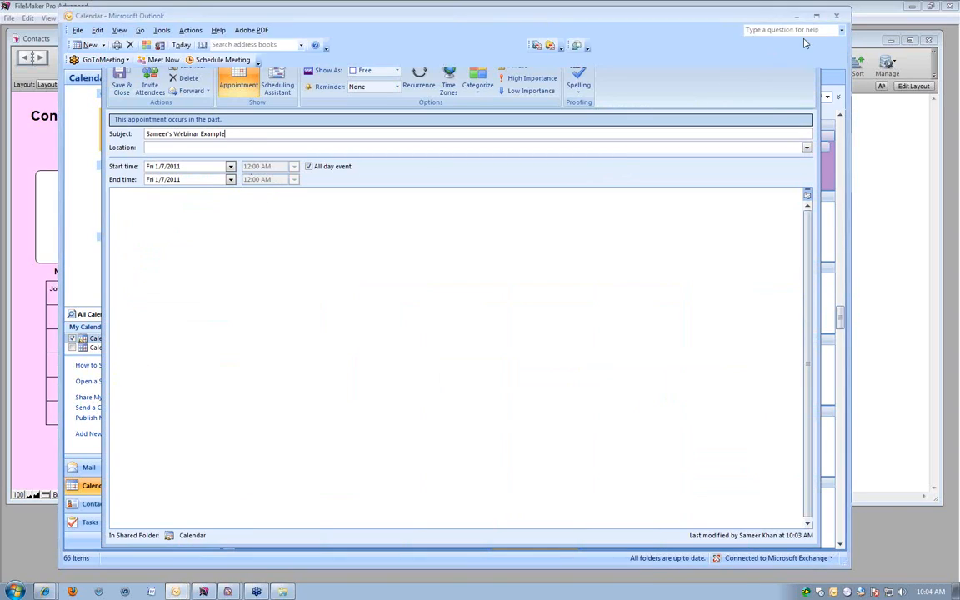
pyautogui.click(798, 16)
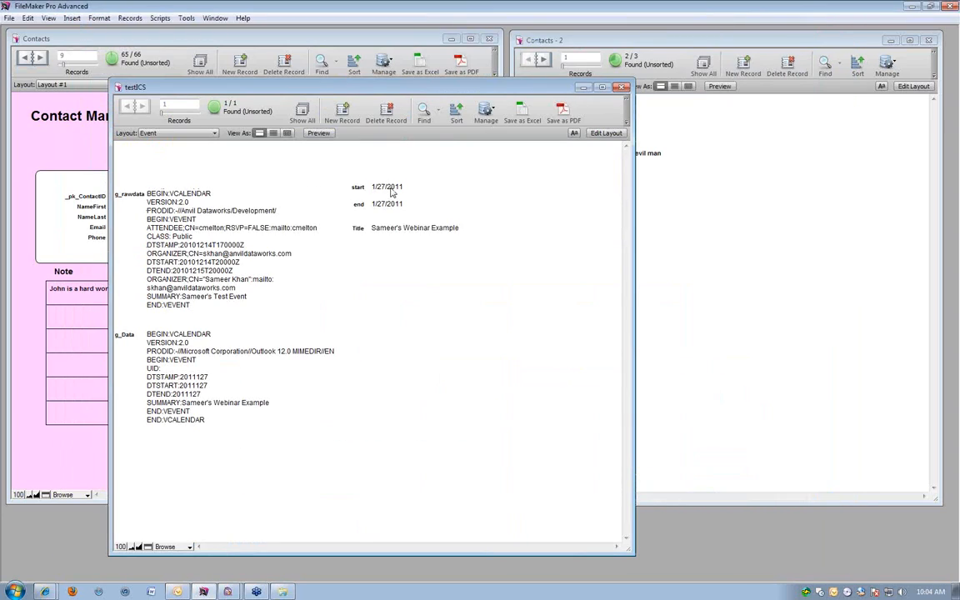
# Inspect the start, end and g_rawdata fields in testICS, and highlight the DTSTAMP value in g_Data.
pyautogui.click(379, 187)
pyautogui.click(414, 172)
pyautogui.click(395, 206)
pyautogui.click(402, 380)
pyautogui.click(208, 297)
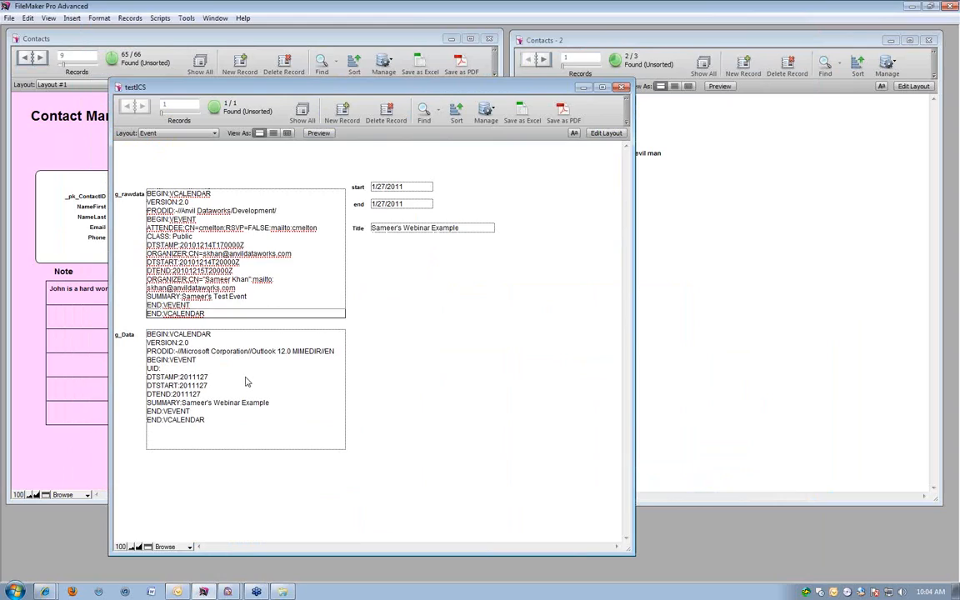
pyautogui.click(185, 376)
pyautogui.doubleClick(183, 375)
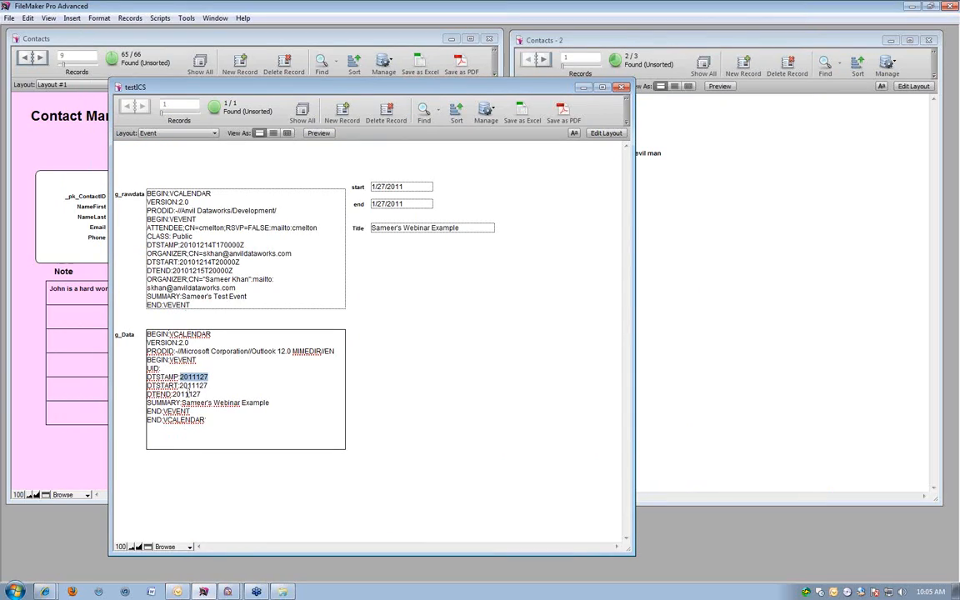
# Export the contents of the g_rawdata field to the Desktop as file.ics.
pyautogui.click(163, 252)
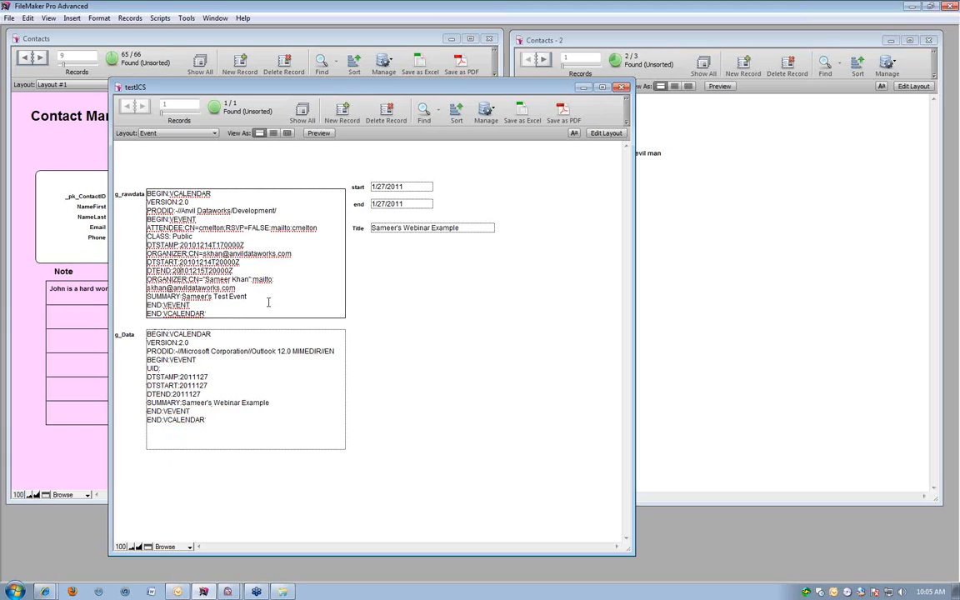
pyautogui.rightClick(269, 289)
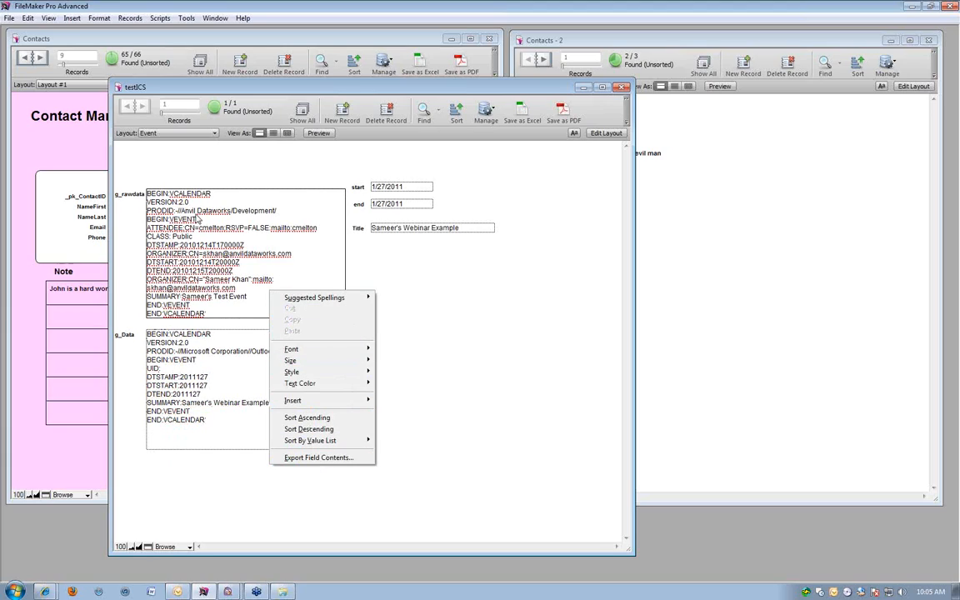
pyautogui.click(319, 457)
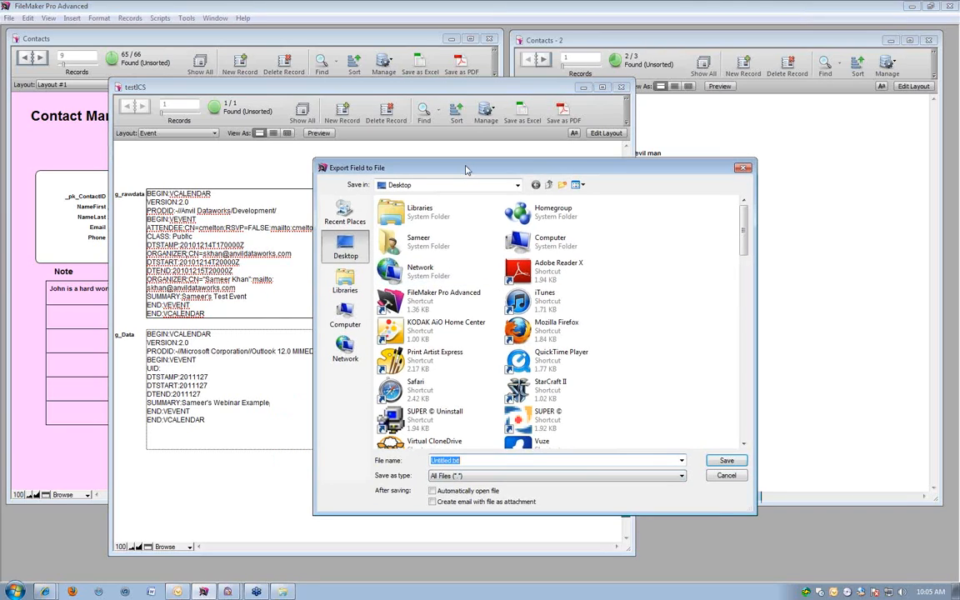
pyautogui.moveTo(467, 162); pyautogui.dragTo(348, 123)
pyautogui.write('file.i')
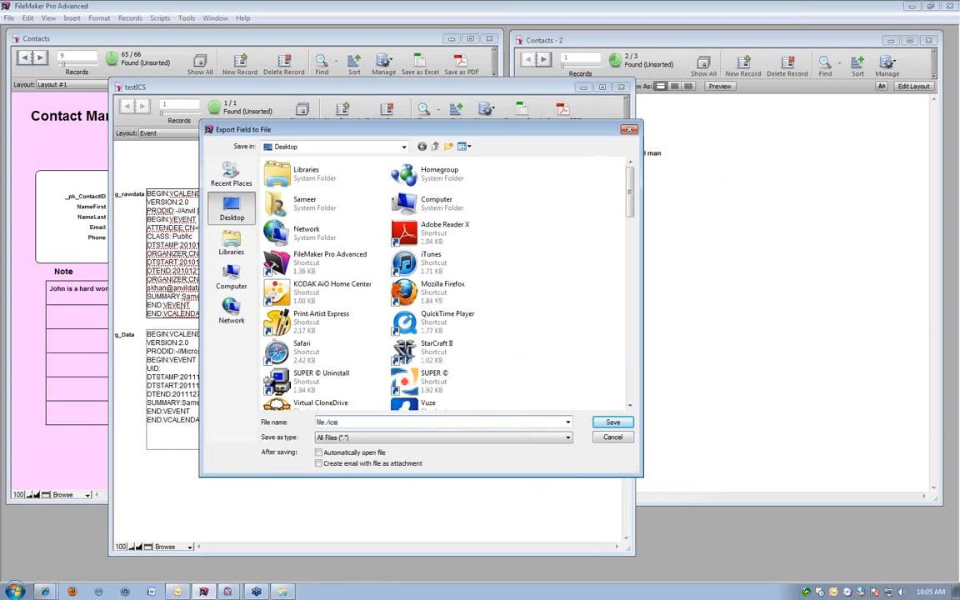
pyautogui.write('cs')
pyautogui.press('BackSpace')
pyautogui.press('BackSpace')
pyautogui.press('BackSpace')
pyautogui.write('ics')
pyautogui.press('Return')
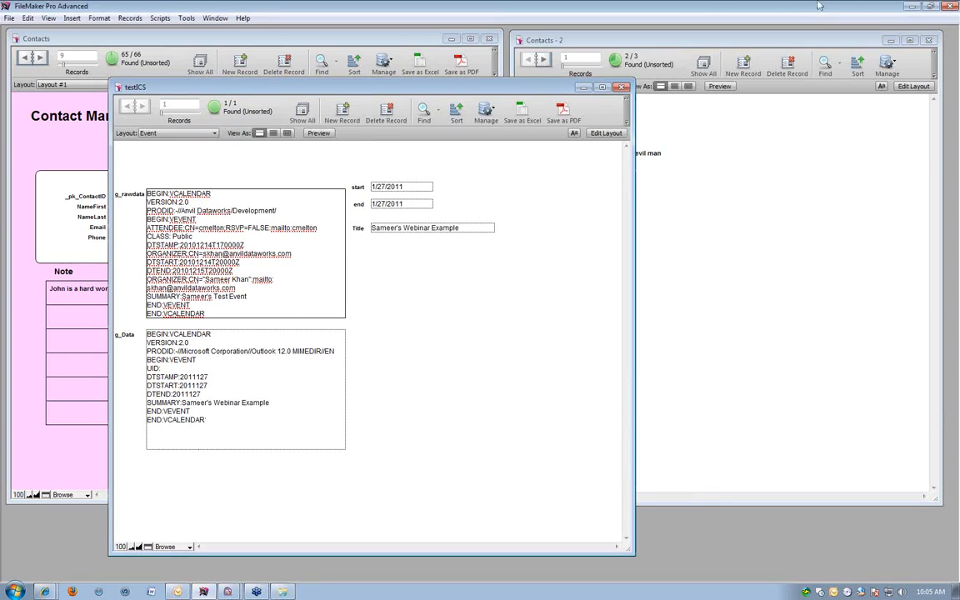
# Minimize FileMaker, move file.ics to an empty area of the desktop, and open it in Outlook.
pyautogui.click(911, 6)
pyautogui.moveTo(22, 462); pyautogui.dragTo(316, 466)
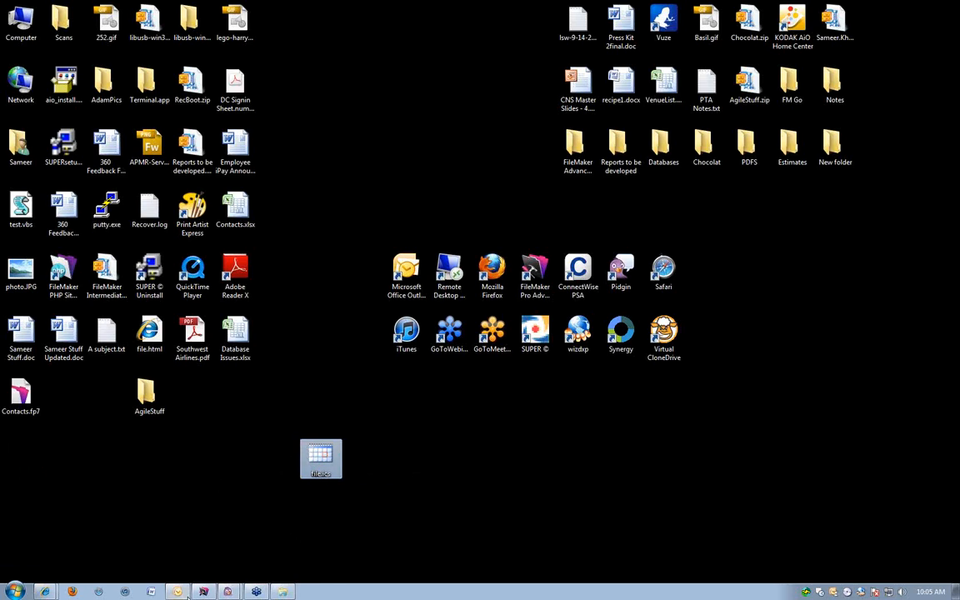
pyautogui.doubleClick(320, 460)
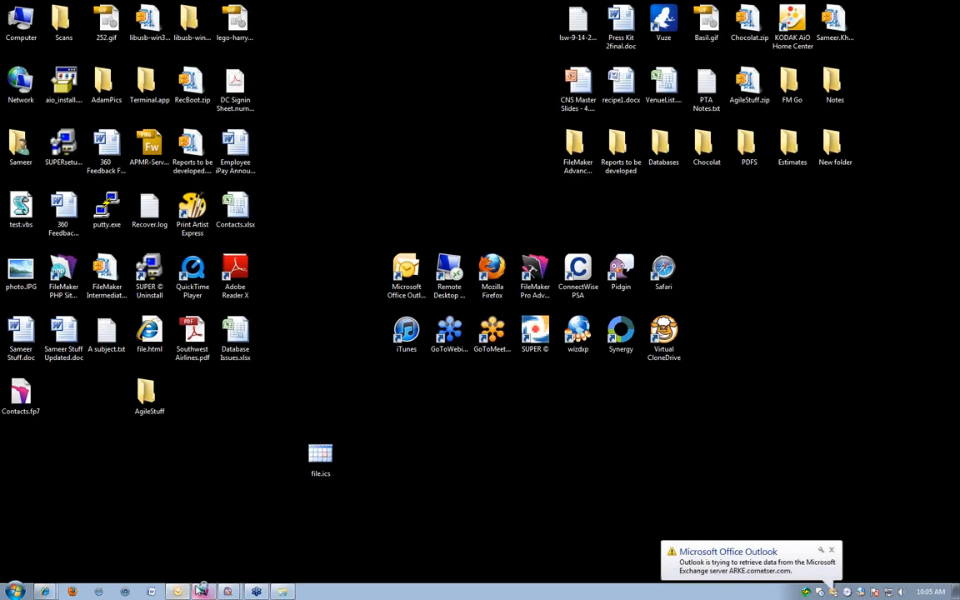
pyautogui.click(831, 551)
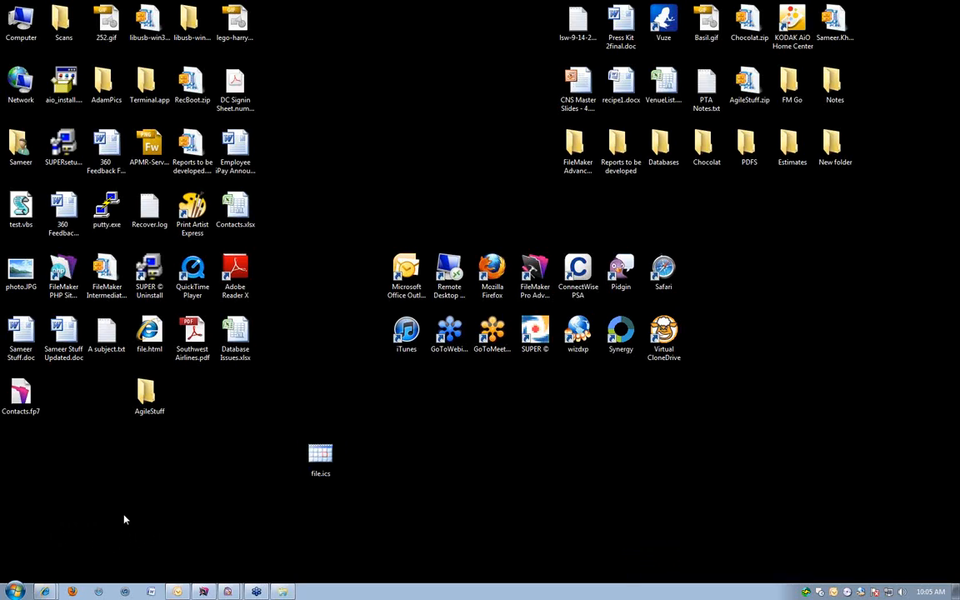
pyautogui.click(314, 473)
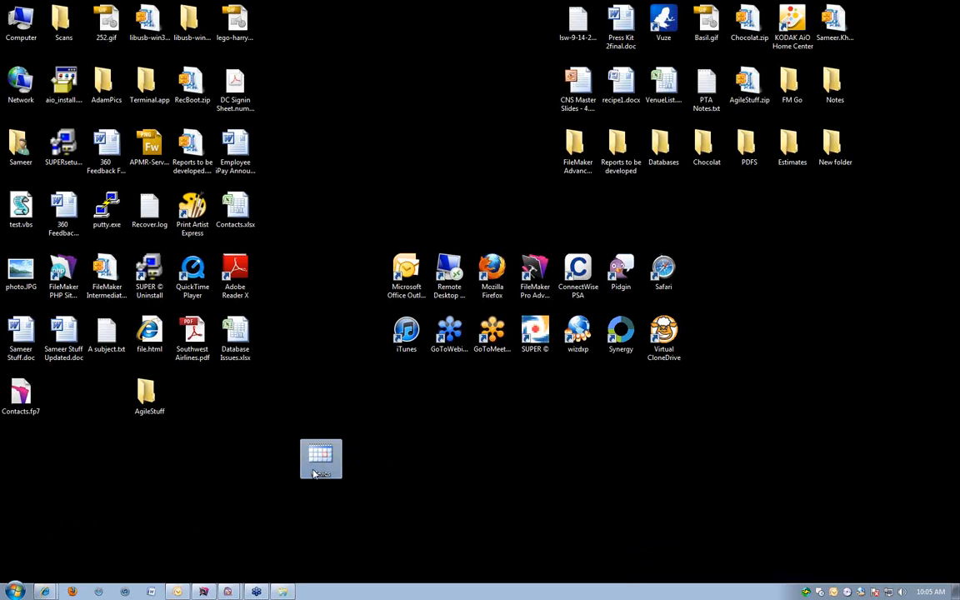
pyautogui.click(171, 476)
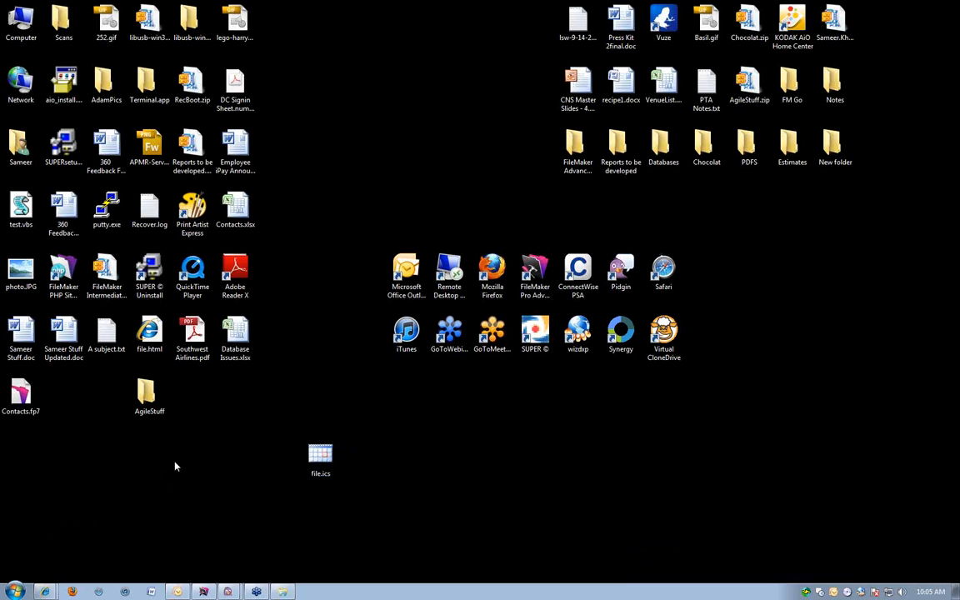
pyautogui.click(319, 458)
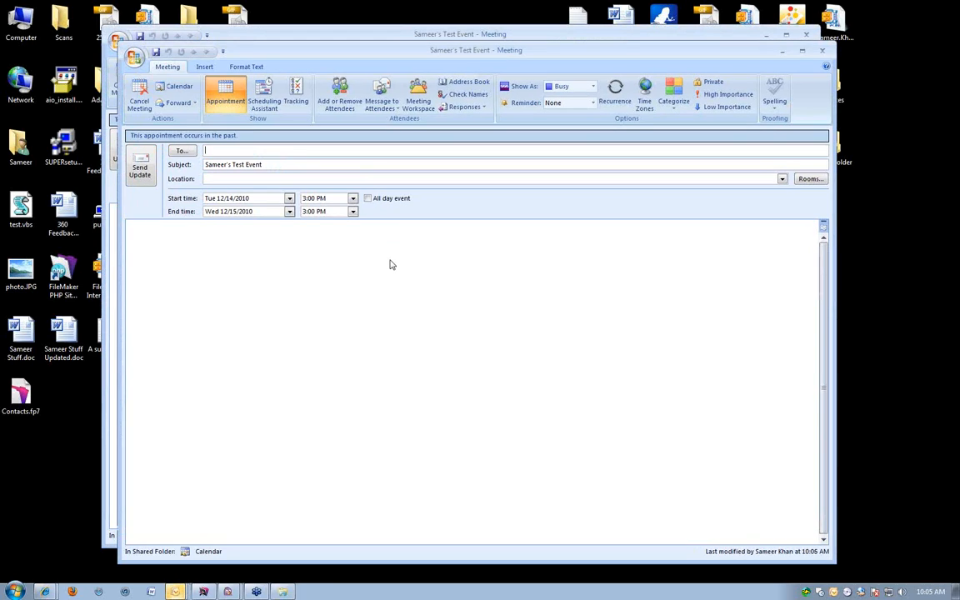
# Review the start and end times of the imported test event in Outlook, and close both of its meeting windows.
pyautogui.click(817, 50)
pyautogui.click(484, 326)
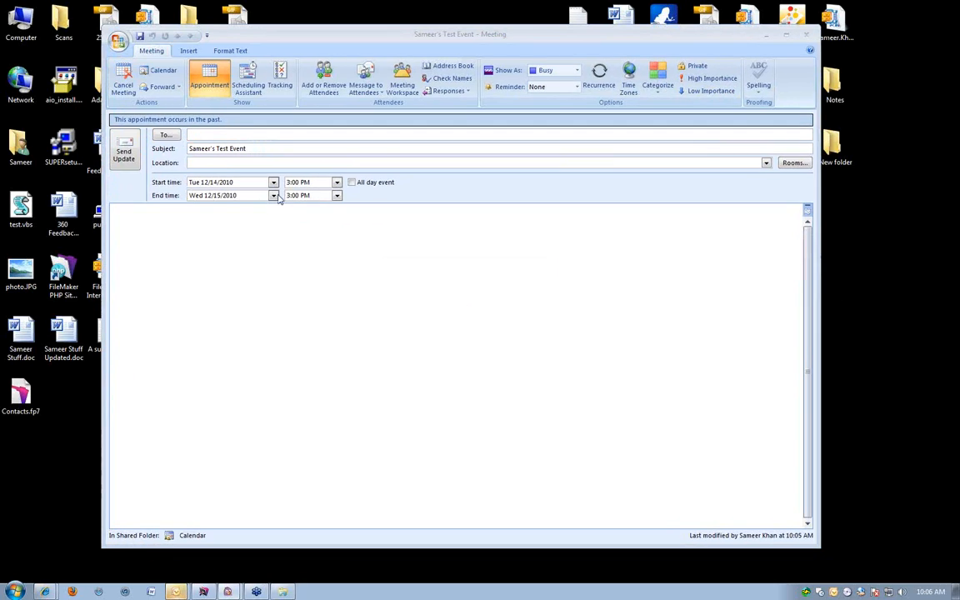
pyautogui.click(280, 273)
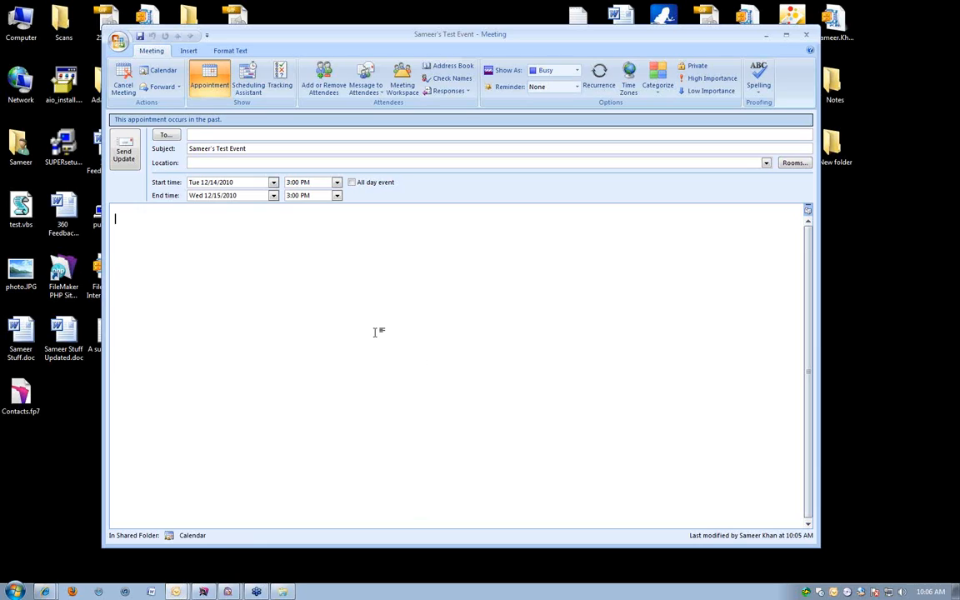
pyautogui.click(801, 37)
pyautogui.click(482, 326)
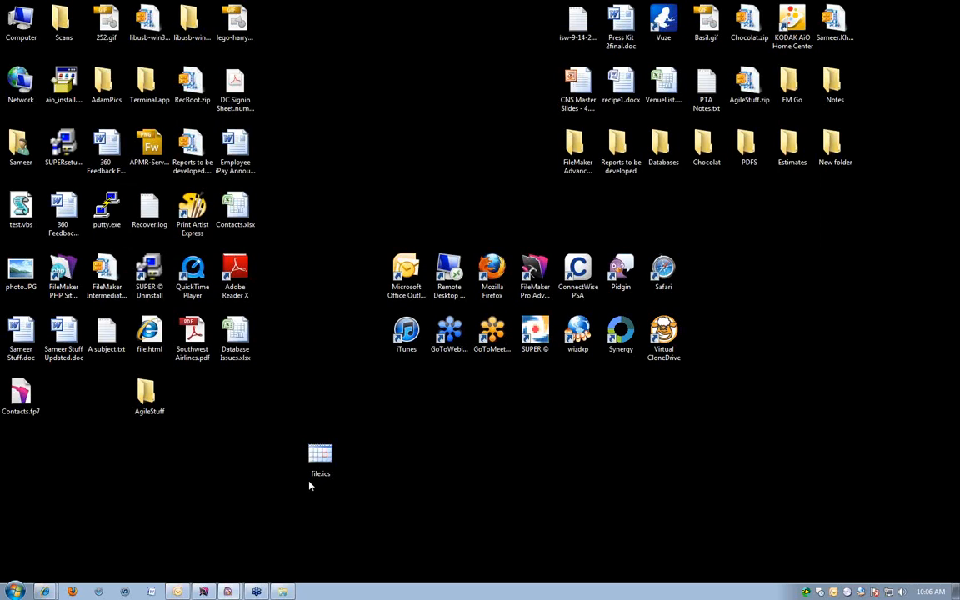
# Permanently delete file.ics from the desktop.
pyautogui.moveTo(240, 418); pyautogui.dragTo(487, 536)
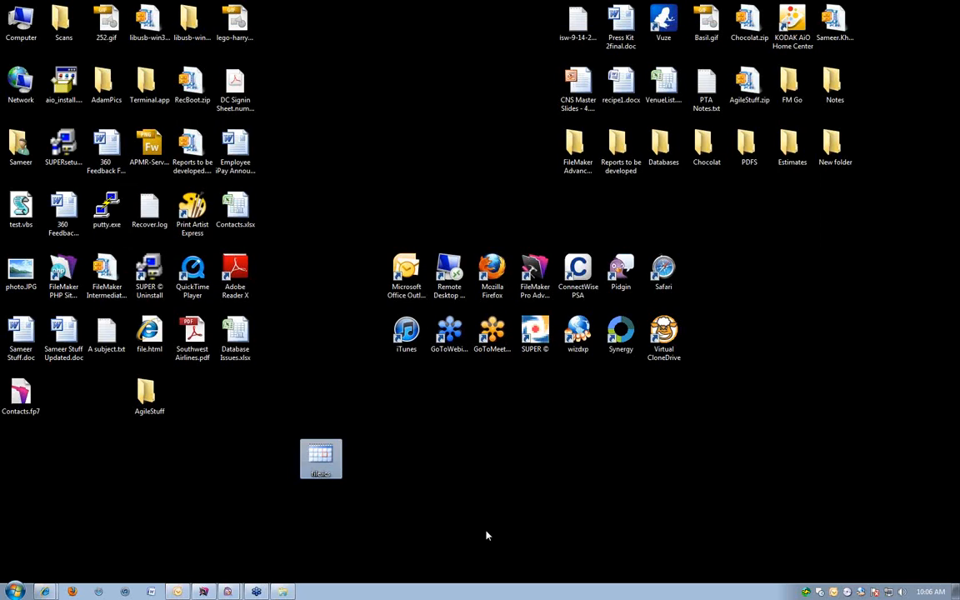
pyautogui.hotkey('shift', 'Delete')
pyautogui.press('Return')
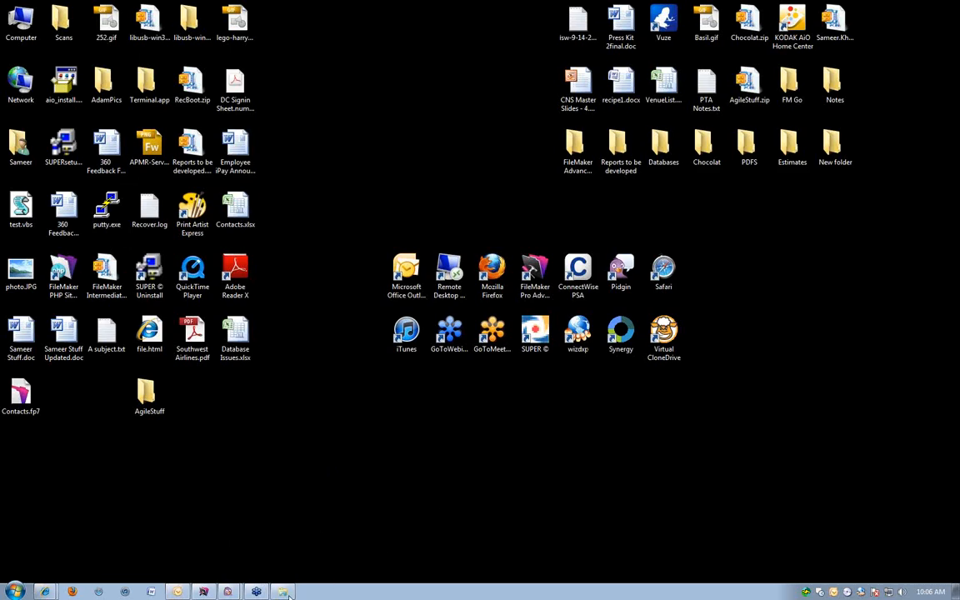
pyautogui.click(283, 591)
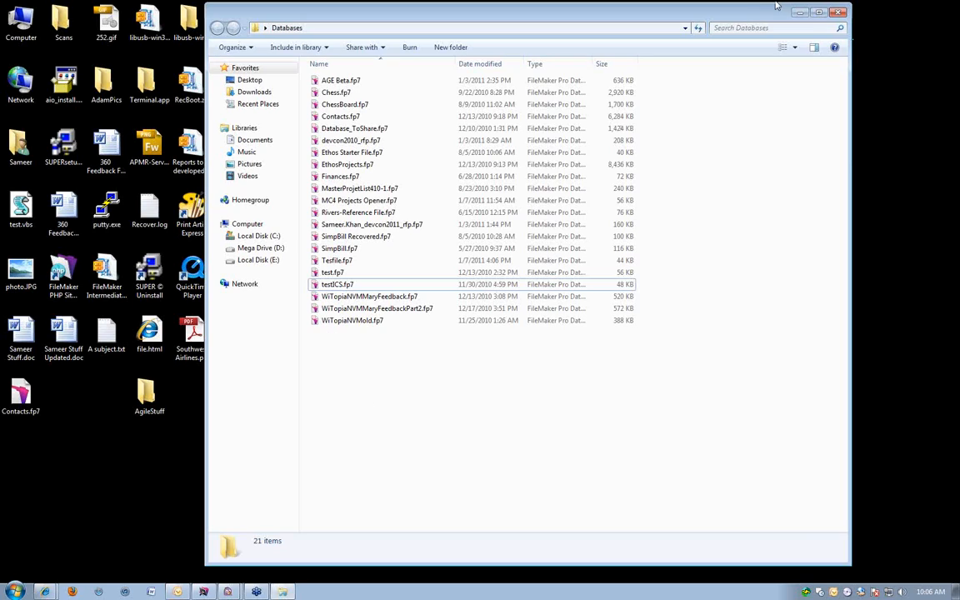
pyautogui.click(798, 12)
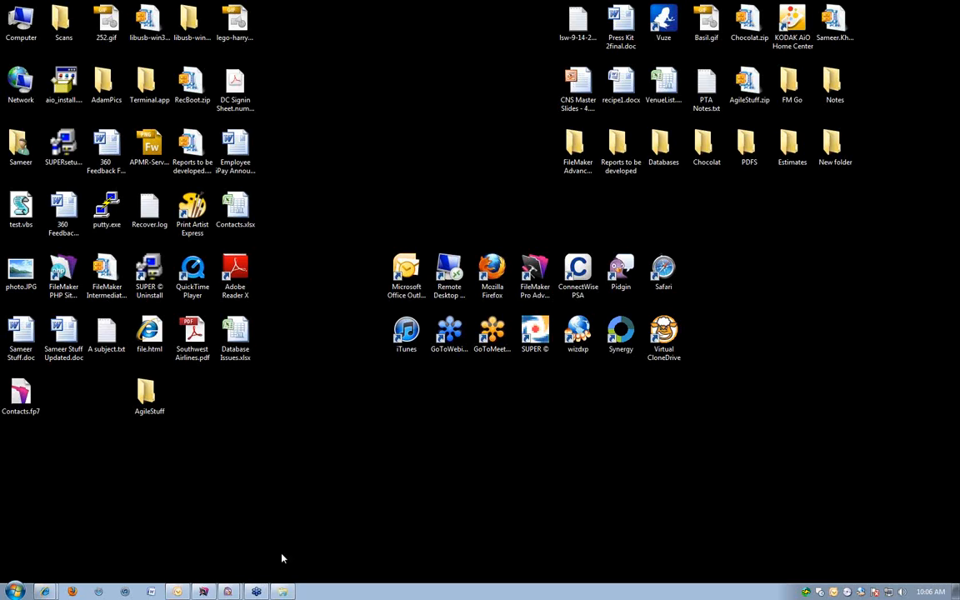
# Switch back to FileMaker and close the testICS window and both Contacts windows.
pyautogui.click(203, 591)
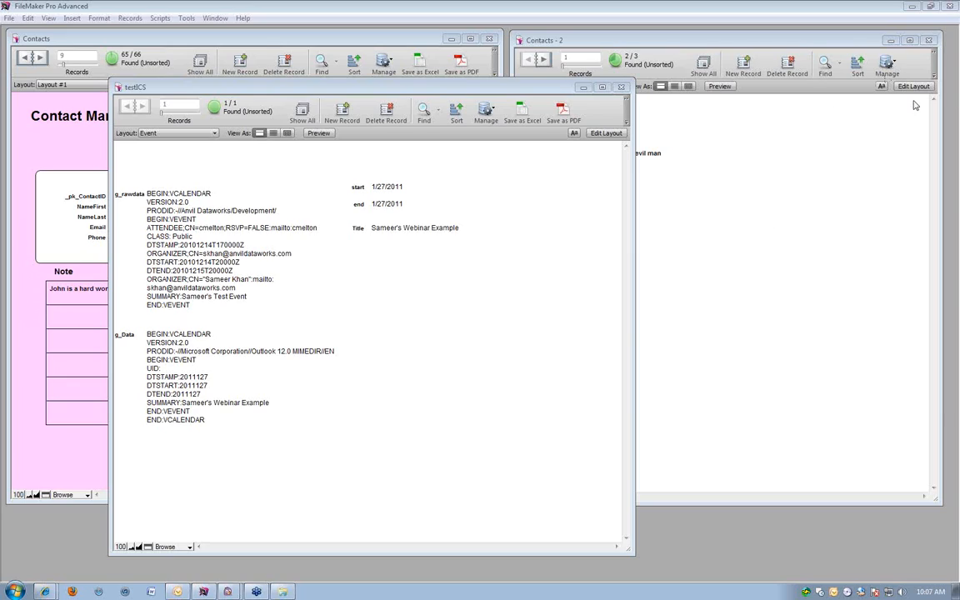
pyautogui.click(584, 287)
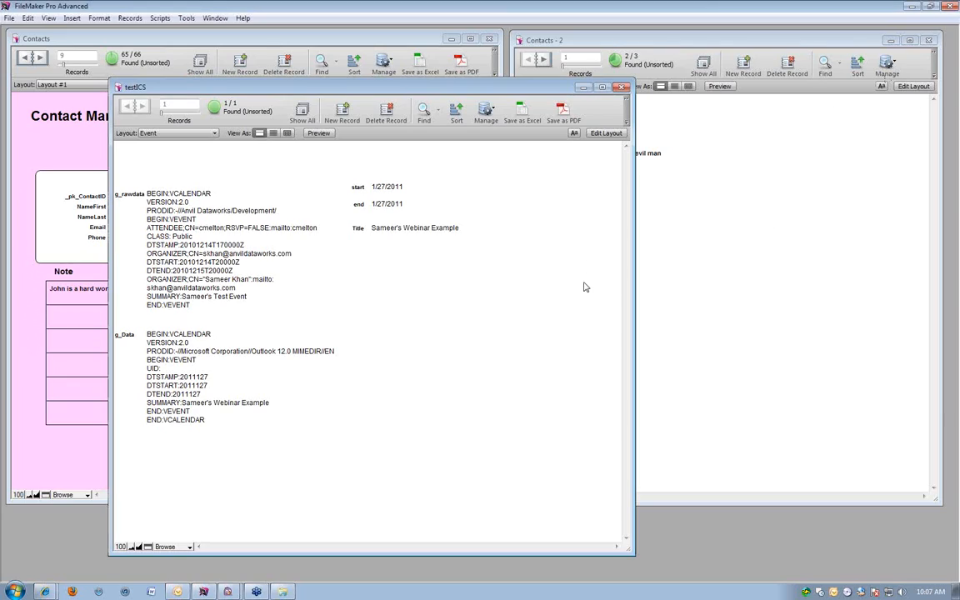
pyautogui.hotkey('ctrl', 'w')
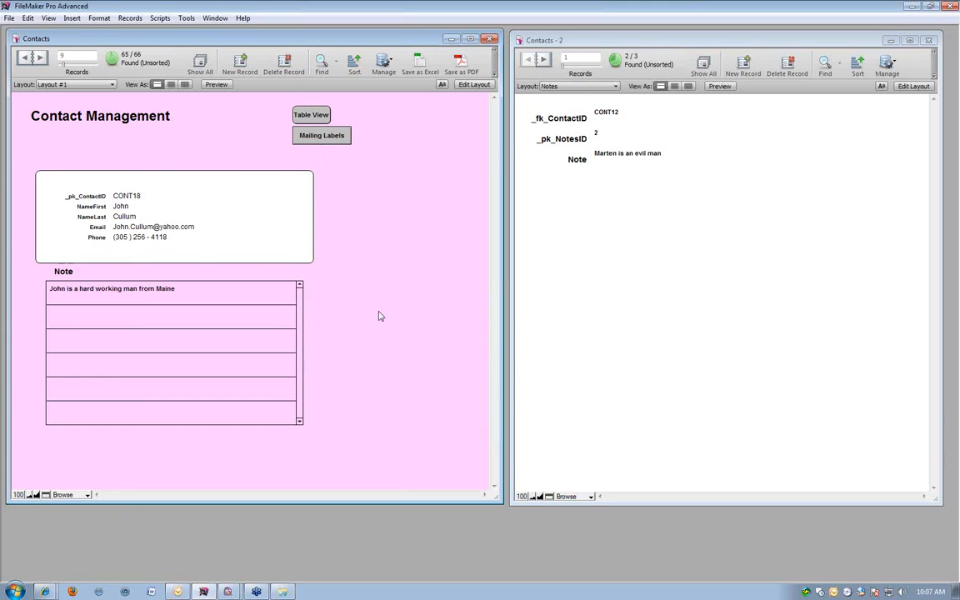
pyautogui.hotkey('ctrl', 'w')
pyautogui.moveTo(596, 42); pyautogui.dragTo(274, 49)
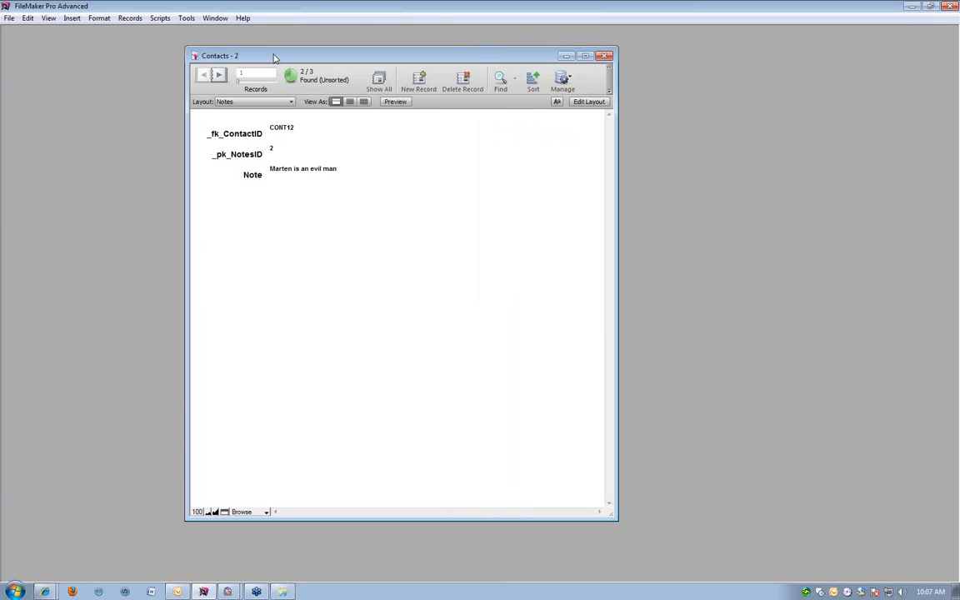
pyautogui.hotkey('ctrl', 'w')
pyautogui.click(563, 159)
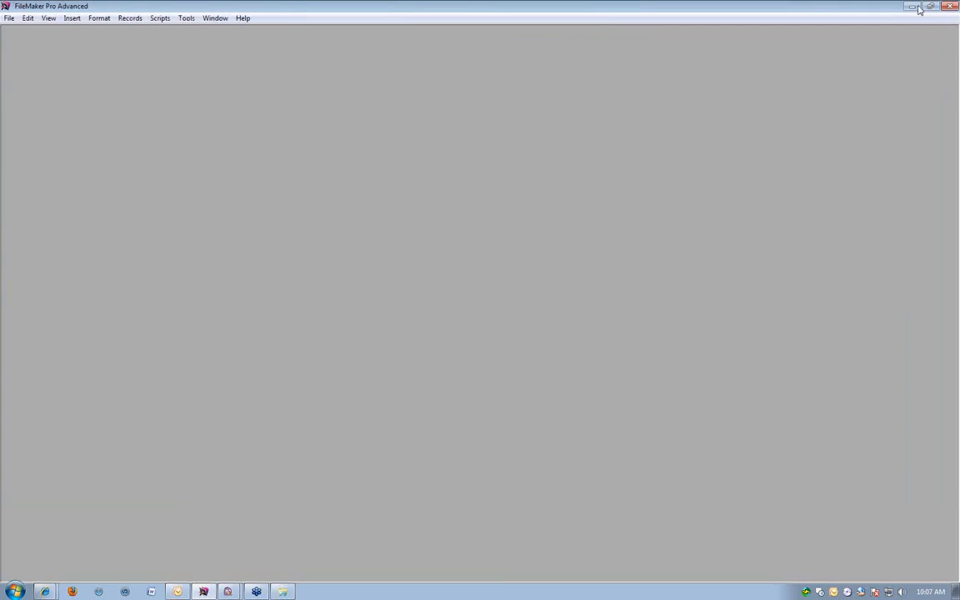